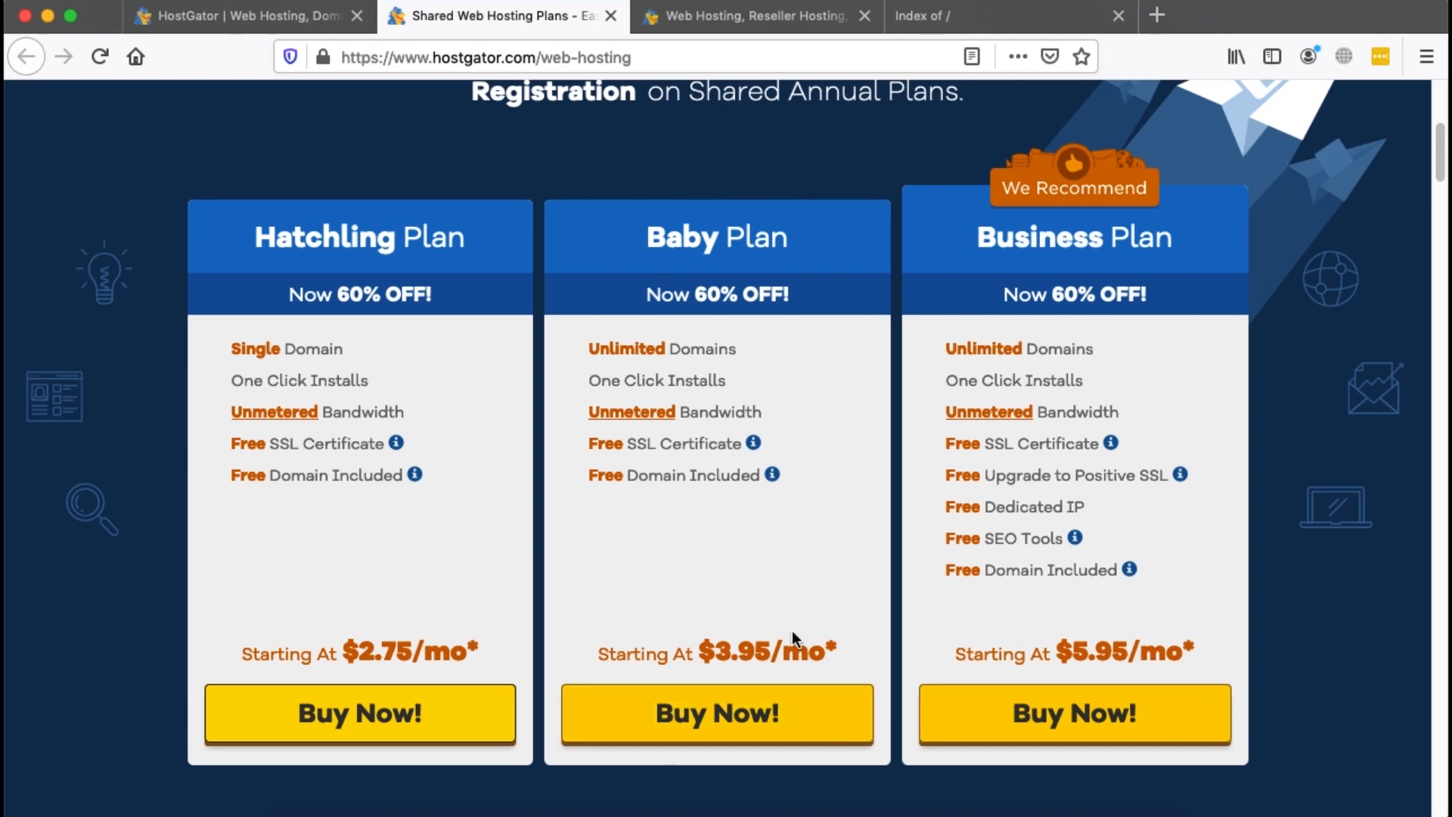
Review the Hatchling checkout's free .com domain and 36-month plan, down to Billing Info
click(725, 25)
scroll(740, 535, down, 3)
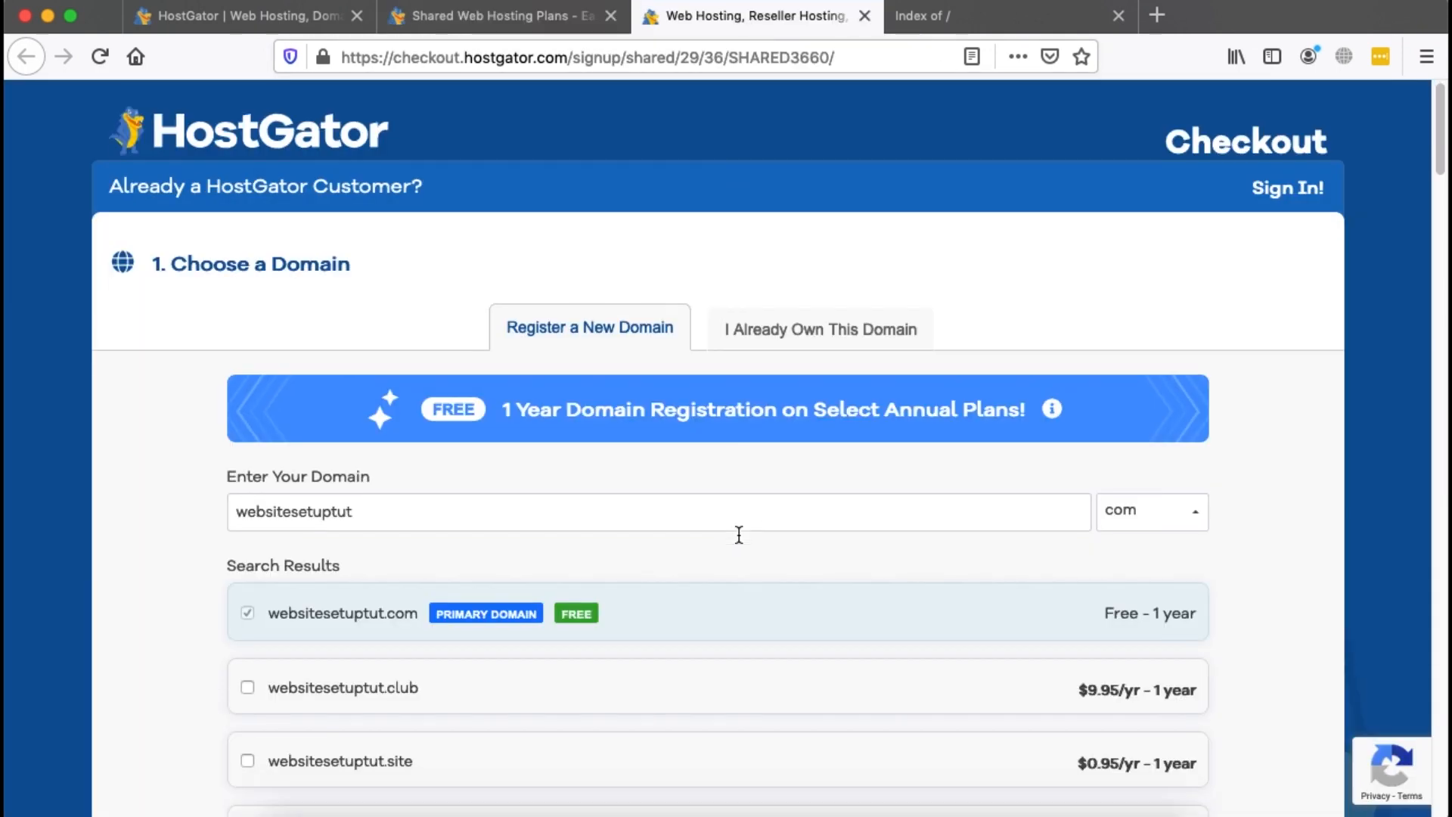
scroll(550, 303, down, 1)
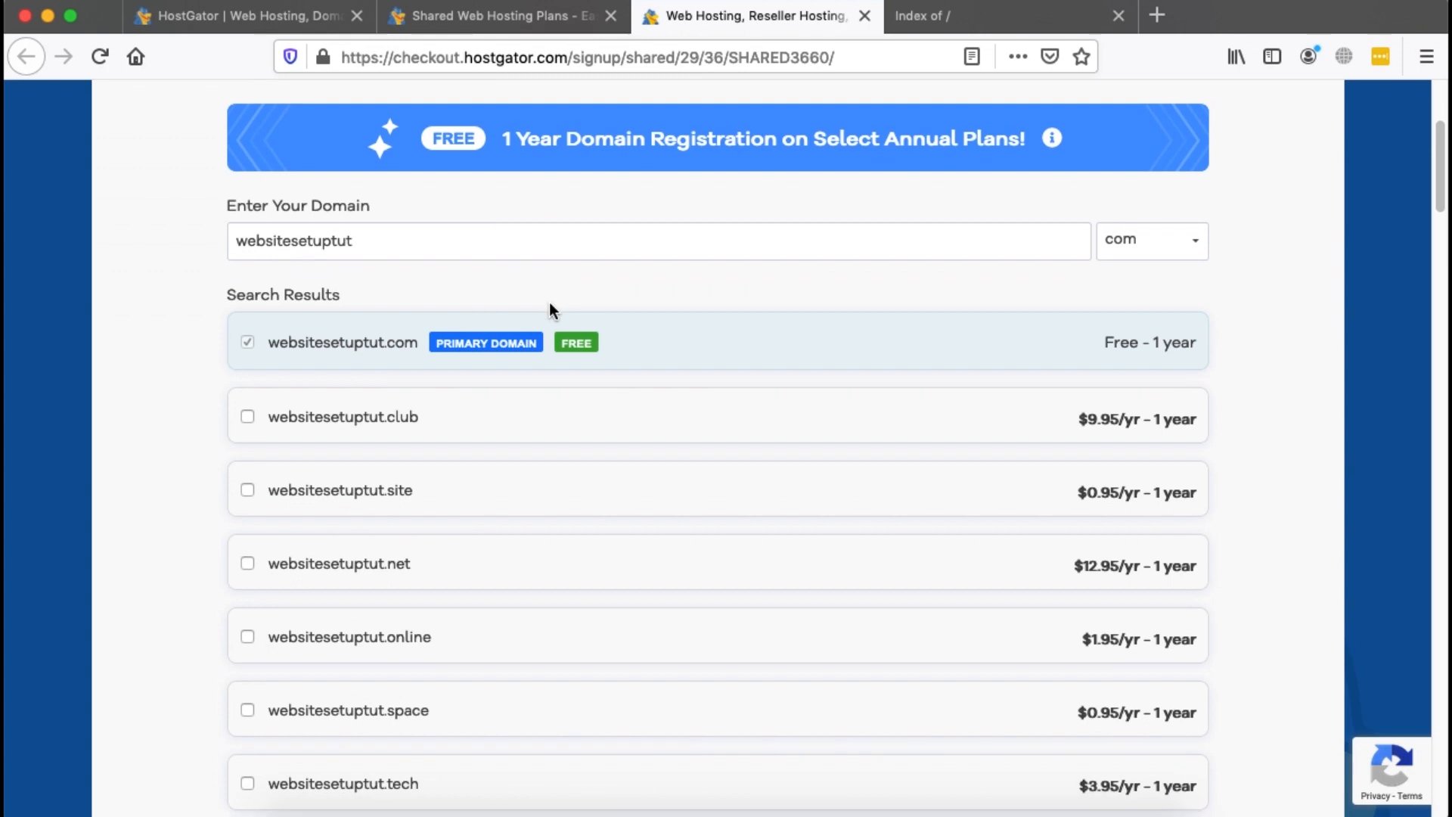
scroll(447, 500, down, 4)
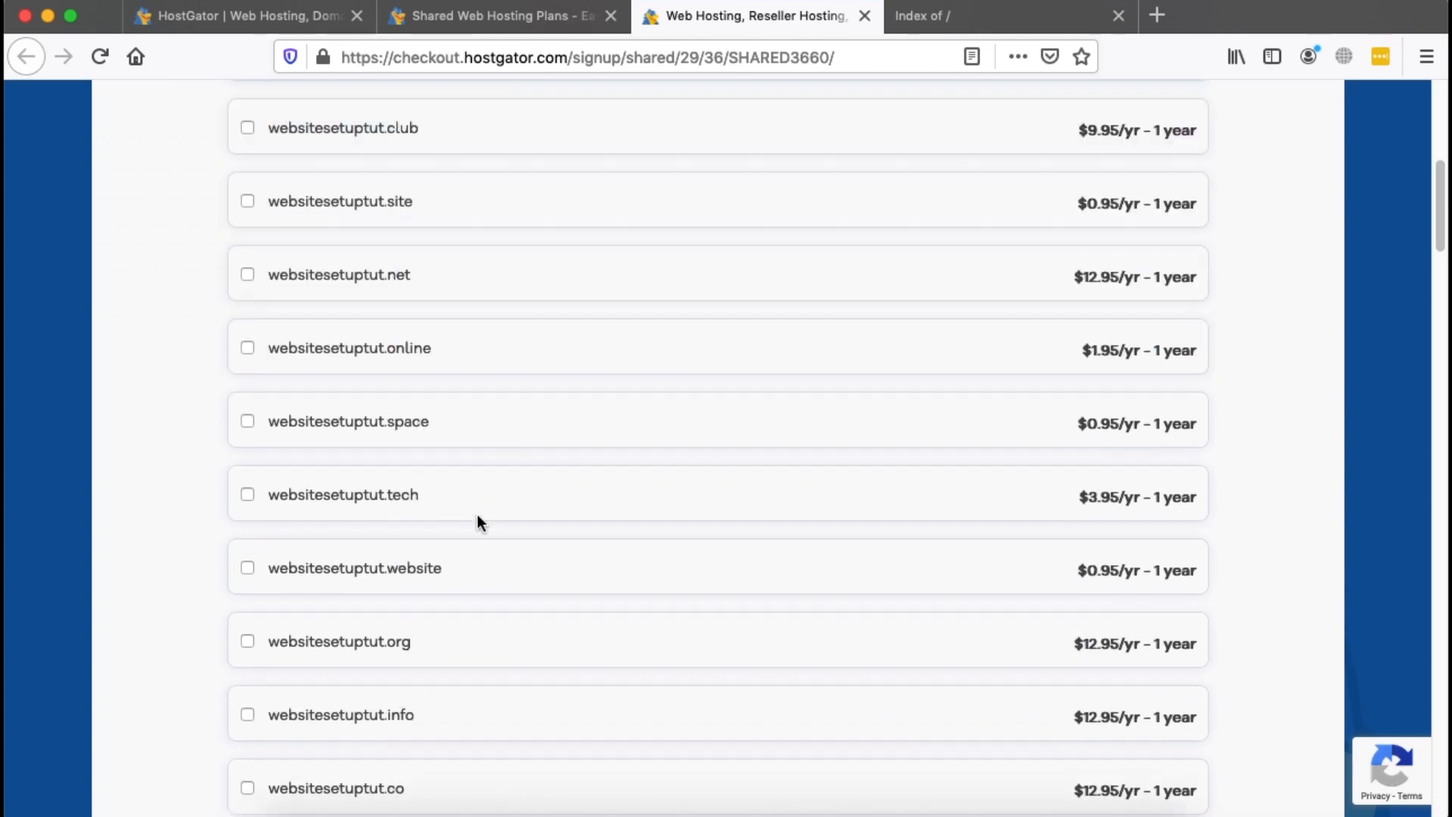
scroll(480, 524, down, 10)
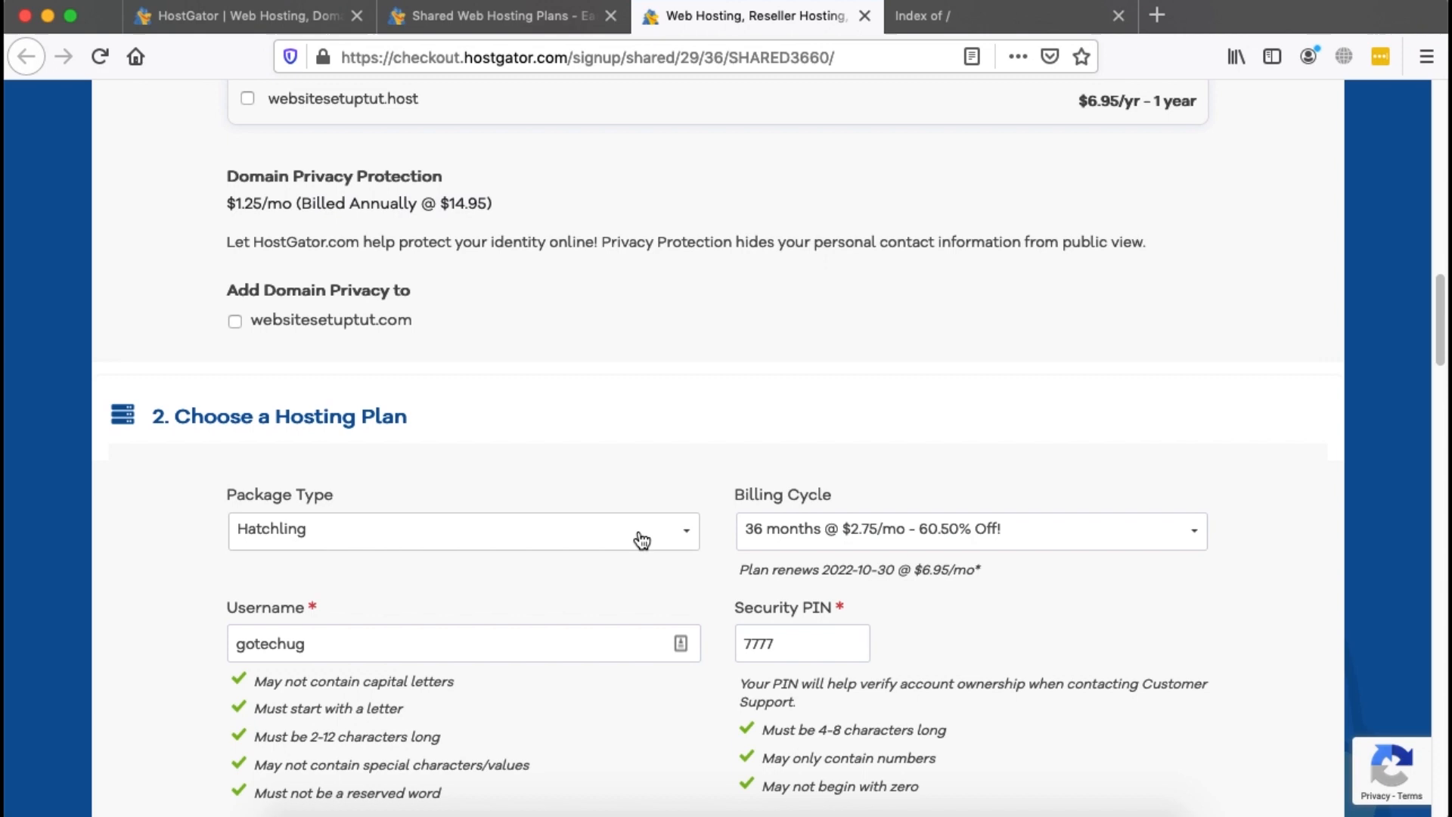
scroll(1108, 556, down, 2)
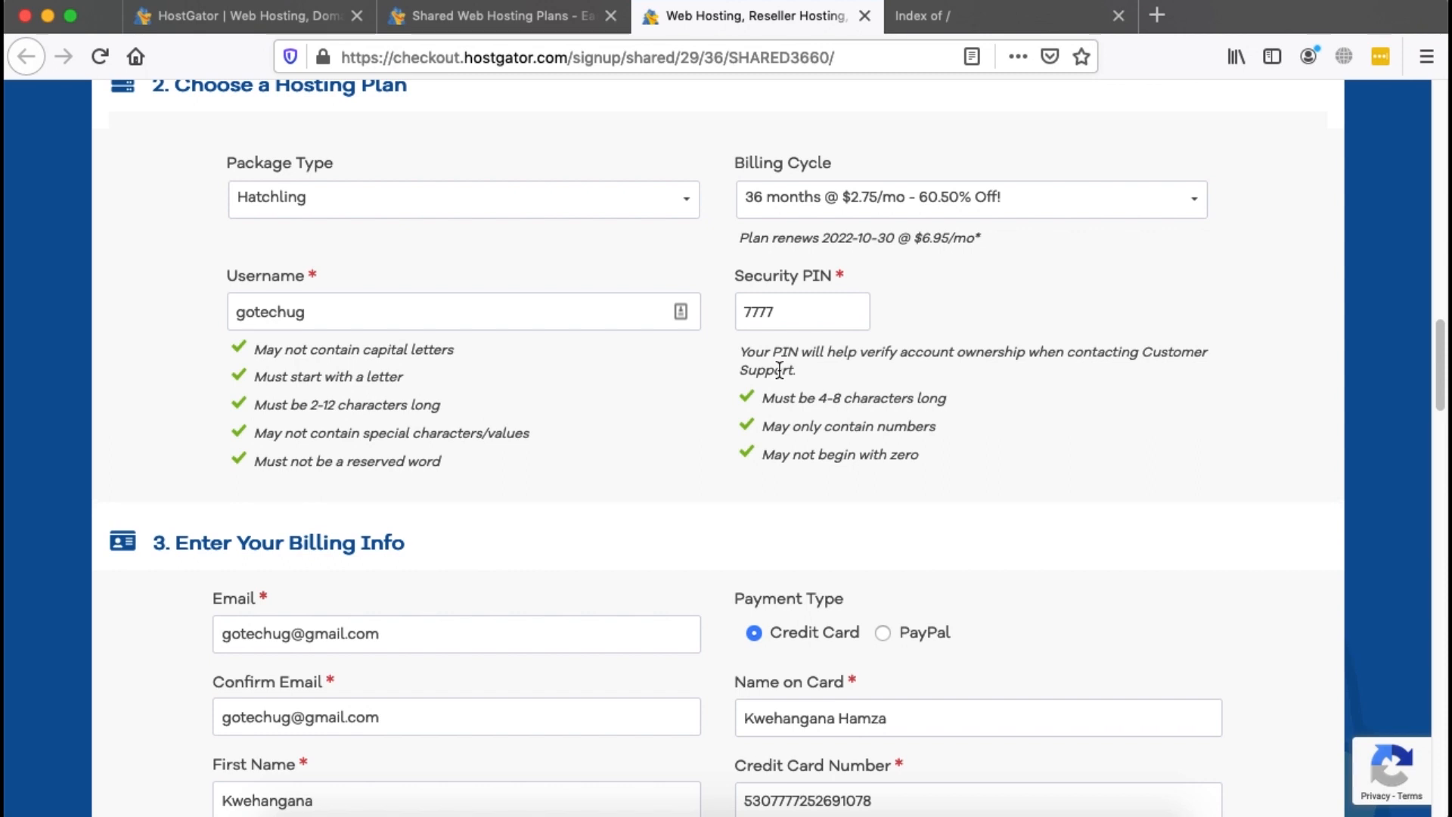
scroll(779, 369, down, 5)
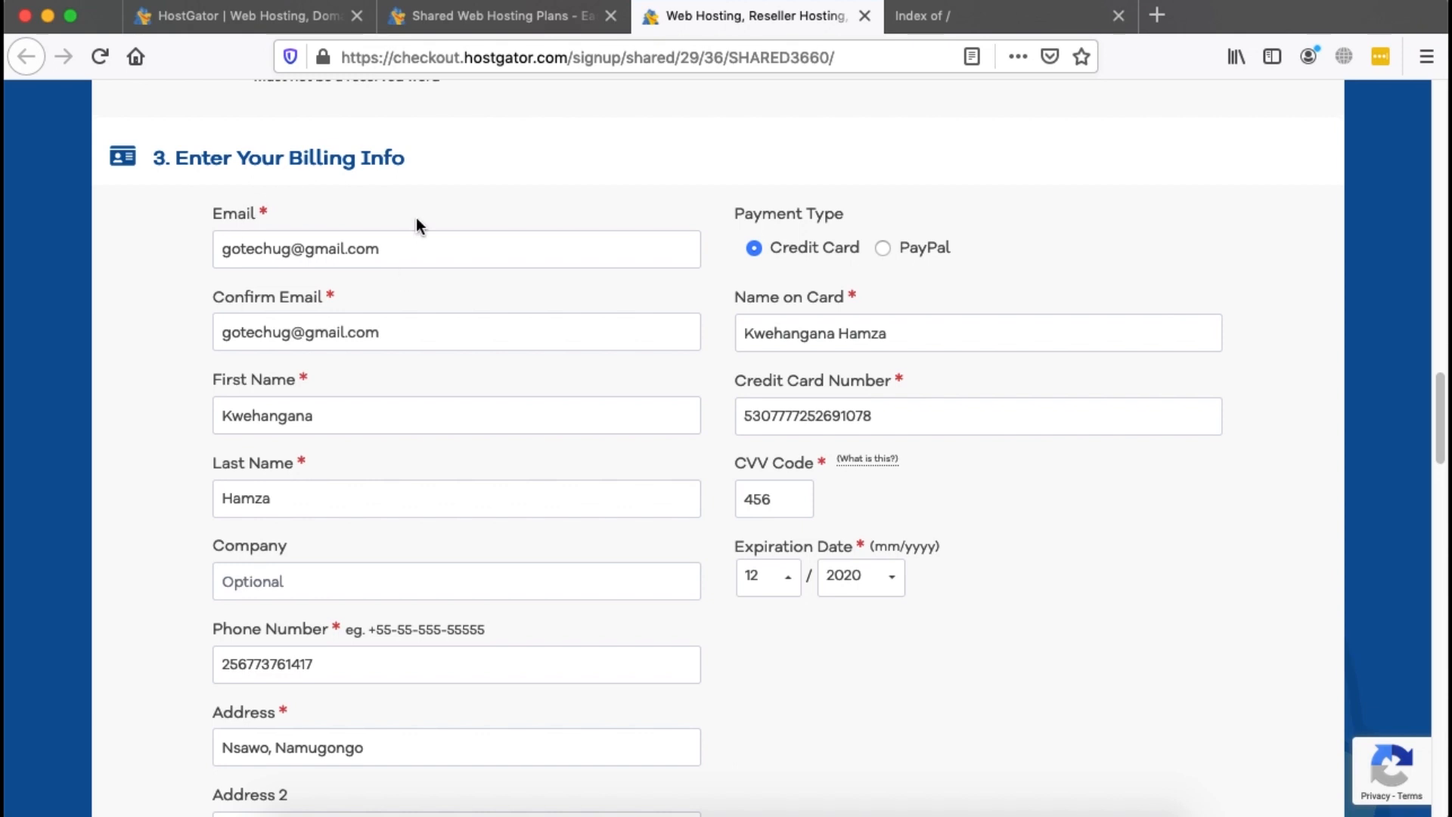
scroll(362, 564, down, 3)
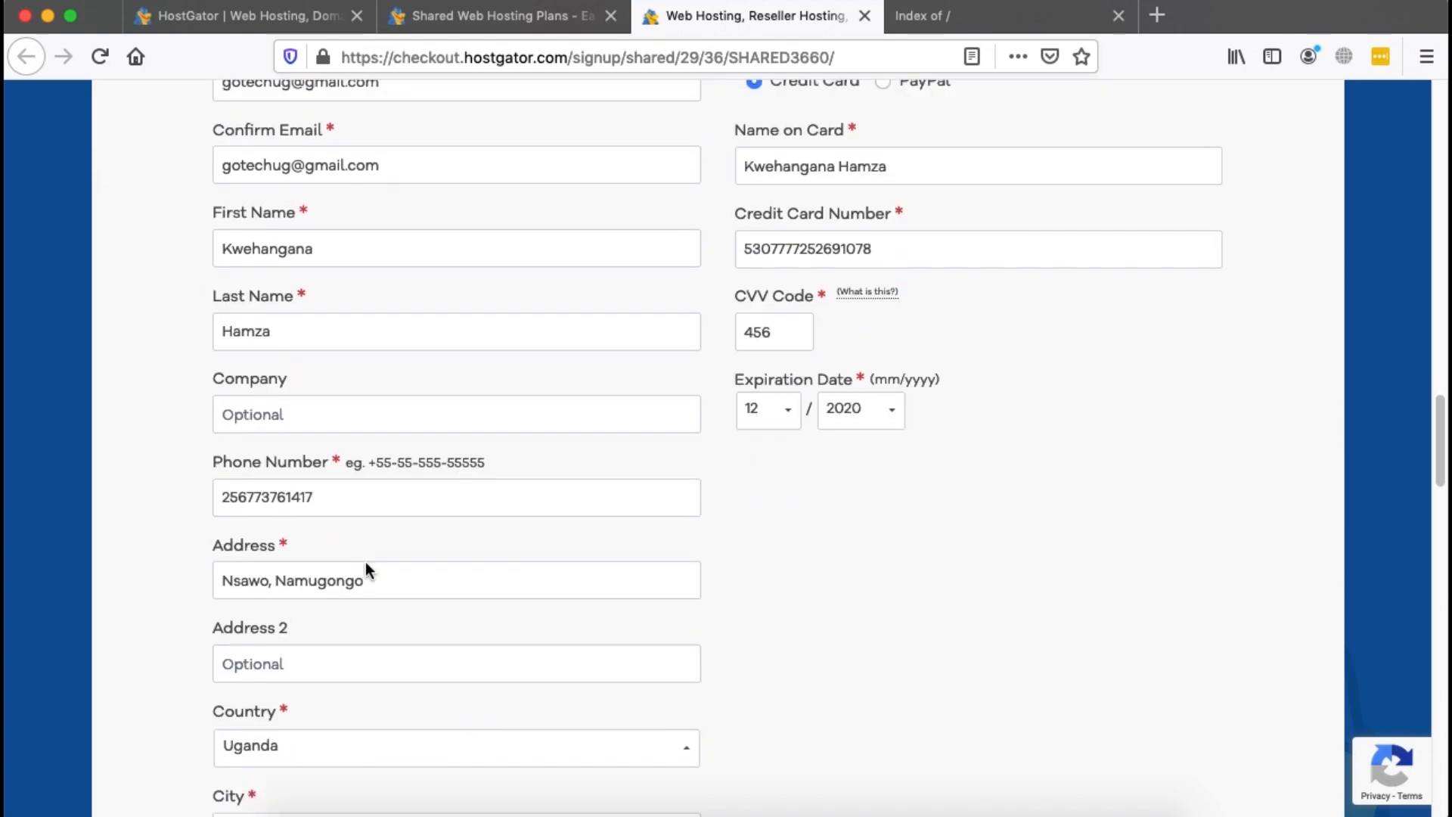
scroll(574, 604, up, 5)
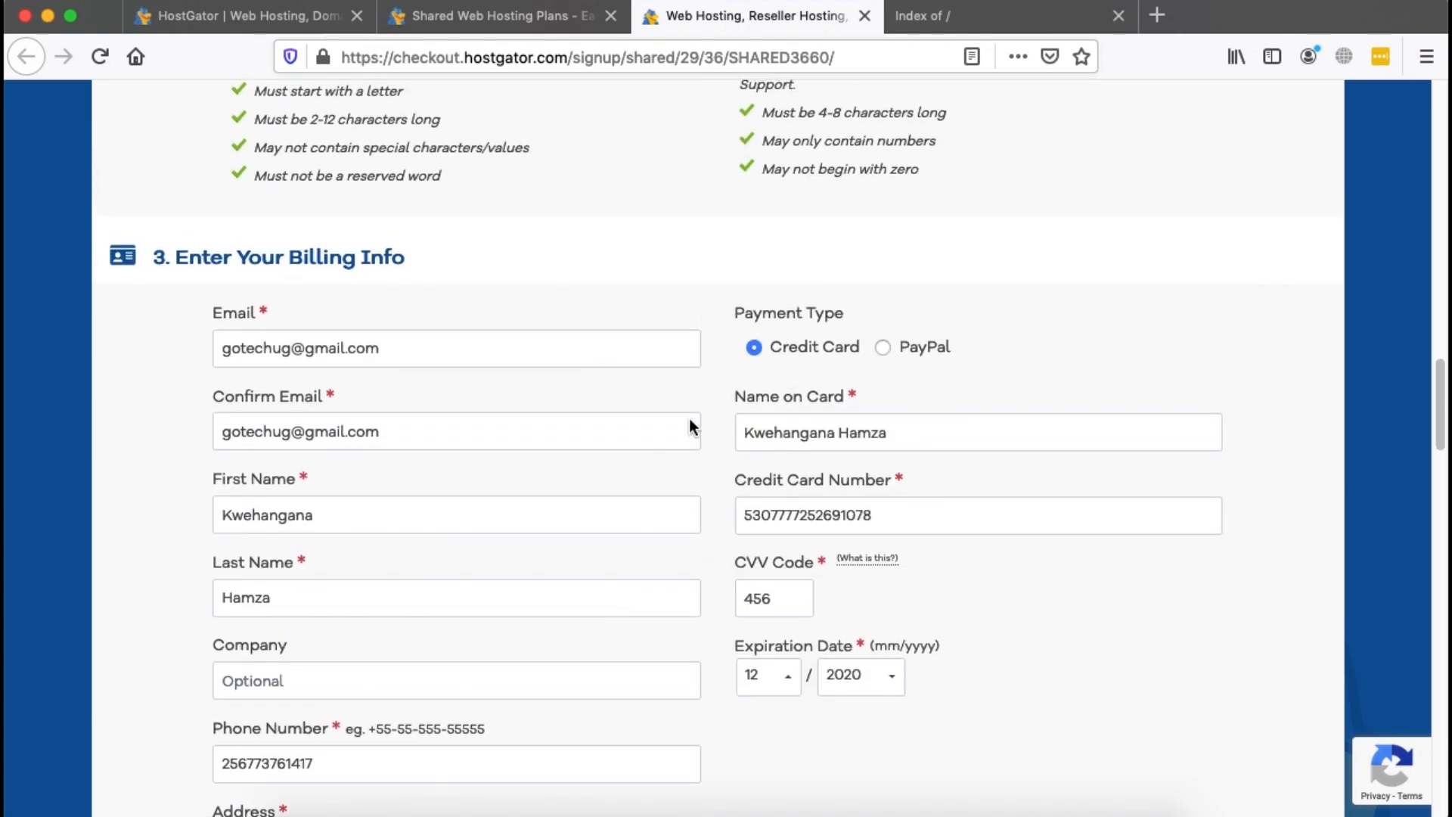
scroll(815, 466, down, 1)
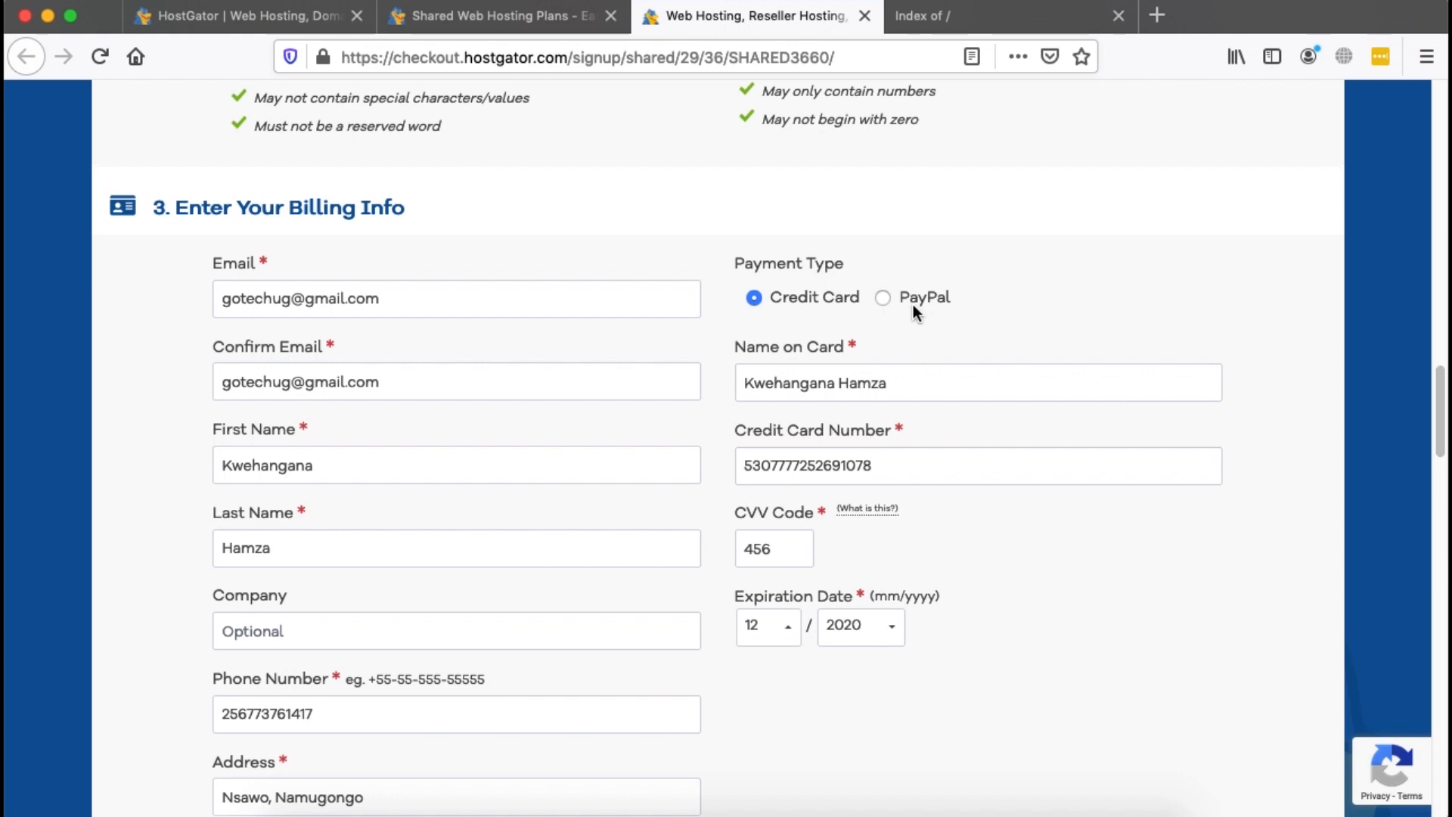
scroll(912, 376, down, 3)
scroll(910, 376, up, 3)
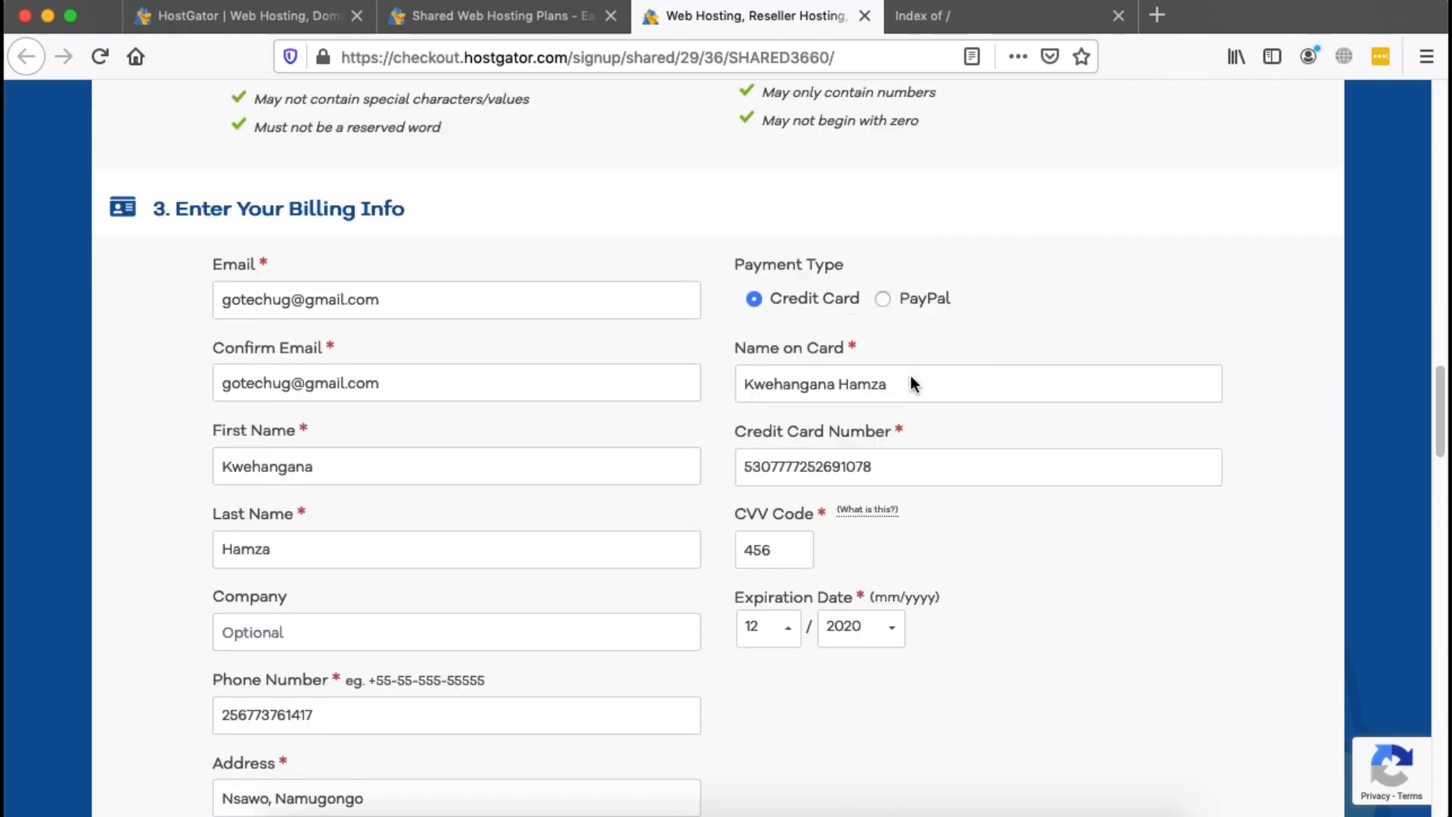
scroll(911, 376, down, 3)
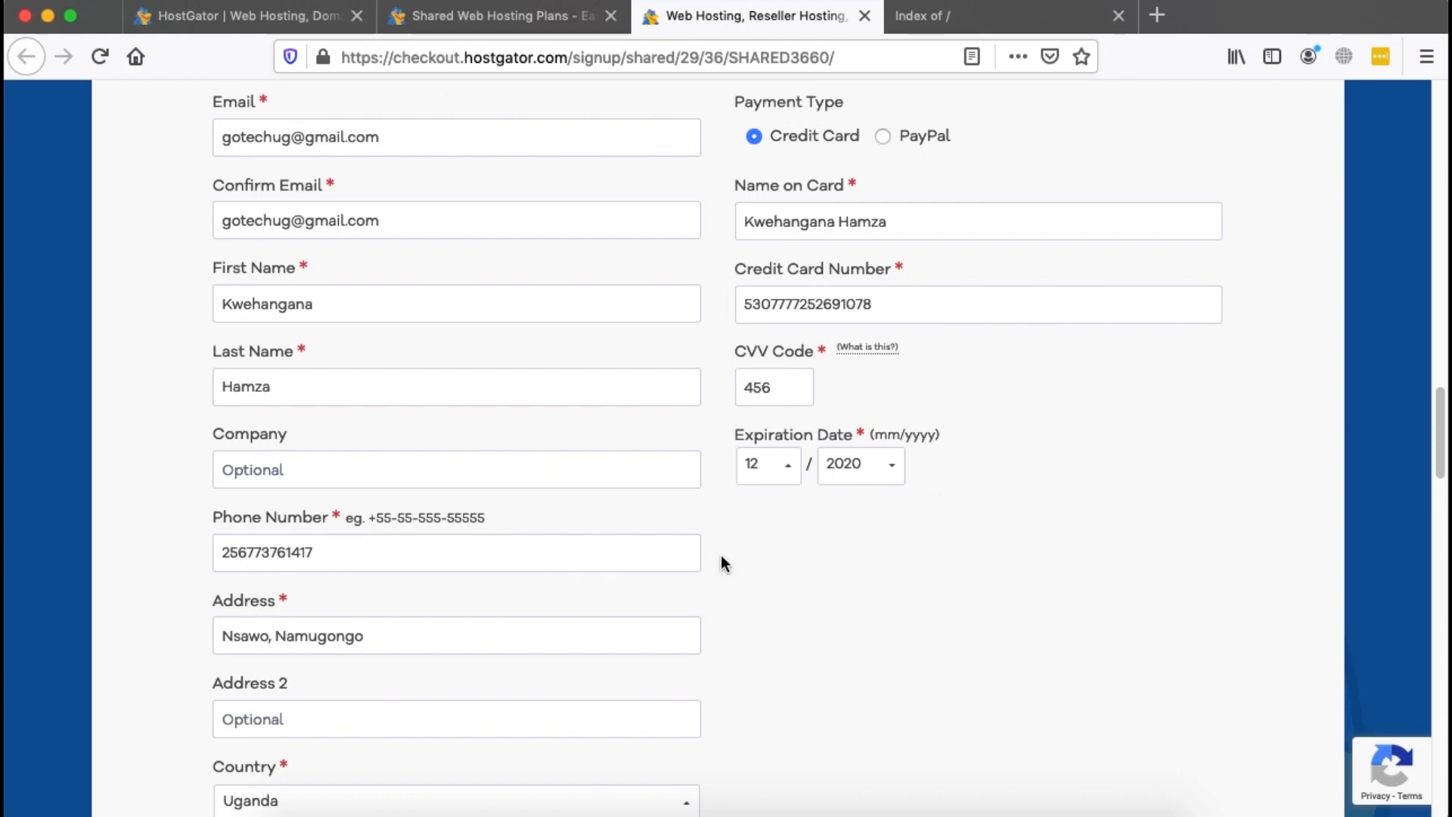
scroll(998, 388, down, 3)
scroll(998, 388, up, 5)
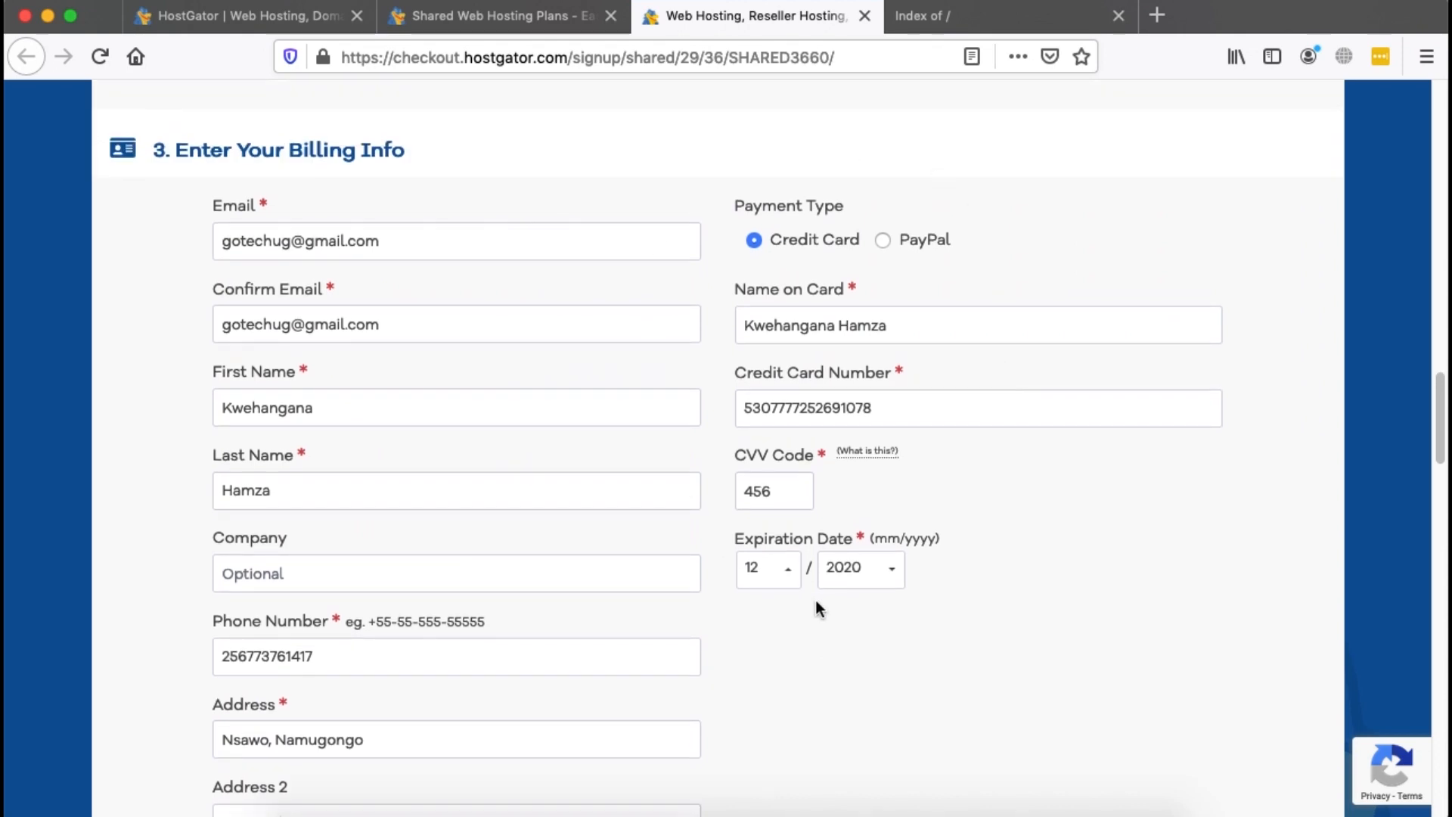
scroll(411, 567, down, 15)
scroll(411, 567, up, 4)
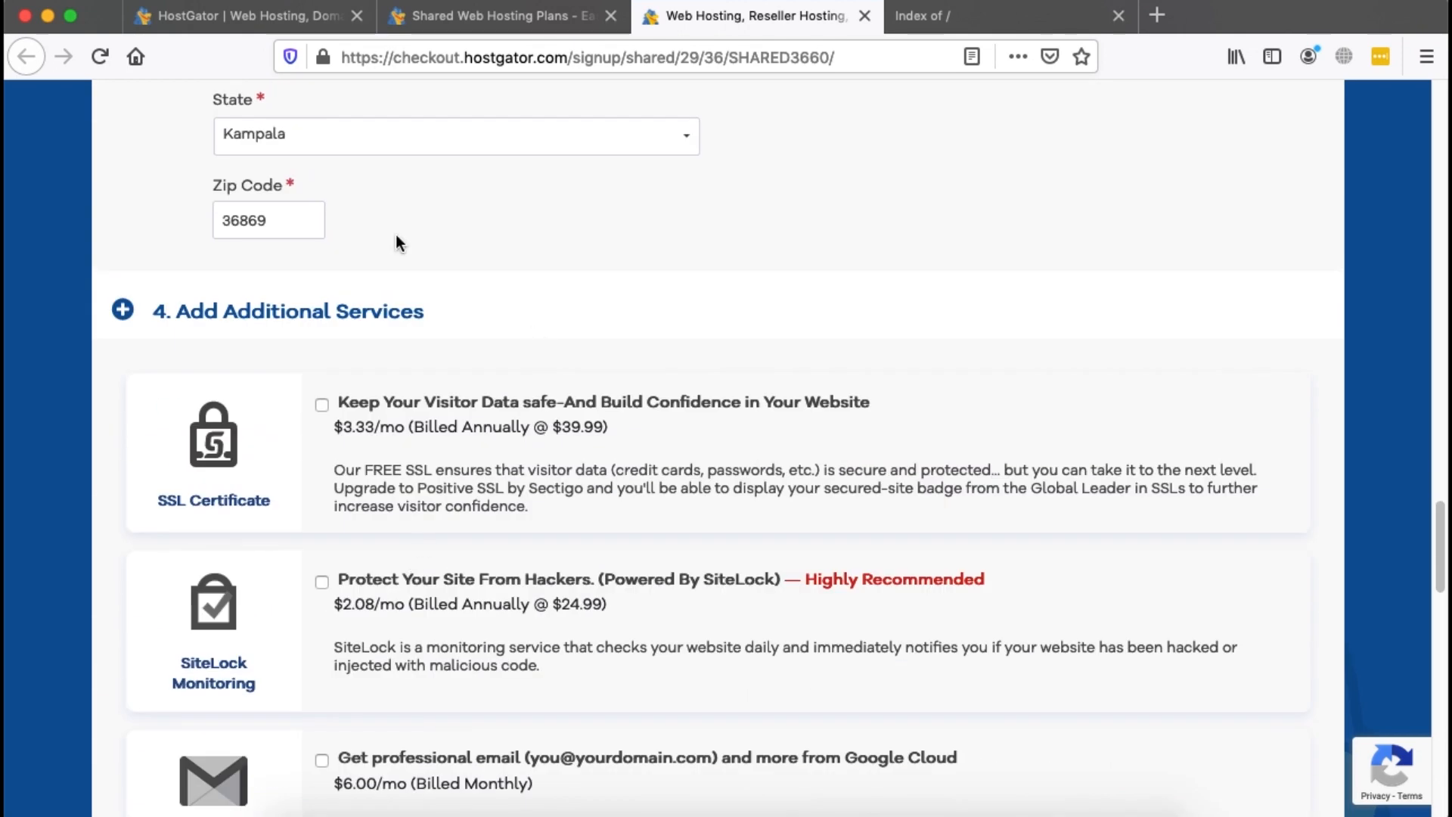
scroll(395, 470, down, 3)
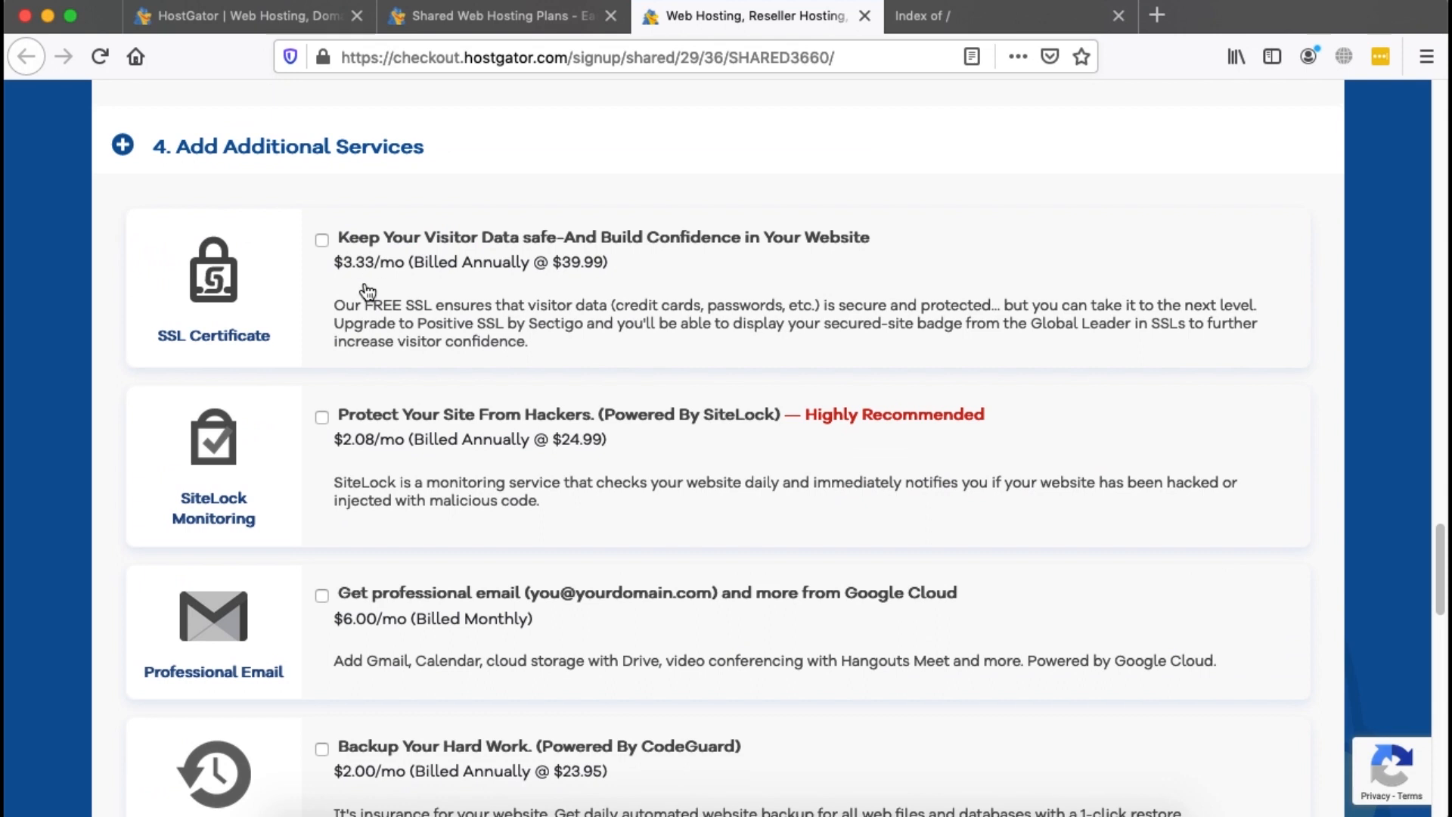
scroll(343, 658, down, 2)
scroll(378, 246, up, 3)
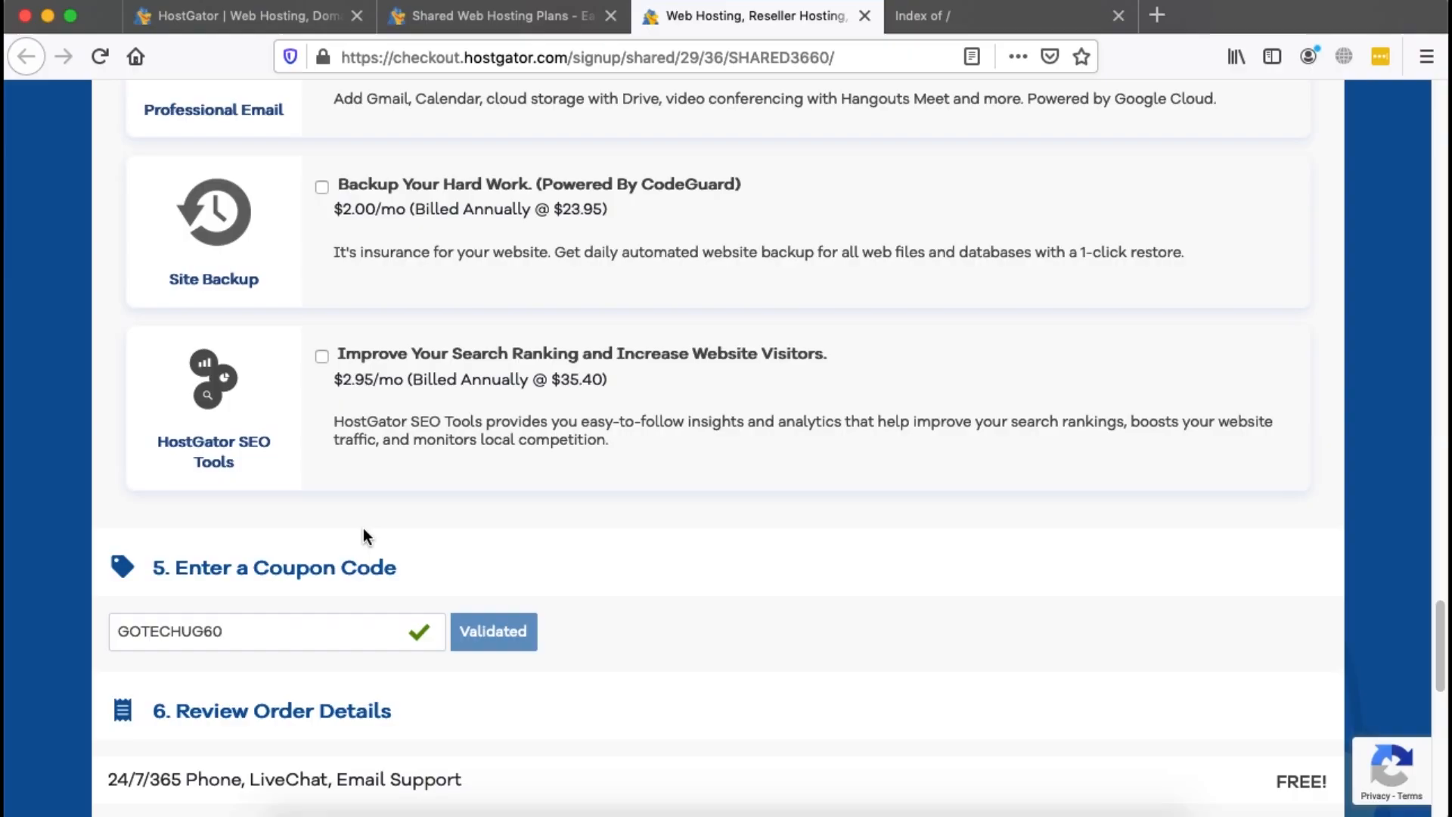
Scroll the checkout down toward the coupon code and order review
scroll(363, 528, down, 3)
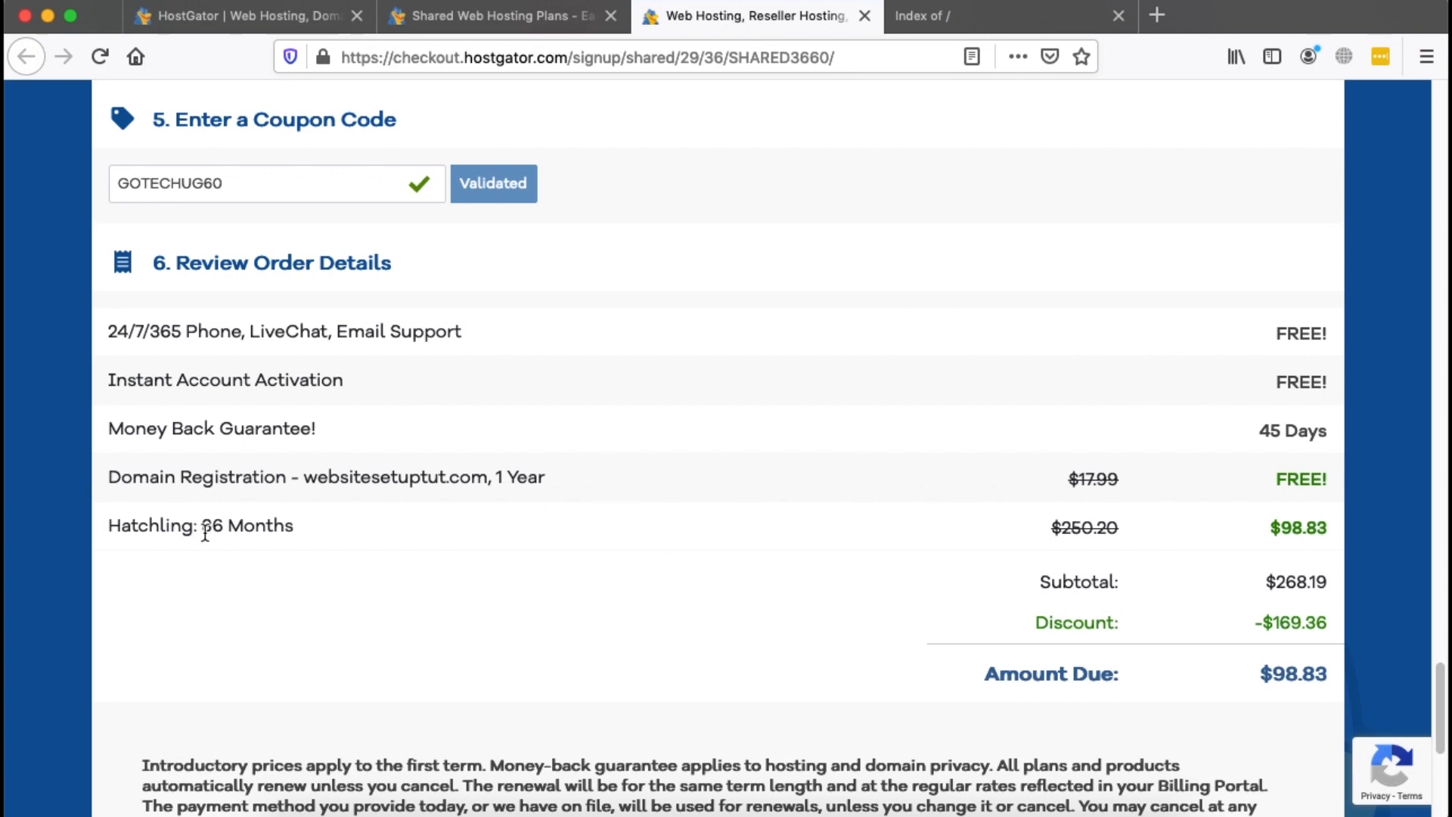
At the bottom of the checkout, tick the Terms of Service and policies agreement
scroll(941, 543, down, 3)
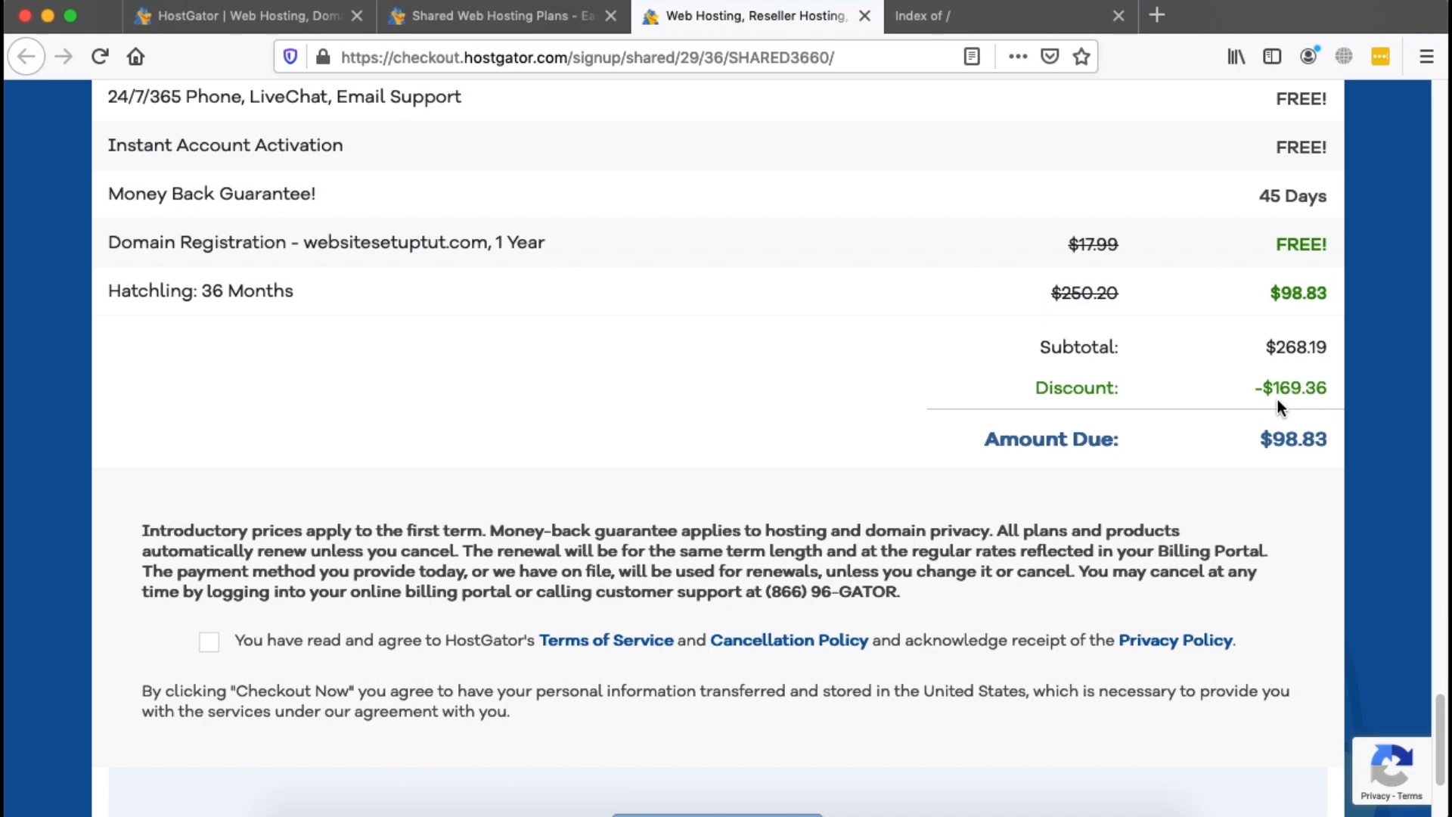
scroll(1277, 400, down, 3)
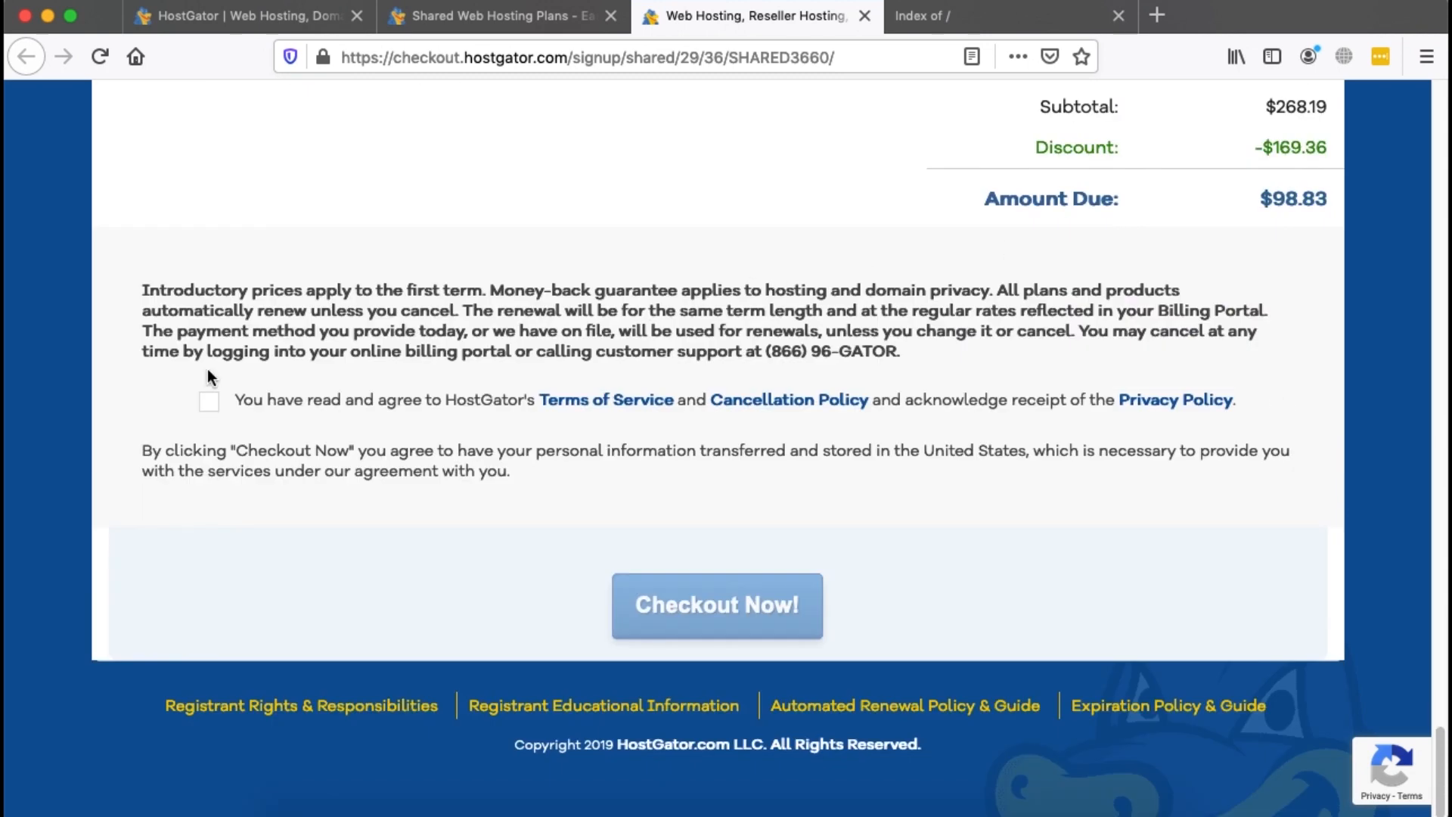
click(209, 404)
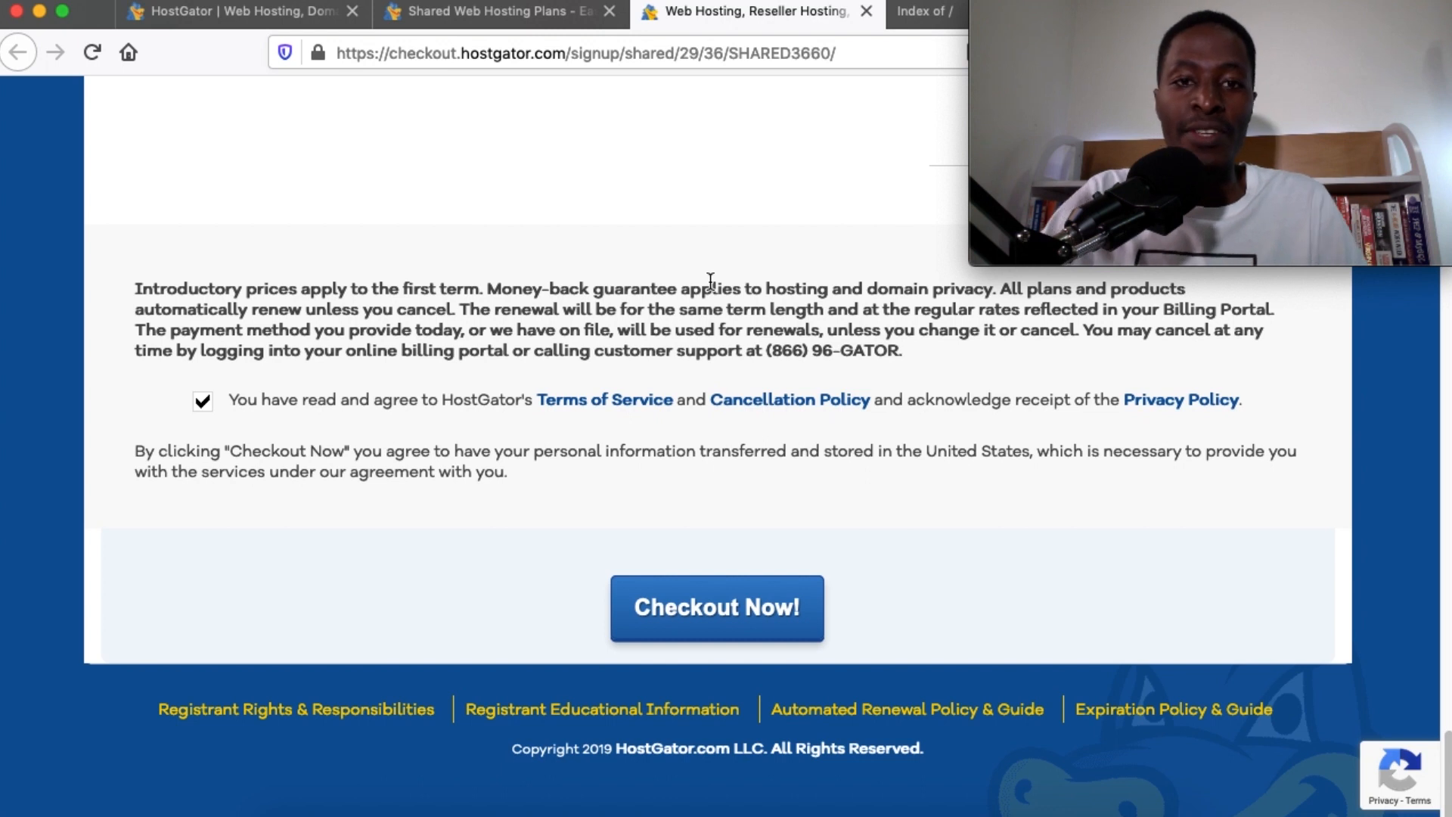
Sign in at digitalcreative.design/cpanel and scroll to the Softaculous Apps Installer
click(923, 11)
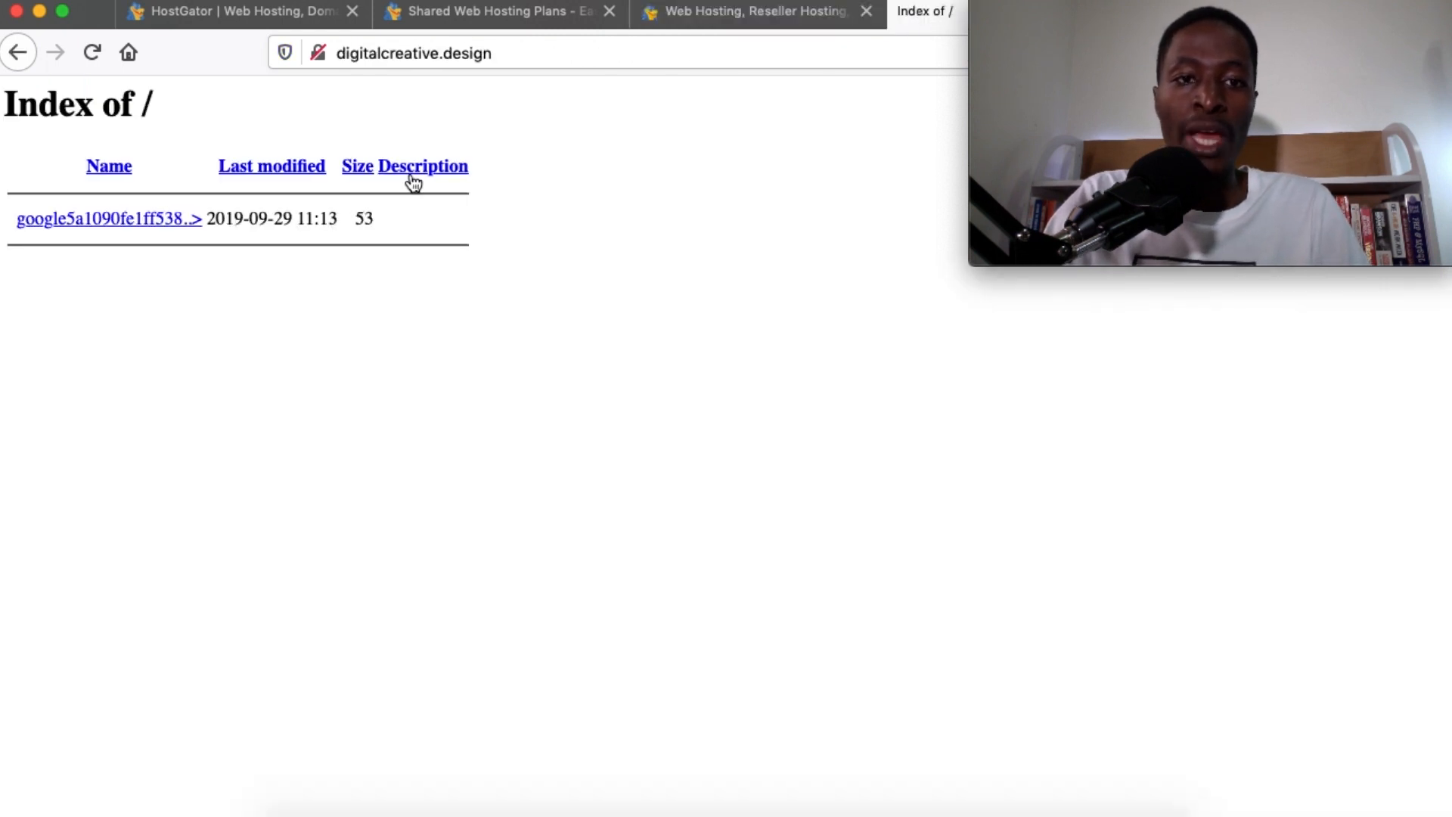
click(518, 54)
key(Right)
text(/)
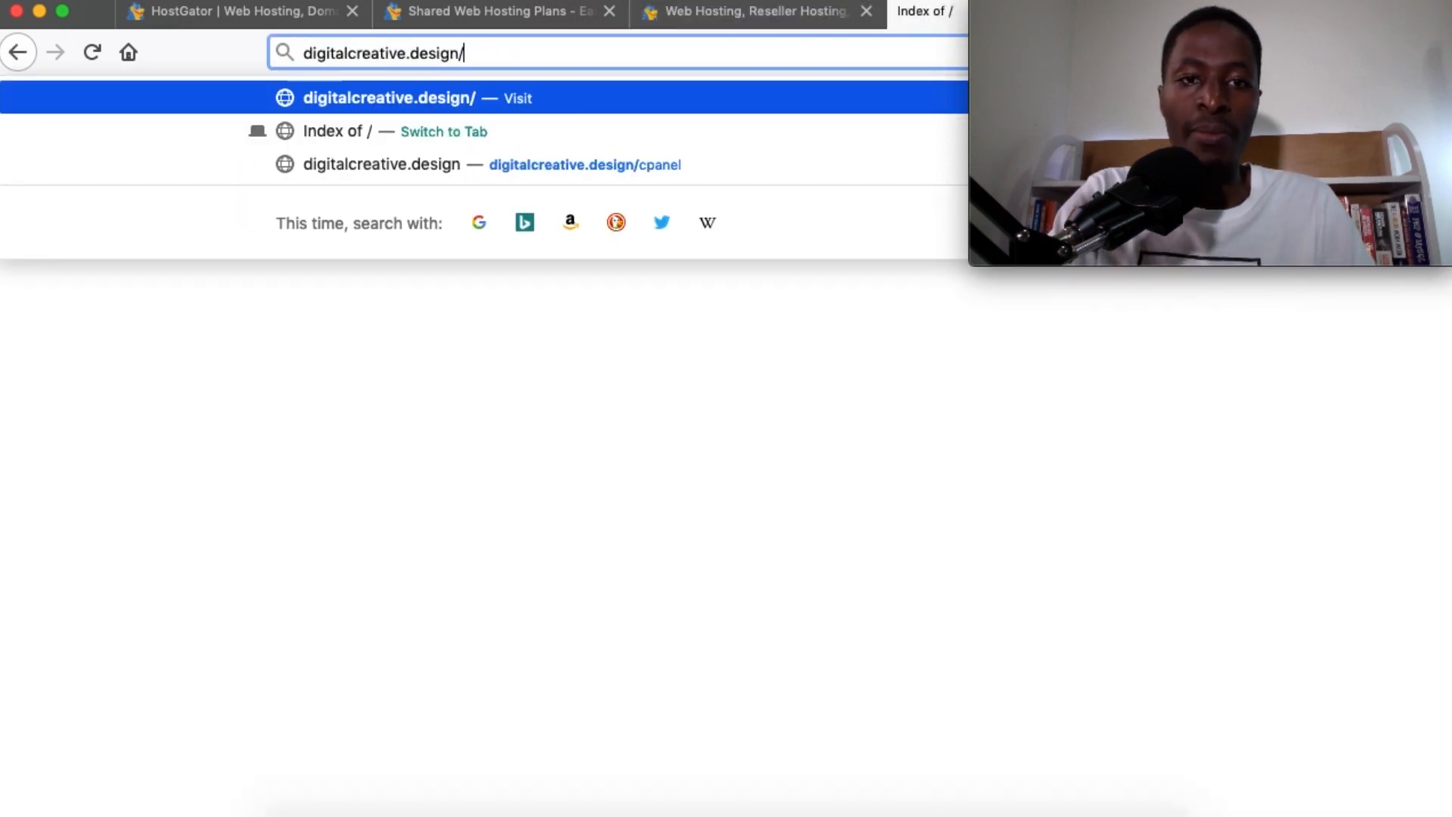
text(cpanel)
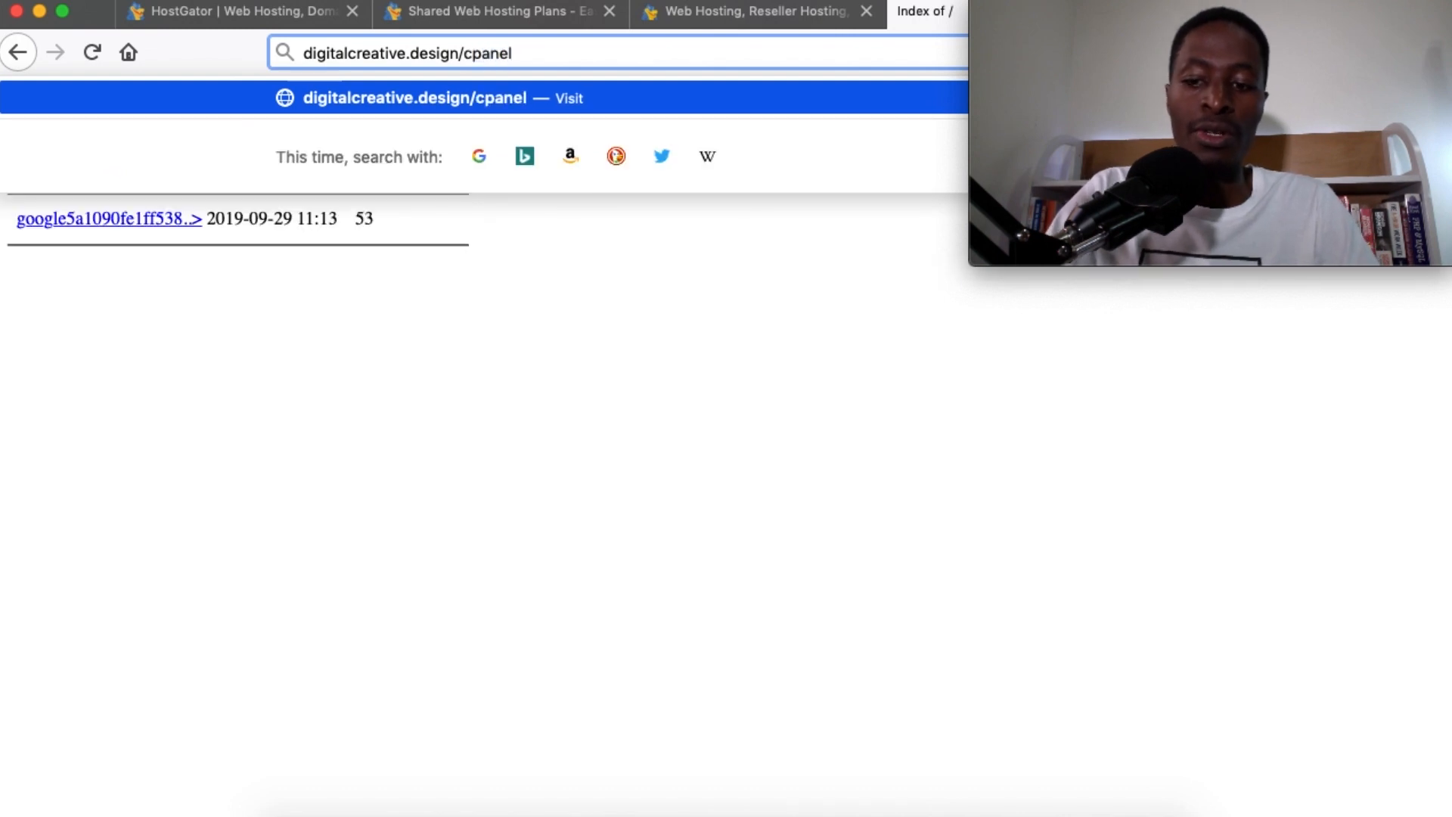
key(Return)
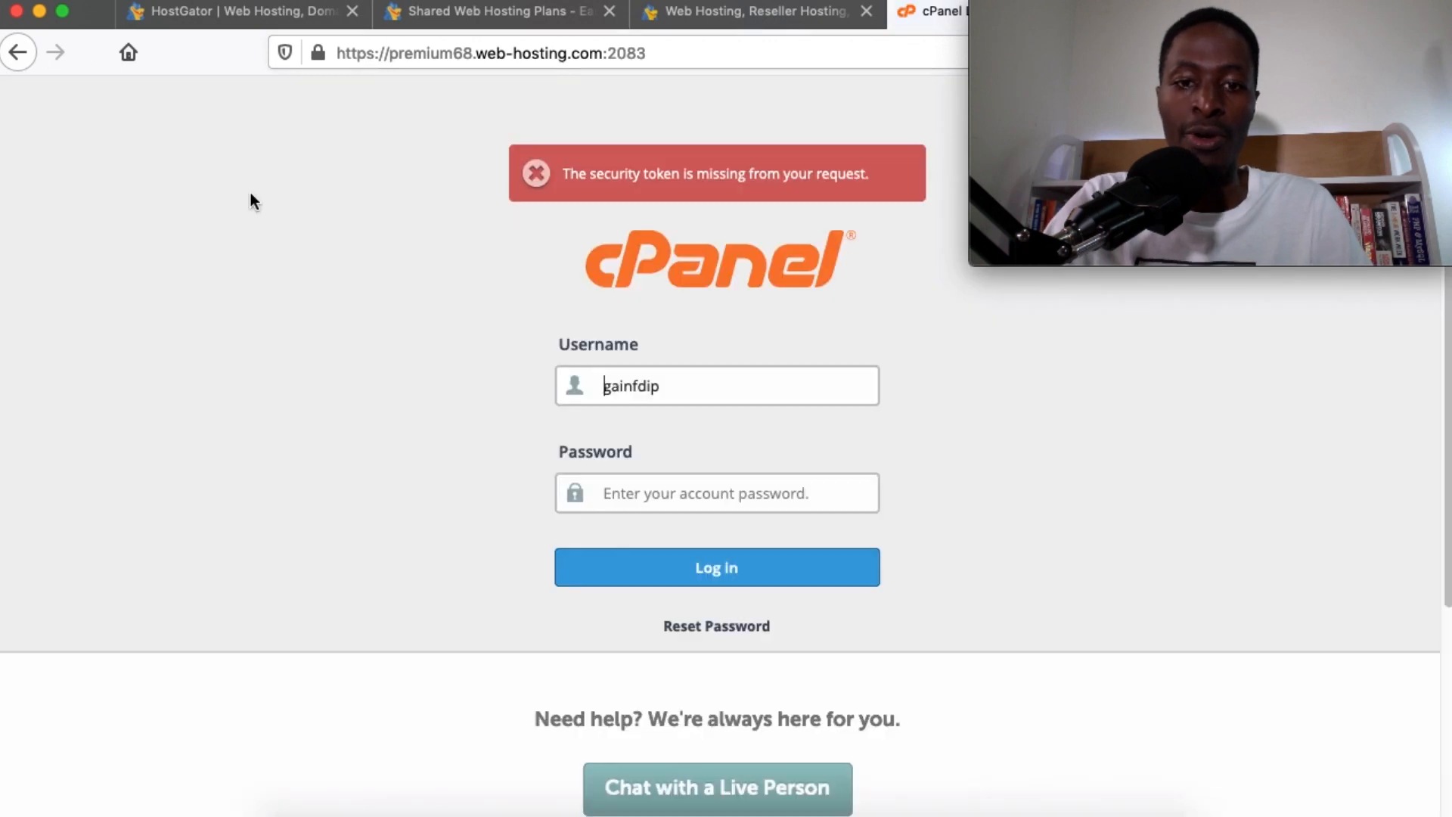
click(688, 571)
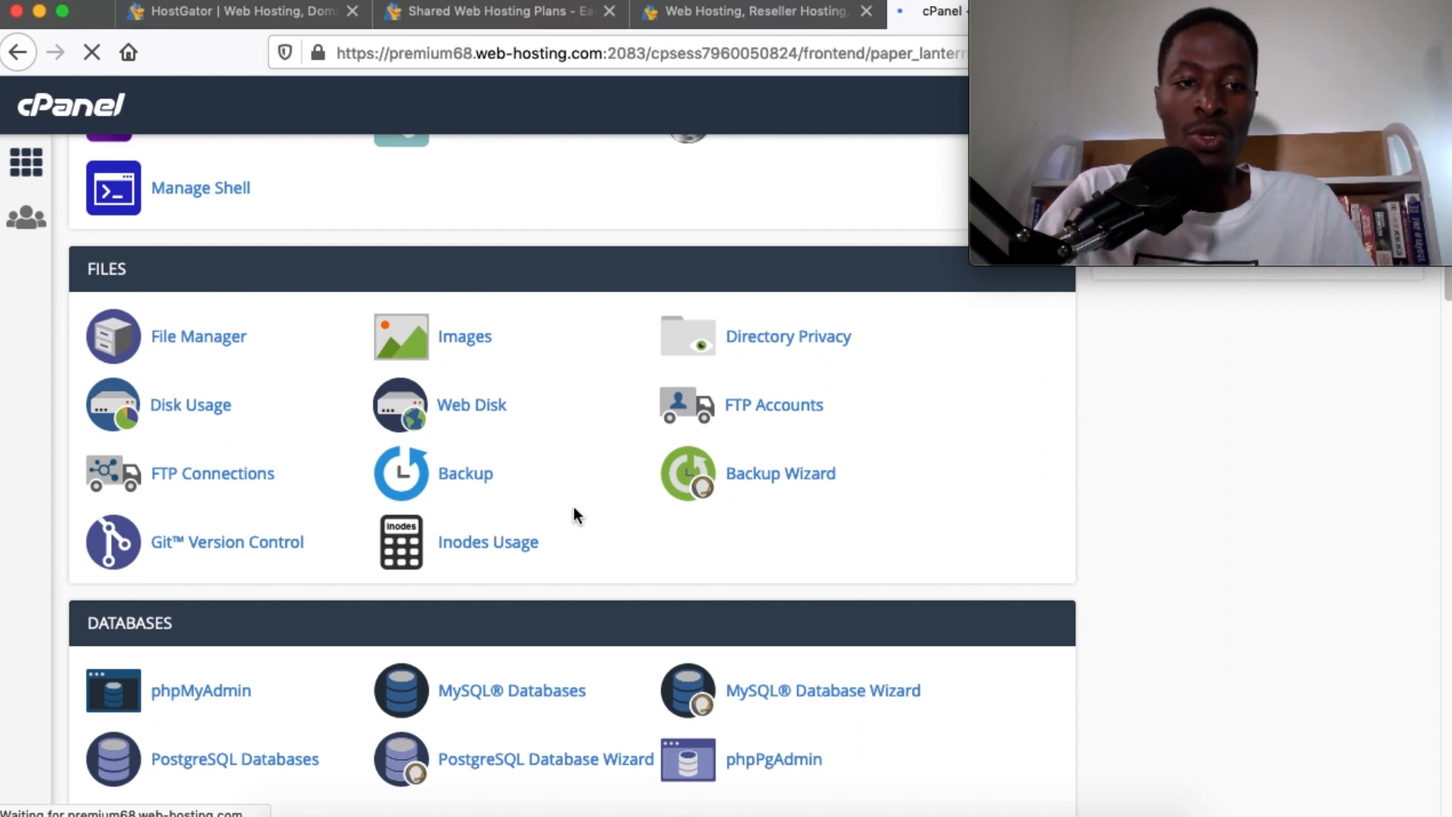
scroll(605, 631, down, 15)
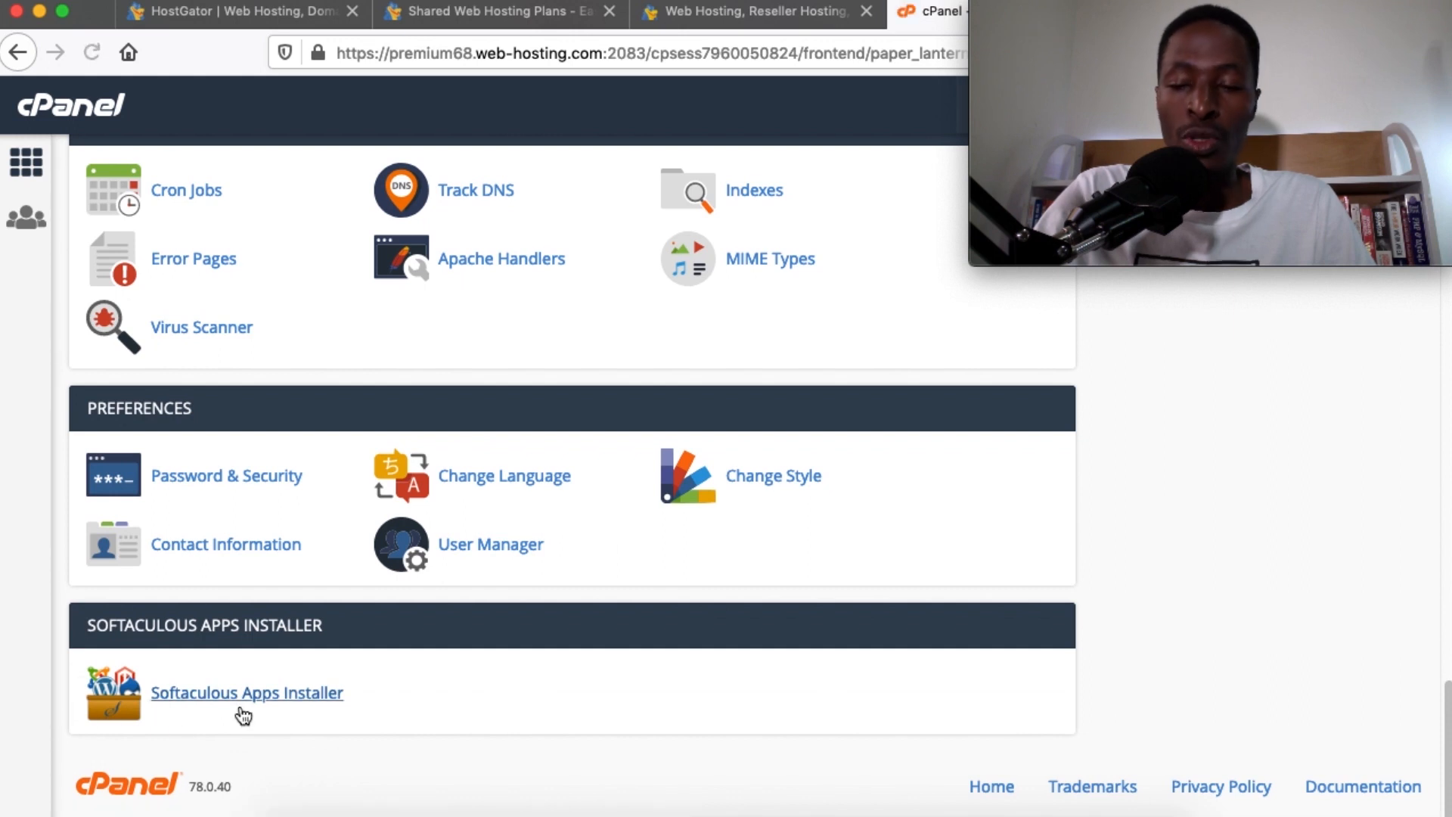
scroll(338, 700, down, 3)
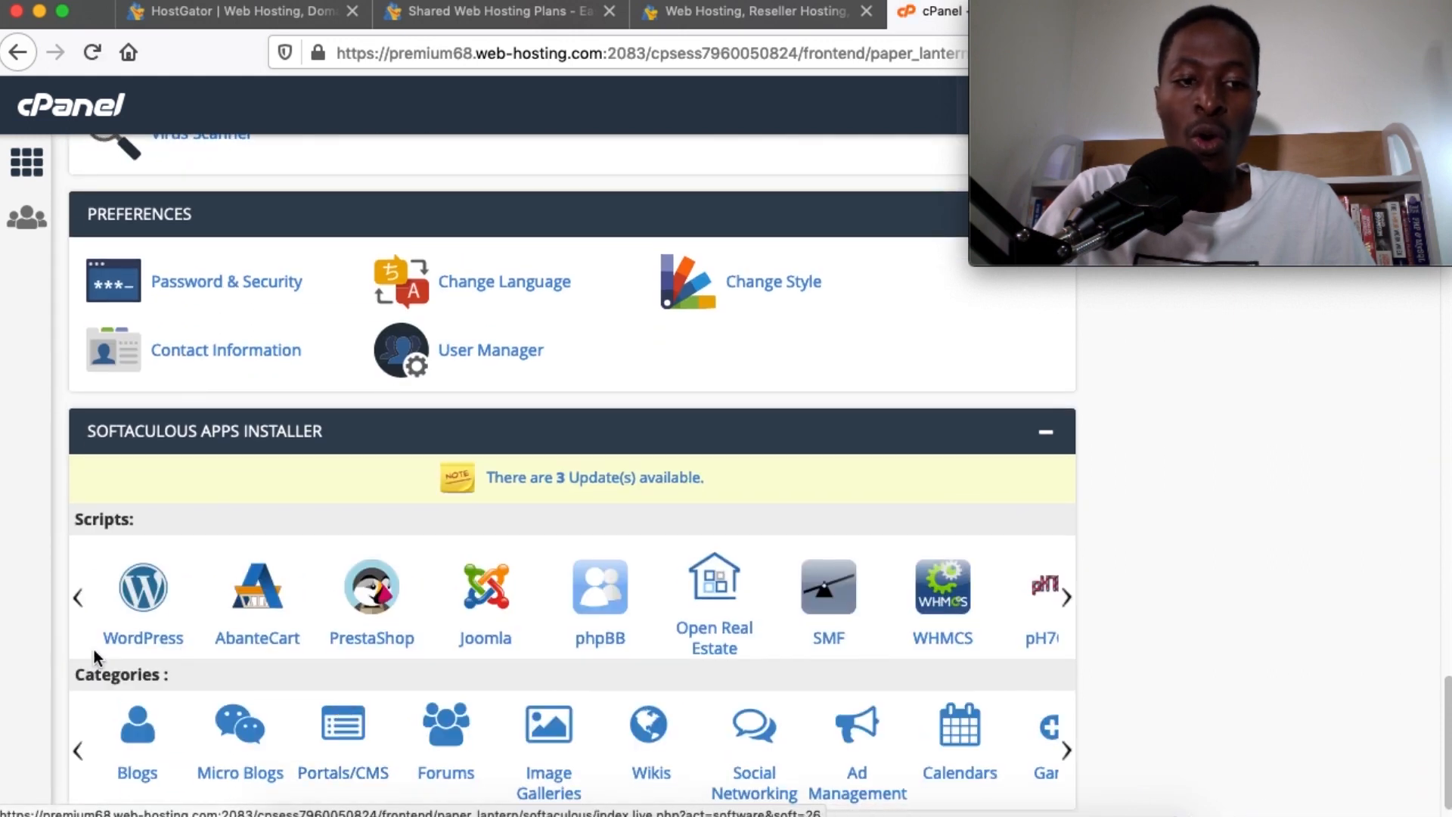
Open the Softaculous WordPress installer and start a new installation
click(142, 599)
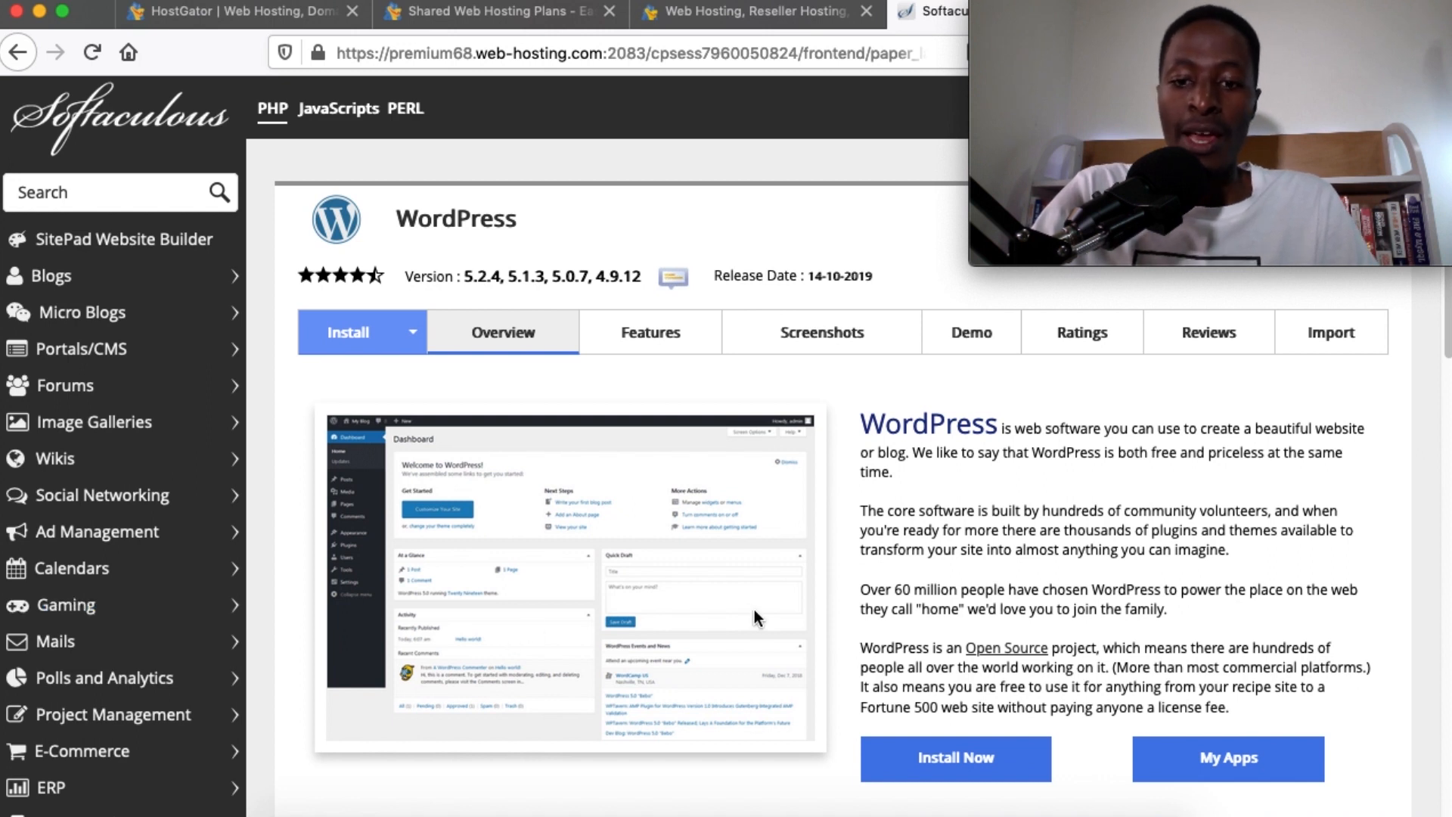
scroll(945, 643, down, 2)
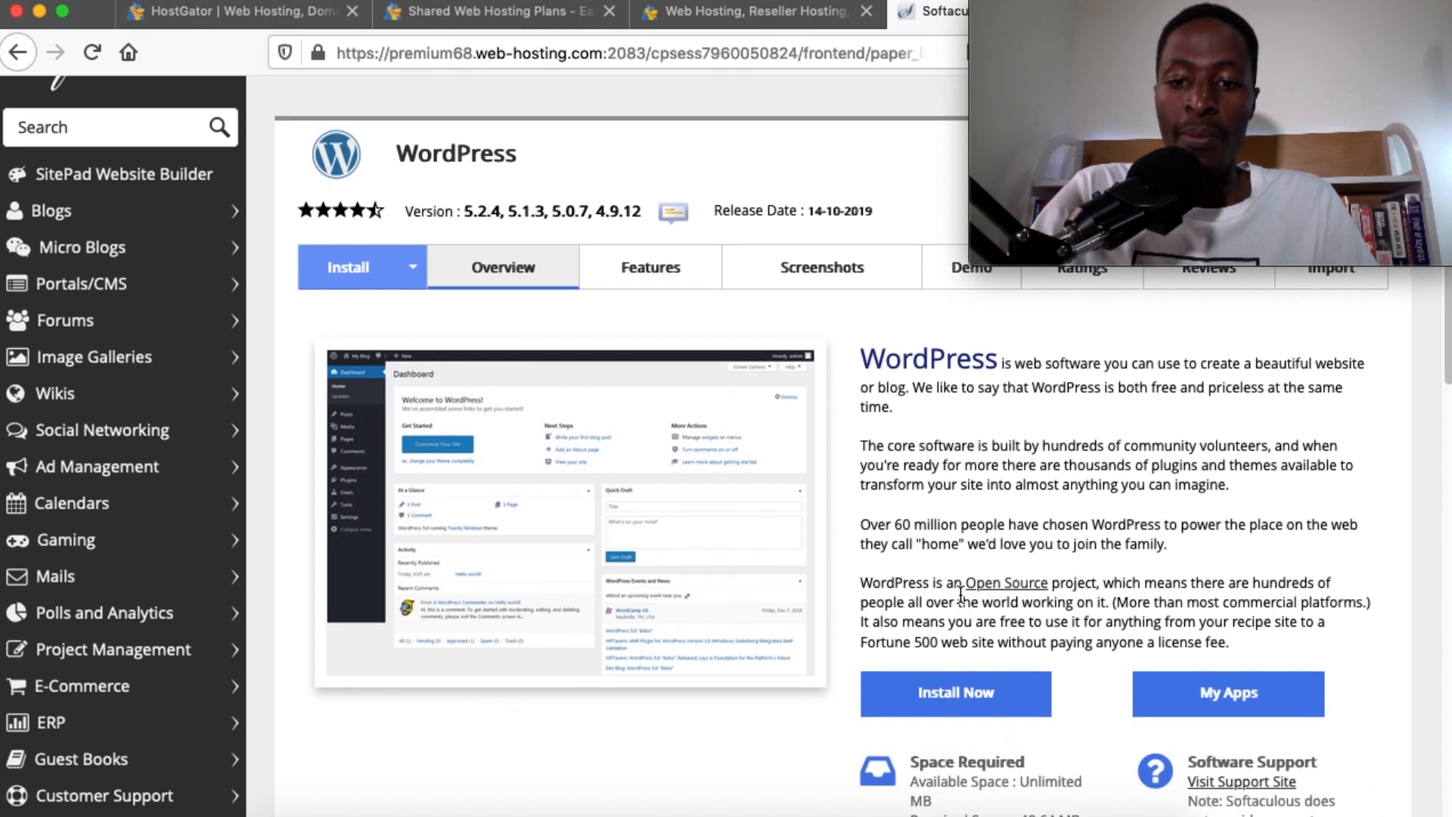
click(948, 673)
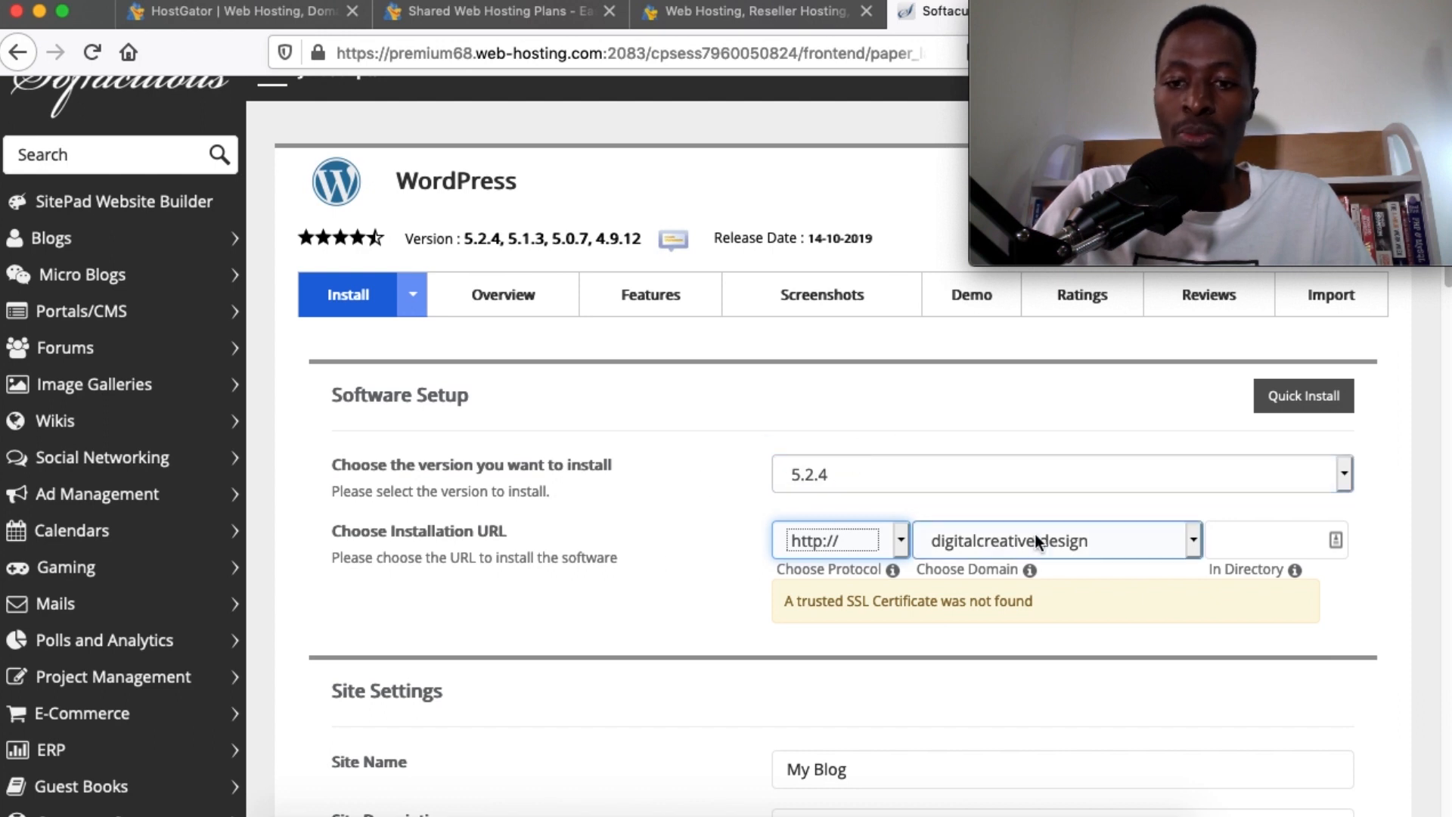
scroll(1036, 540, down, 3)
Replace the default site name My Blog with 'Digital School'
click(828, 534)
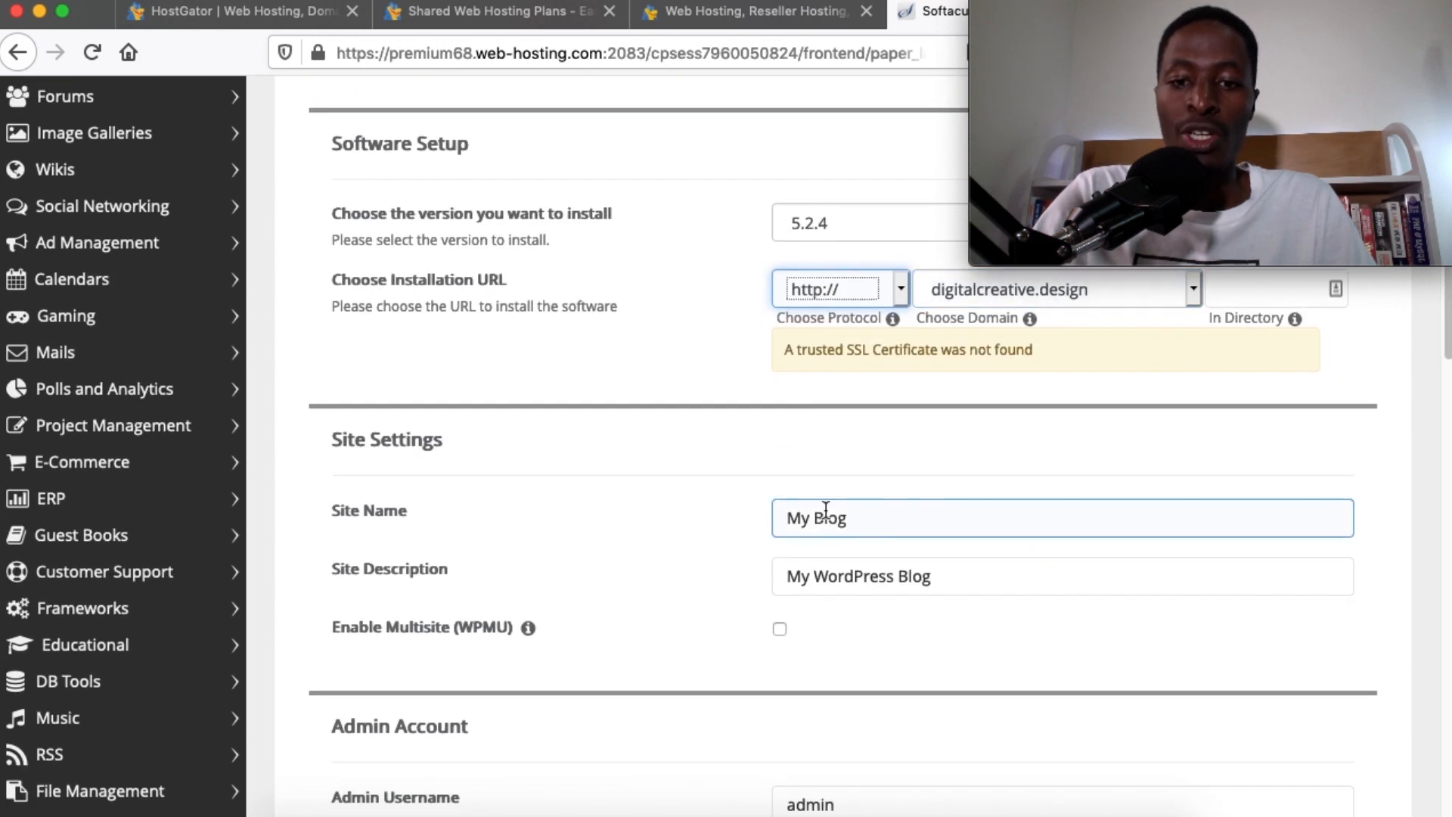
triple_click(835, 479)
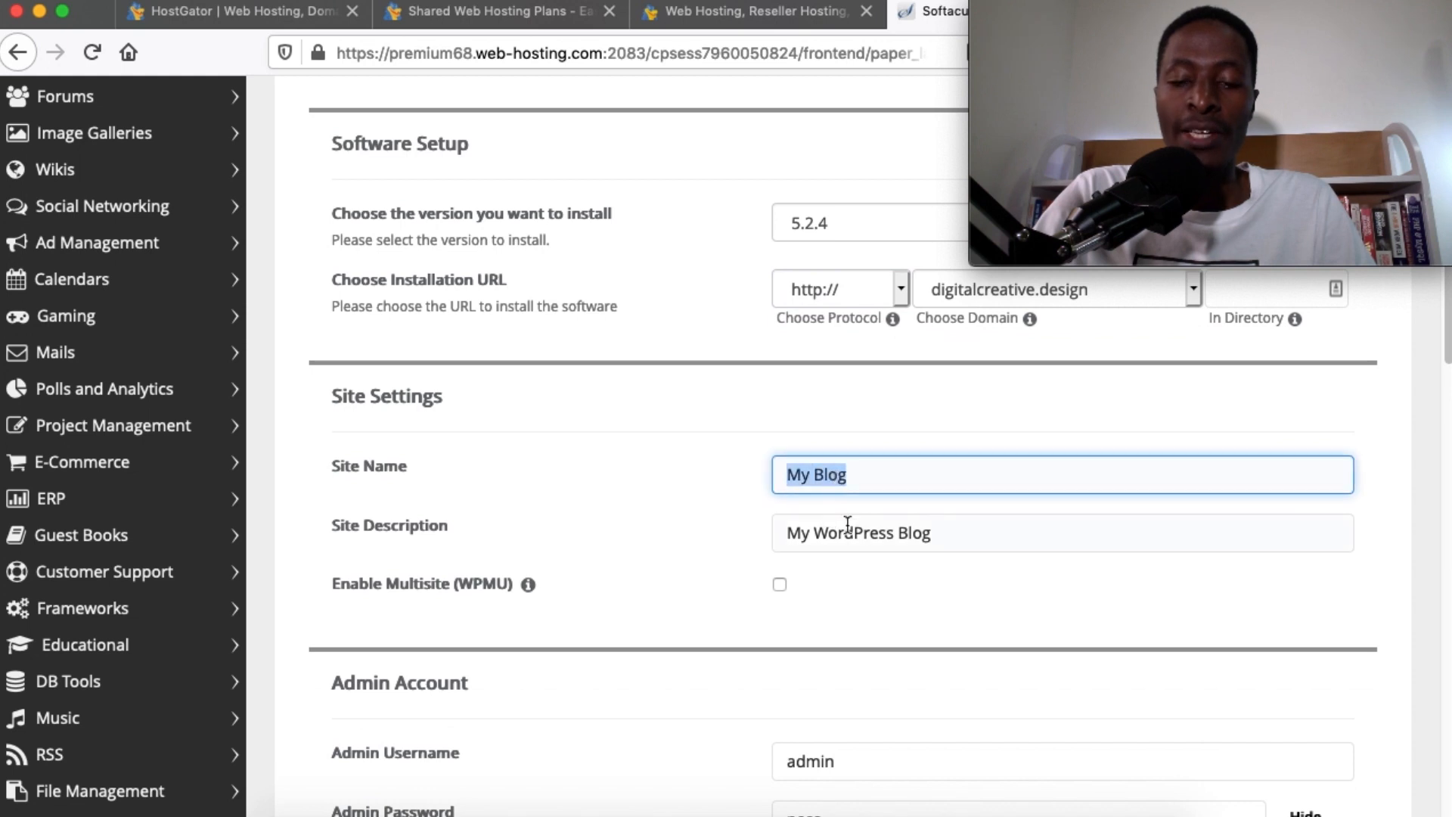
scroll(854, 534, up, 3)
scroll(855, 534, down, 1)
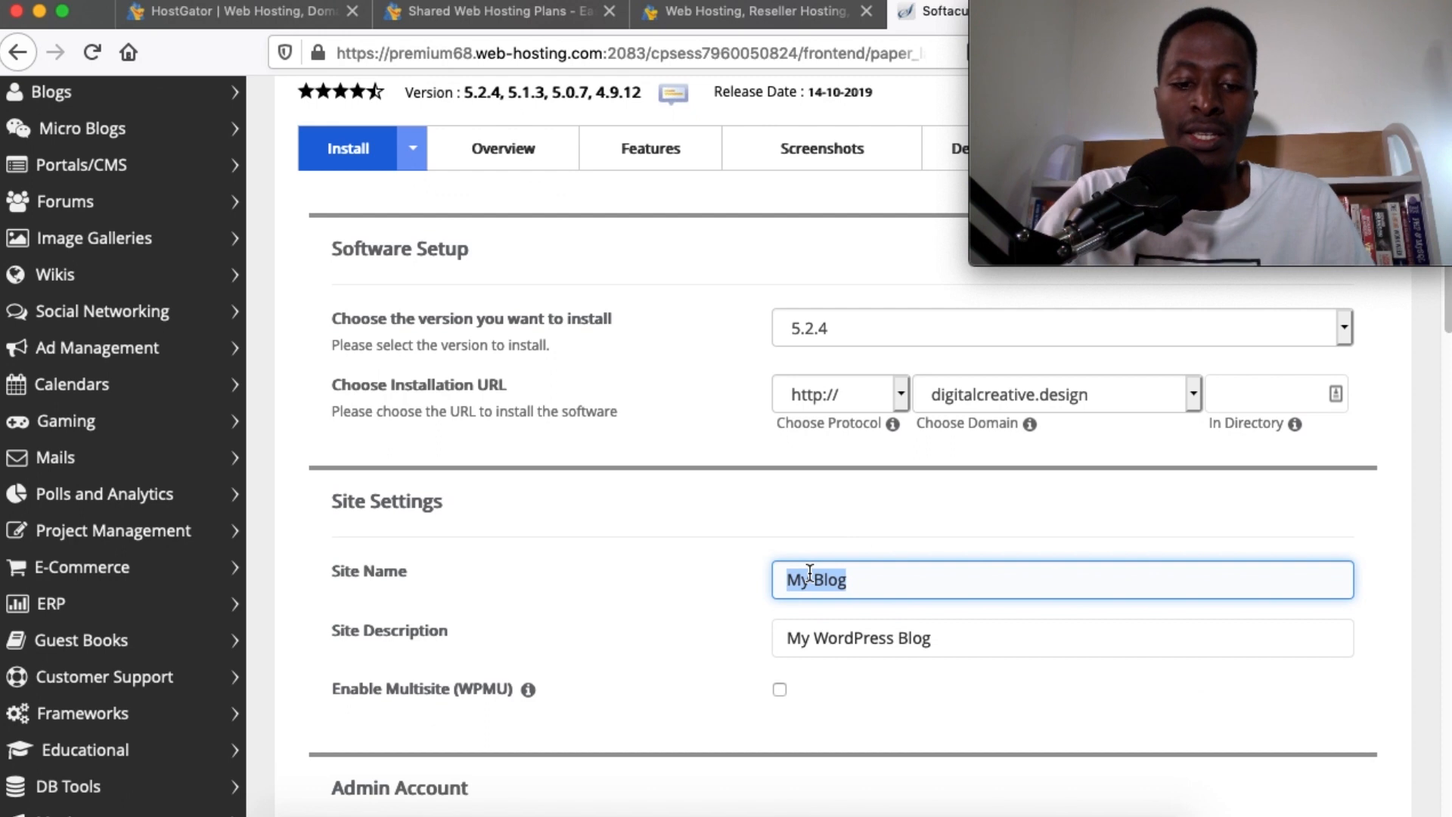
text(Digital School)
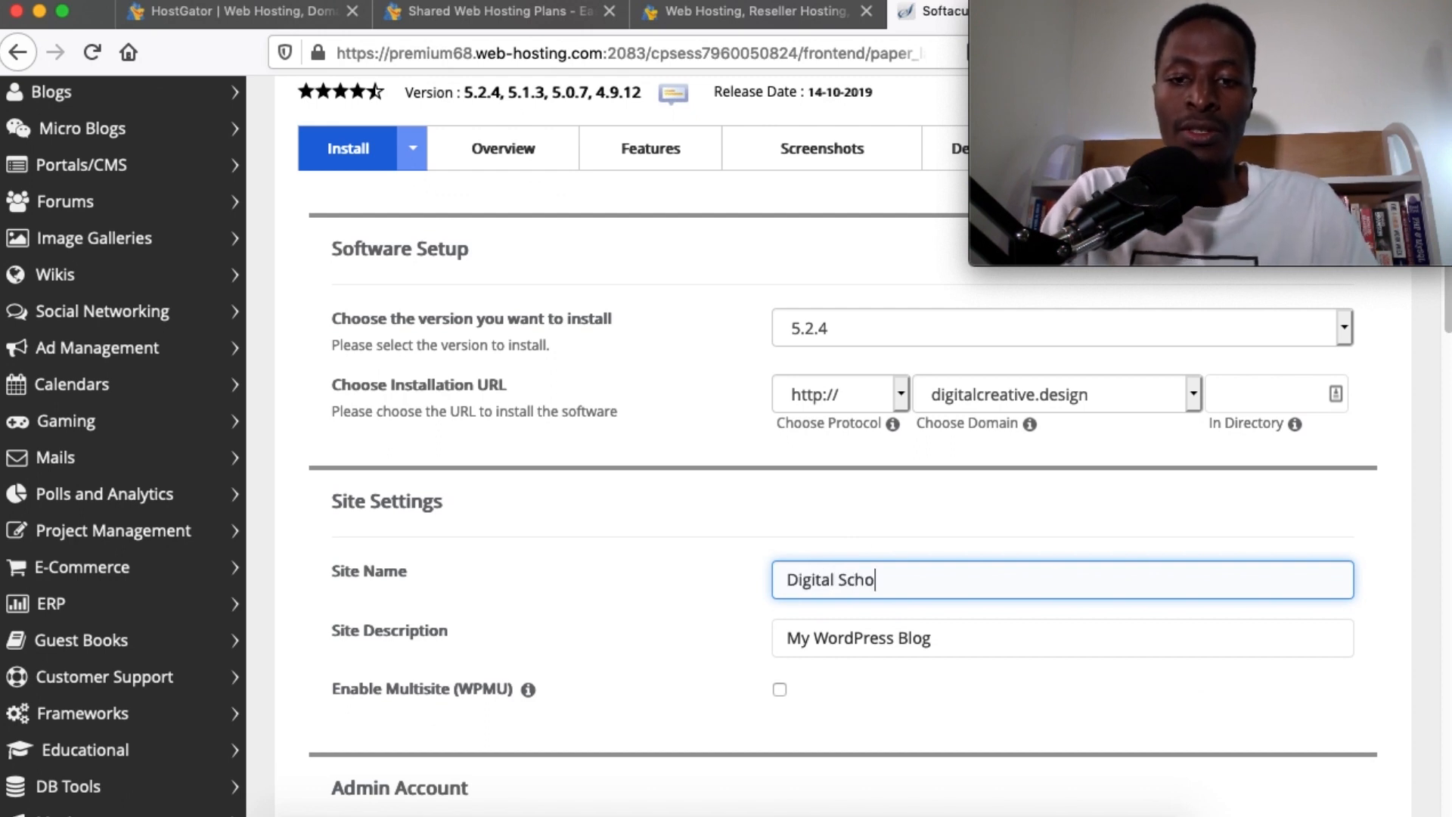
Change the site description to 'Offering Free Skills Online'
triple_click(862, 639)
text(Offering Free Skills Online)
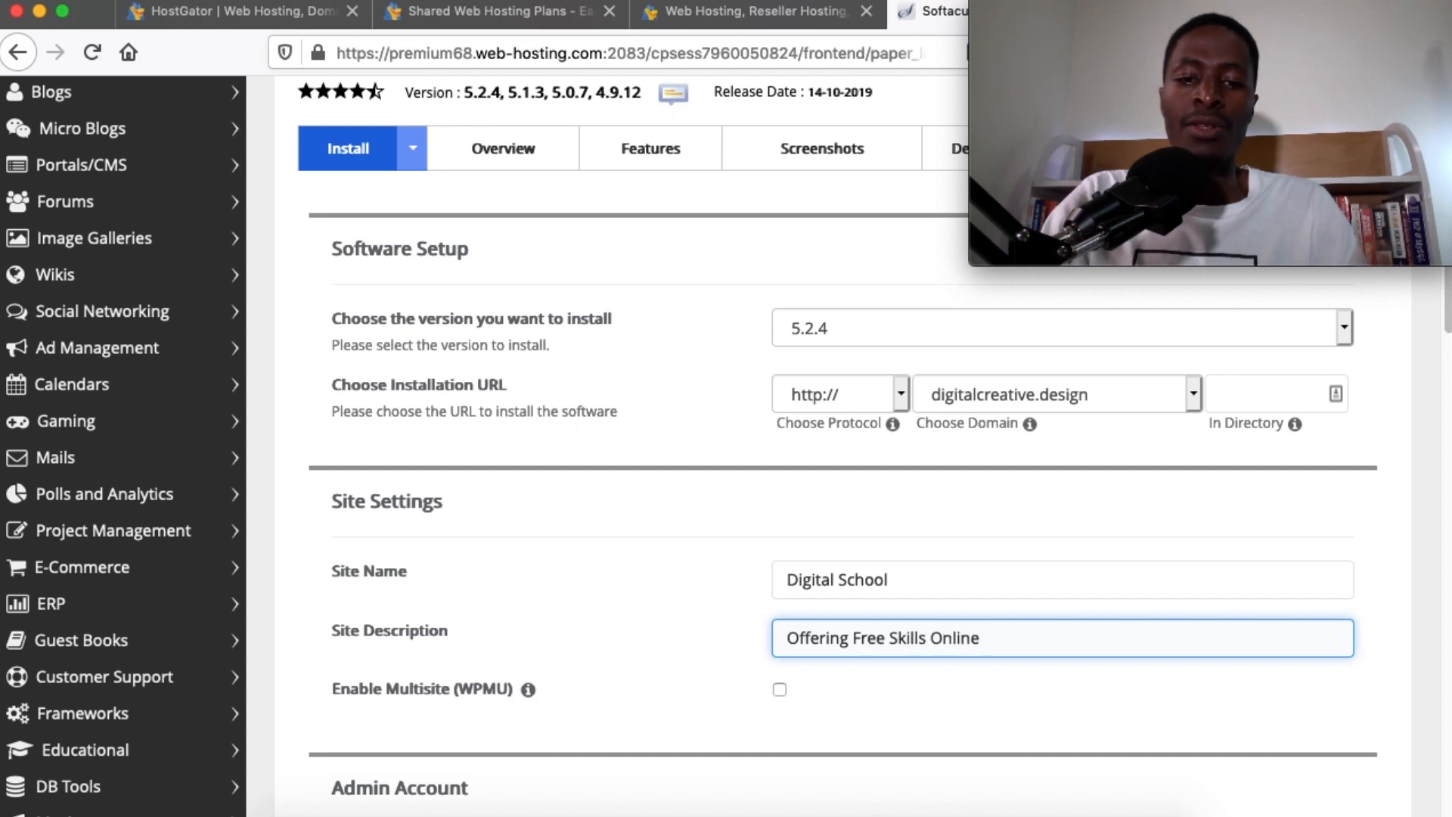
drag(871, 642, 791, 629)
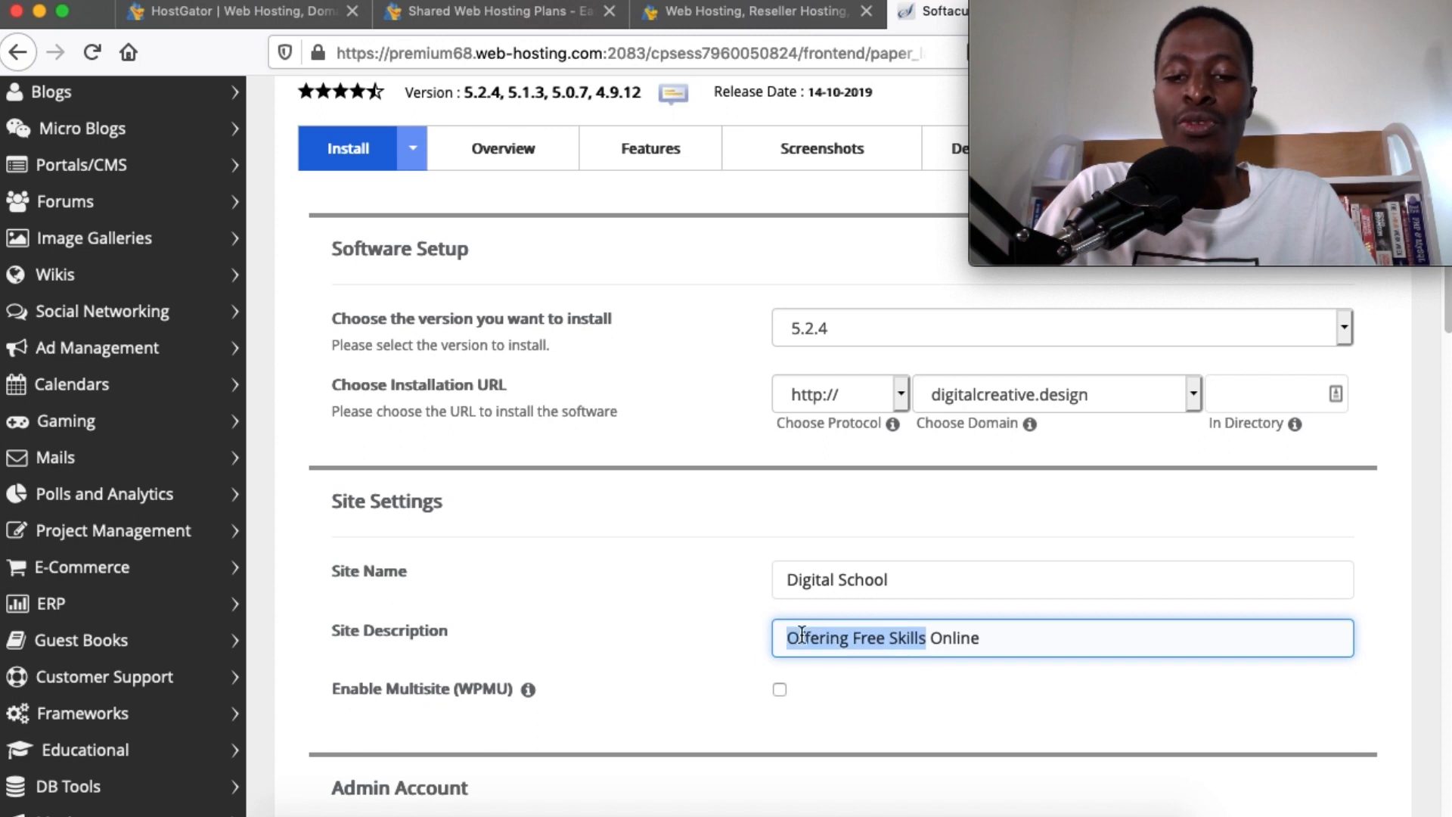
double_click(968, 637)
double_click(873, 582)
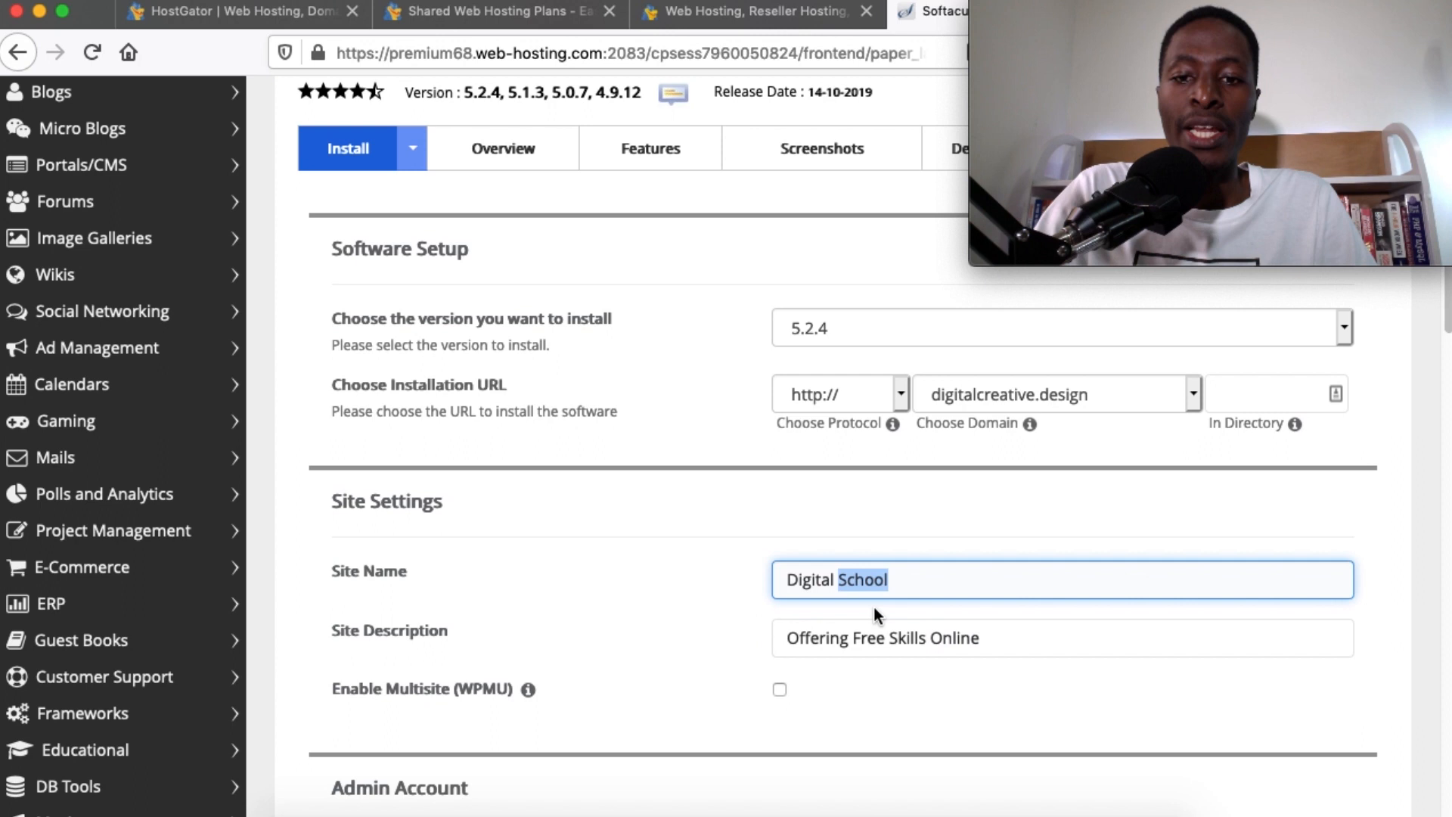
scroll(885, 638, down, 10)
Replace the weak default admin password with a pasted strong password
scroll(888, 642, up, 5)
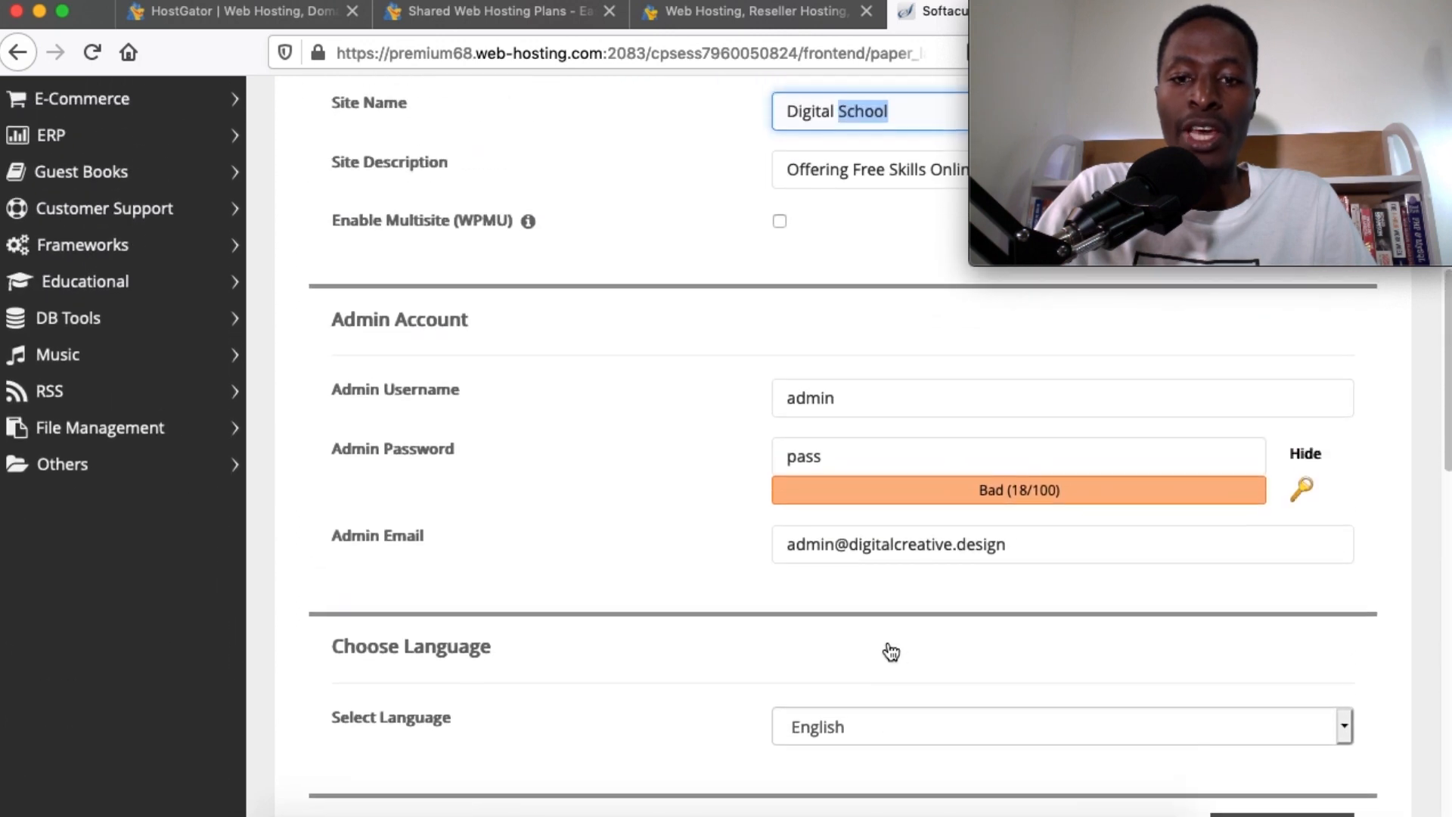
click(867, 528)
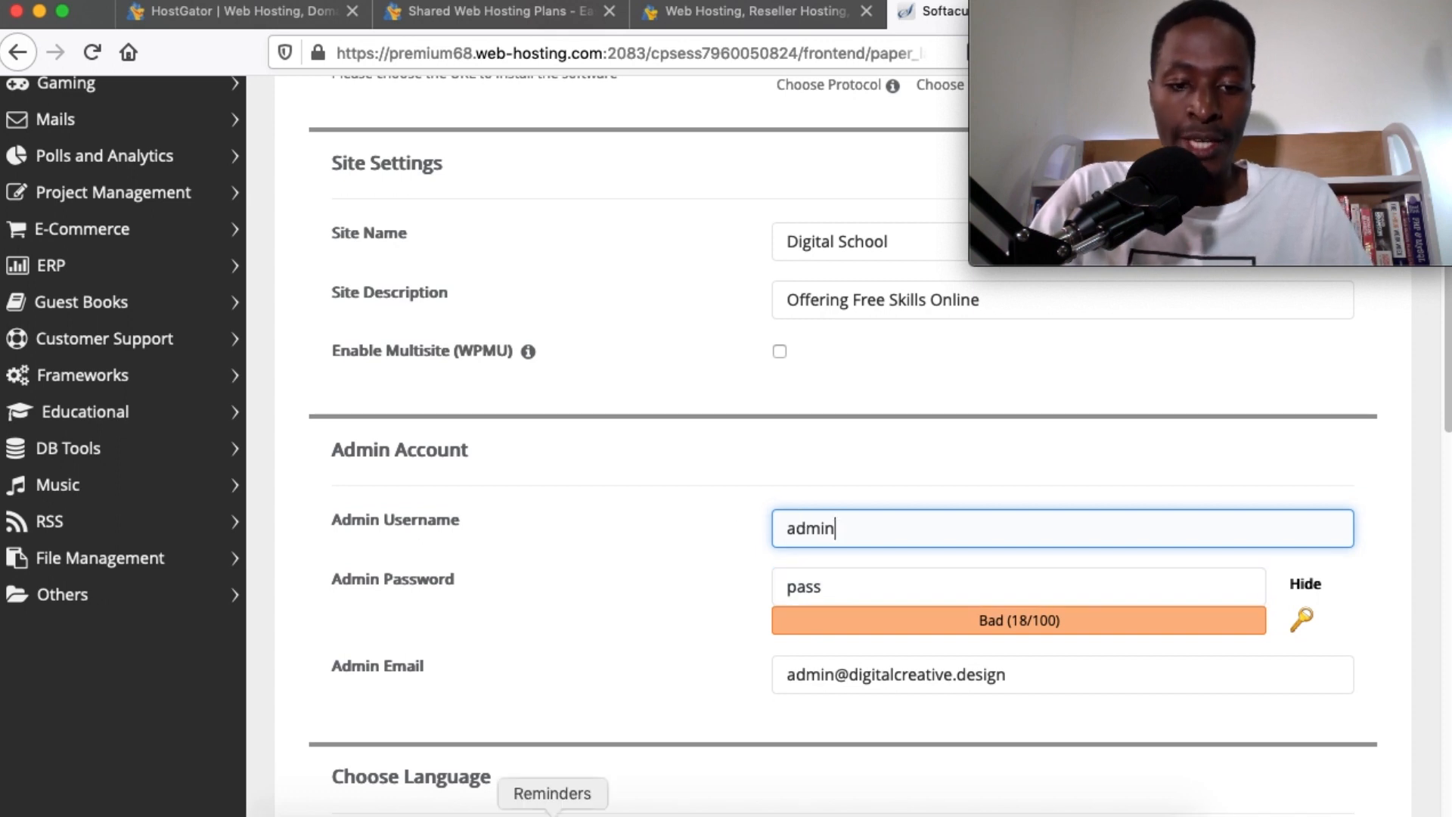
double_click(859, 586)
key(super+v)
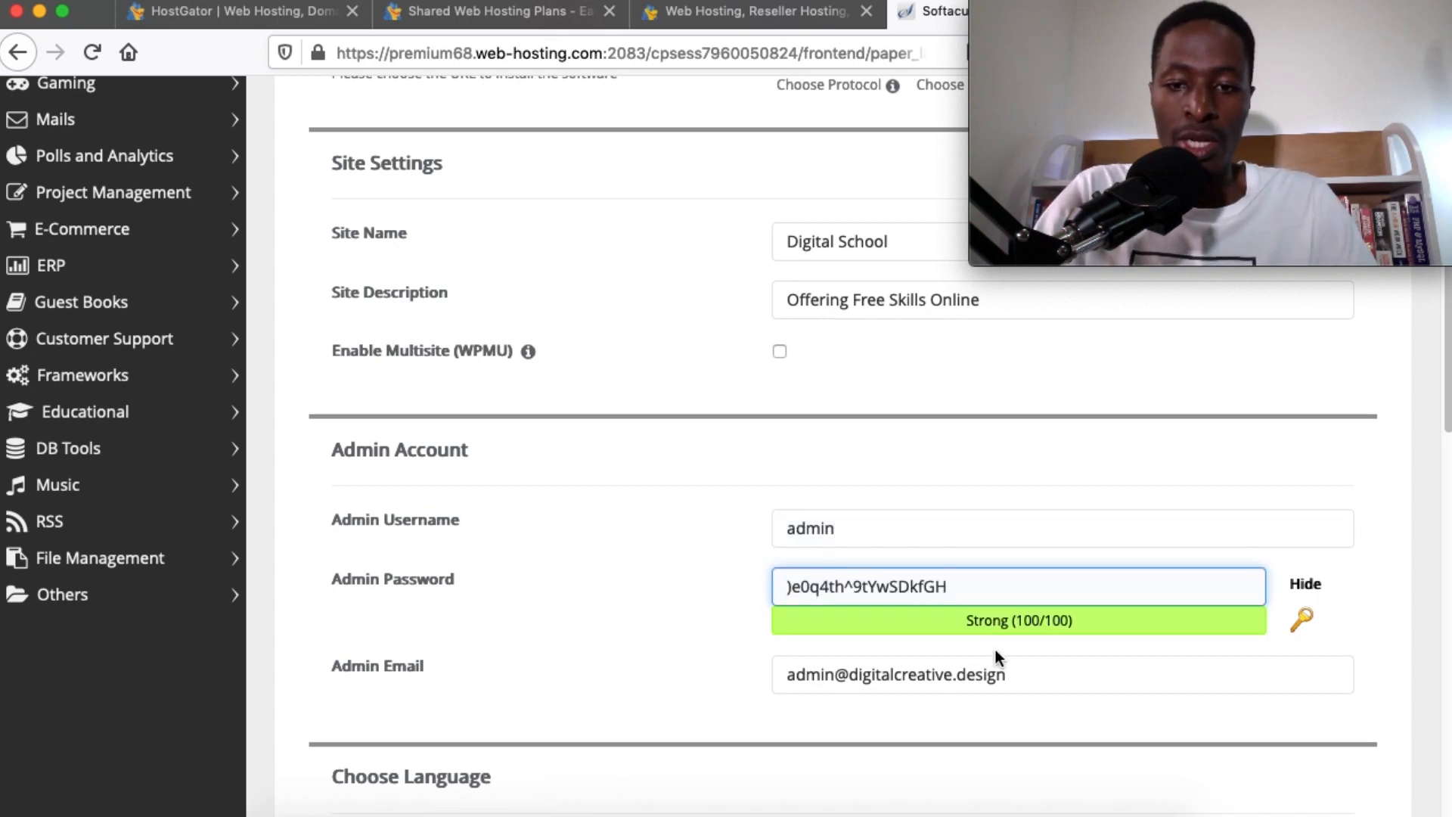
scroll(996, 652, down, 5)
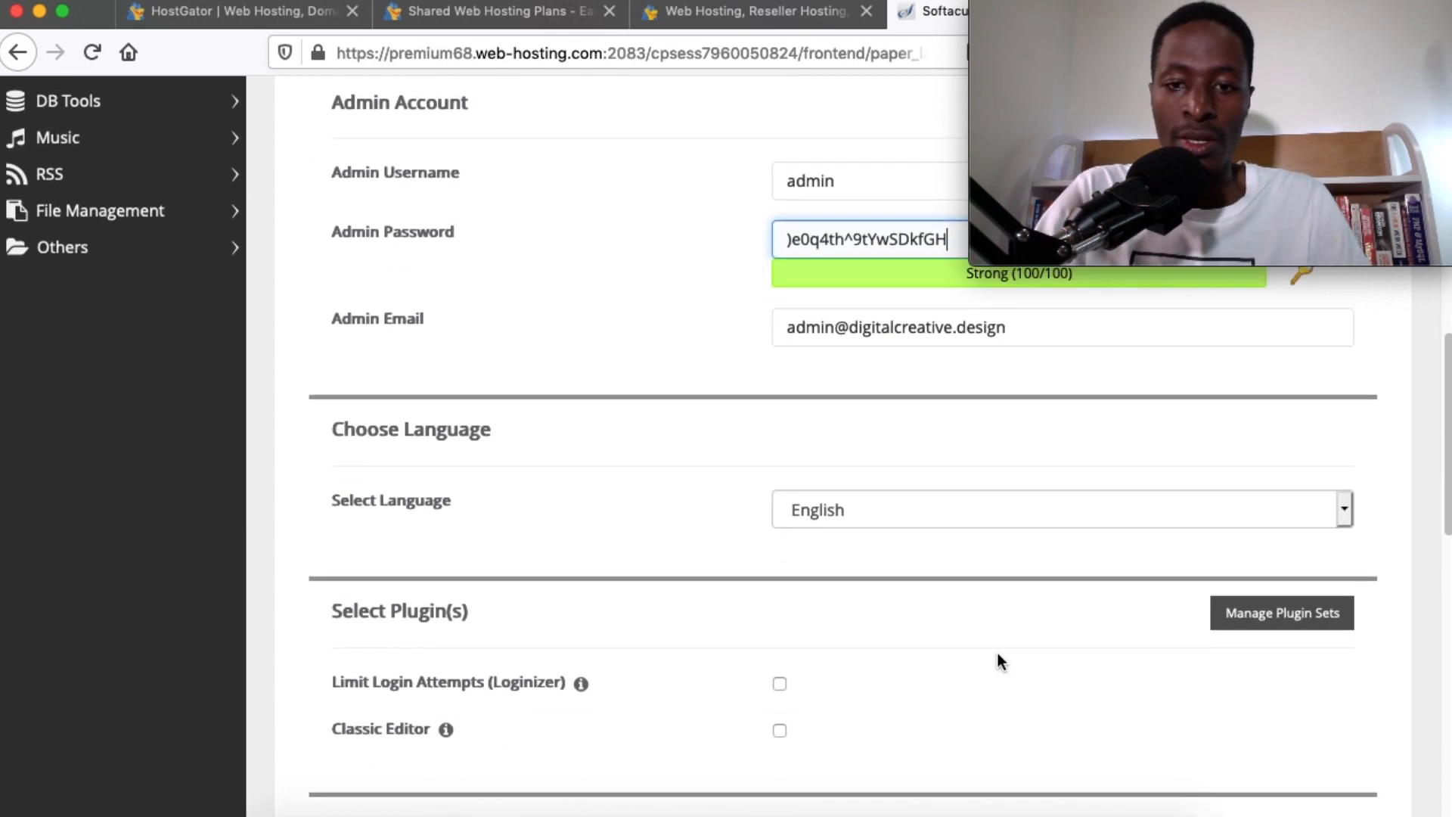
scroll(996, 652, up, 2)
Replace the default admin e-mail with the owner's own e-mail address
triple_click(901, 462)
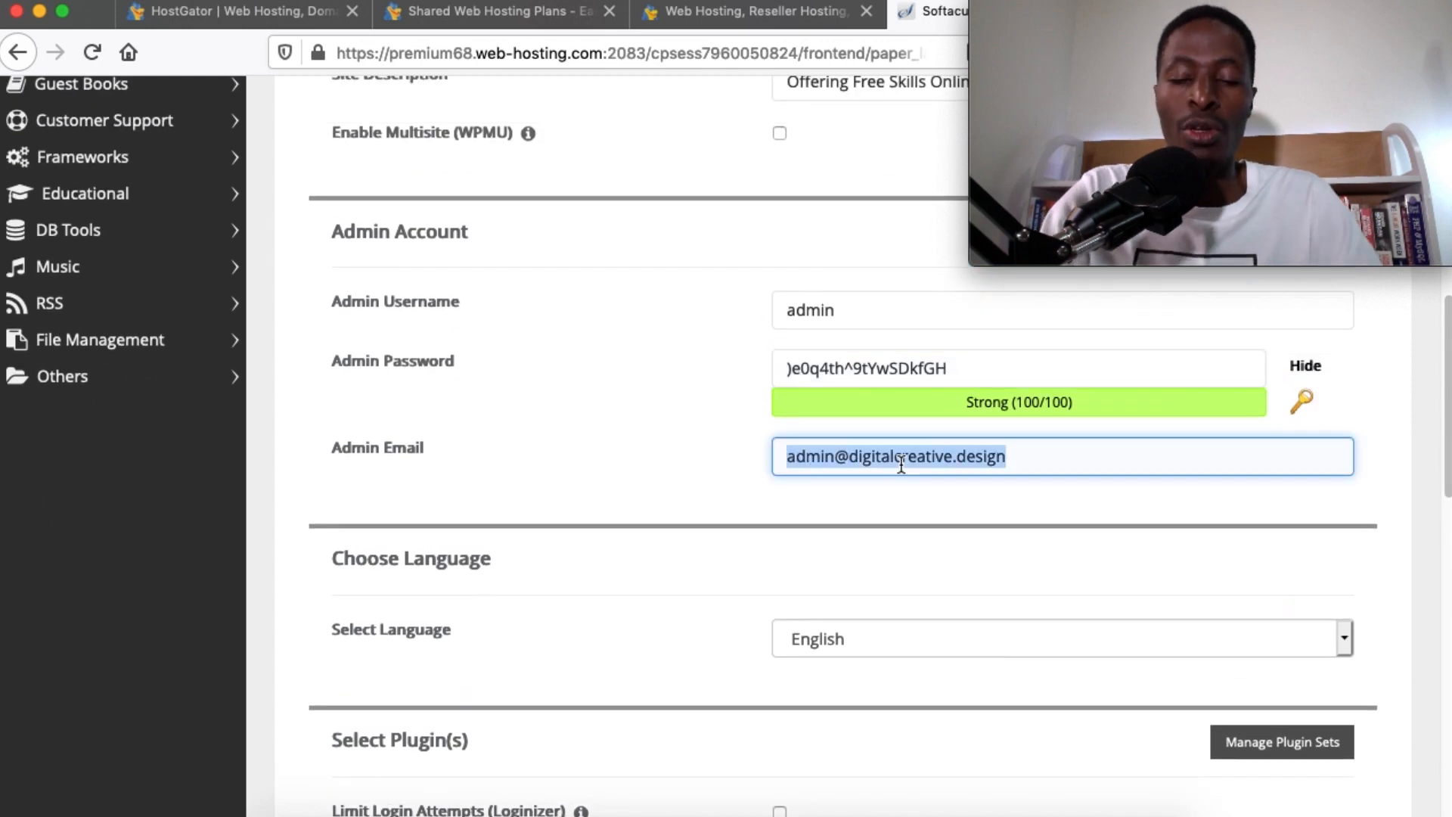
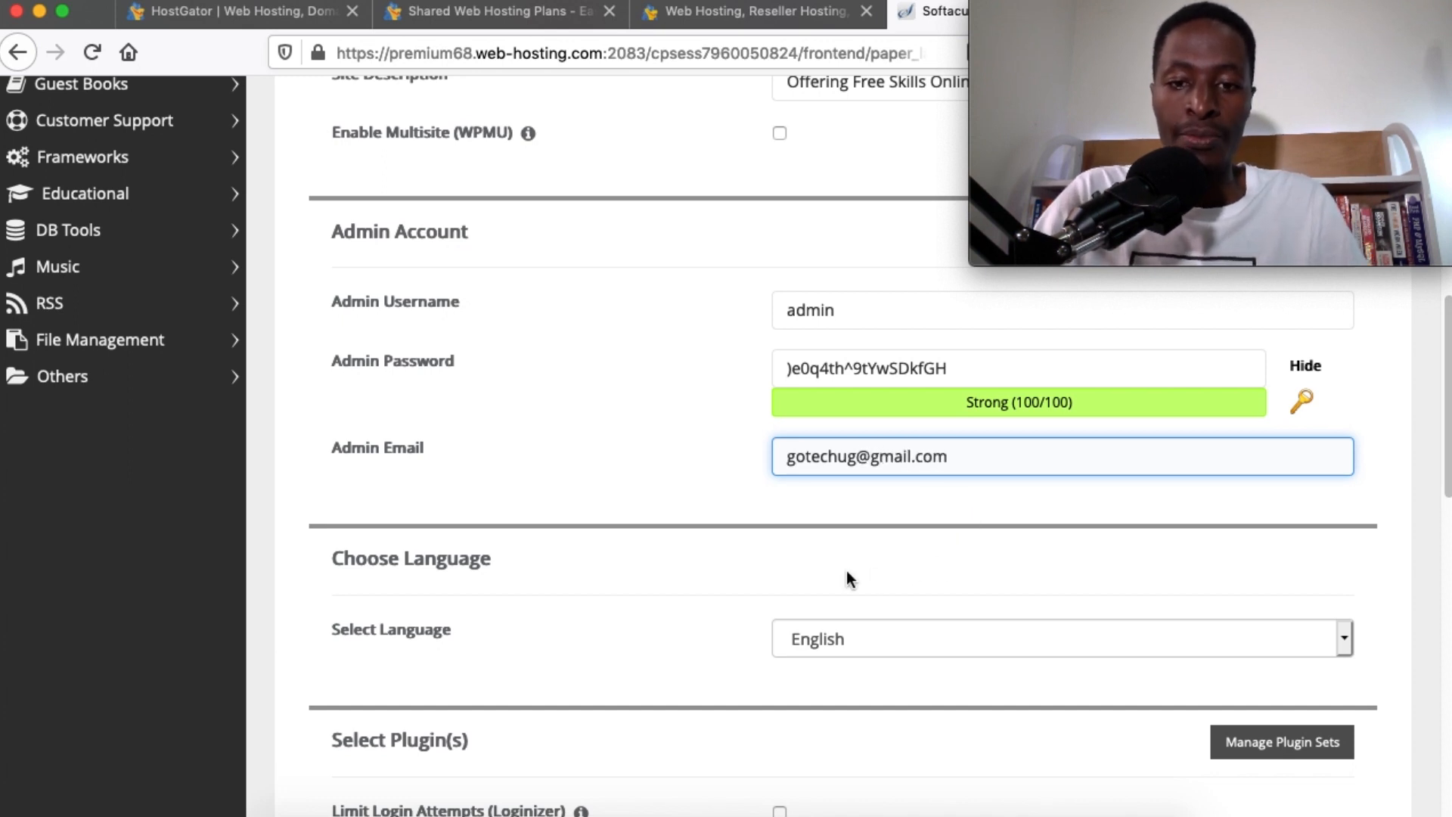
scroll(846, 571, down, 3)
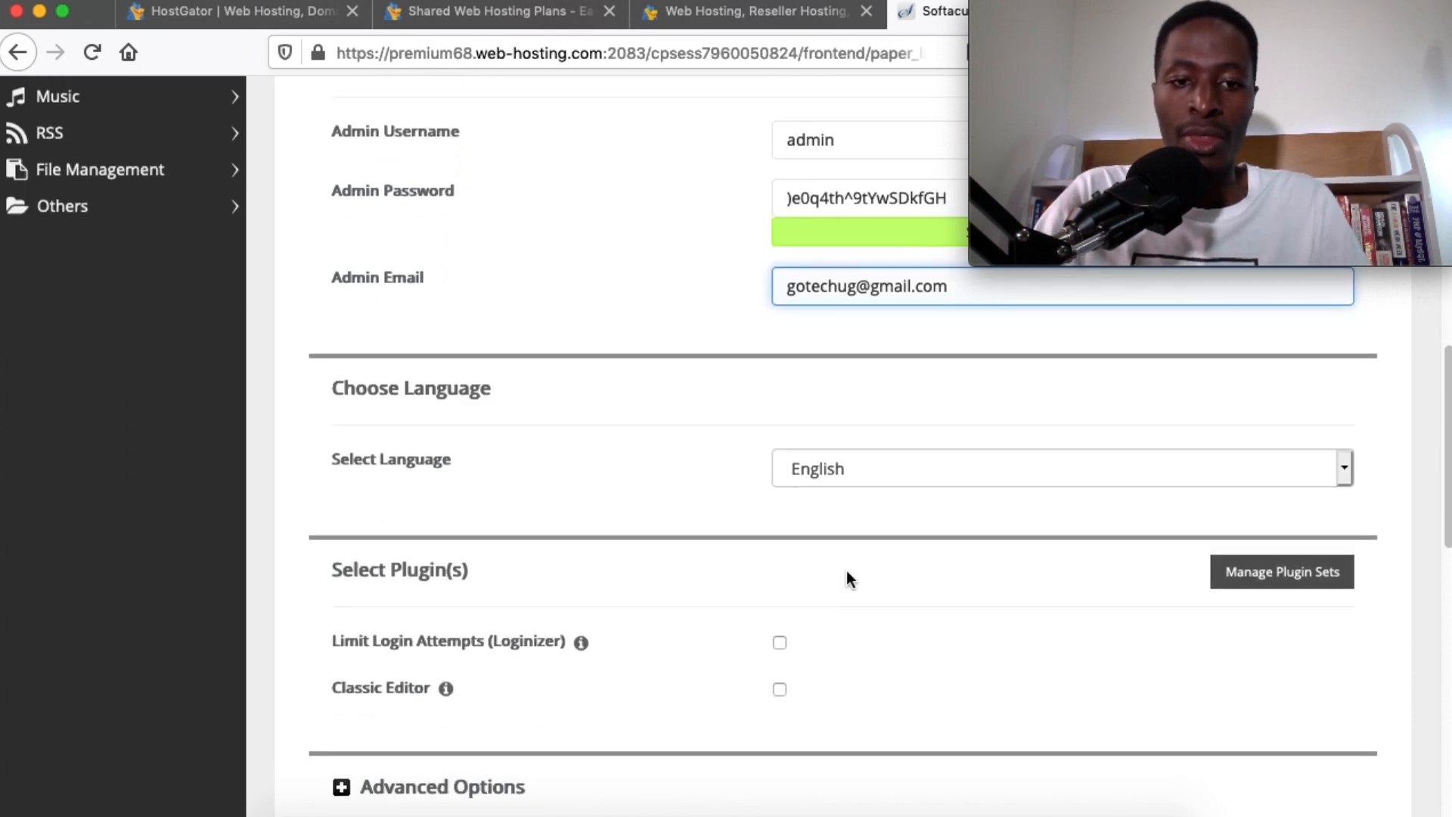
scroll(730, 685, down, 2)
scroll(730, 684, up, 2)
scroll(730, 685, down, 5)
scroll(730, 683, down, 6)
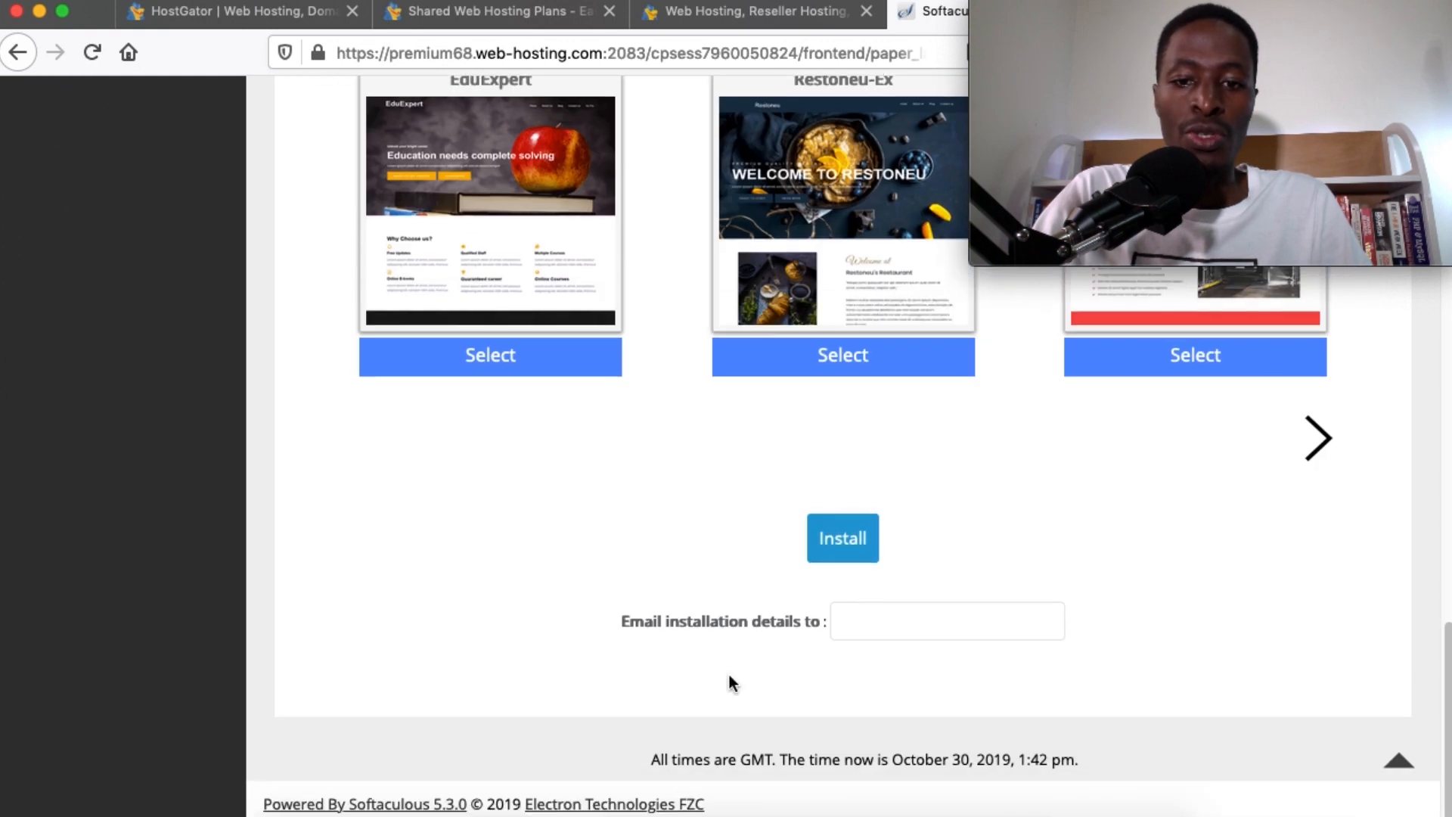
Leave the installation-details e-mail field empty and recheck the admin e-mail
click(856, 626)
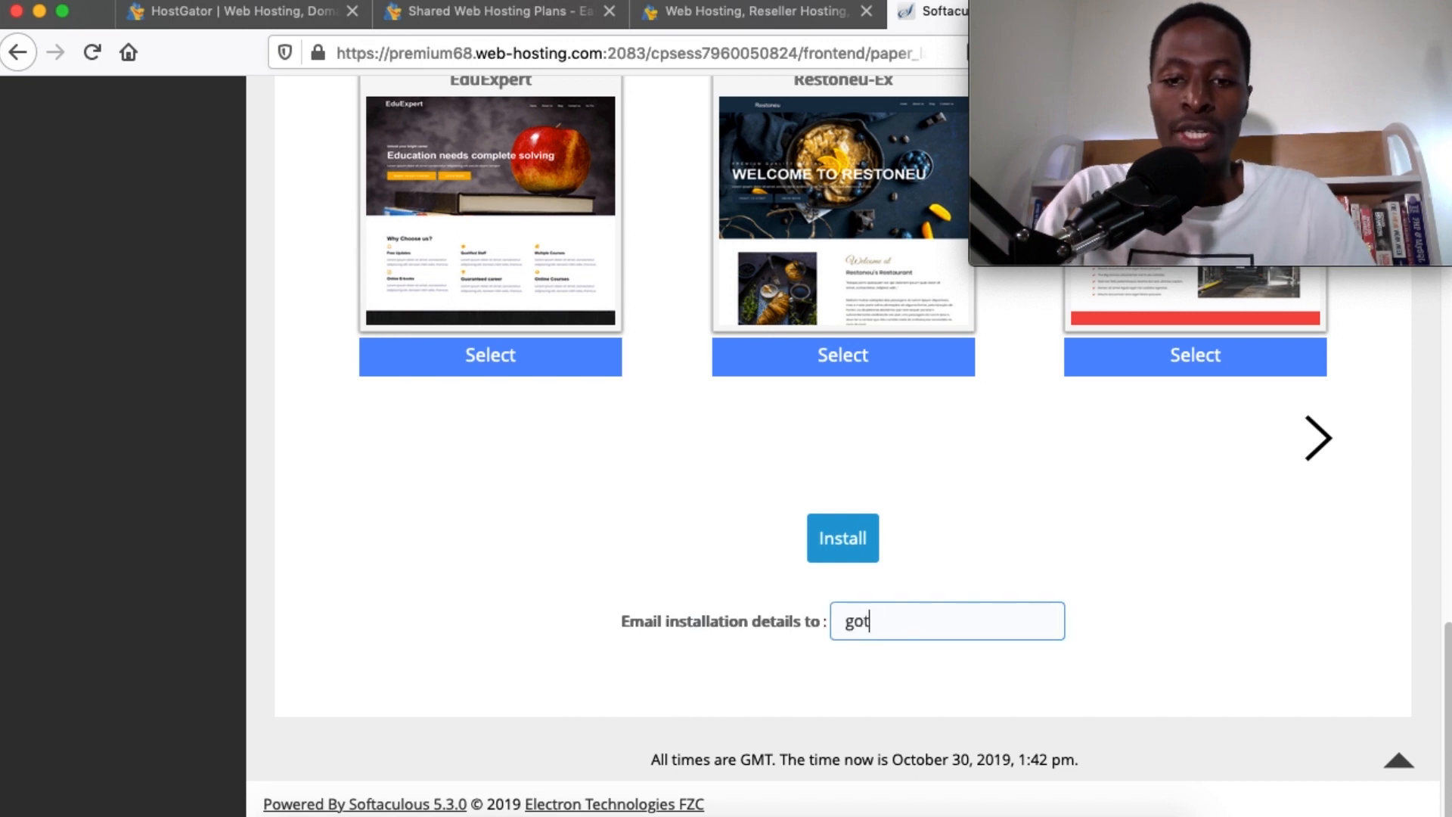
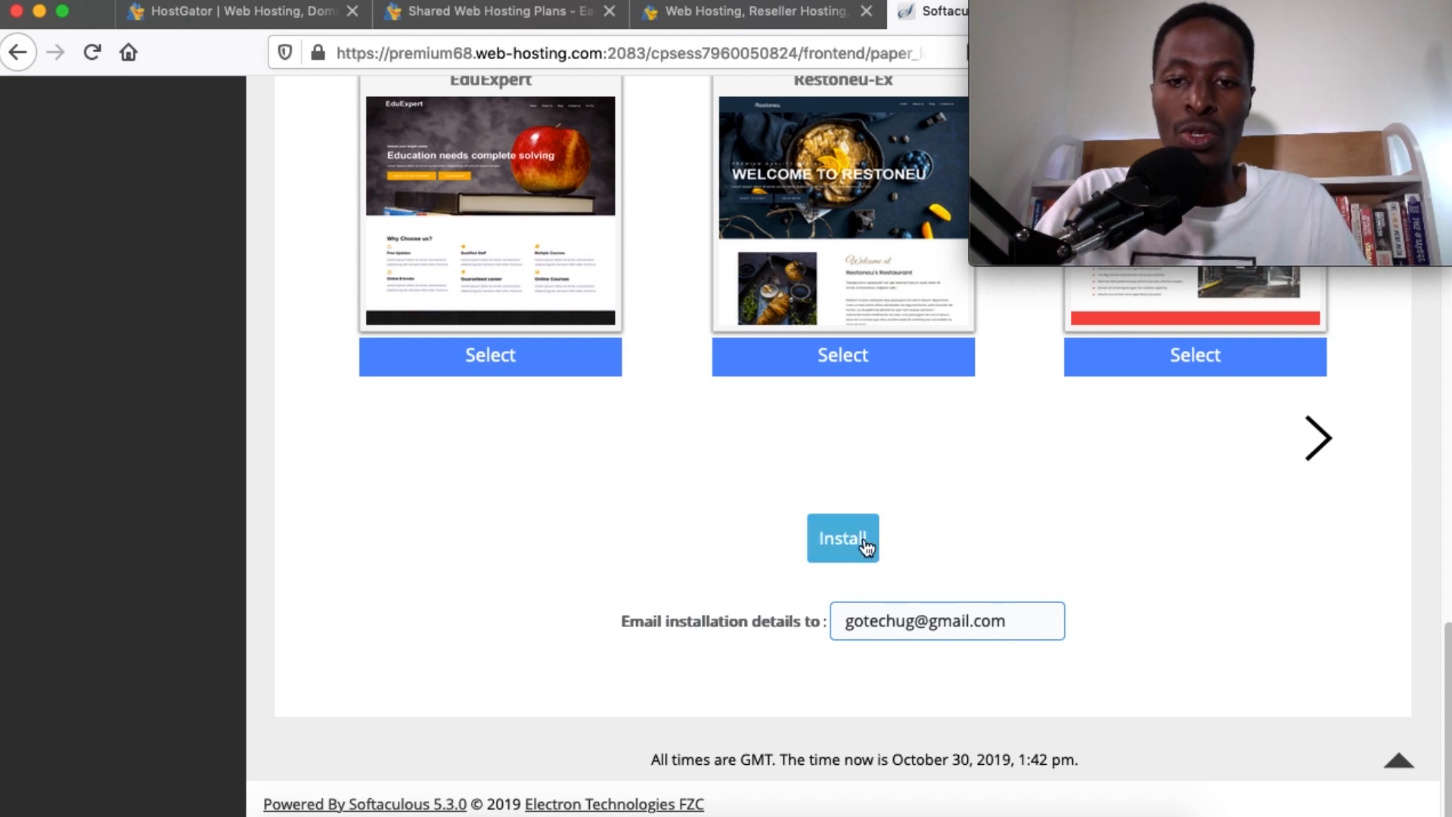
triple_click(895, 625)
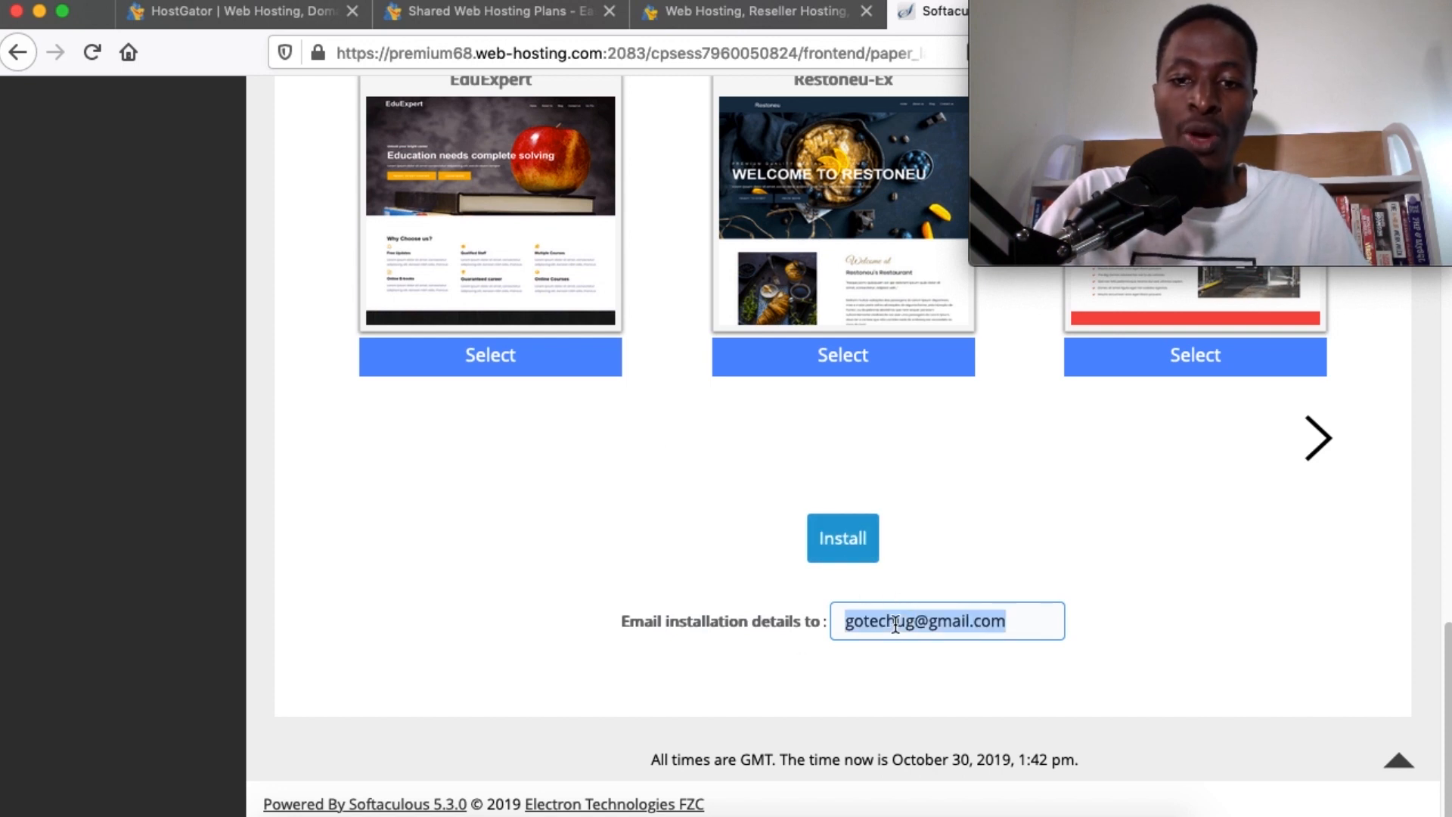
key(BackSpace)
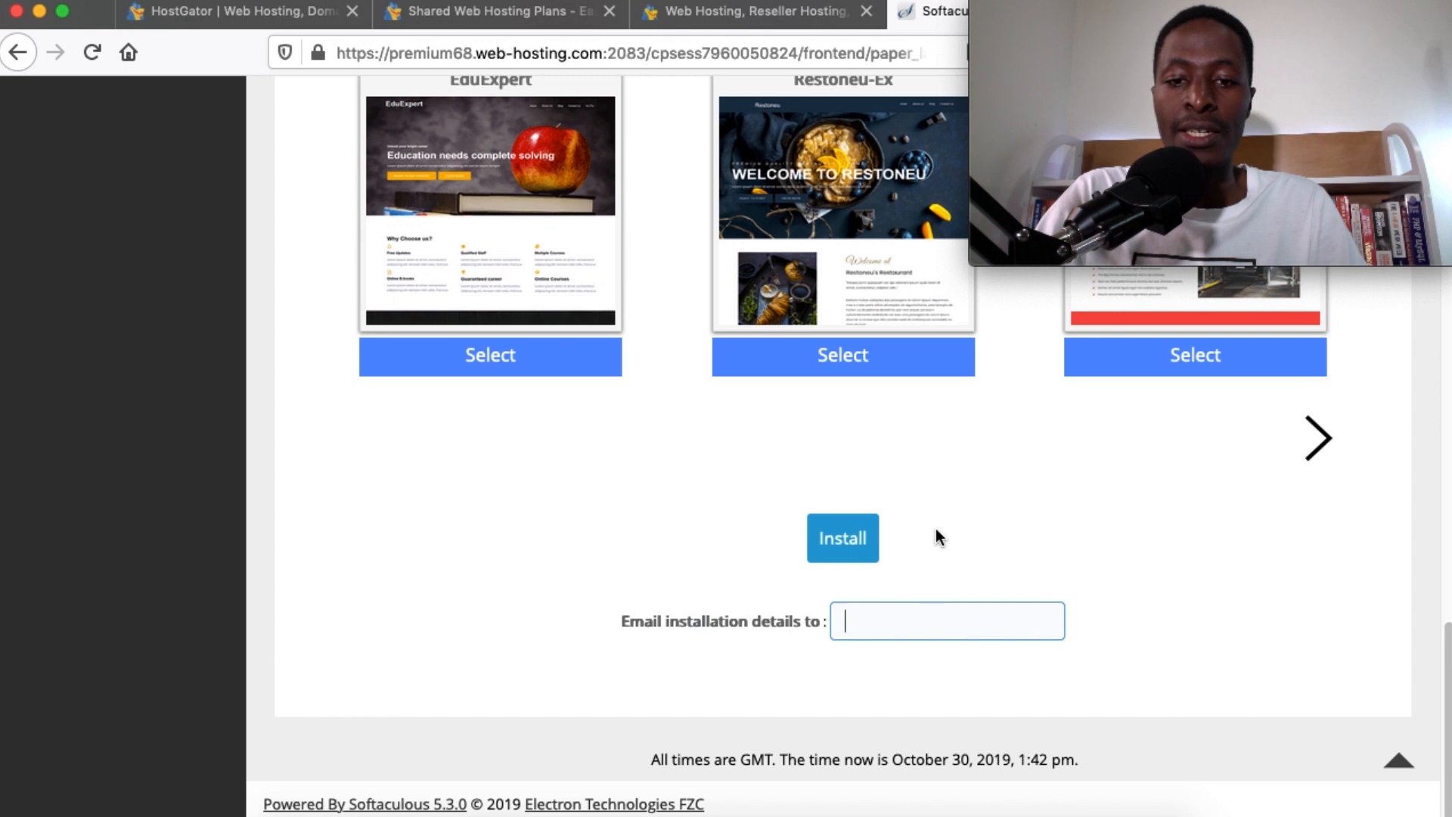
scroll(856, 541, up, 15)
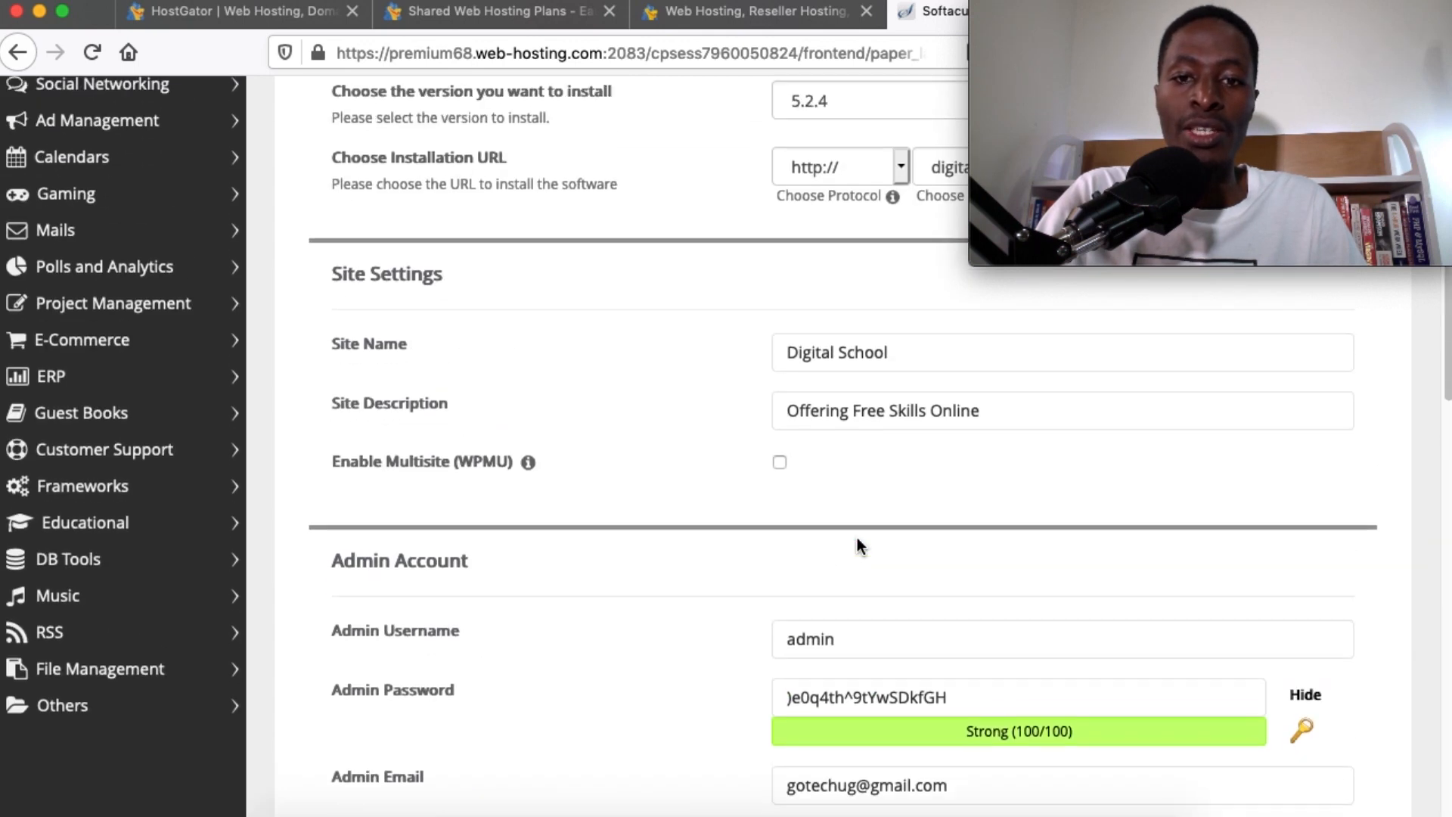
scroll(857, 539, up, 5)
scroll(814, 561, up, 5)
scroll(875, 399, down, 14)
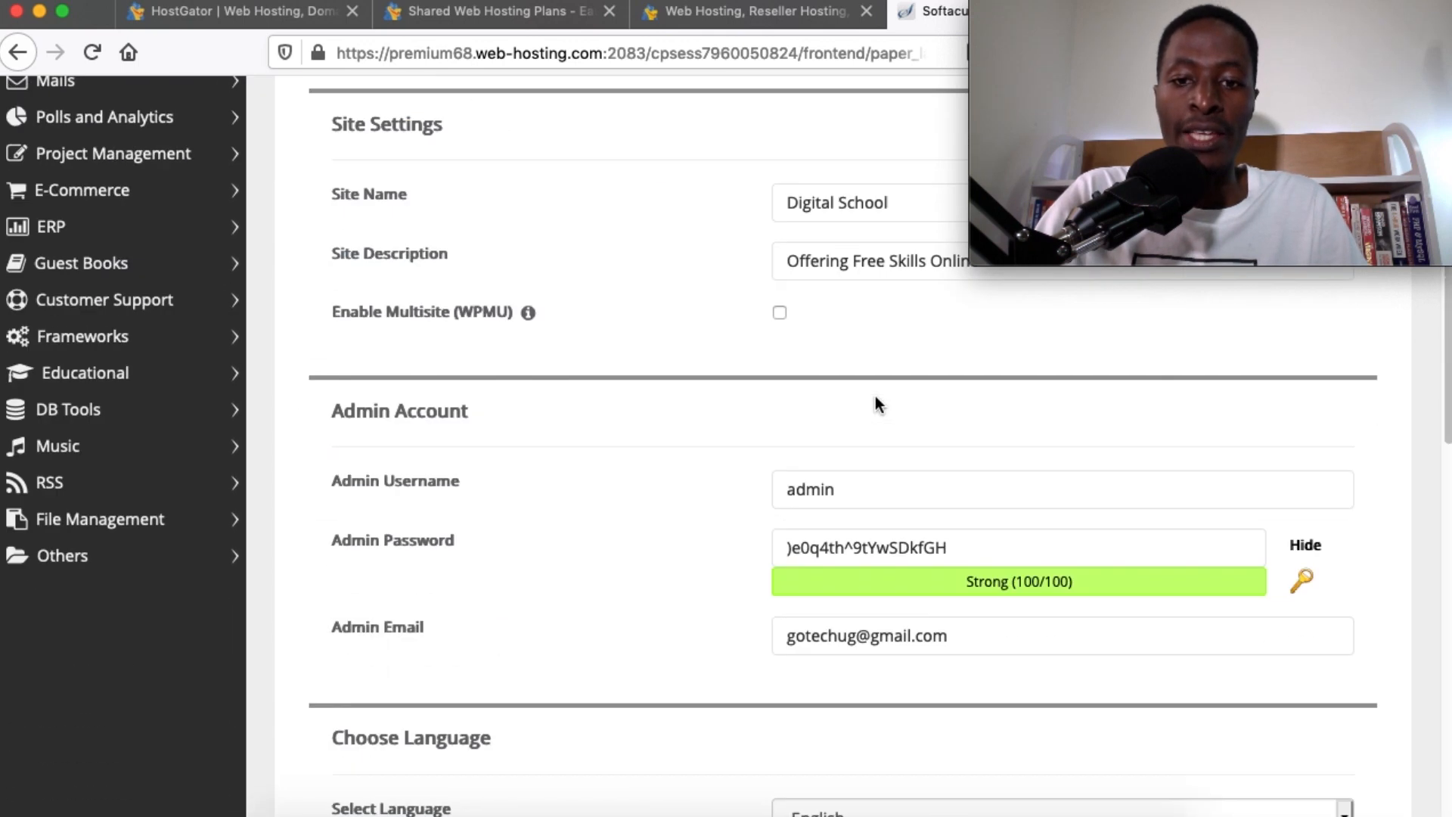
scroll(874, 396, down, 4)
click(832, 308)
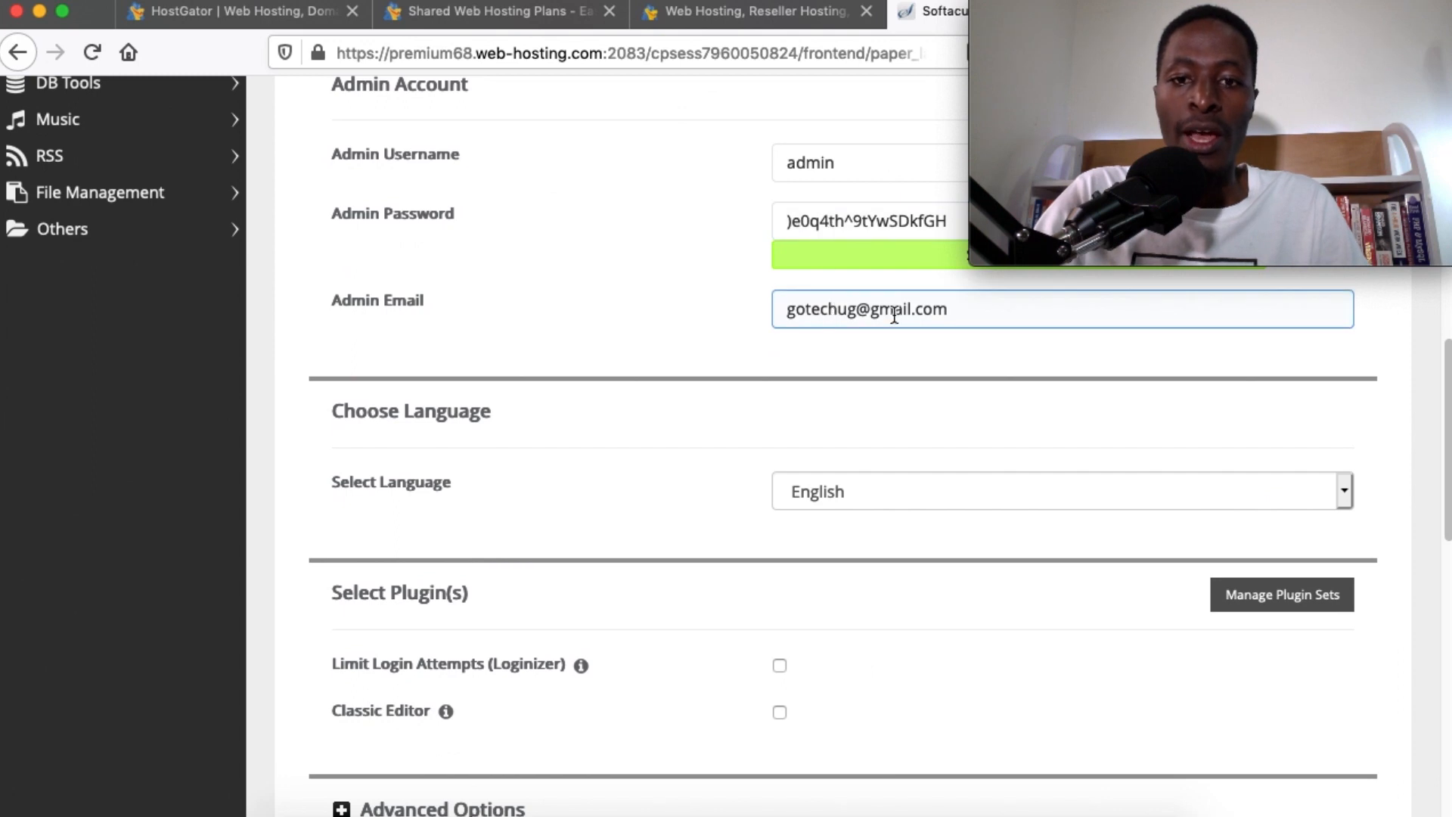
scroll(982, 401, down, 12)
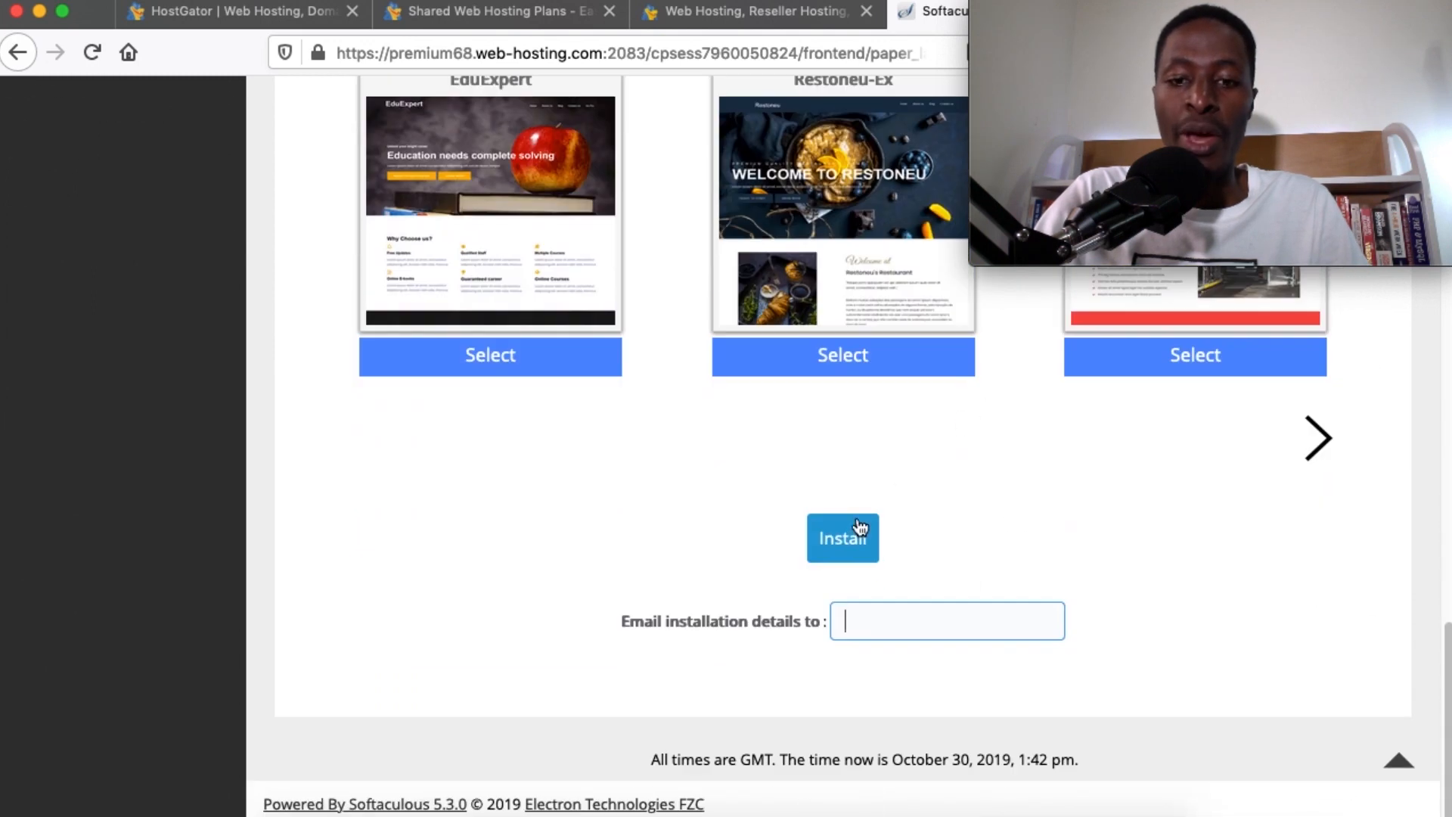
Install WordPress, preview the new Digital School site, then open its wp-admin dashboard
click(851, 533)
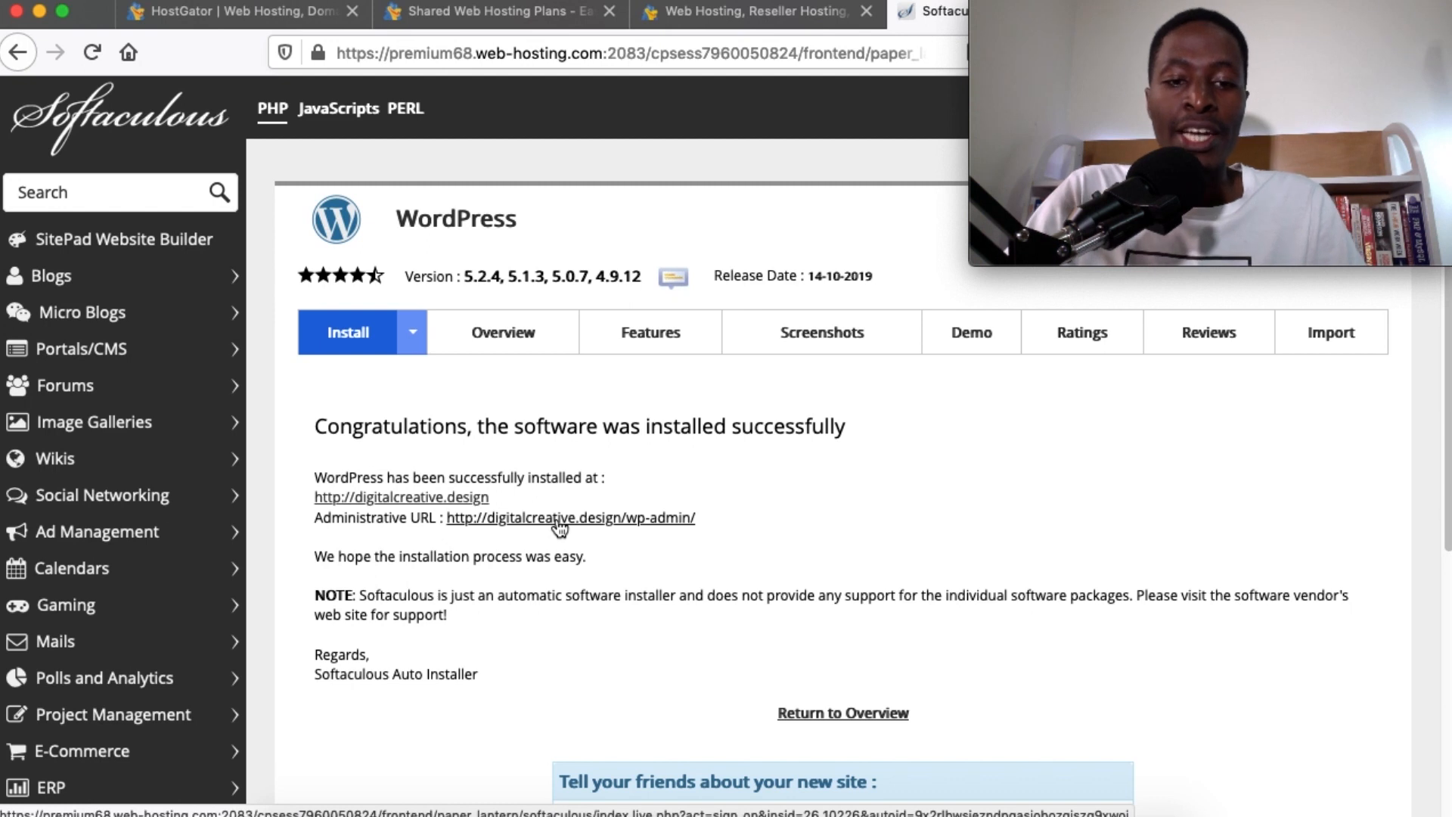
click(407, 499)
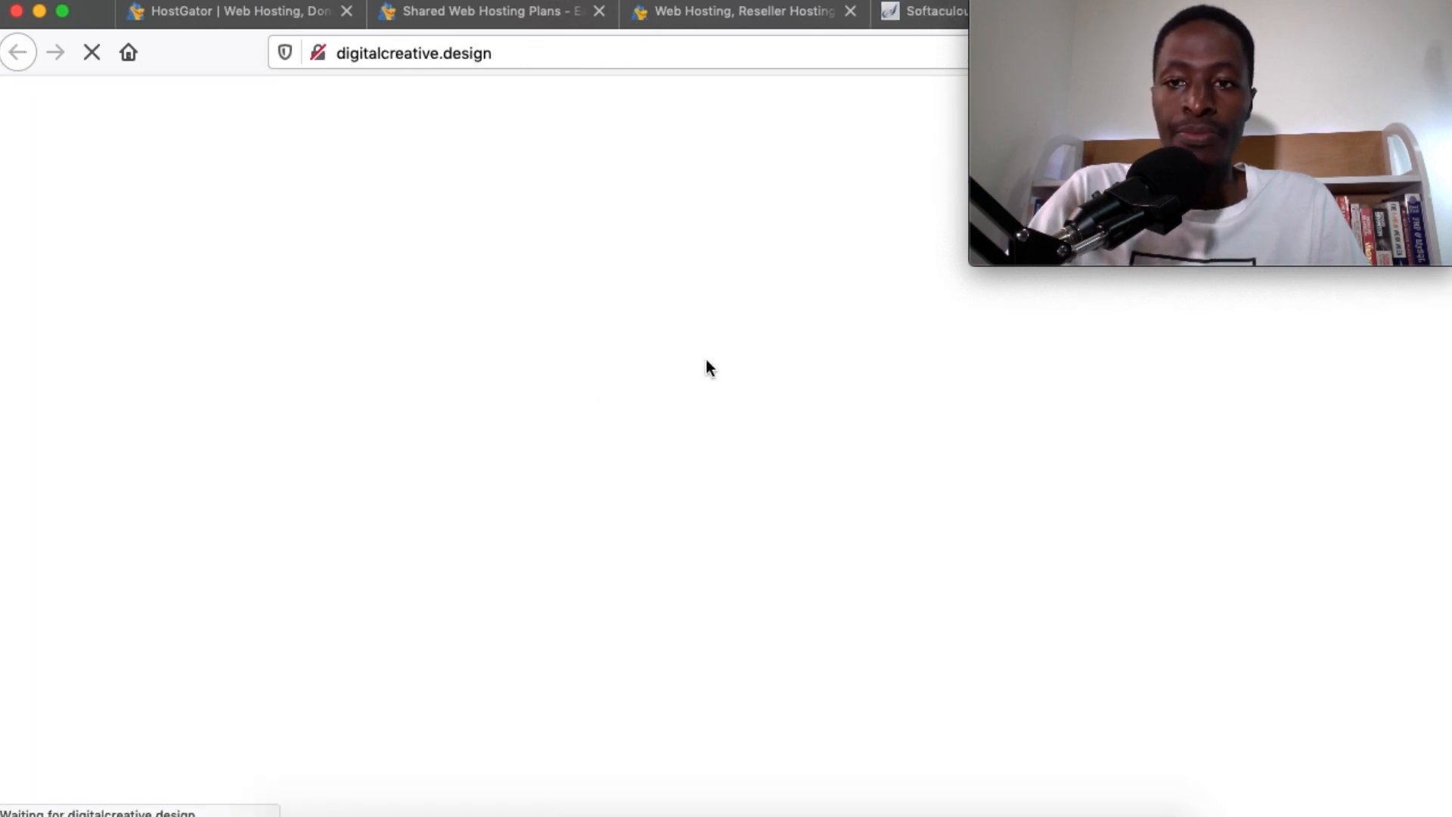
scroll(559, 302, down, 12)
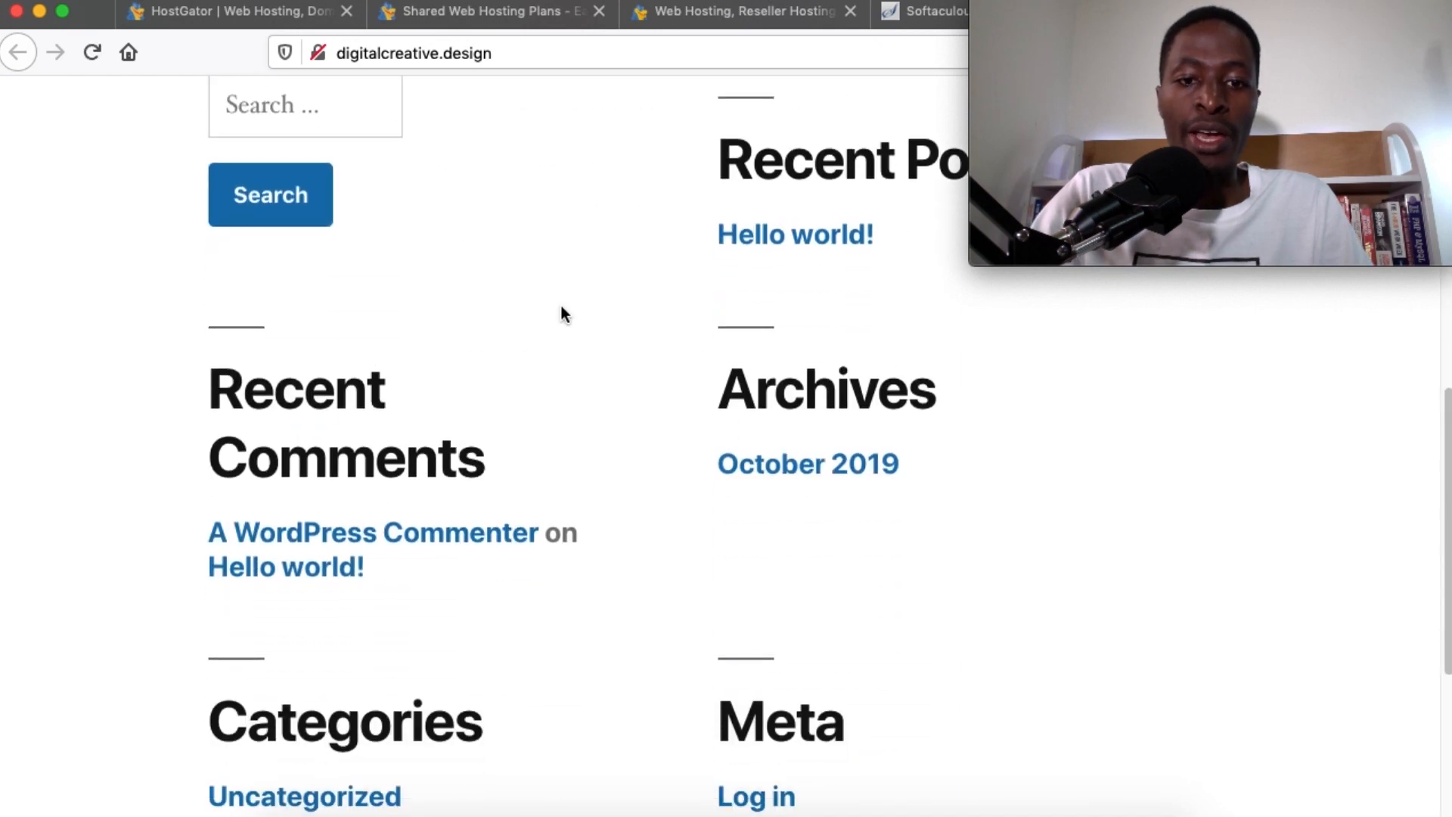
scroll(562, 306, up, 12)
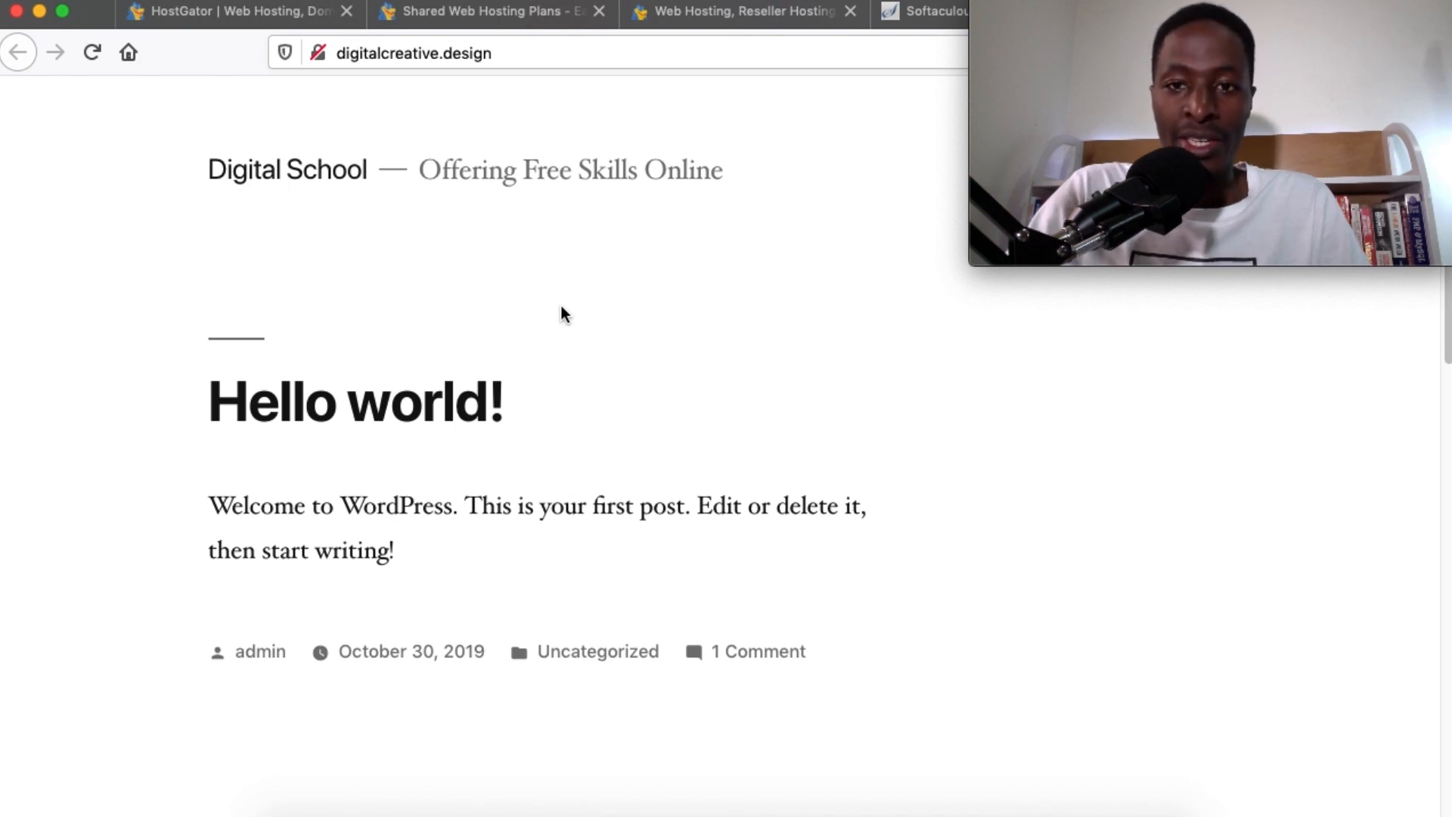
click(900, 17)
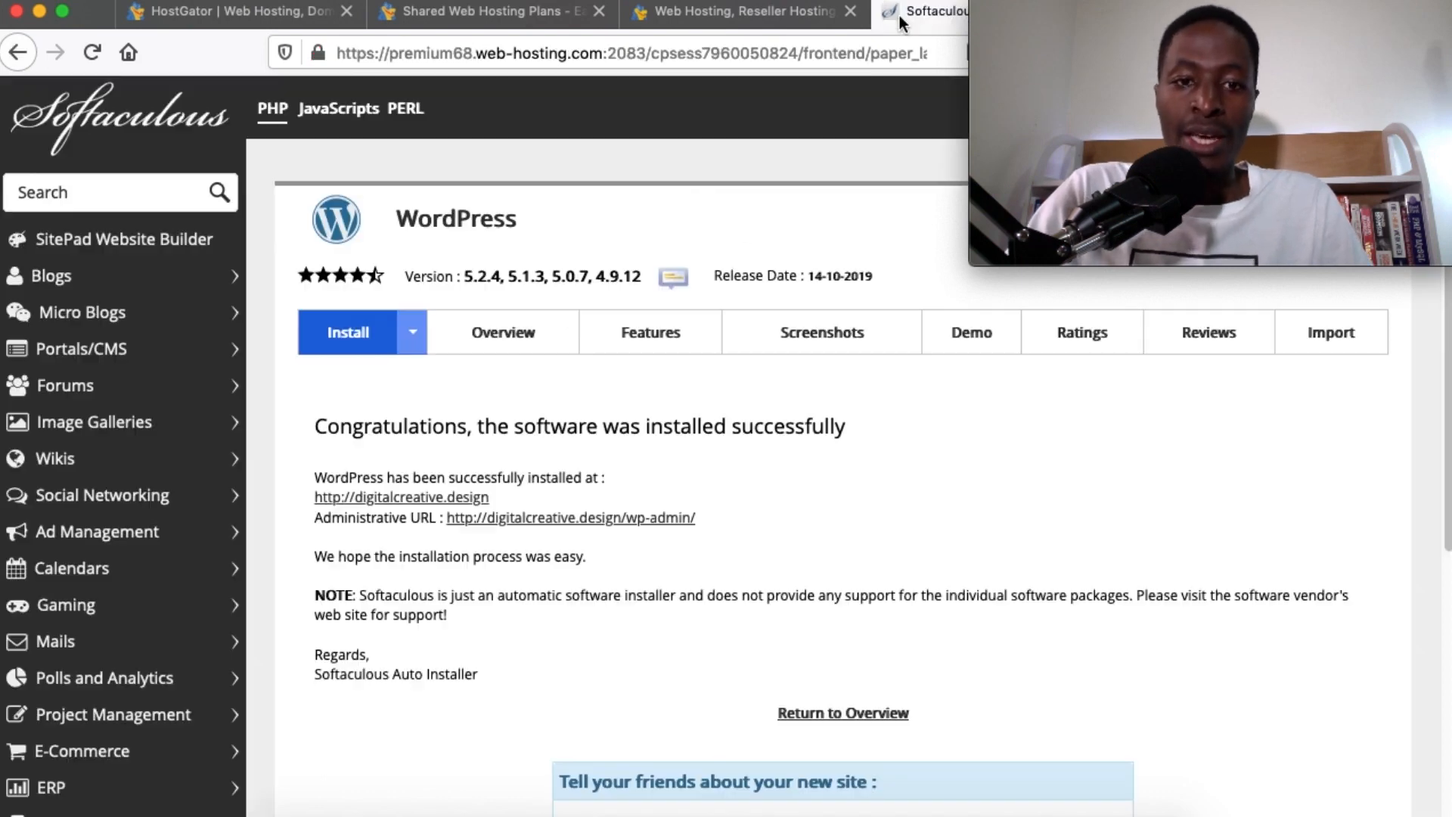
click(513, 517)
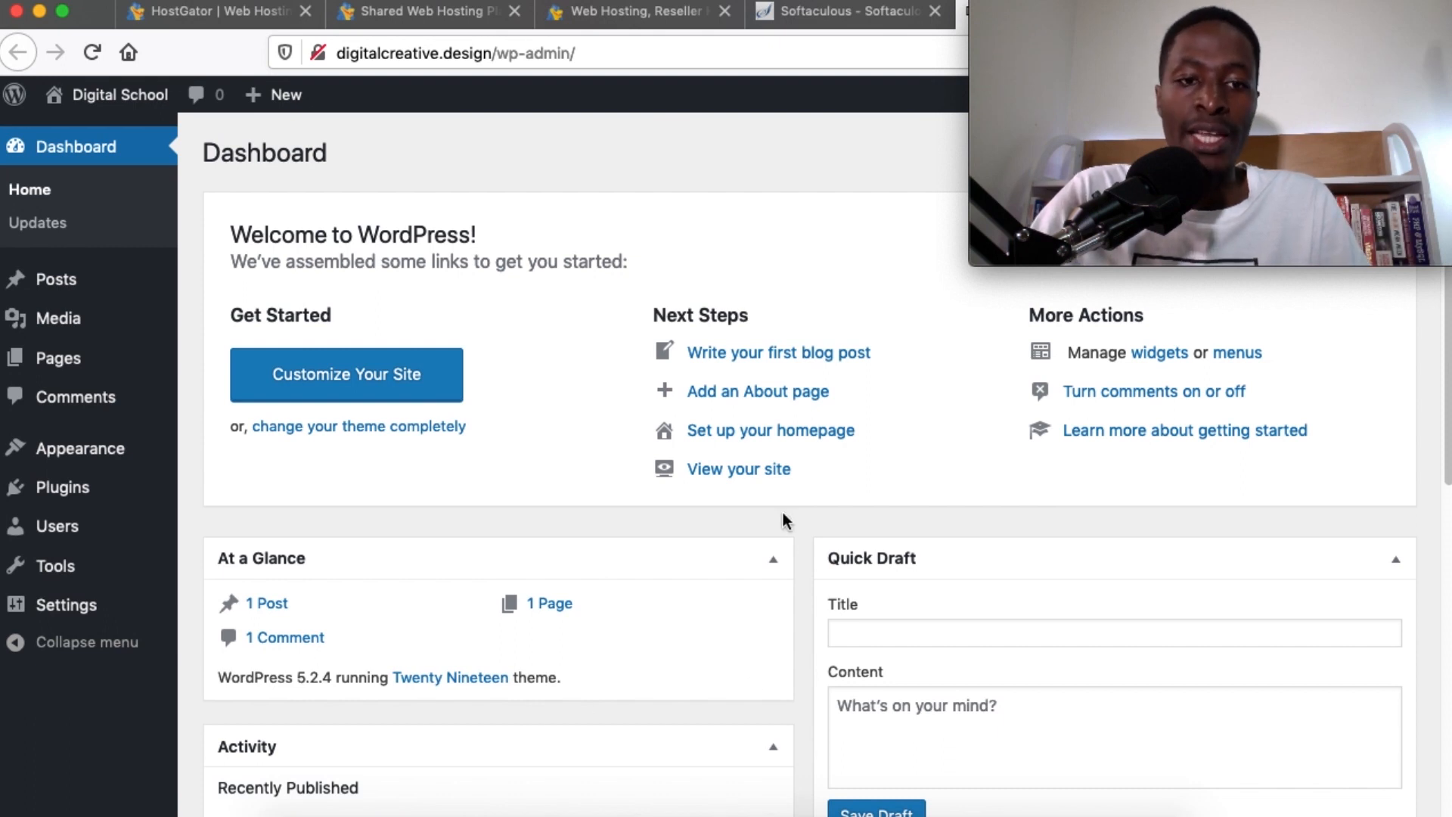
Close the shared web hosting, HostGator and reseller hosting tabs
scroll(782, 511, down, 8)
scroll(781, 511, up, 3)
scroll(781, 510, up, 5)
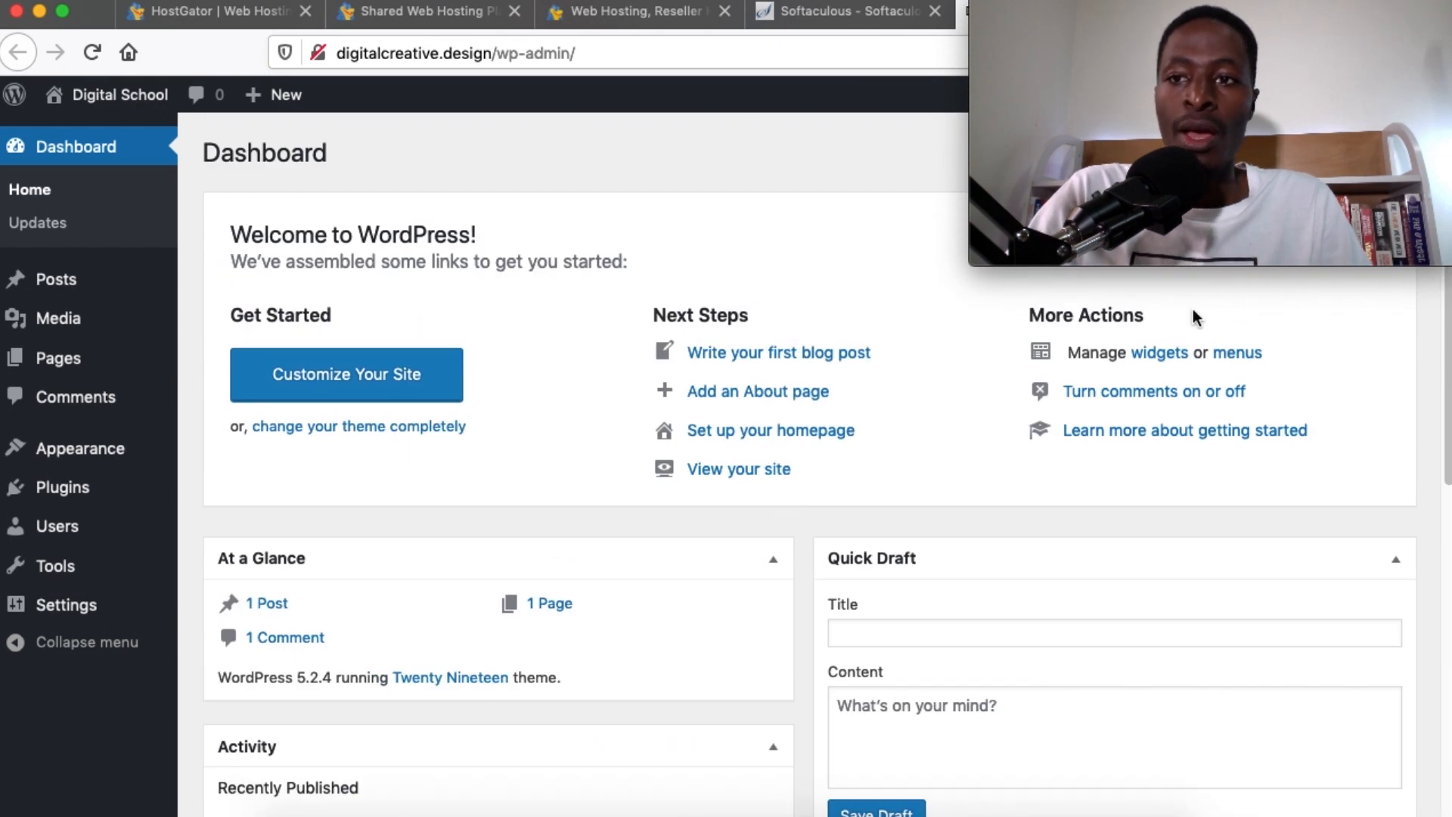
click(514, 10)
click(305, 11)
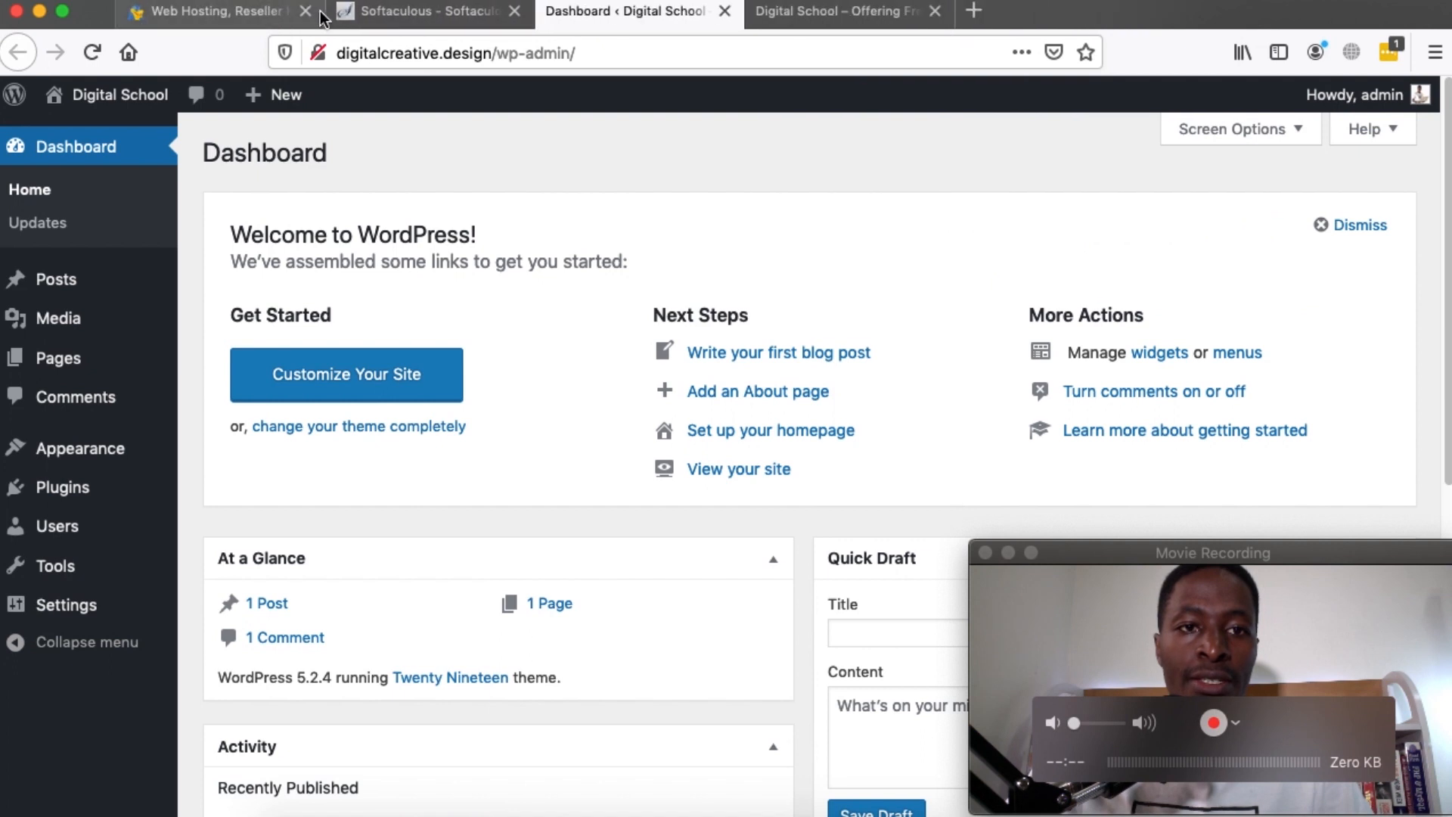
click(305, 10)
Log out of cPanel from Softaculous and close the logged-out cPanel tab
click(287, 15)
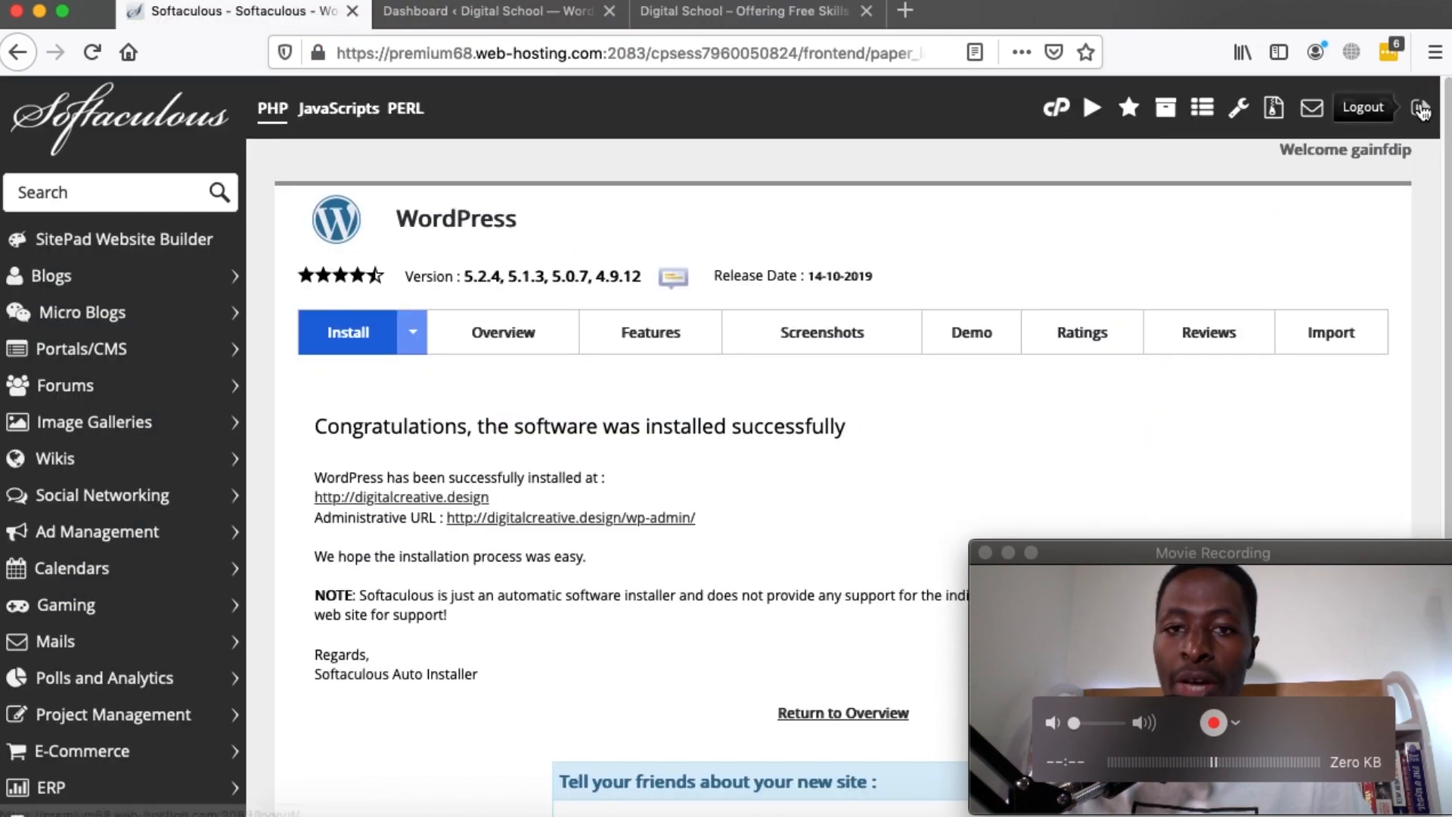
click(1420, 107)
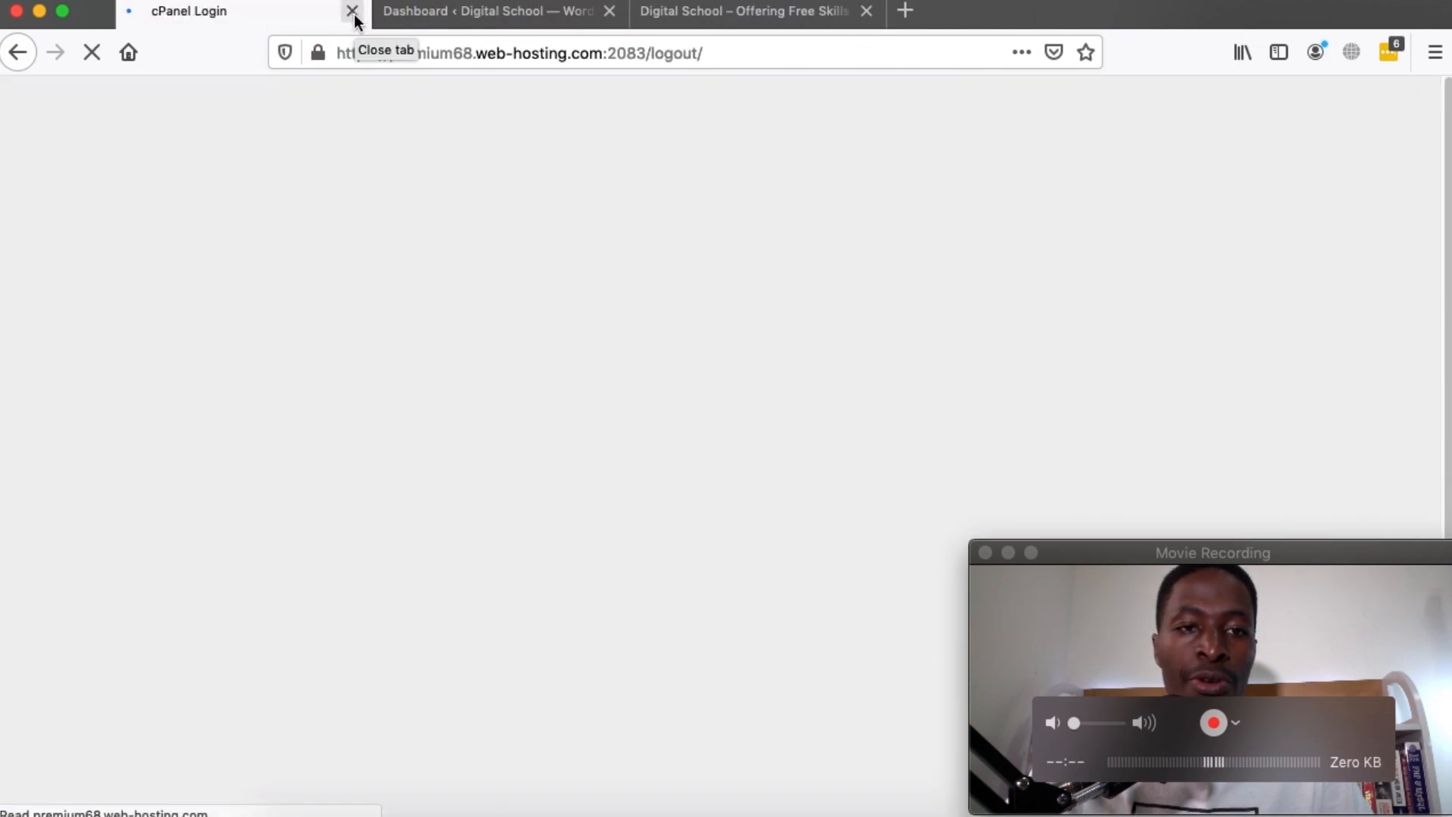
click(353, 12)
scroll(745, 433, down, 6)
scroll(745, 433, up, 6)
scroll(745, 433, down, 3)
scroll(745, 432, up, 3)
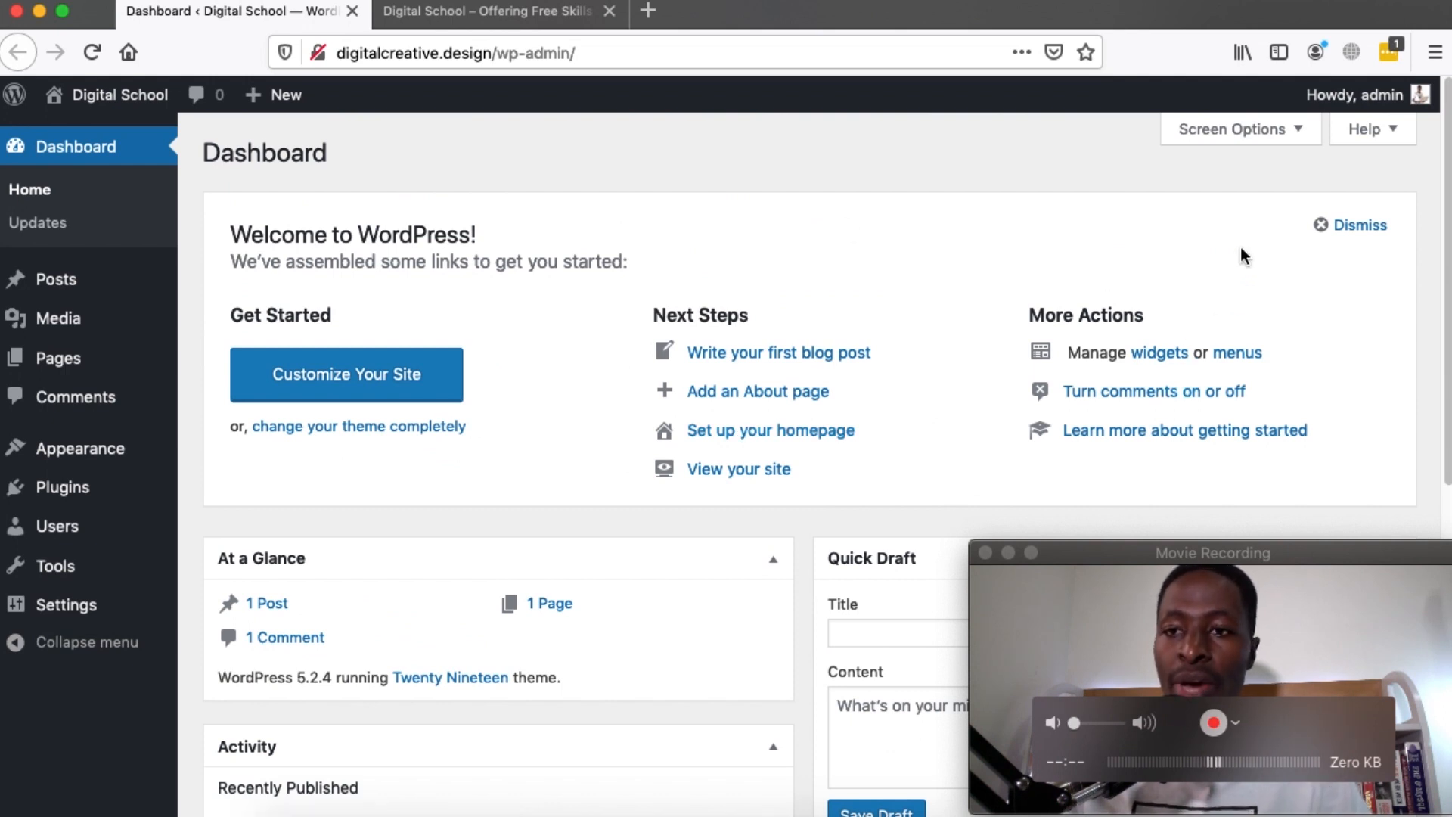
mouse_move(1361, 95)
click(1292, 217)
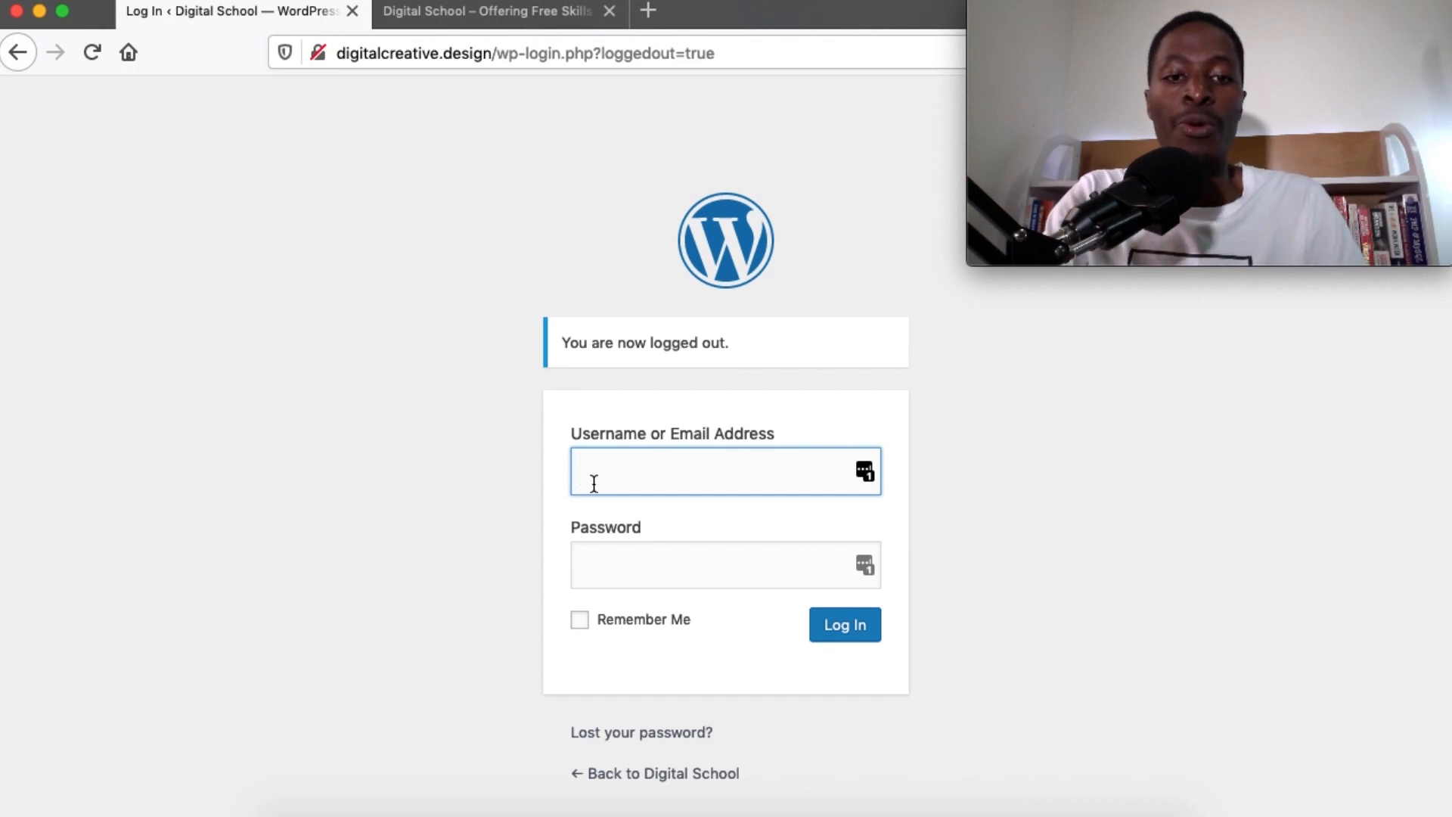
text(admin)
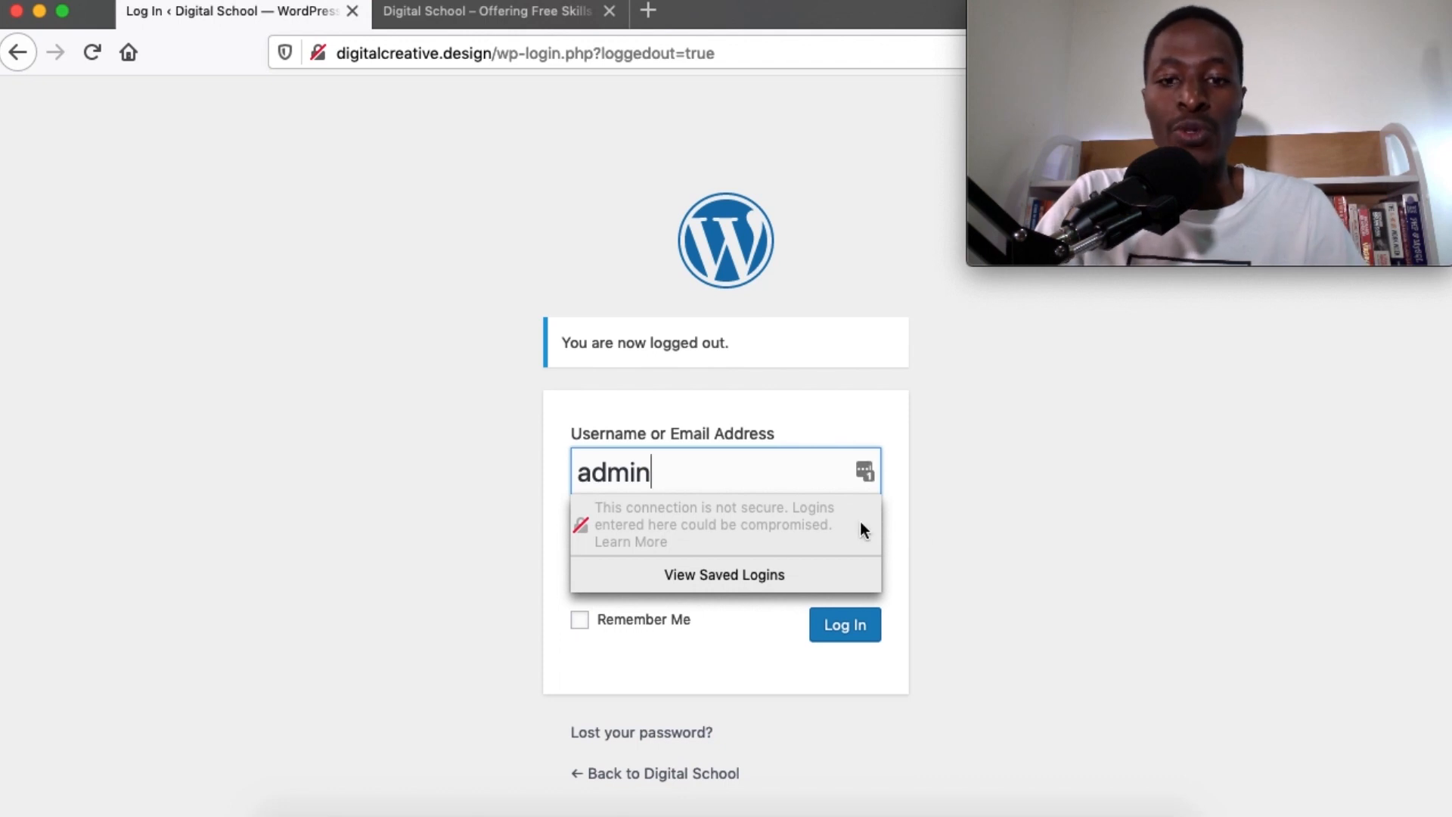
click(989, 523)
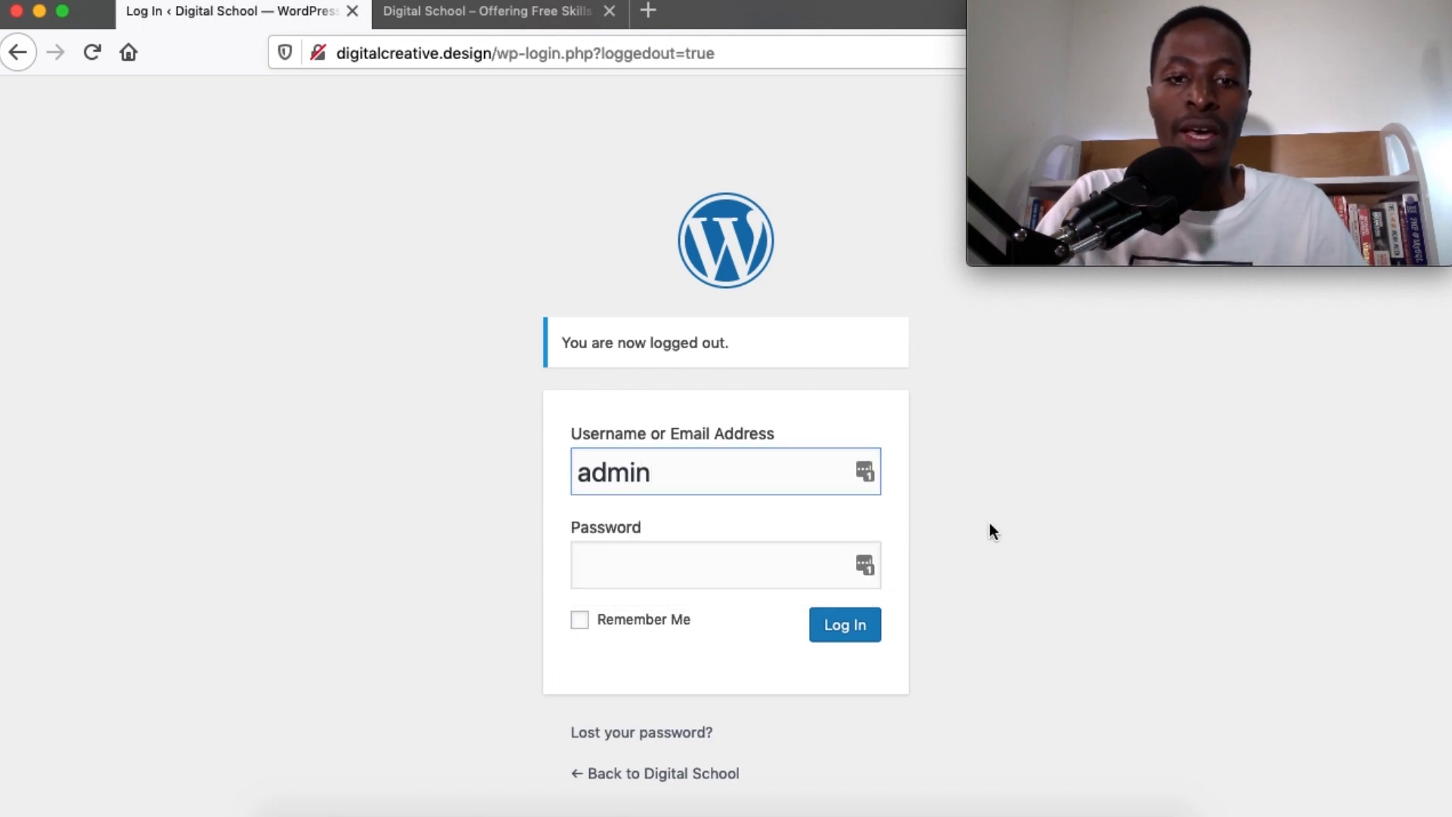
click(628, 567)
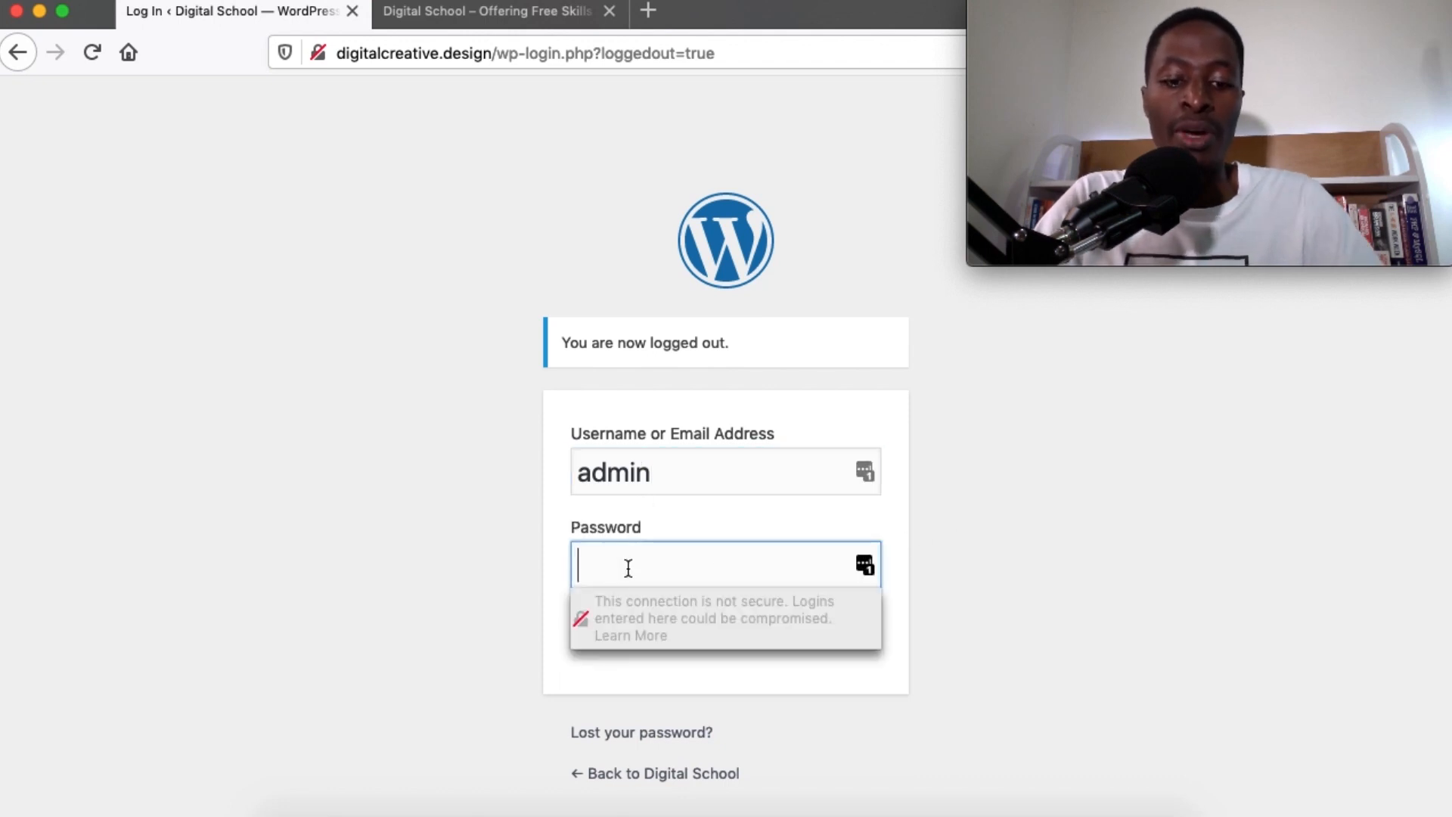
key(super+v)
click(1068, 525)
click(840, 639)
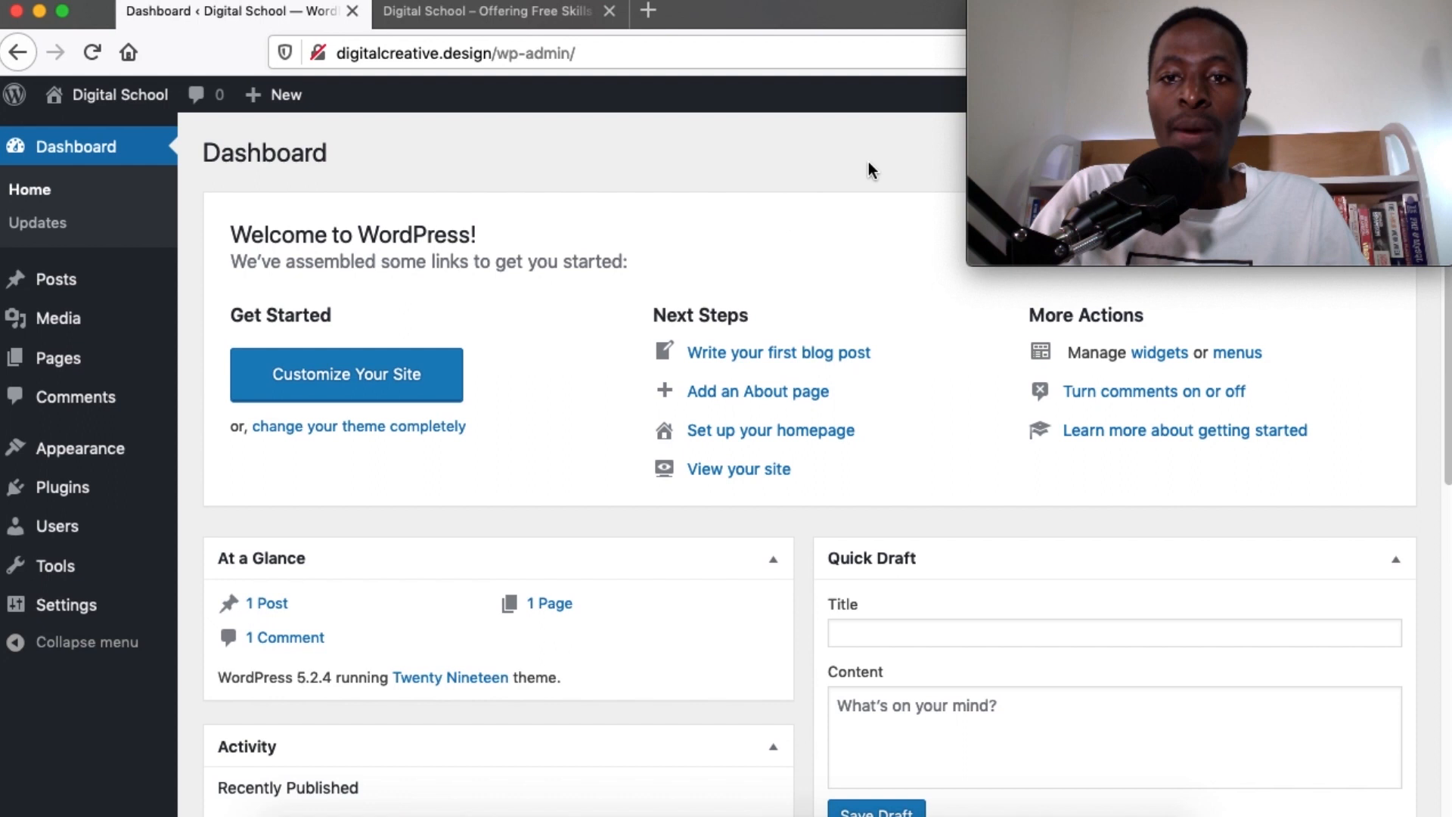
mouse_move(1391, 95)
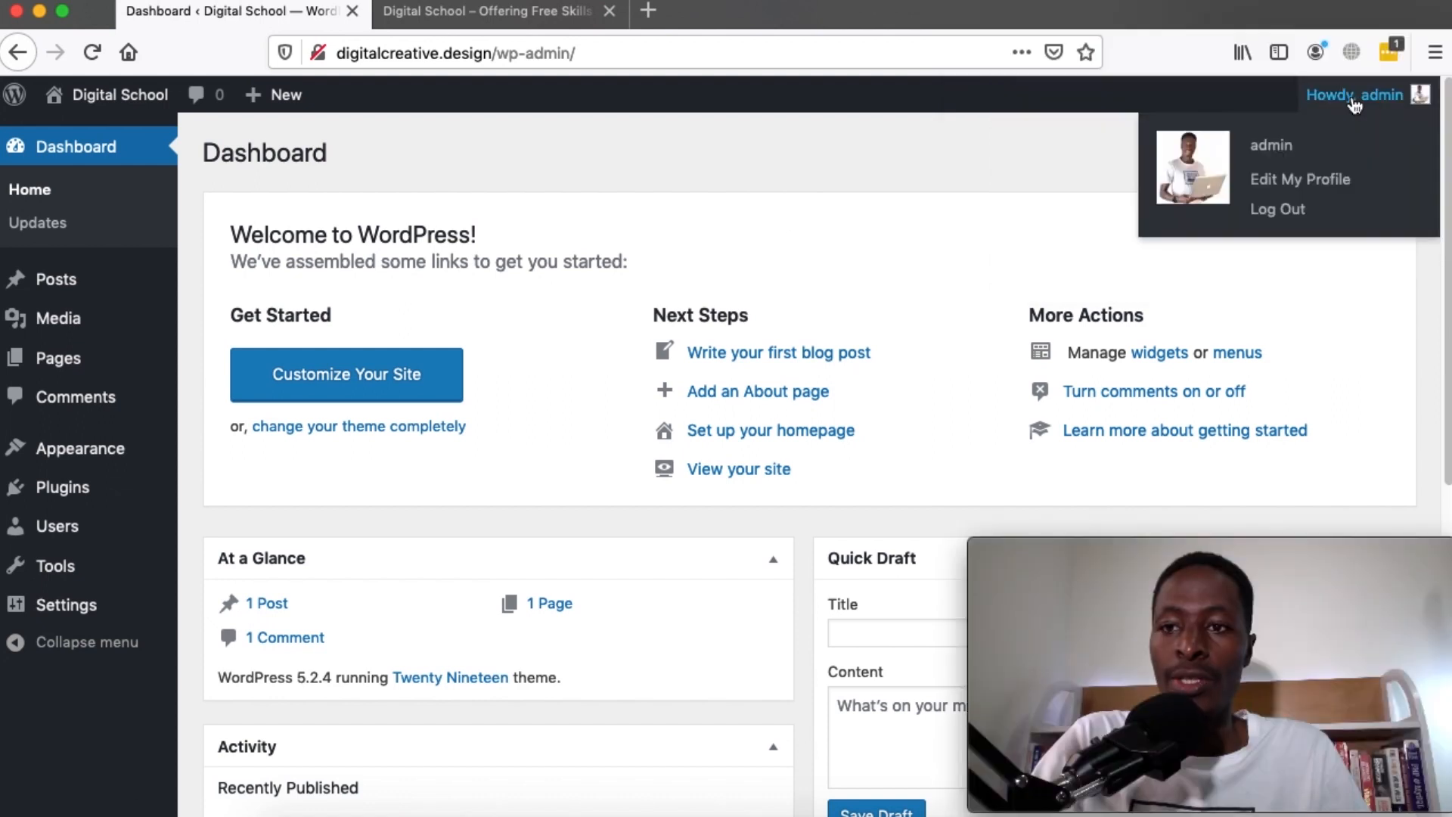
click(1277, 209)
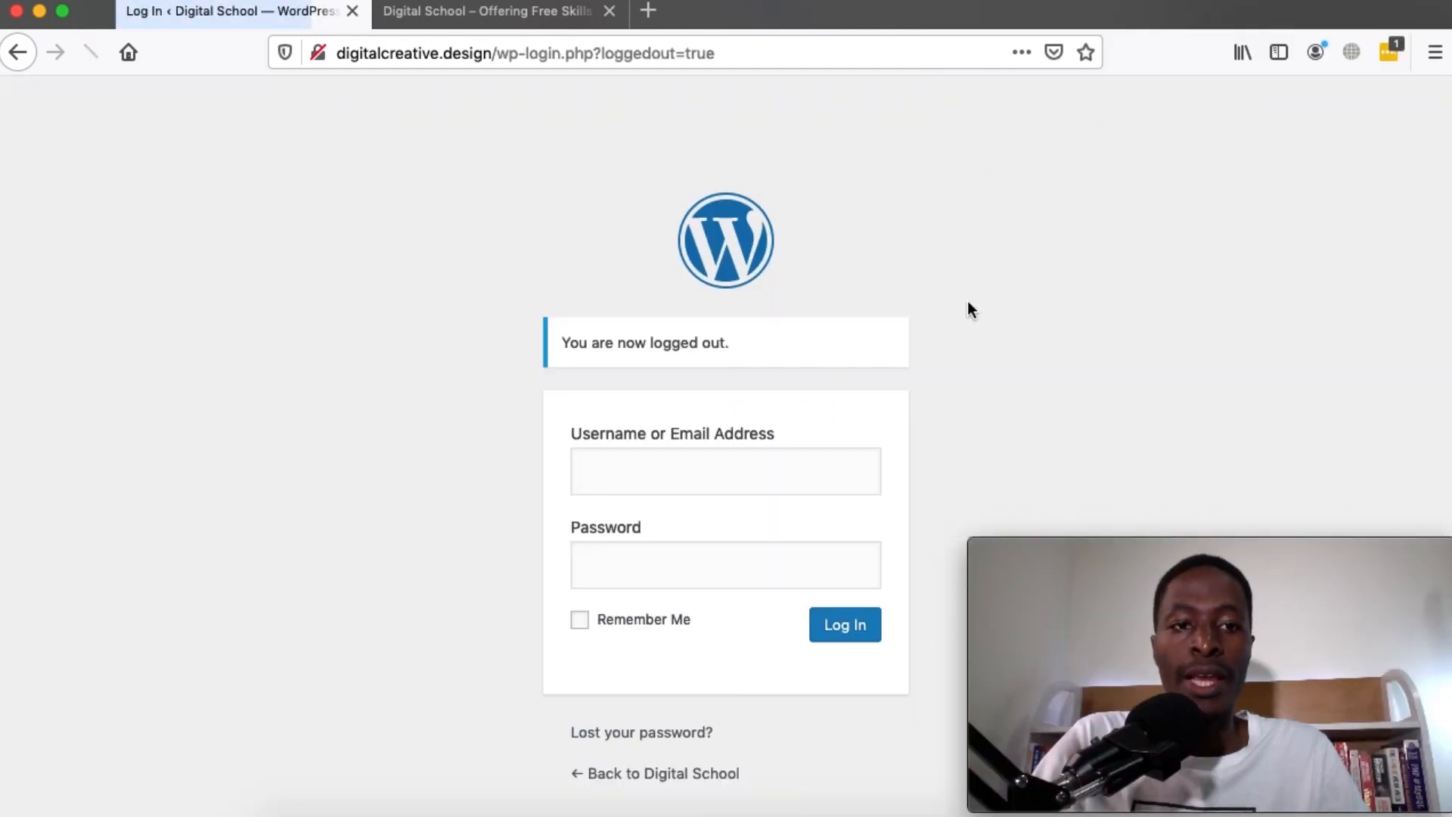
click(649, 474)
text(admin)
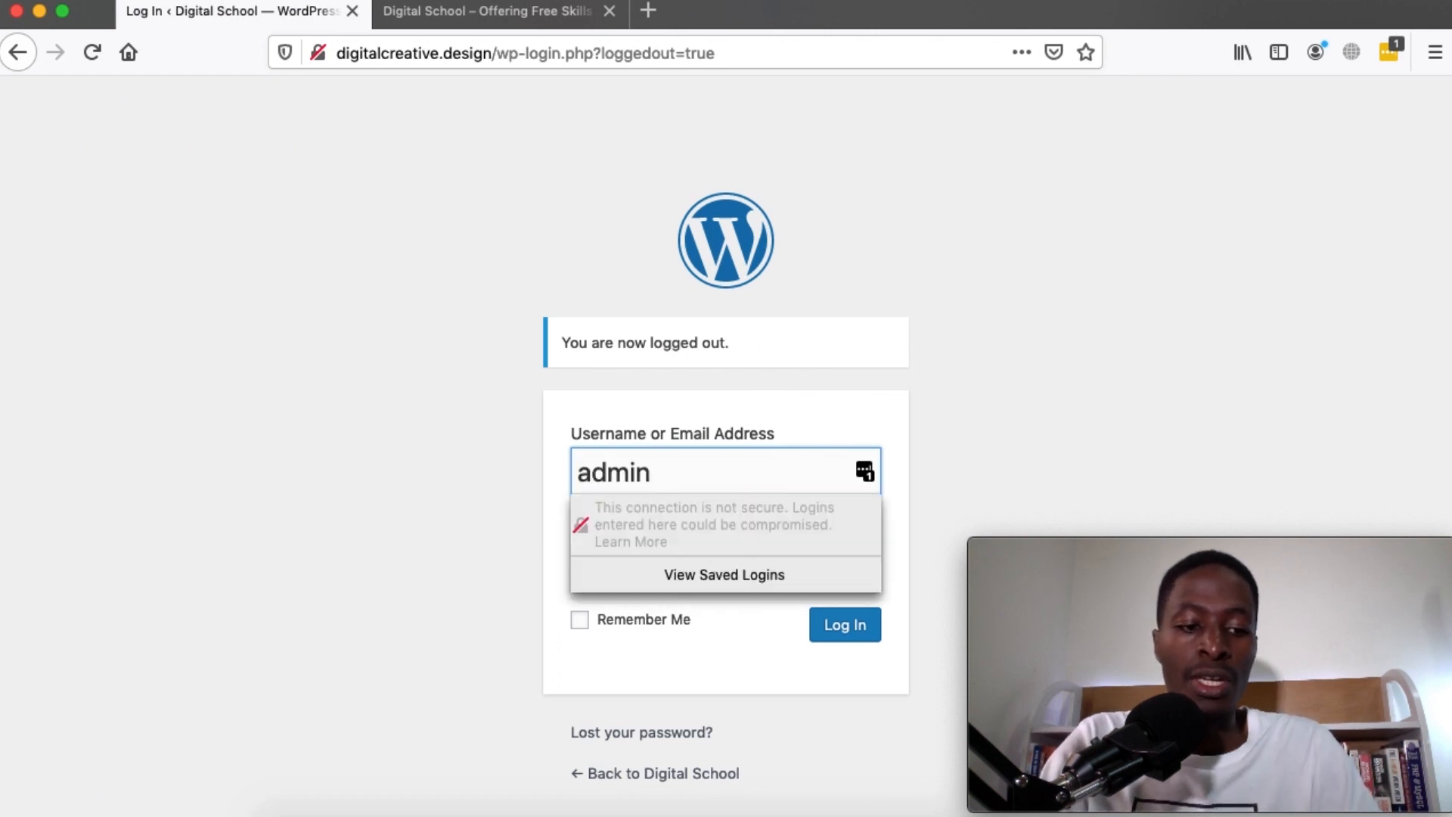
key(Tab)
key(super+v)
click(437, 492)
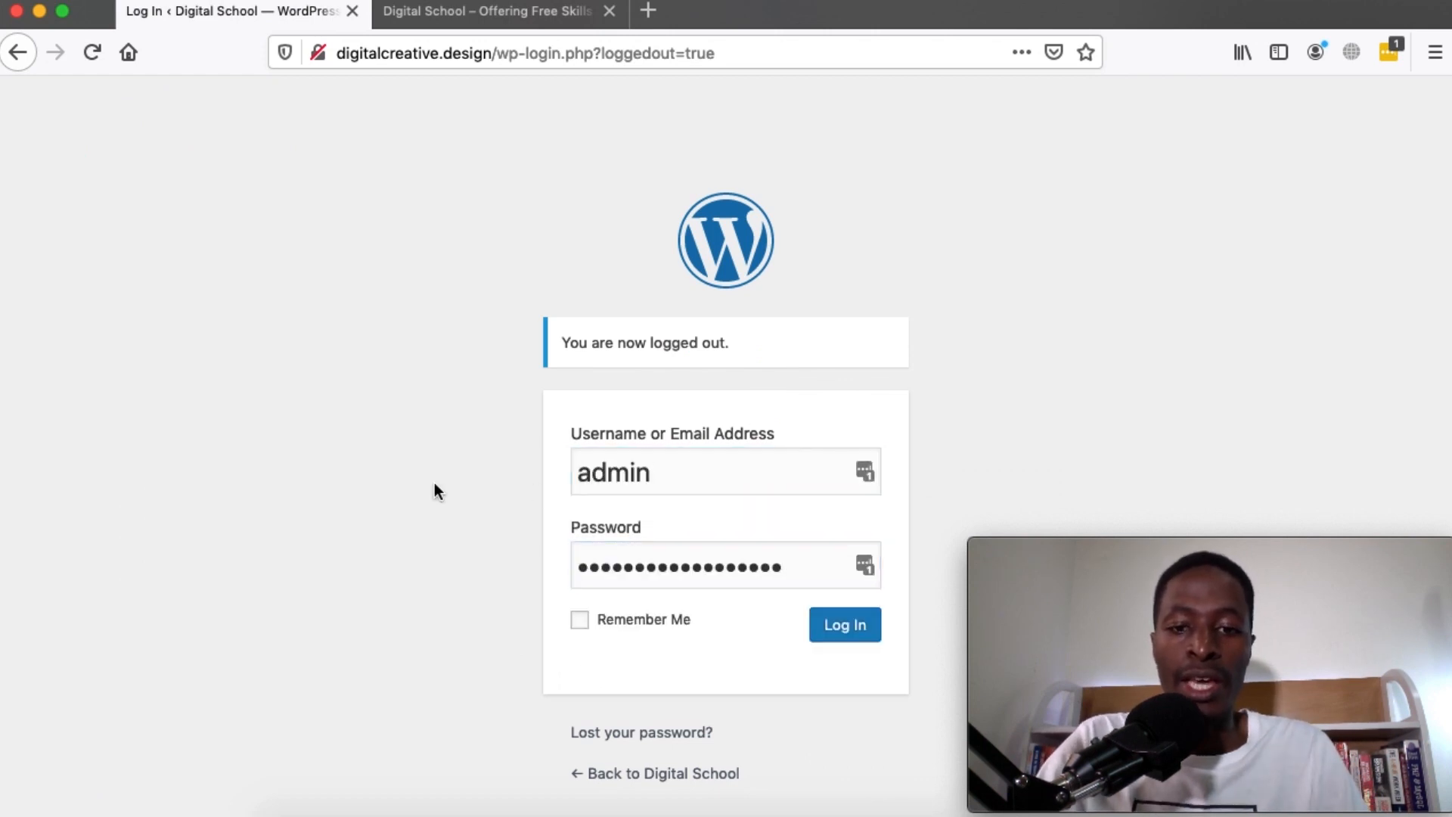
click(850, 638)
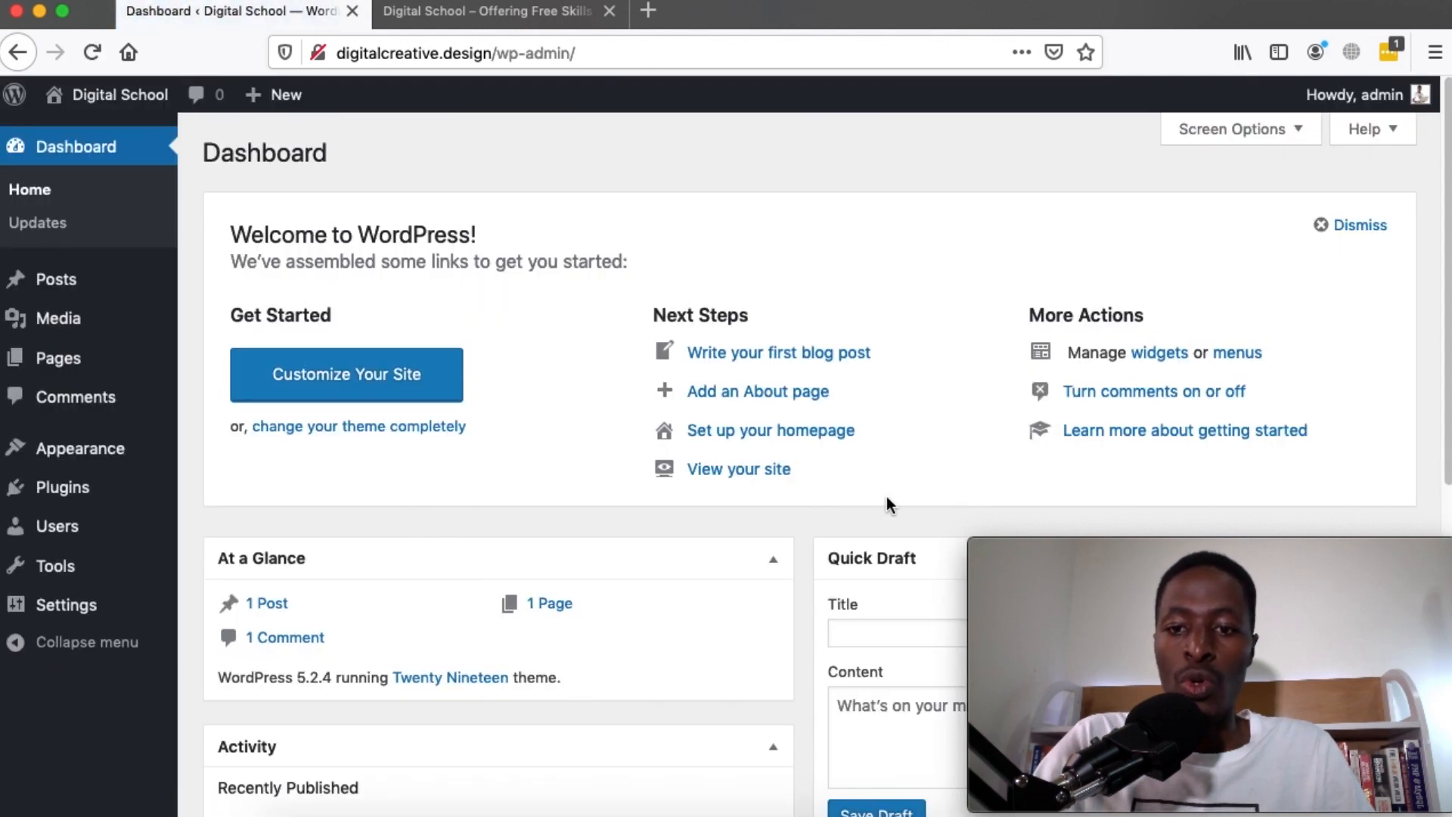
click(1091, 552)
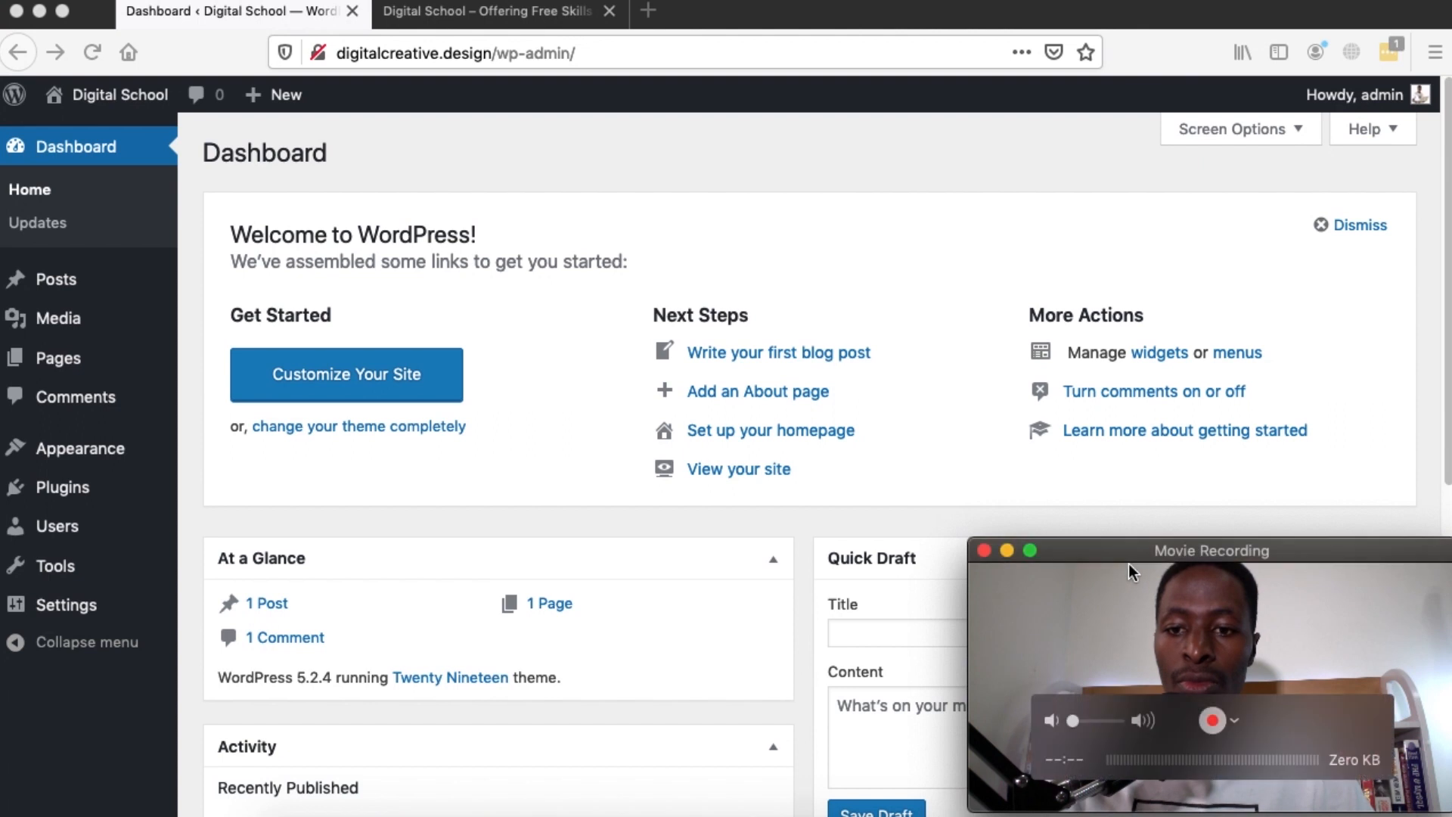
drag(1128, 564, 1126, 27)
click(528, 169)
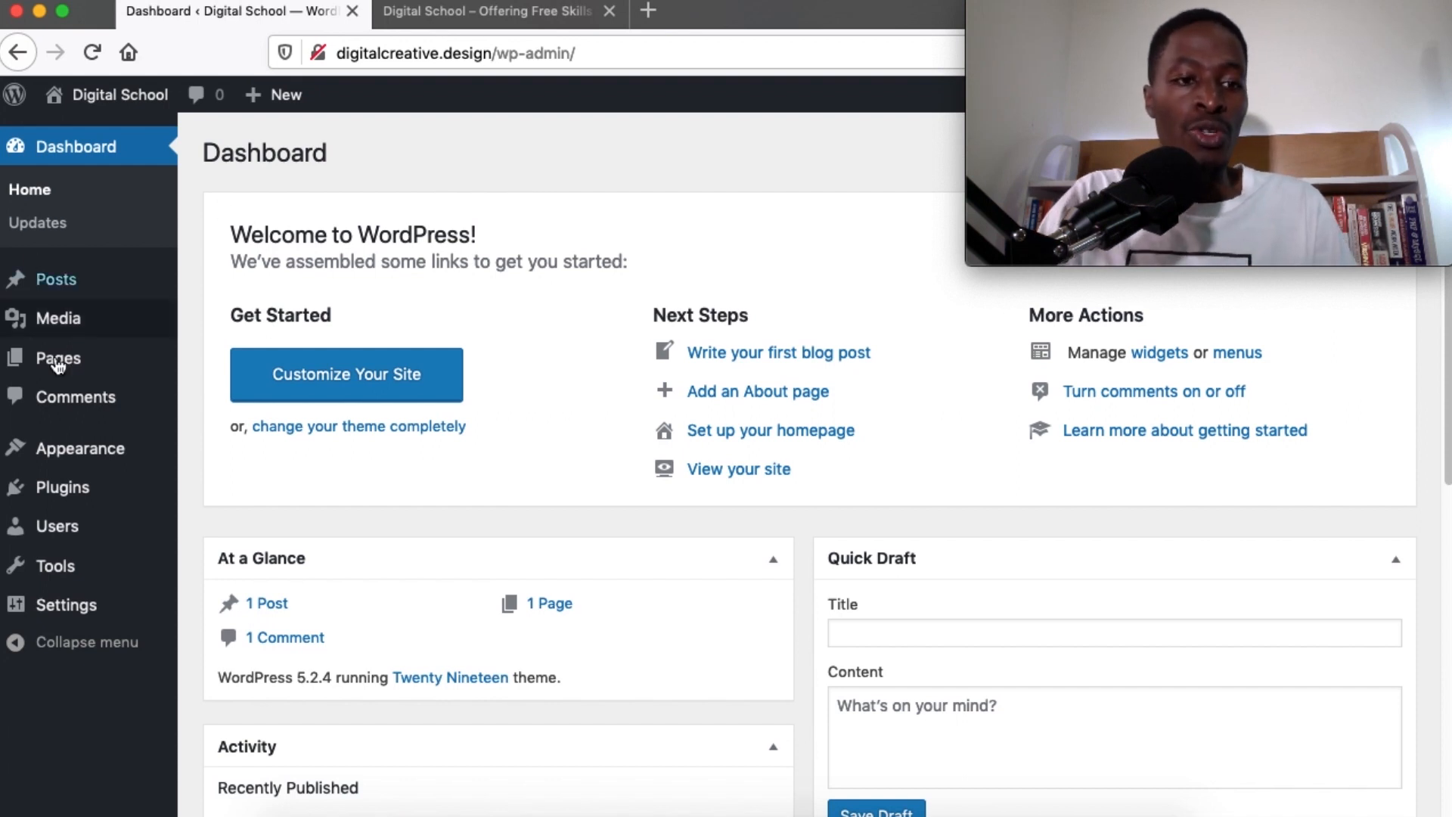
Install and activate the Astra theme from the Popular themes list
mouse_move(87, 460)
click(242, 457)
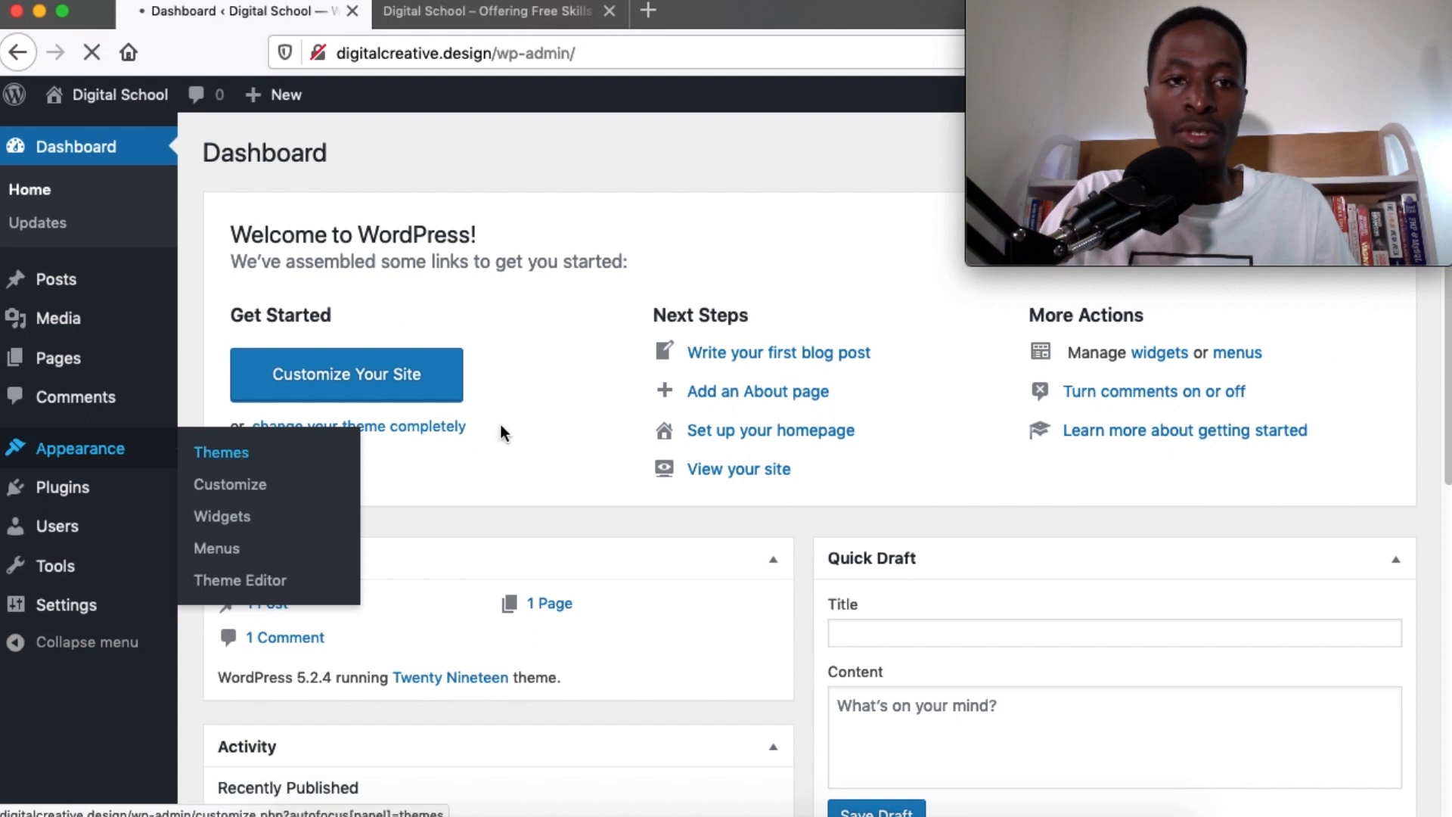
mouse_move(719, 460)
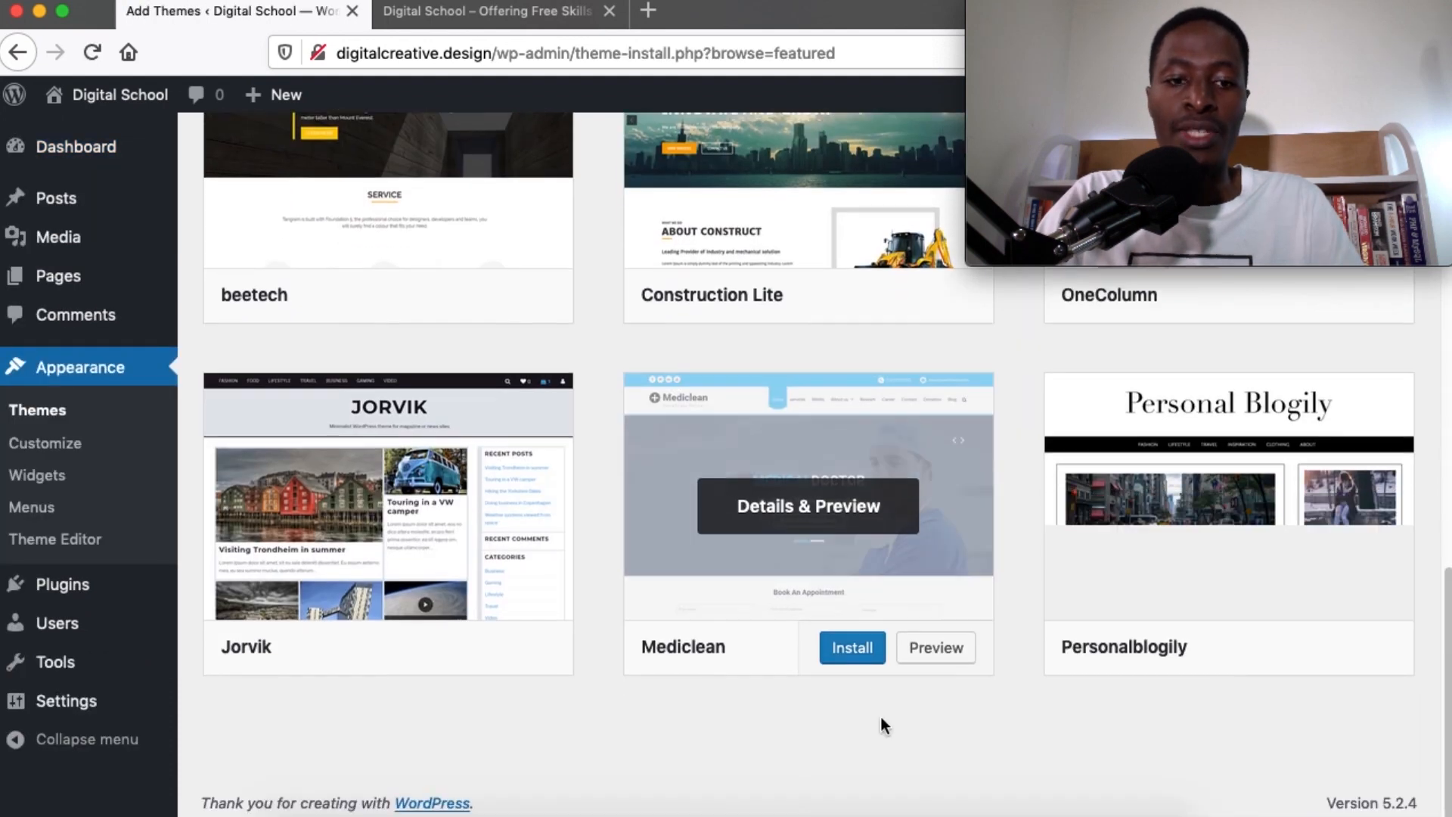
scroll(880, 716, up, 5)
scroll(881, 715, up, 10)
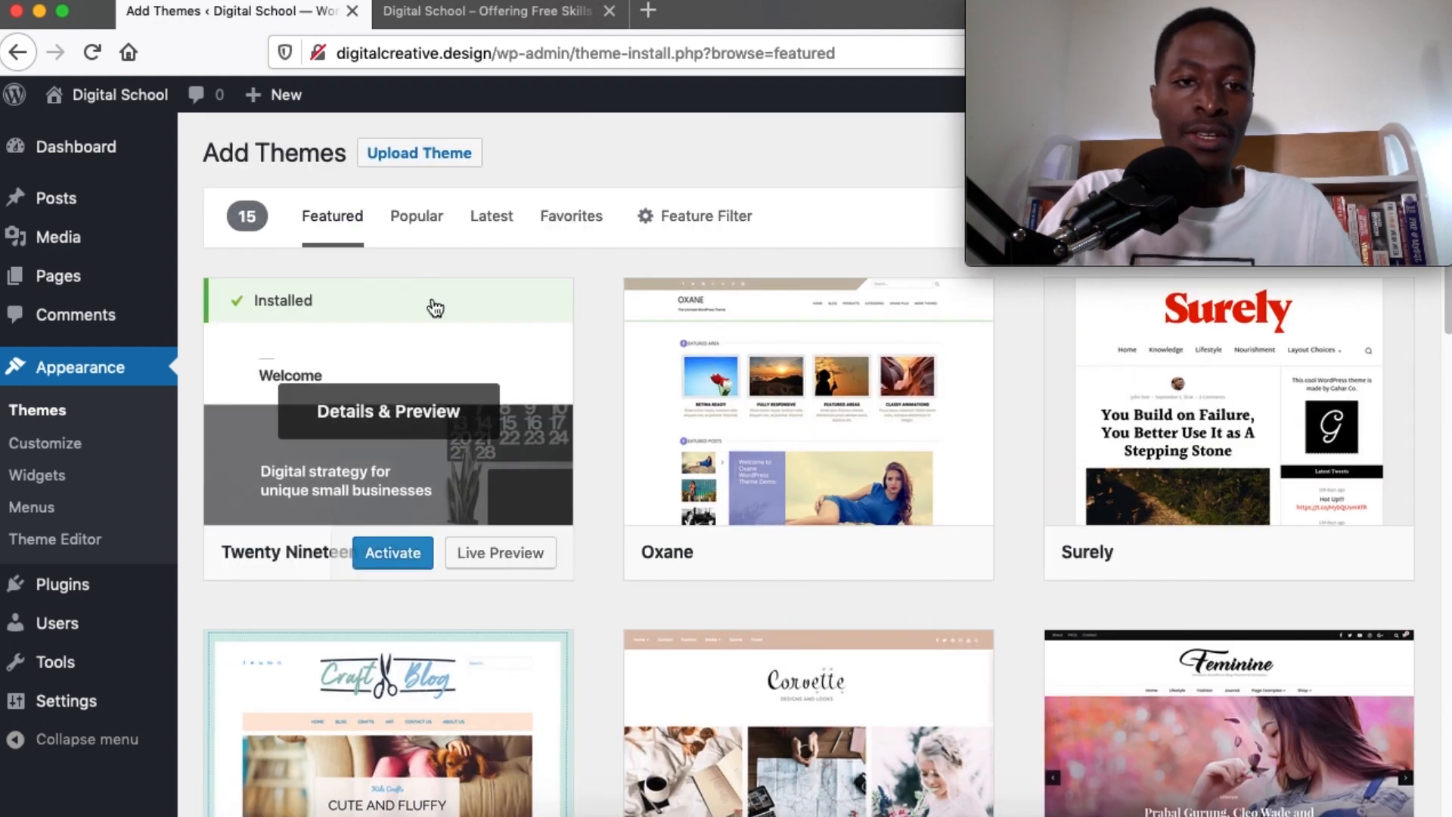
click(419, 228)
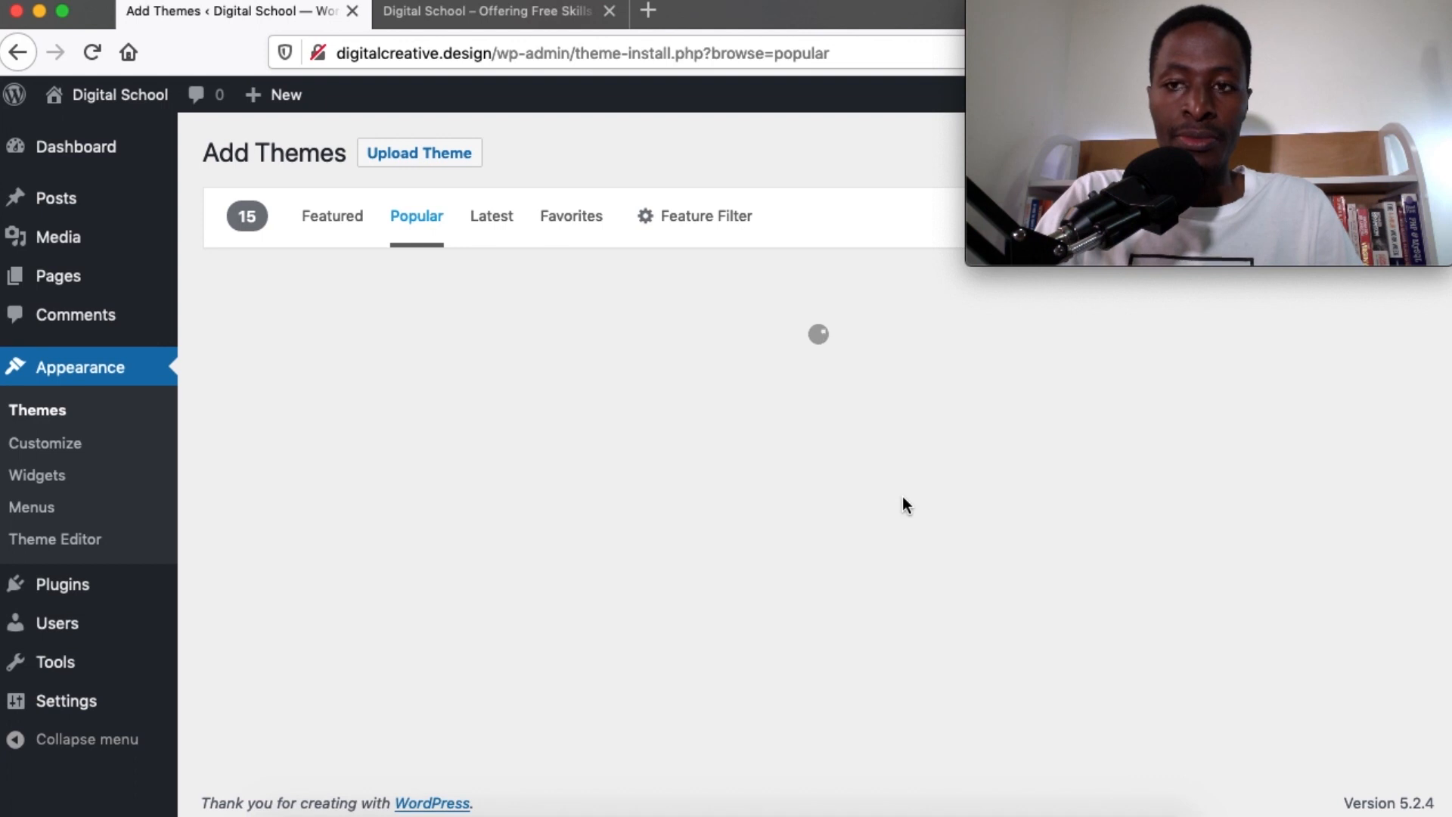
scroll(904, 505, down, 4)
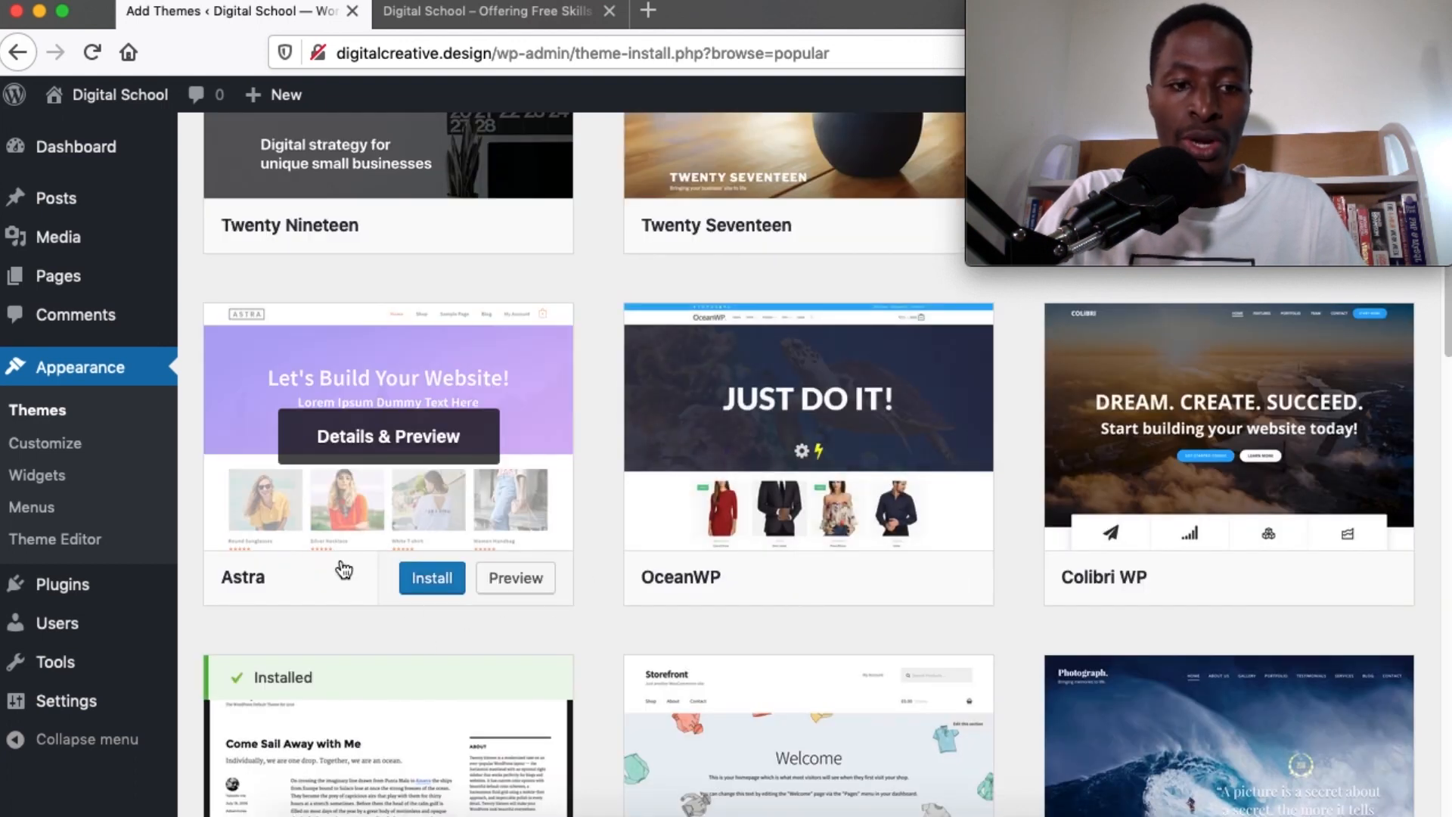
click(422, 585)
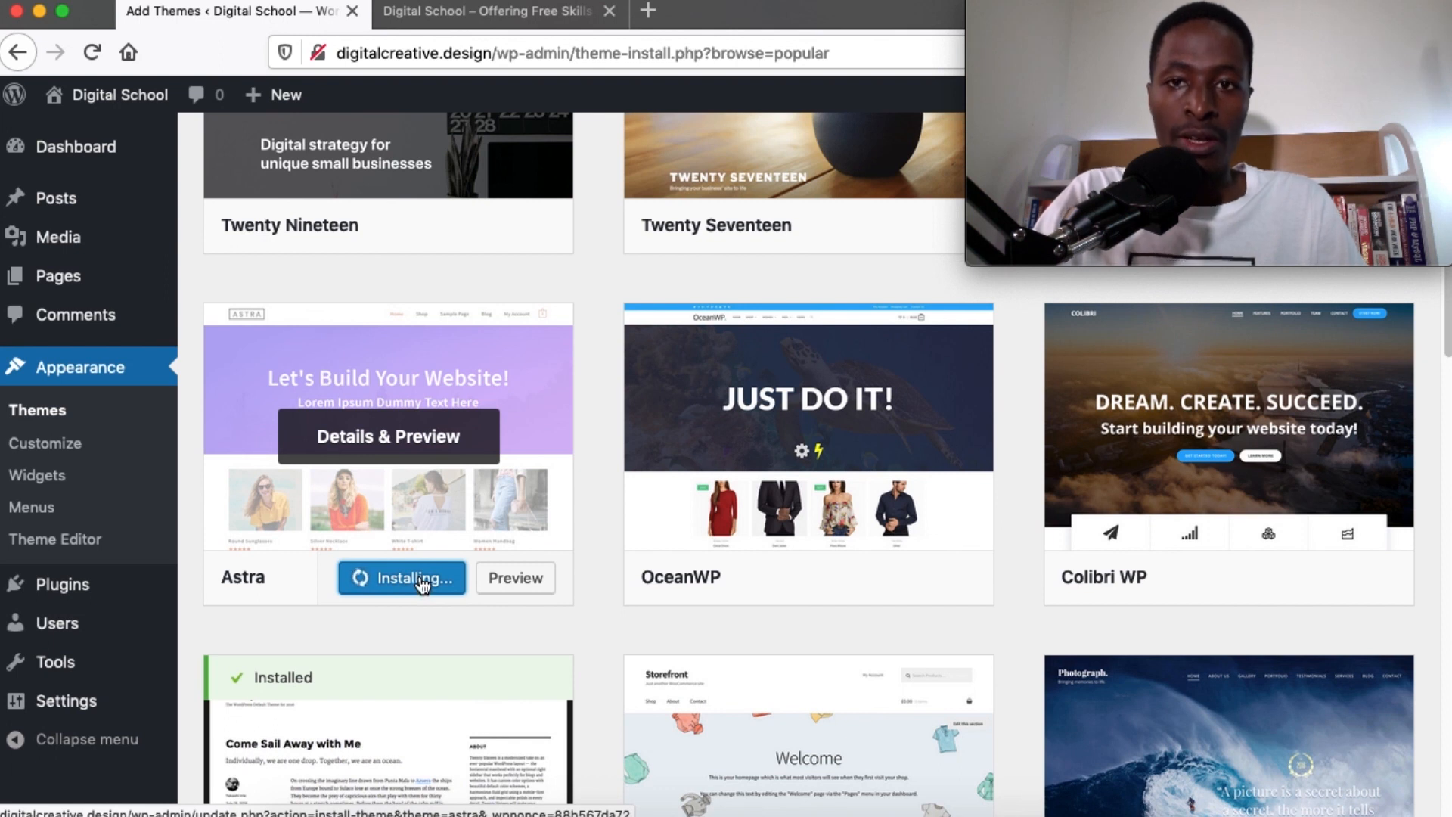
click(400, 577)
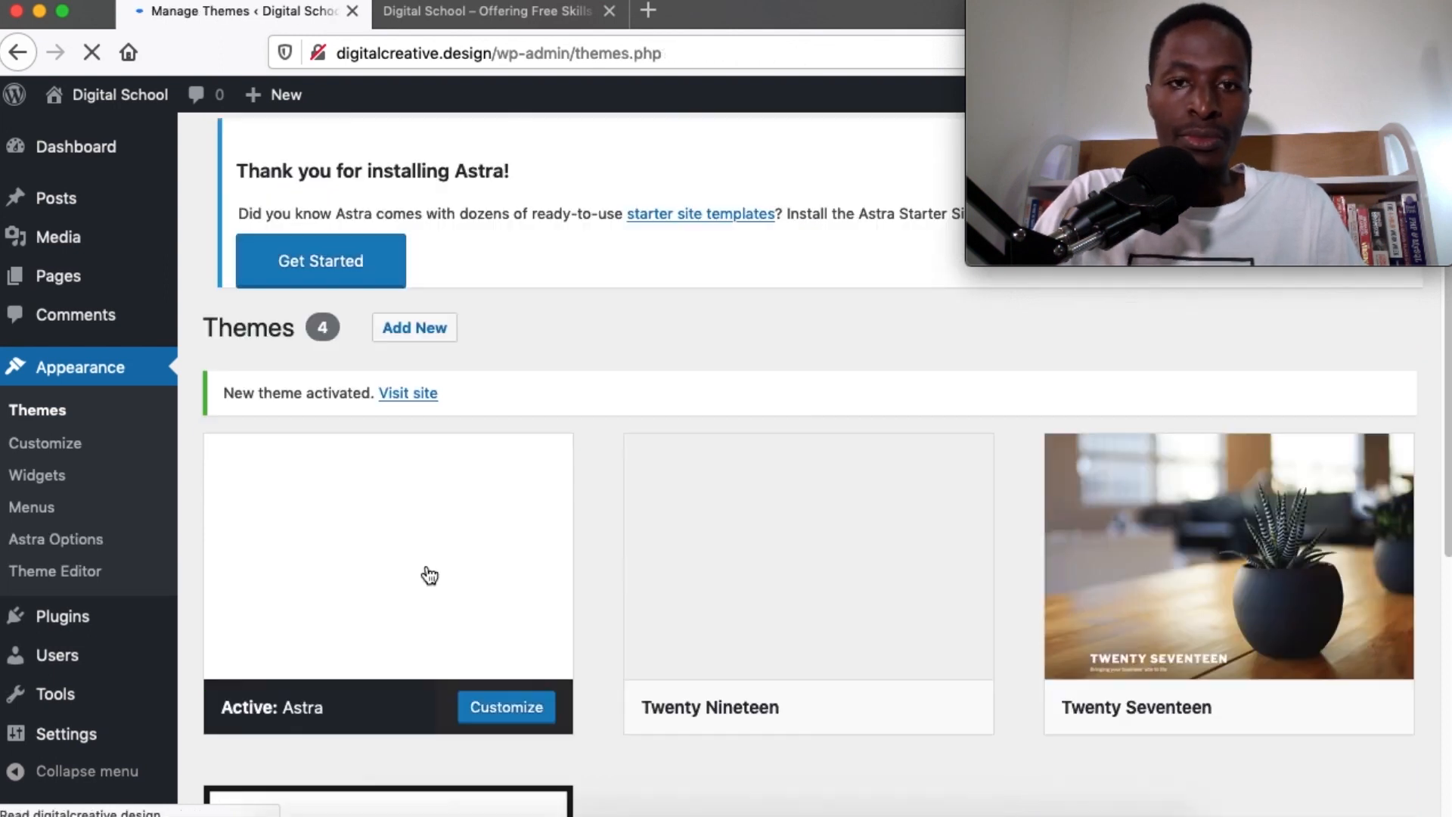
scroll(737, 514, down, 5)
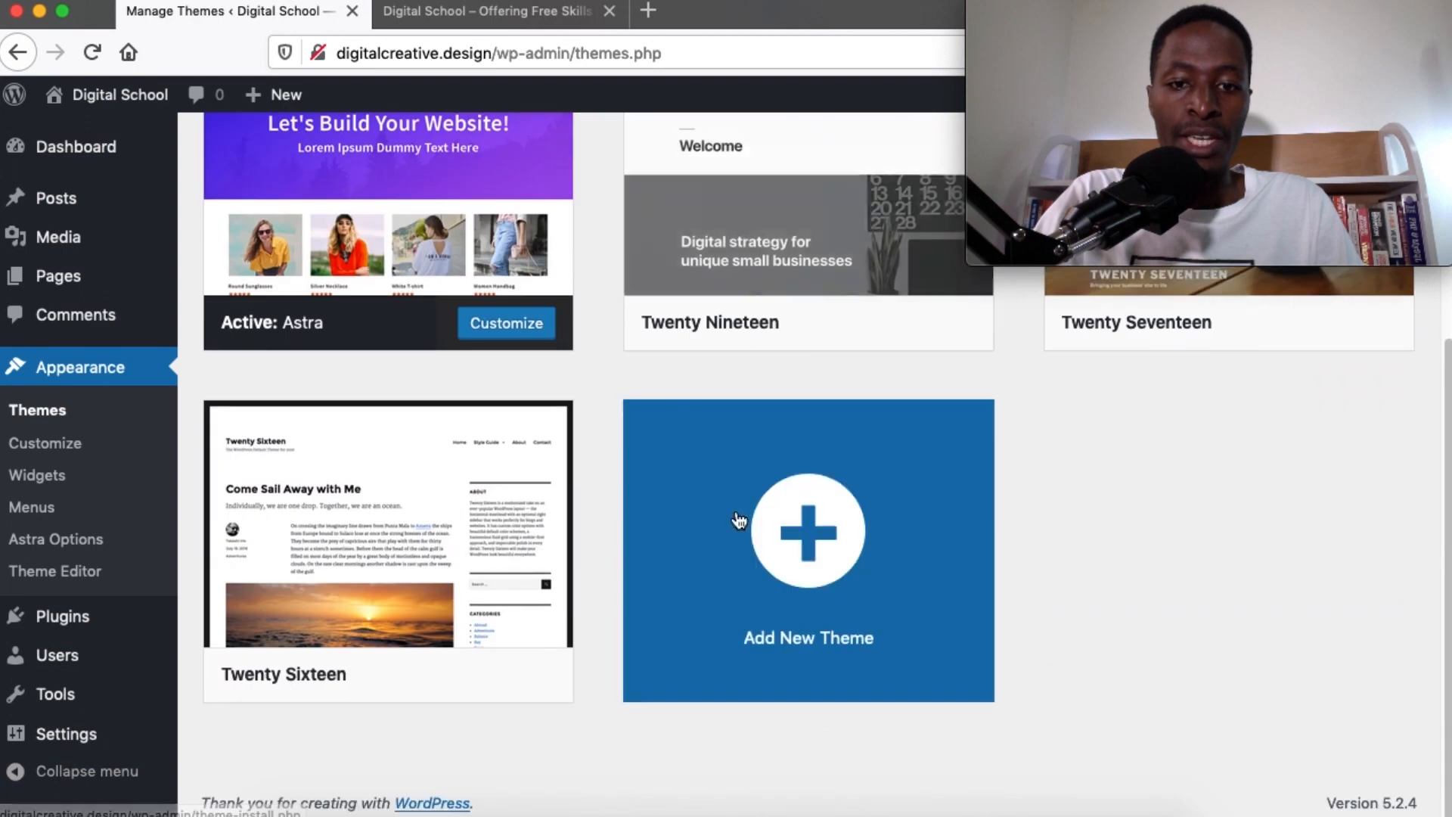
scroll(740, 520, up, 1)
scroll(740, 520, down, 3)
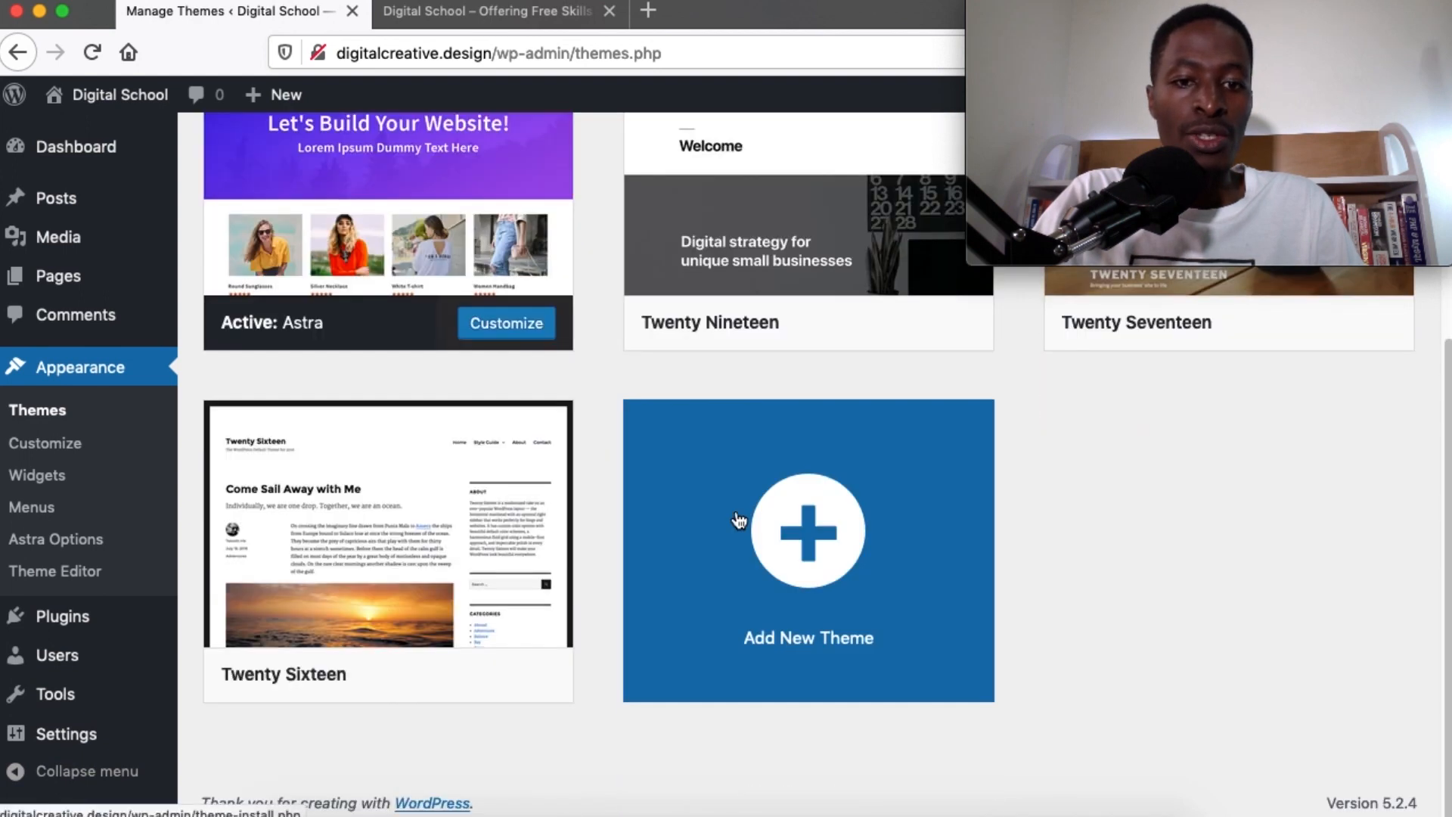
Reload the Digital School site to see it in the Astra layout
click(484, 12)
click(85, 59)
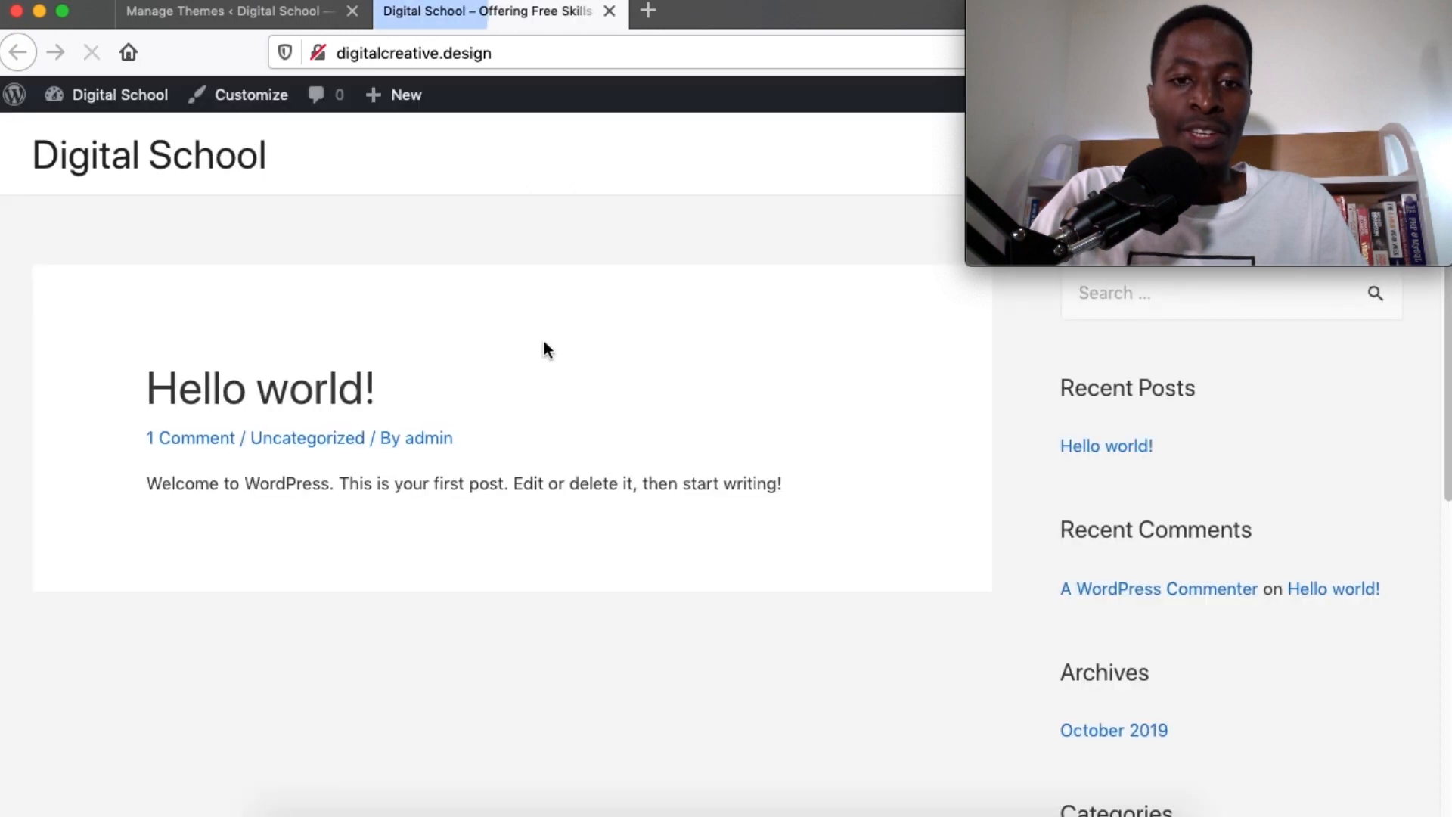
scroll(655, 592, down, 10)
scroll(651, 589, up, 10)
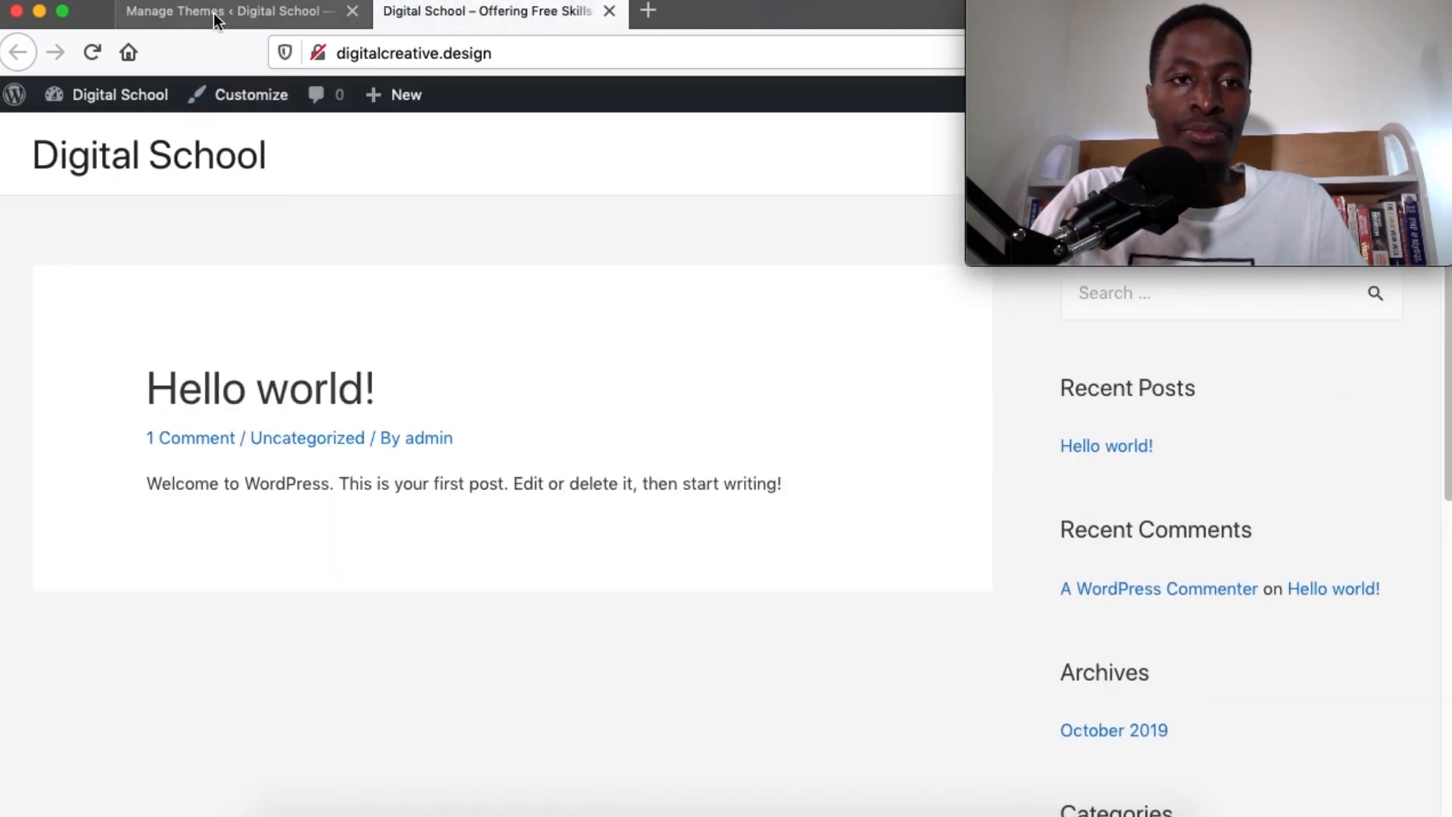
Search plugins for 'astra starter sites', then install and activate Astra Starter Sites
click(213, 12)
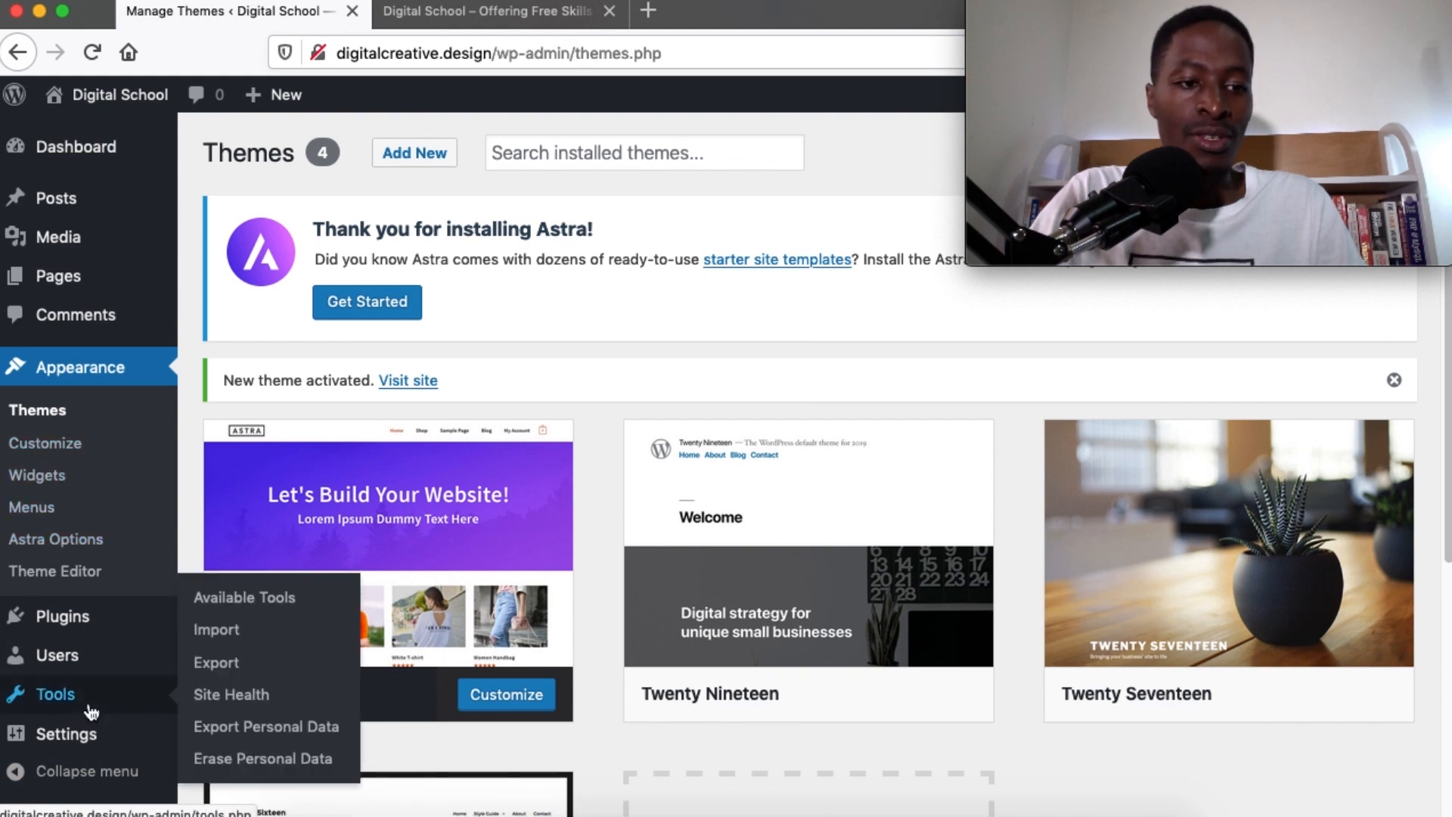
scroll(83, 665, down, 3)
mouse_move(89, 634)
click(198, 655)
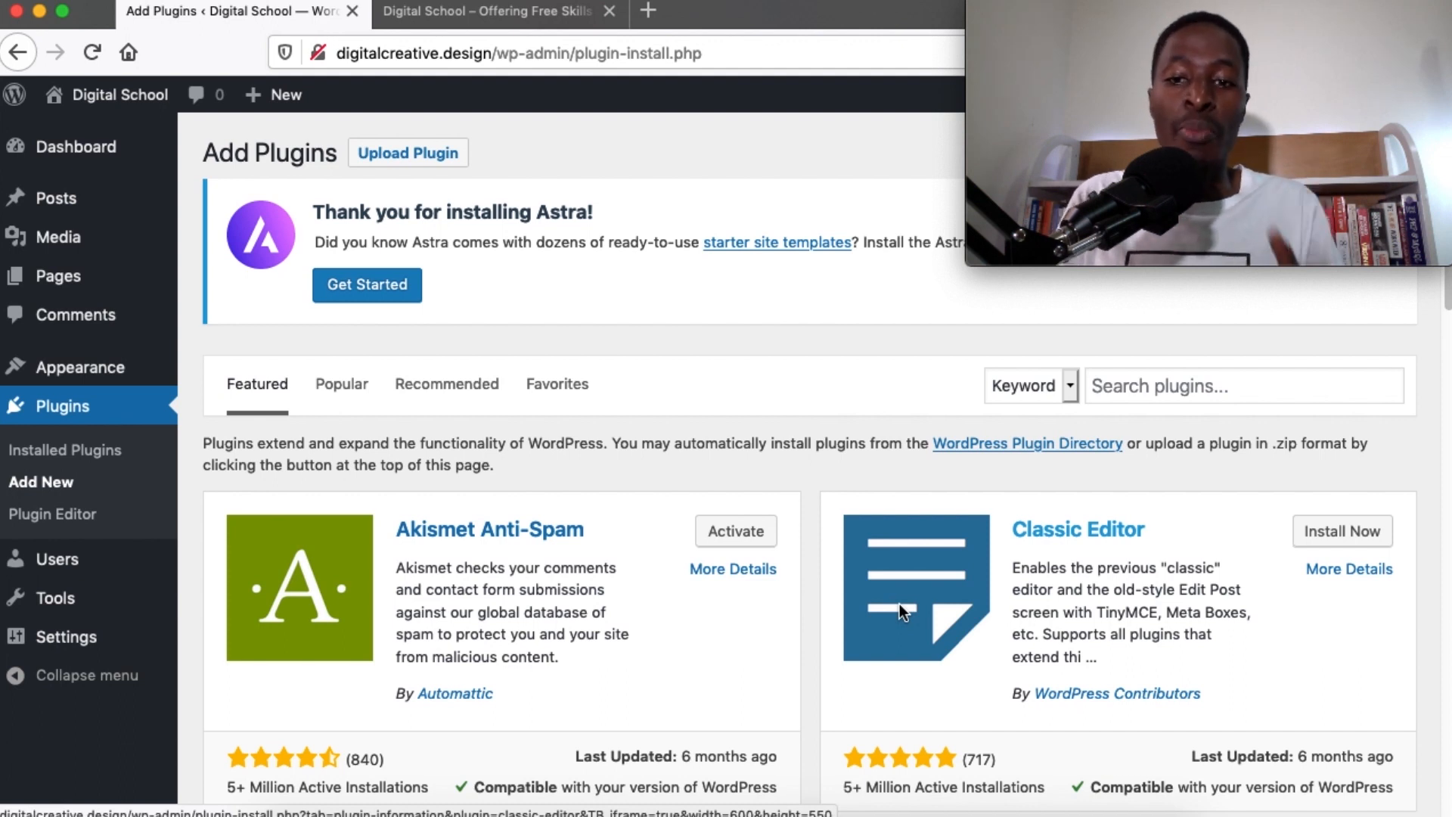
click(1145, 394)
text(astra start)
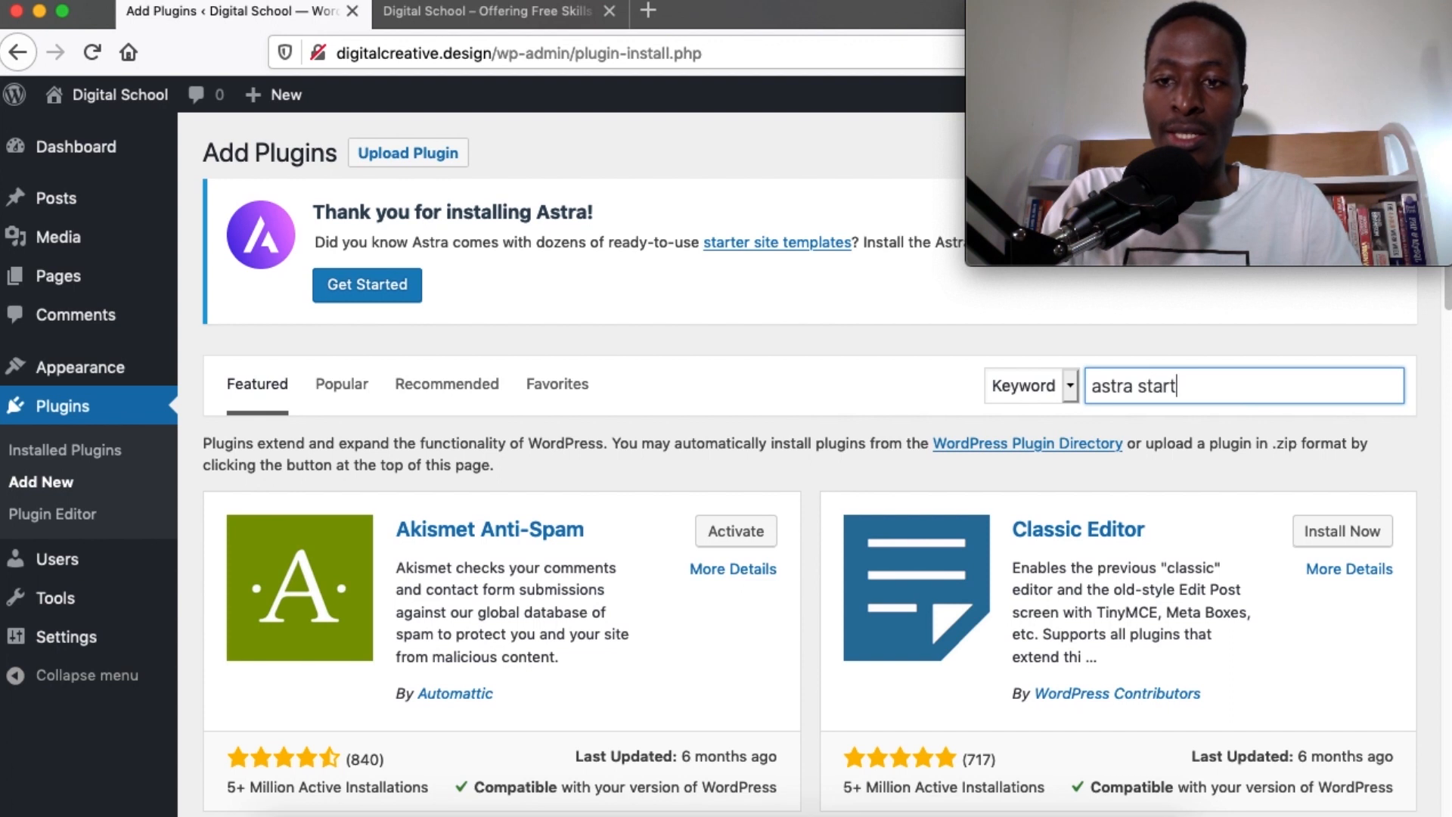
text(er si)
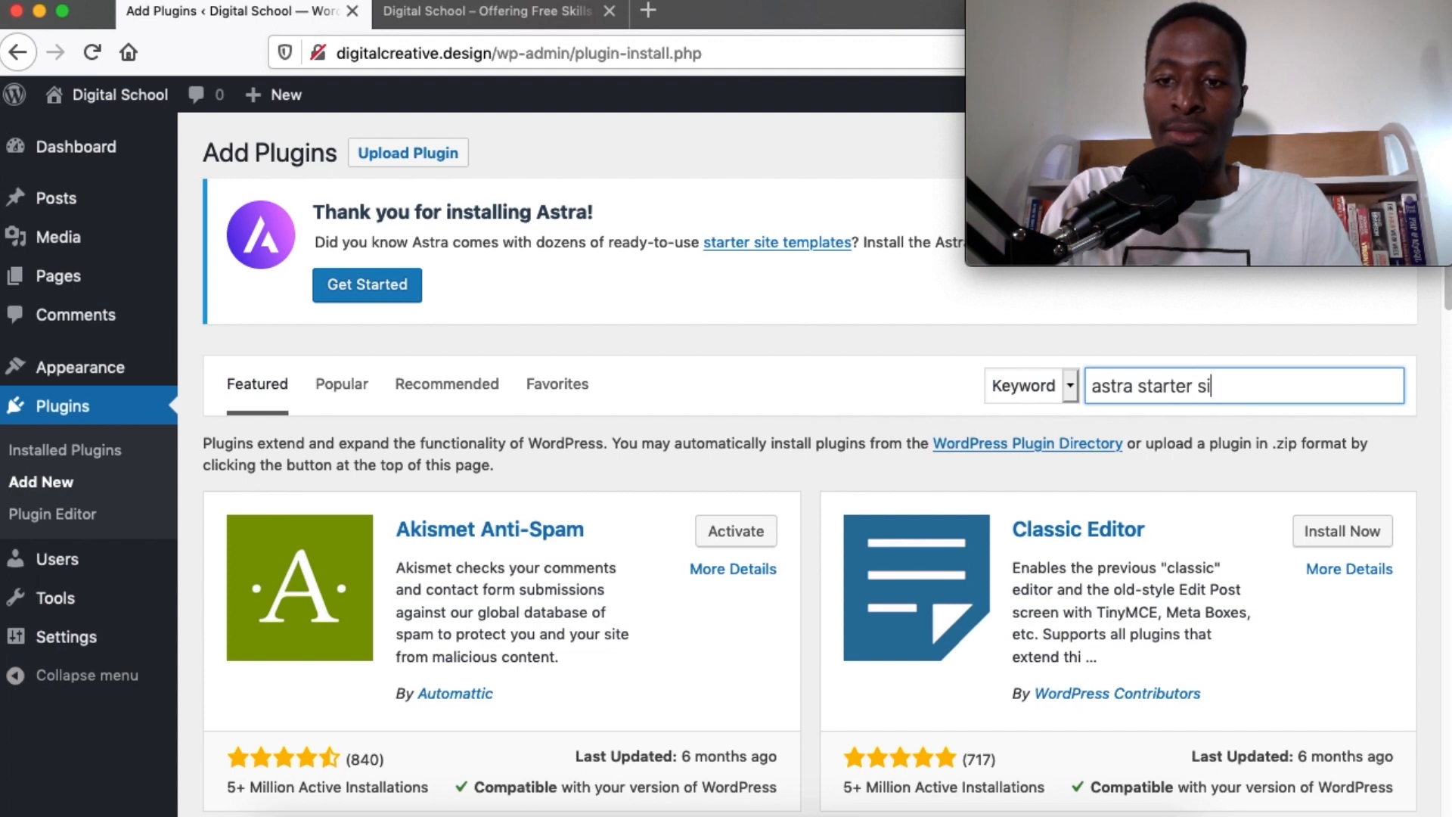
text(tes)
scroll(739, 363, down, 2)
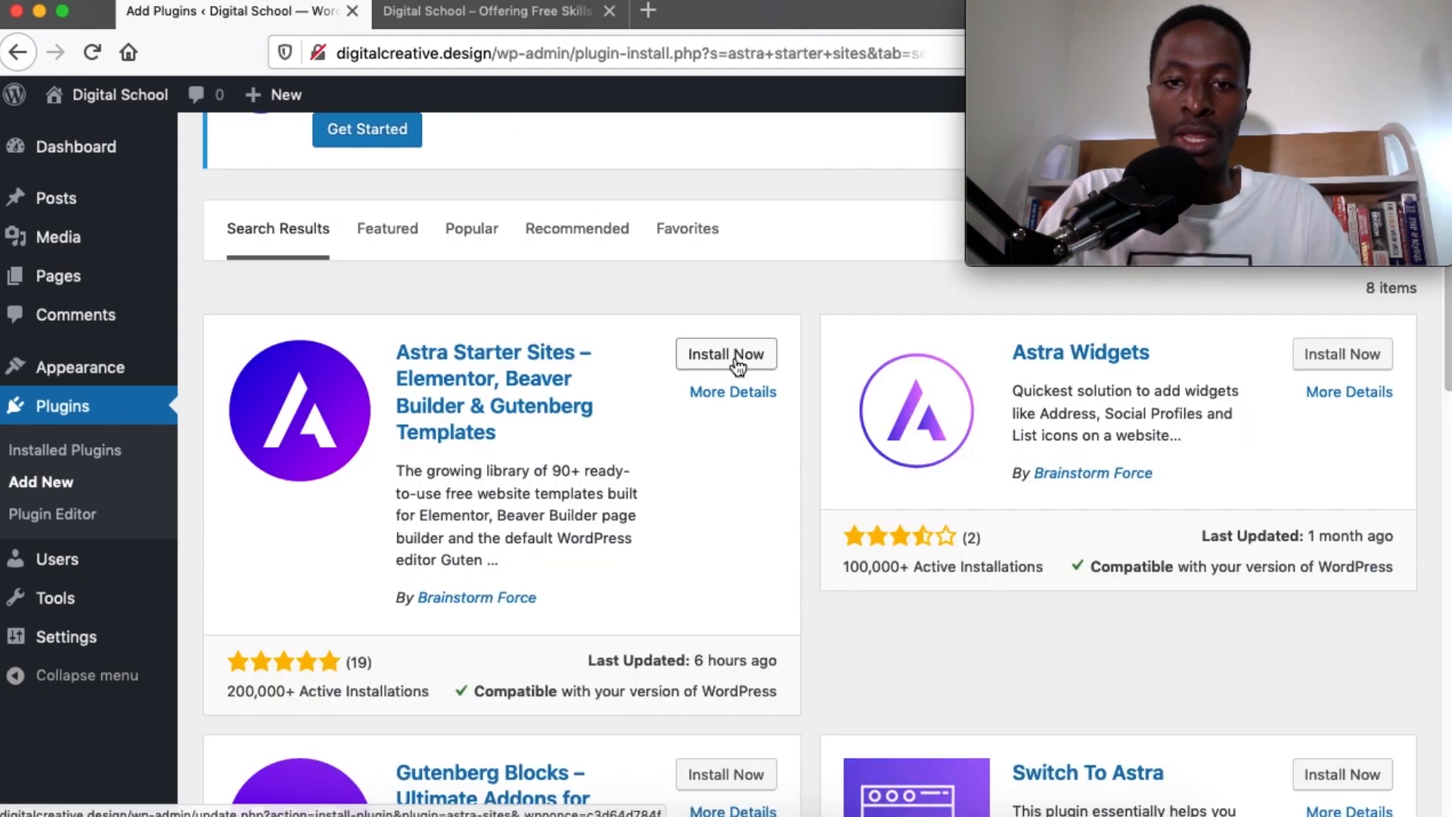
click(737, 365)
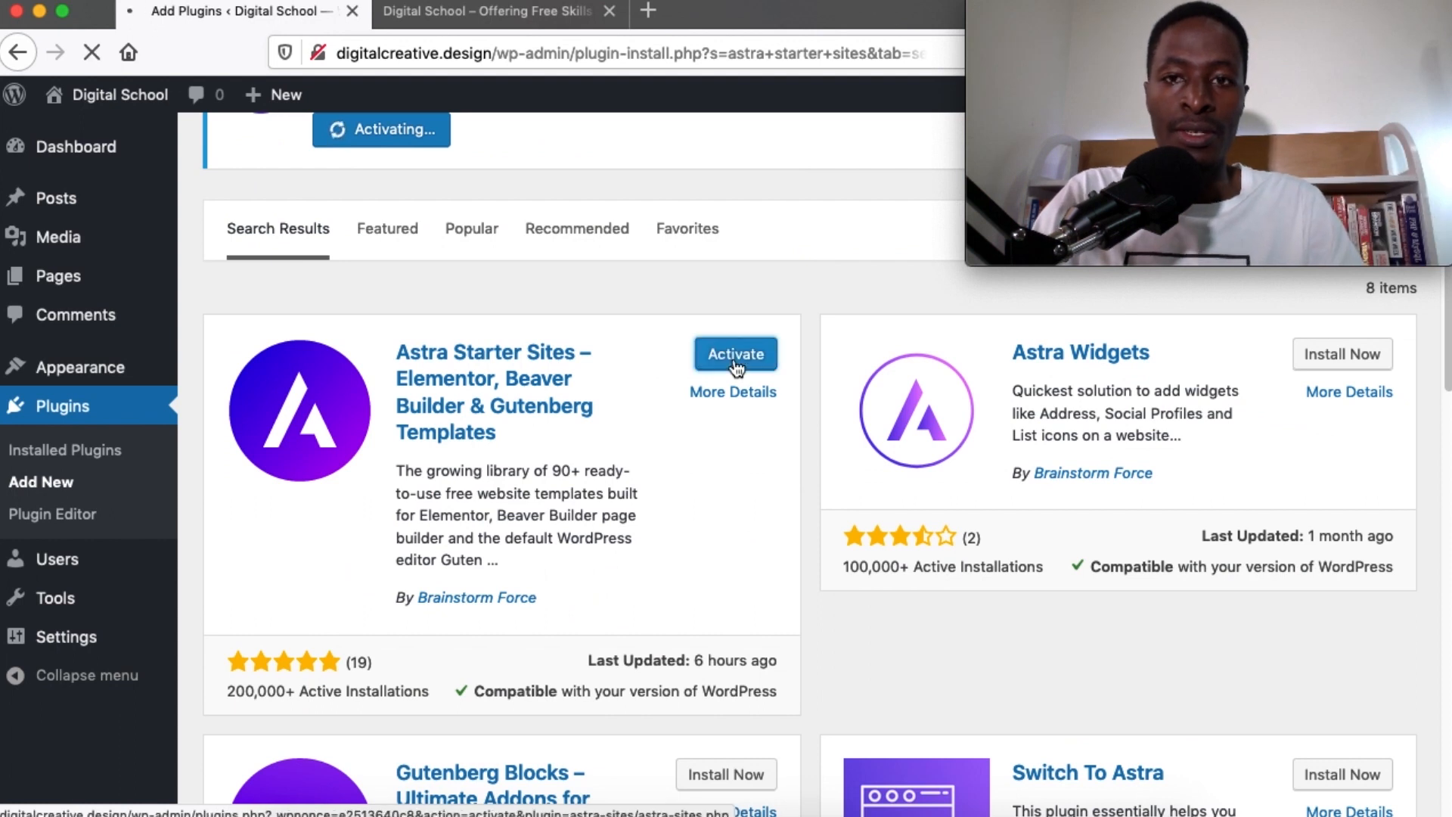
click(734, 355)
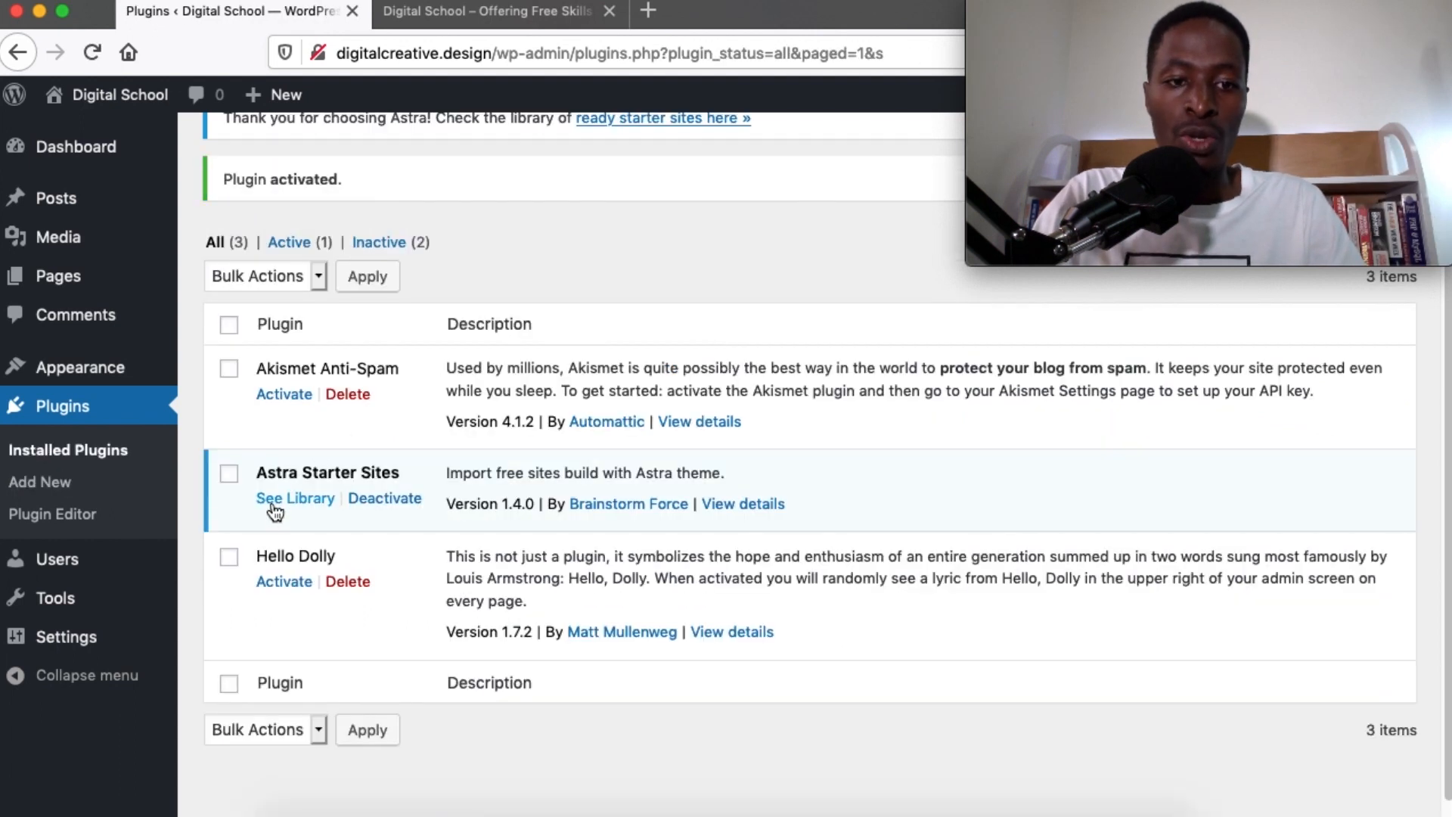
Open the Astra Starter Sites library with Elementor chosen as the page builder
click(276, 502)
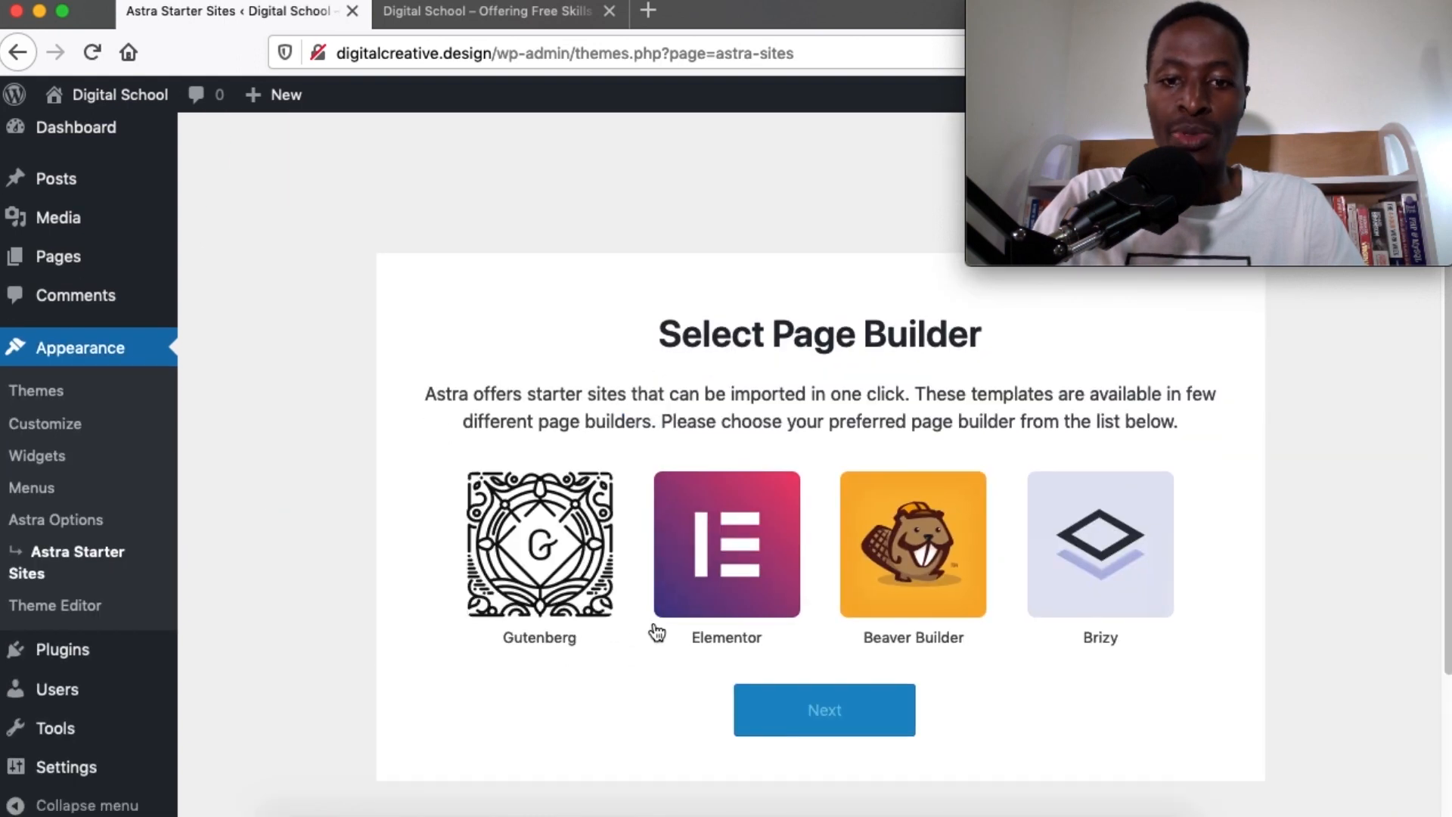
click(723, 562)
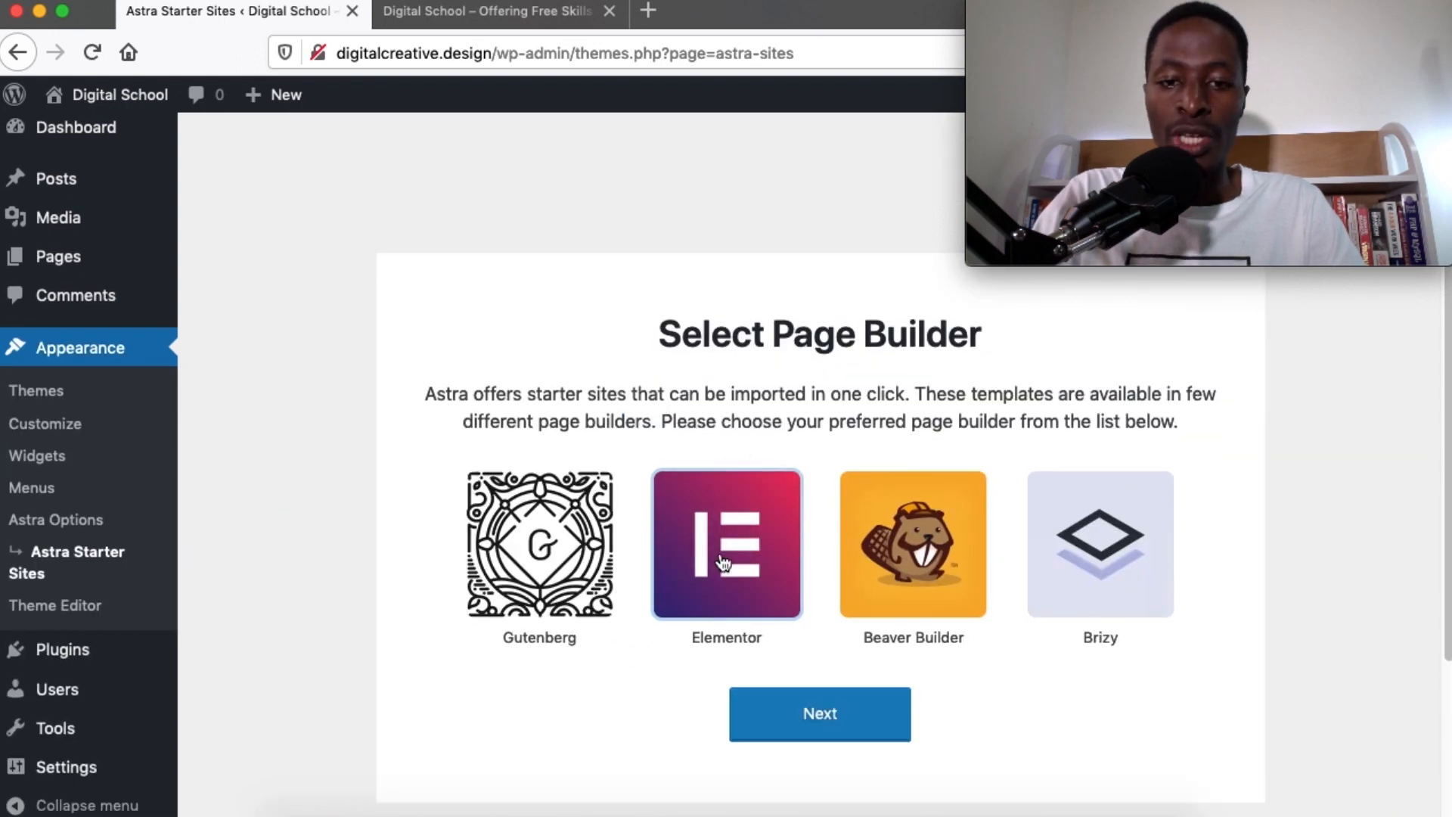
click(794, 711)
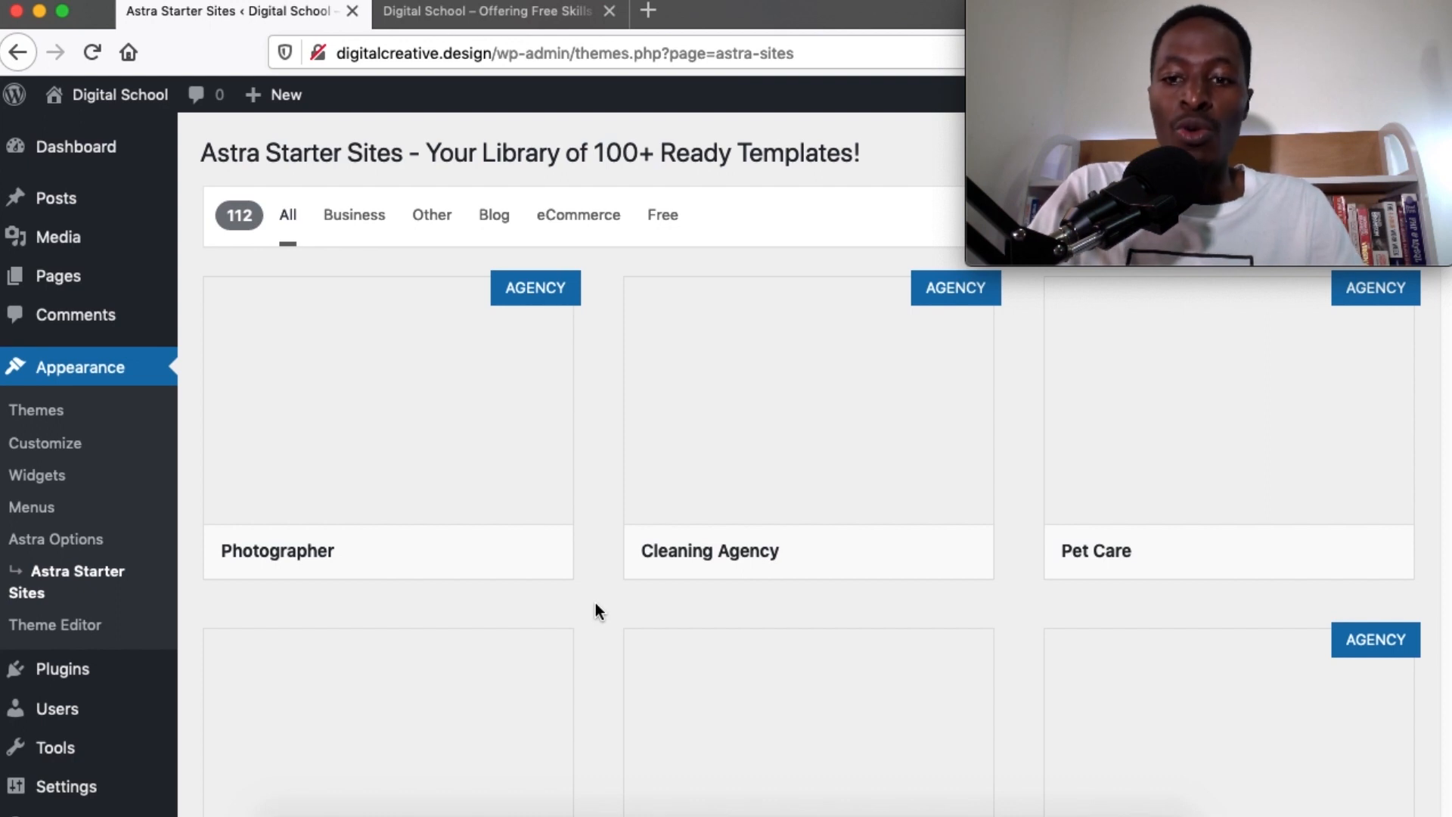
scroll(595, 610, down, 1)
scroll(596, 611, up, 1)
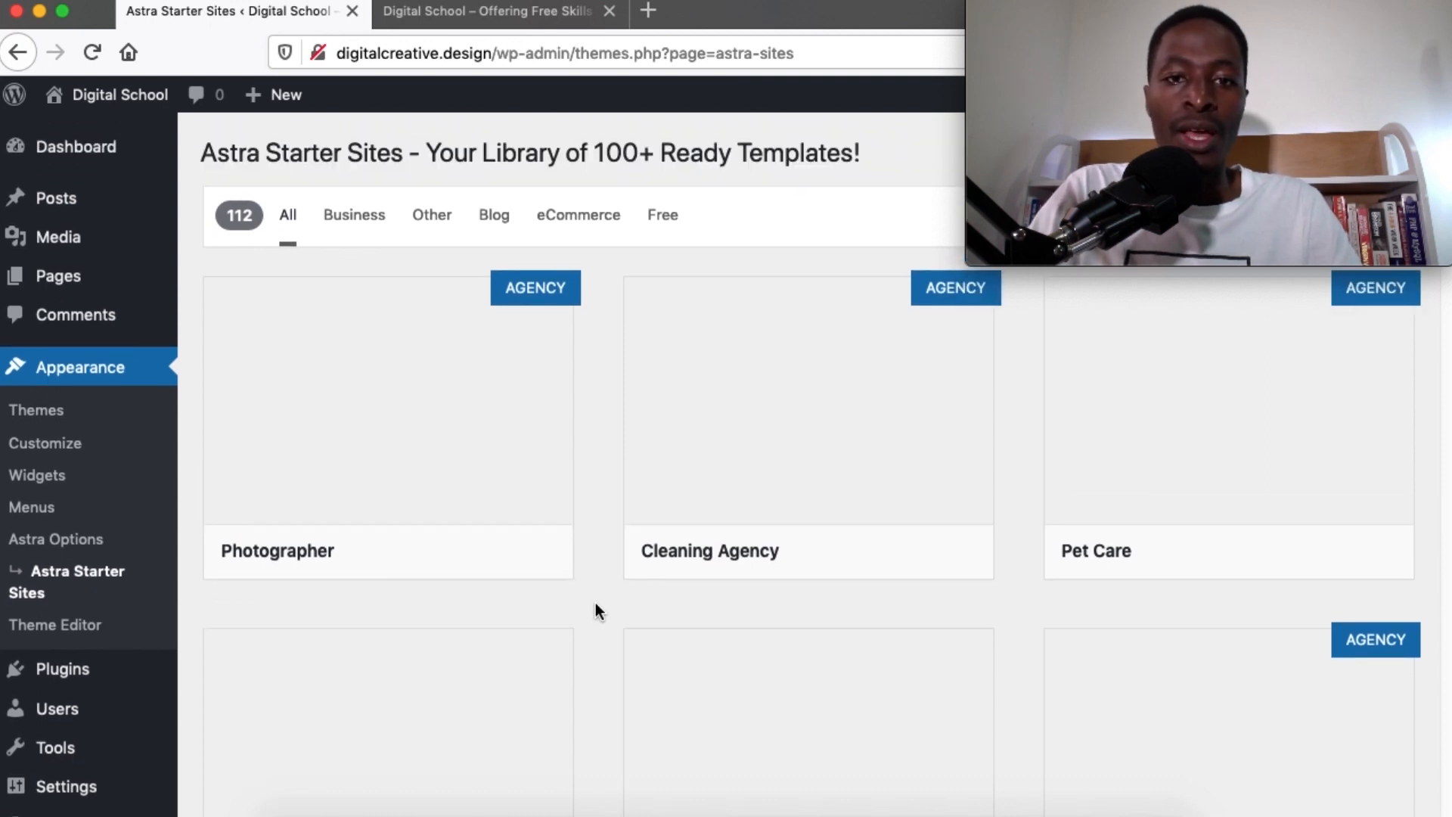
scroll(596, 611, down, 10)
scroll(596, 605, down, 10)
scroll(596, 605, up, 12)
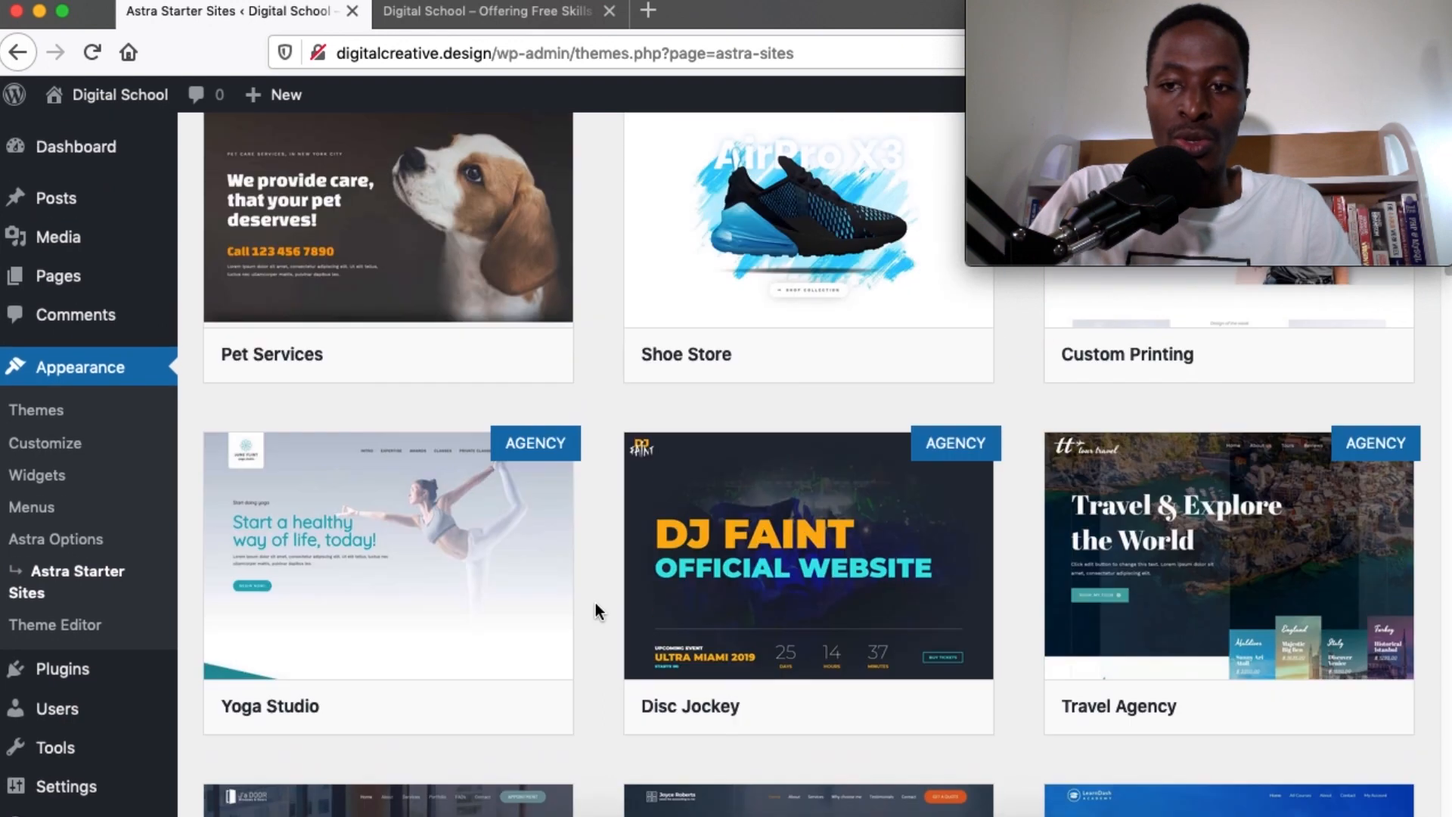
scroll(596, 609, up, 8)
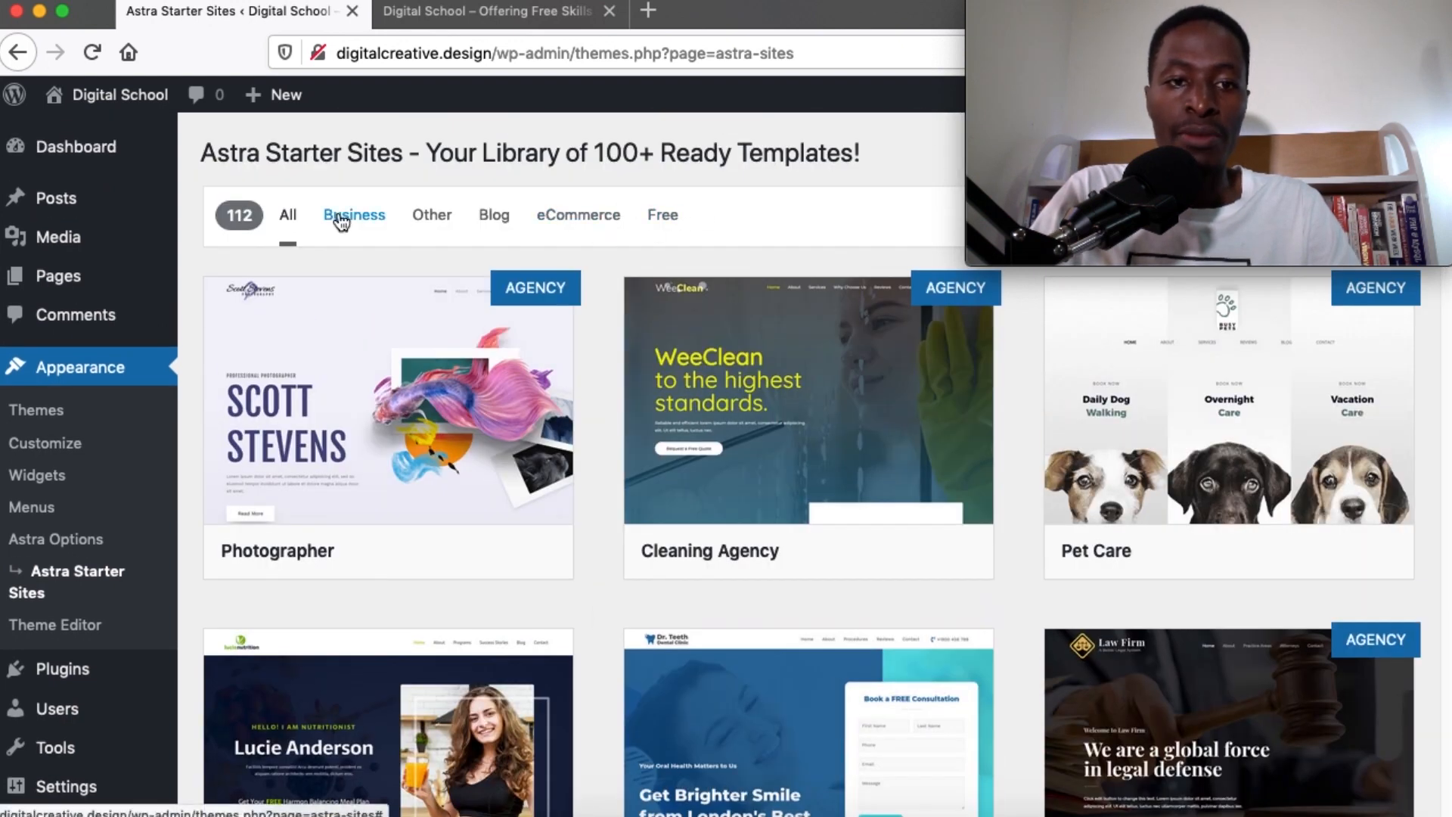
scroll(591, 598, down, 5)
scroll(591, 597, up, 4)
scroll(591, 597, down, 3)
scroll(591, 597, down, 15)
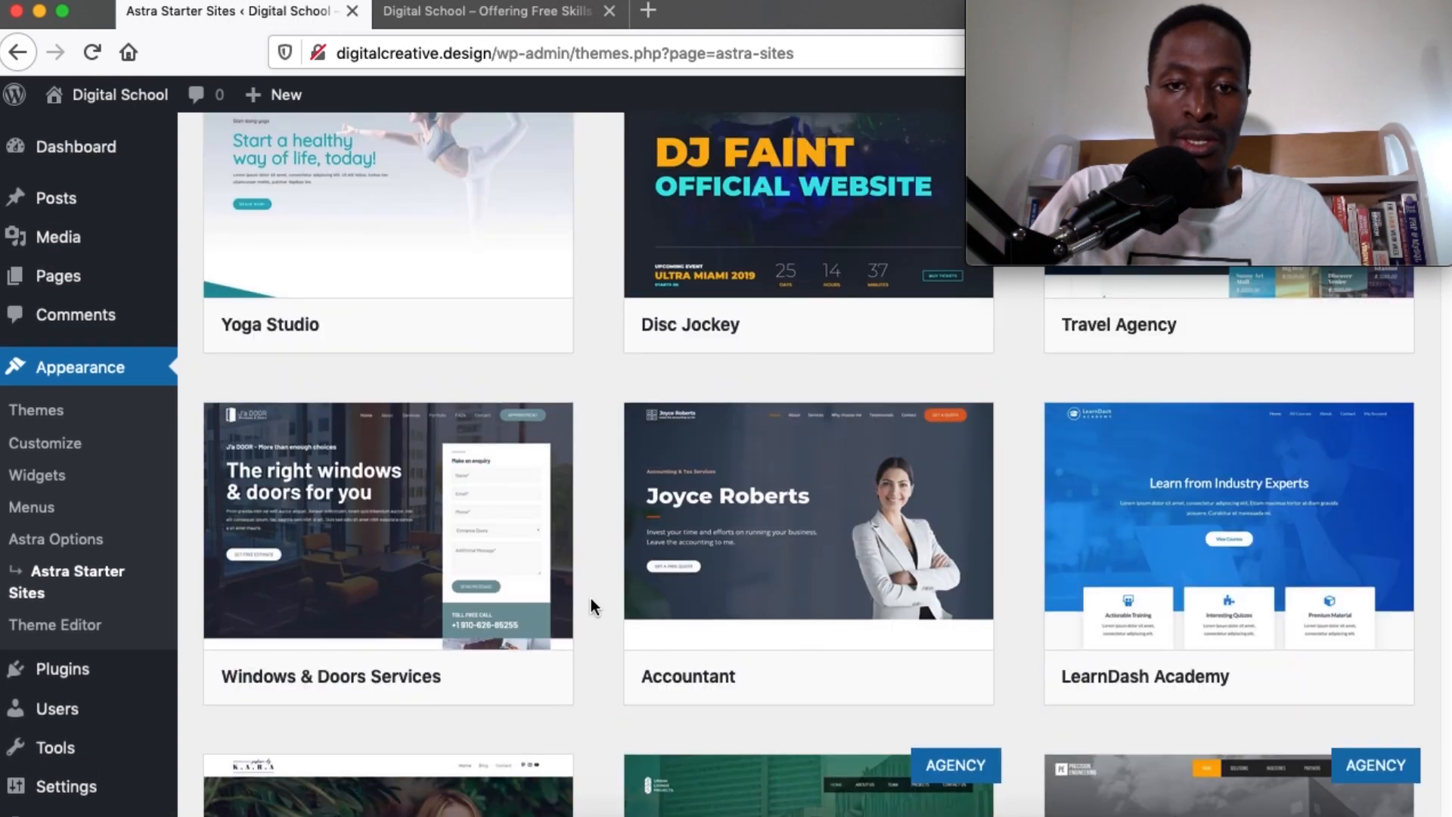
scroll(593, 605, up, 1)
mouse_move(938, 711)
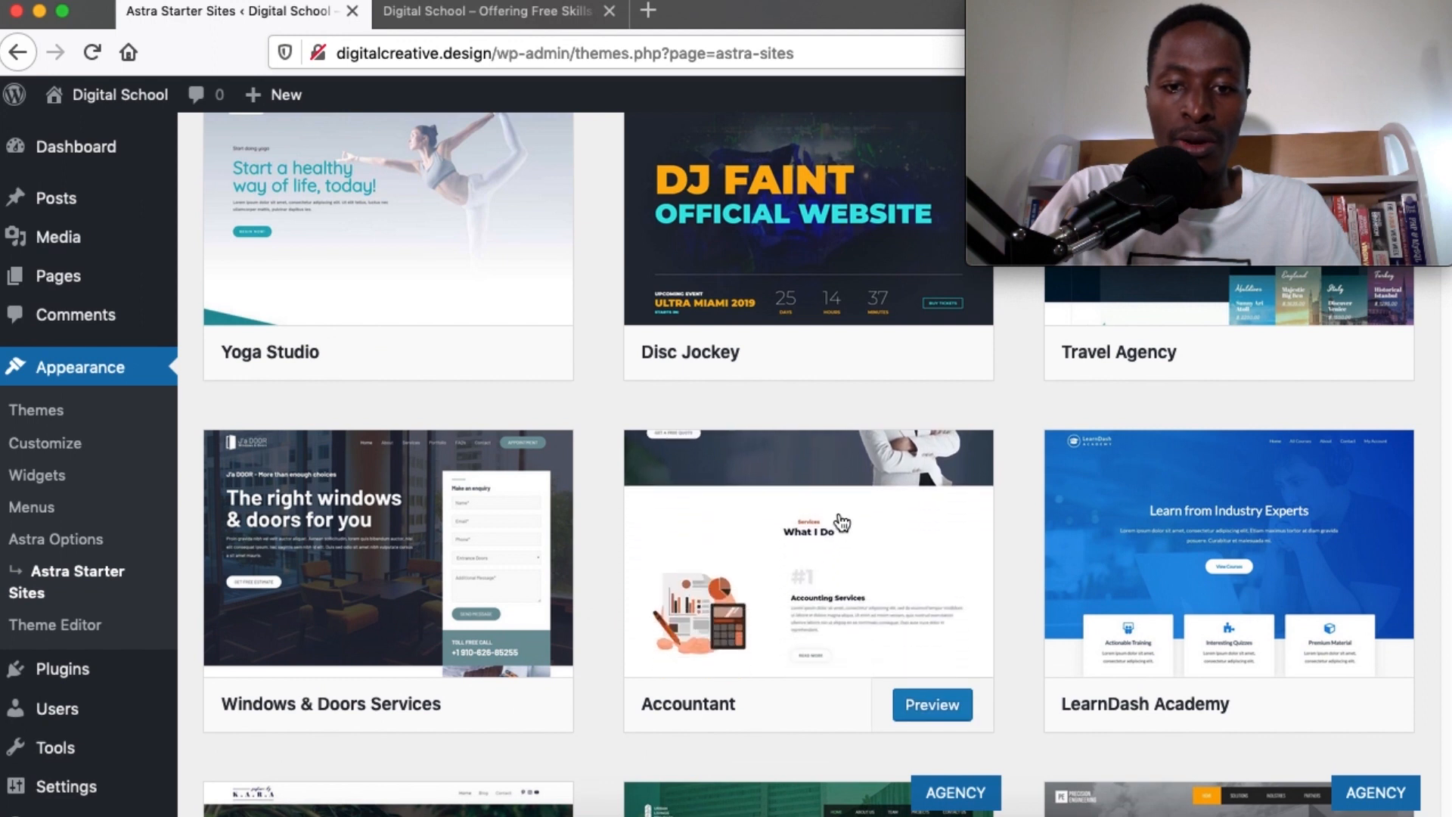
Preview the Accountant starter site and scroll through its import options
click(937, 706)
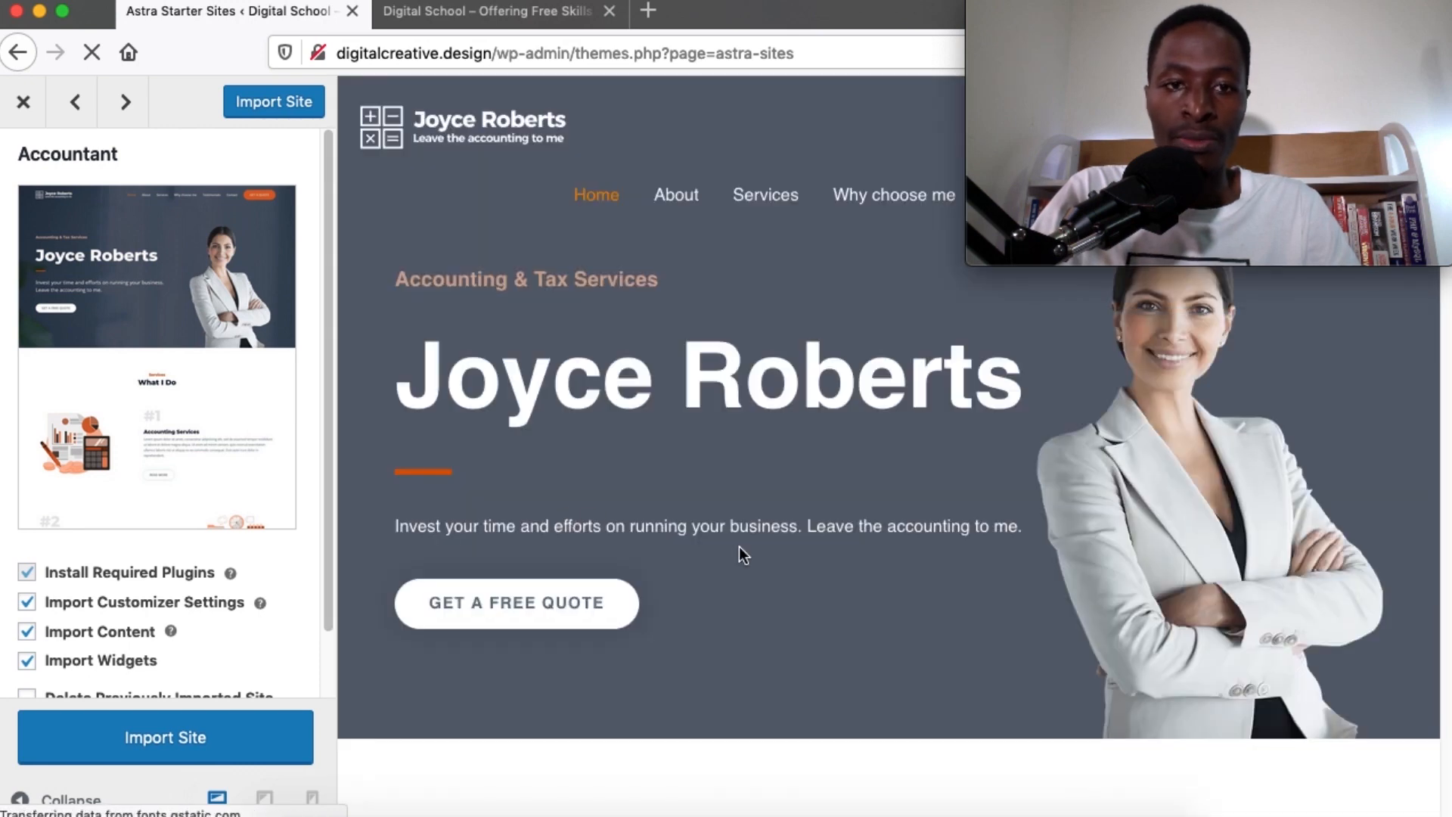
scroll(738, 546, down, 8)
scroll(738, 546, down, 19)
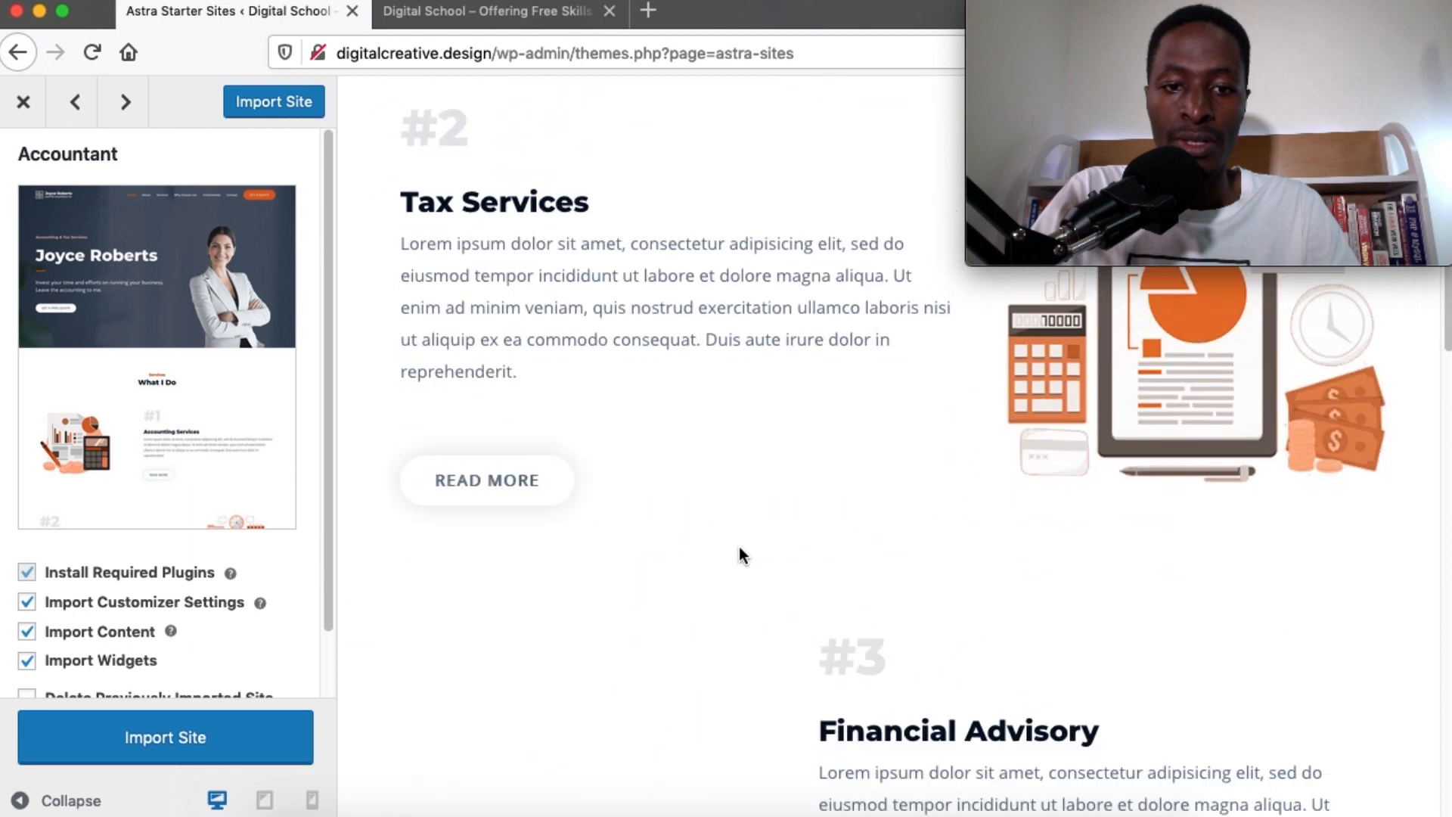
scroll(739, 547, down, 20)
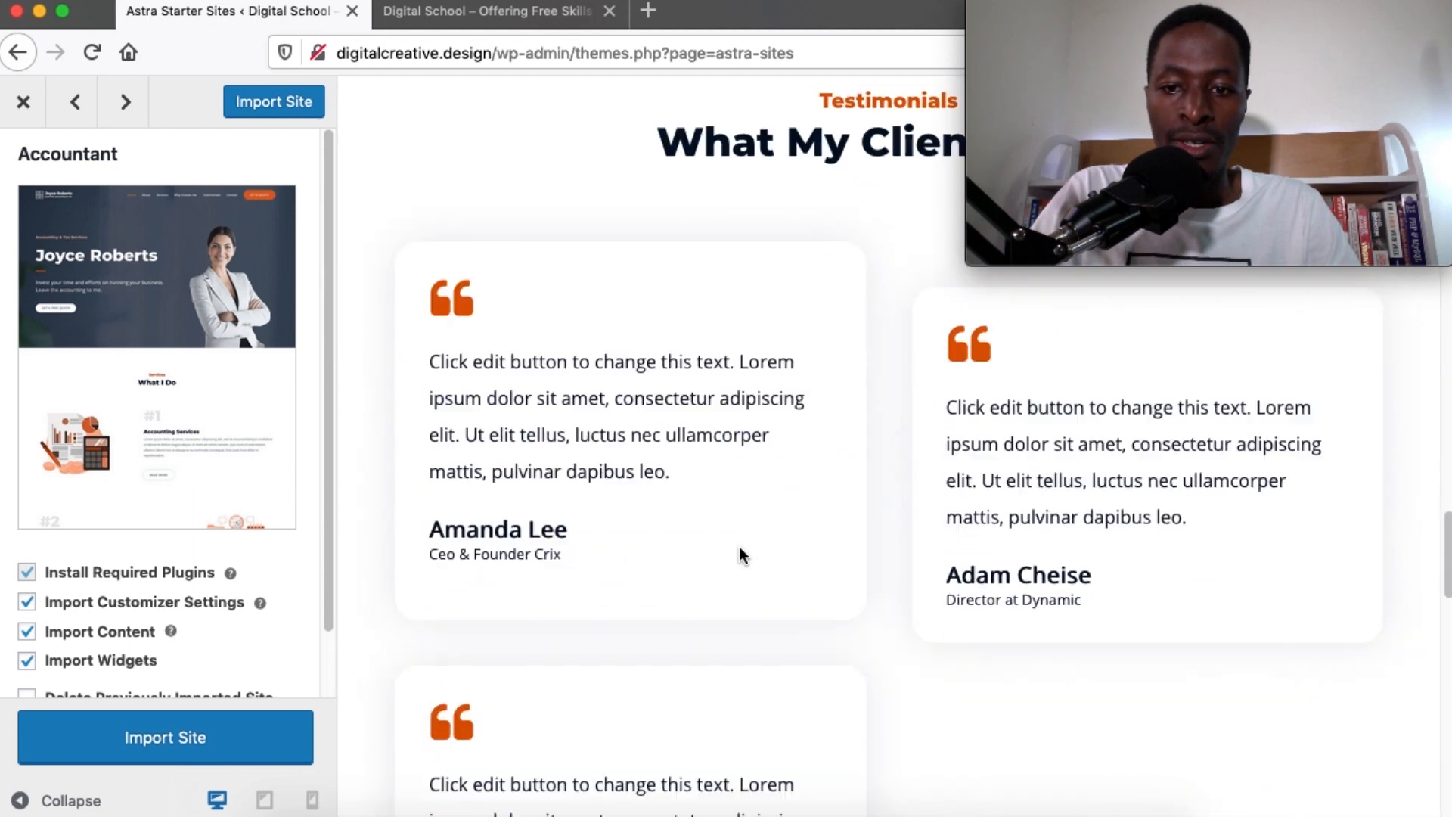
scroll(738, 546, down, 1)
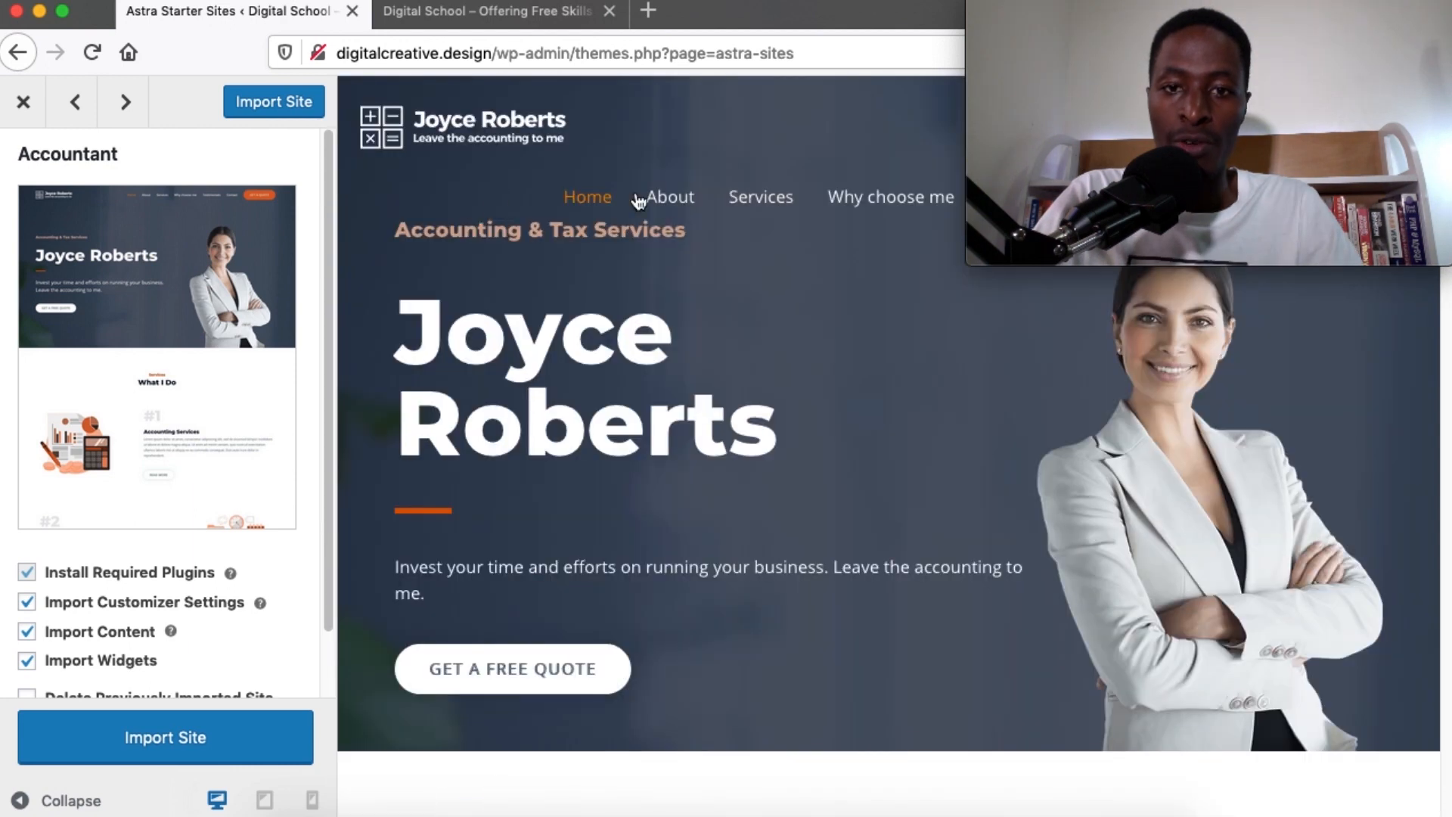
scroll(775, 522, down, 4)
scroll(92, 684, down, 1)
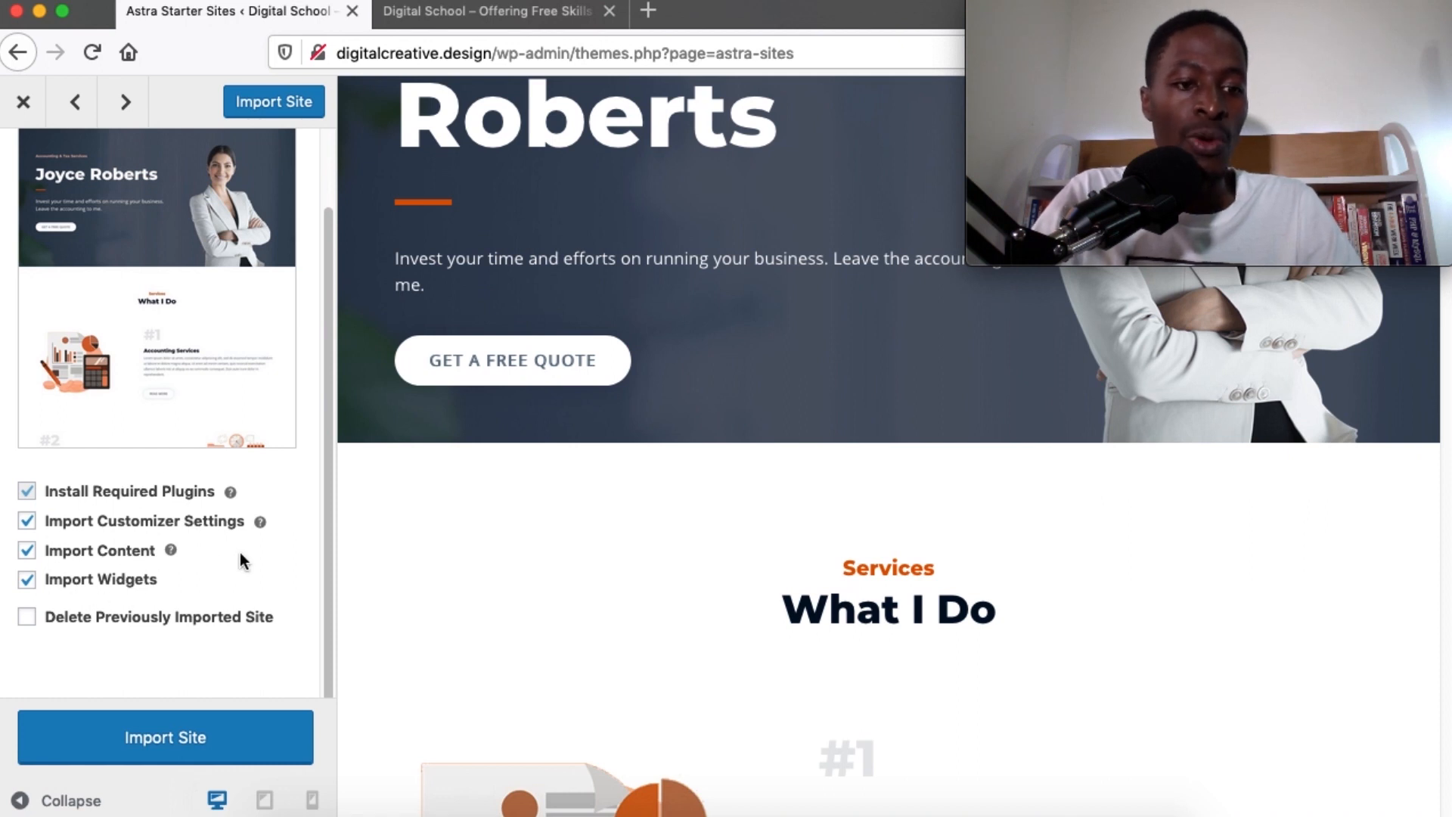
scroll(240, 556, up, 2)
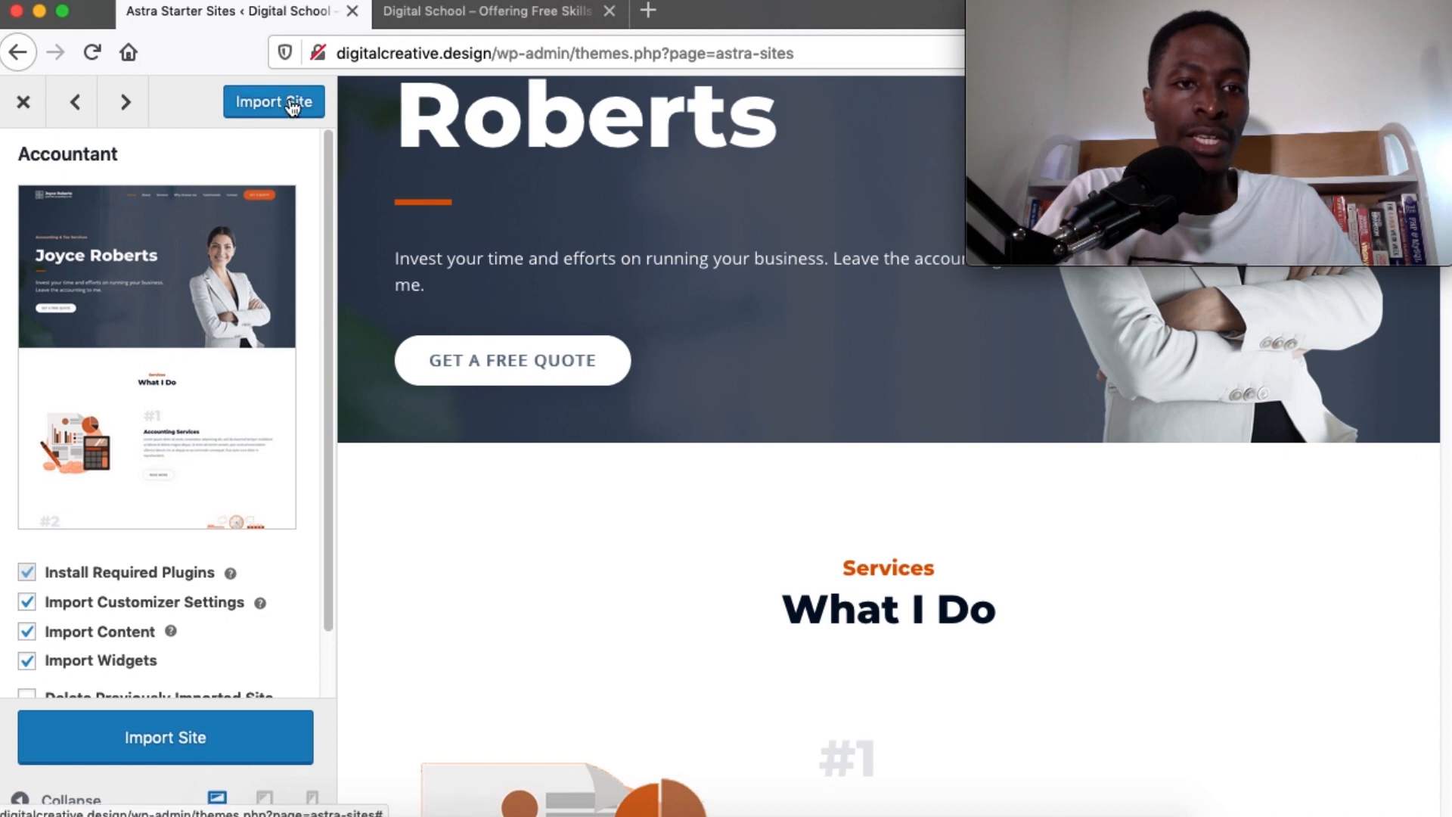
Import the Accountant starter site and view the resulting live site
click(124, 754)
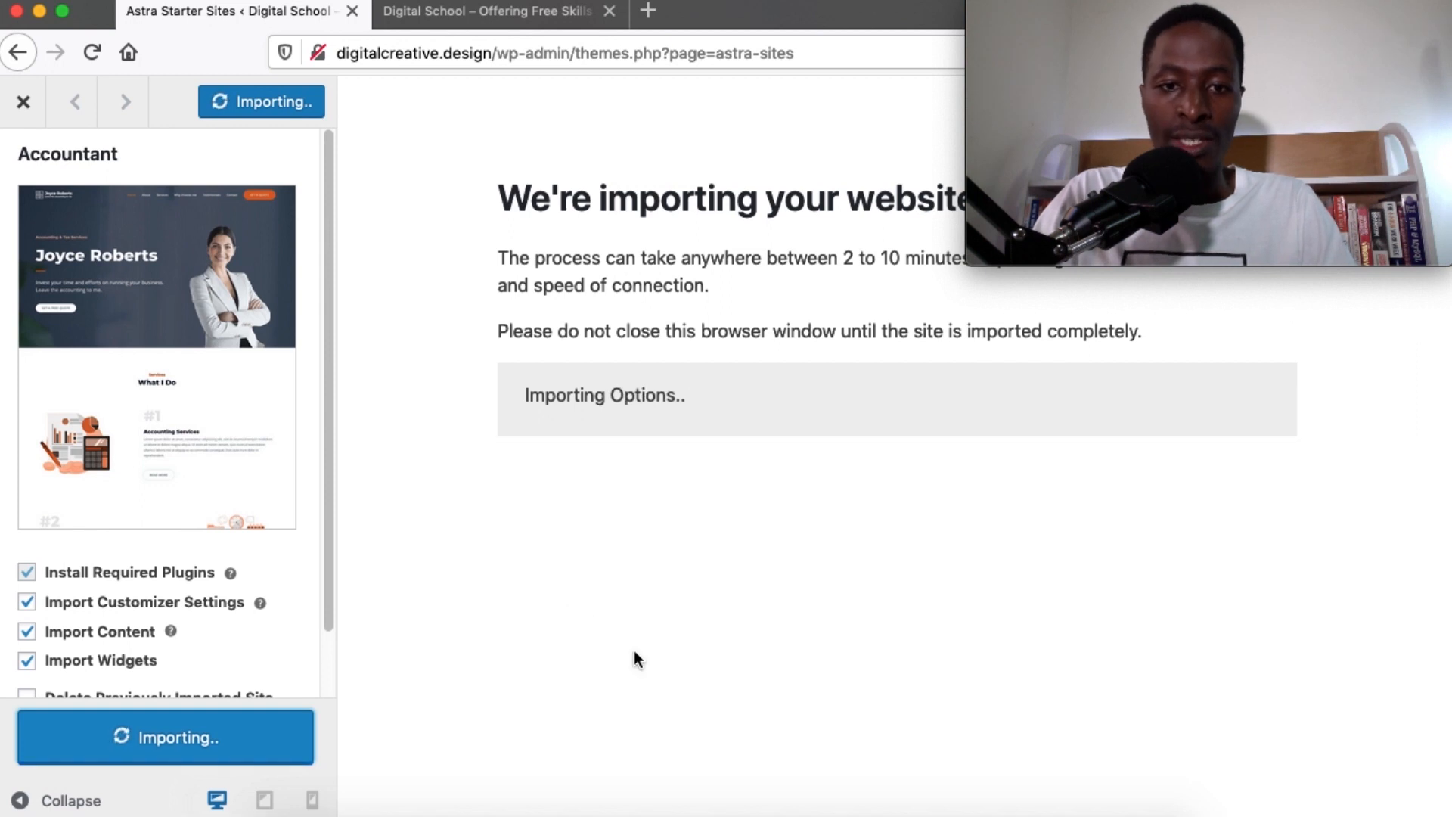
click(571, 422)
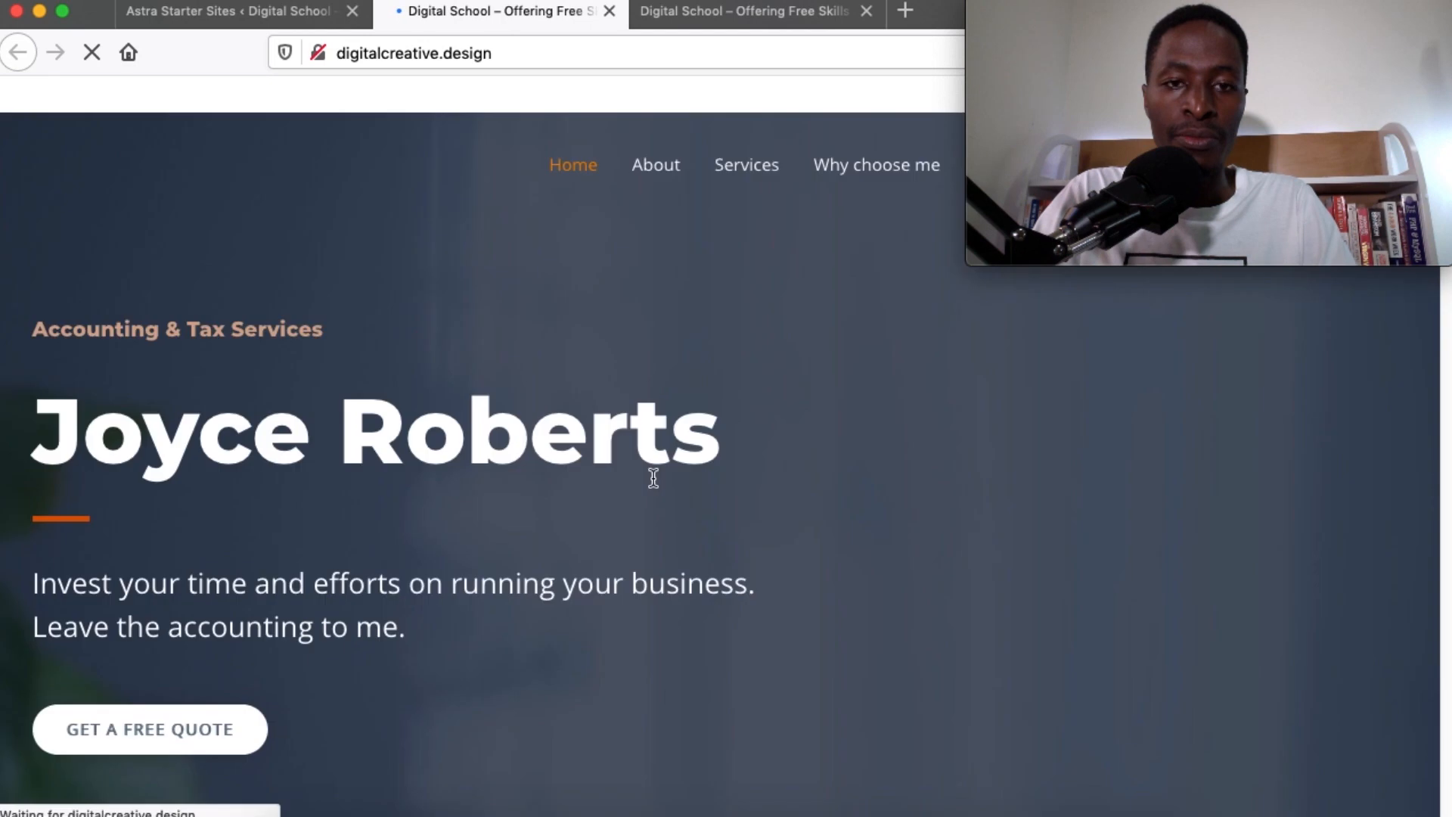
Scroll through the imported homepage and compare it with the other open site tab
scroll(653, 478, down, 20)
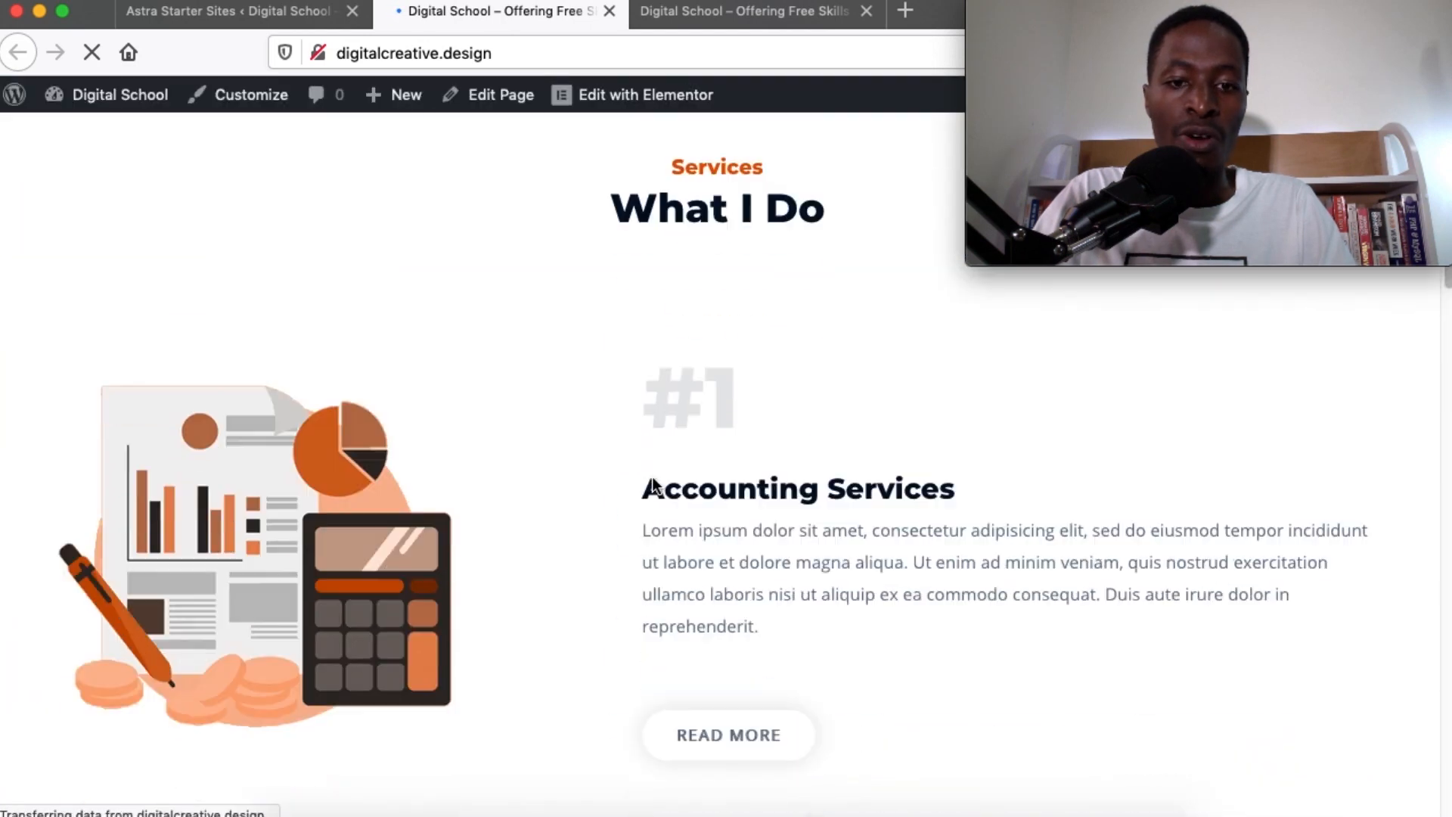
scroll(653, 477, down, 10)
scroll(653, 476, up, 20)
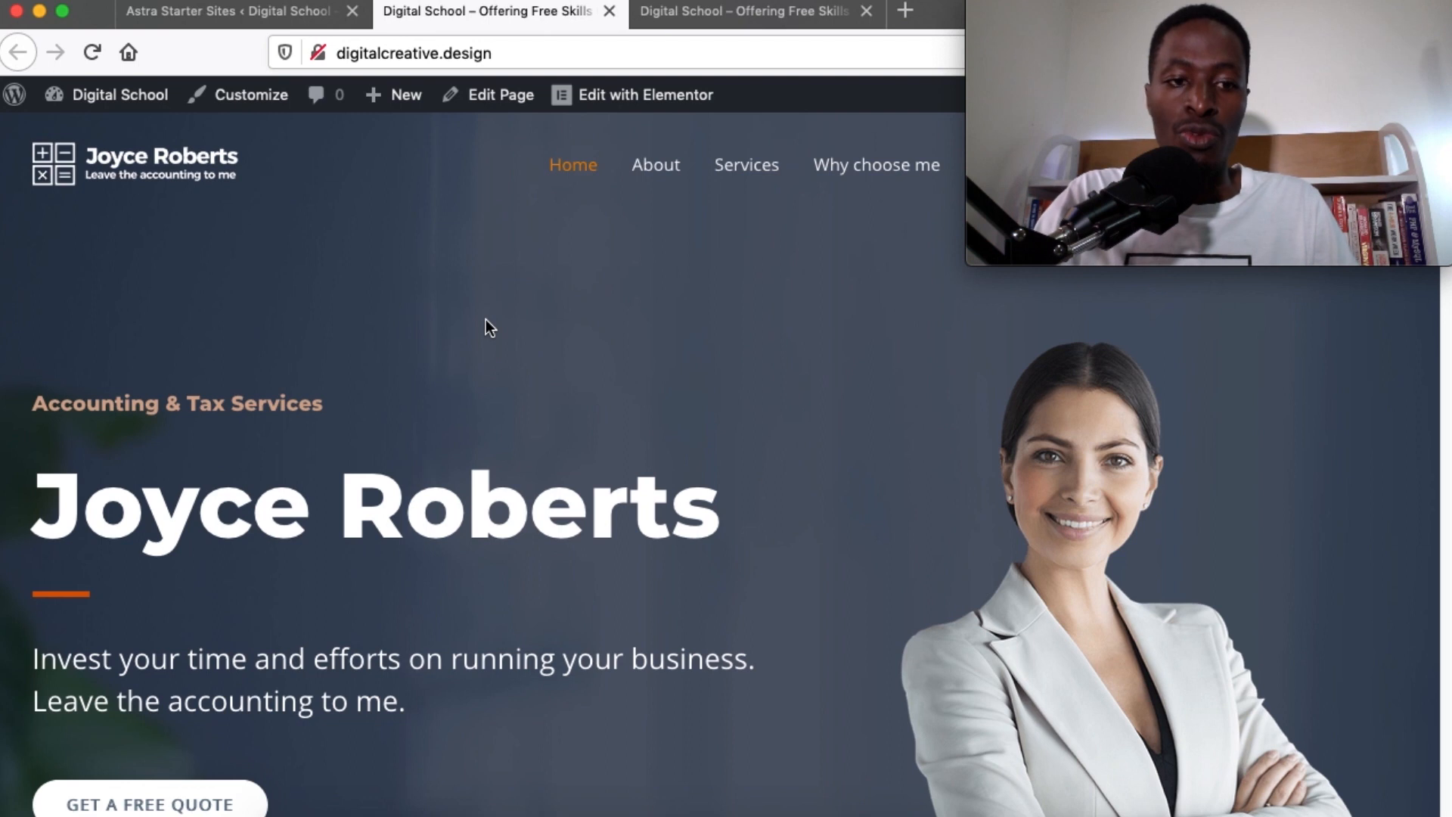
scroll(486, 319, down, 20)
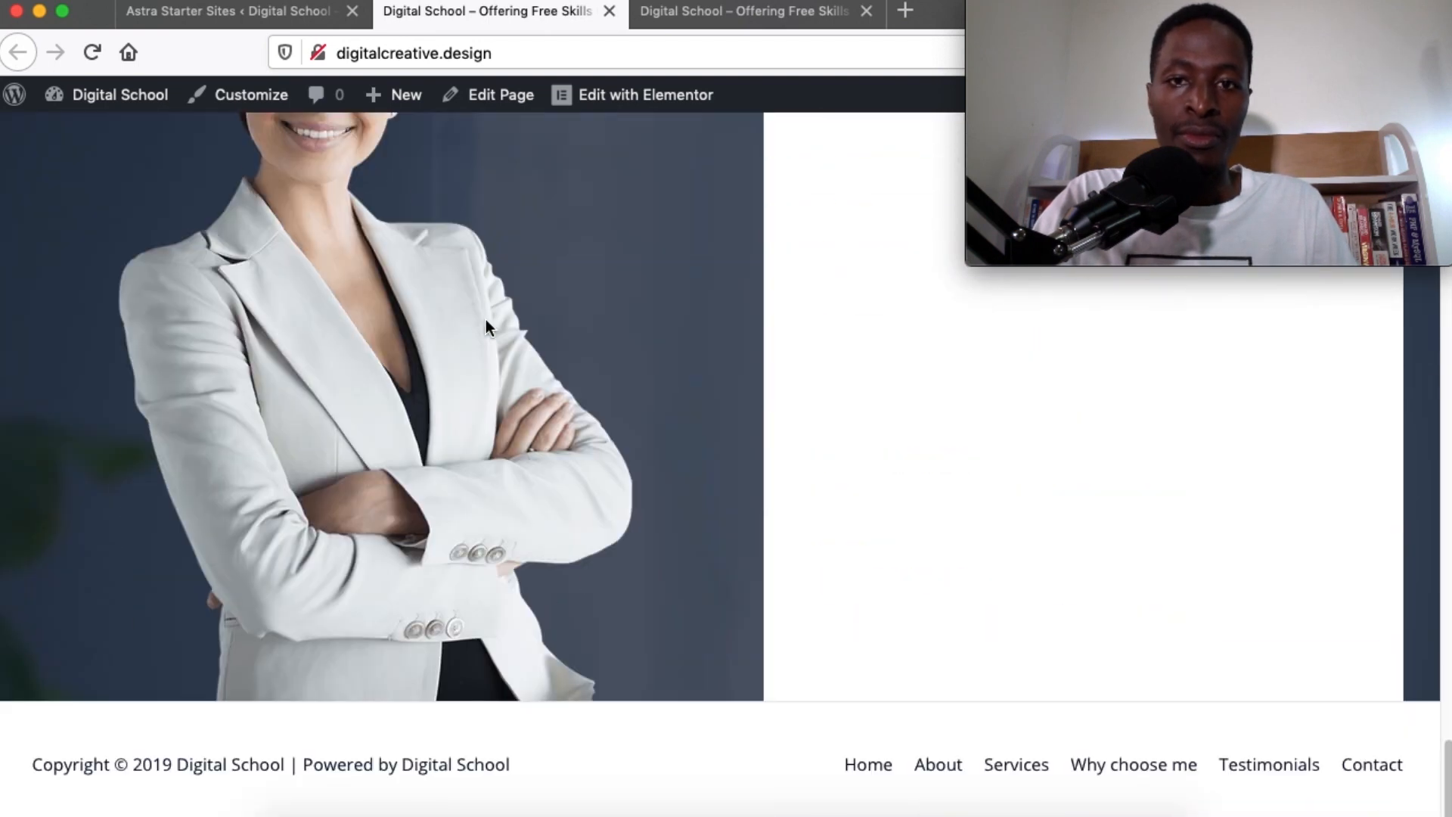
scroll(485, 326, up, 10)
click(701, 11)
scroll(586, 444, down, 10)
scroll(586, 443, up, 10)
click(488, 11)
scroll(657, 399, up, 5)
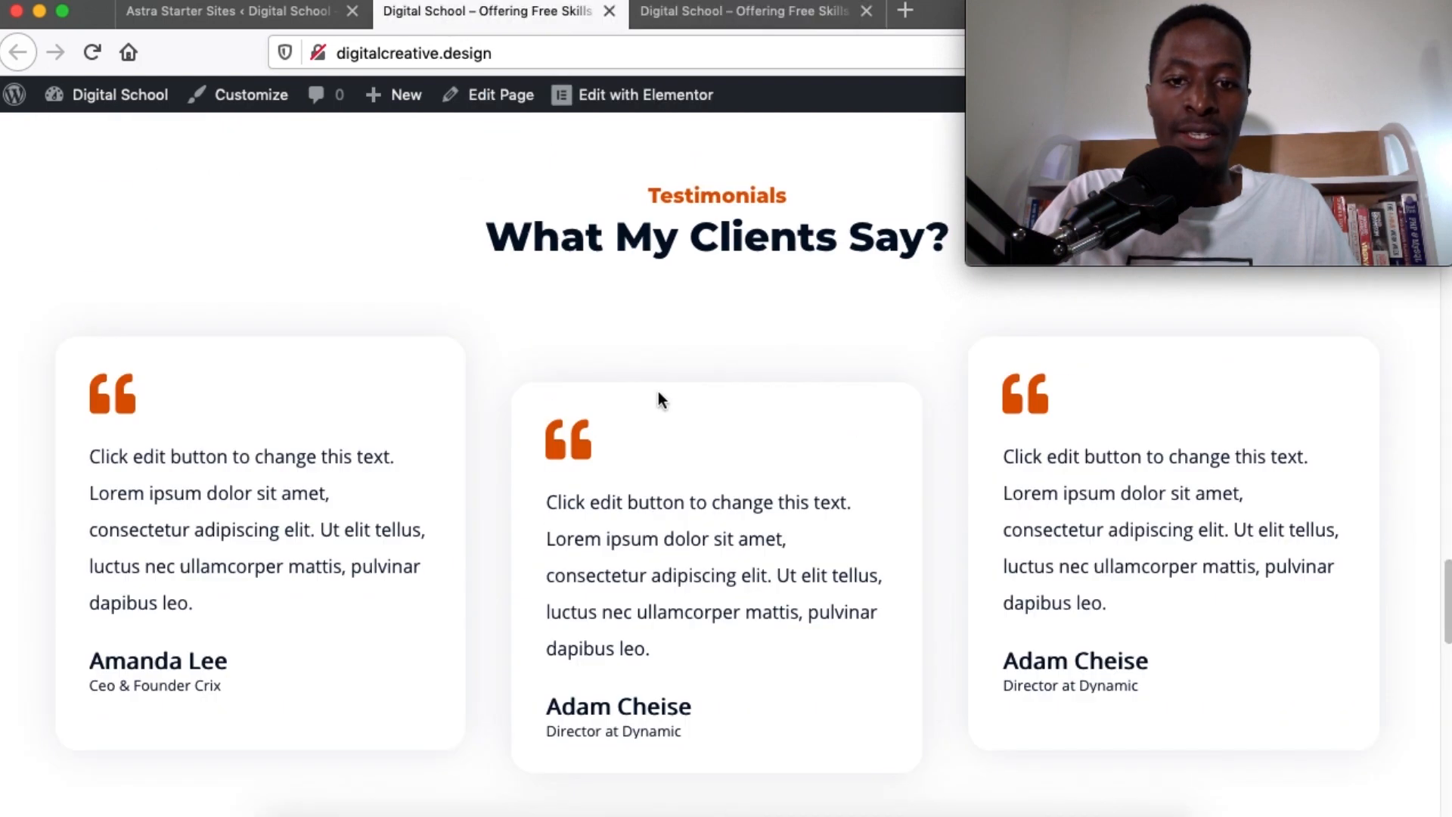
scroll(658, 393, up, 10)
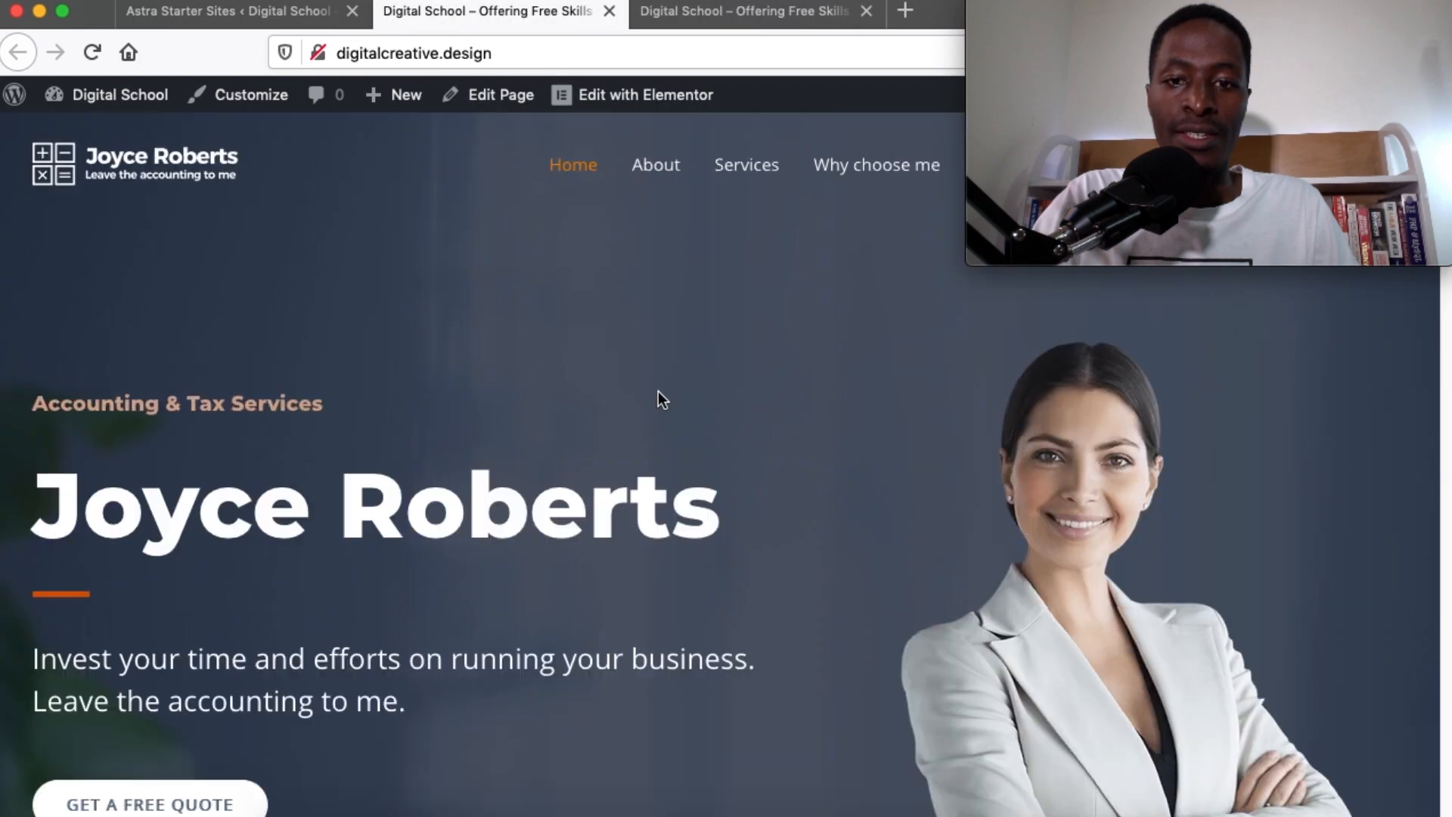
Browse the imported site's About and Services pages
click(650, 167)
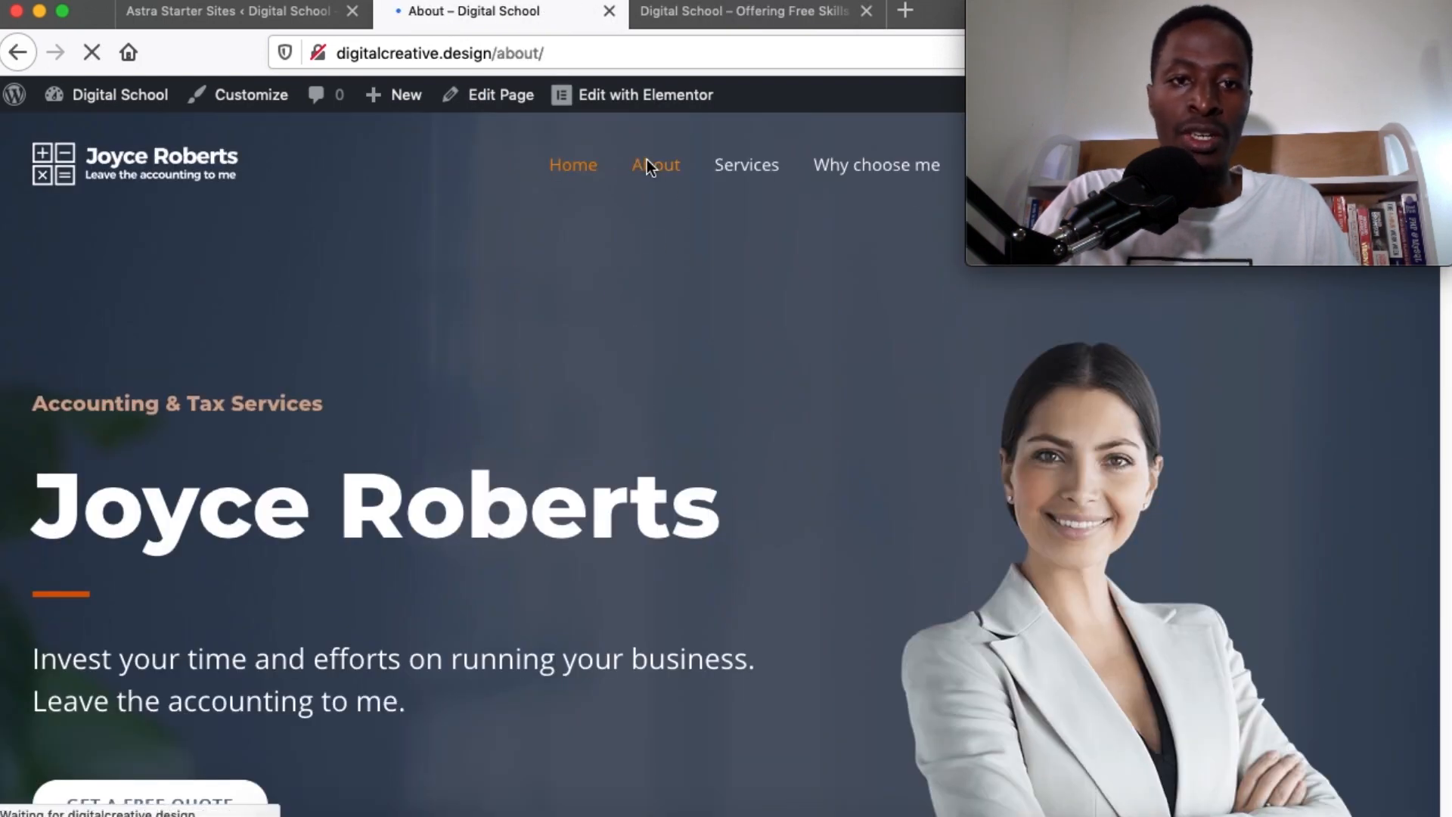
scroll(831, 529, down, 10)
scroll(832, 527, down, 15)
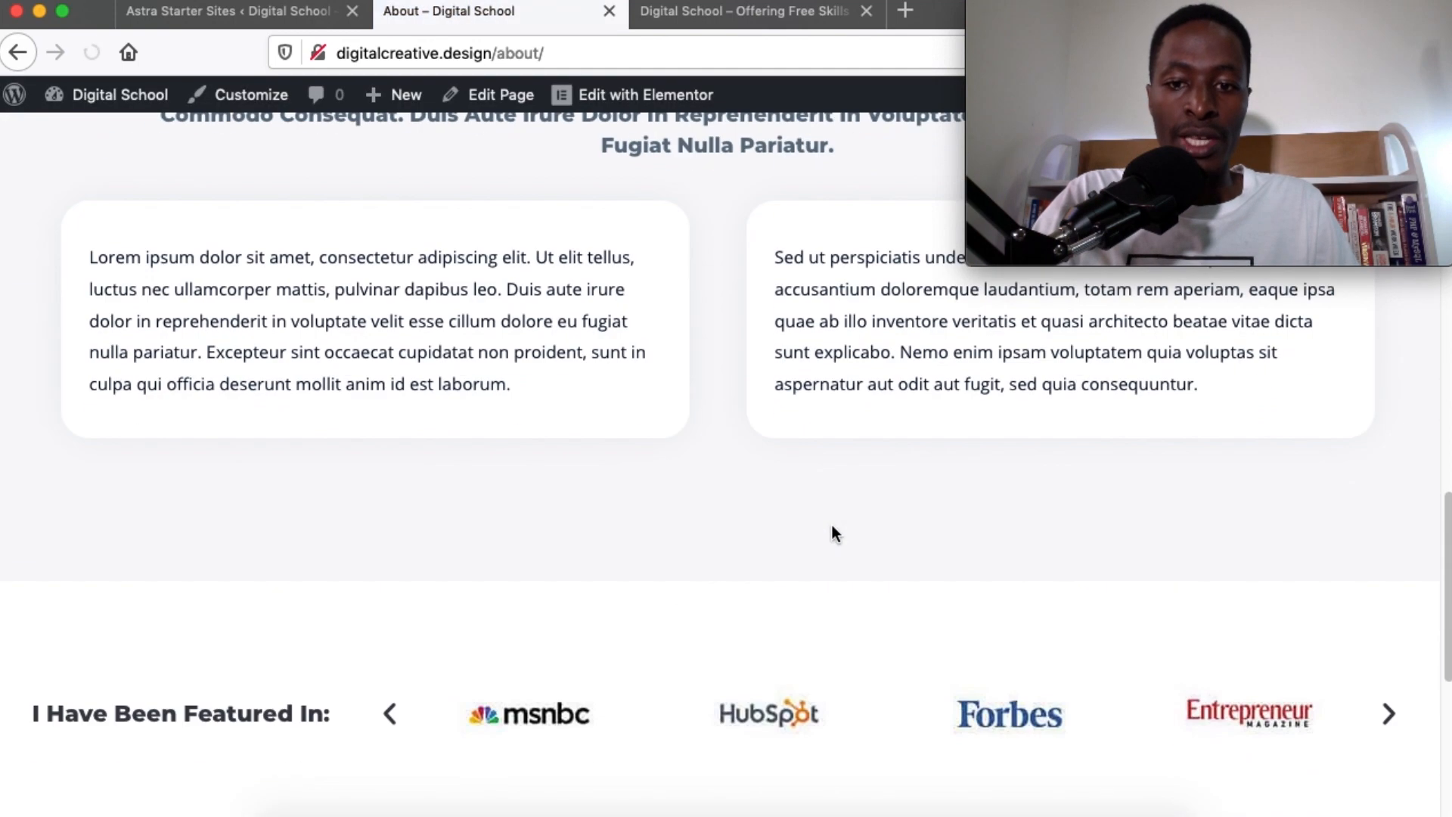
scroll(832, 525, up, 20)
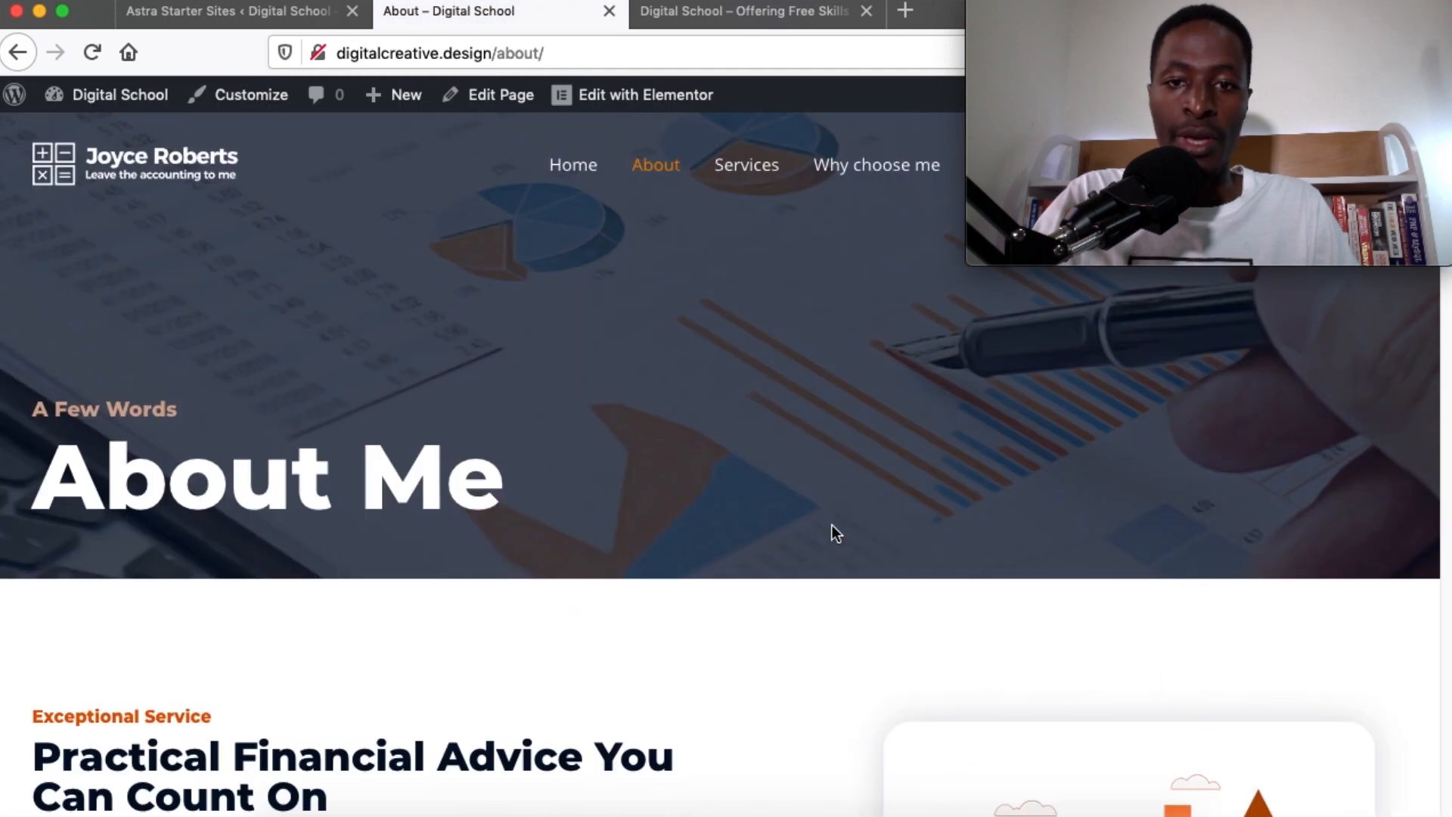
click(748, 168)
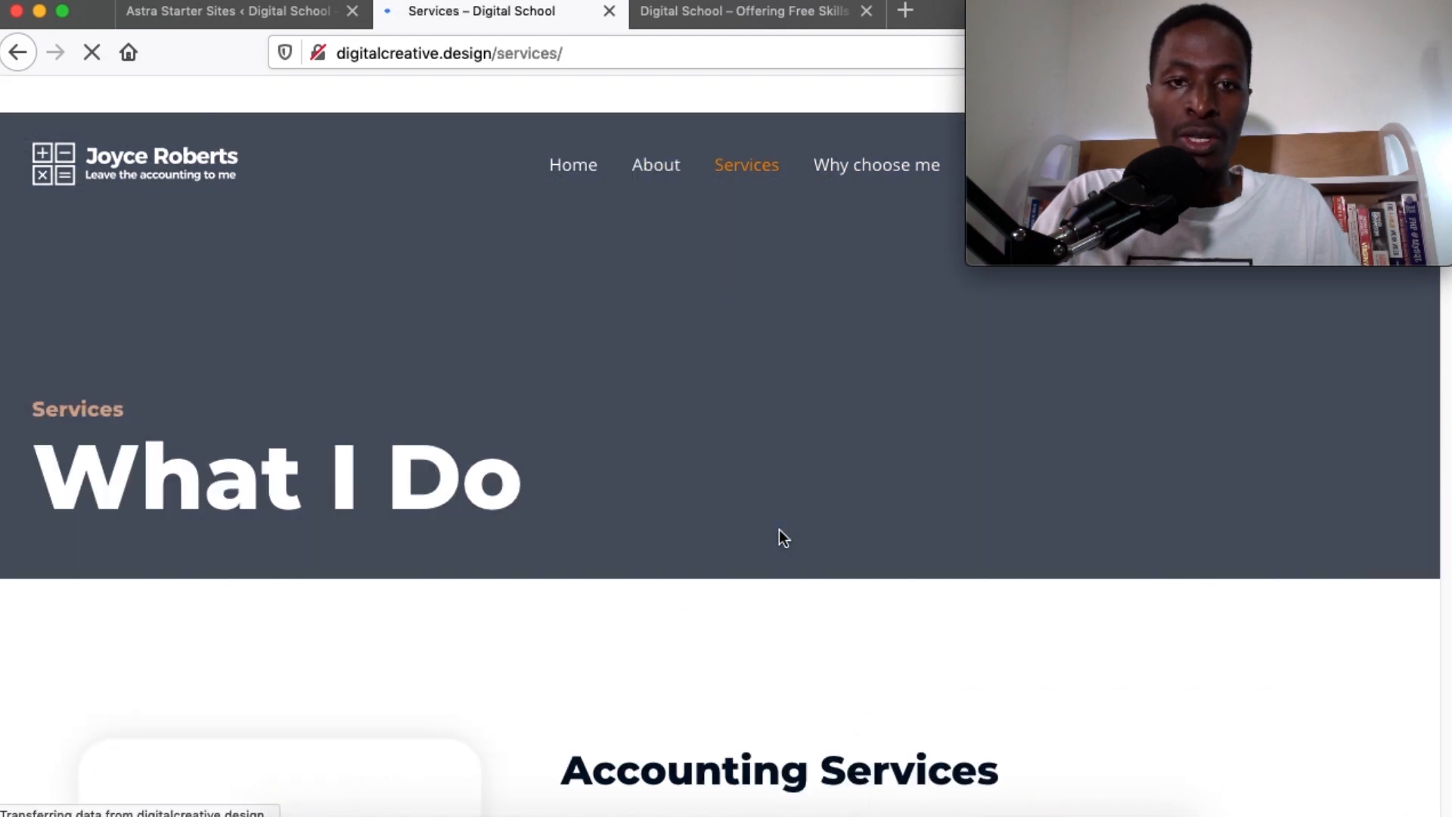
scroll(781, 536, down, 5)
scroll(779, 529, down, 15)
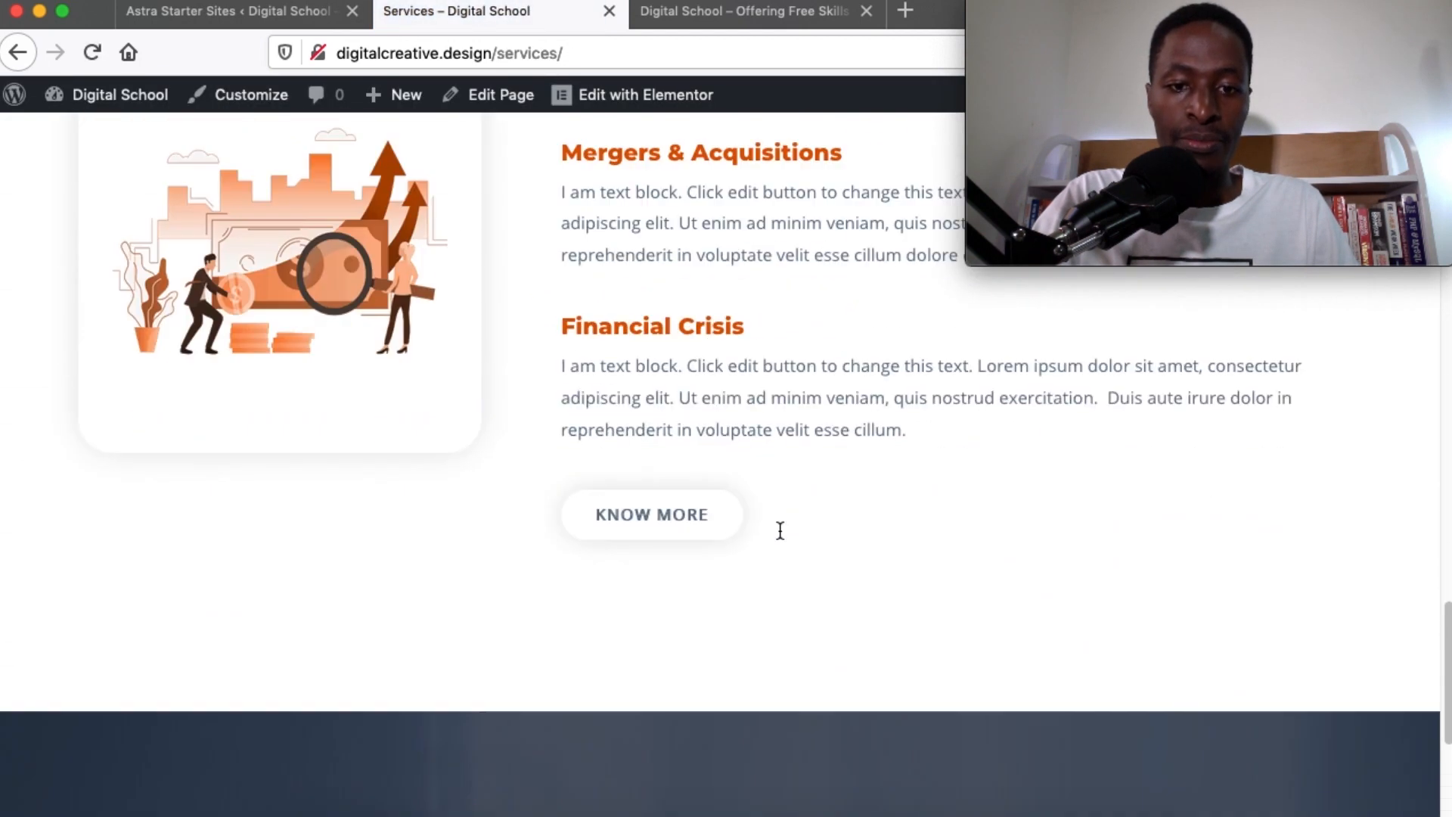
scroll(779, 530, up, 20)
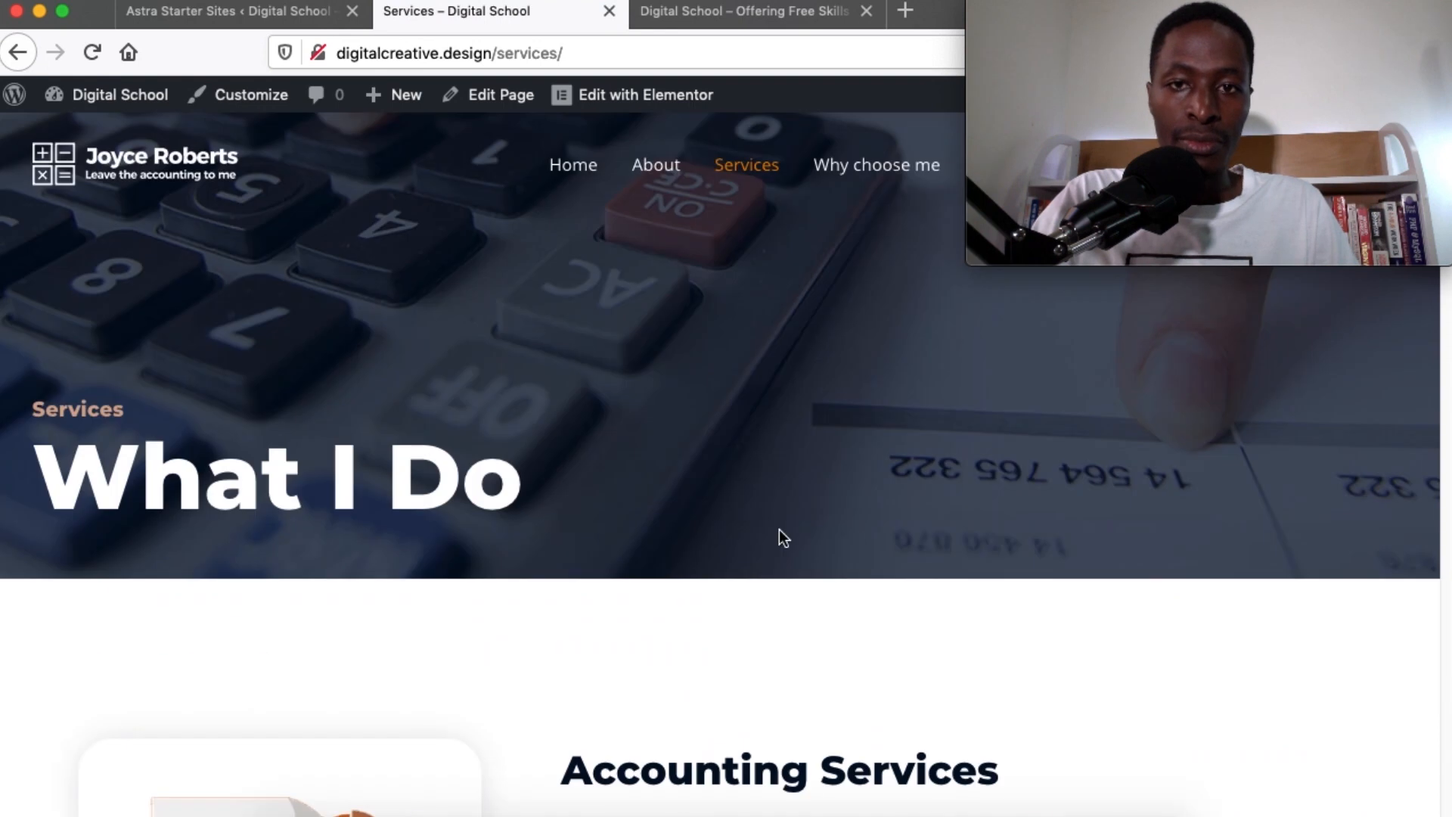
Check the Hello world blog and import-result tabs, then return to the Services page
click(687, 25)
click(244, 9)
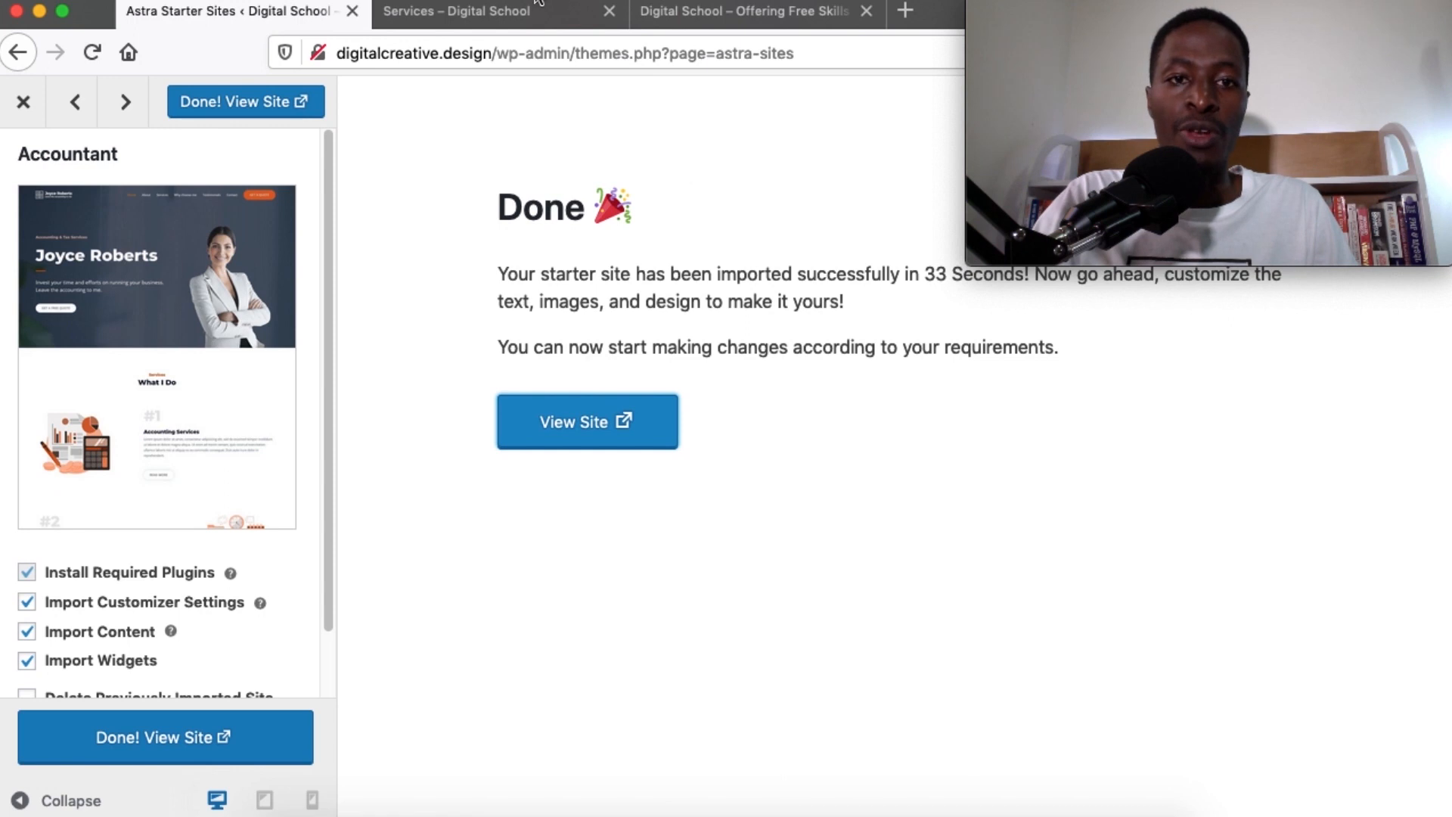
click(457, 11)
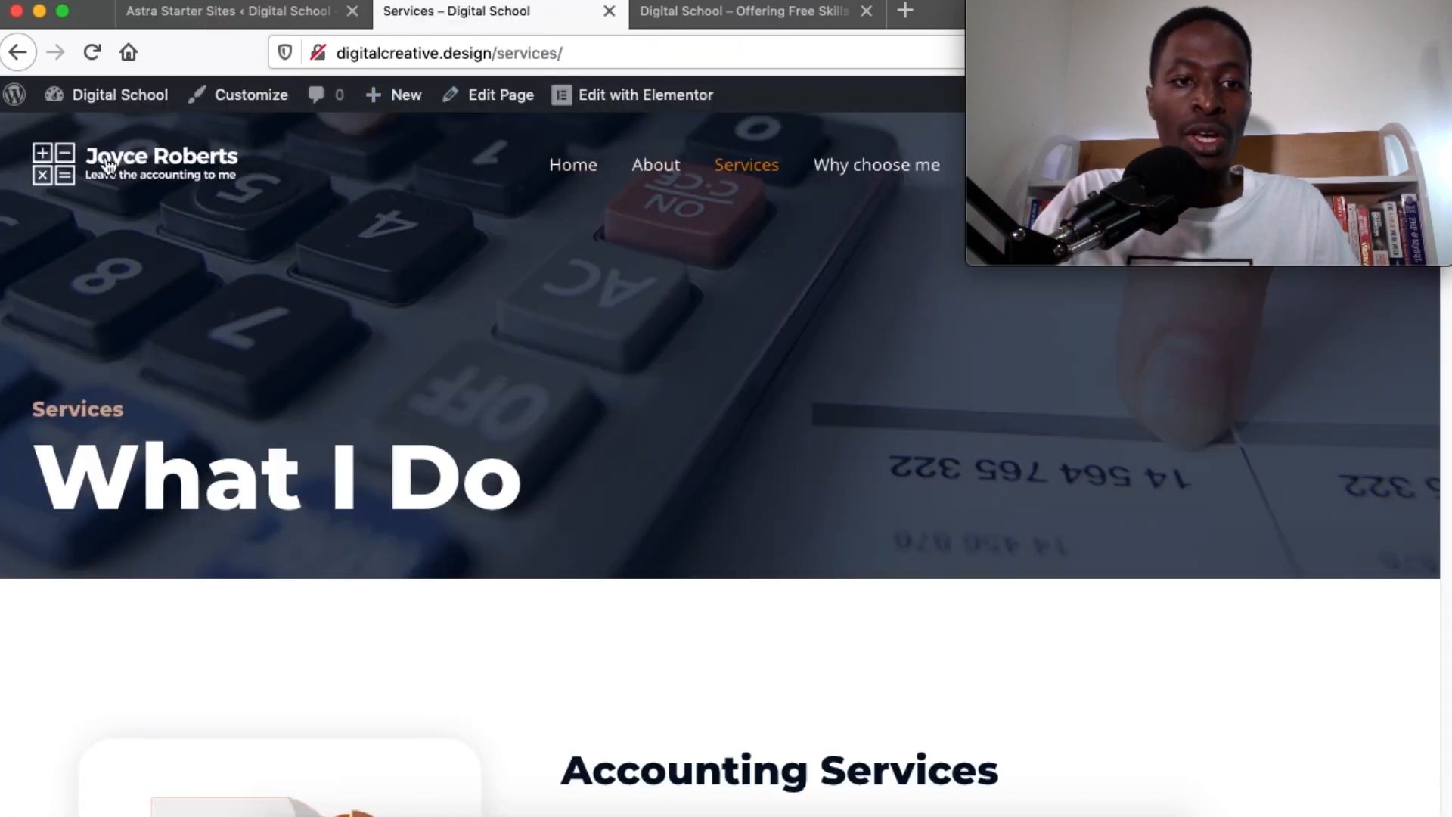
scroll(639, 480, down, 20)
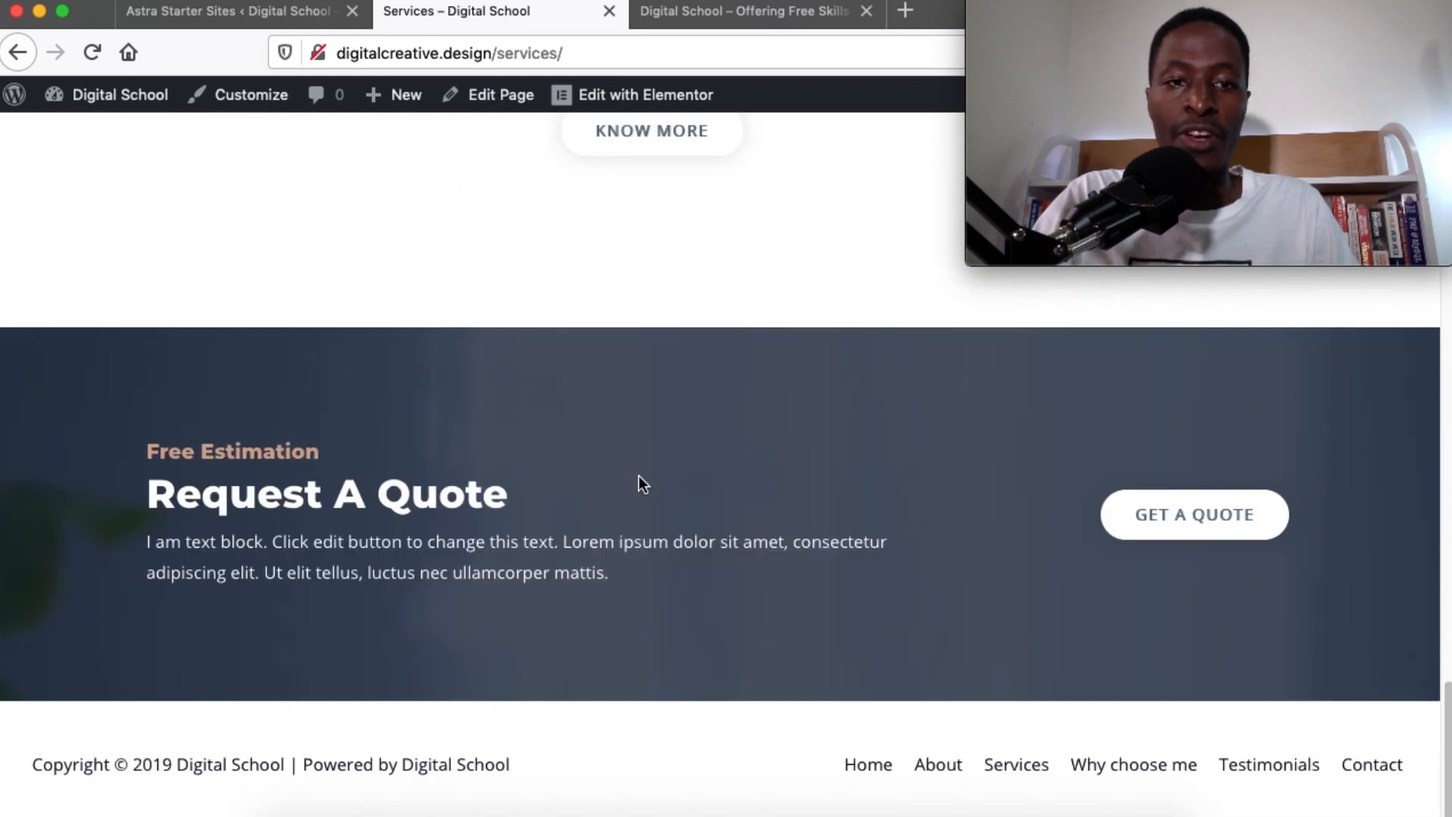
scroll(638, 475, up, 20)
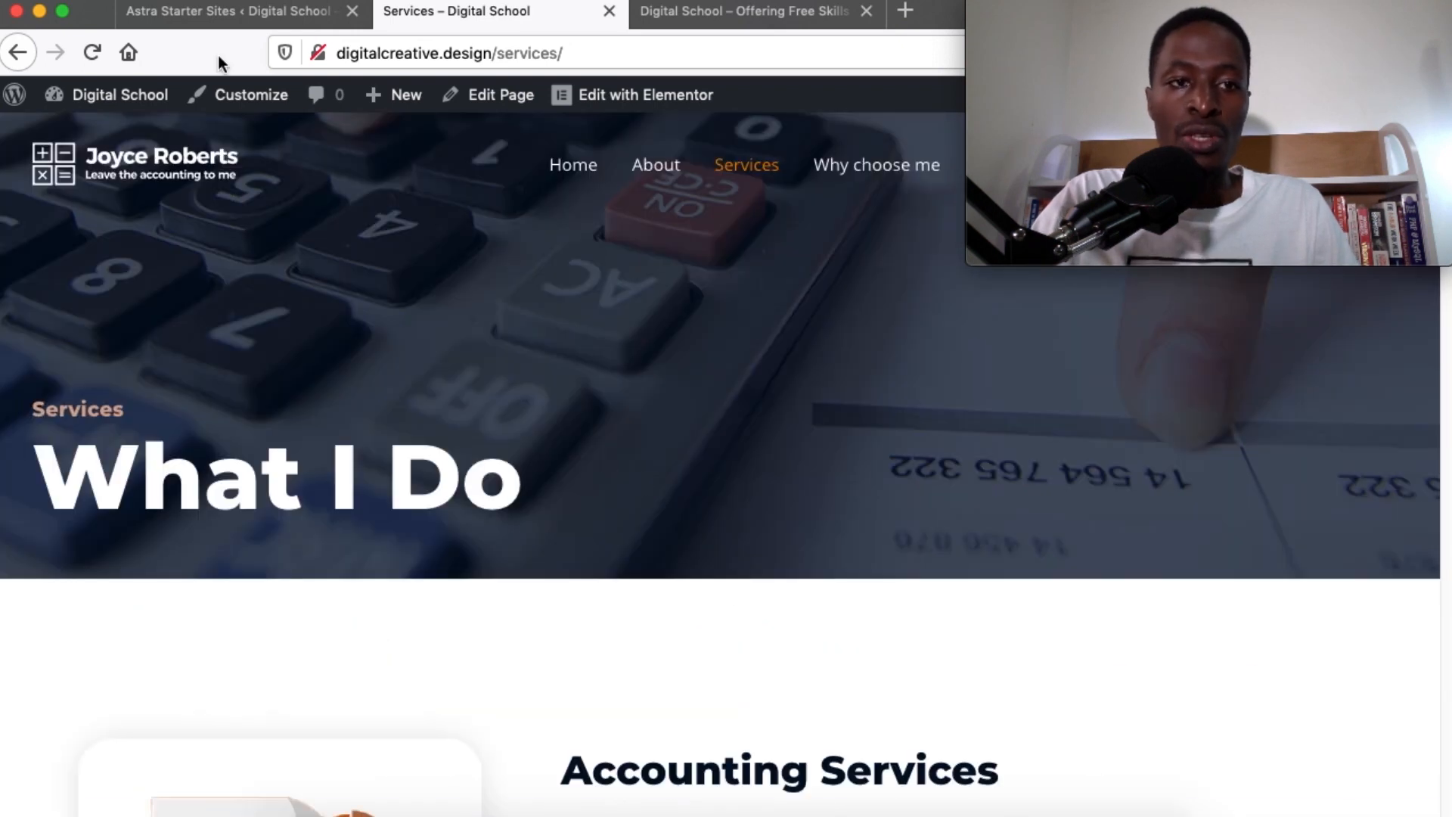
Close the Astra Starter Sites import Done panel to return to the admin
click(175, 13)
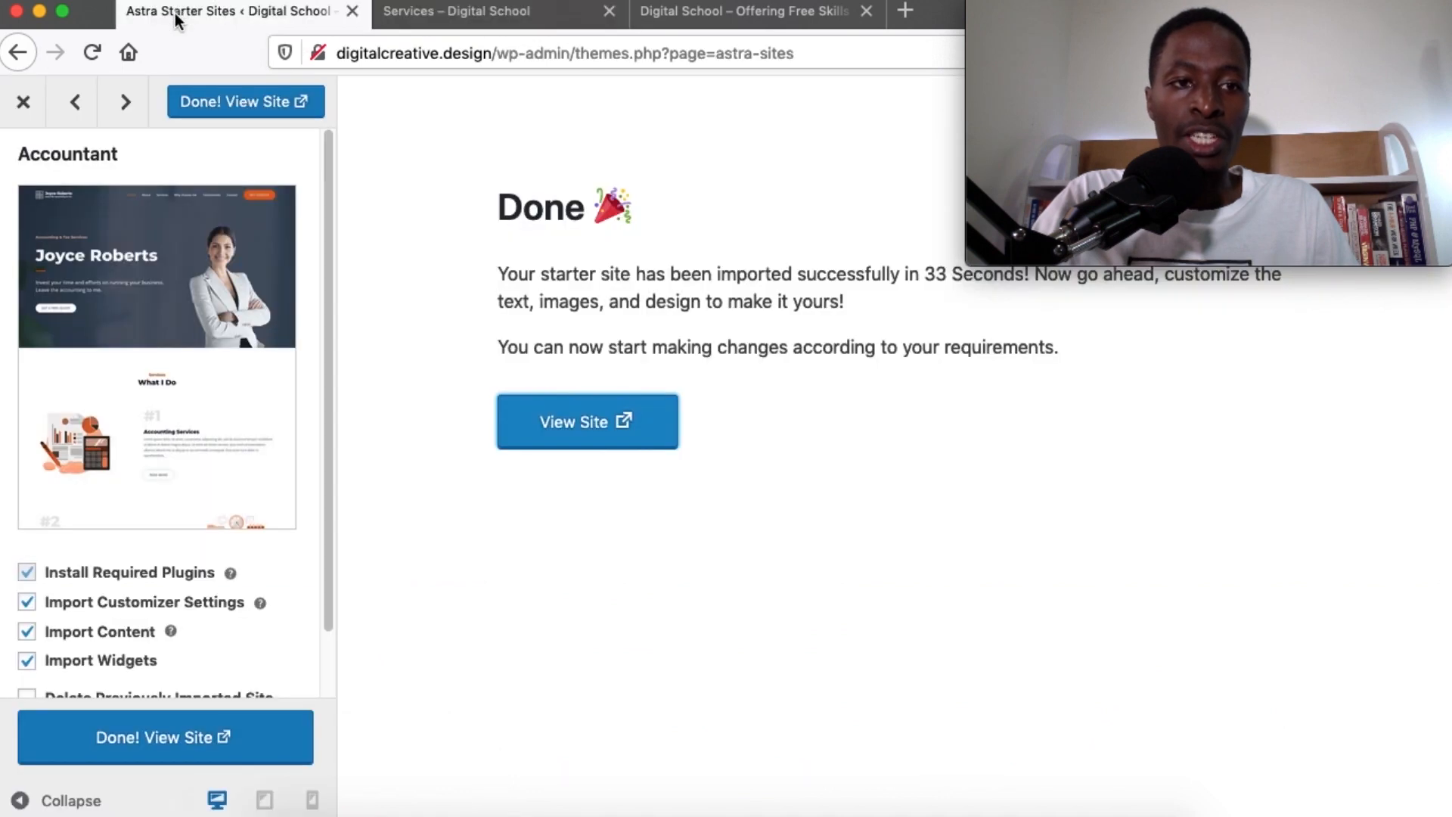
click(23, 101)
scroll(512, 372, up, 15)
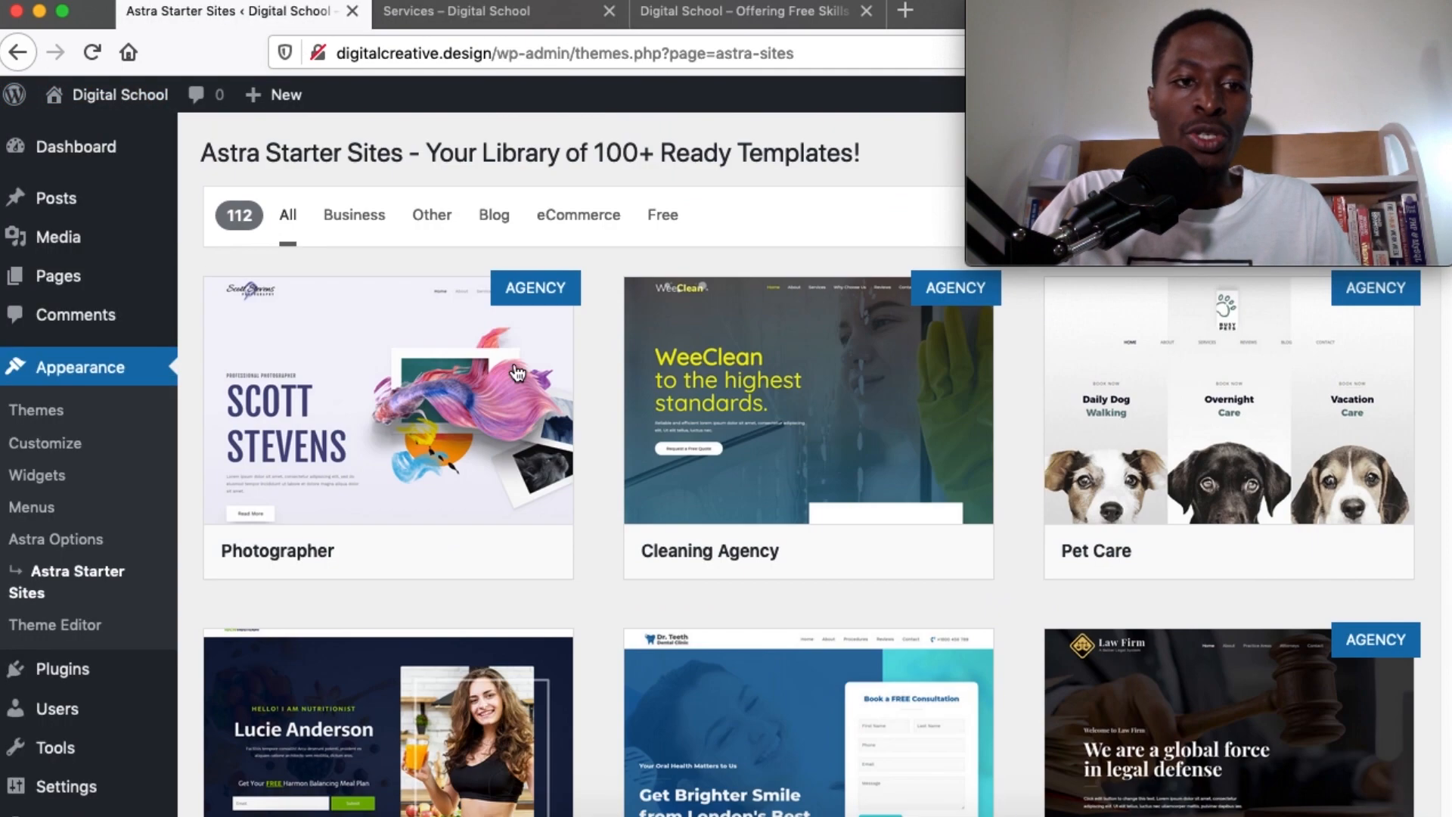
scroll(507, 374, down, 1)
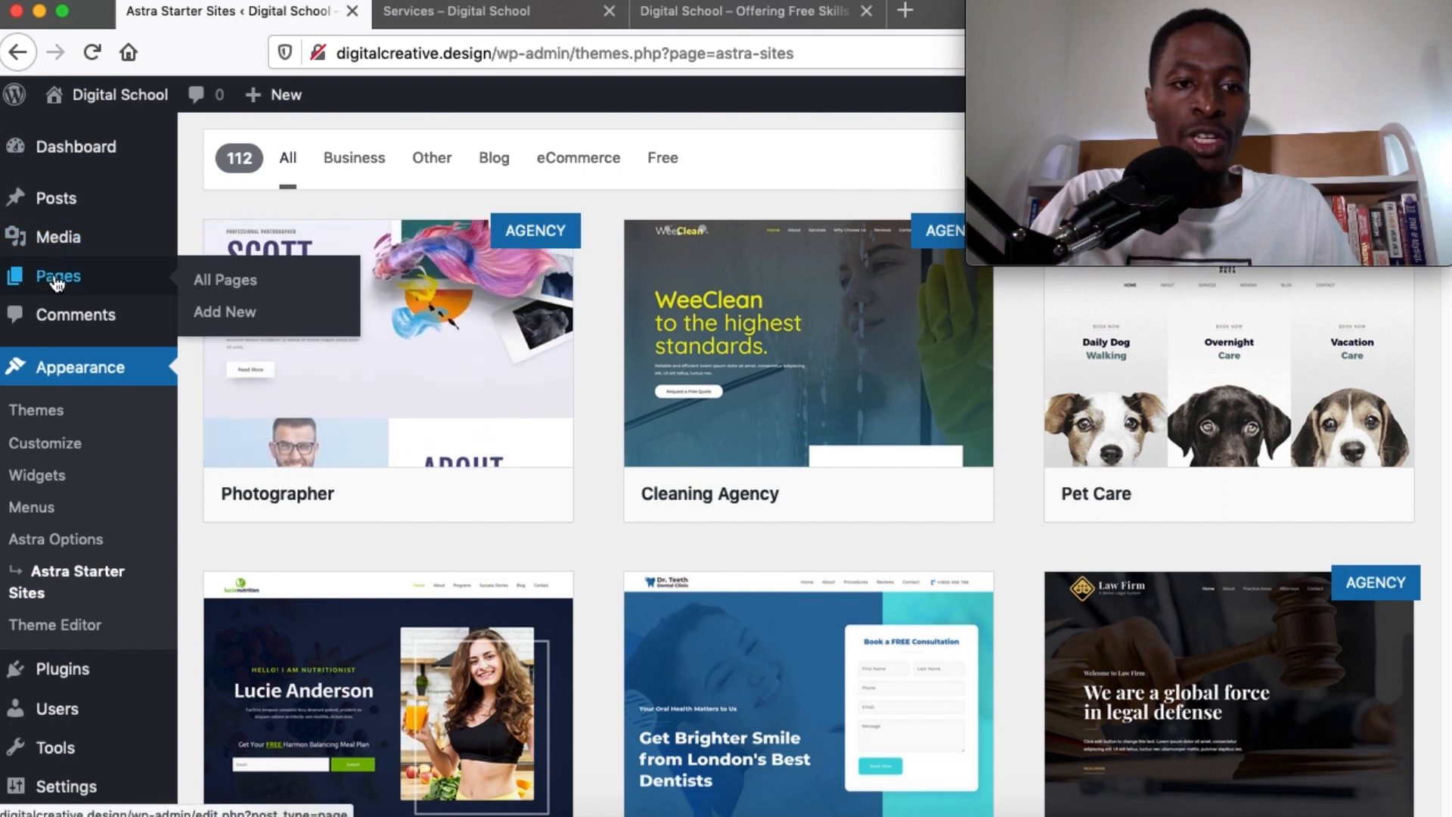
Open the admin Pages list showing the 8 imported pages
click(56, 282)
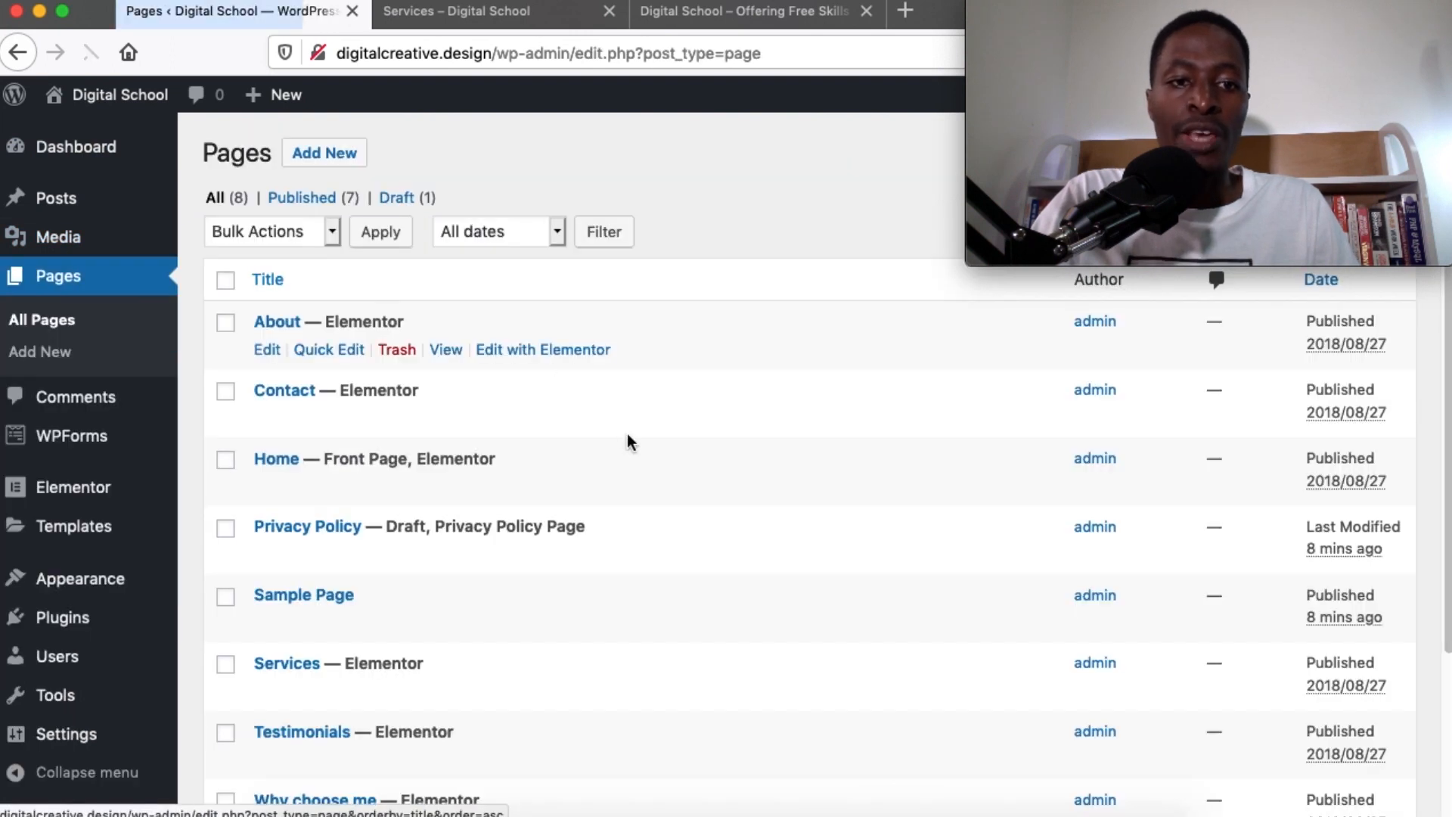
scroll(627, 435, down, 3)
scroll(627, 434, up, 3)
scroll(628, 435, down, 1)
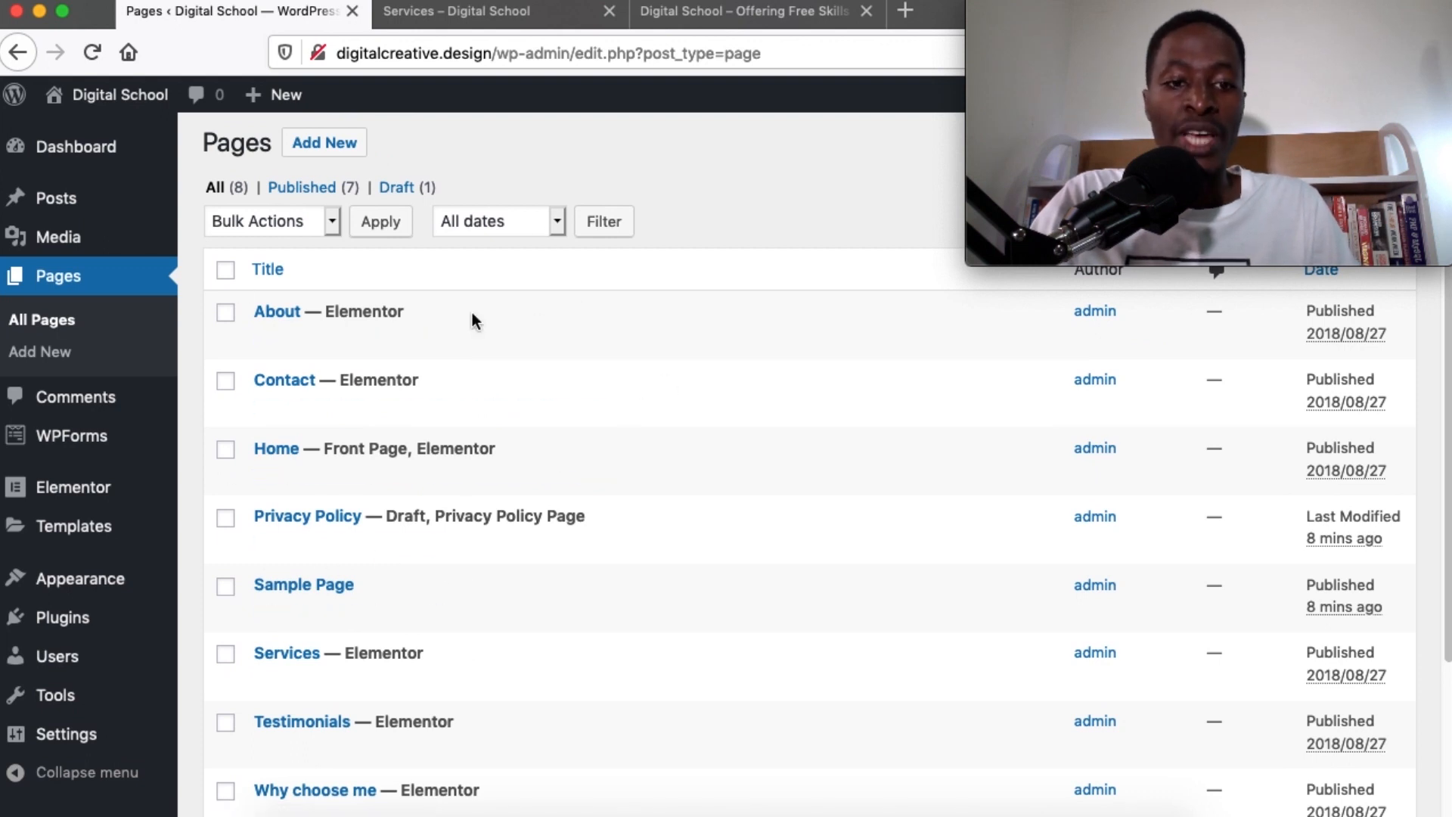
scroll(463, 625, down, 2)
scroll(464, 626, up, 2)
scroll(464, 626, down, 2)
Open Appearance > Menus and compare it with the live Hello world and Services pages
mouse_move(82, 586)
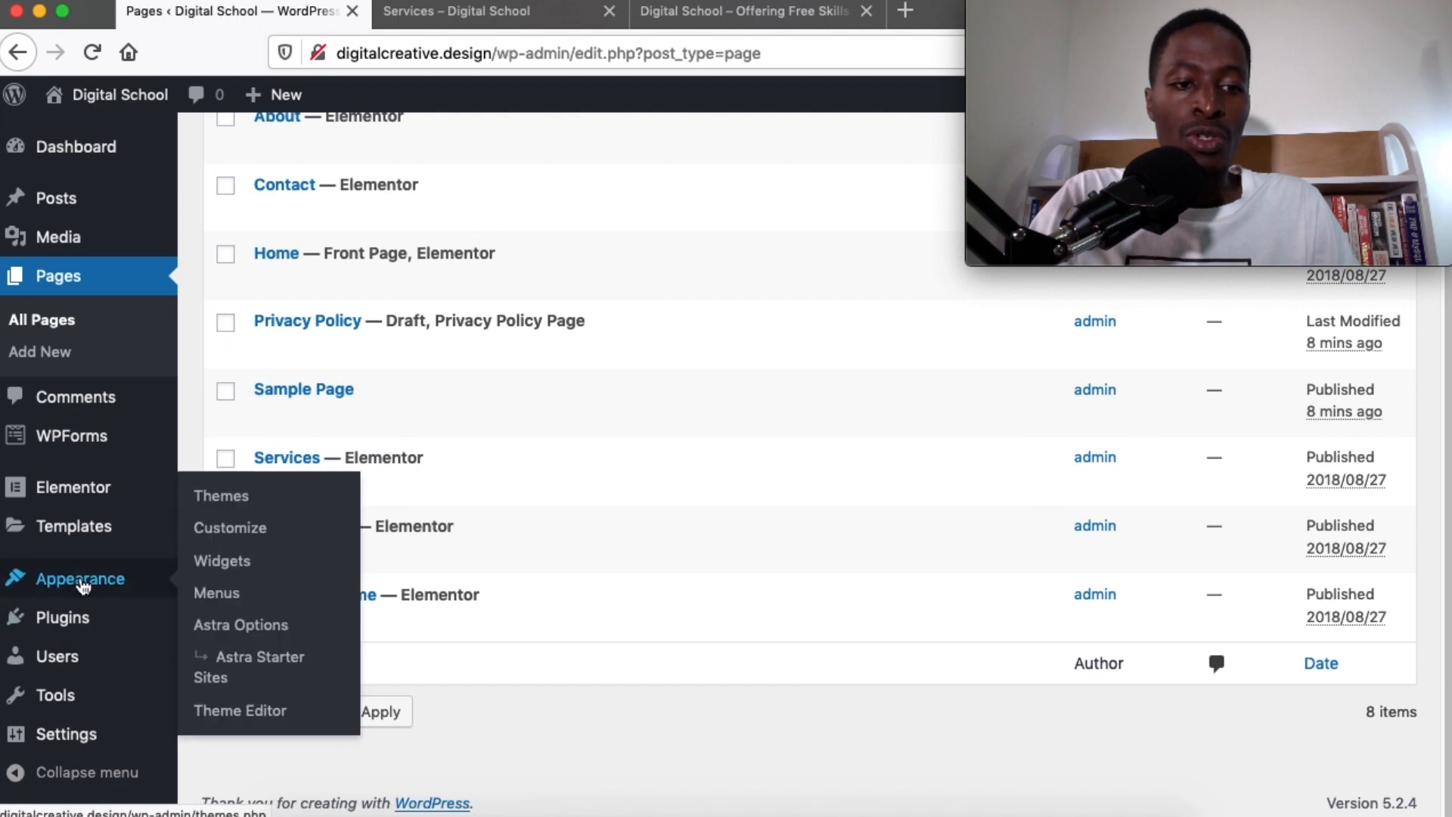
click(218, 593)
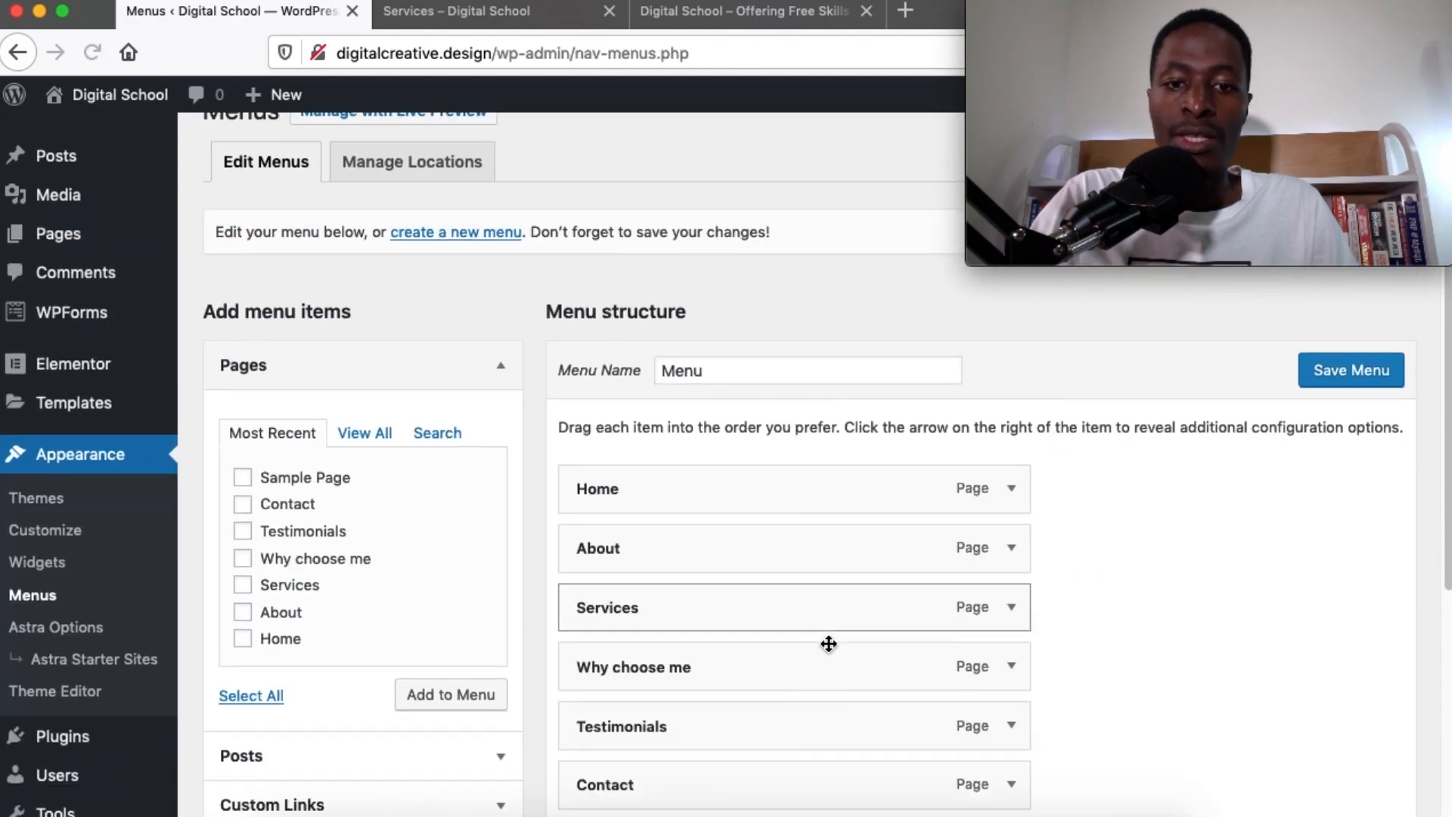
scroll(703, 446, down, 2)
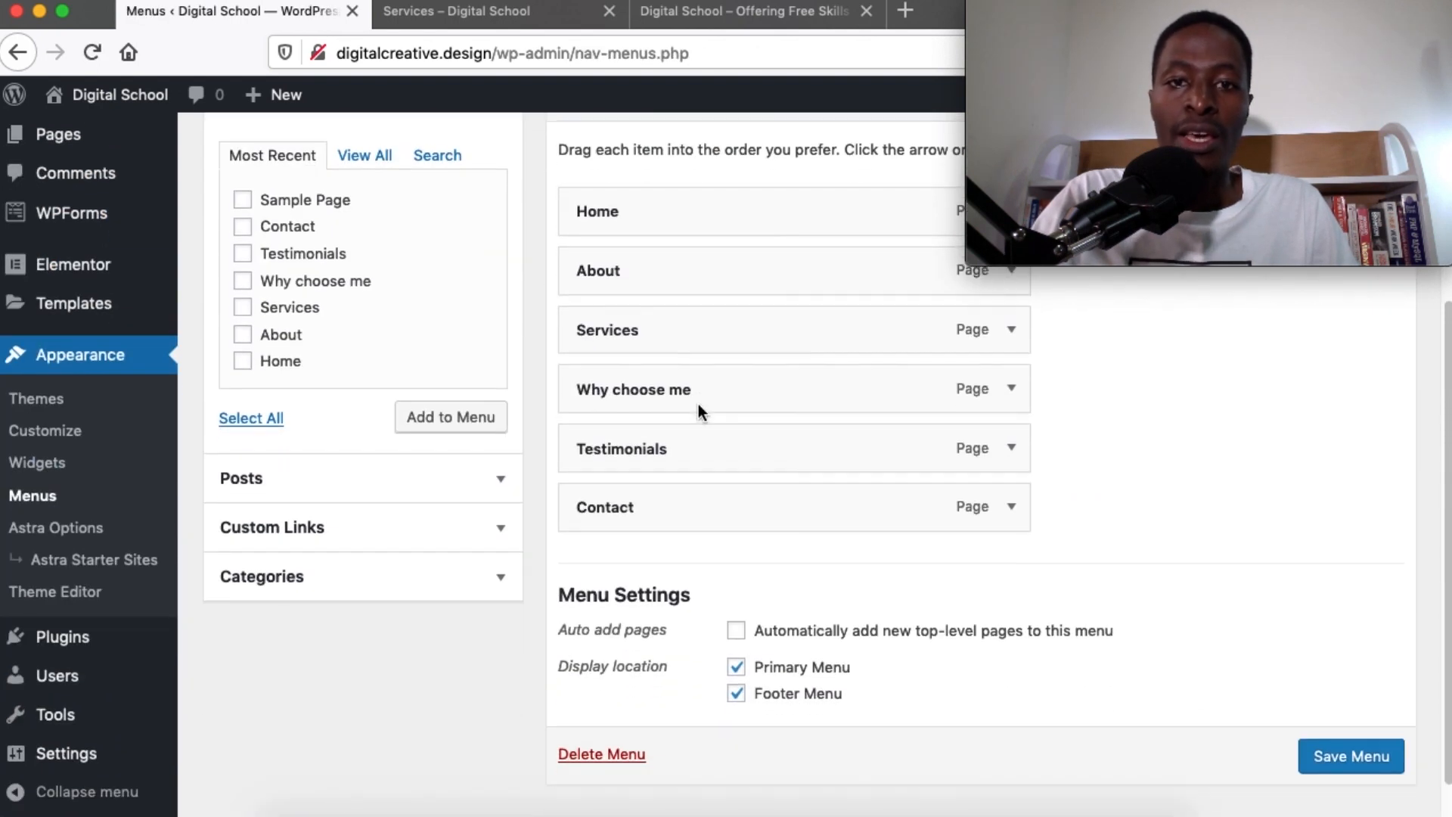
click(708, 21)
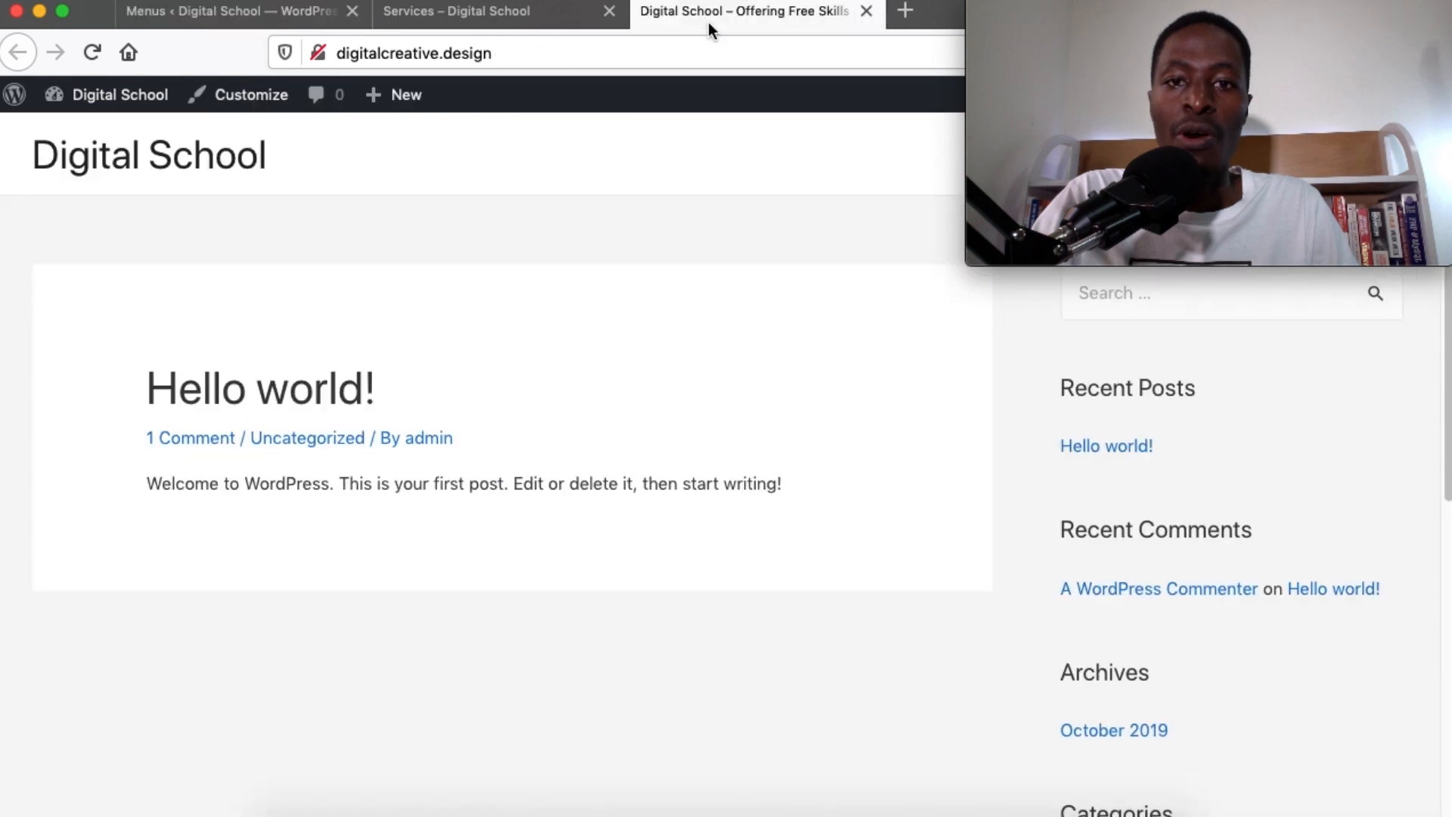
click(472, 23)
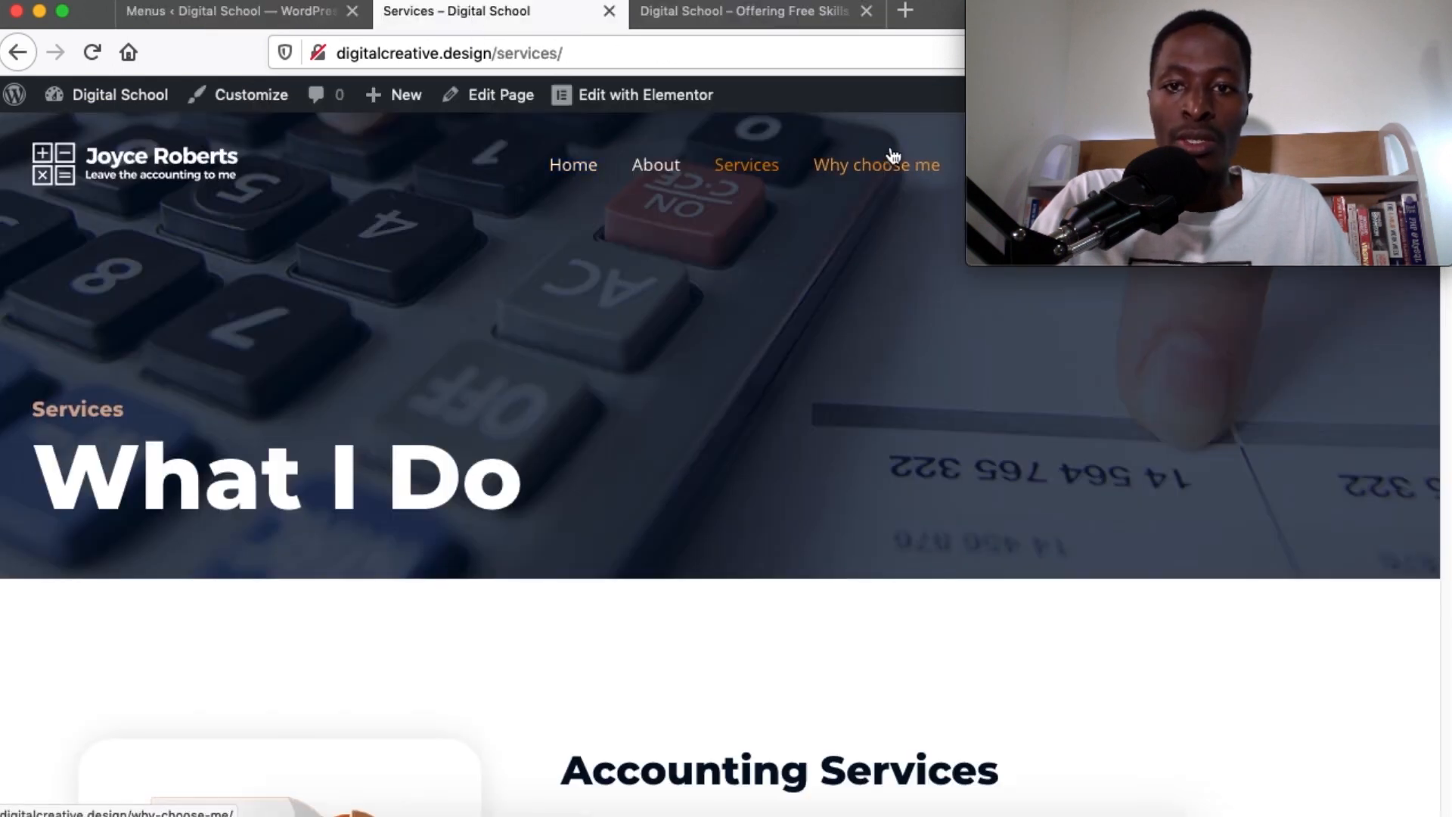
click(227, 12)
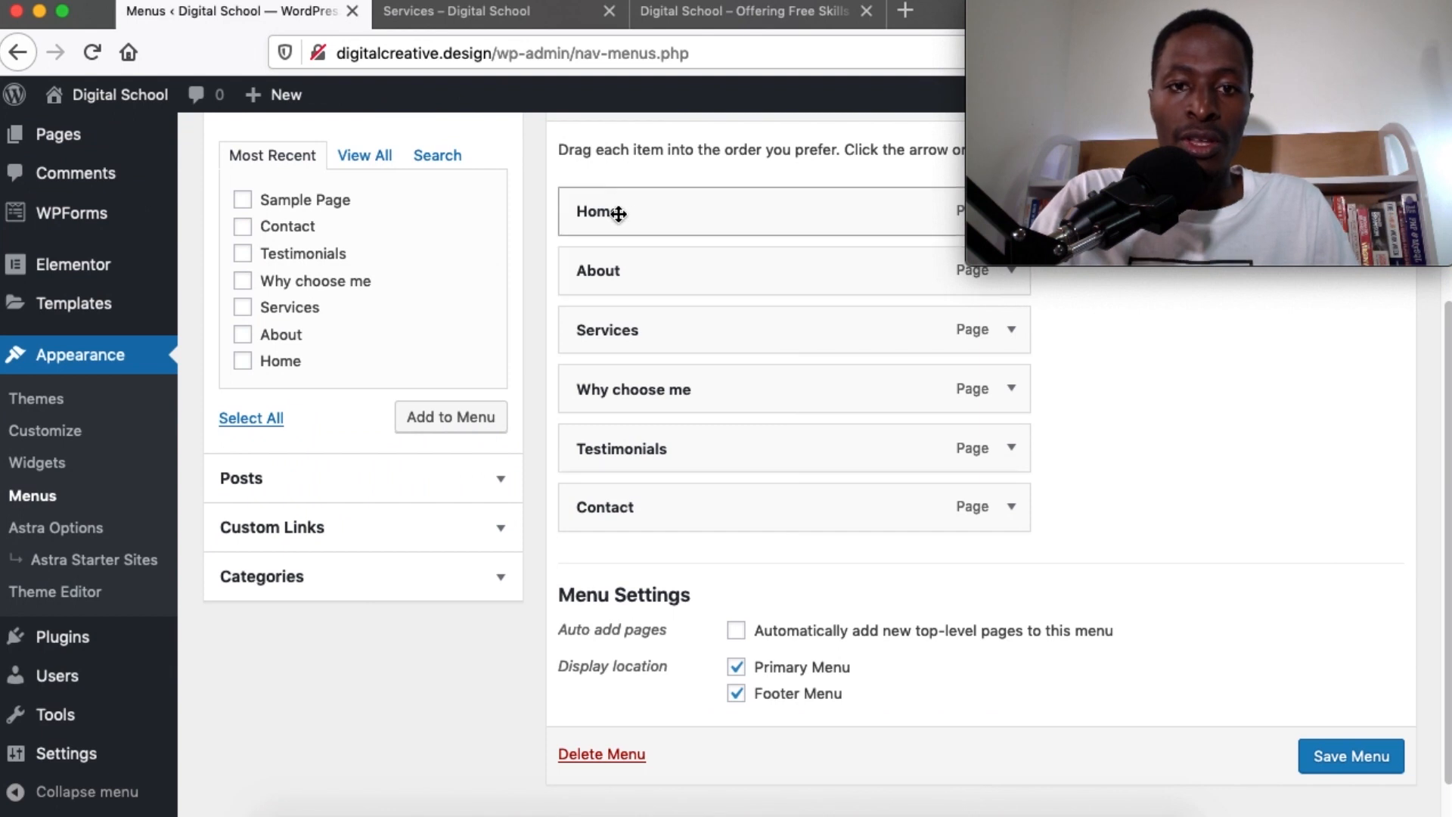
scroll(625, 539, down, 1)
scroll(624, 534, up, 5)
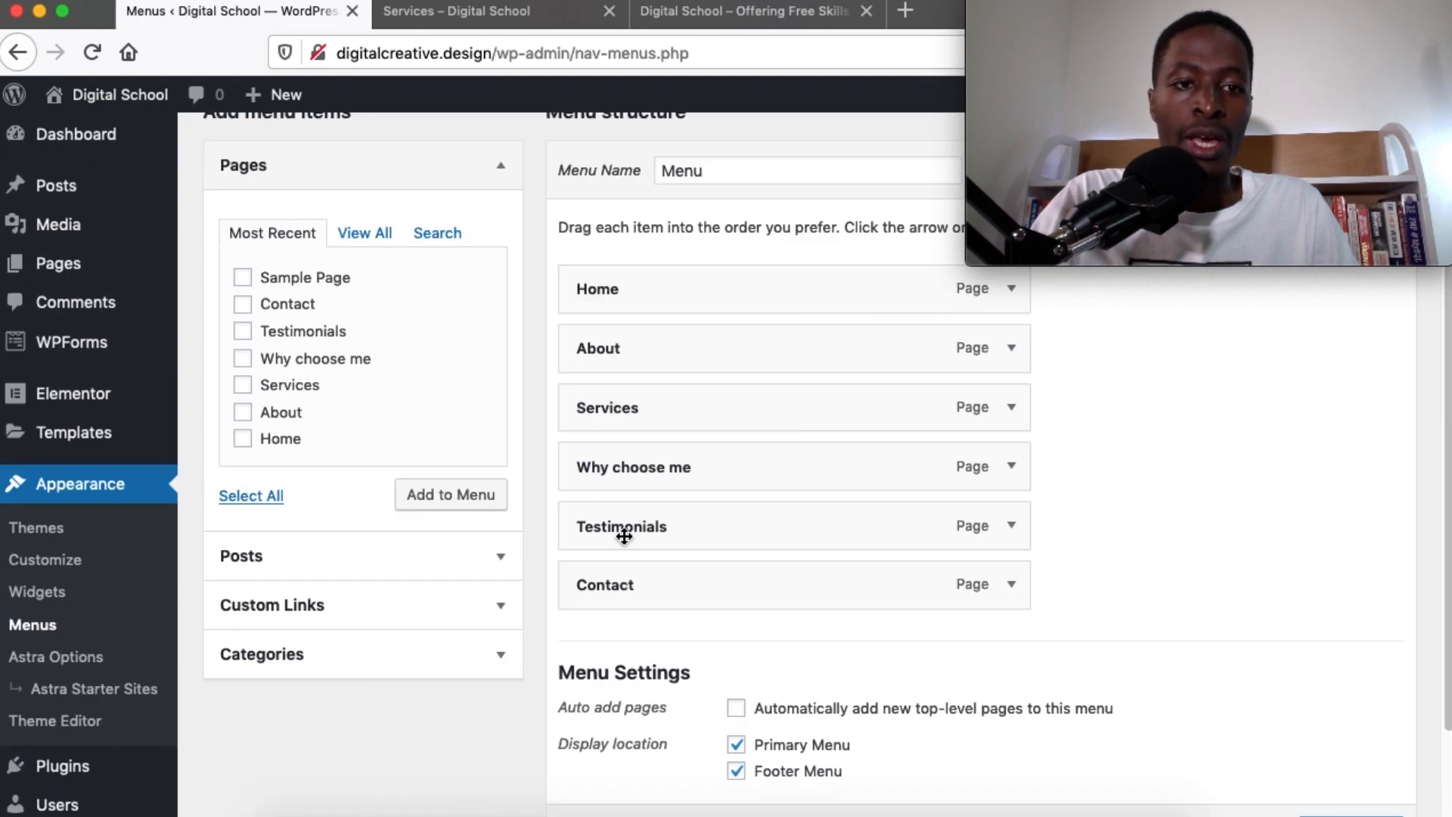
scroll(577, 531, down, 2)
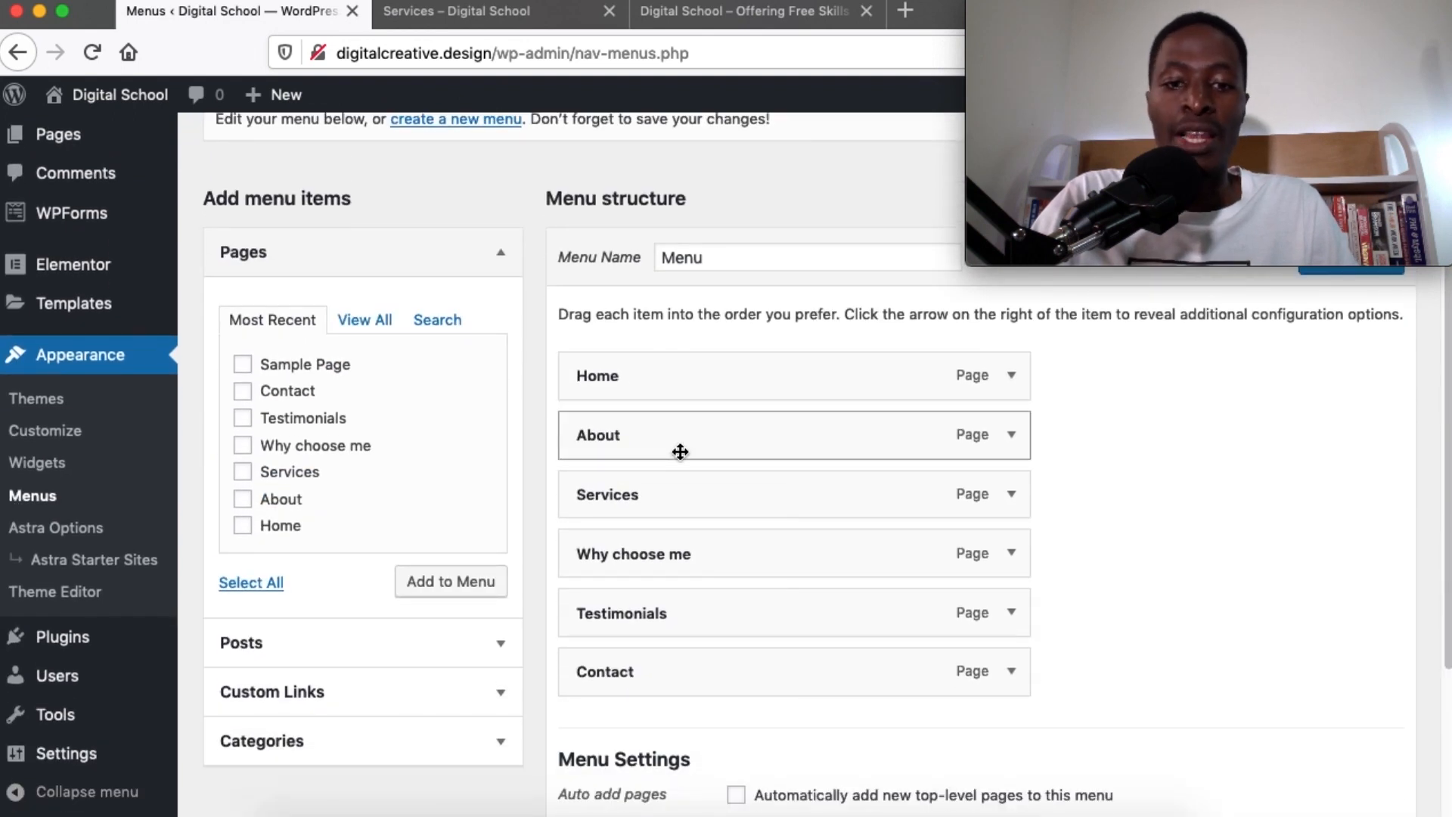
scroll(650, 621, down, 3)
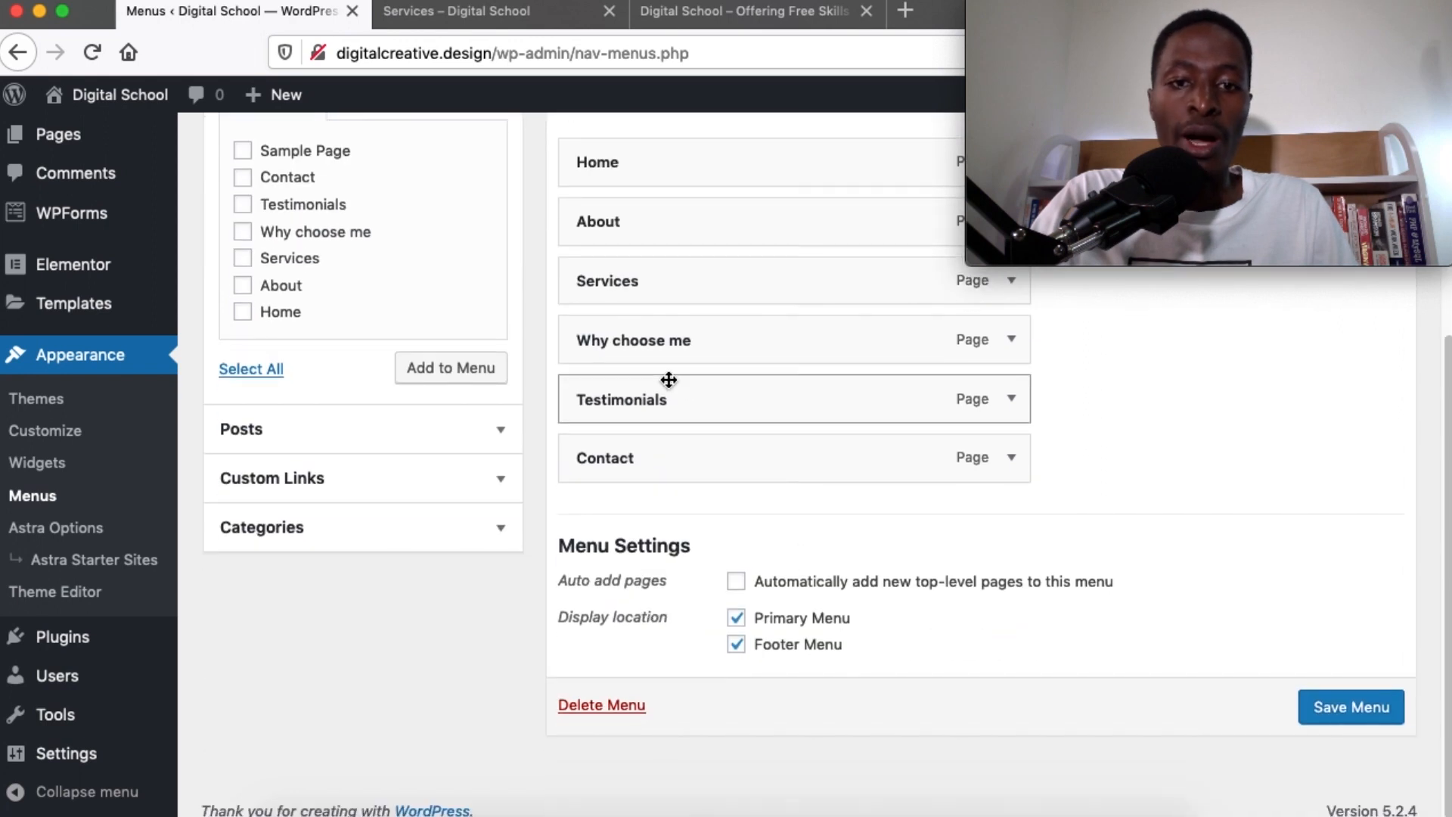
scroll(669, 380, up, 4)
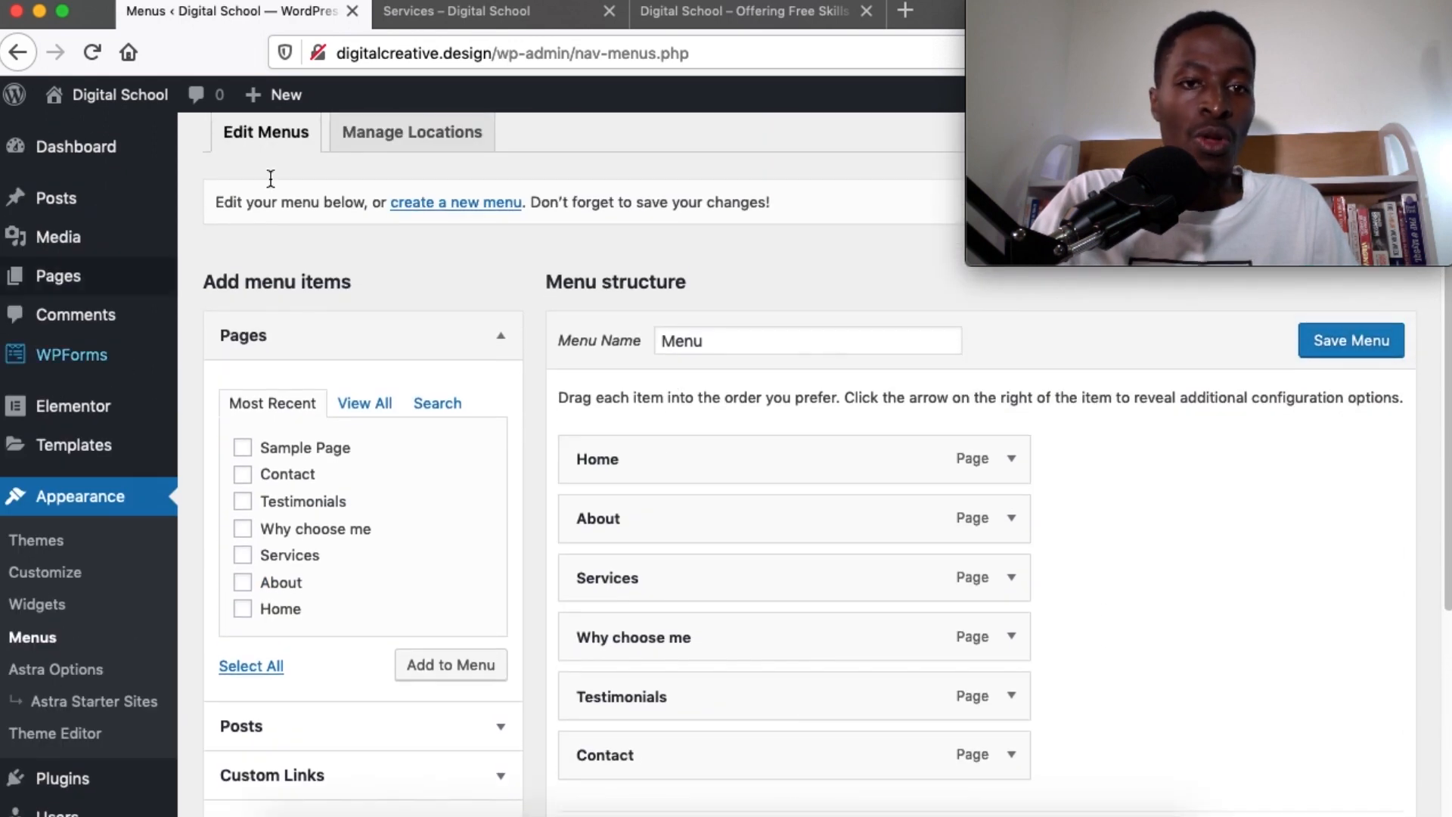
Recheck the live Services page against the menu's Home, About, Services and Contact entries
click(484, 11)
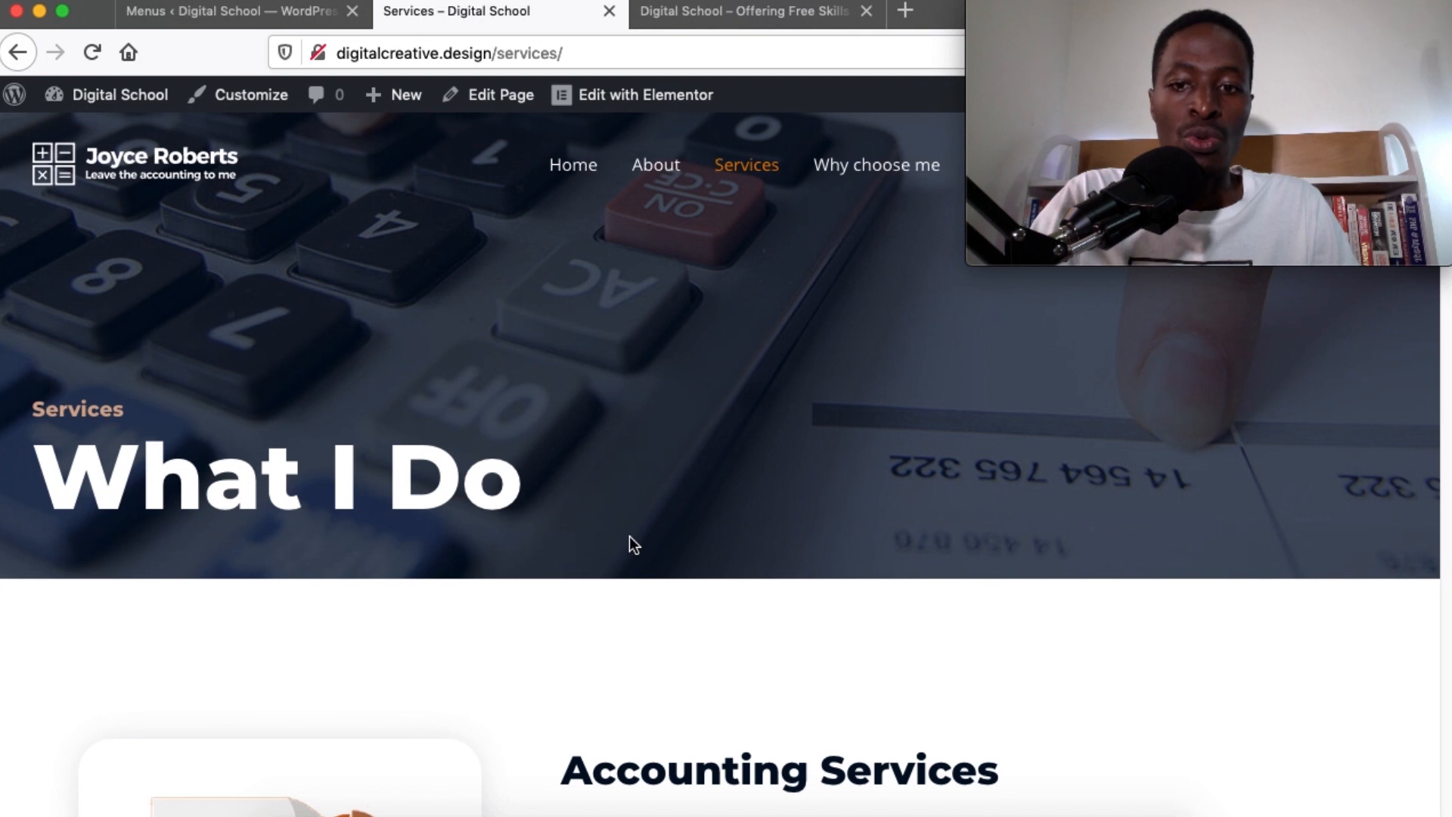
scroll(629, 536, down, 7)
scroll(629, 537, up, 4)
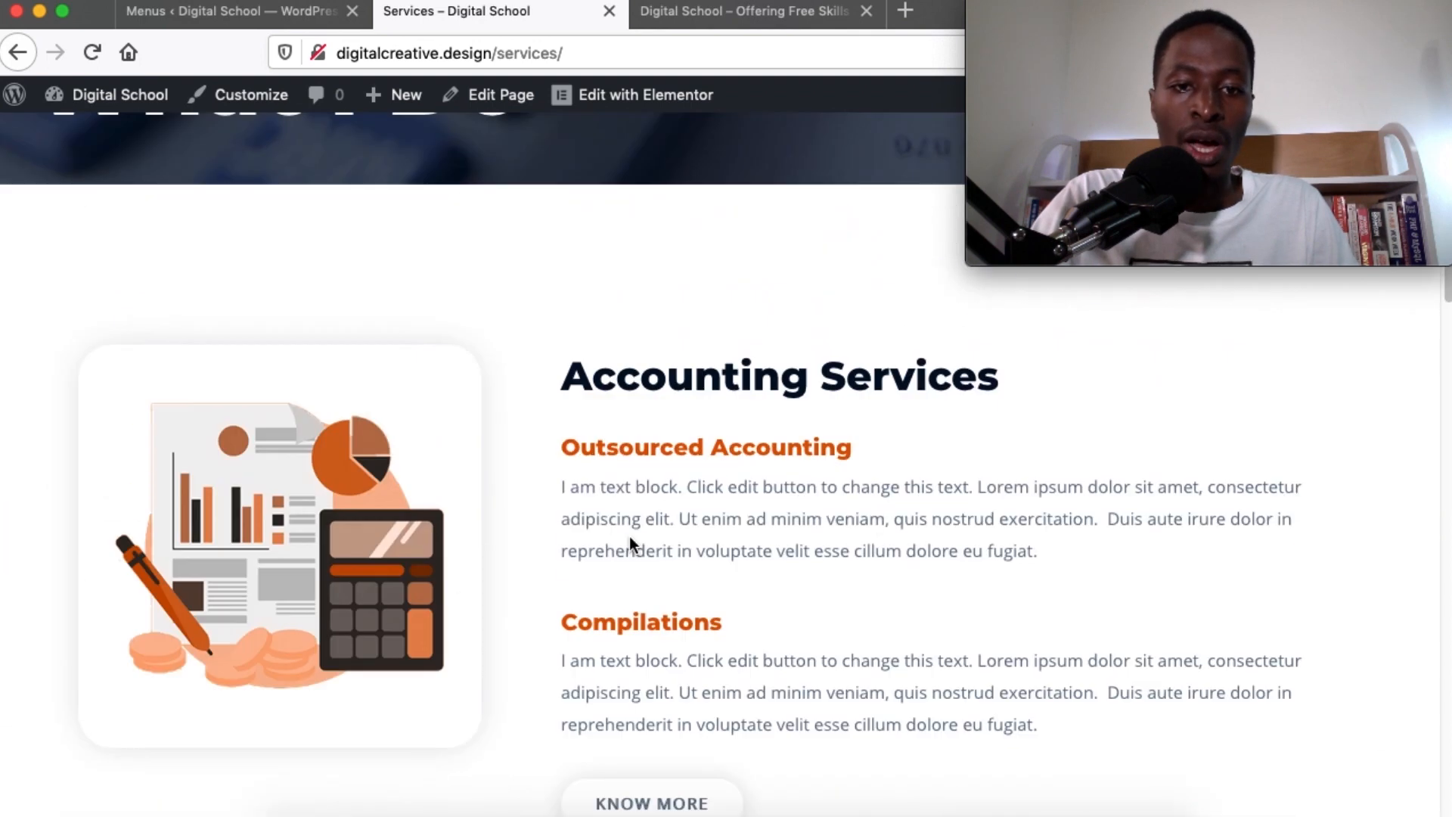
scroll(625, 502, down, 4)
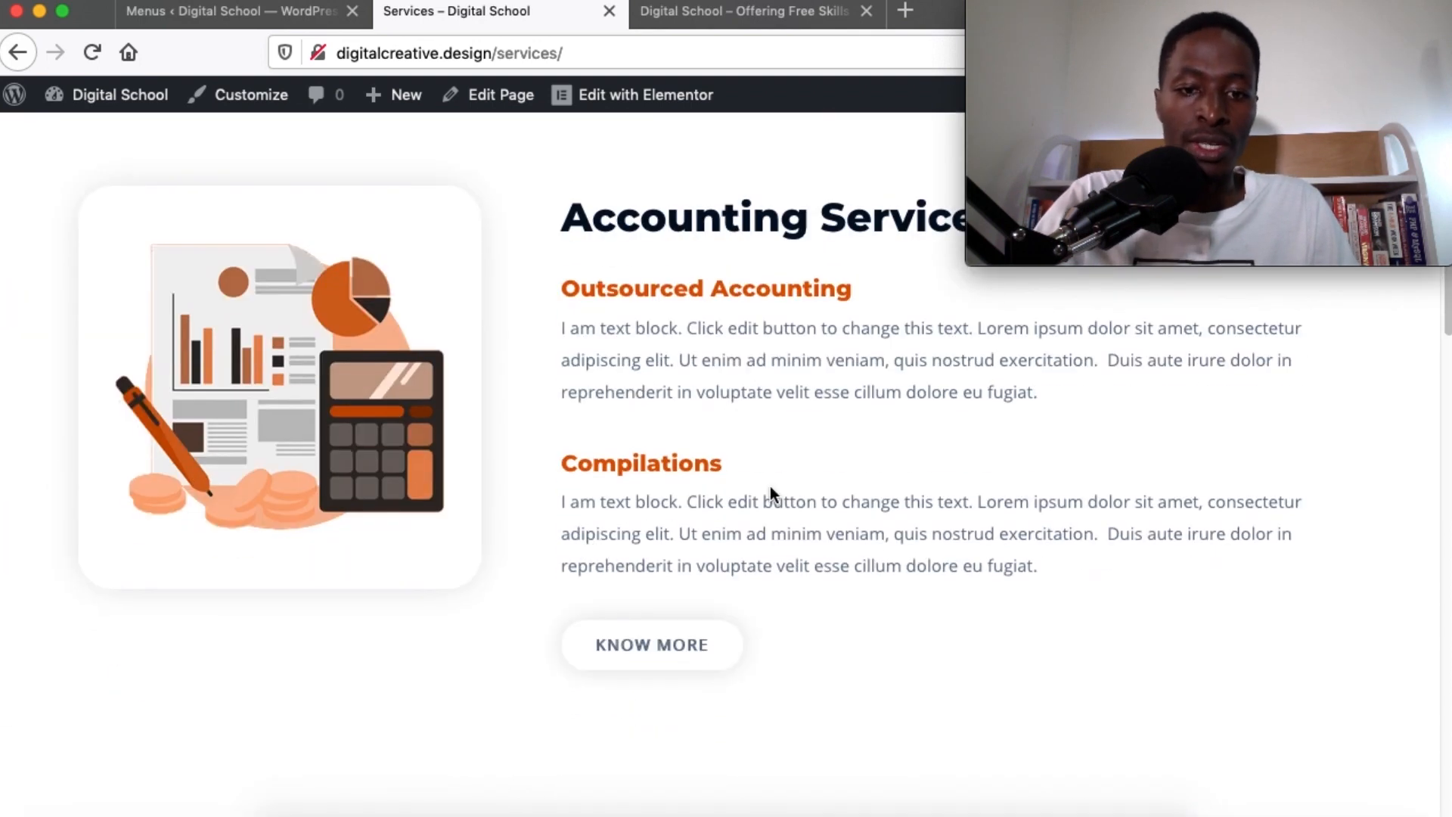
click(229, 16)
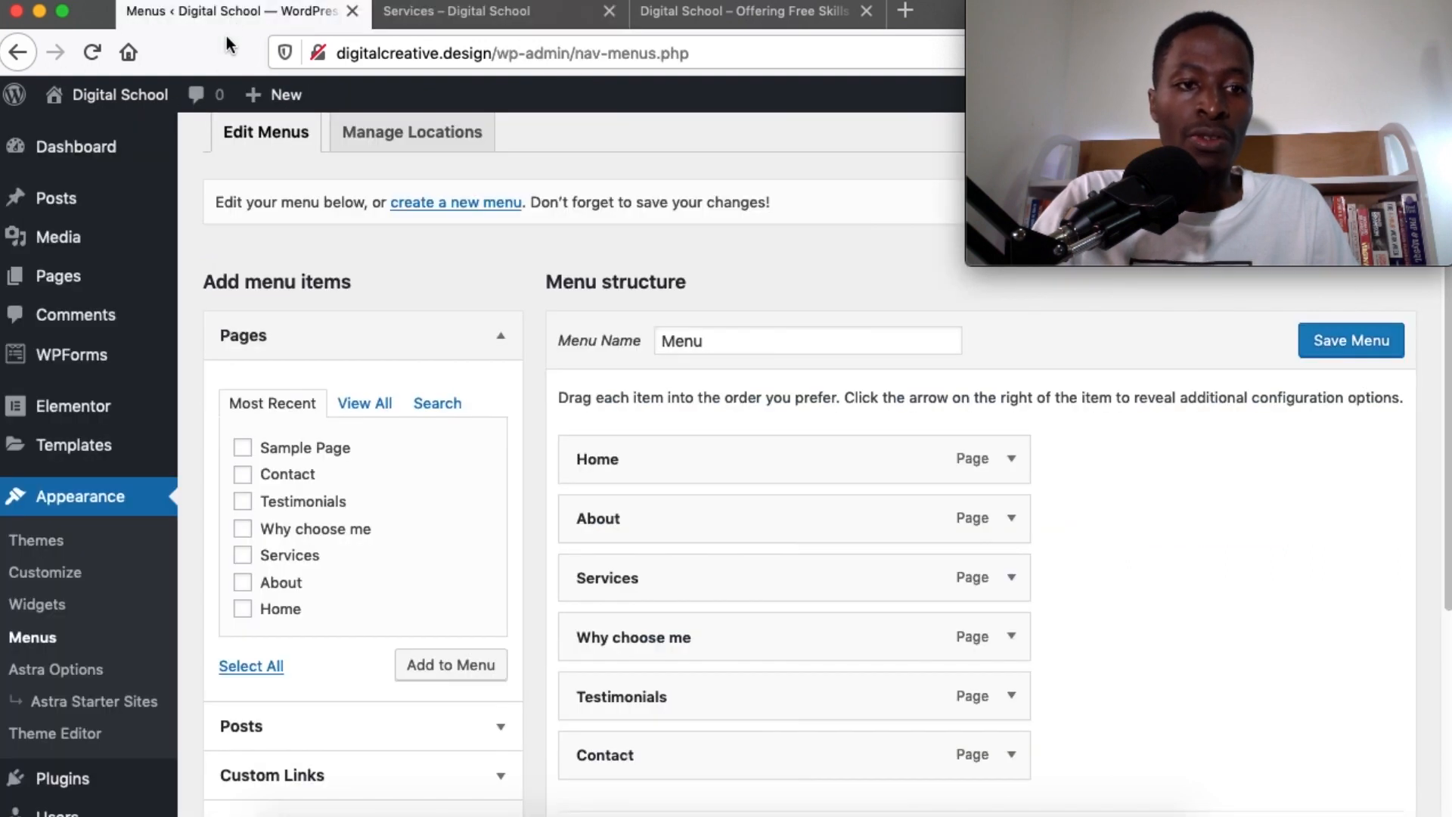
Open Home from All Pages with Edit with Elementor and switch to the editor tab
mouse_move(96, 288)
click(219, 279)
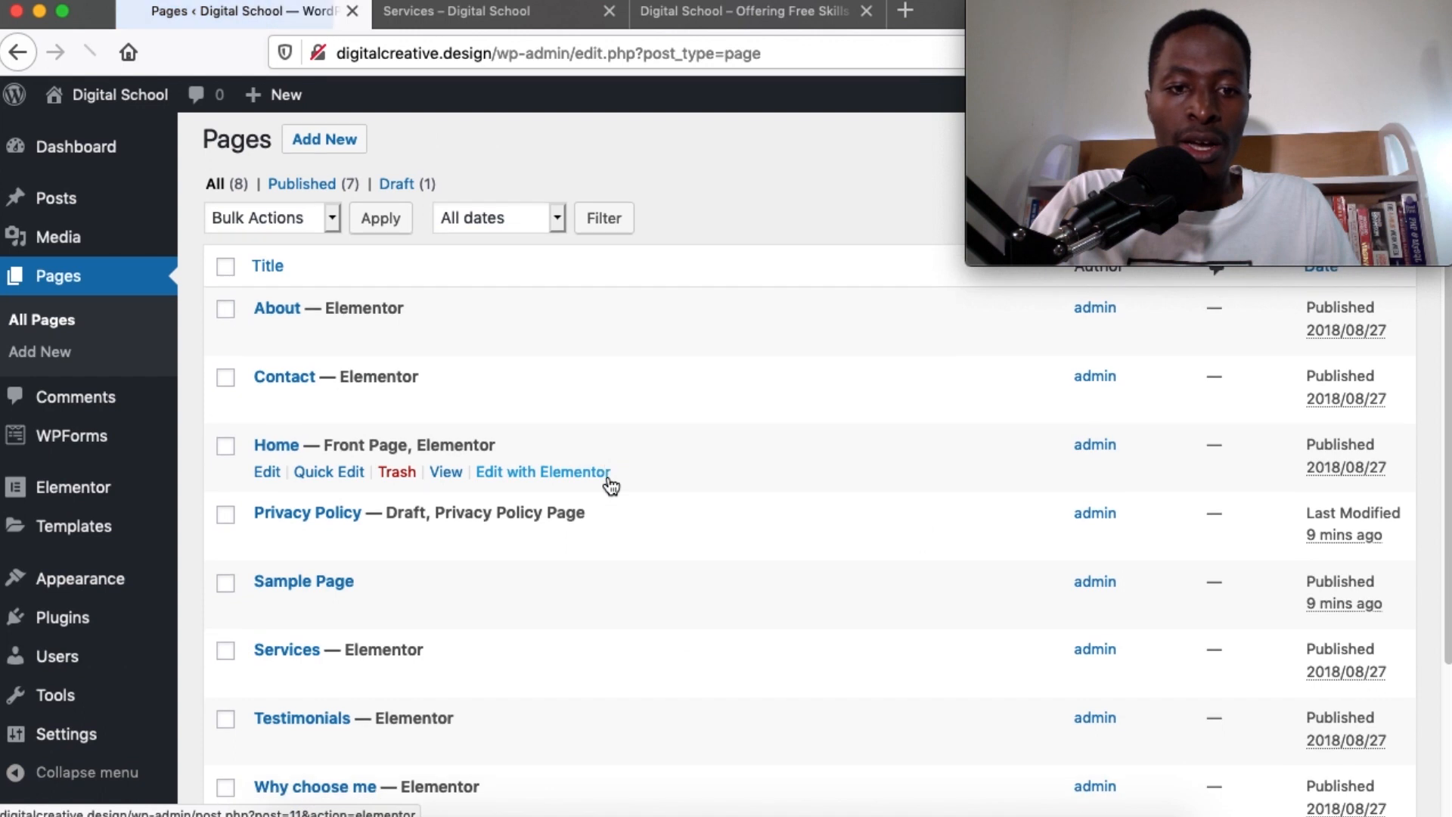
scroll(605, 473, down, 2)
mouse_move(336, 415)
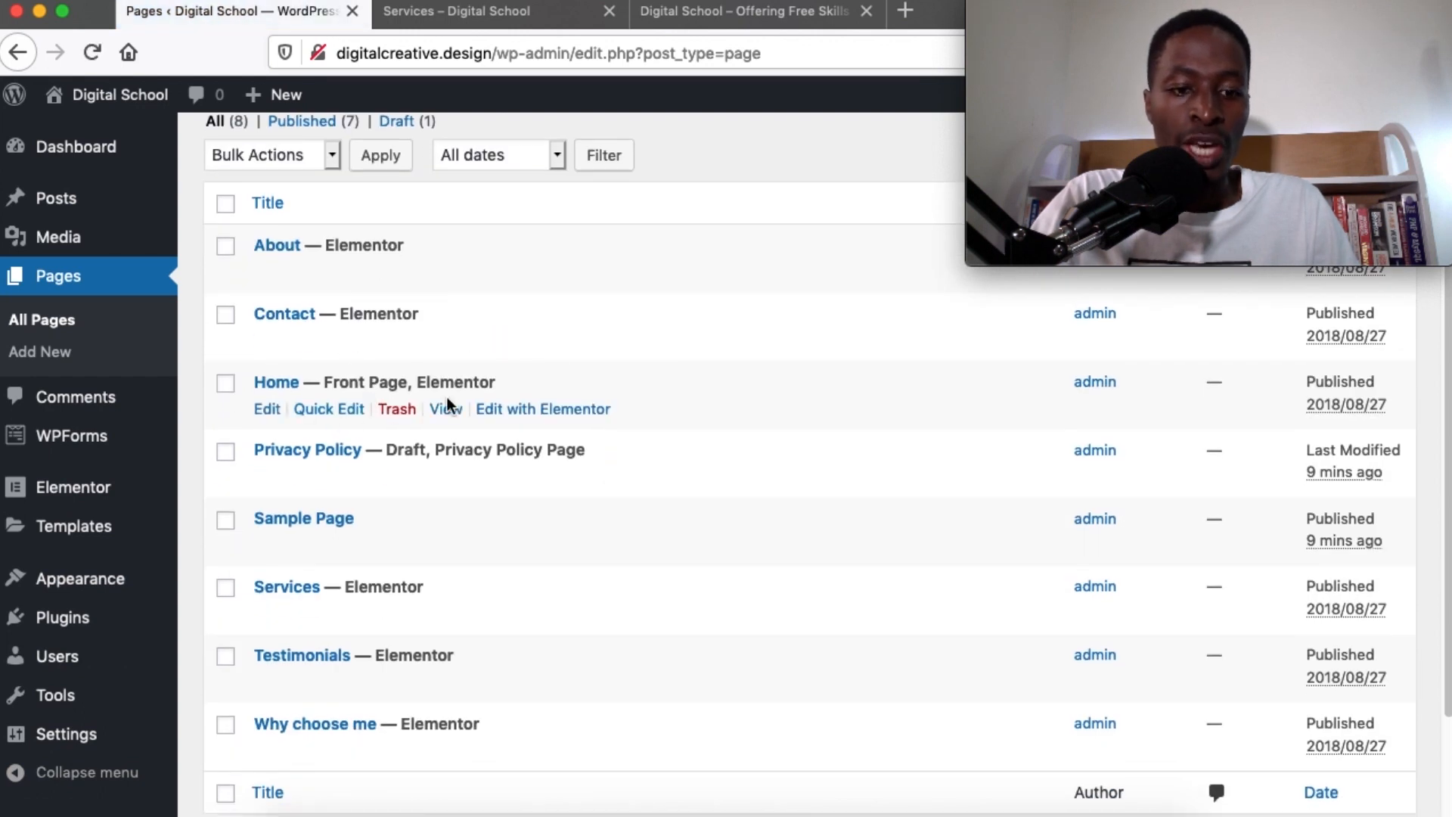
super+click(490, 409)
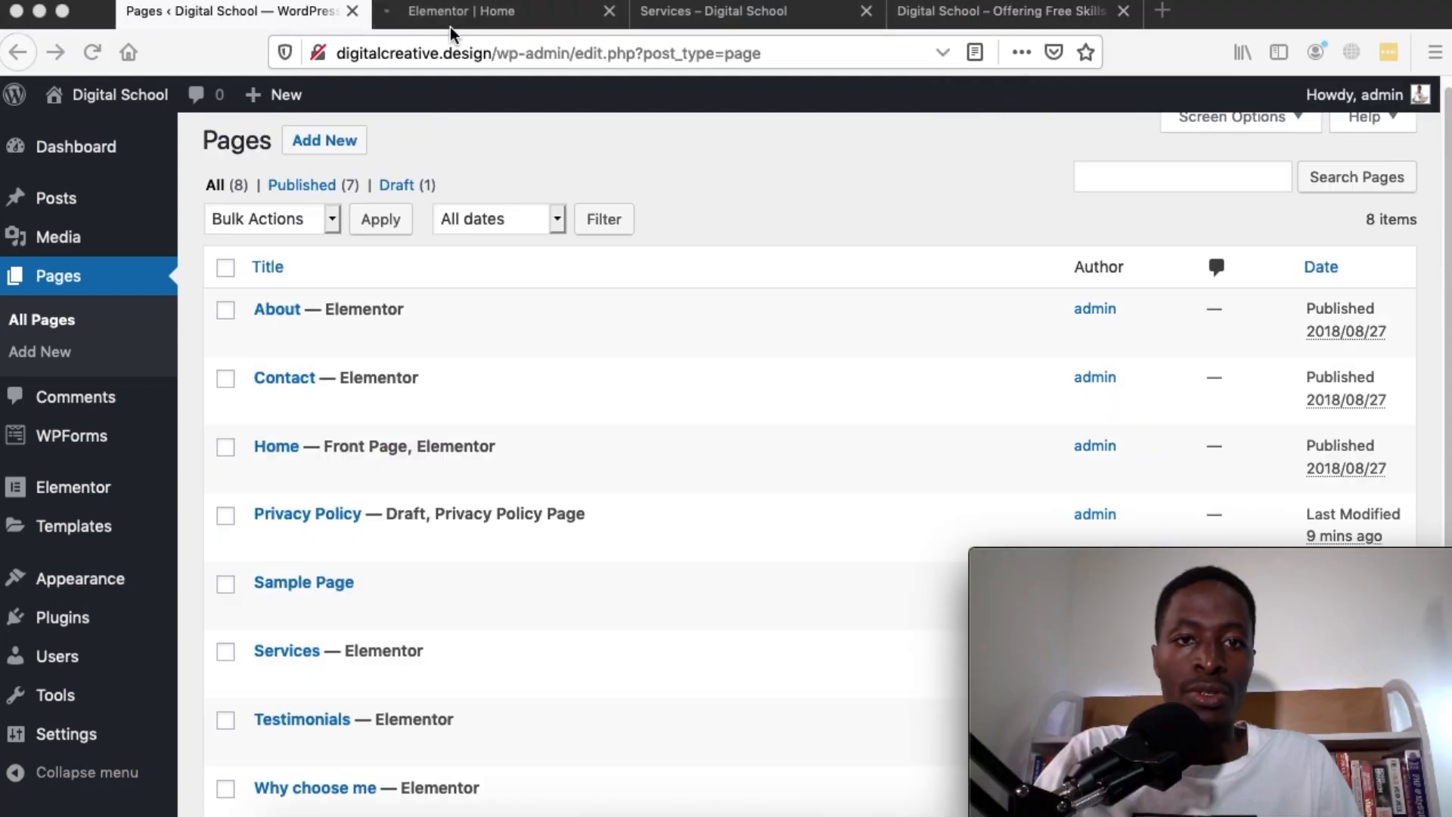
click(450, 15)
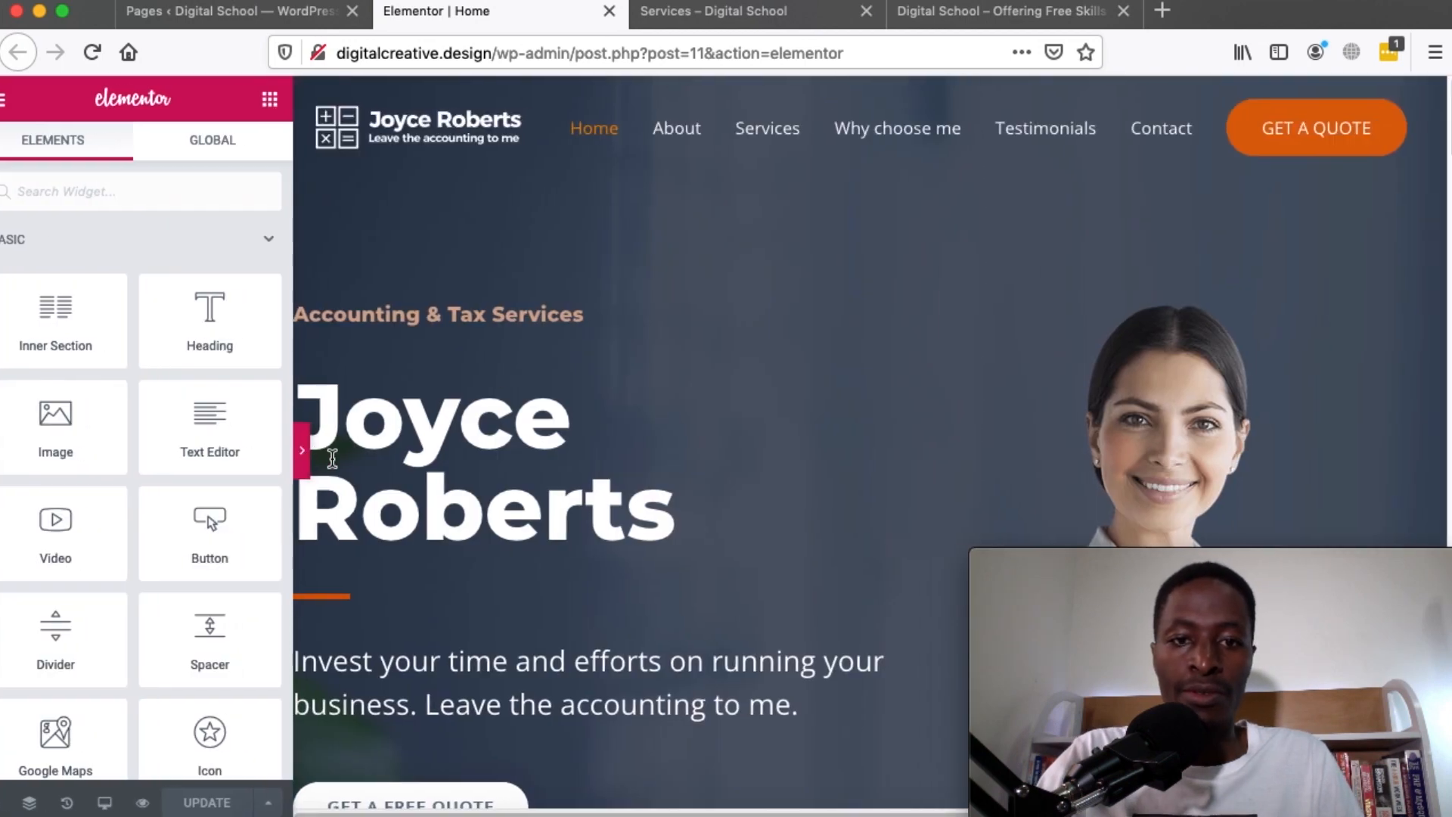
click(324, 456)
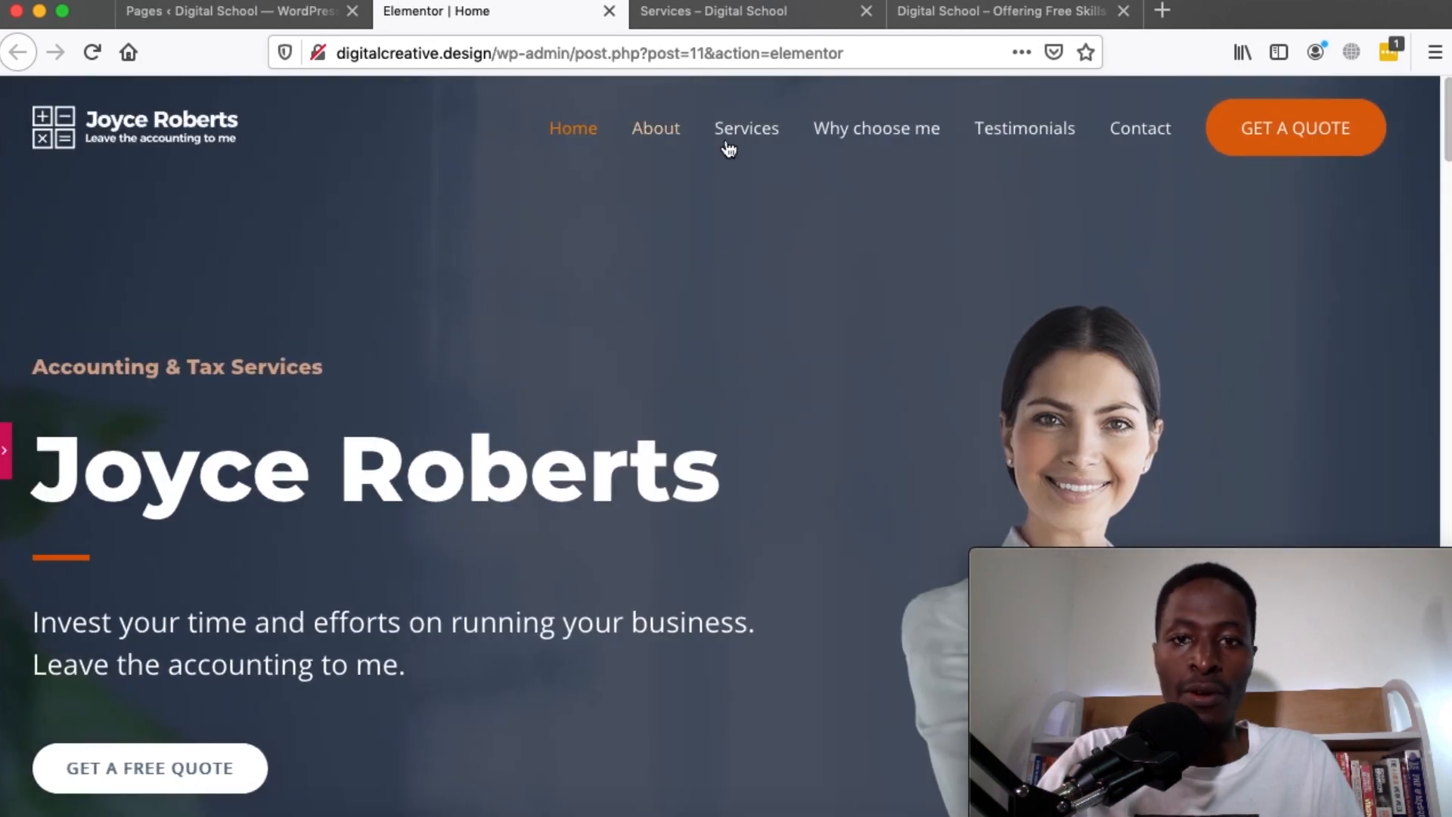
scroll(515, 353, down, 2)
scroll(515, 352, up, 2)
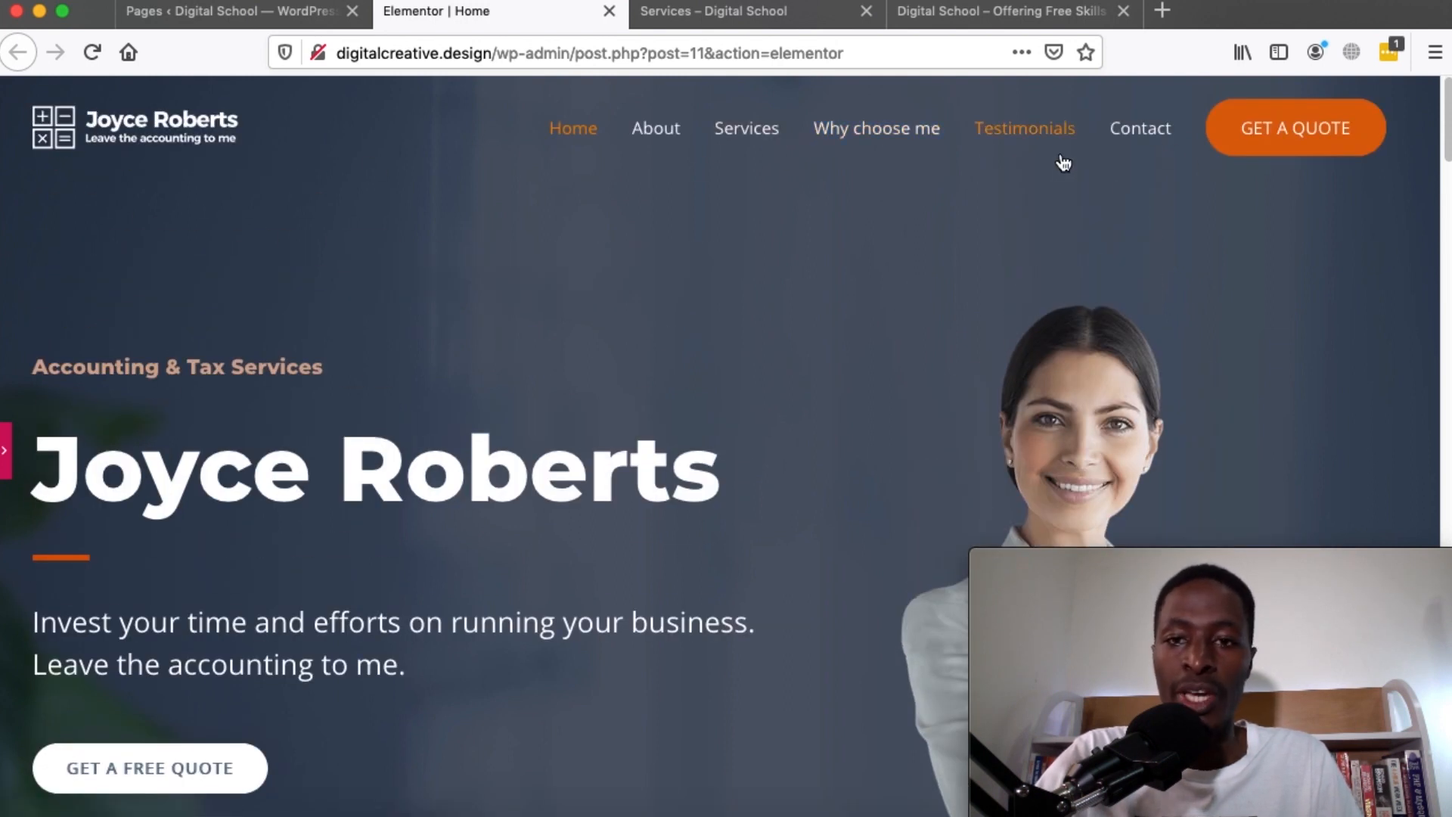
scroll(344, 597, down, 20)
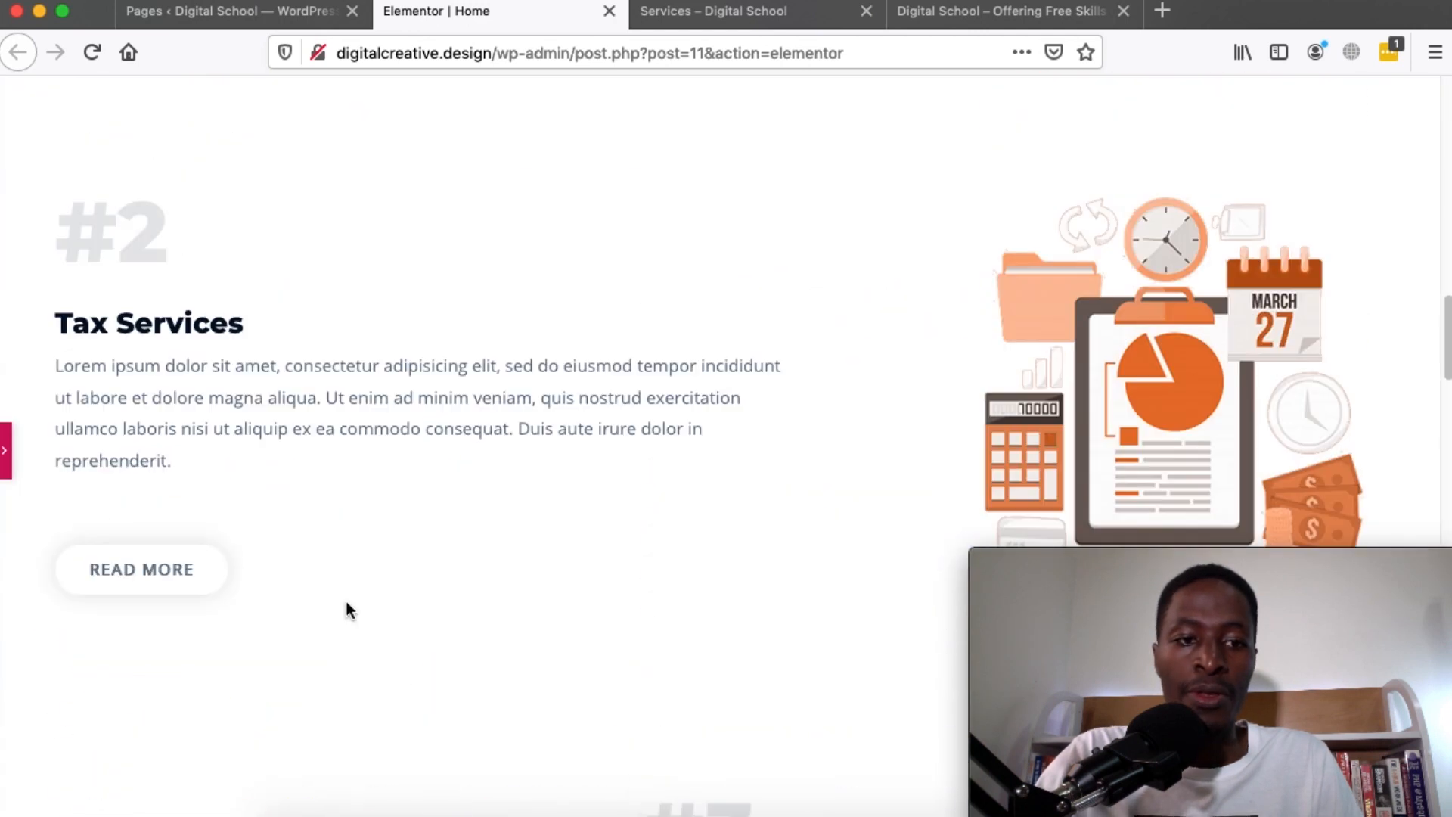
scroll(346, 601, up, 8)
click(6, 468)
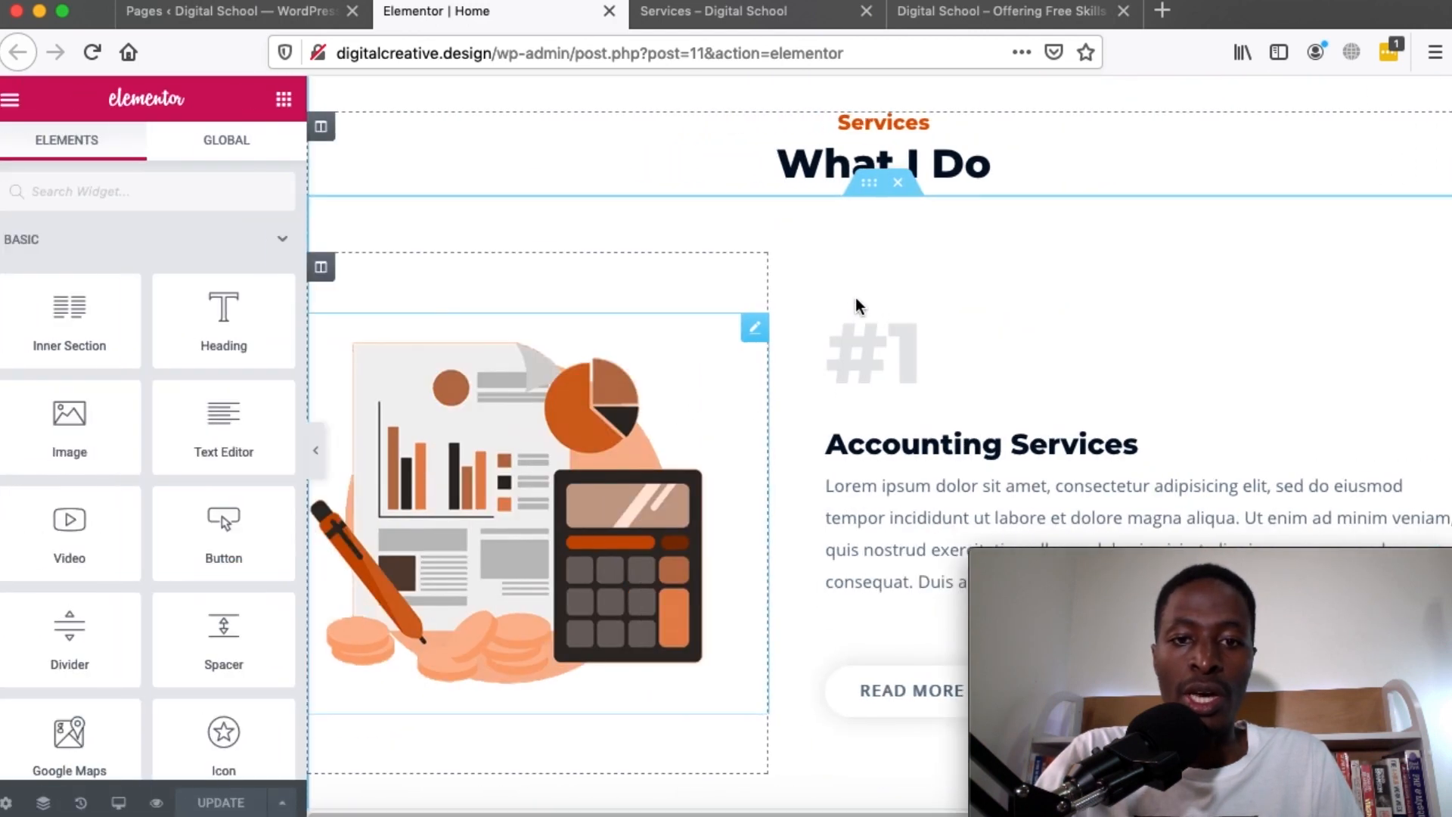
scroll(855, 297, up, 10)
scroll(582, 337, up, 5)
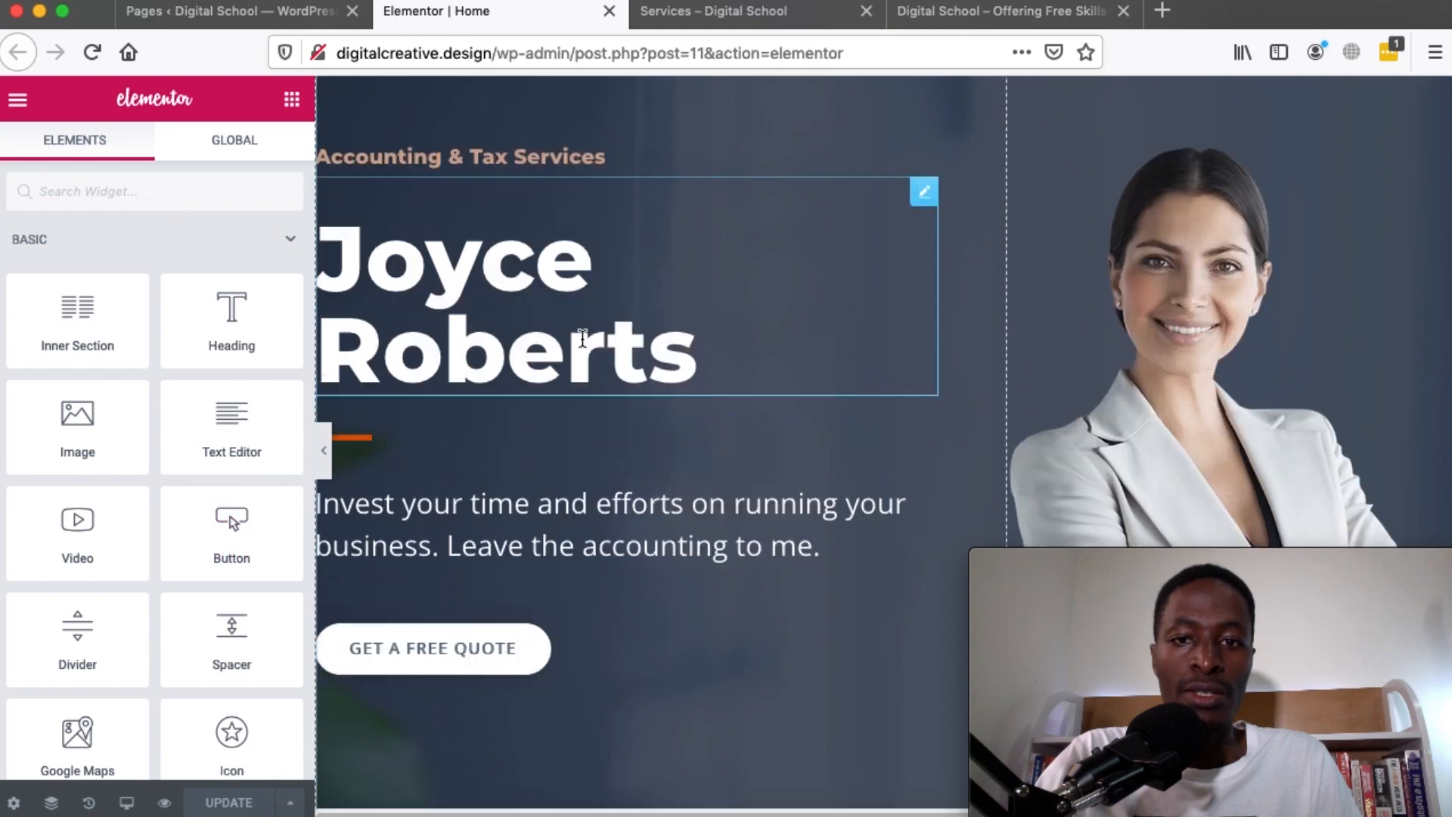
scroll(491, 415, down, 2)
scroll(487, 425, up, 2)
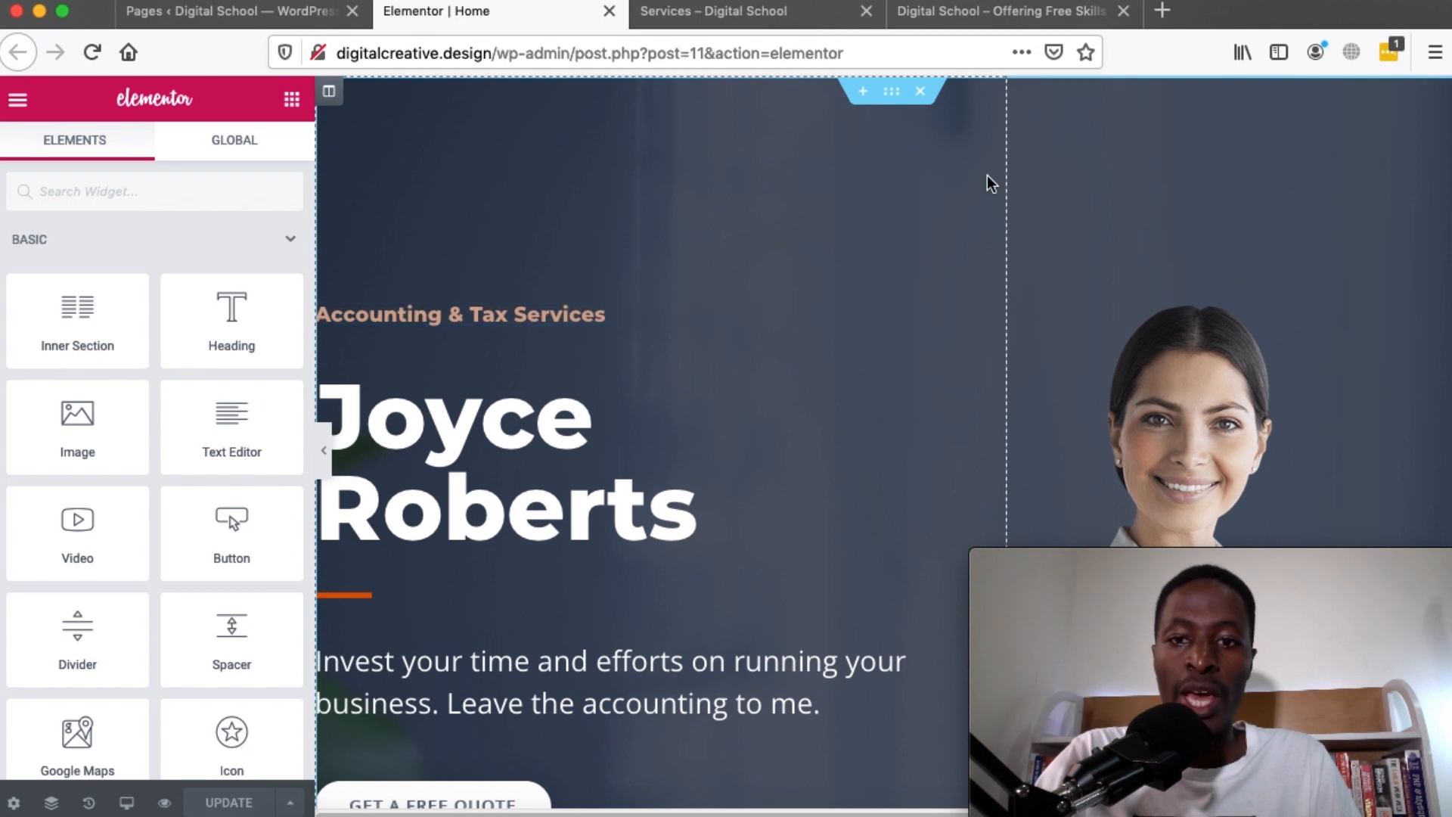
Set the hero section background to a purple linear gradient with an adjusted colour location
click(890, 94)
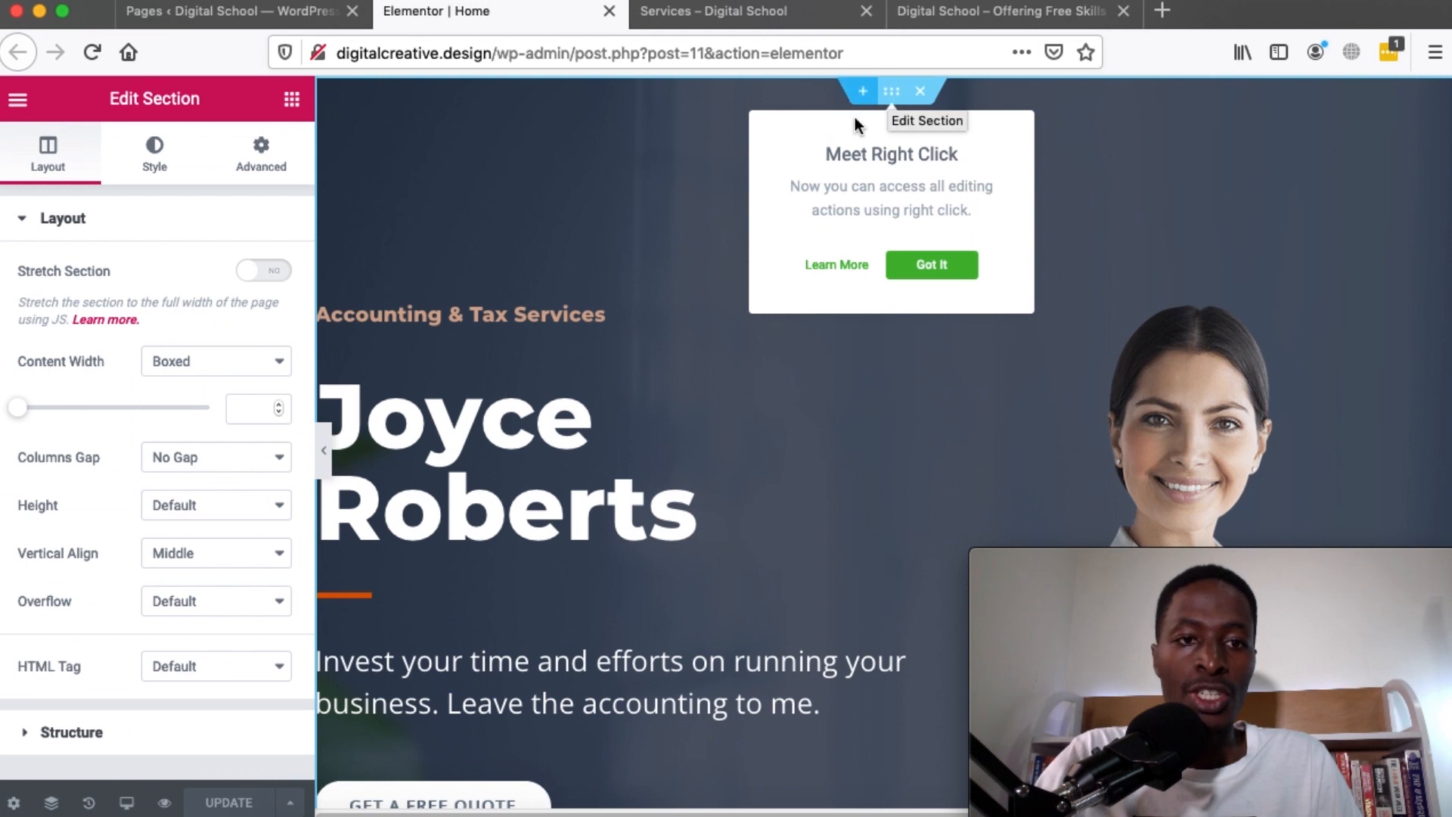
click(158, 149)
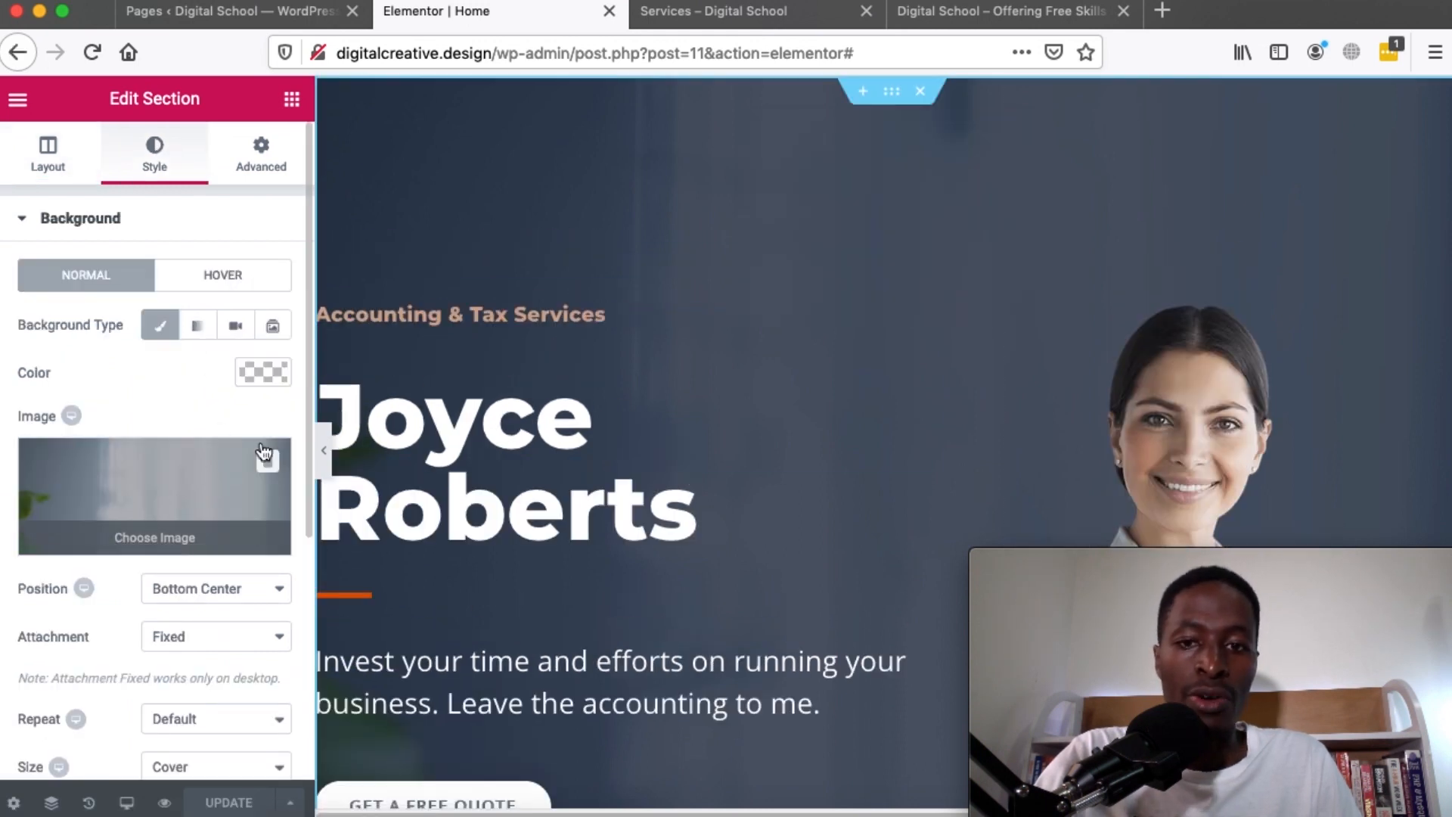
scroll(113, 461, down, 3)
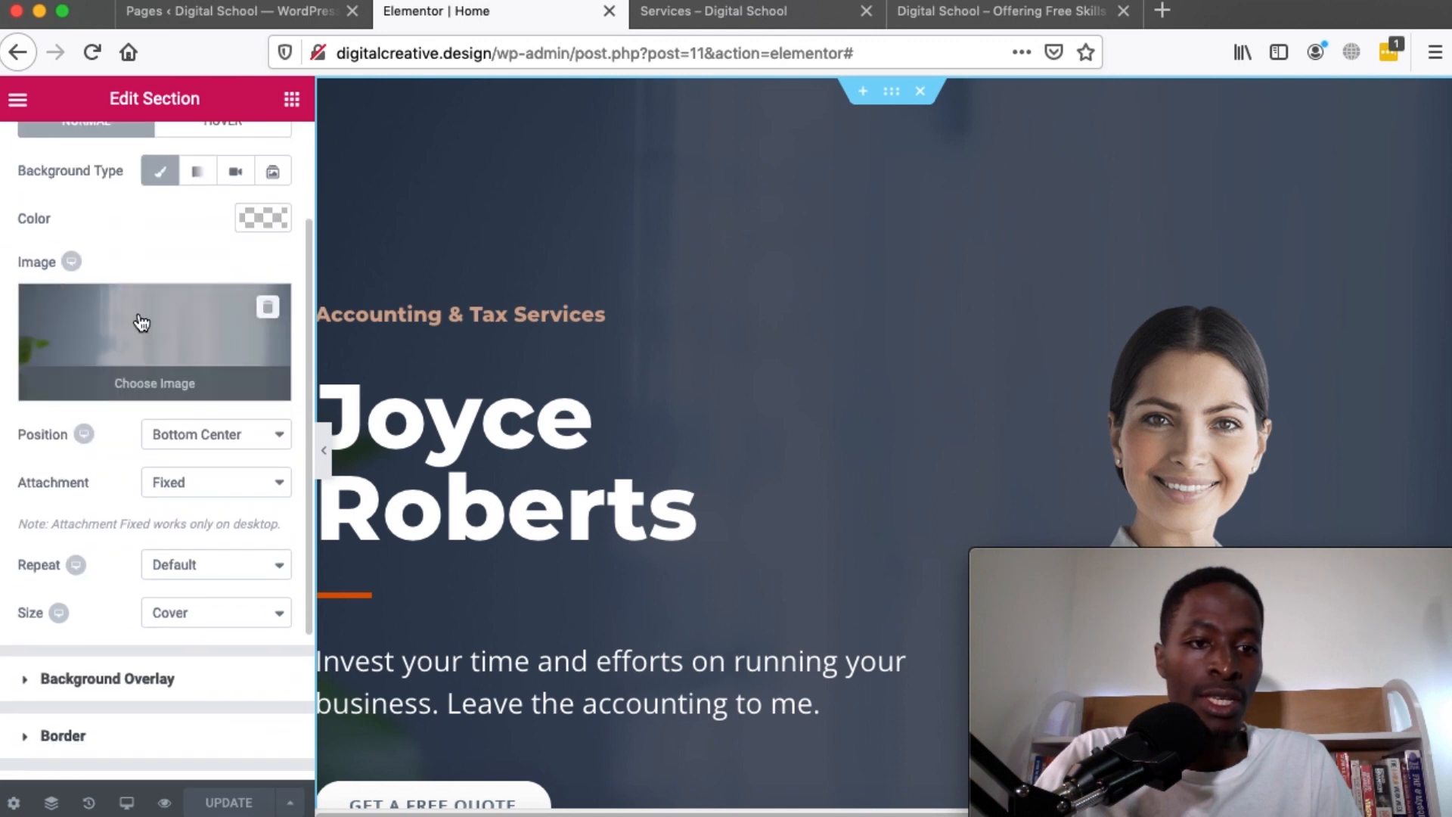
click(197, 171)
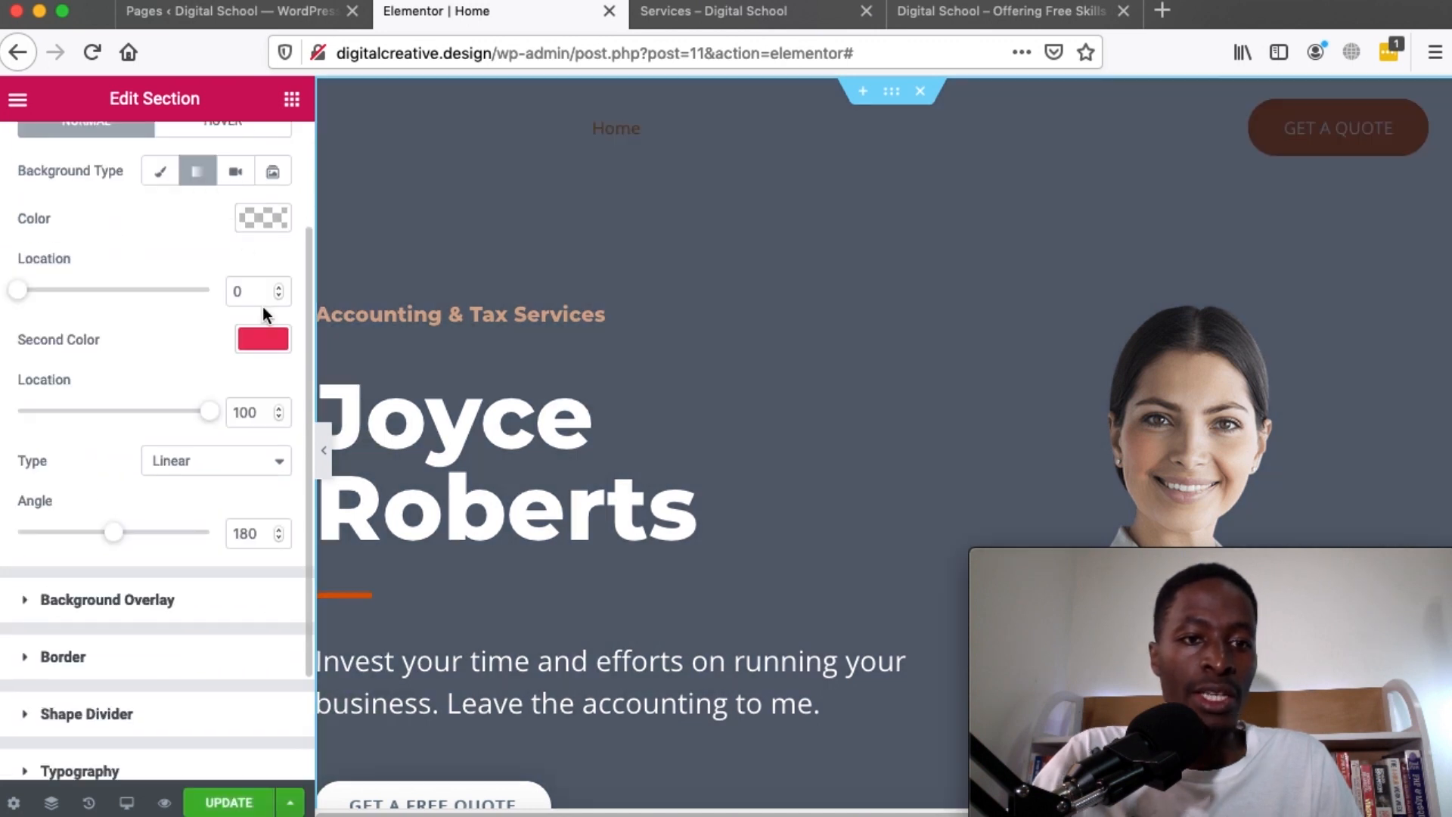
click(257, 217)
click(157, 394)
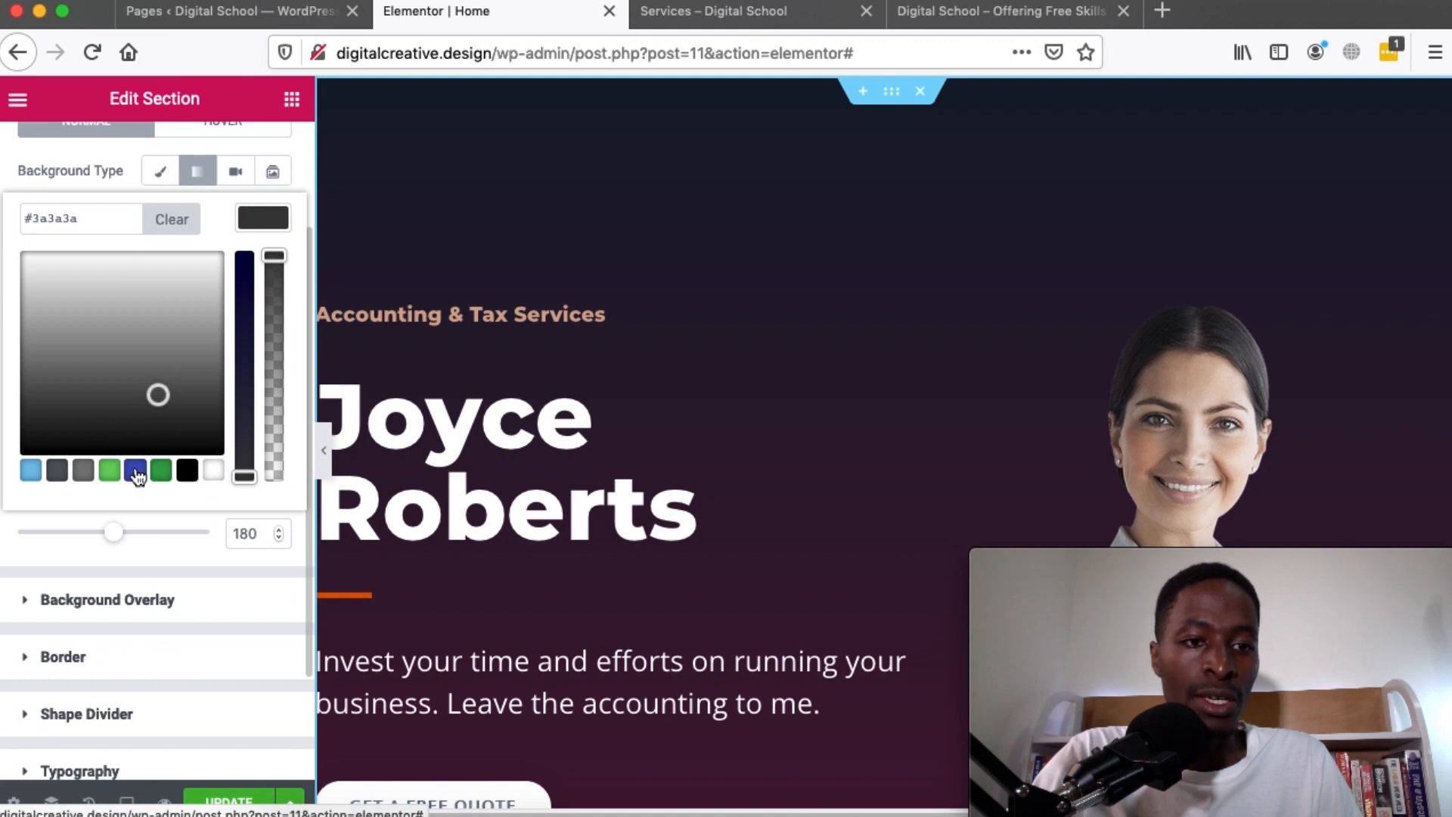
click(136, 472)
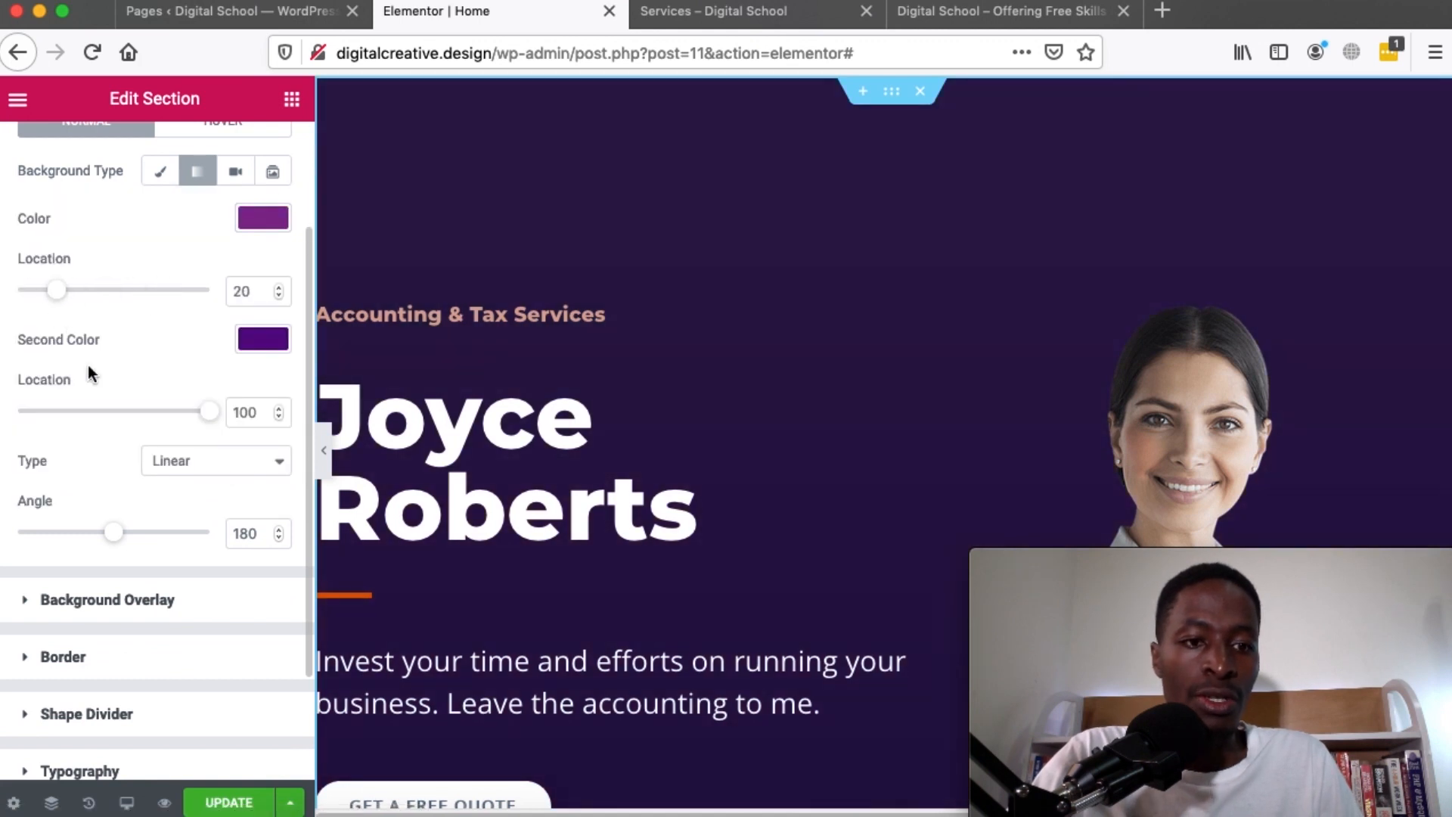
drag(205, 417, 261, 408)
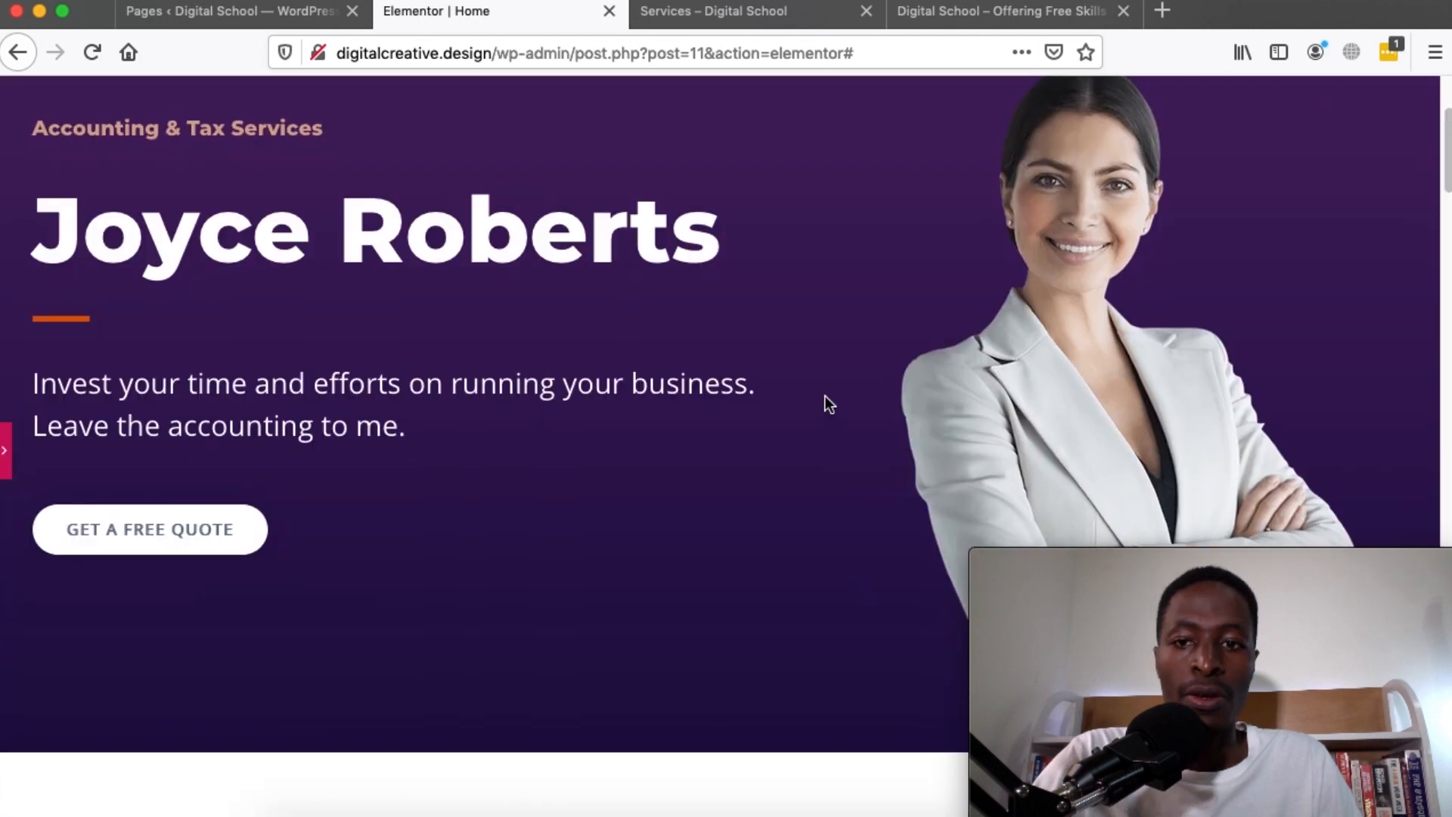
scroll(824, 396, down, 3)
scroll(824, 396, up, 6)
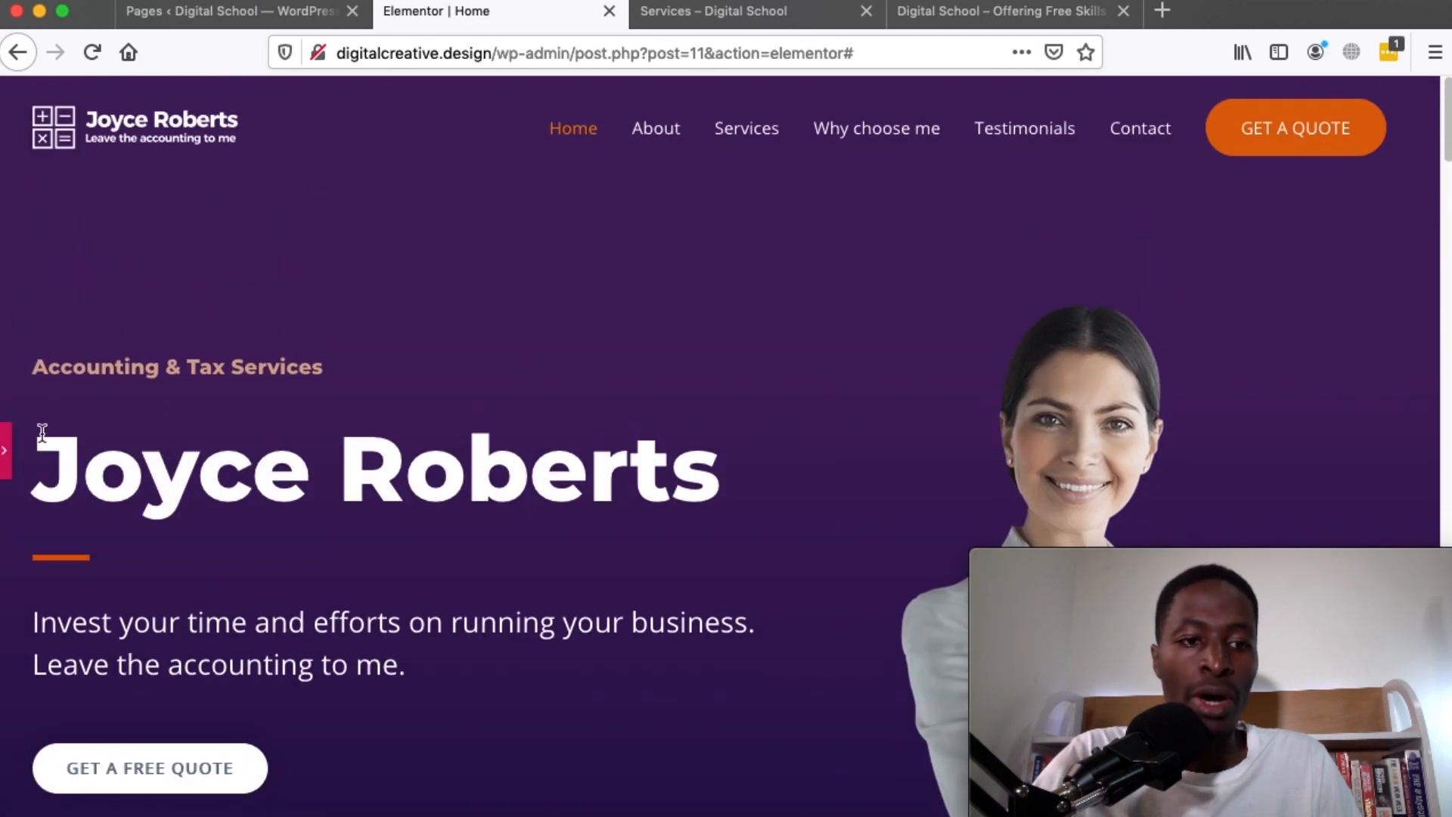
Replace the 'Joyce Roberts' heading text with 'Free Digital School' and preview it
click(324, 440)
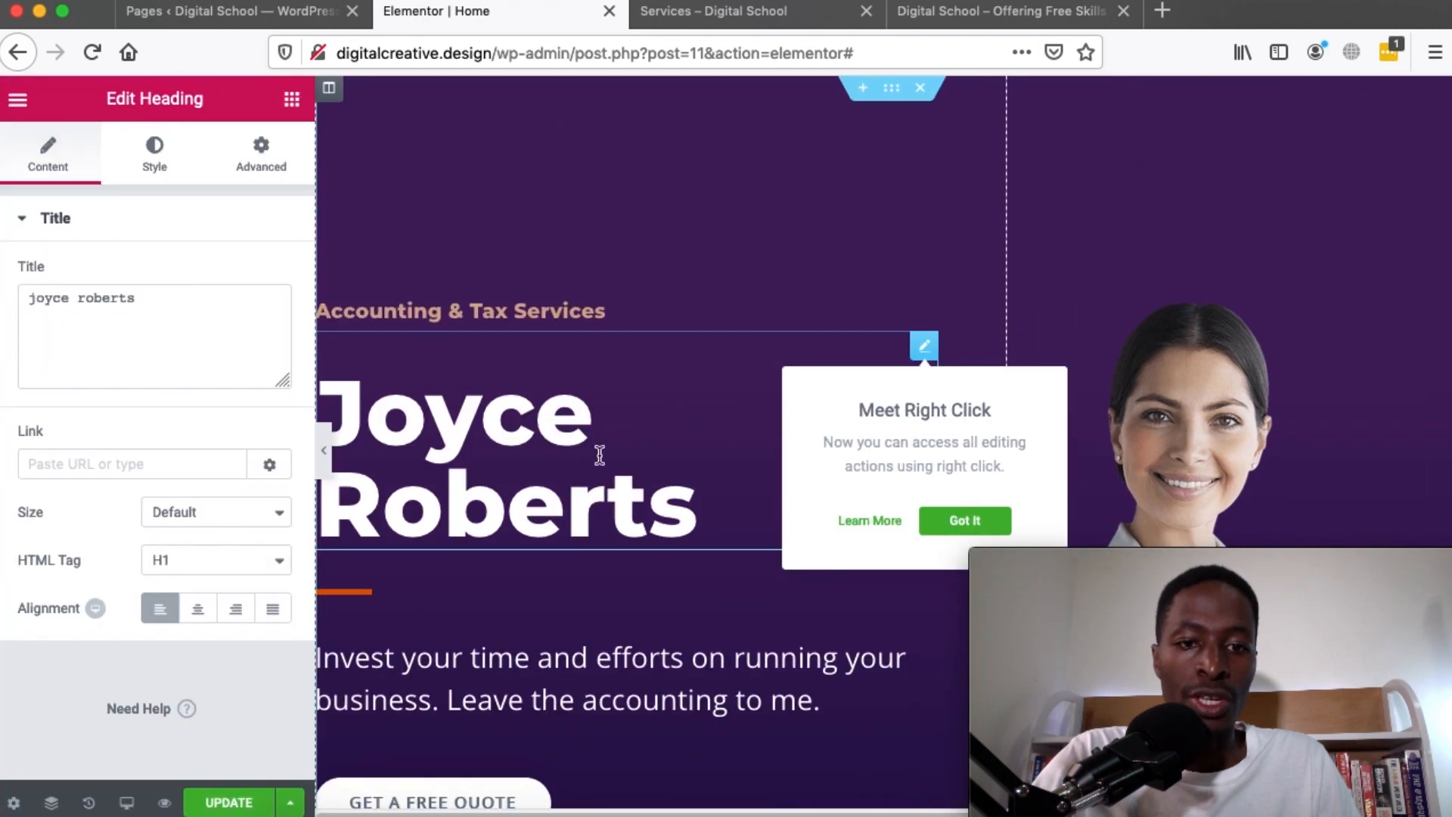
triple_click(82, 295)
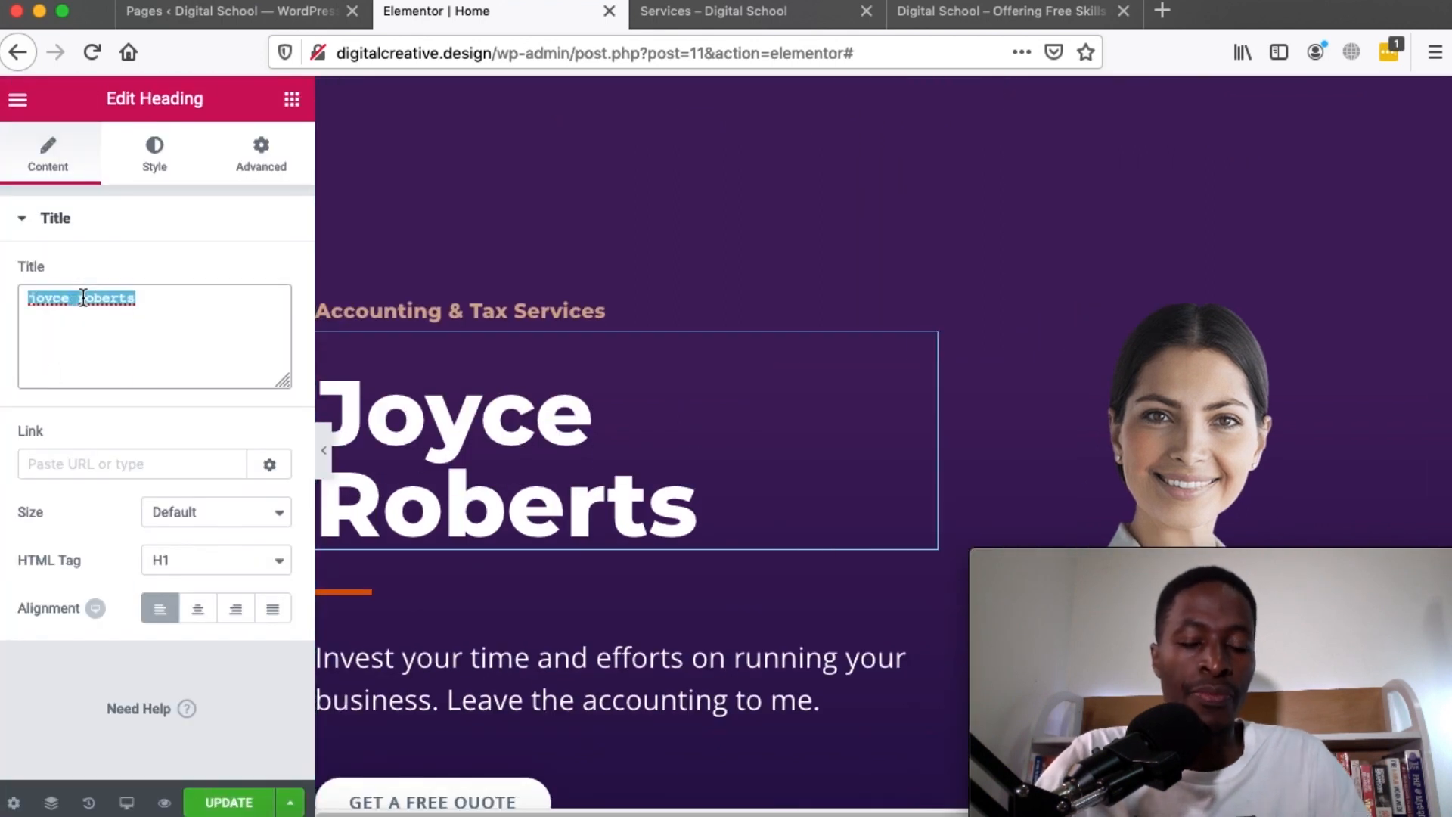
text(Free S)
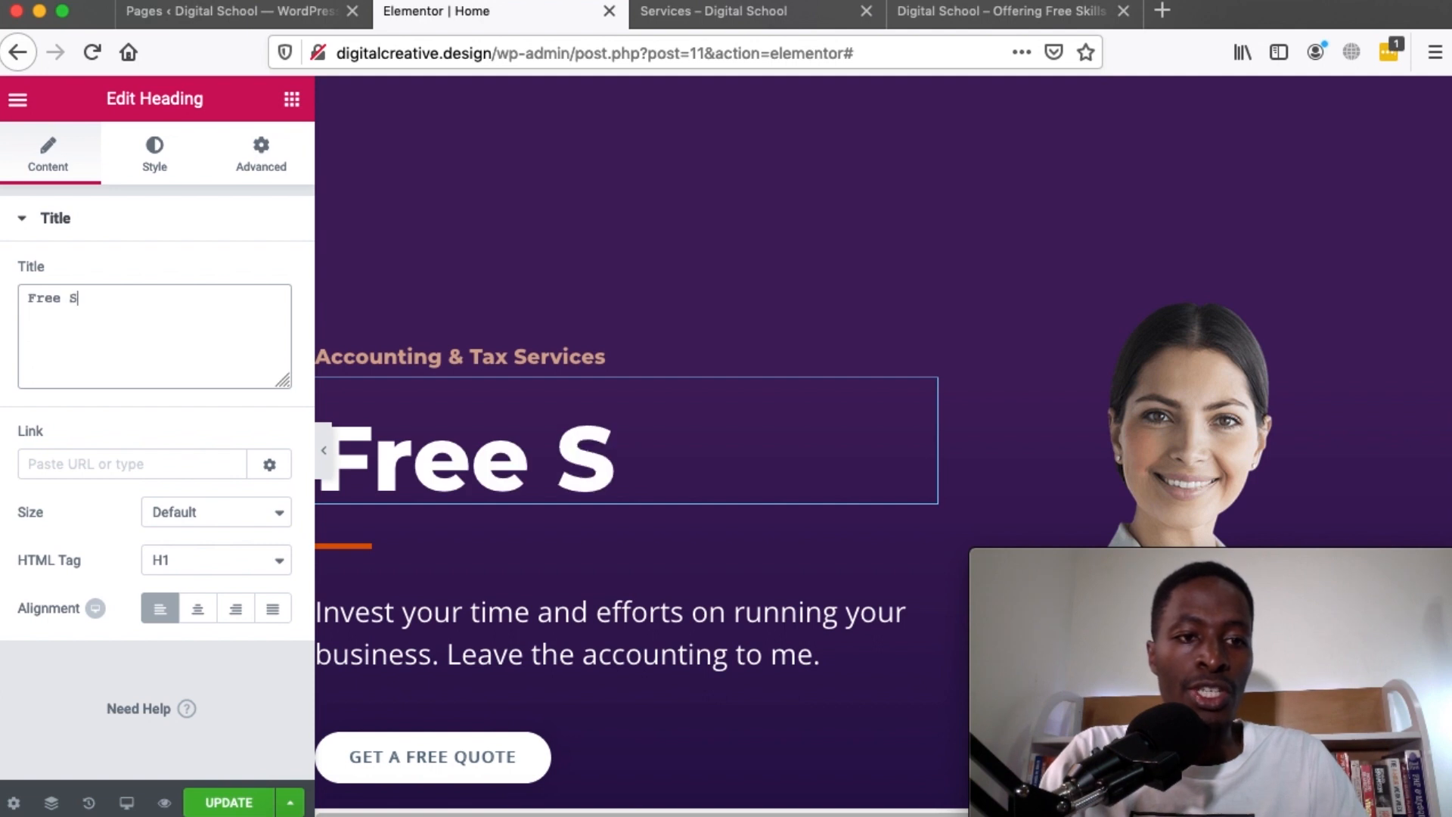
key(BackSpace)
text(Dig)
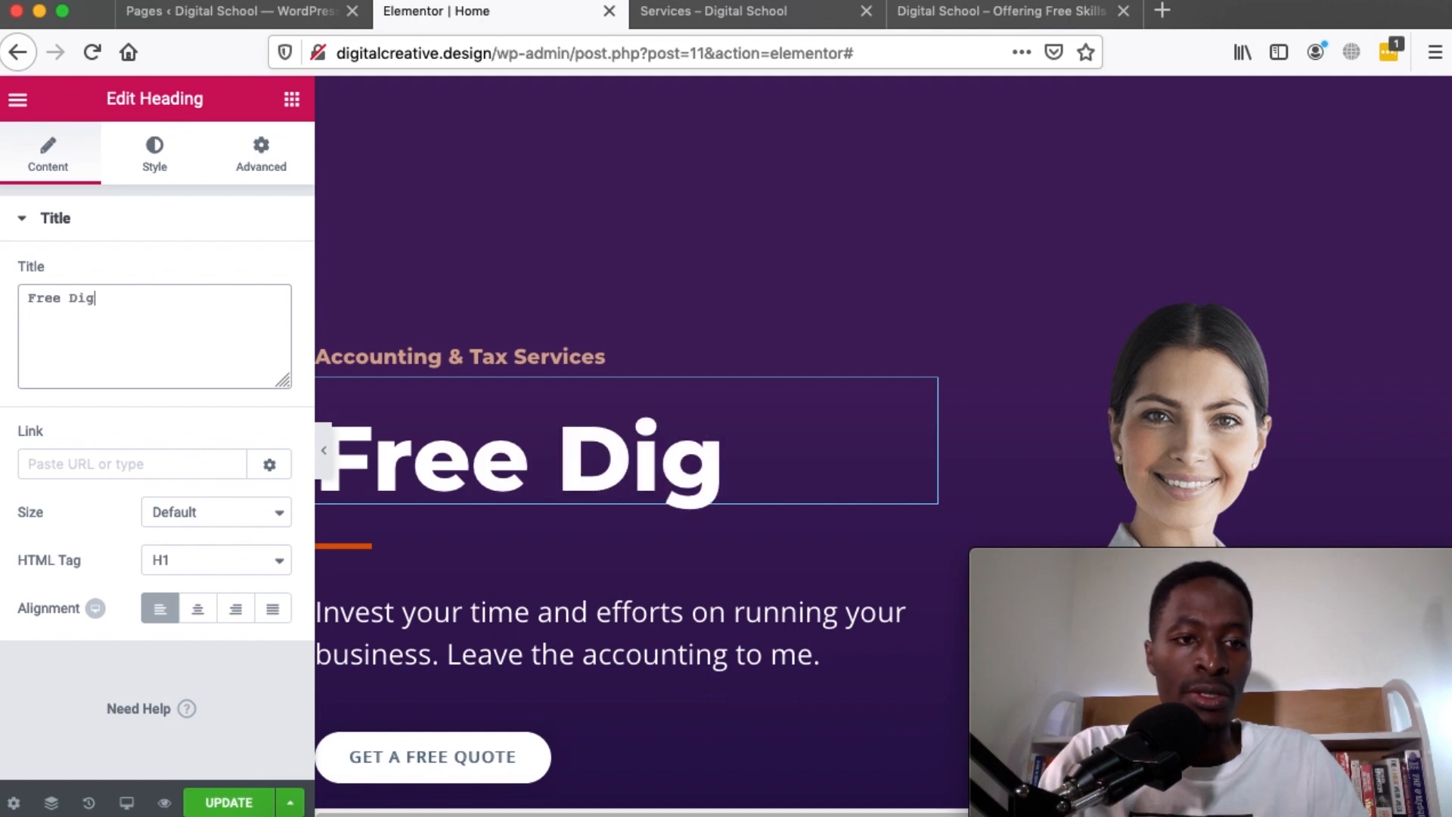
text(ital School)
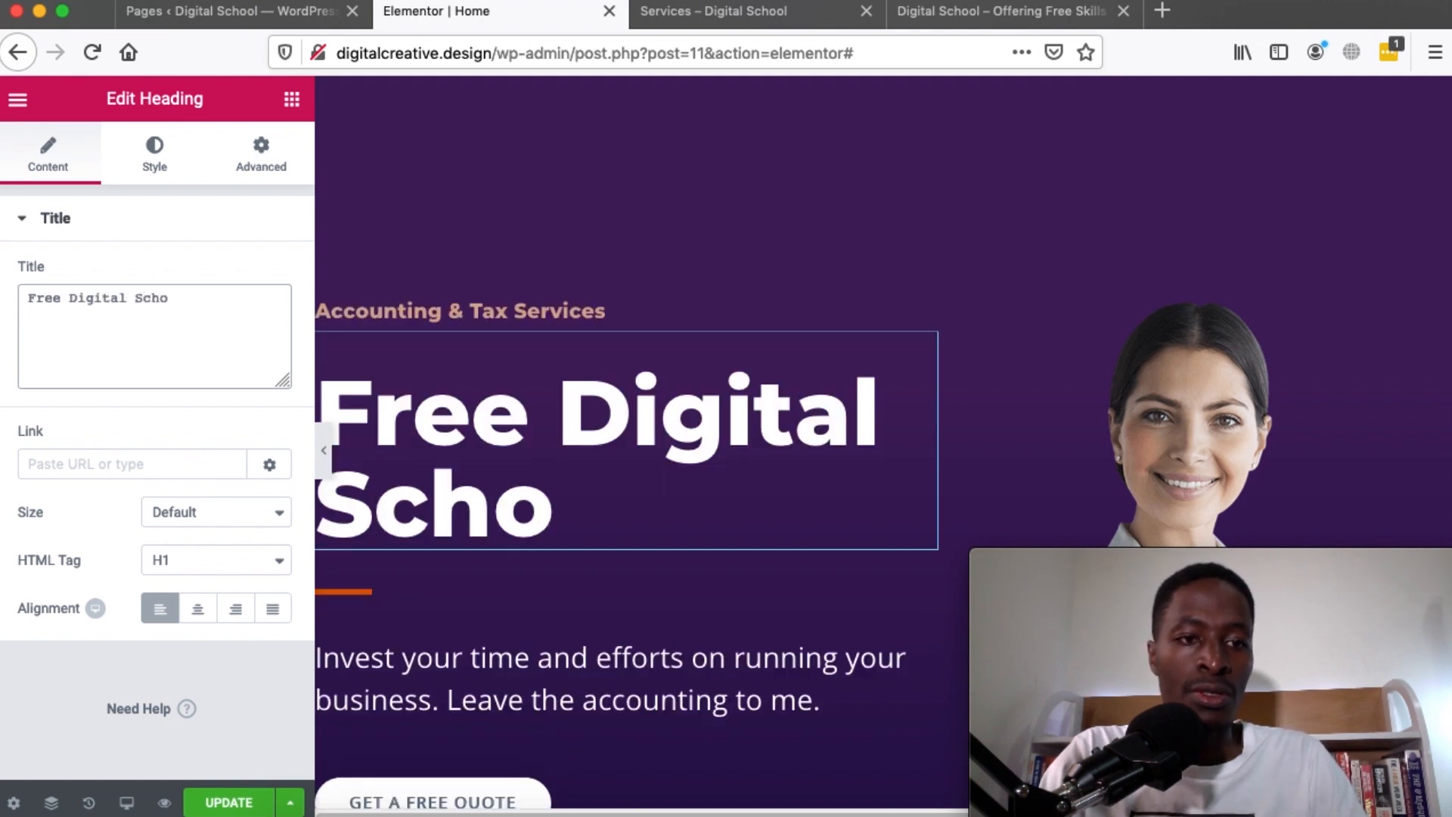
click(323, 452)
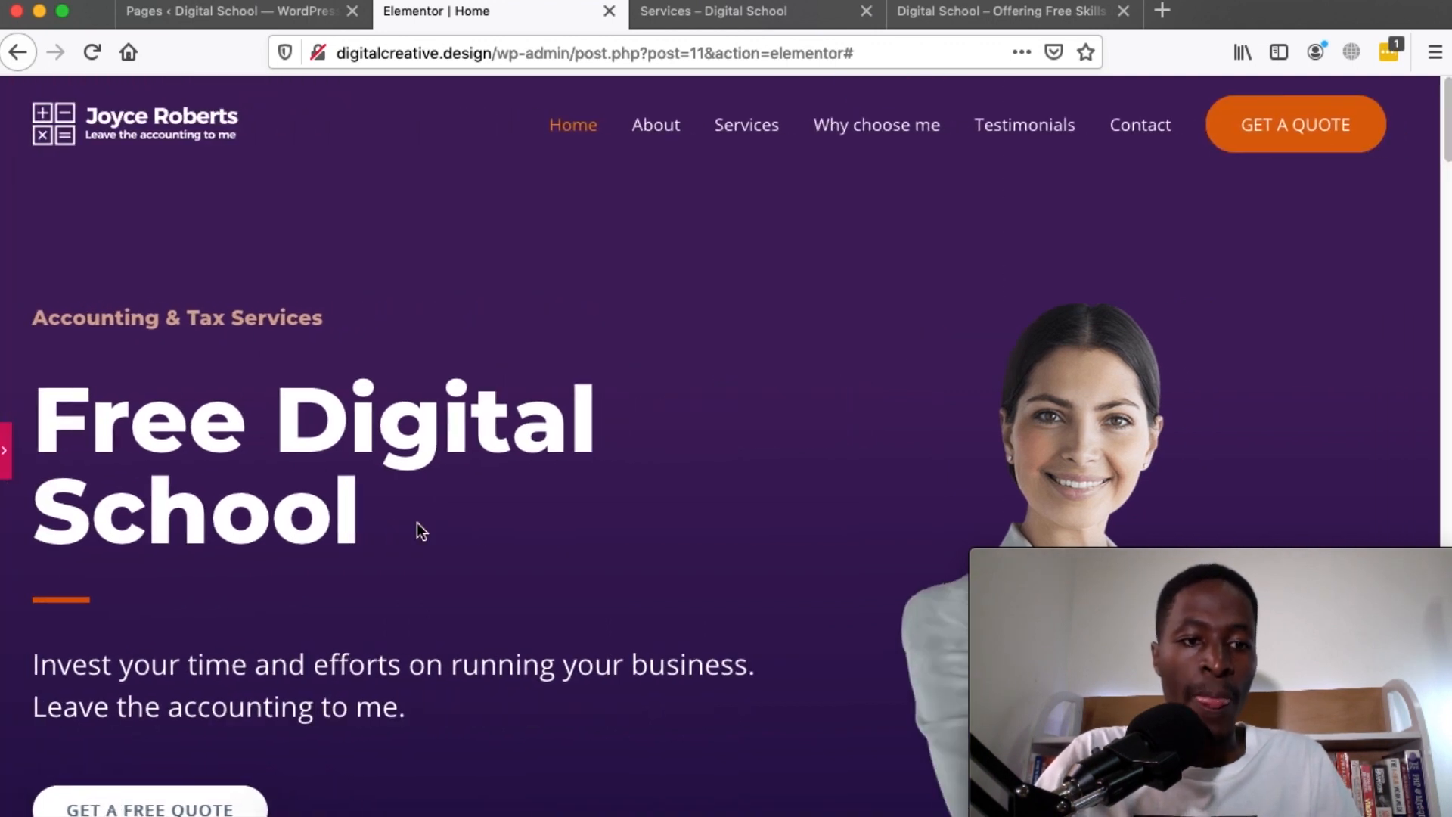
click(6, 454)
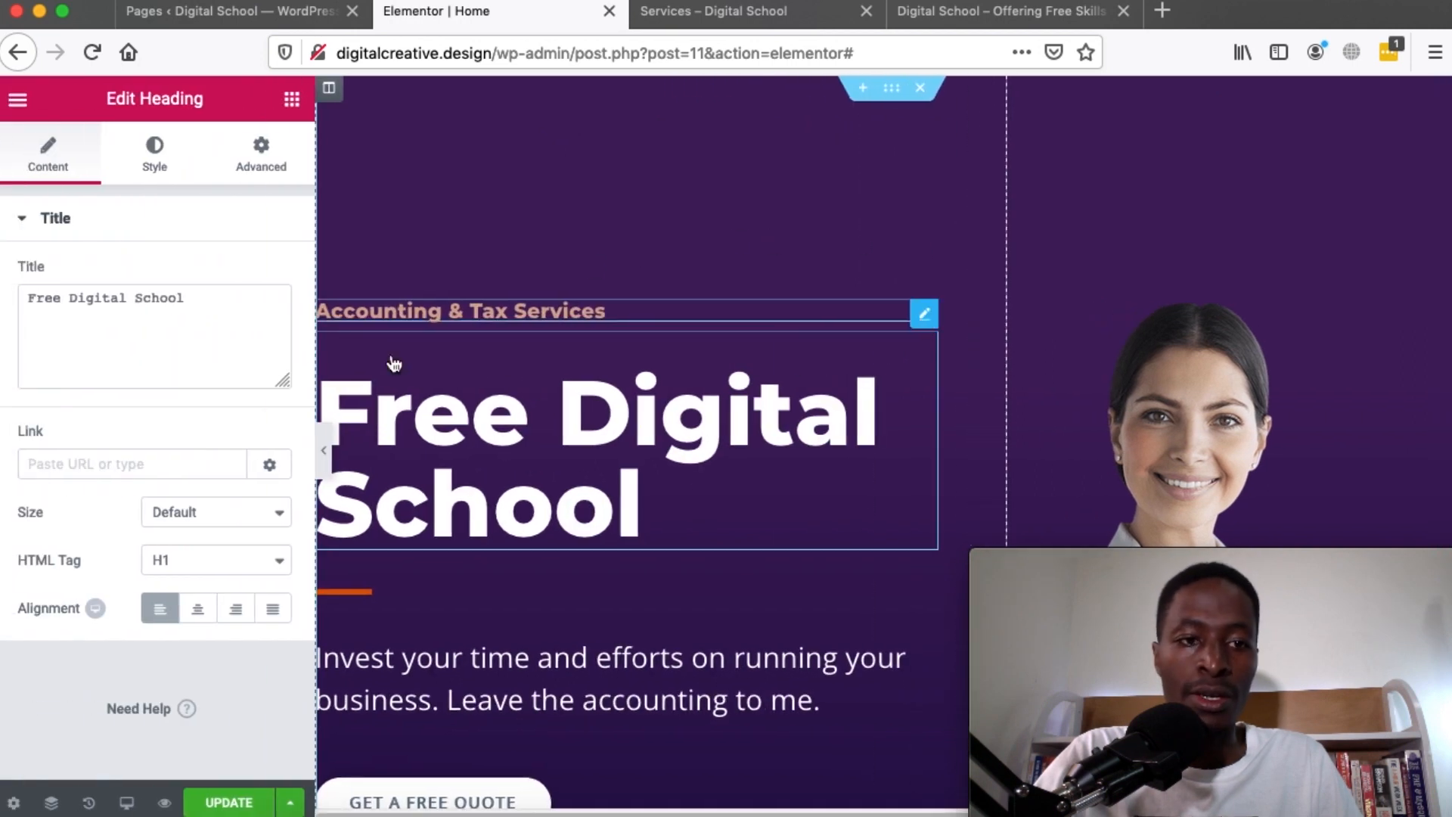
Retitle the subheading 'Study Completely For Free' and colour its text pink
click(390, 312)
triple_click(87, 302)
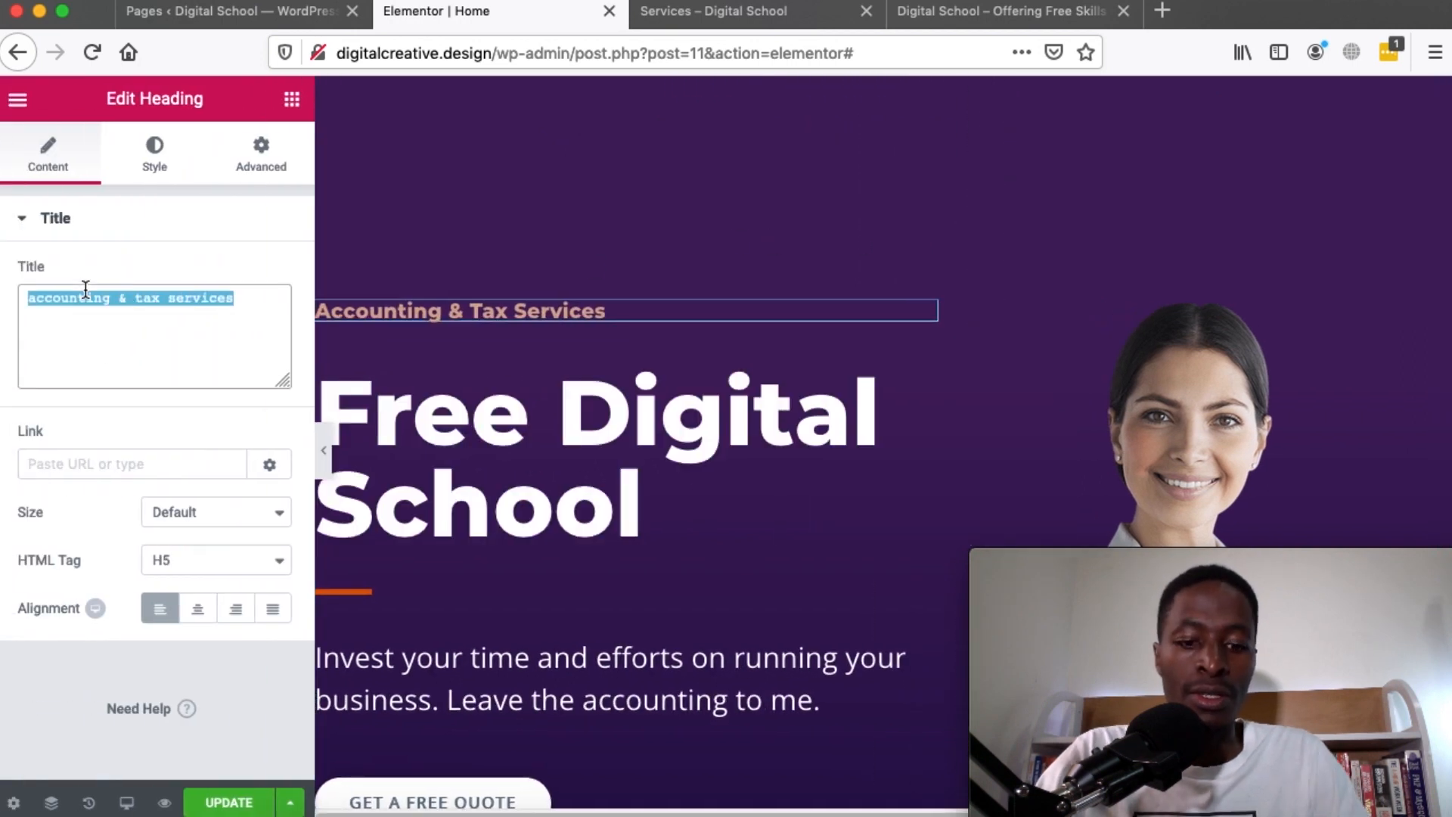
text(Study completely for free)
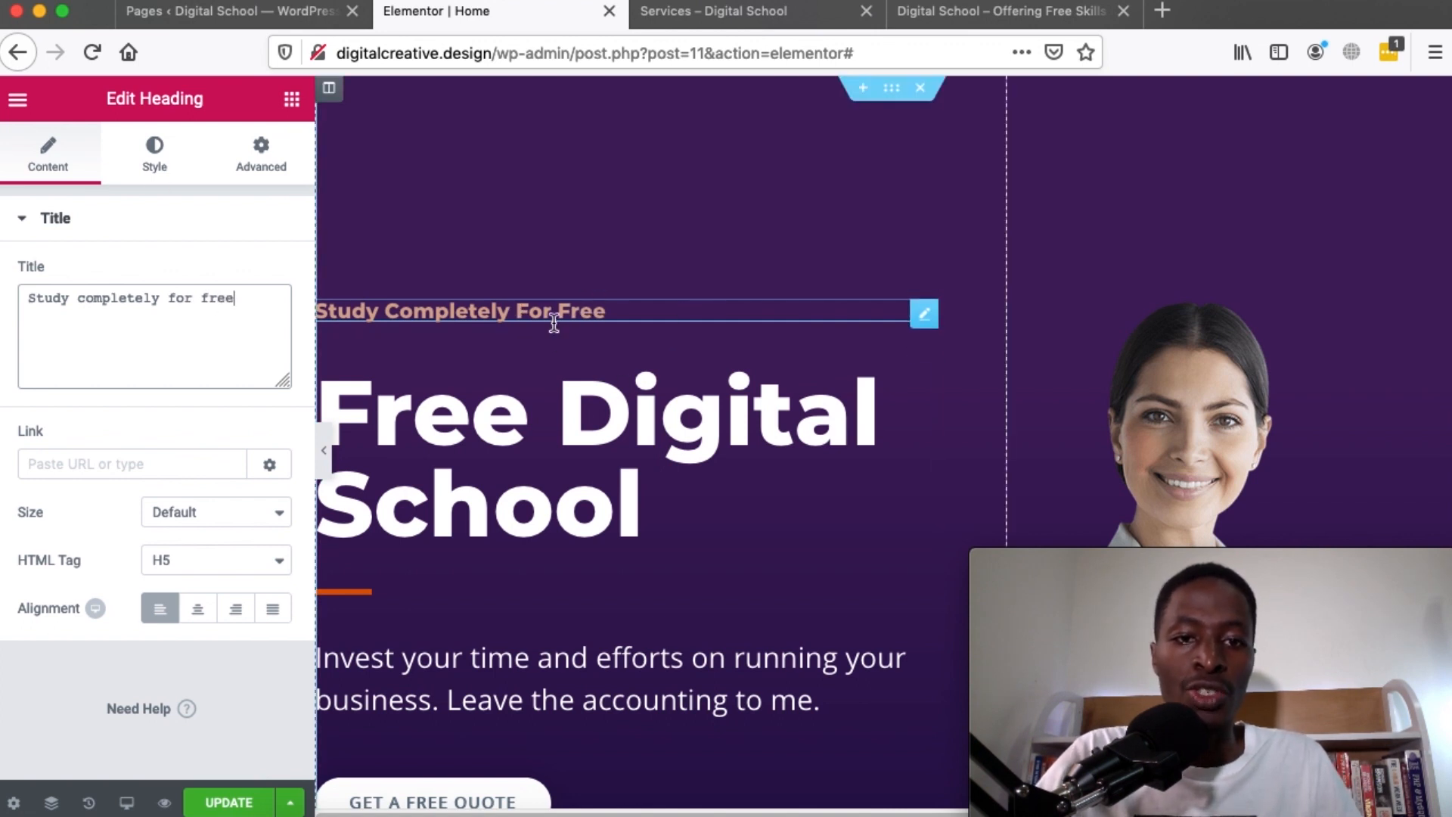
click(130, 168)
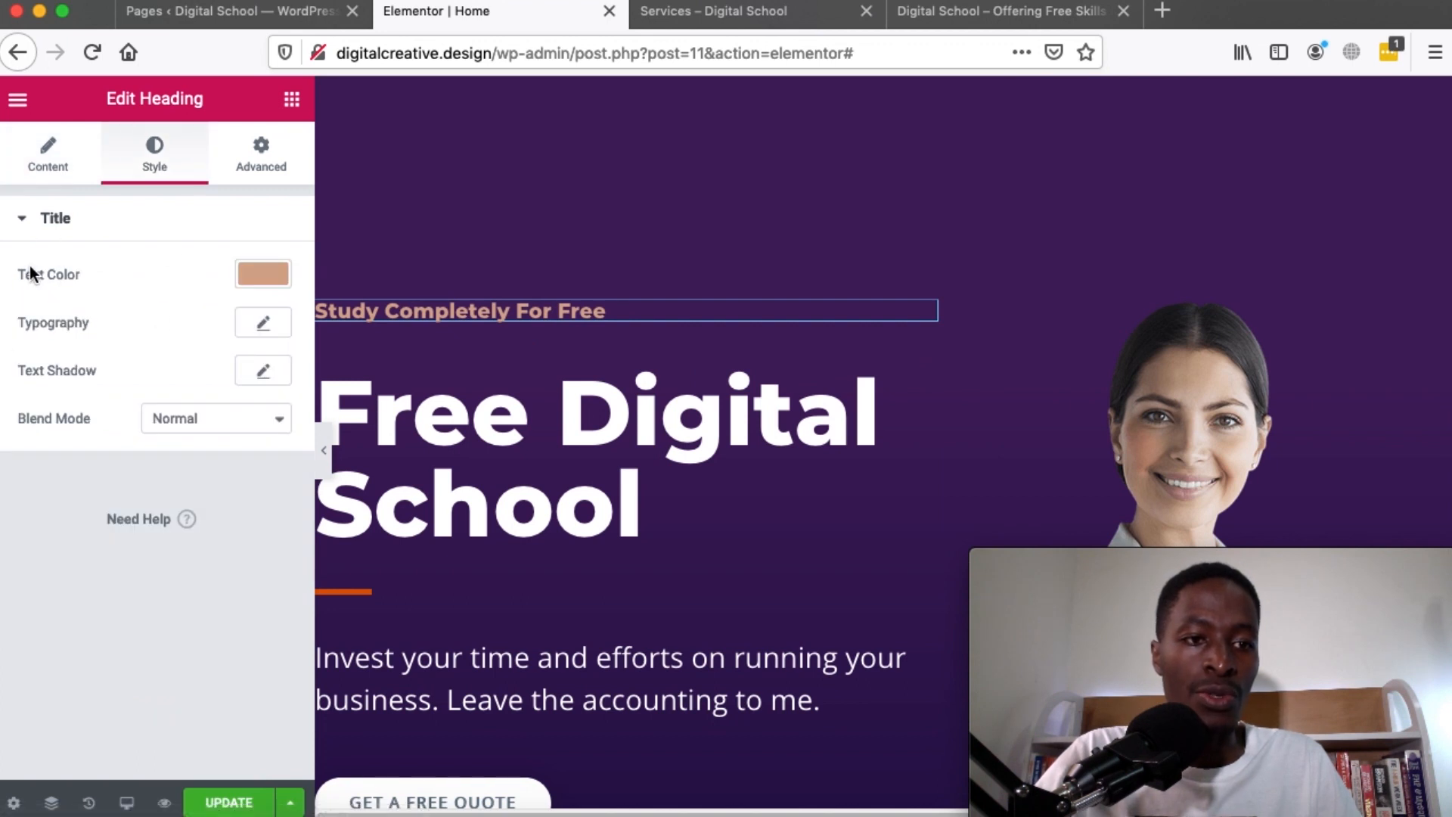
click(274, 274)
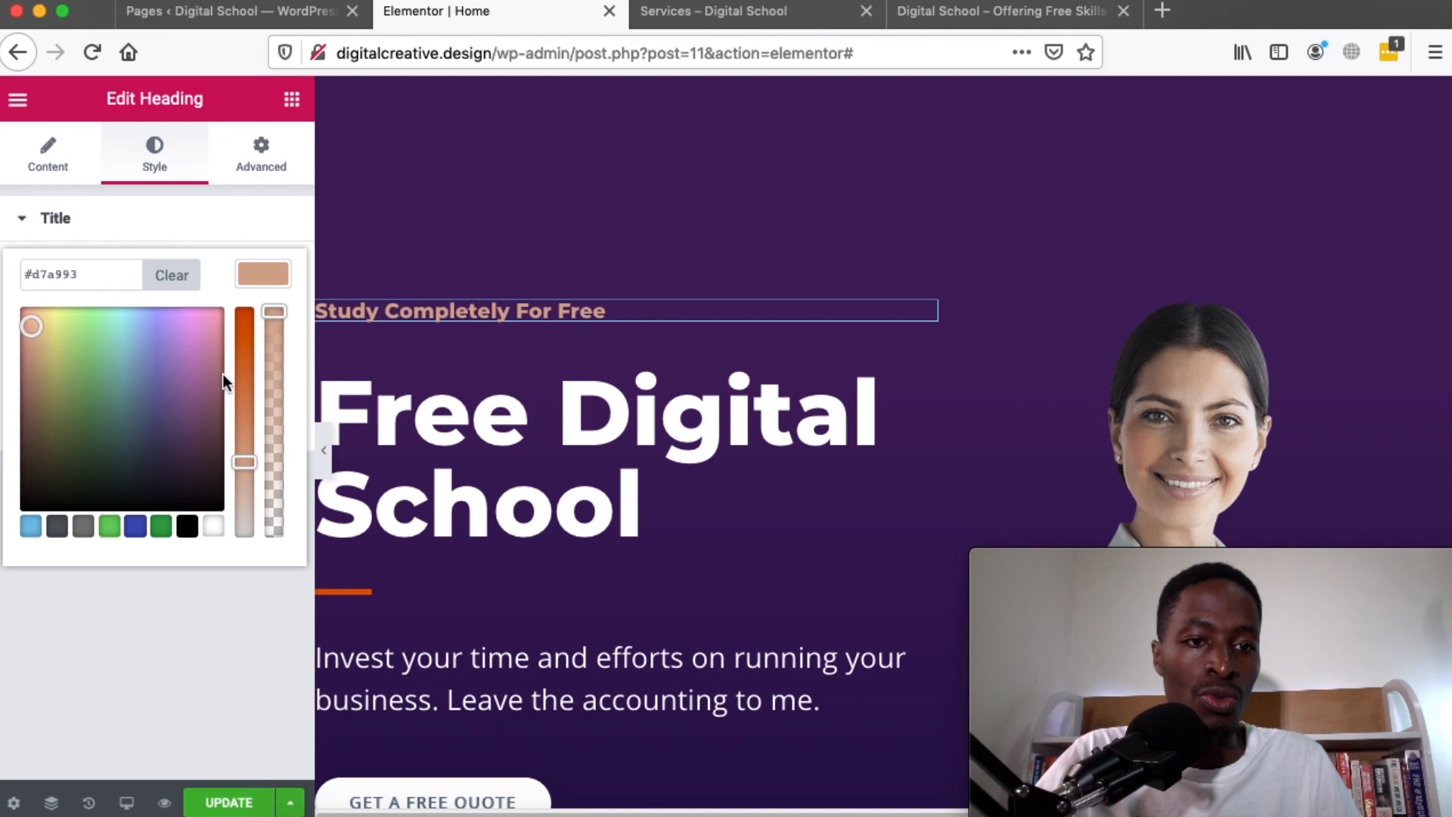
drag(214, 383, 225, 314)
click(263, 275)
Set the subheading typography to Nunito Sans, letter spacing 3.2 and weight 900
click(261, 323)
scroll(192, 527, down, 1)
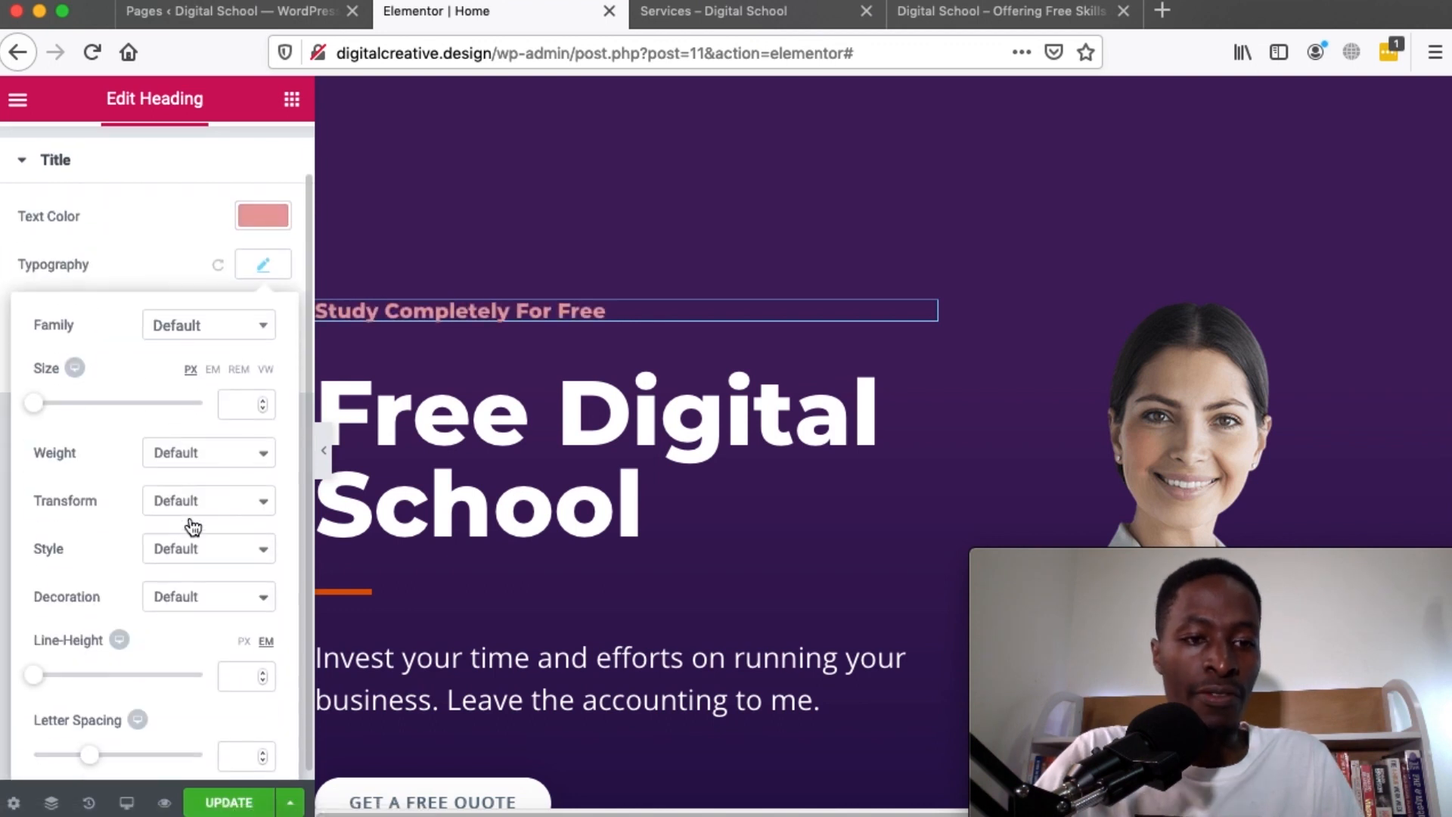
click(204, 325)
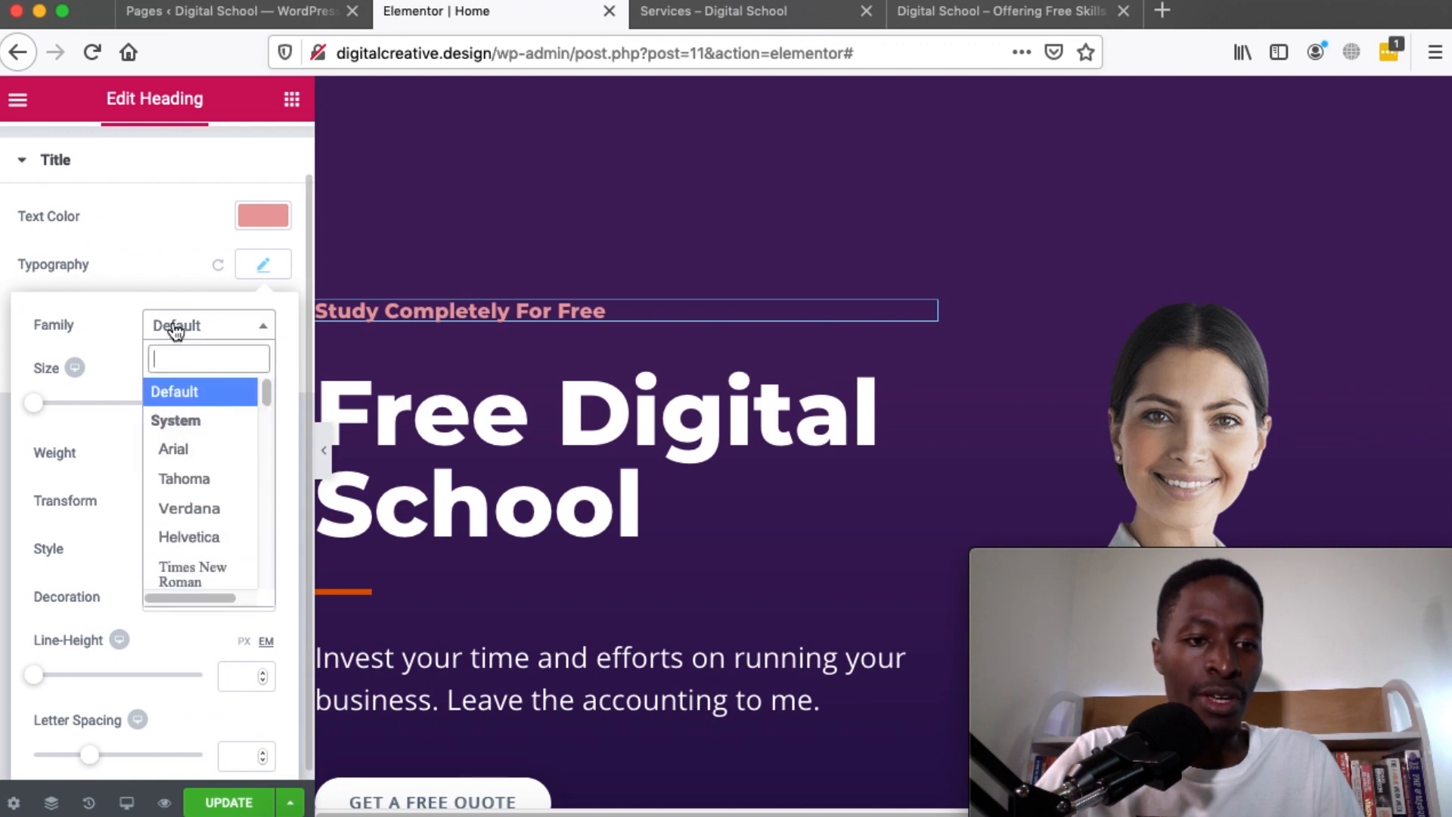
scroll(208, 440, down, 1)
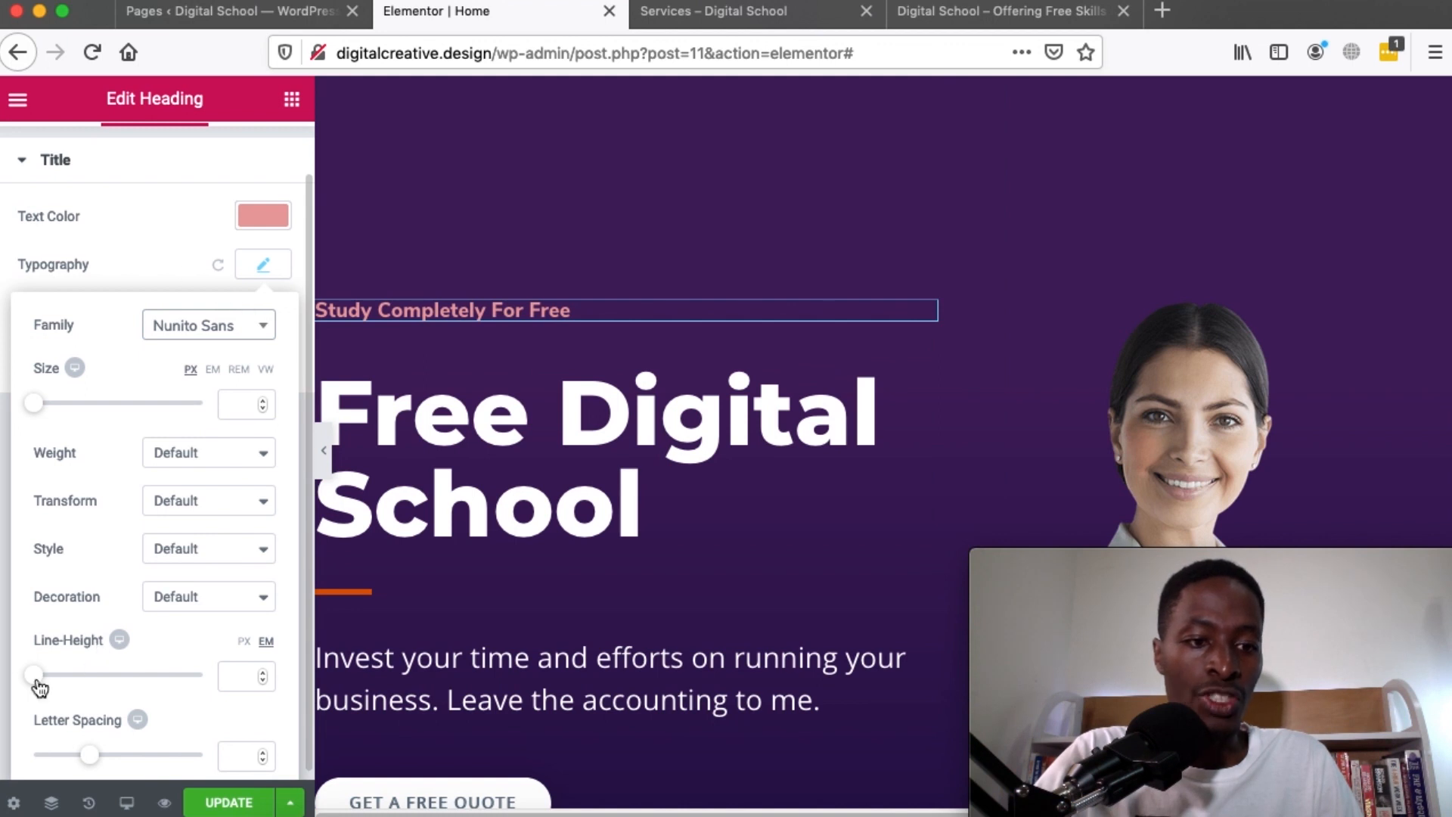
drag(92, 760, 128, 755)
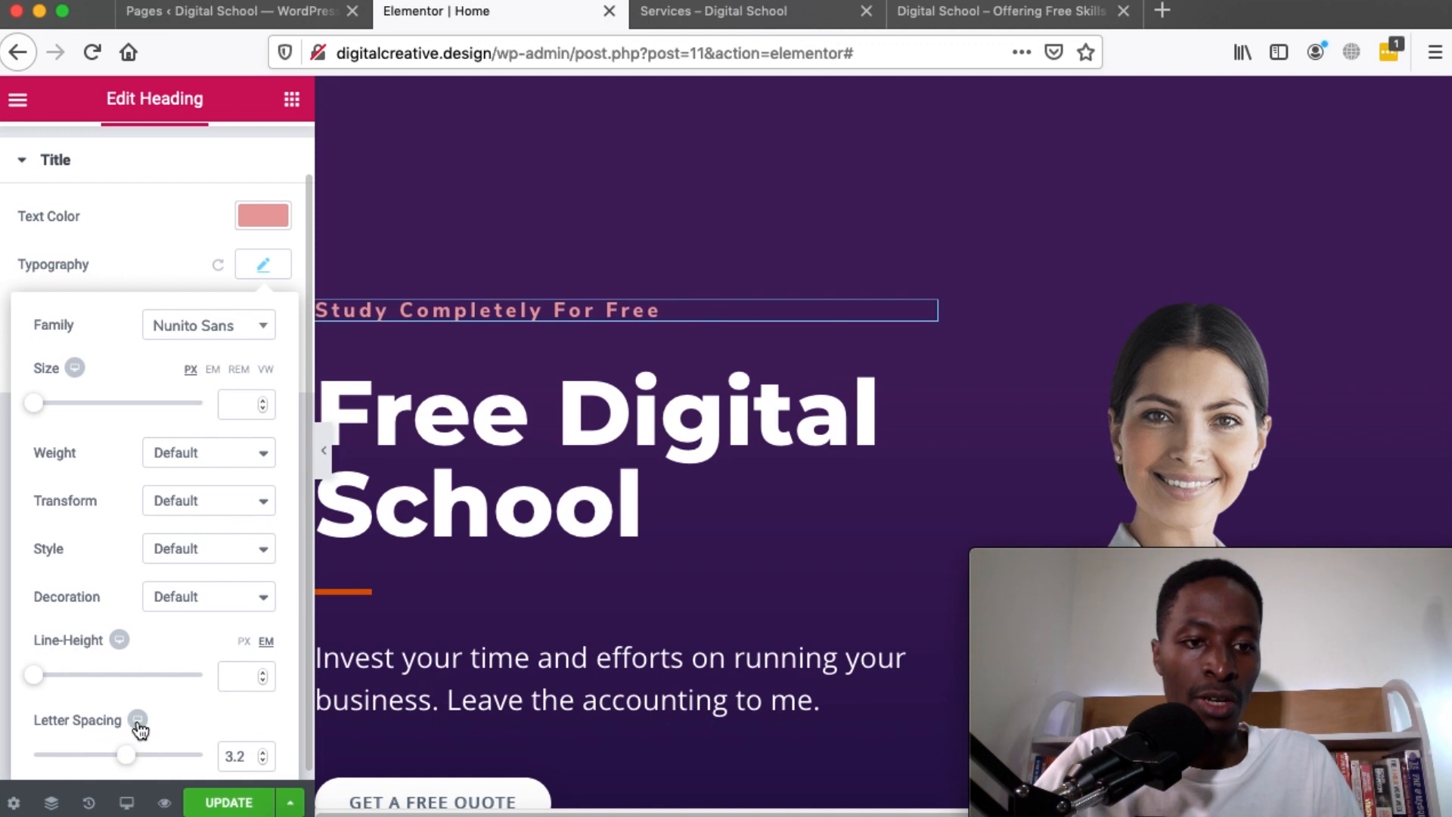
click(189, 454)
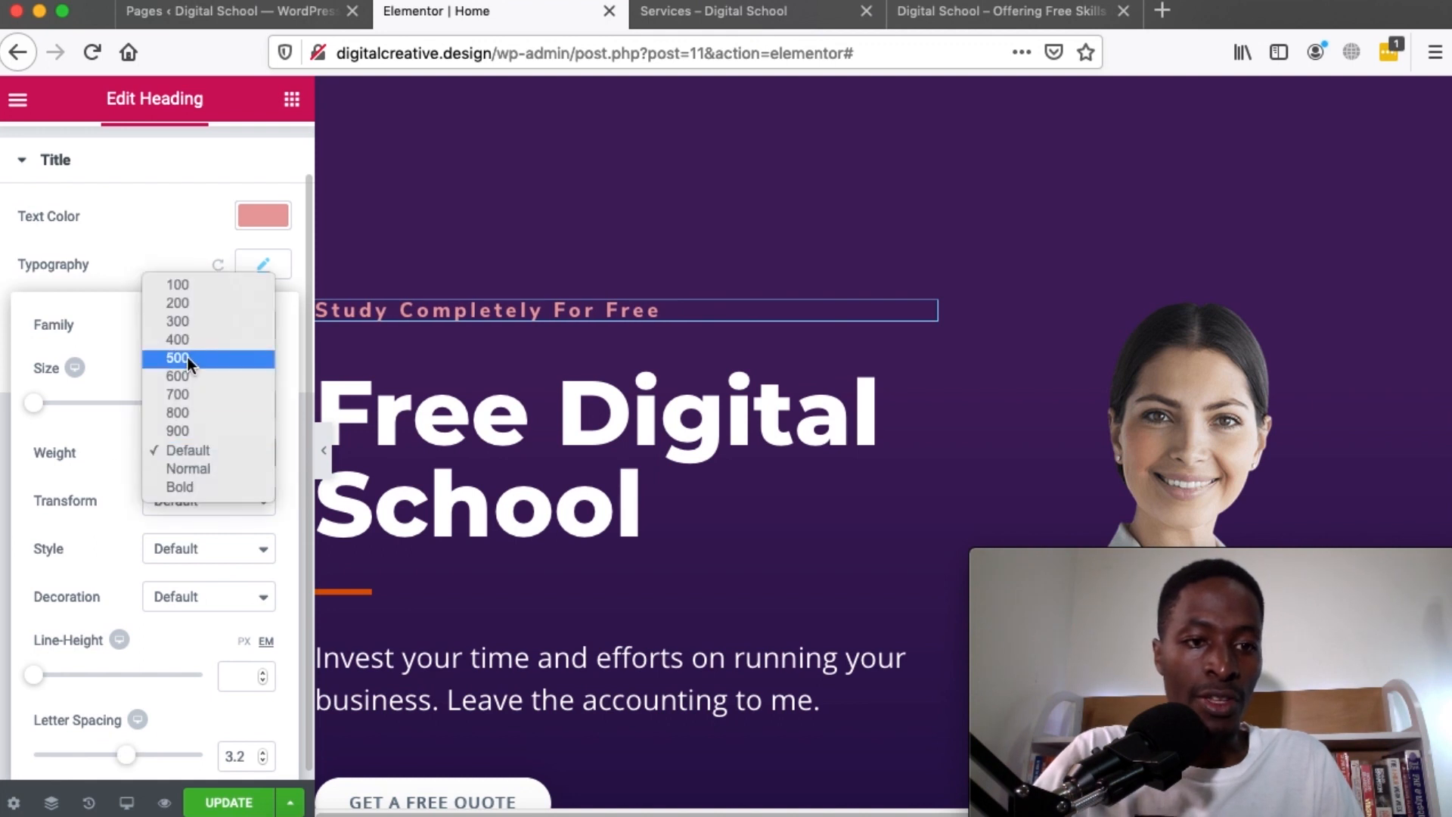
click(185, 393)
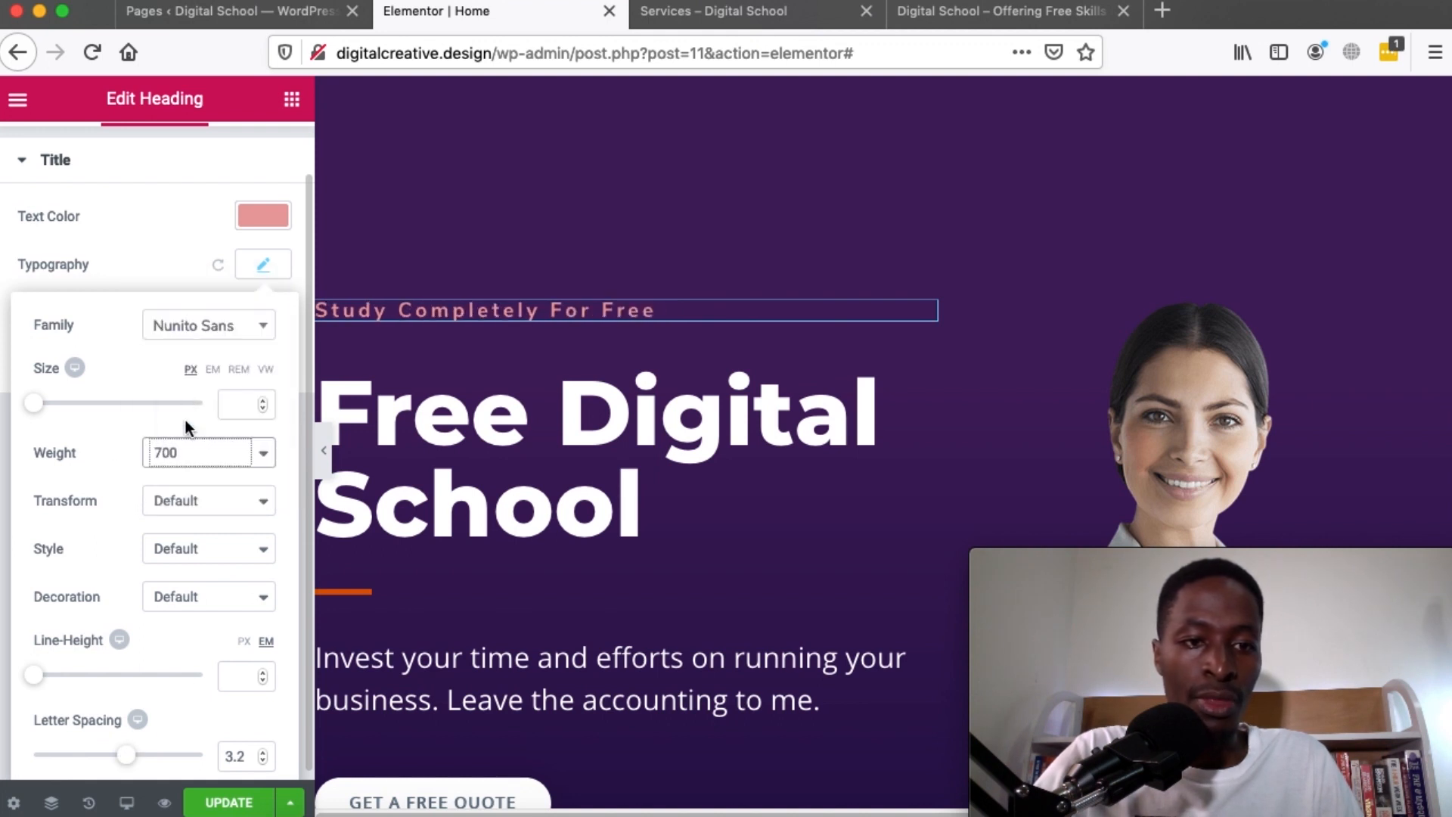
click(188, 451)
click(194, 490)
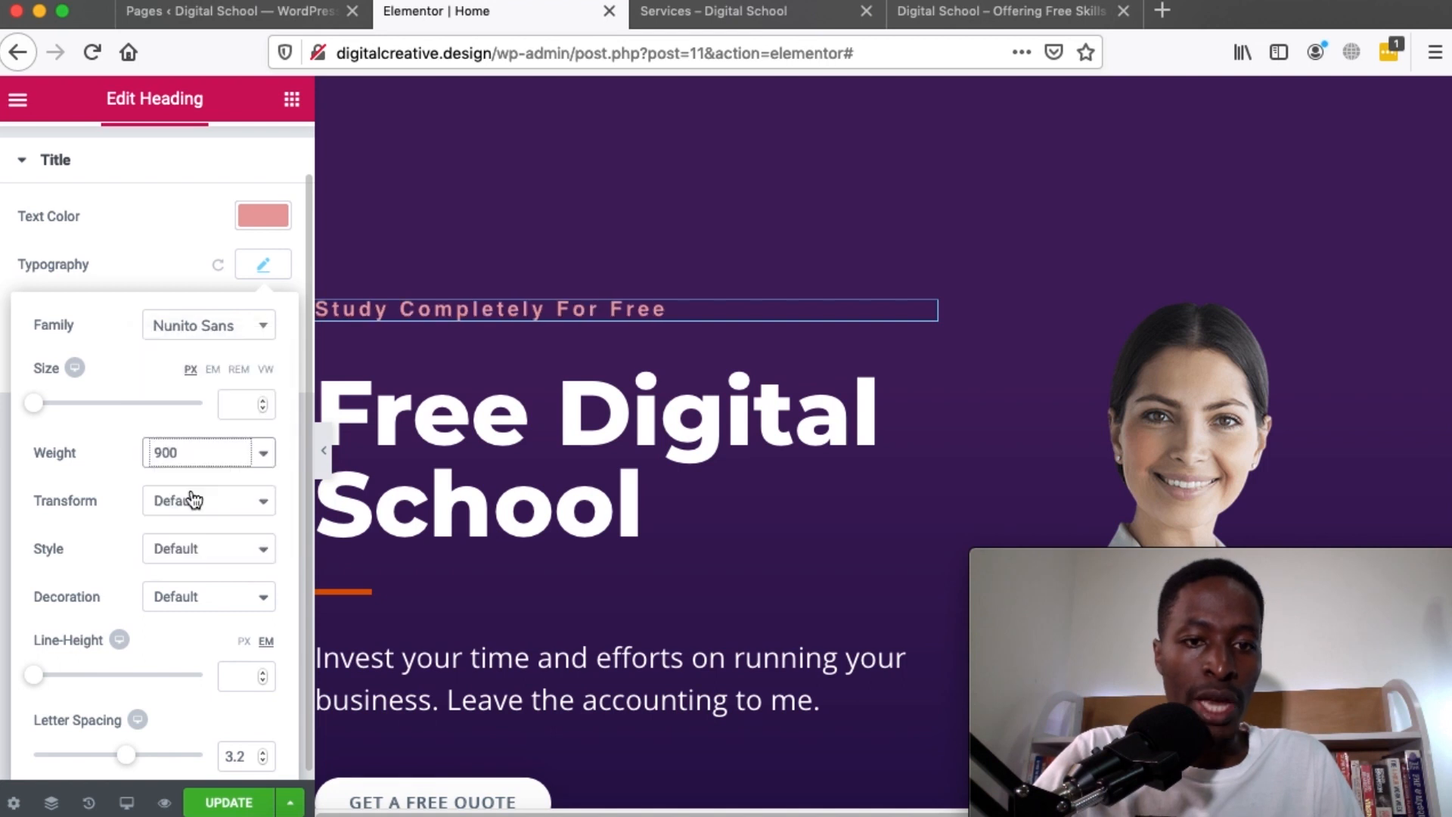
click(259, 273)
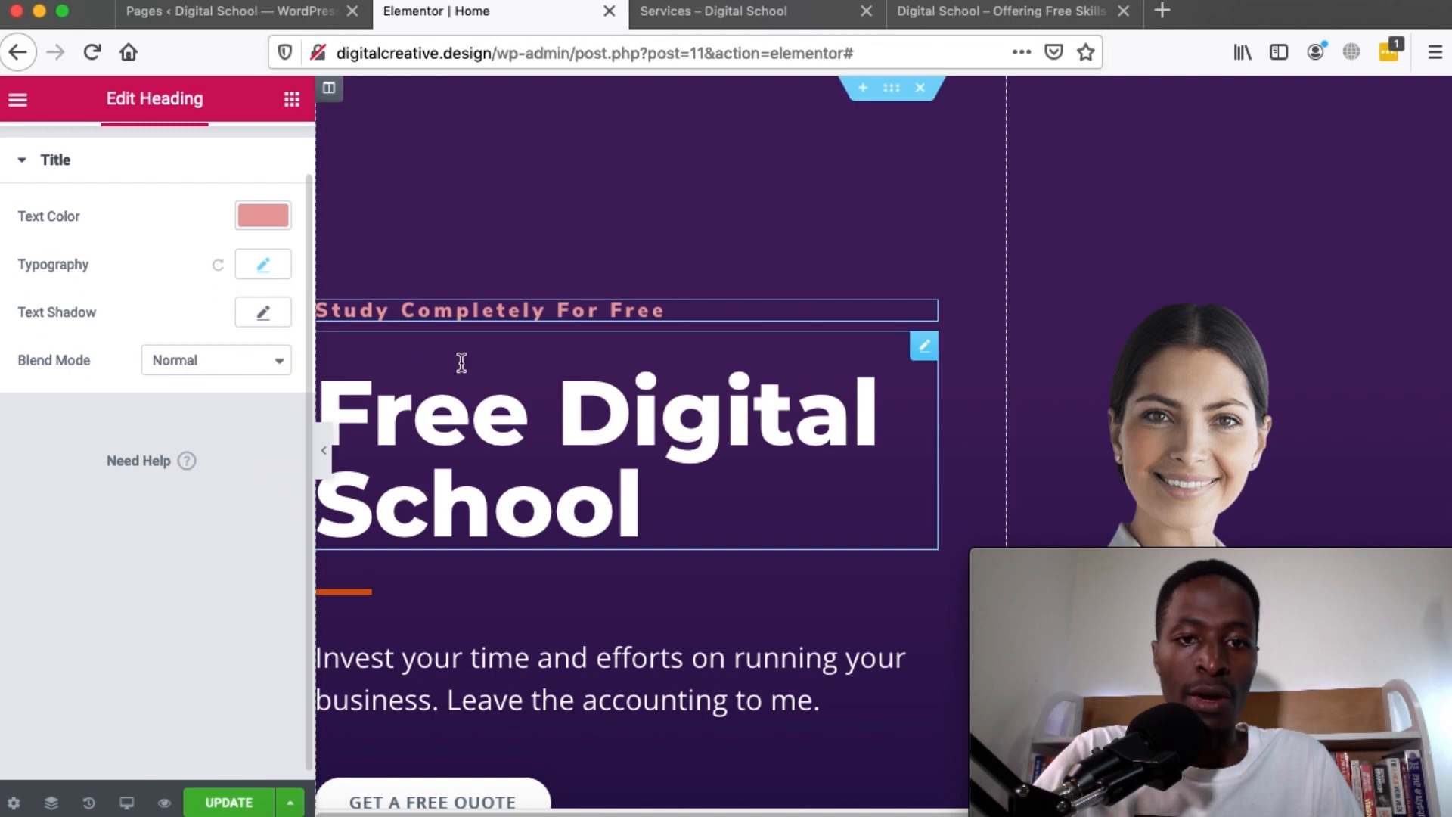
scroll(155, 212, up, 1)
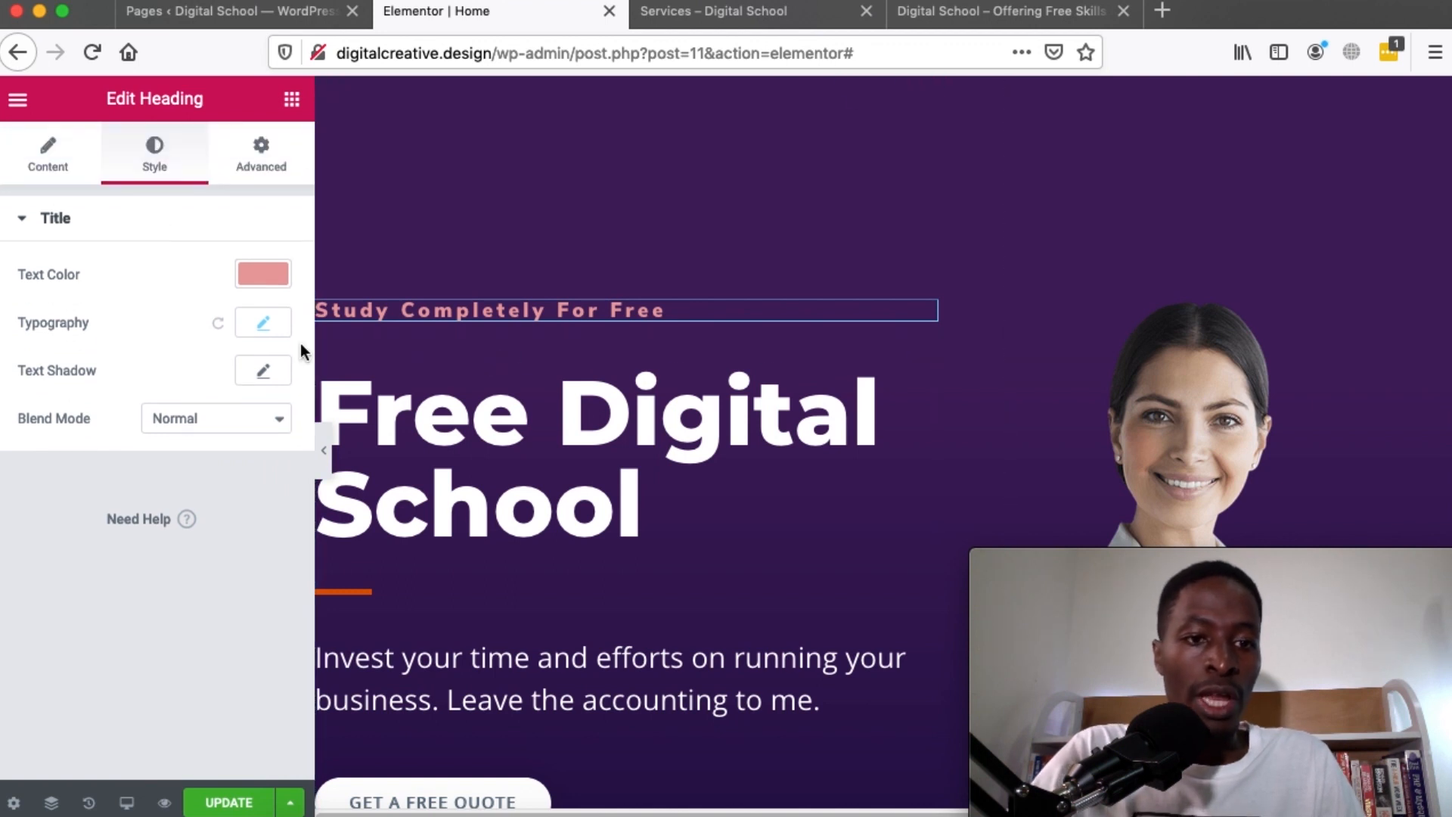
Change the hero button's label from GET A FREE QUOTE to 'Enroll Today'
click(323, 450)
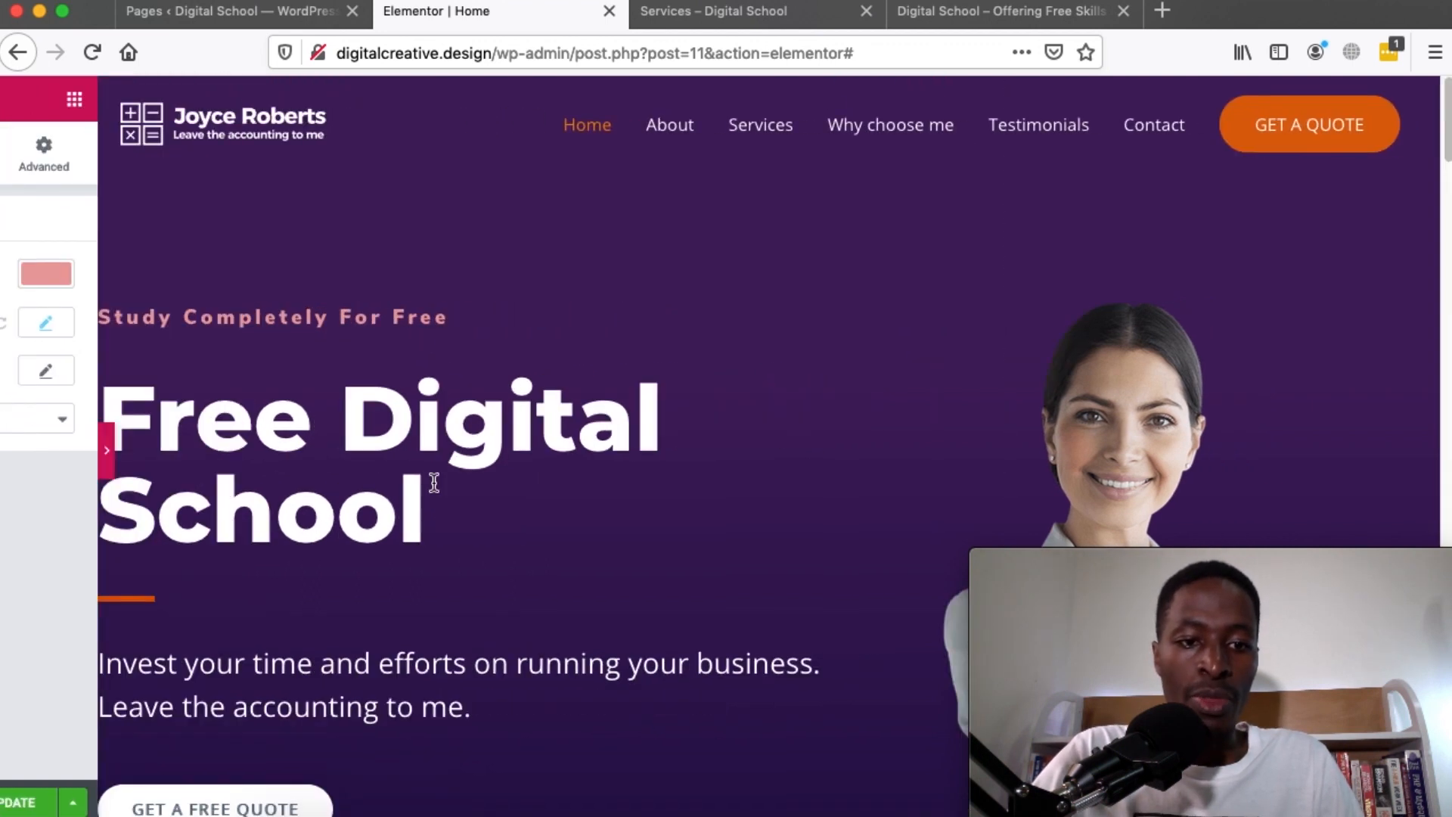
scroll(573, 509, down, 5)
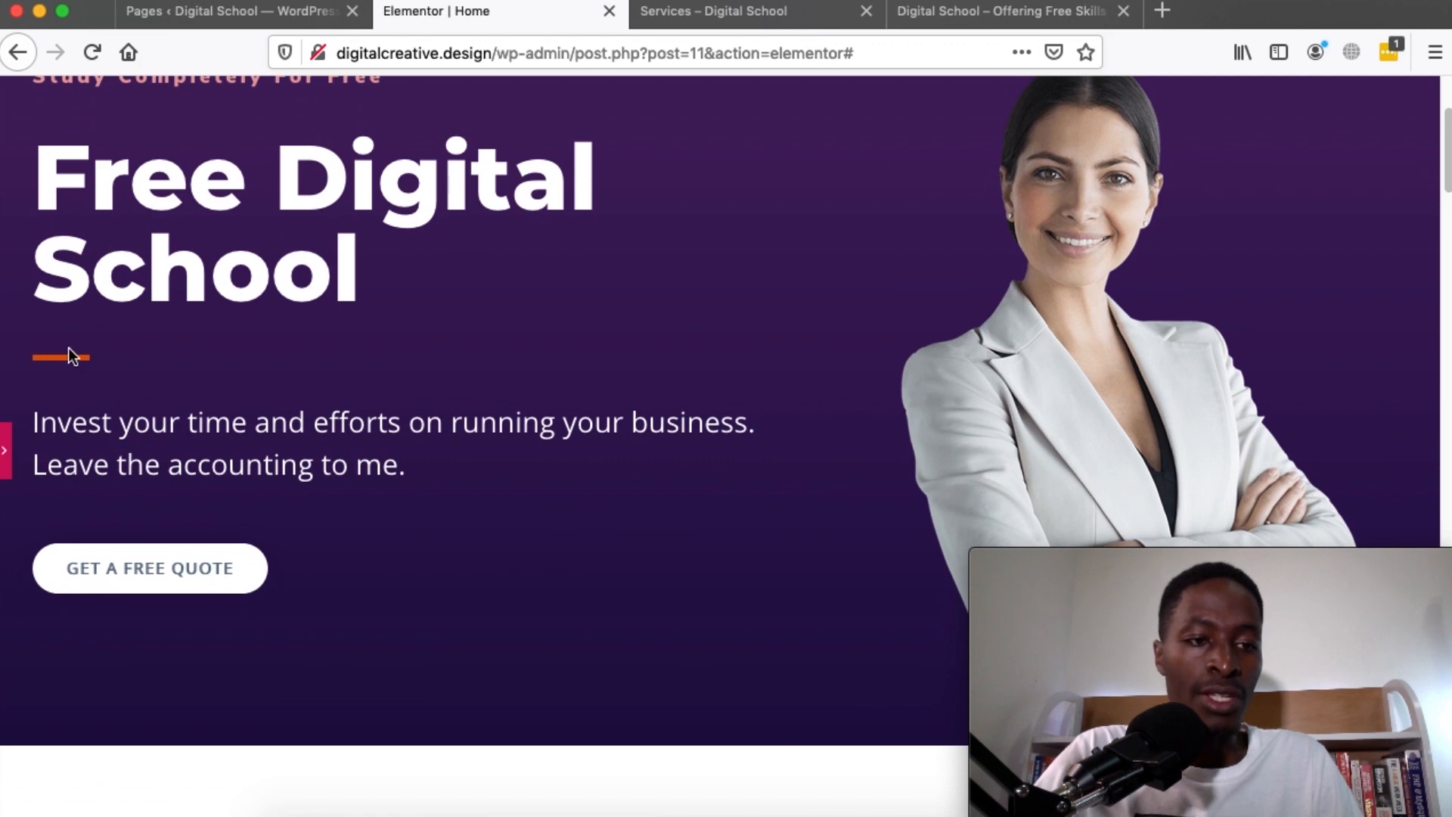
scroll(307, 461, down, 2)
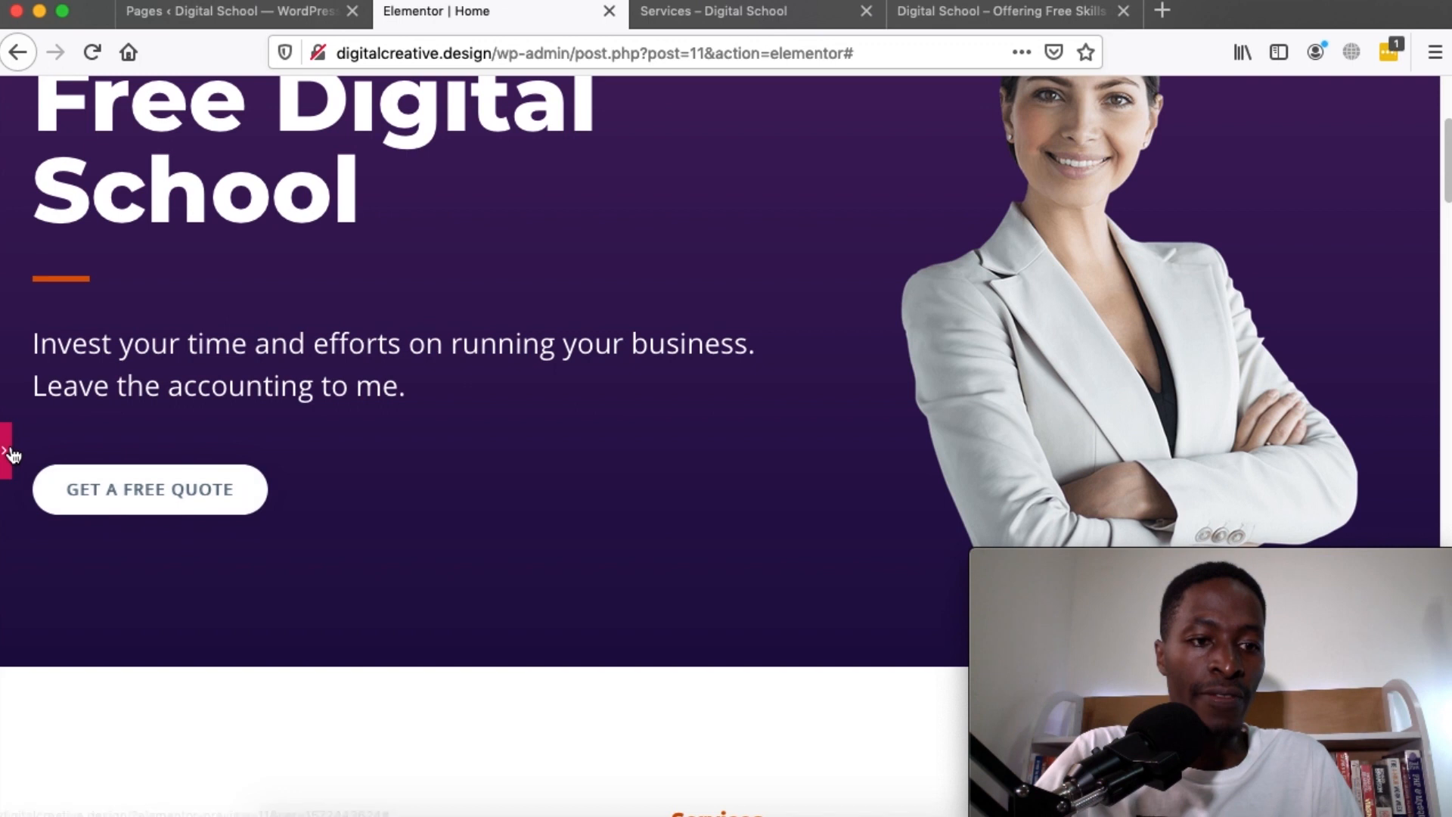
key(super+p)
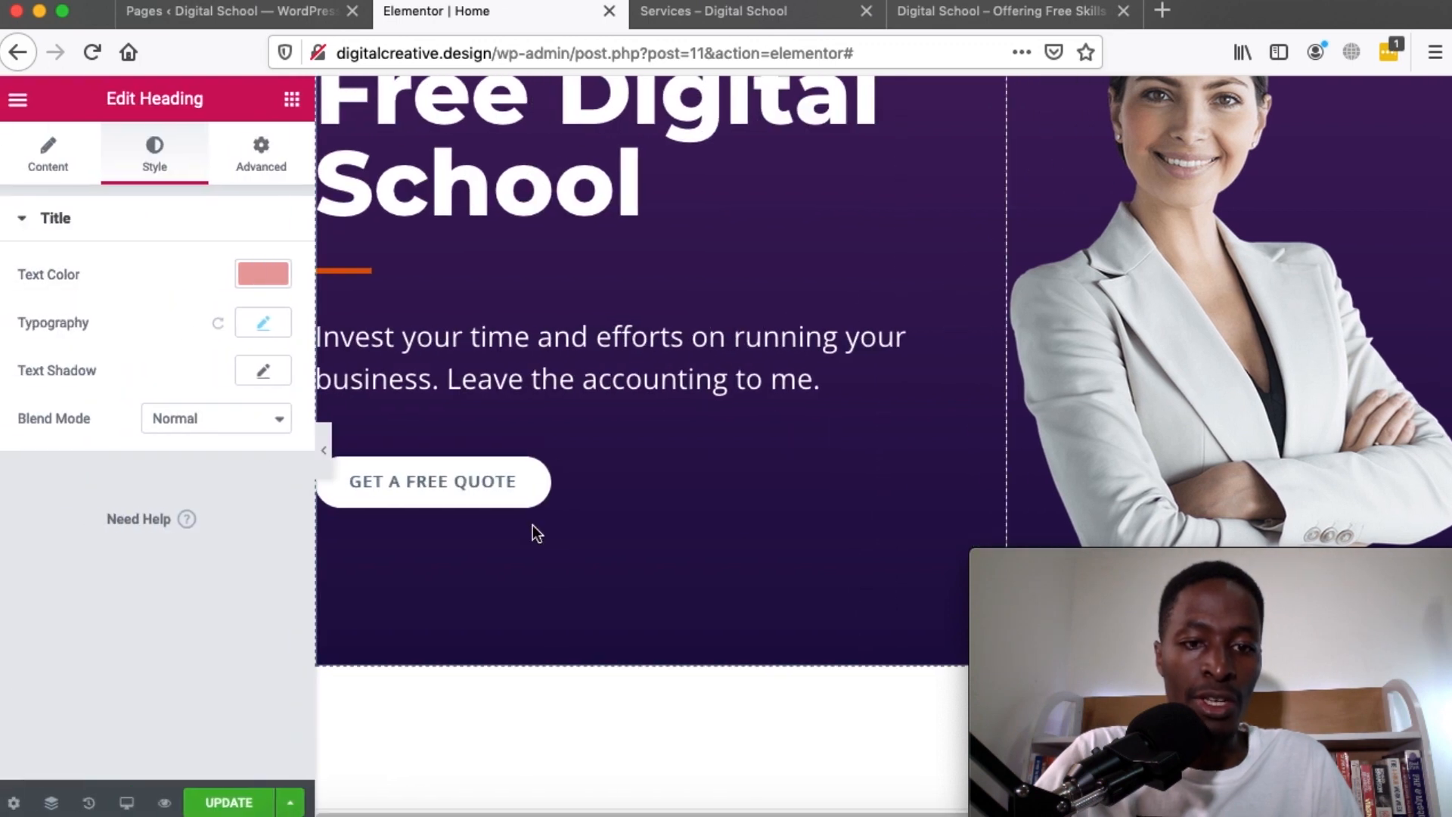
click(476, 421)
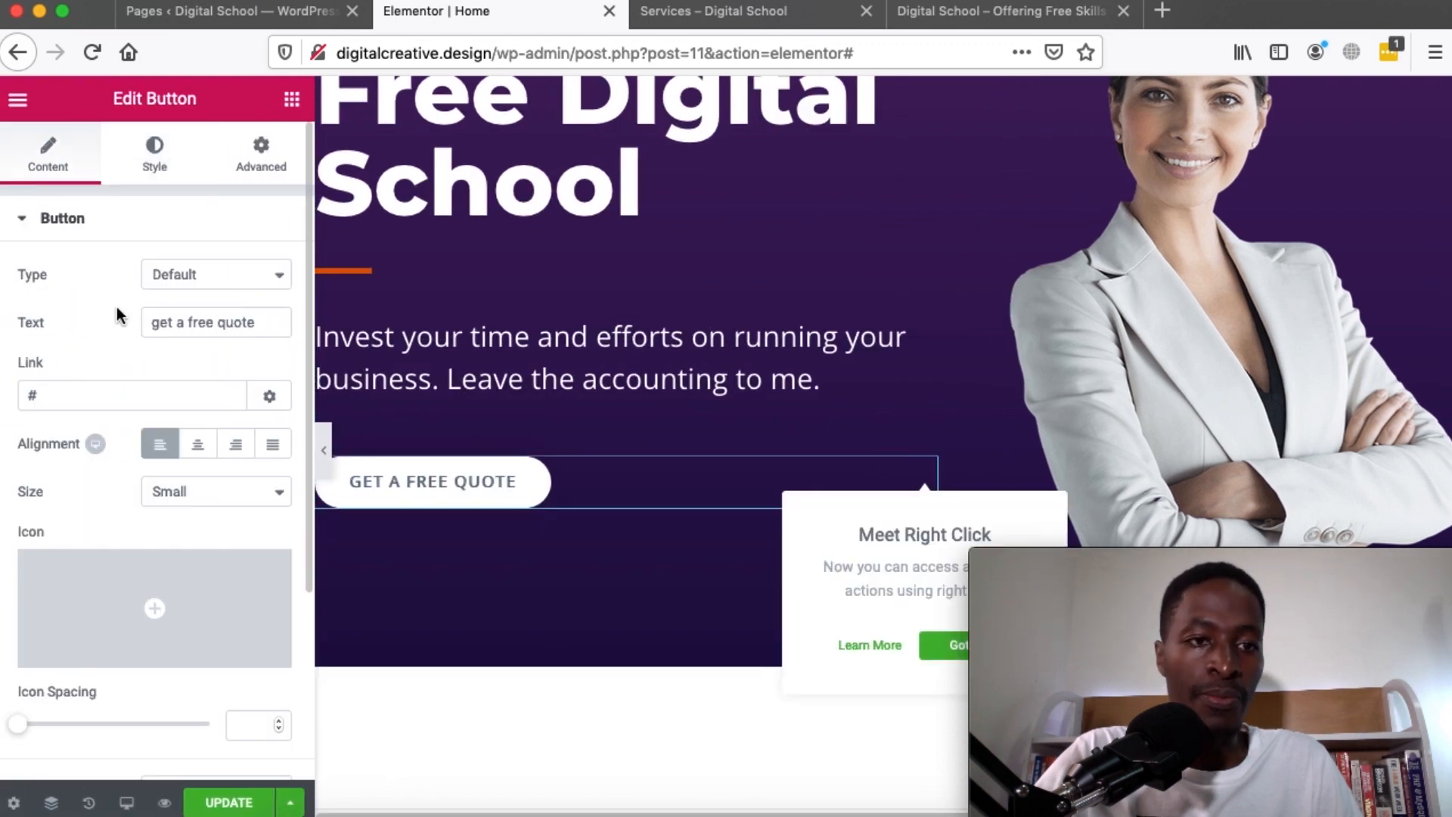
triple_click(242, 321)
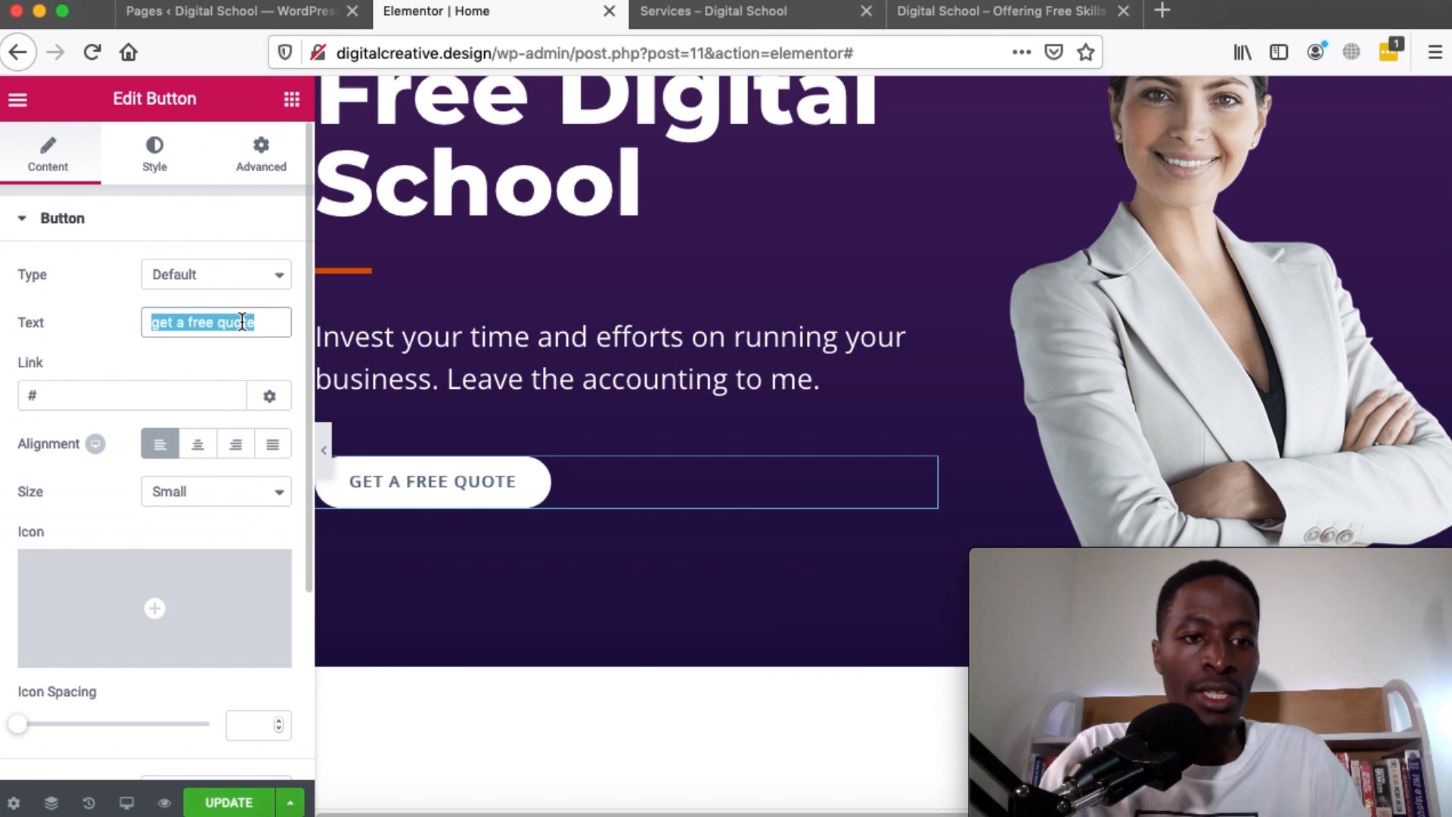
text(Re)
key(BackSpace)
key(BackSpace)
text(Enroll Today)
Link the Enroll Today button to the site's Contact page
click(122, 403)
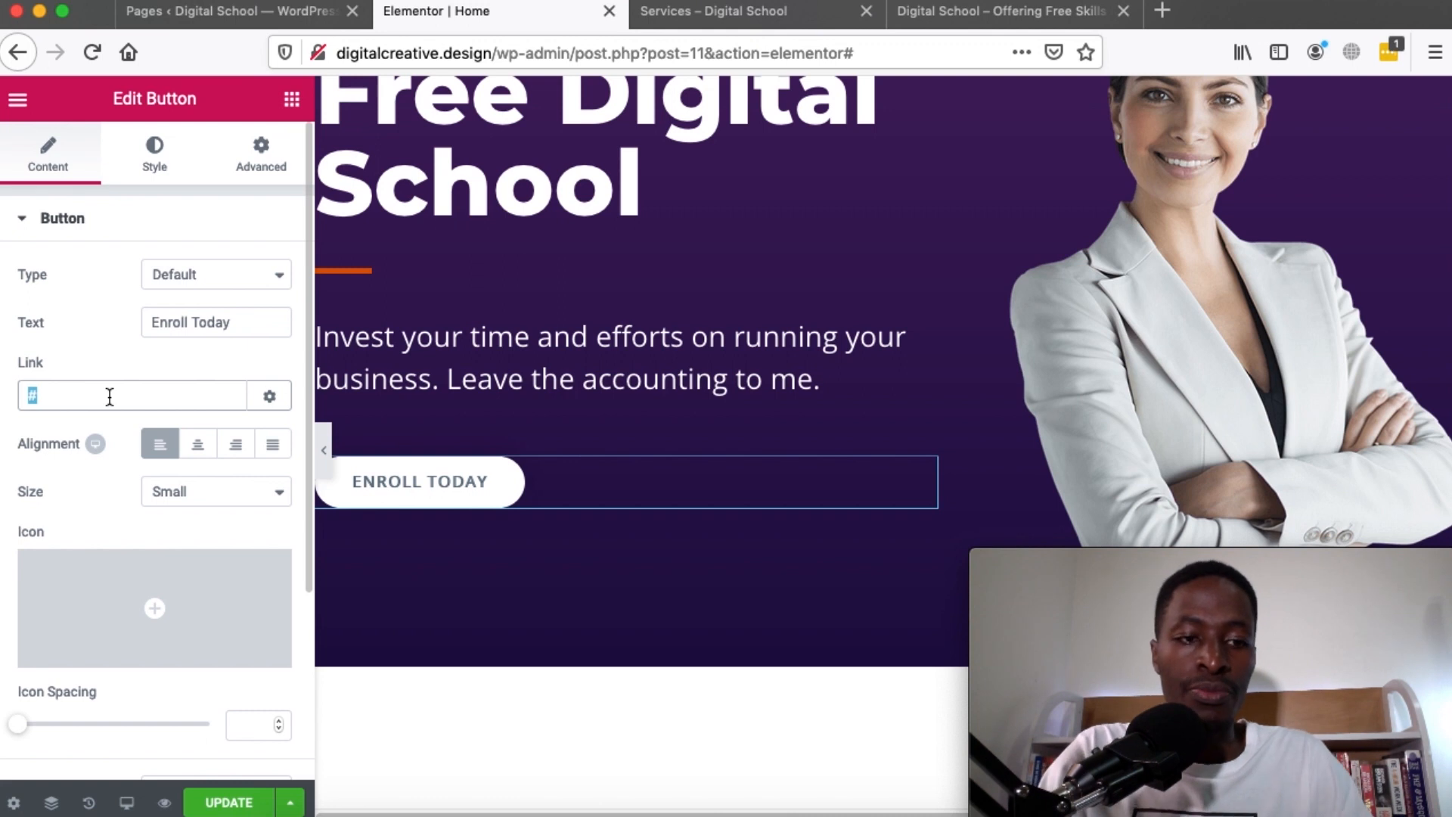
text(contact)
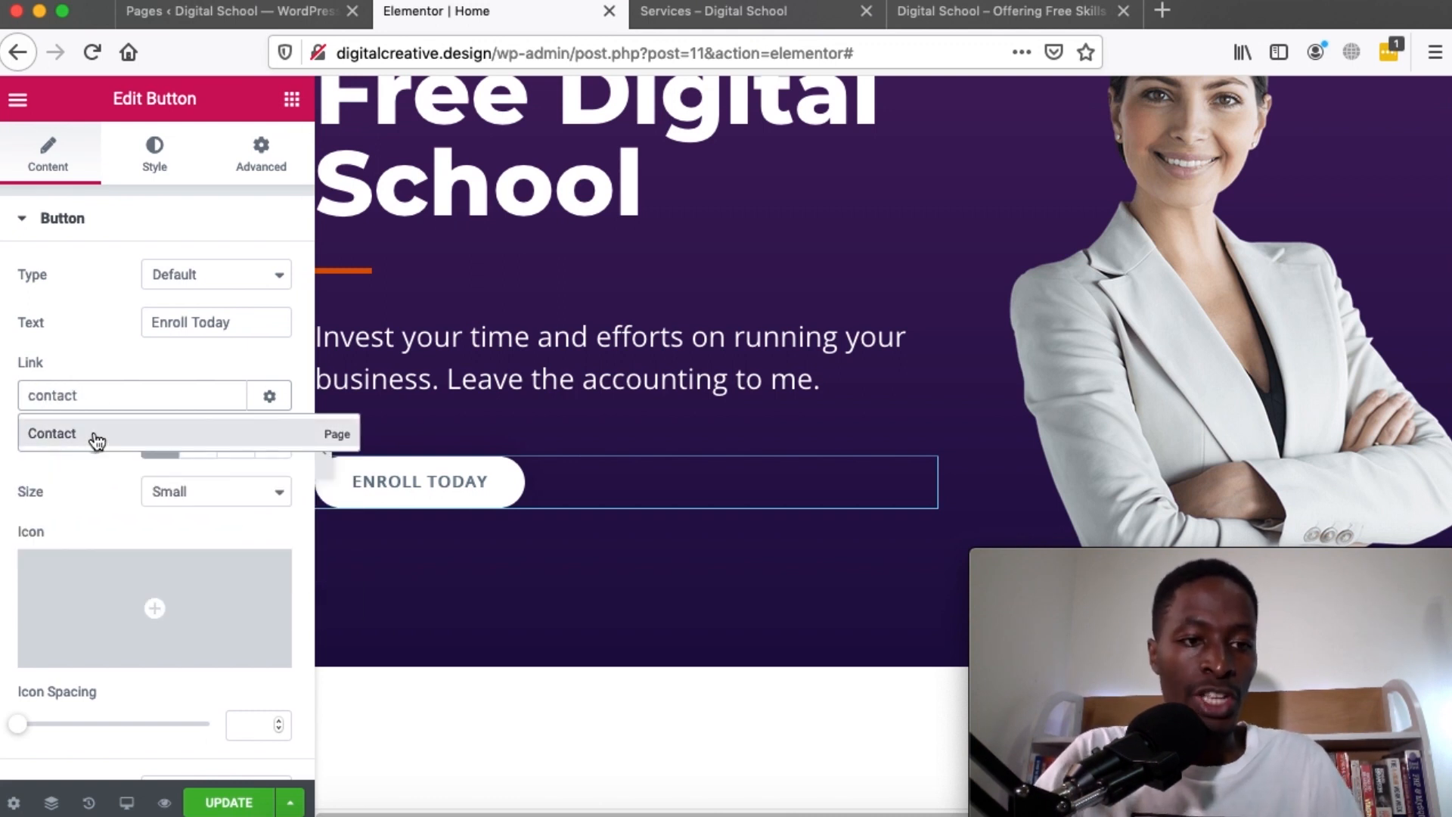
click(91, 433)
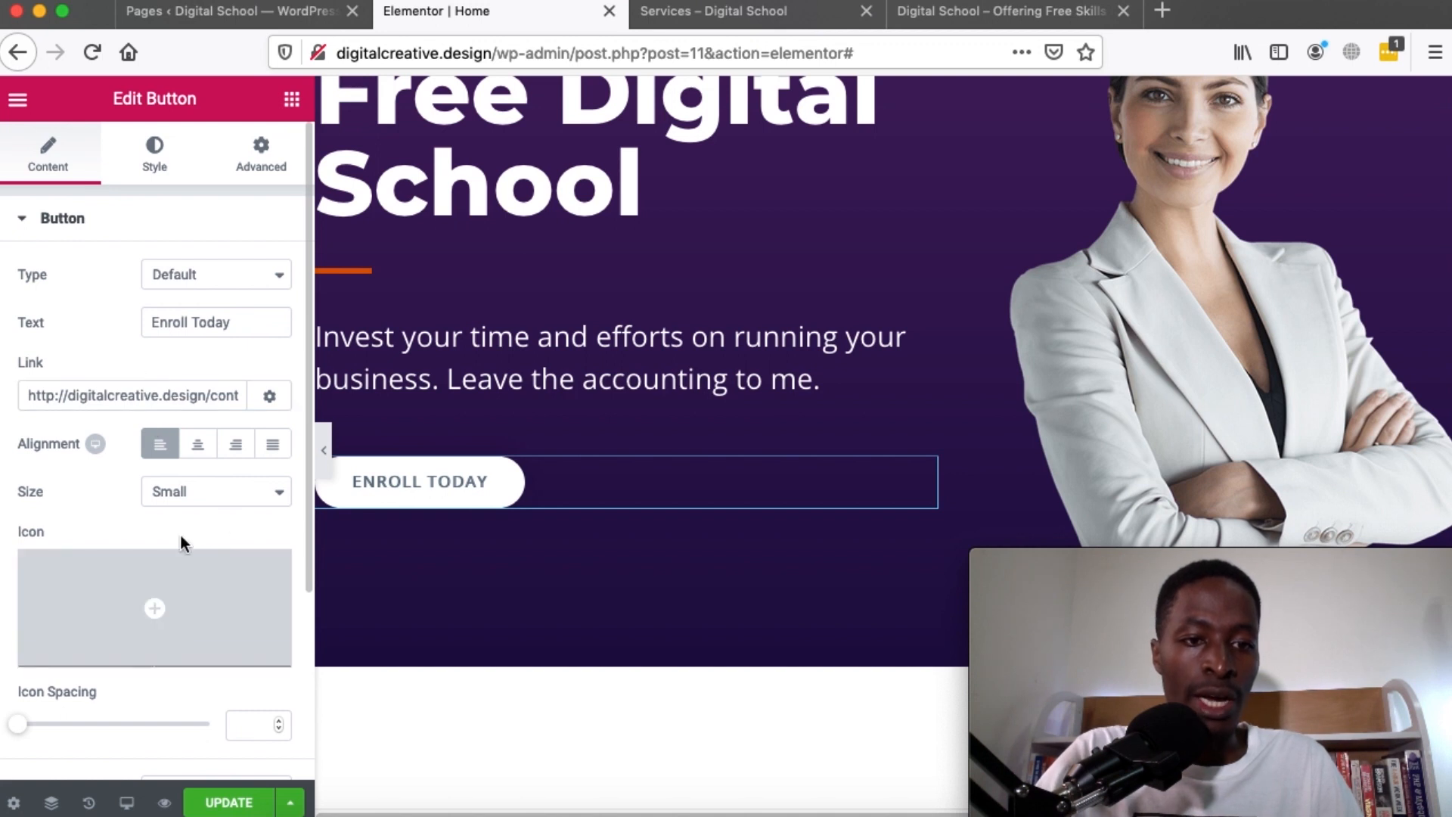
scroll(754, 463, up, 2)
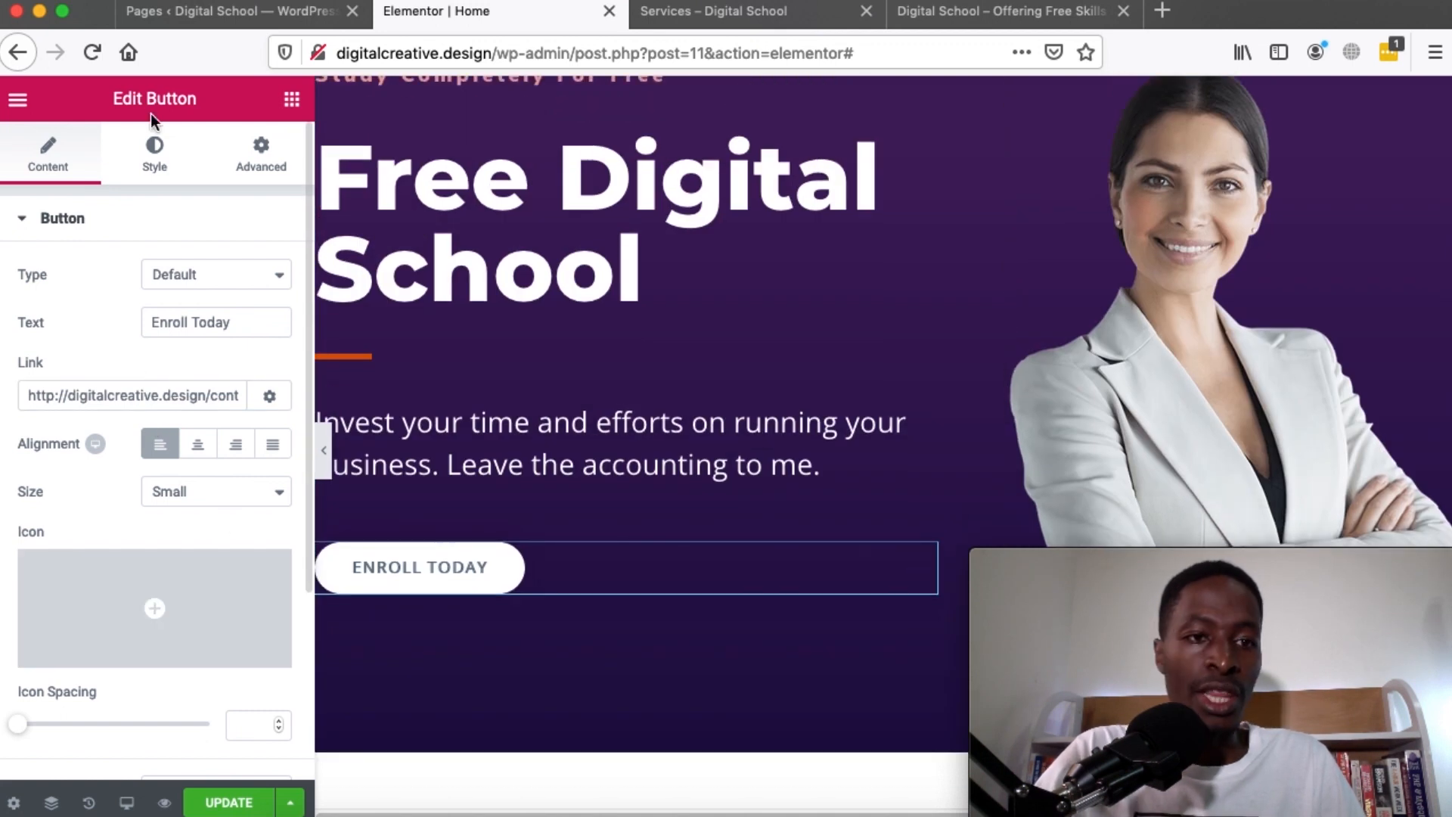
Give the button a magenta normal-state background with white text
click(154, 155)
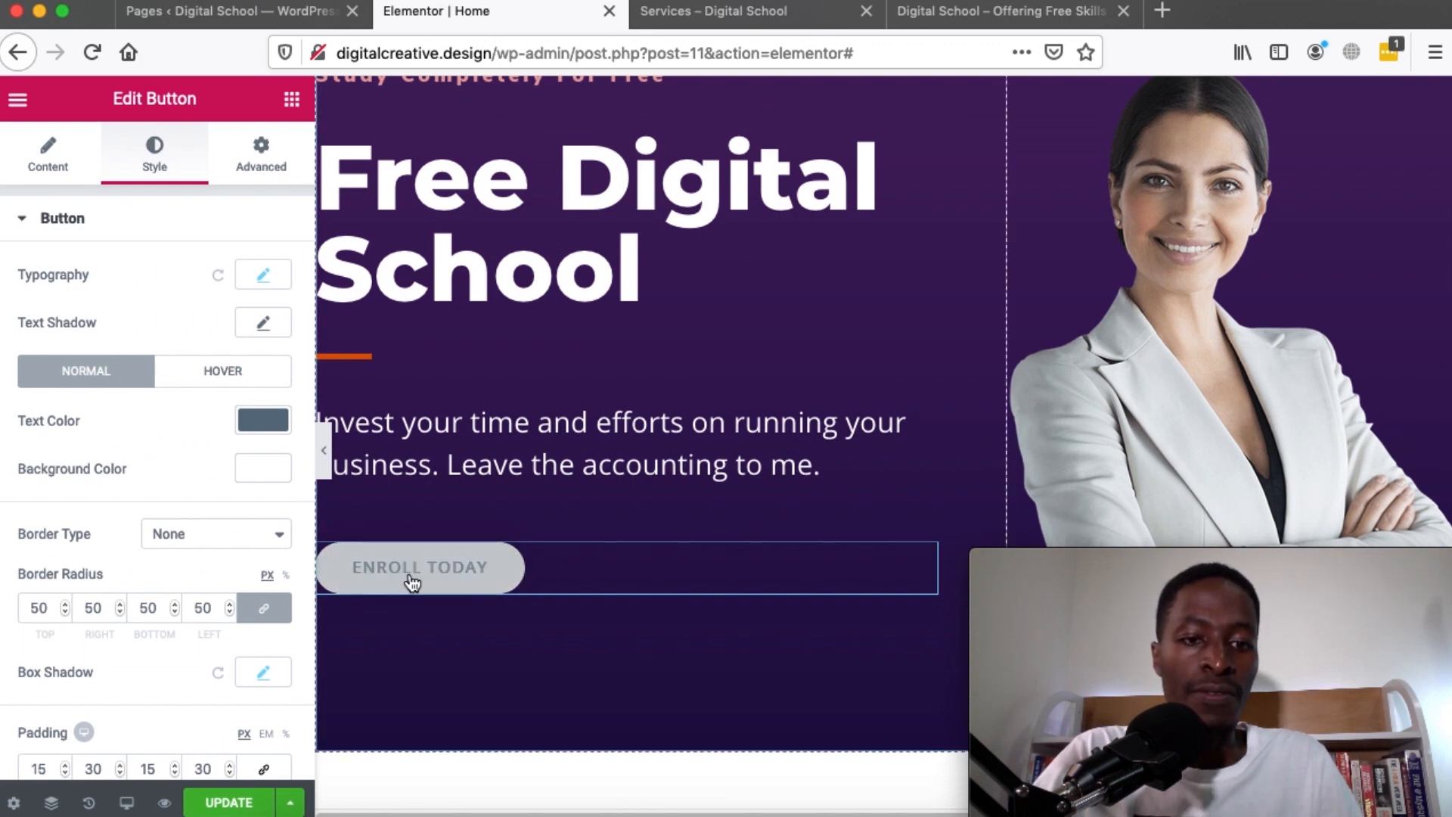
scroll(70, 425, down, 2)
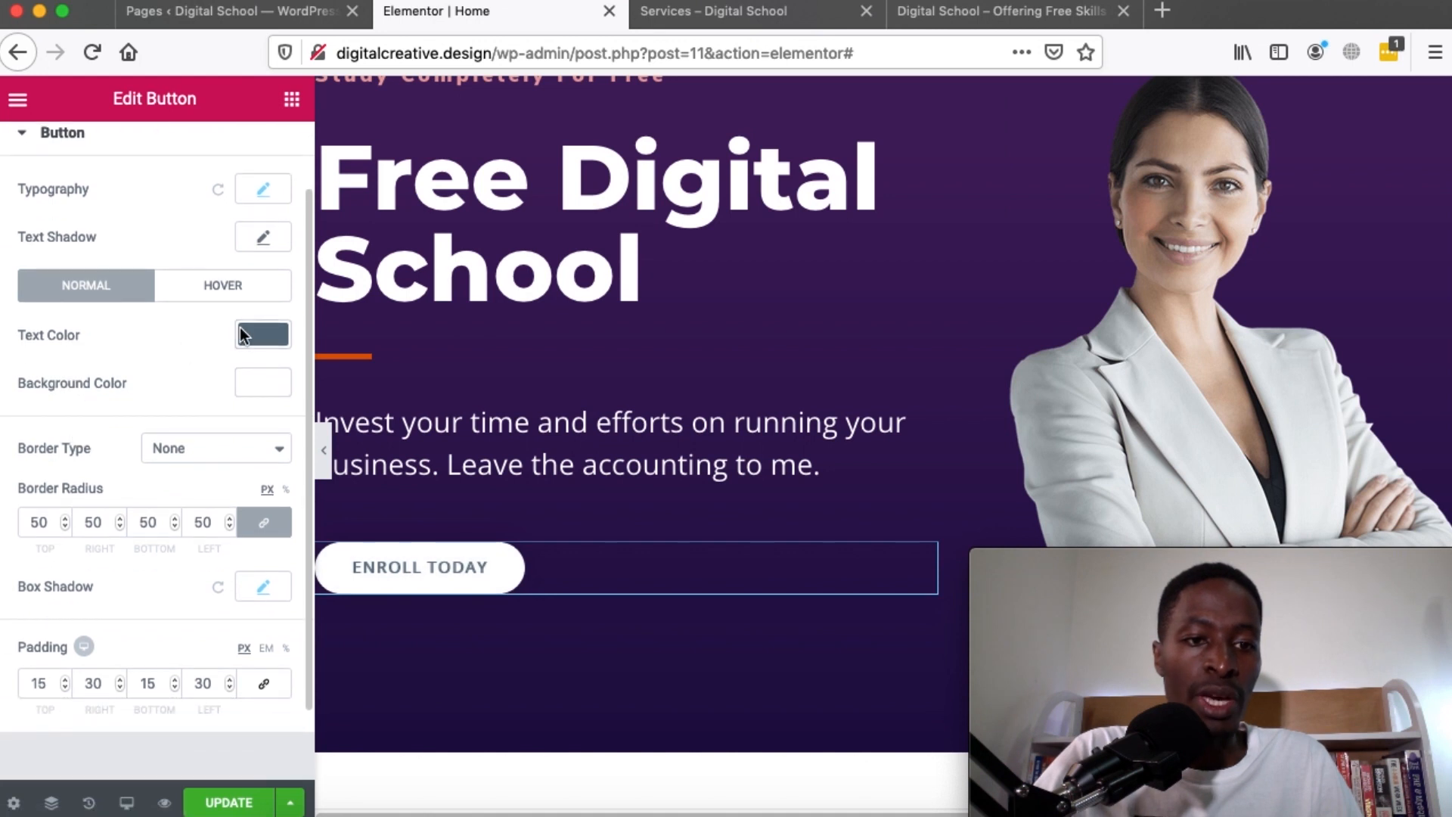
click(265, 384)
mouse_move(174, 503)
mouse_down()
mouse_move(220, 491)
mouse_move(155, 484)
mouse_move(158, 563)
mouse_up()
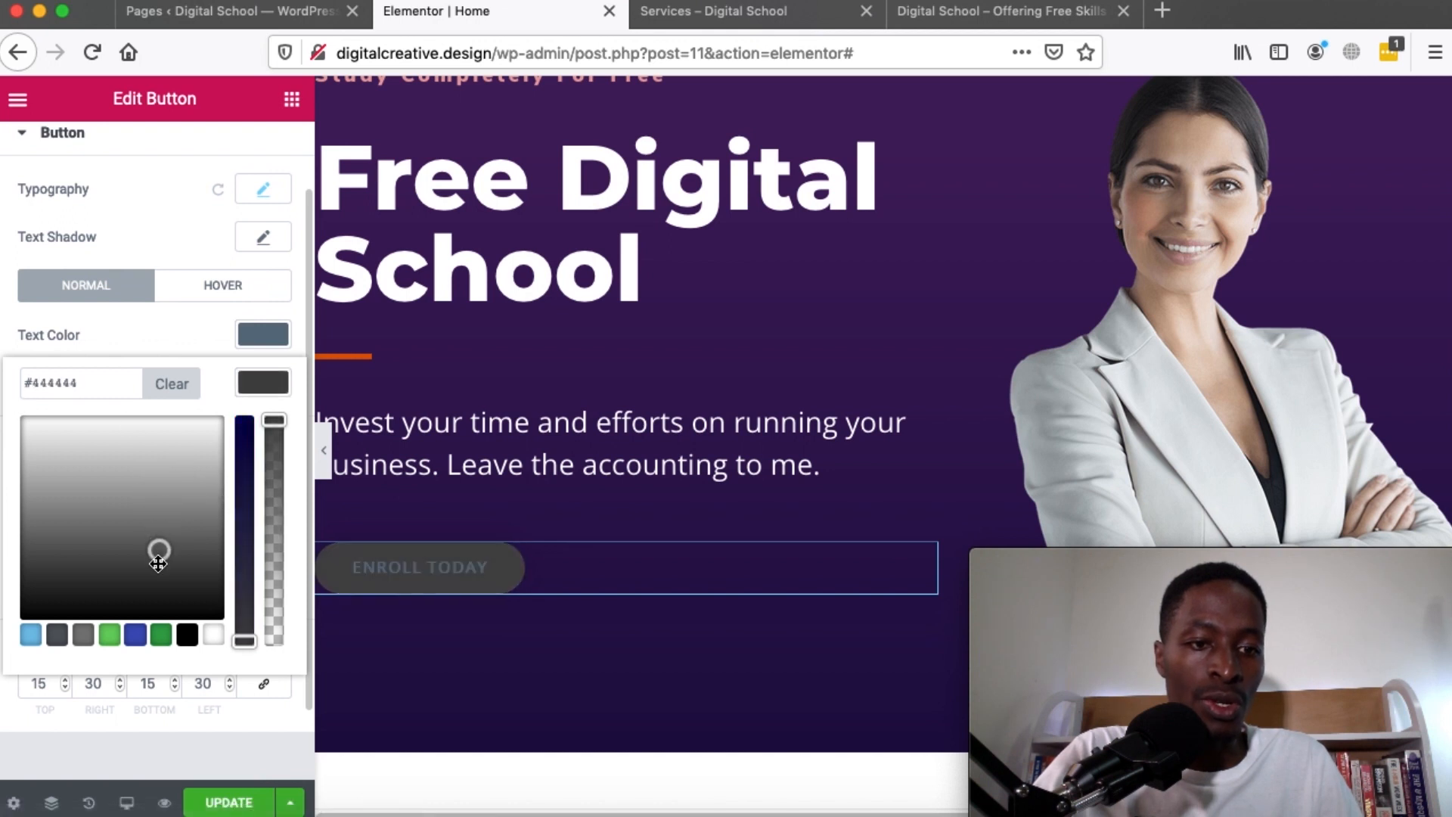
click(161, 635)
mouse_move(134, 469)
mouse_down()
mouse_move(168, 470)
mouse_move(195, 423)
mouse_up()
click(260, 378)
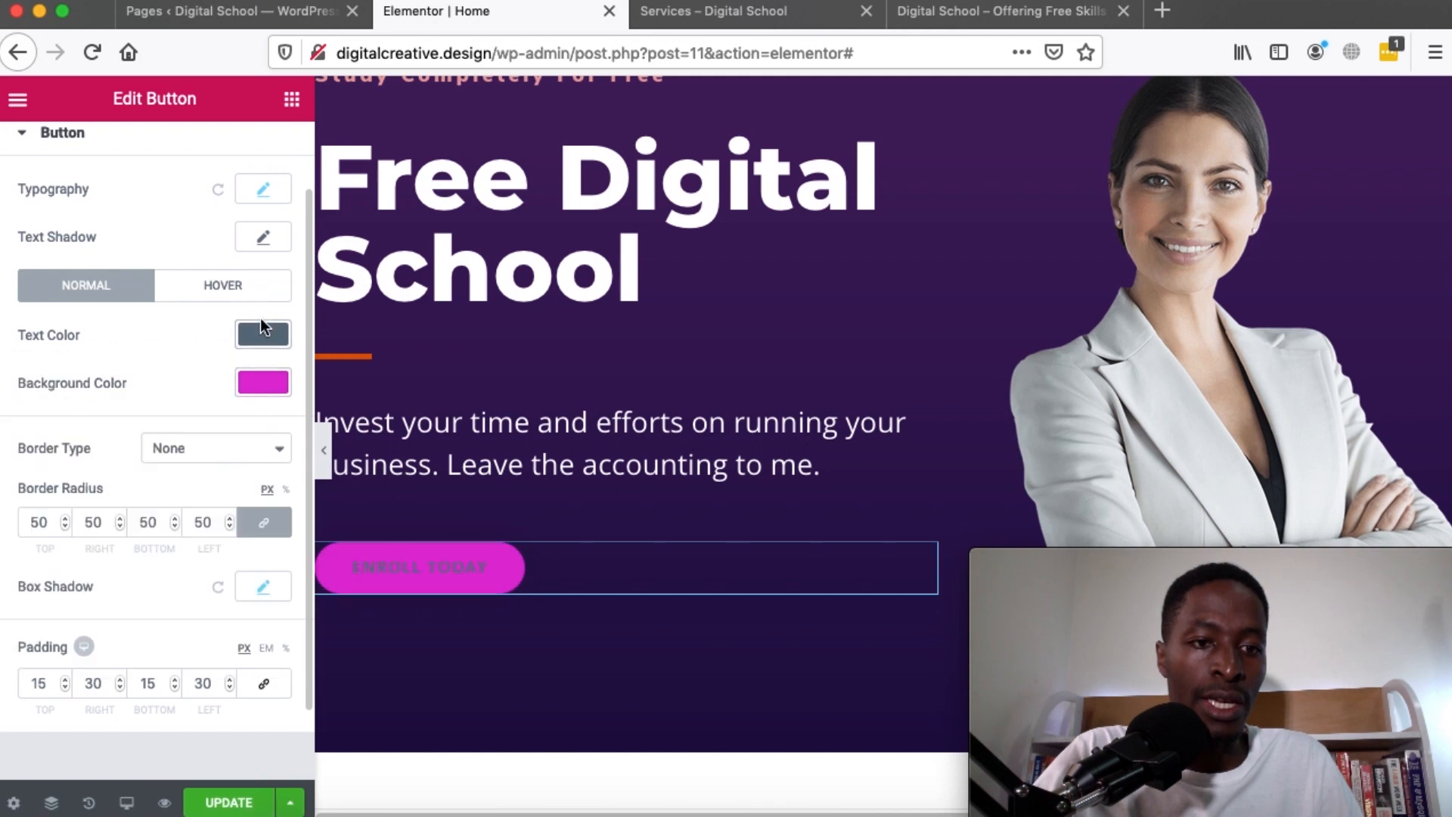
click(260, 329)
click(214, 586)
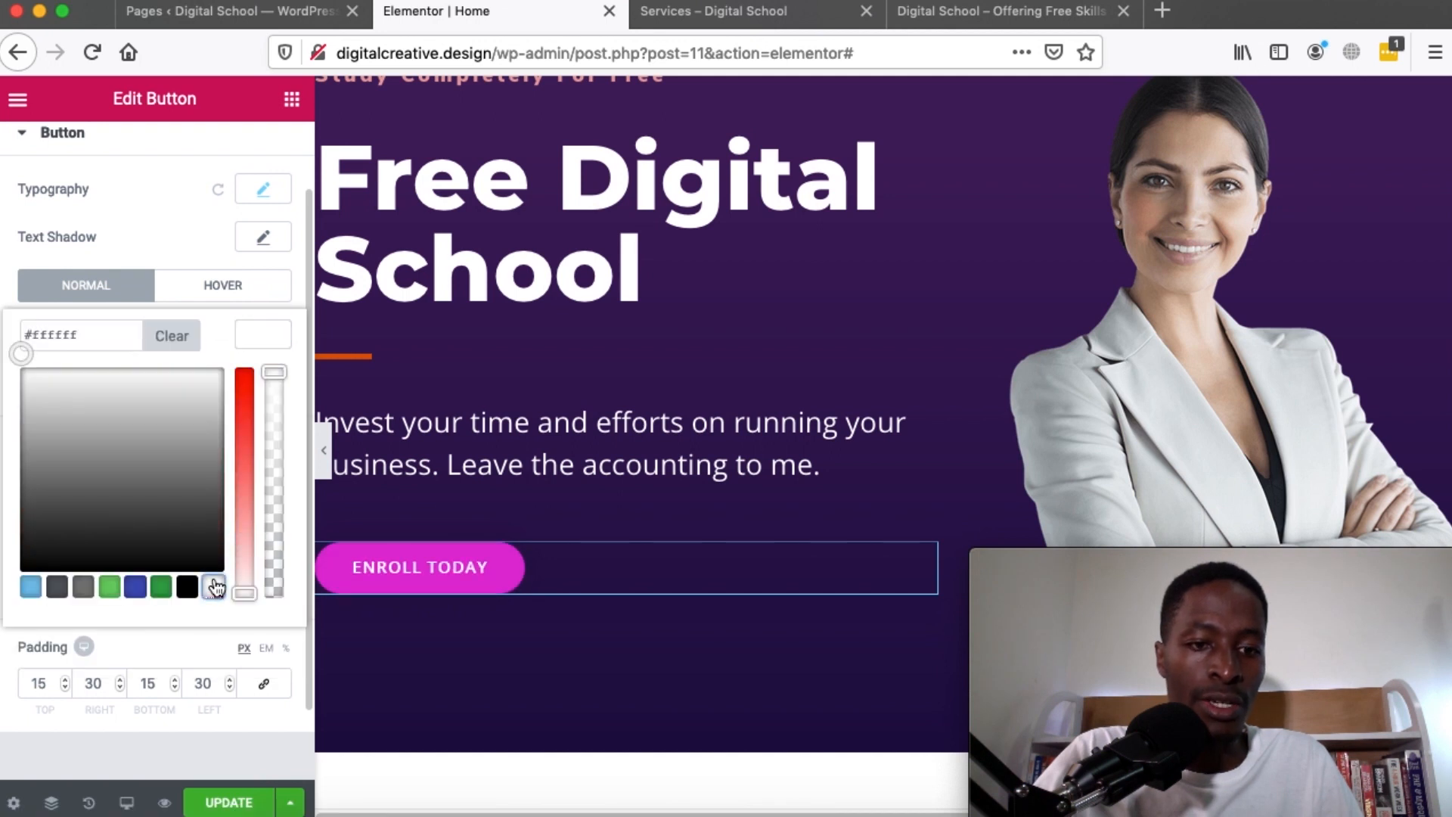
Set the button's hover background colour to purple
click(212, 294)
click(258, 392)
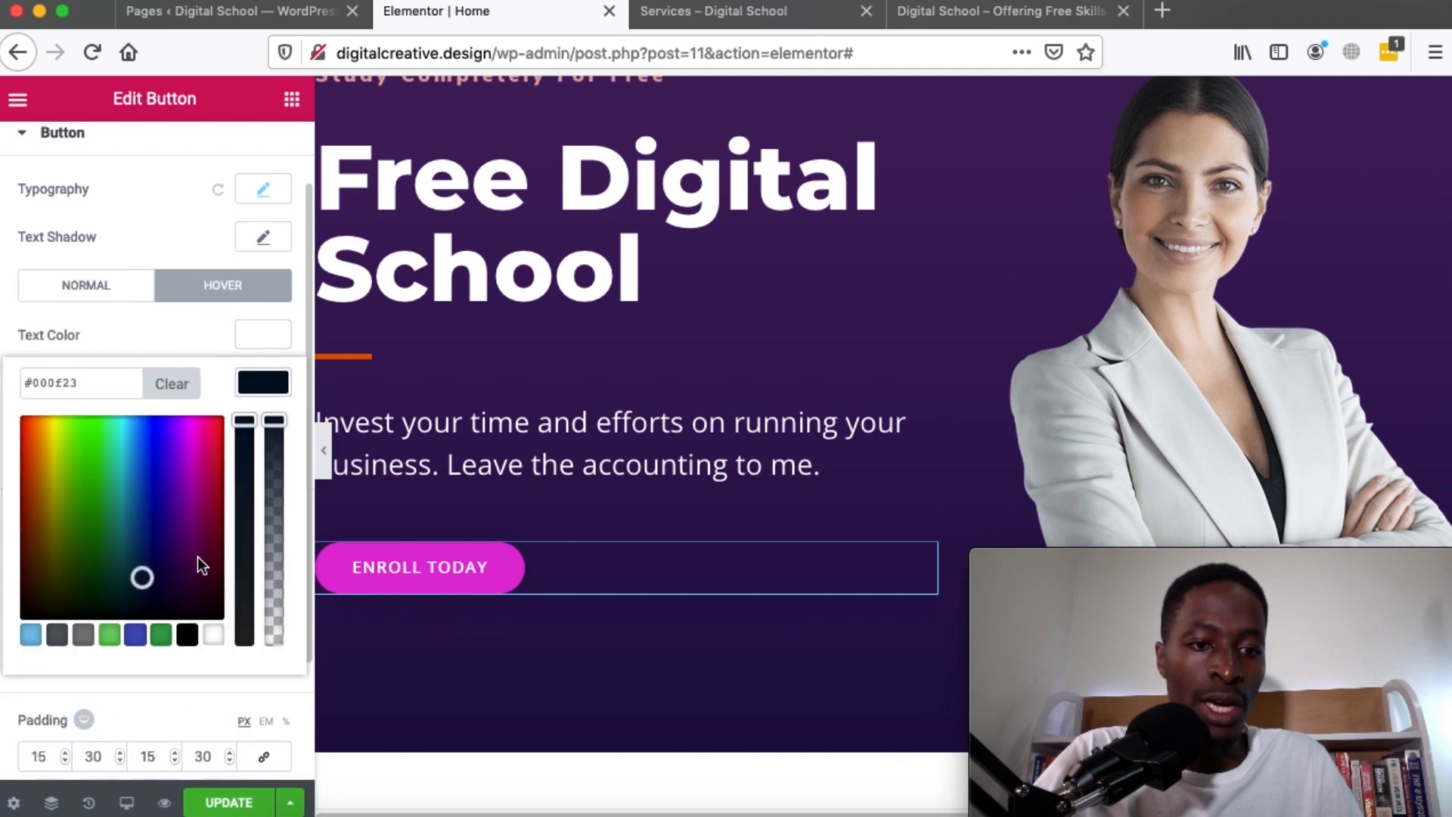
mouse_move(170, 487)
mouse_down()
mouse_move(183, 496)
mouse_move(165, 500)
mouse_move(196, 505)
mouse_up()
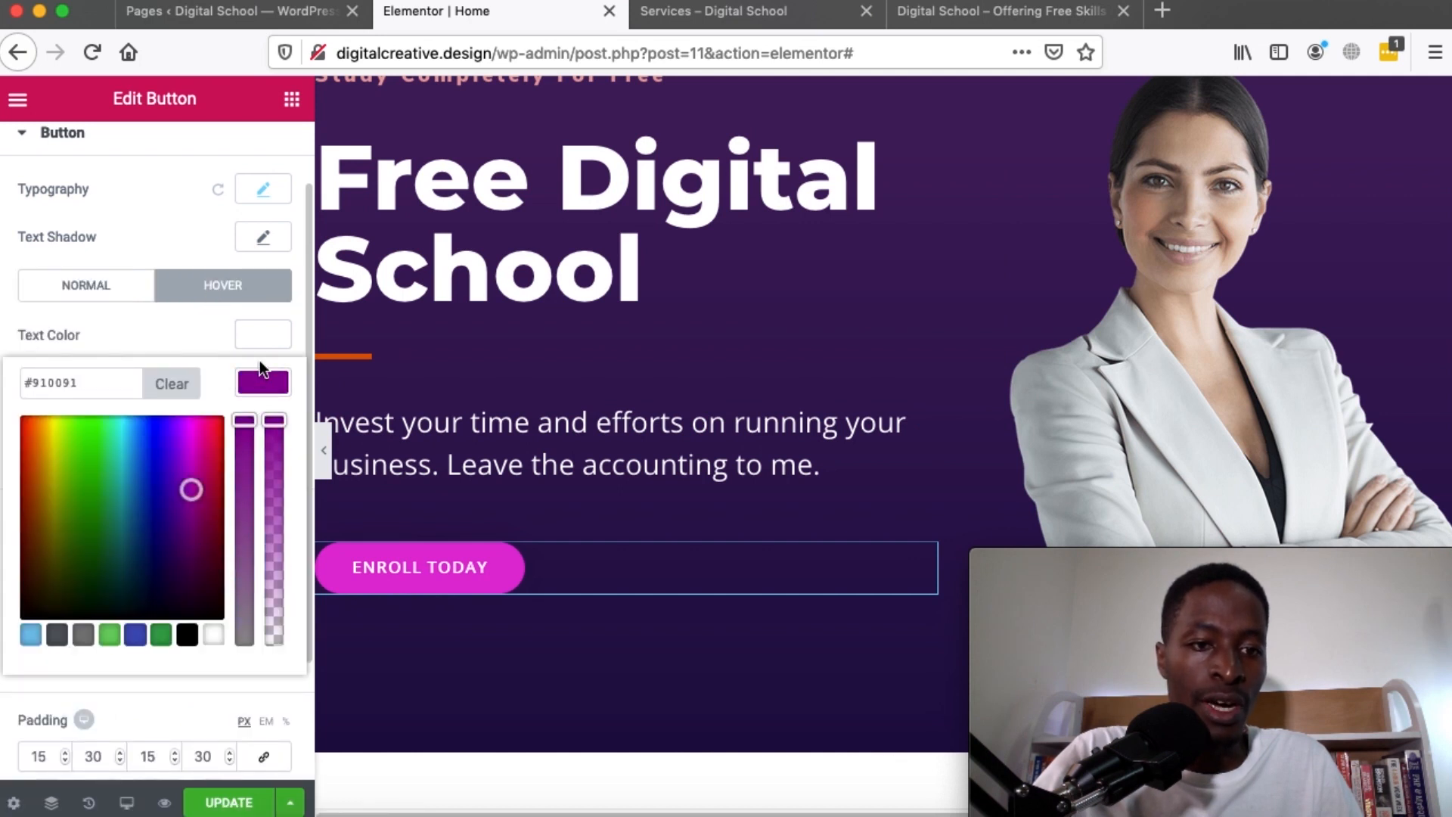
click(260, 382)
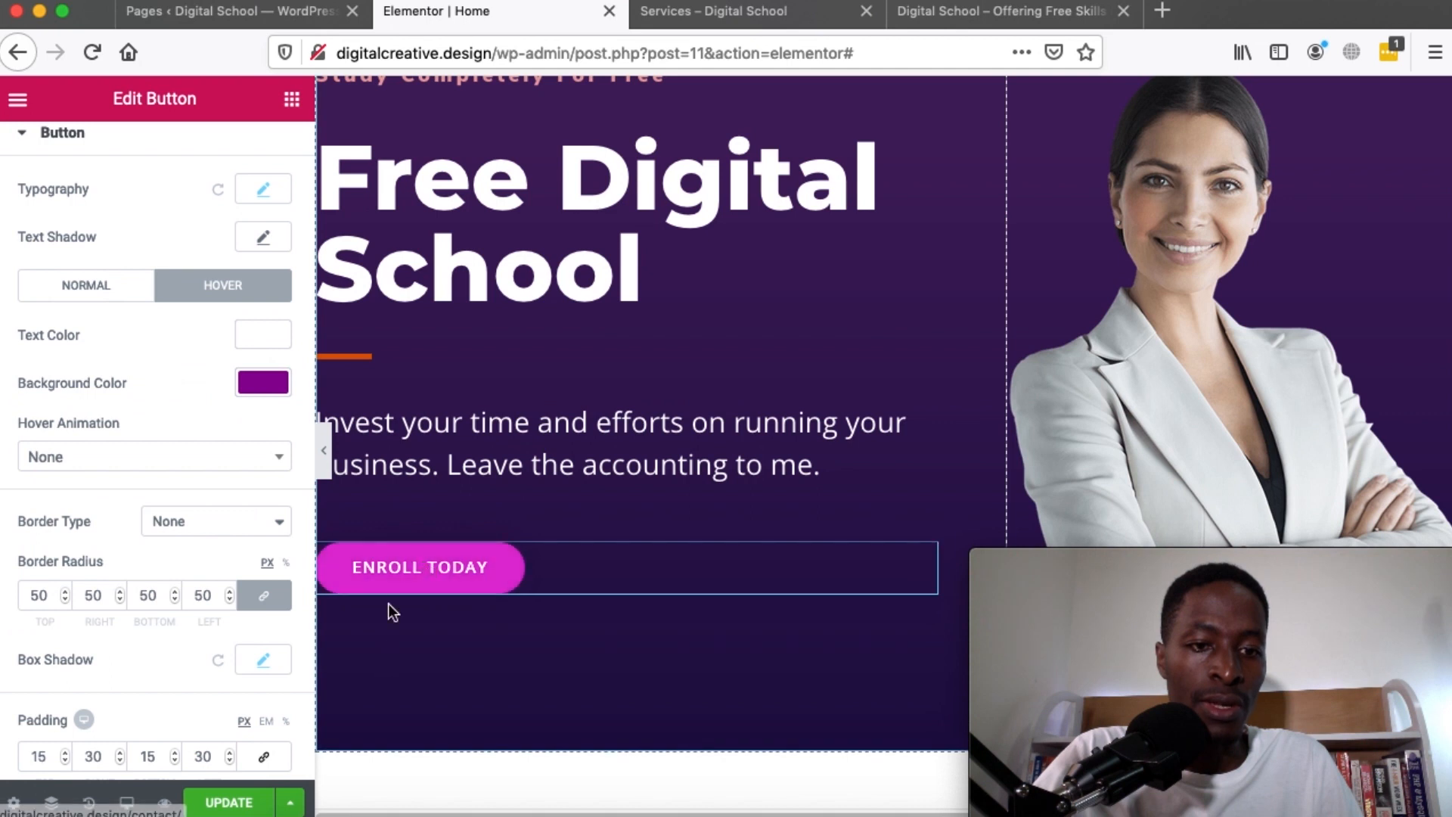
scroll(628, 503, down, 5)
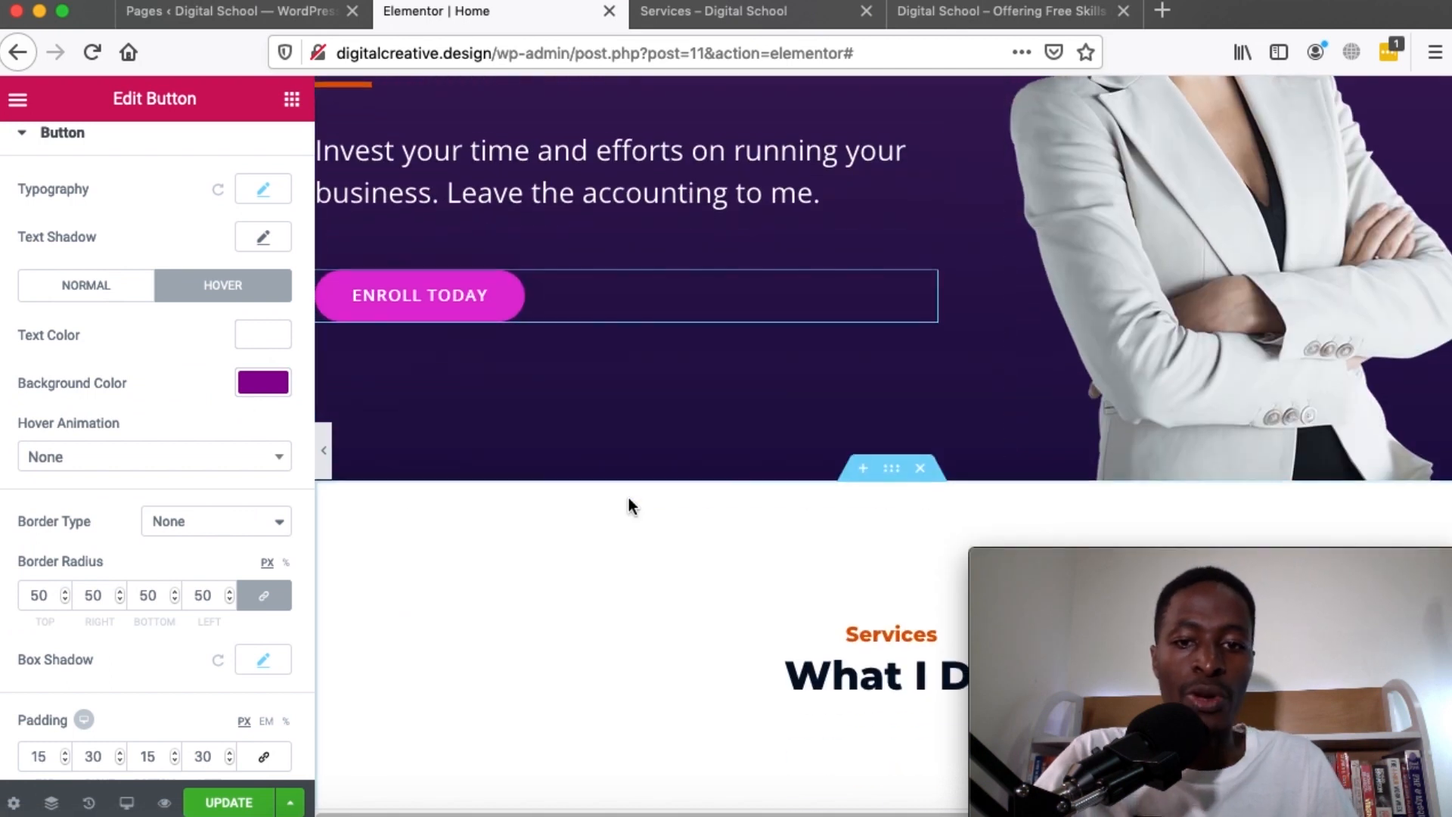
click(325, 449)
scroll(747, 487, down, 10)
scroll(734, 445, up, 1)
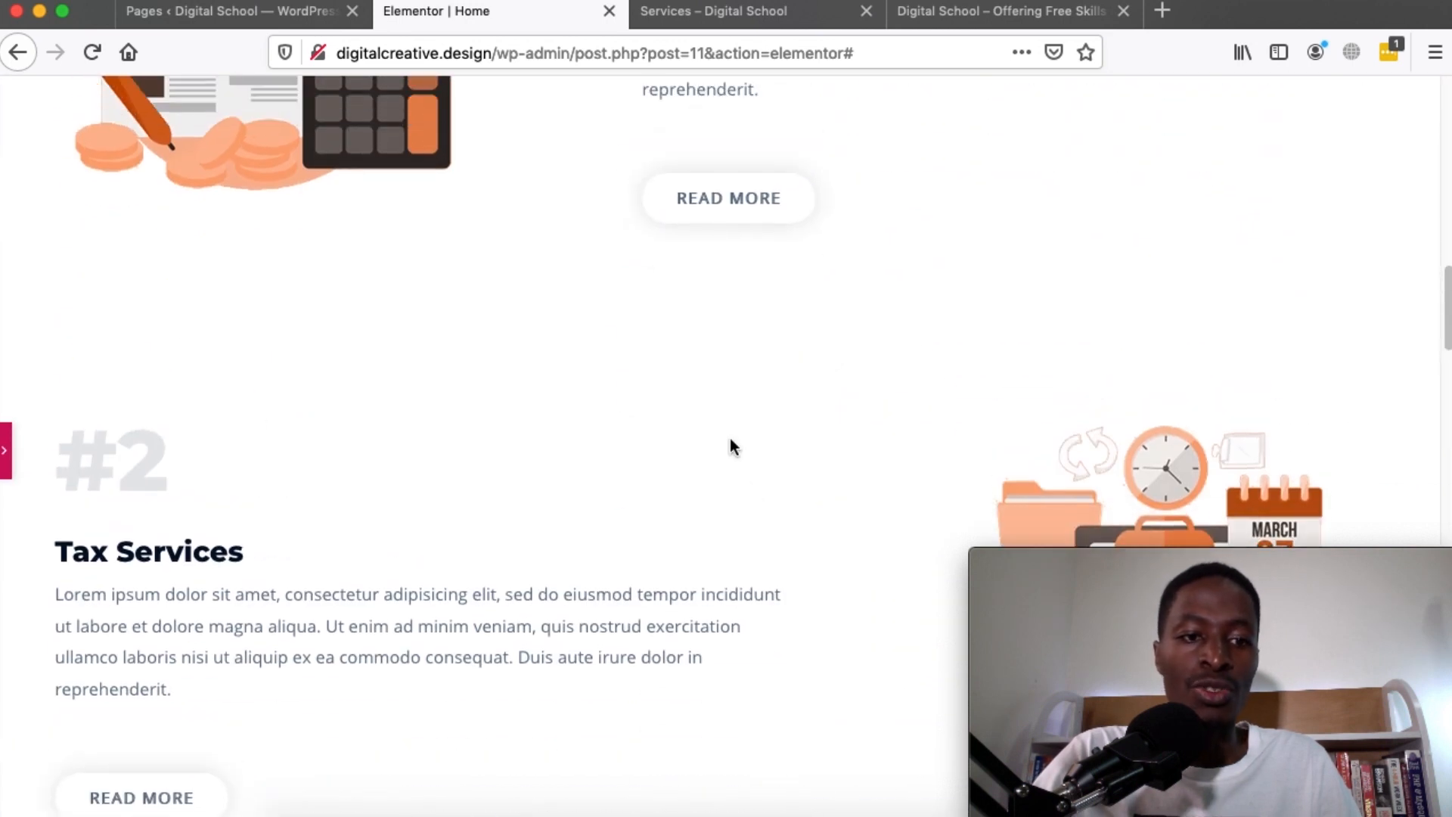
click(7, 458)
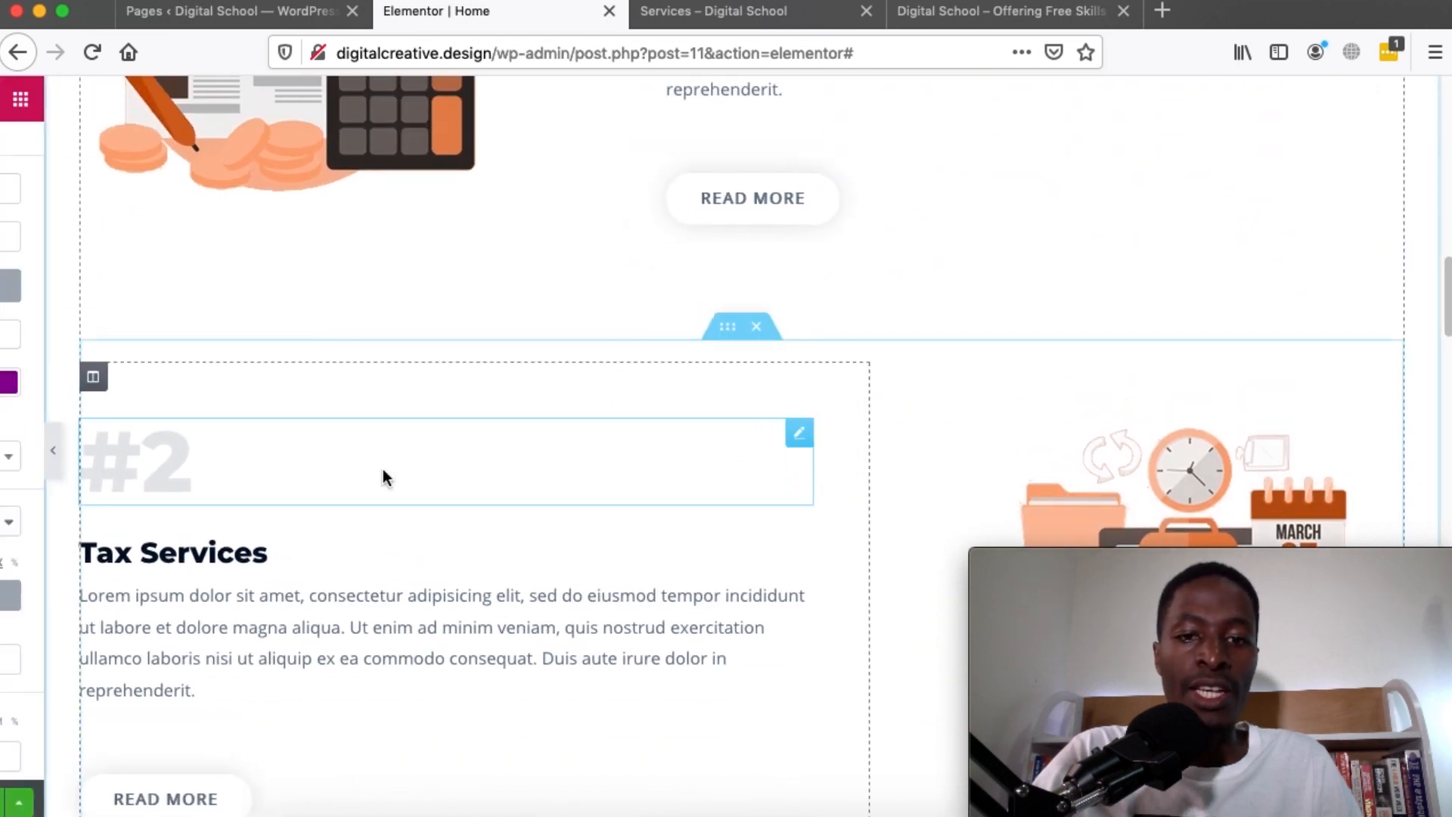
scroll(745, 446, down, 15)
scroll(746, 442, down, 9)
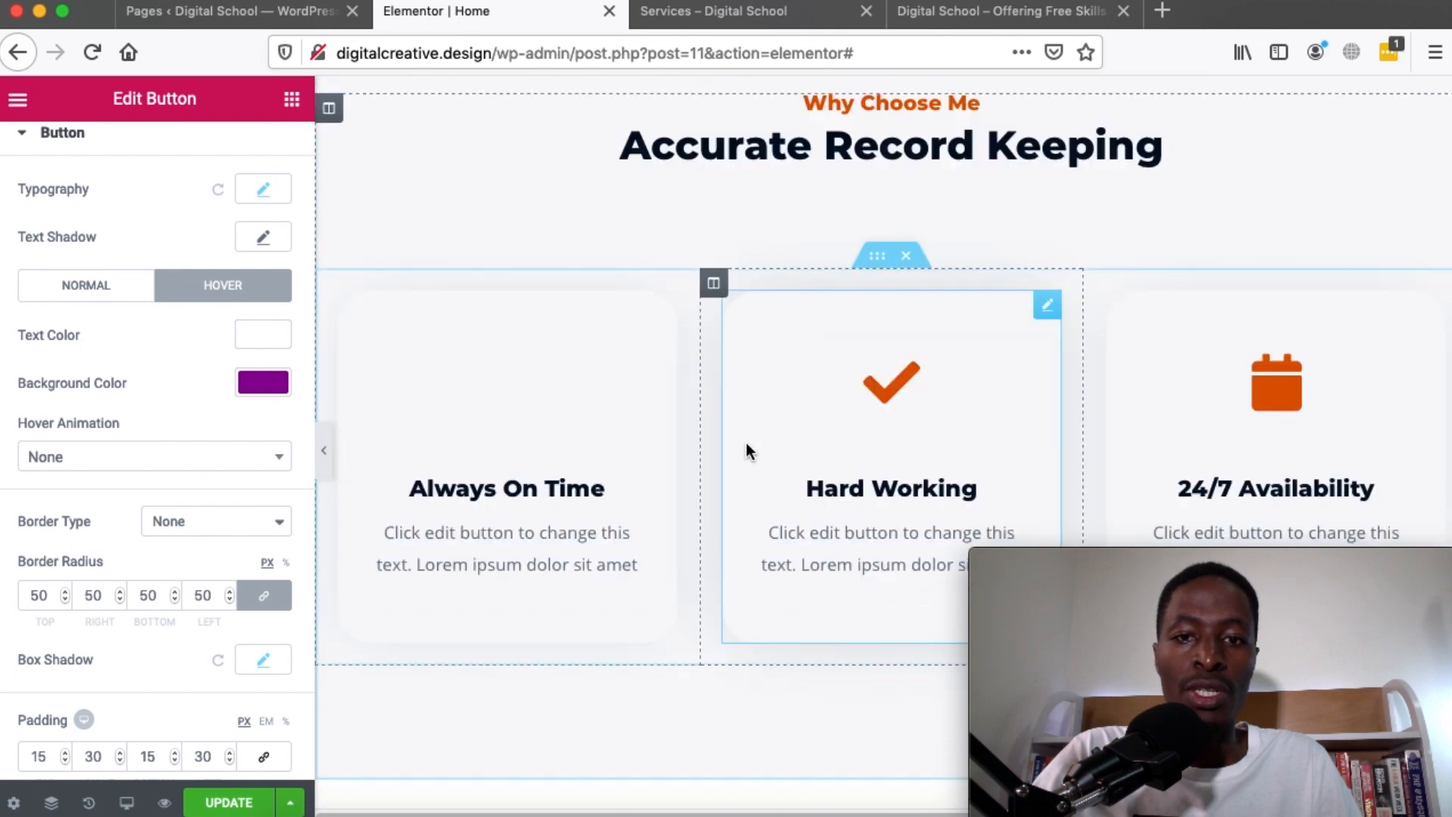
scroll(745, 443, up, 5)
scroll(746, 443, down, 3)
scroll(746, 442, up, 3)
mouse_move(907, 202)
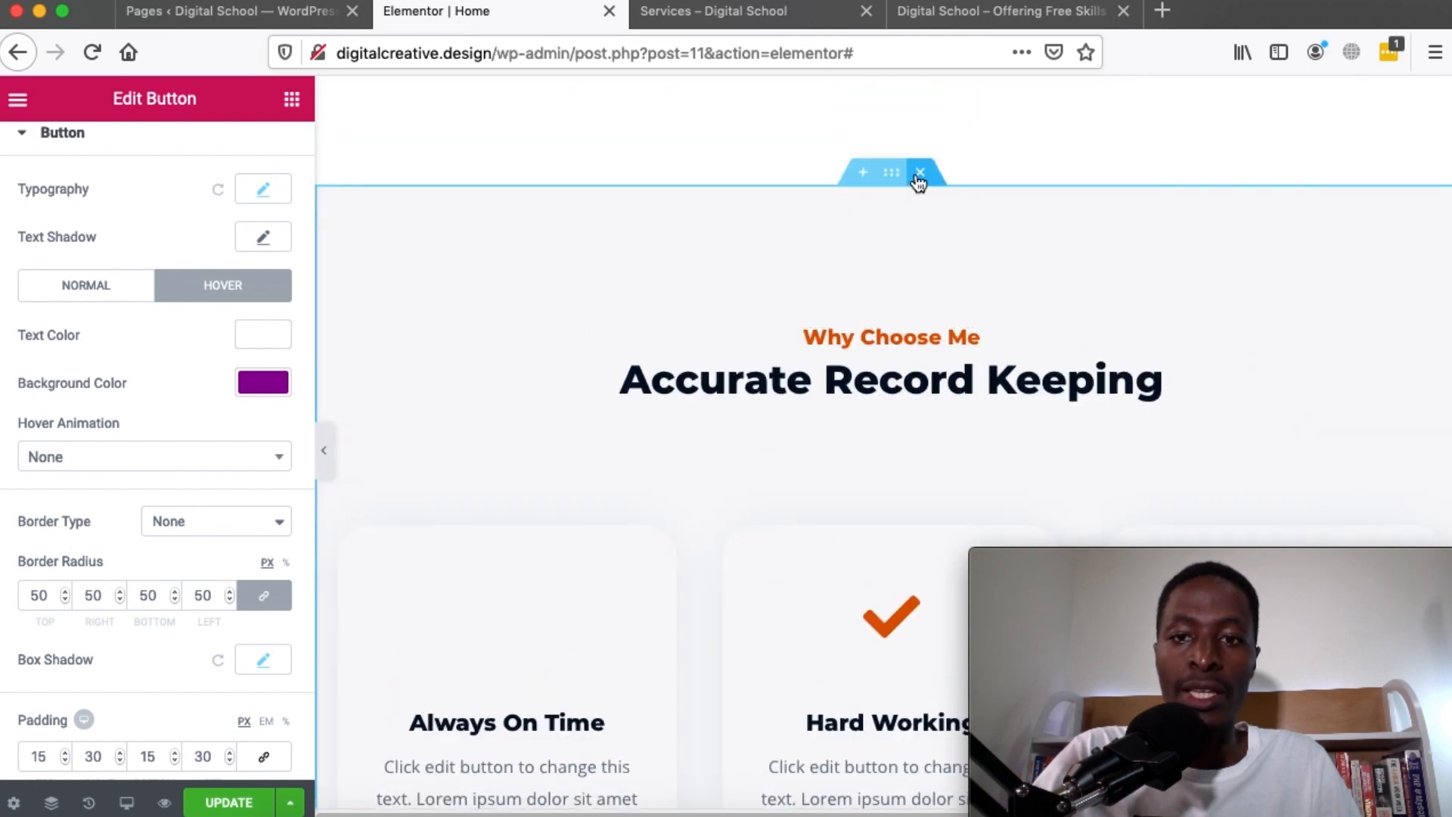
click(919, 175)
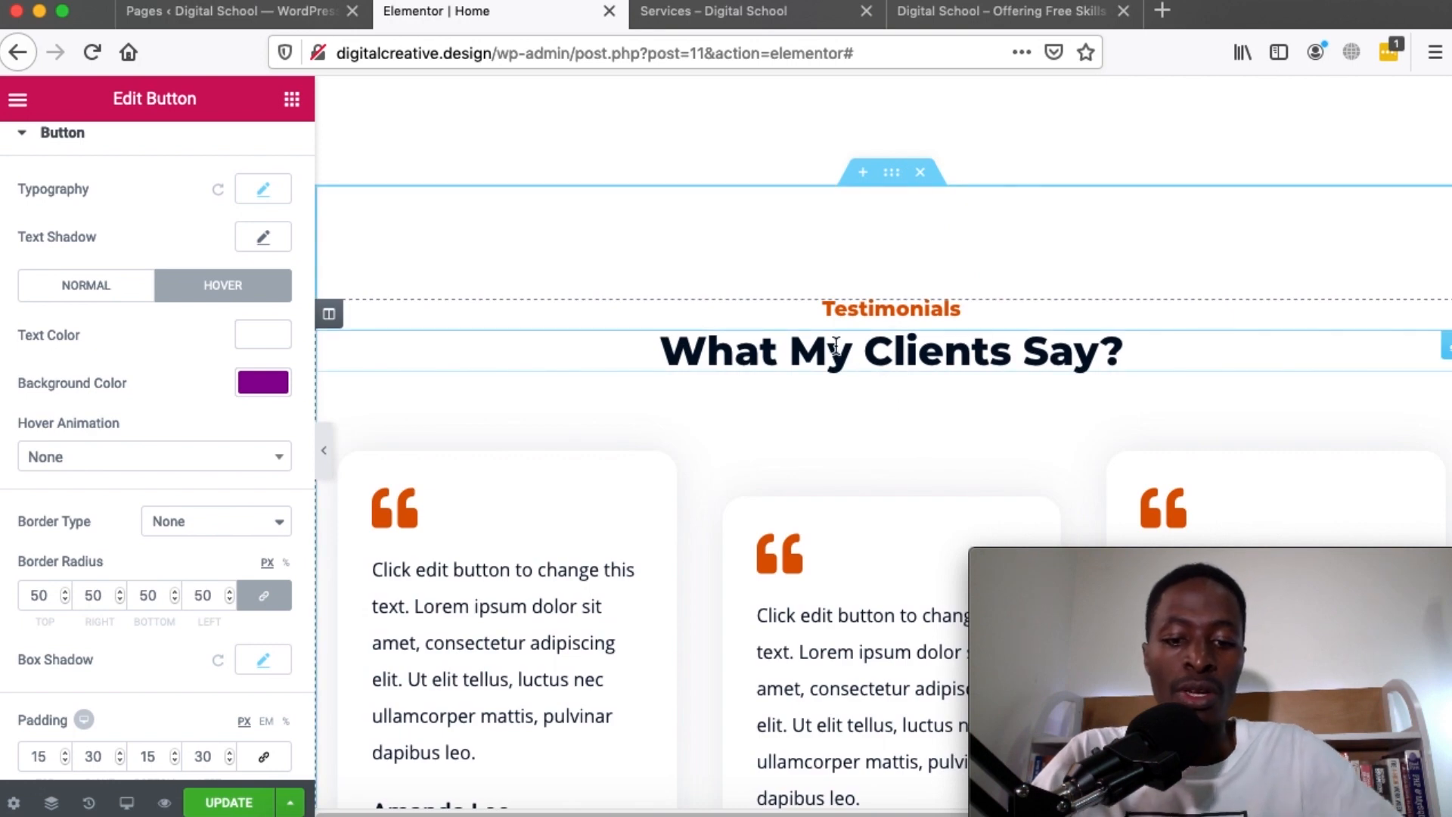
scroll(836, 344, up, 10)
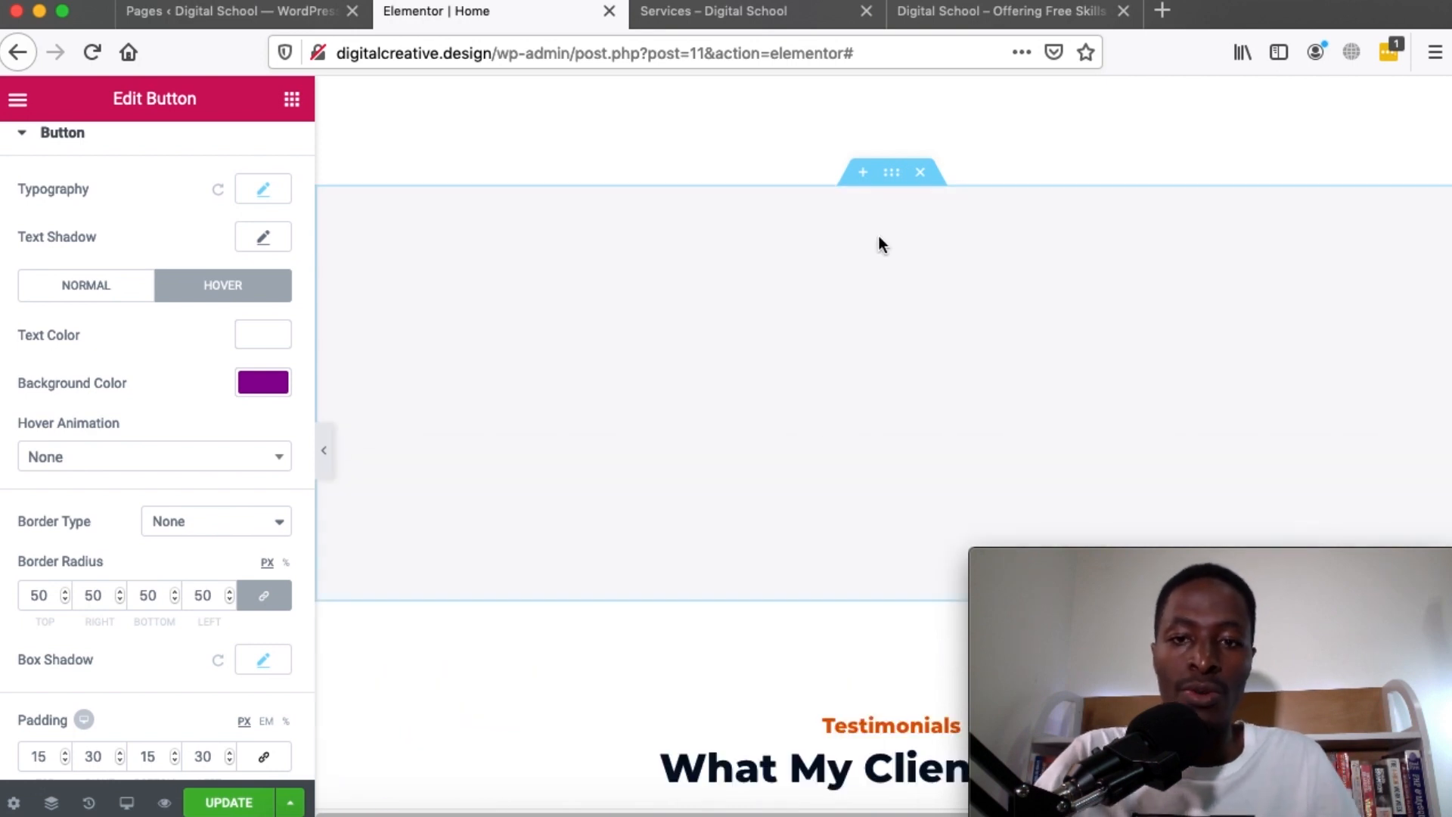
scroll(853, 451, up, 5)
scroll(853, 453, down, 20)
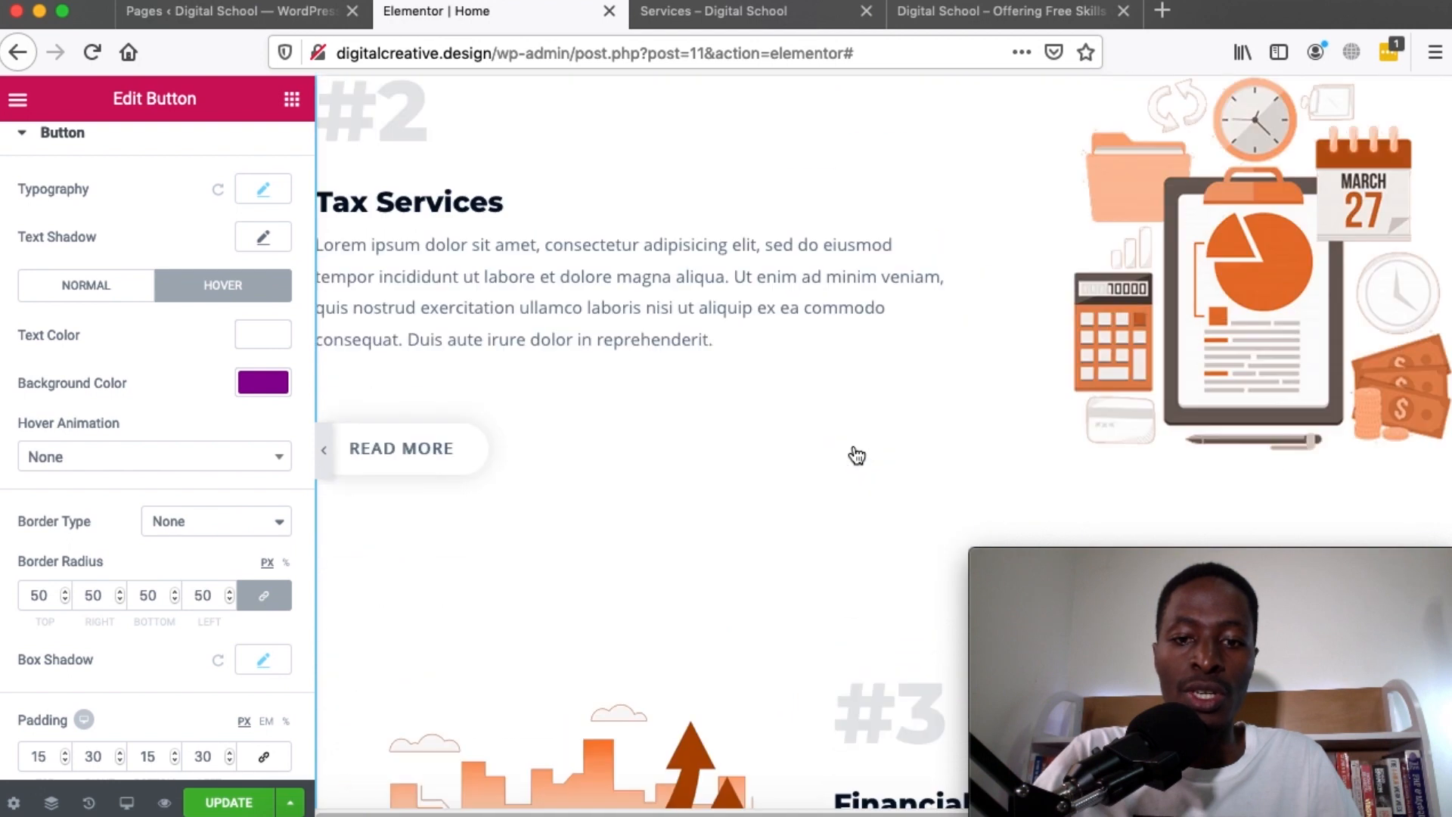
scroll(857, 455, down, 5)
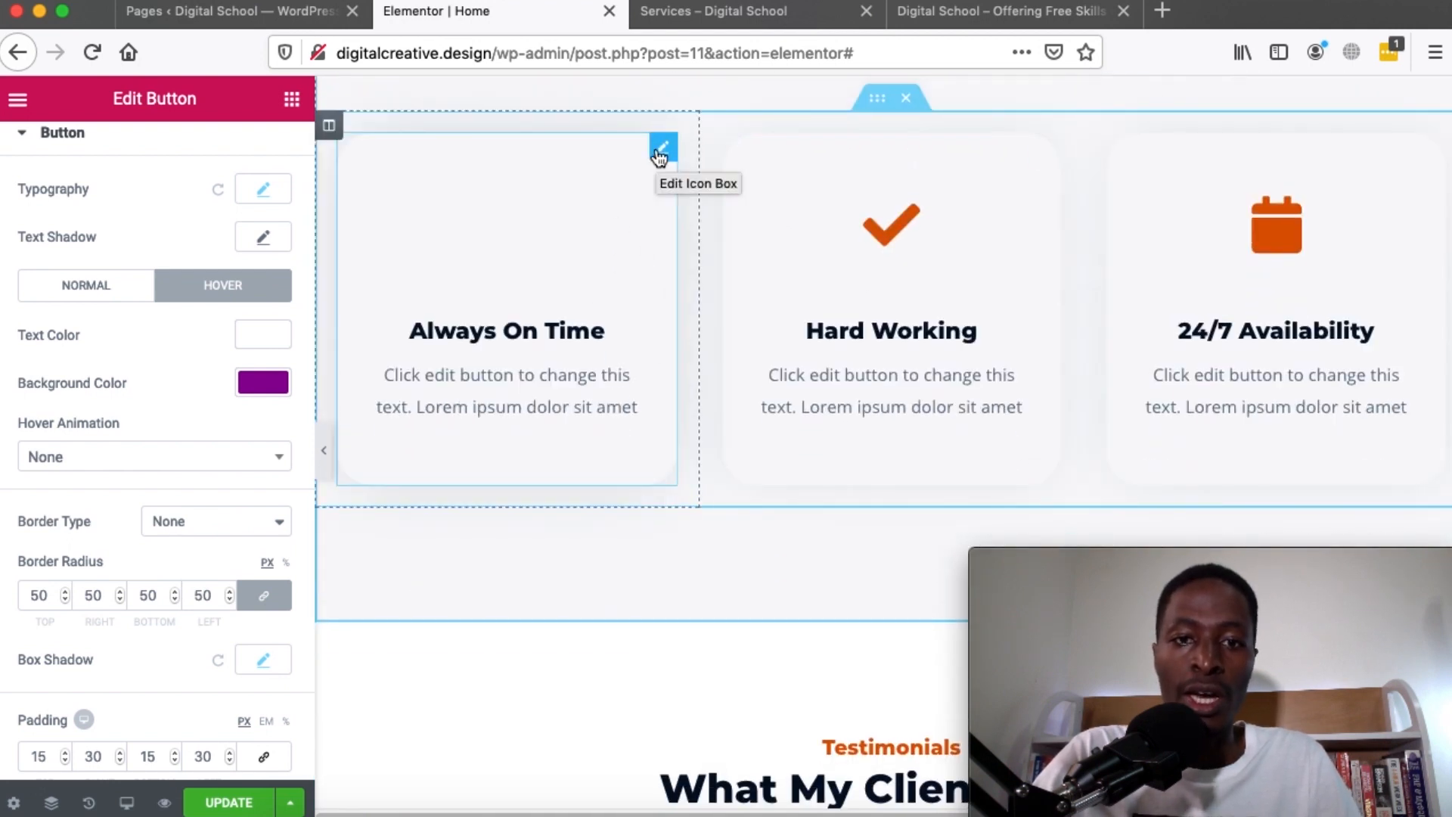
Delete the Always On Time card and its leftover empty column
right_click(661, 152)
click(702, 480)
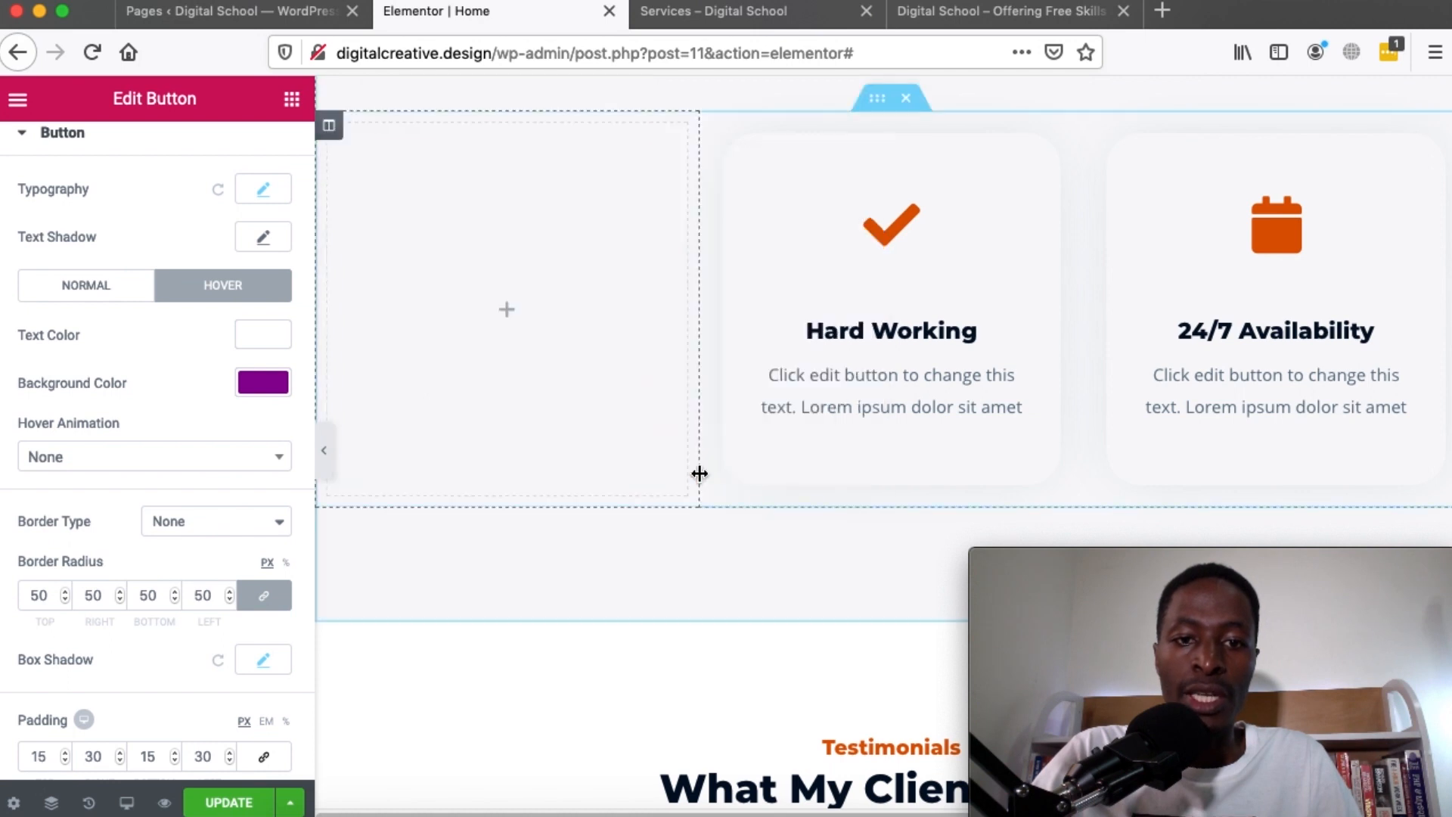
right_click(329, 130)
click(525, 452)
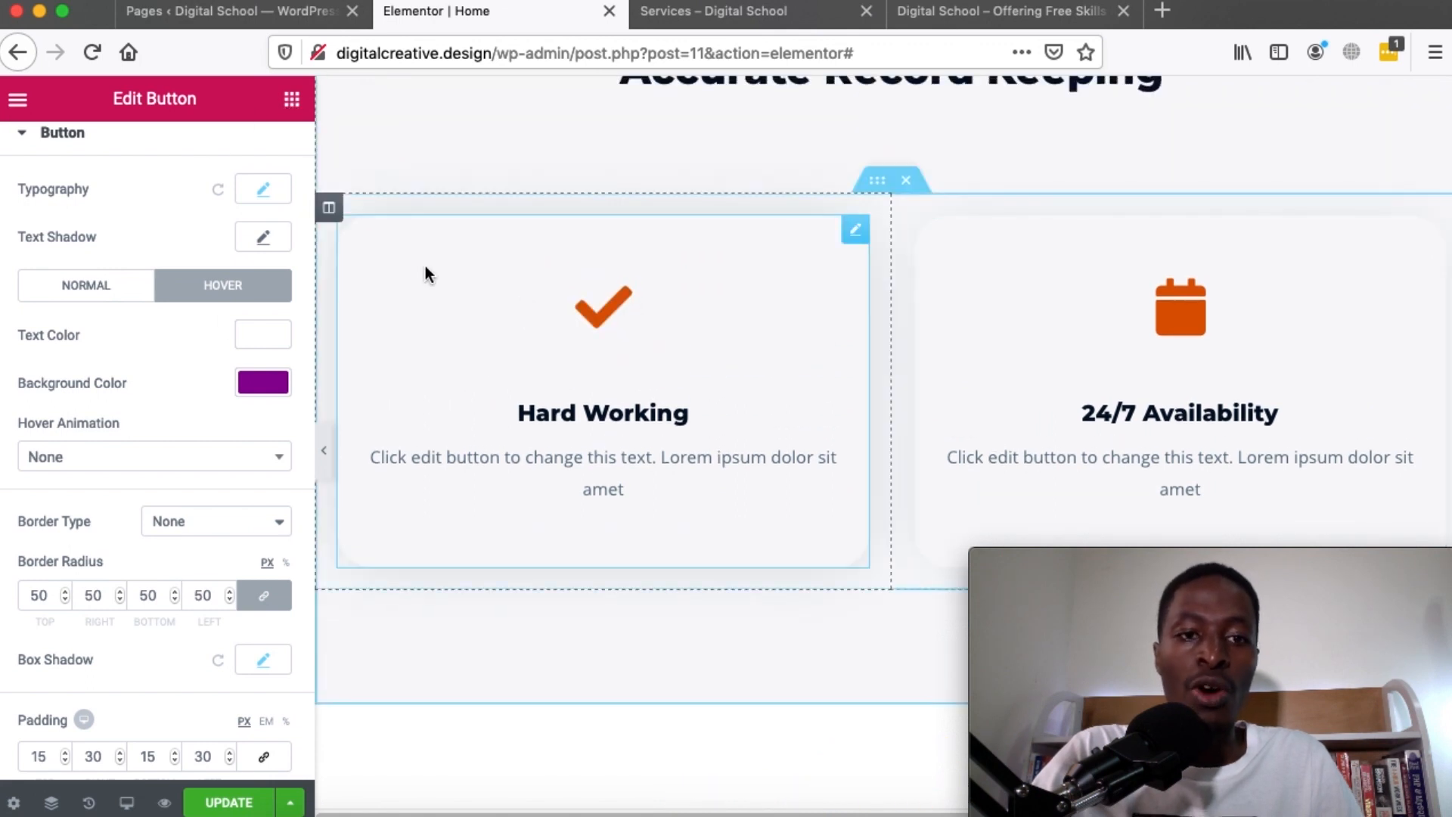
Add a new column beside Hard Working and place a Video widget in it
right_click(331, 217)
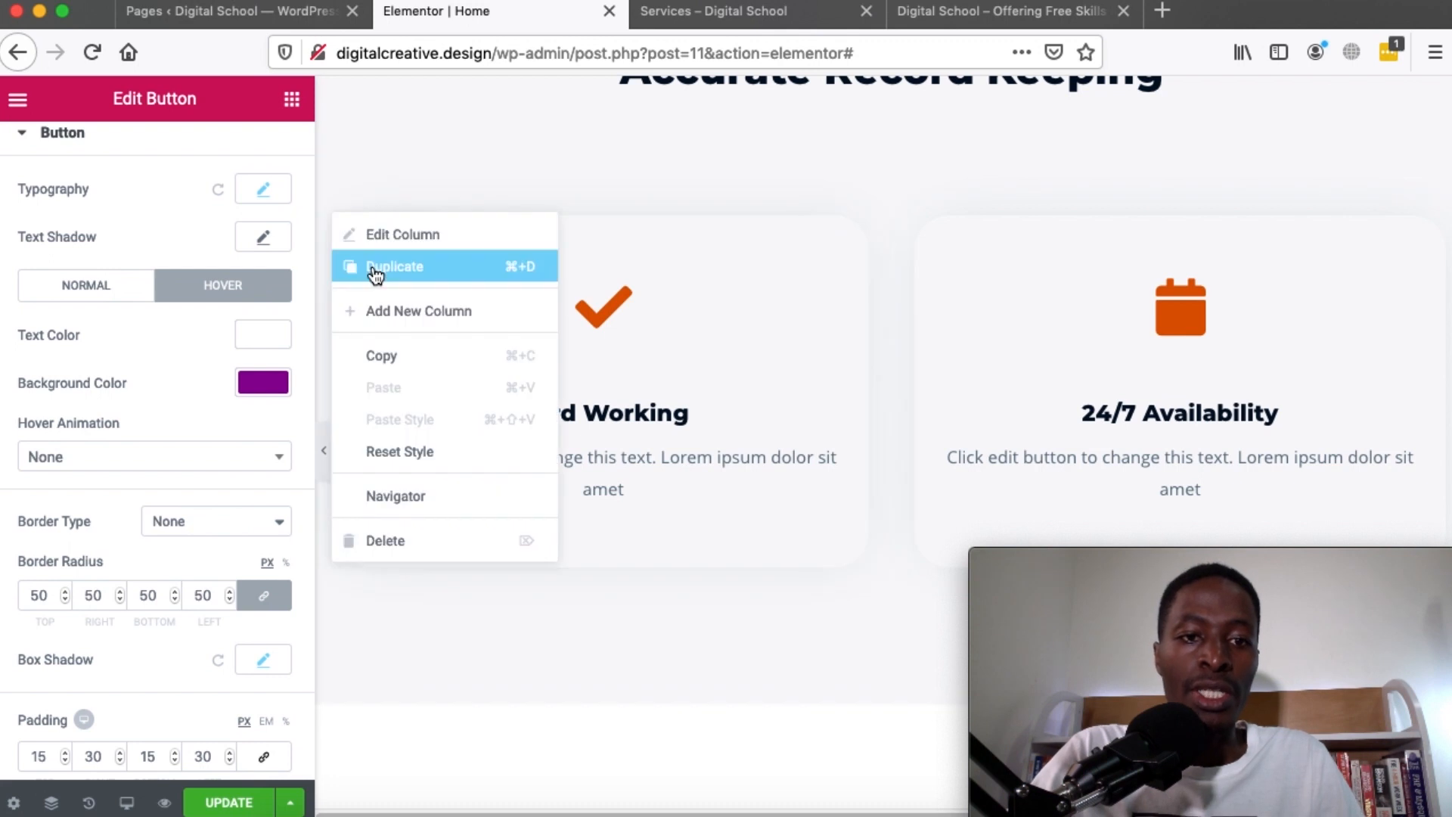
click(423, 311)
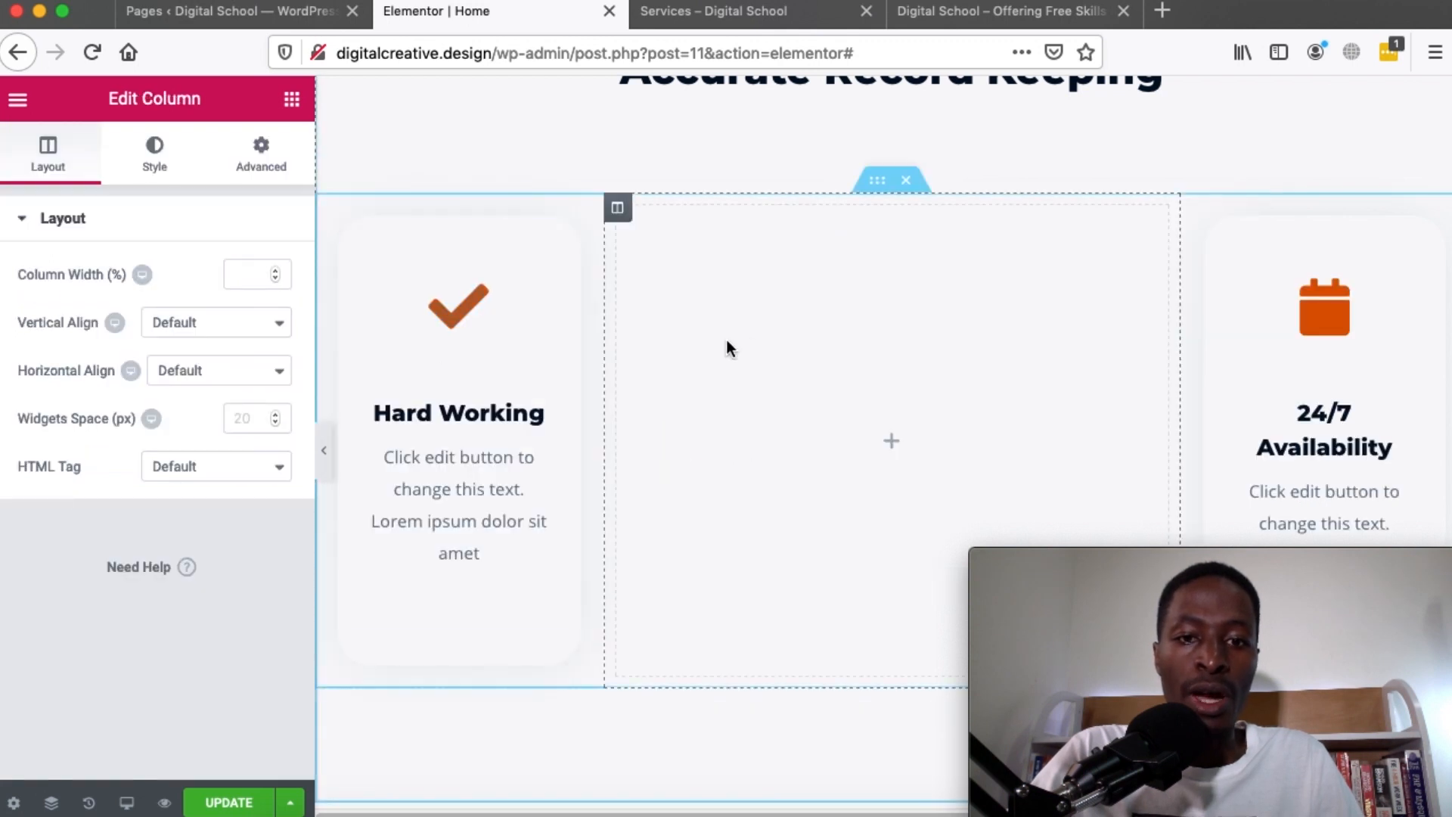
click(291, 101)
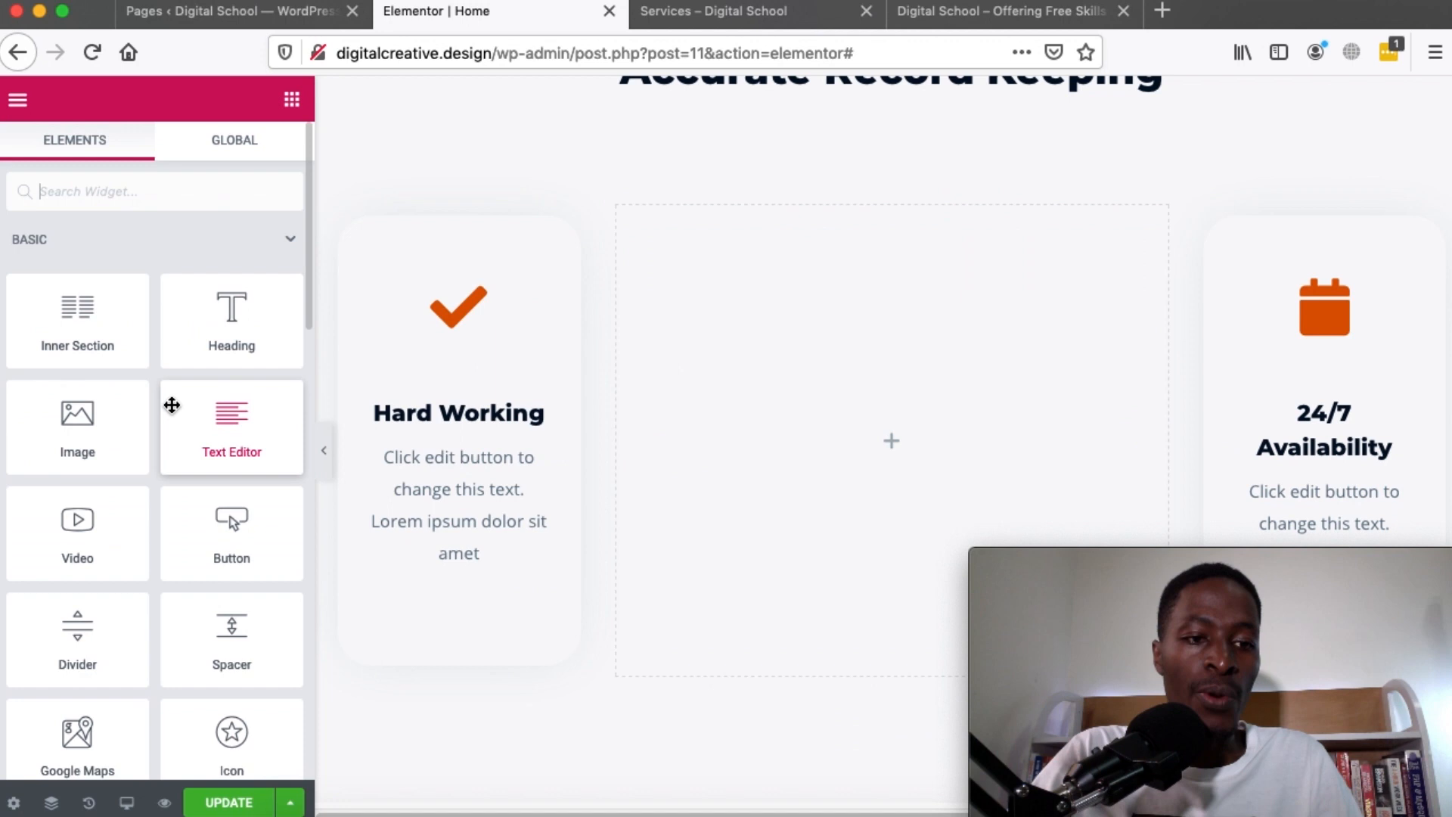
scroll(169, 405, down, 3)
drag(62, 275, 891, 443)
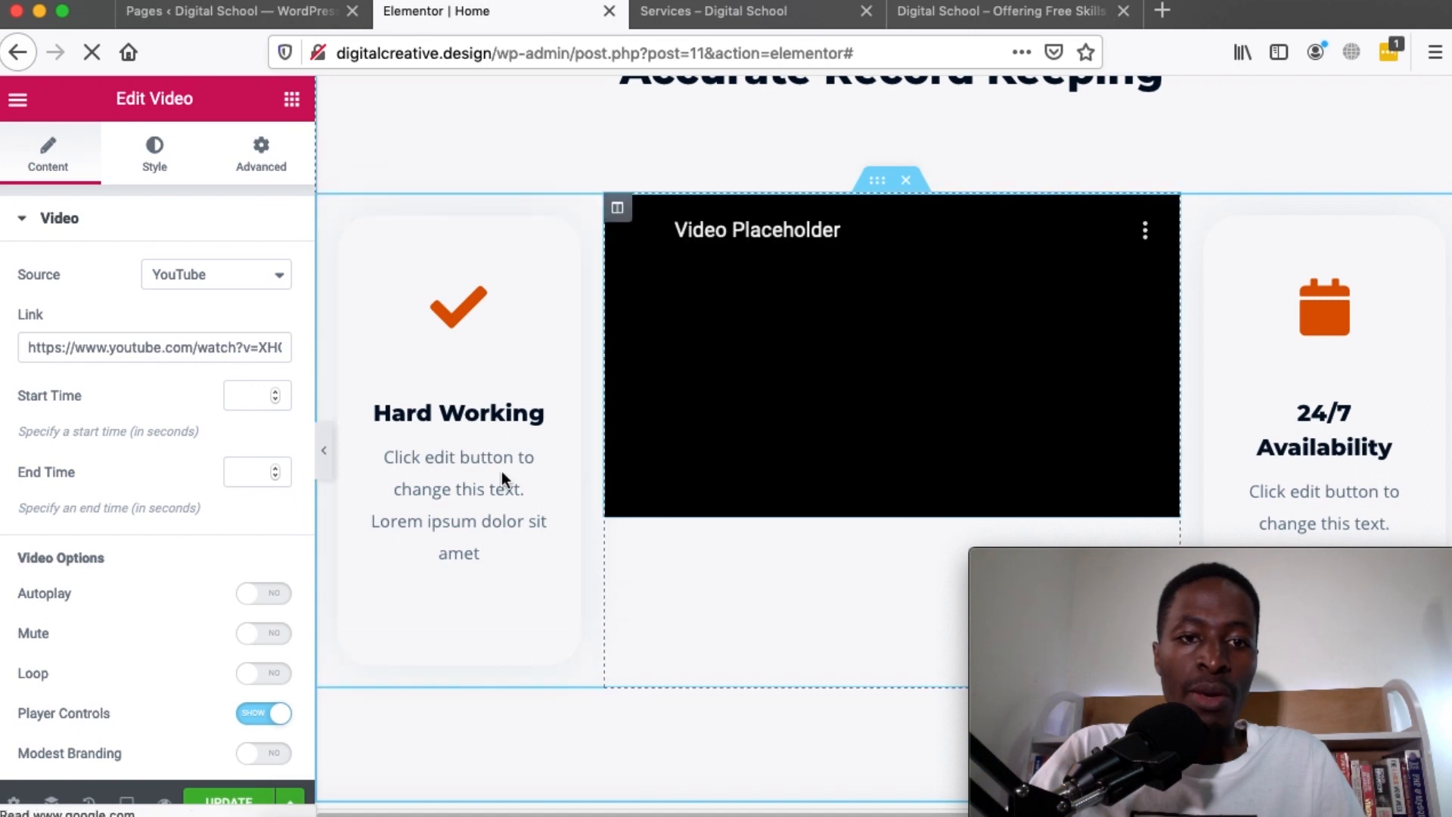
click(288, 105)
scroll(161, 474, down, 10)
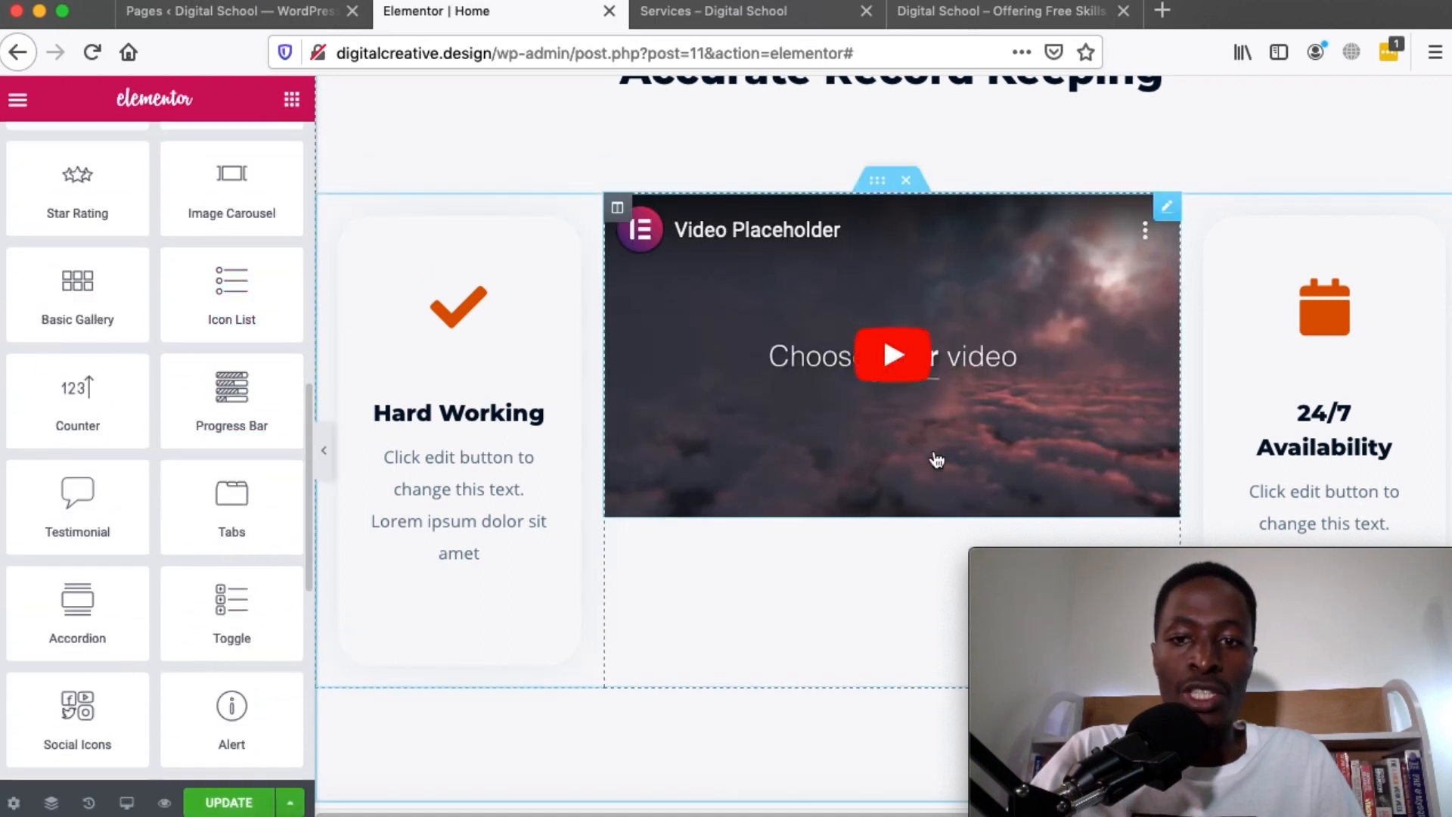
Replace the first testimonial's quote with 'This is my very own content'
scroll(933, 449, down, 10)
scroll(821, 532, down, 4)
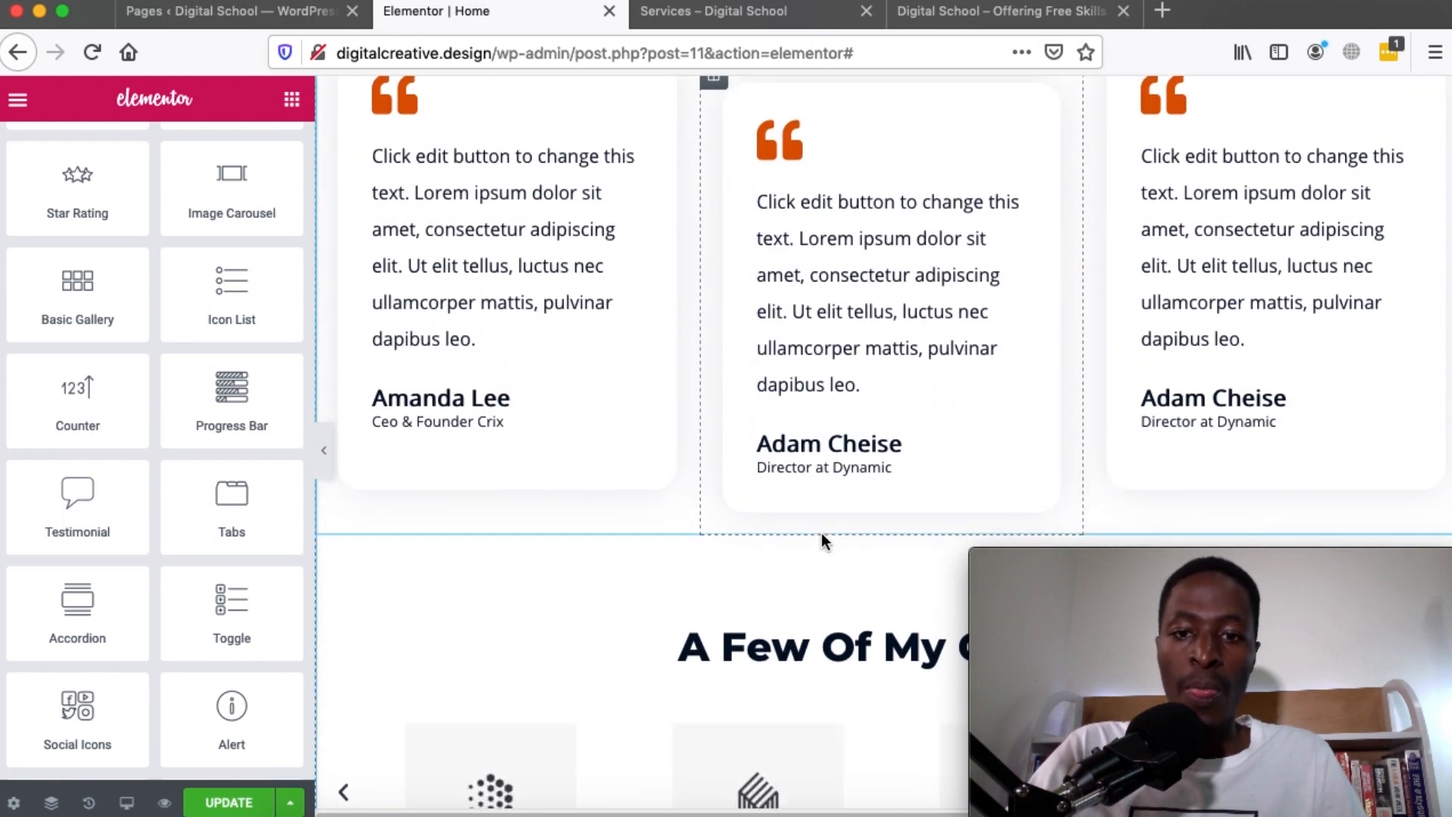
scroll(700, 206, up, 3)
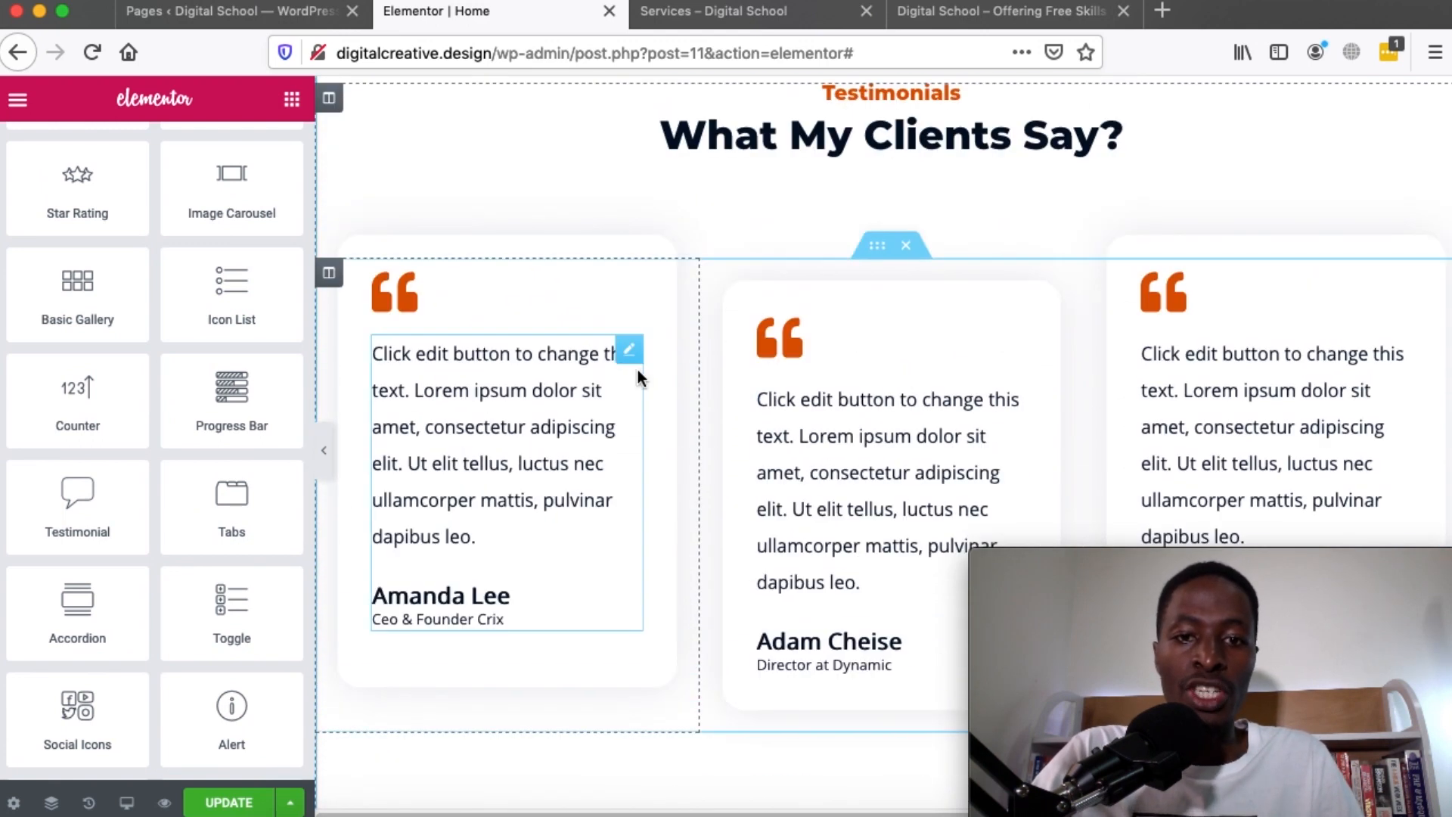
click(627, 354)
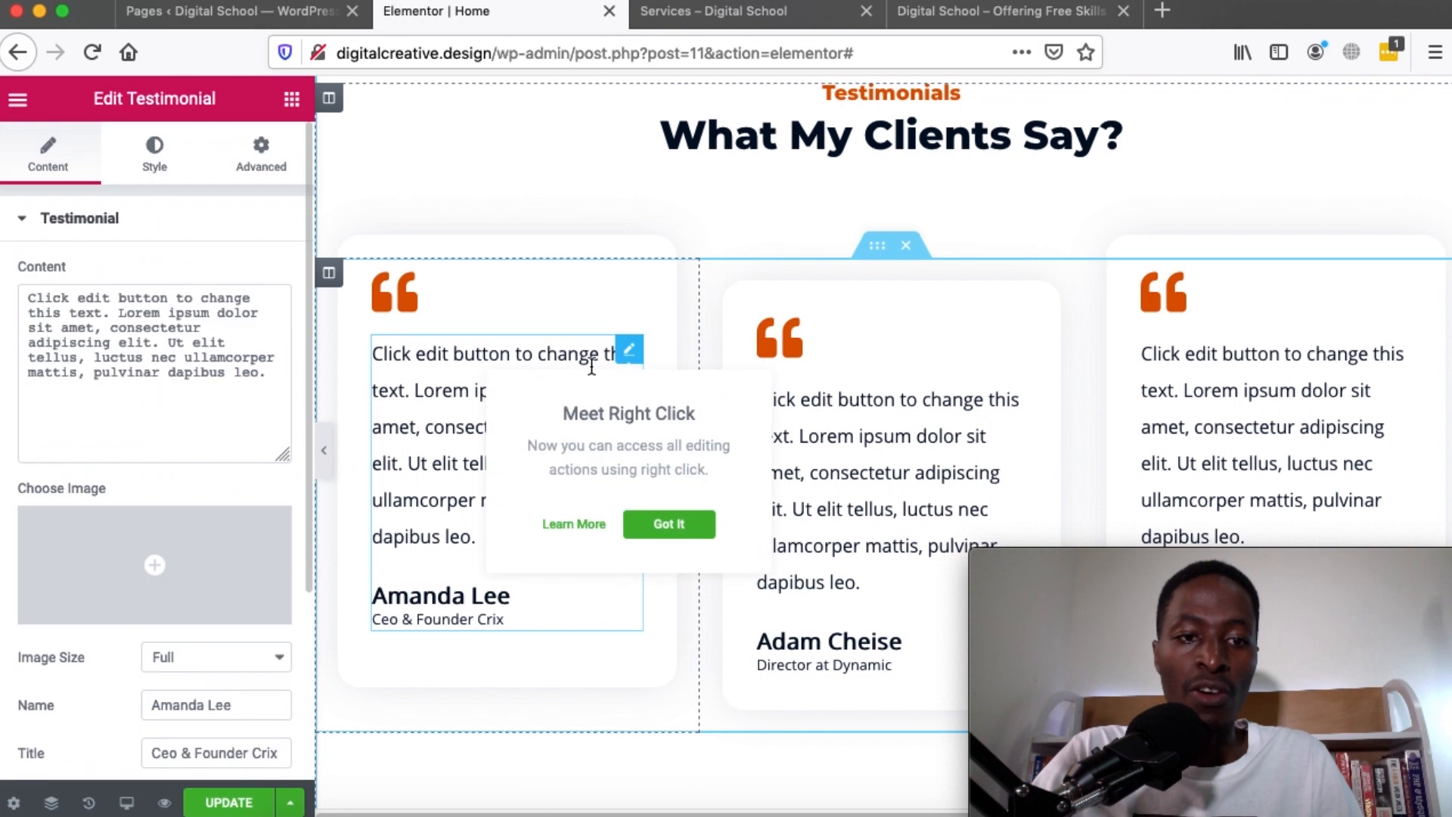
click(115, 312)
key(super+a)
key(BackSpace)
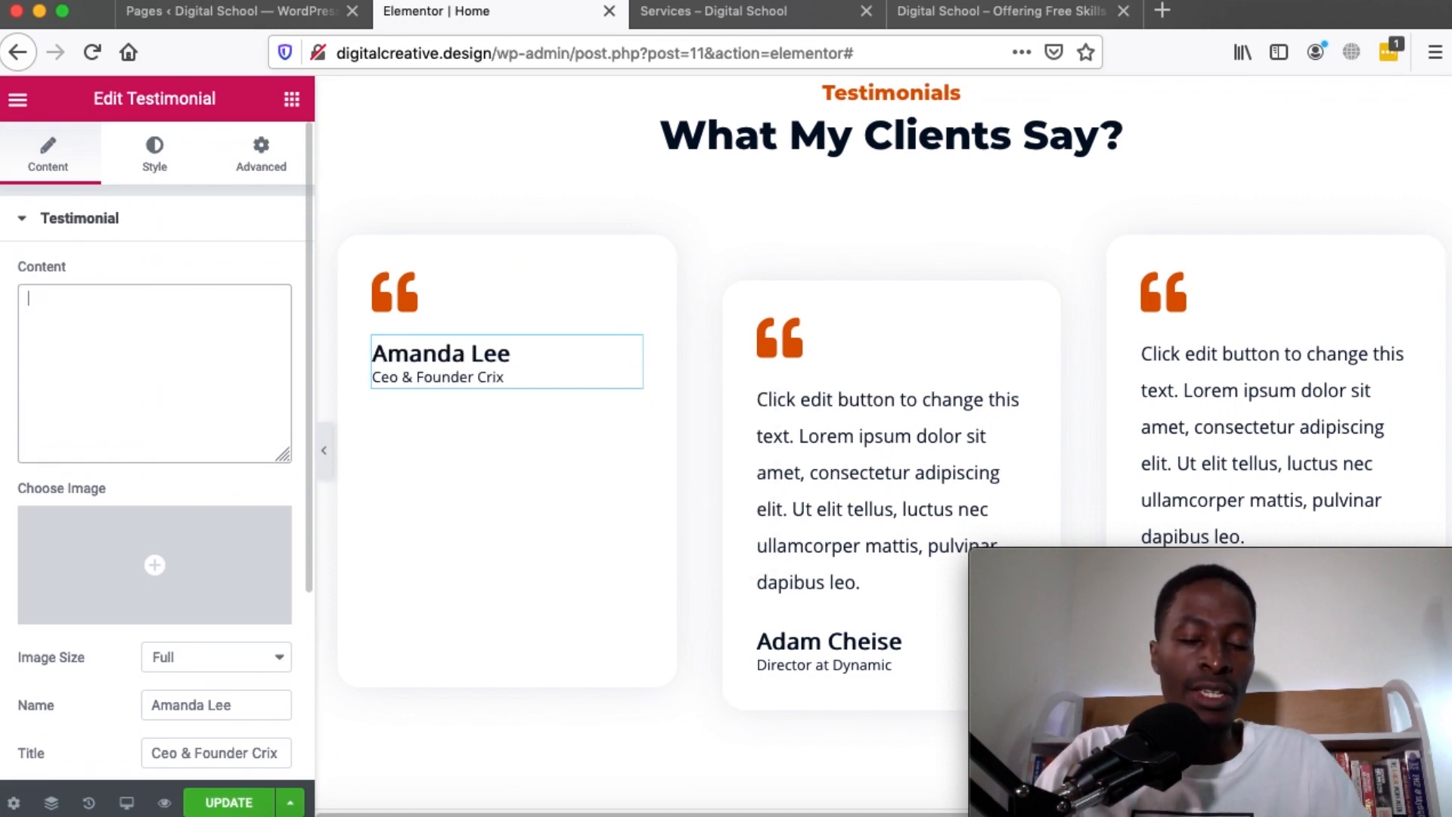
text(T)
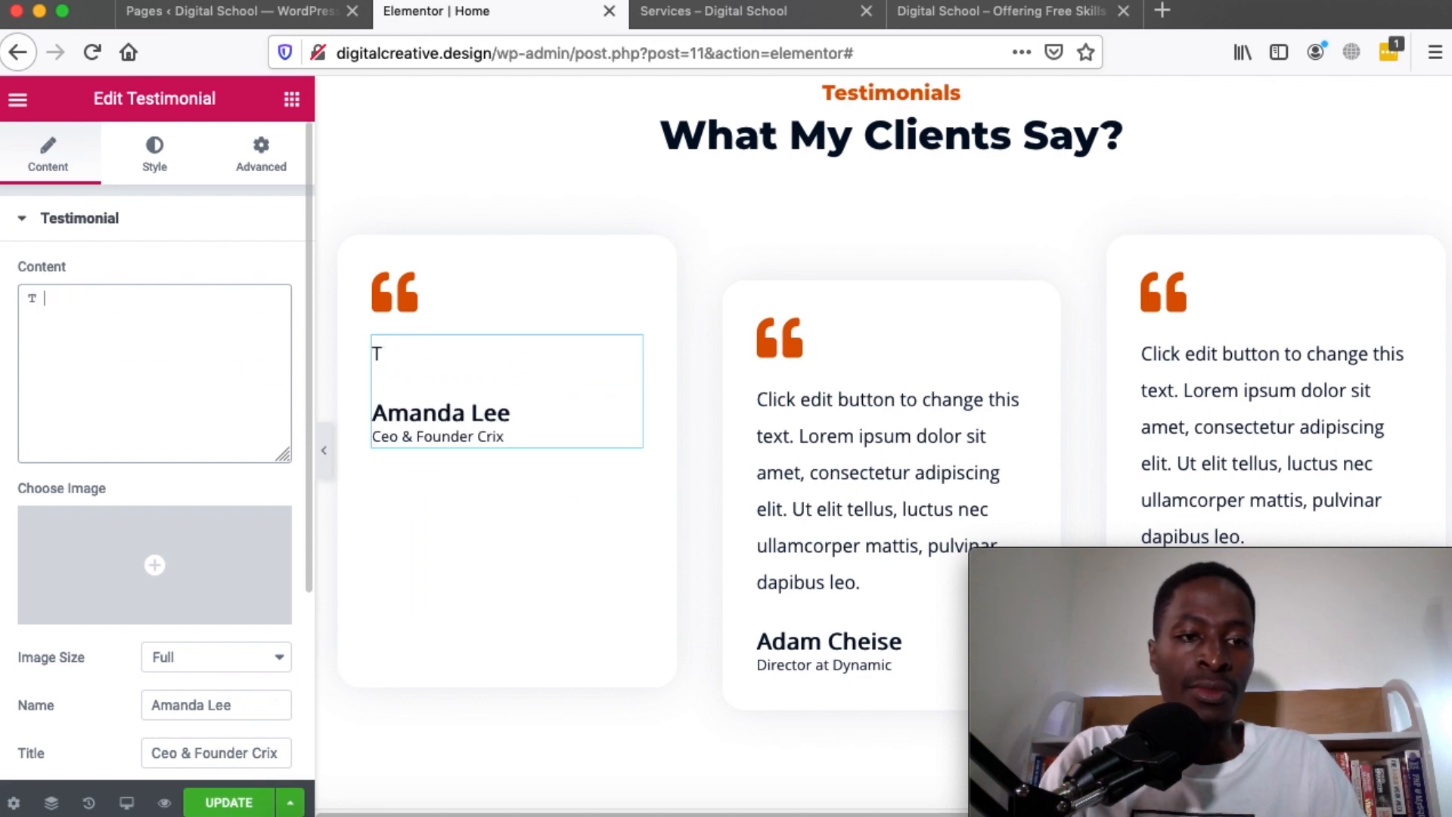
text(his is my very ow)
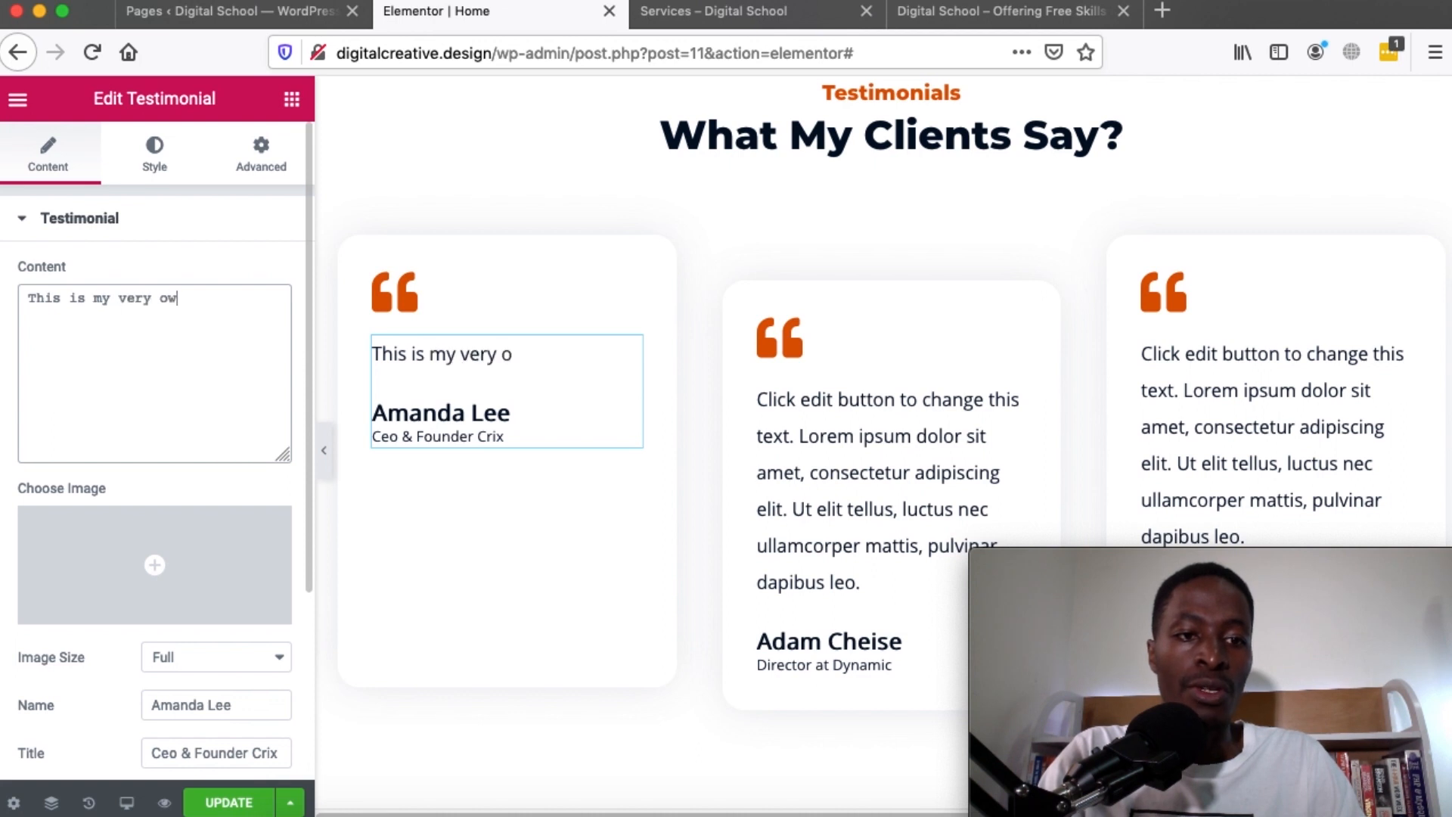
text(n content)
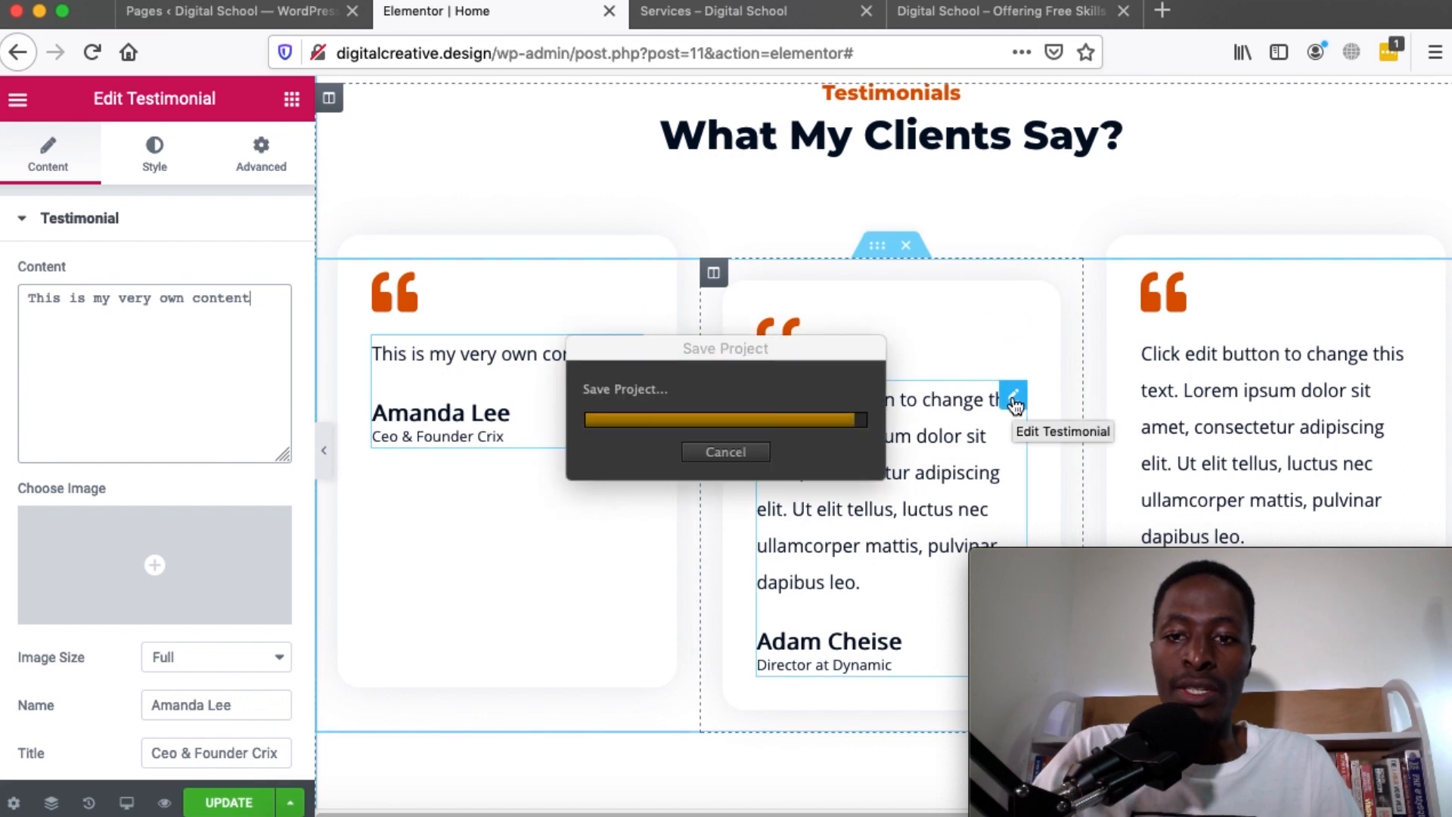
Copy the middle testimonial, paste it into the first card, and delete the original first testimonial
right_click(1013, 401)
click(1072, 498)
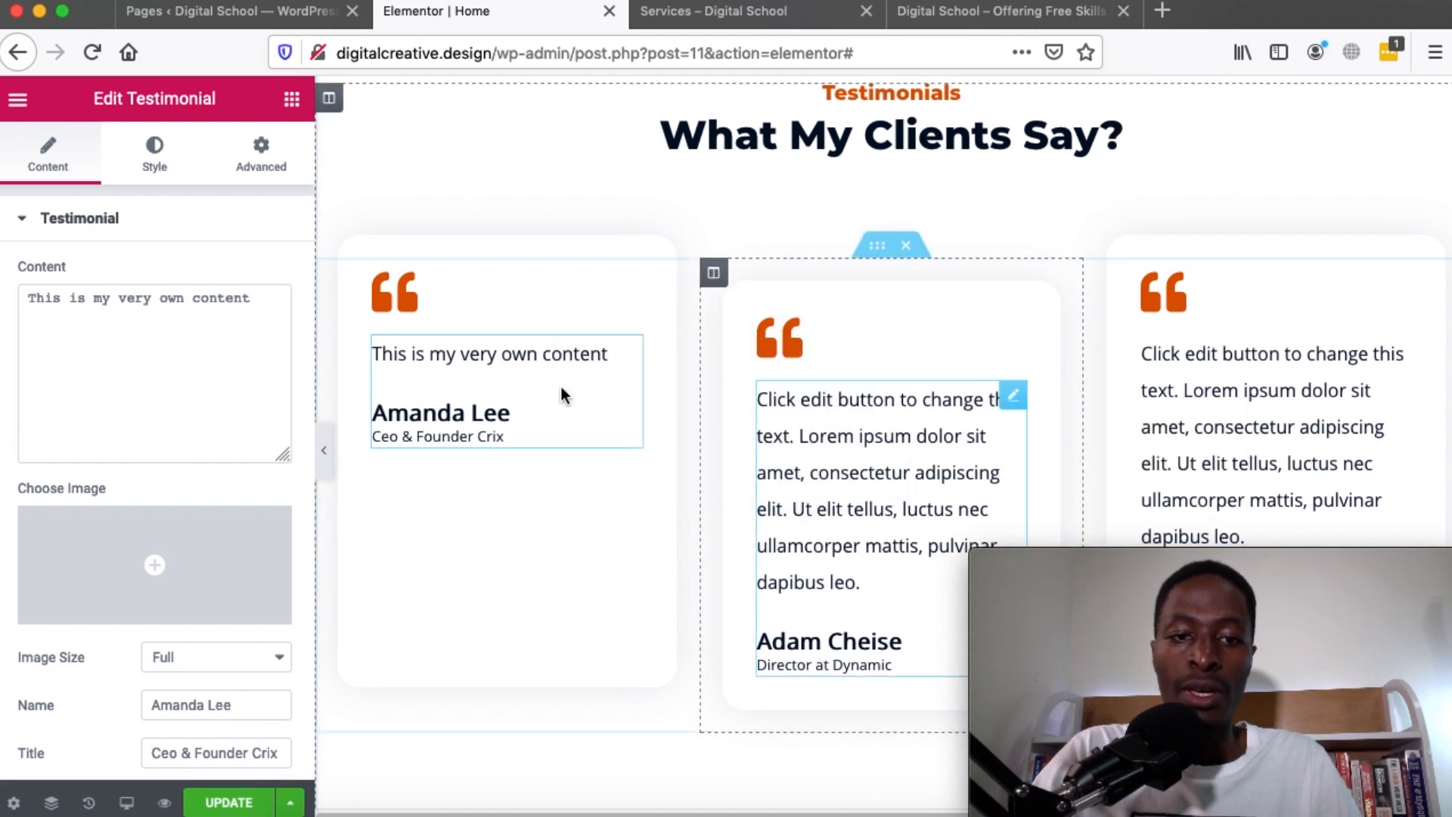
right_click(630, 353)
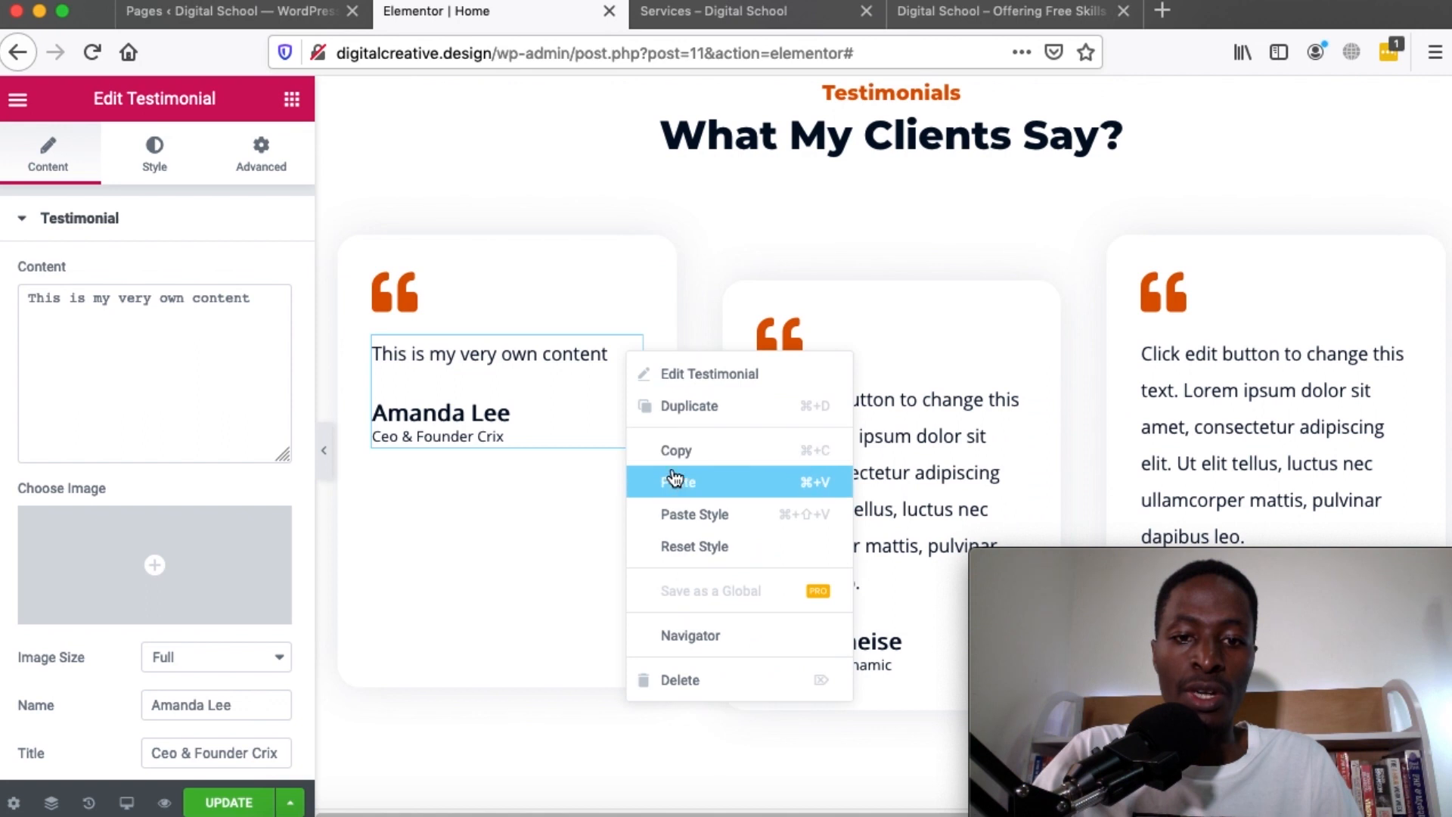
click(659, 481)
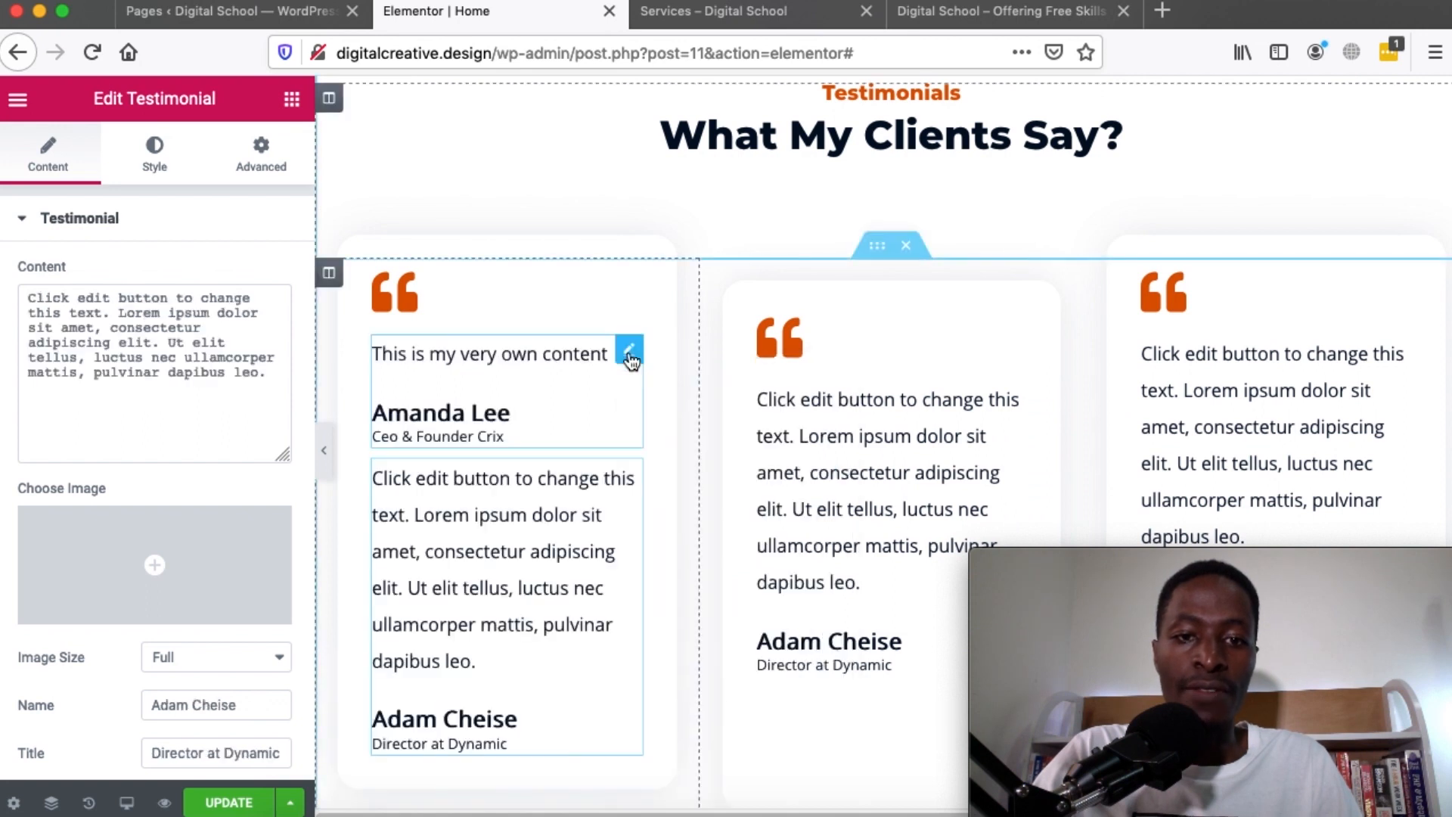
click(629, 354)
right_click(631, 355)
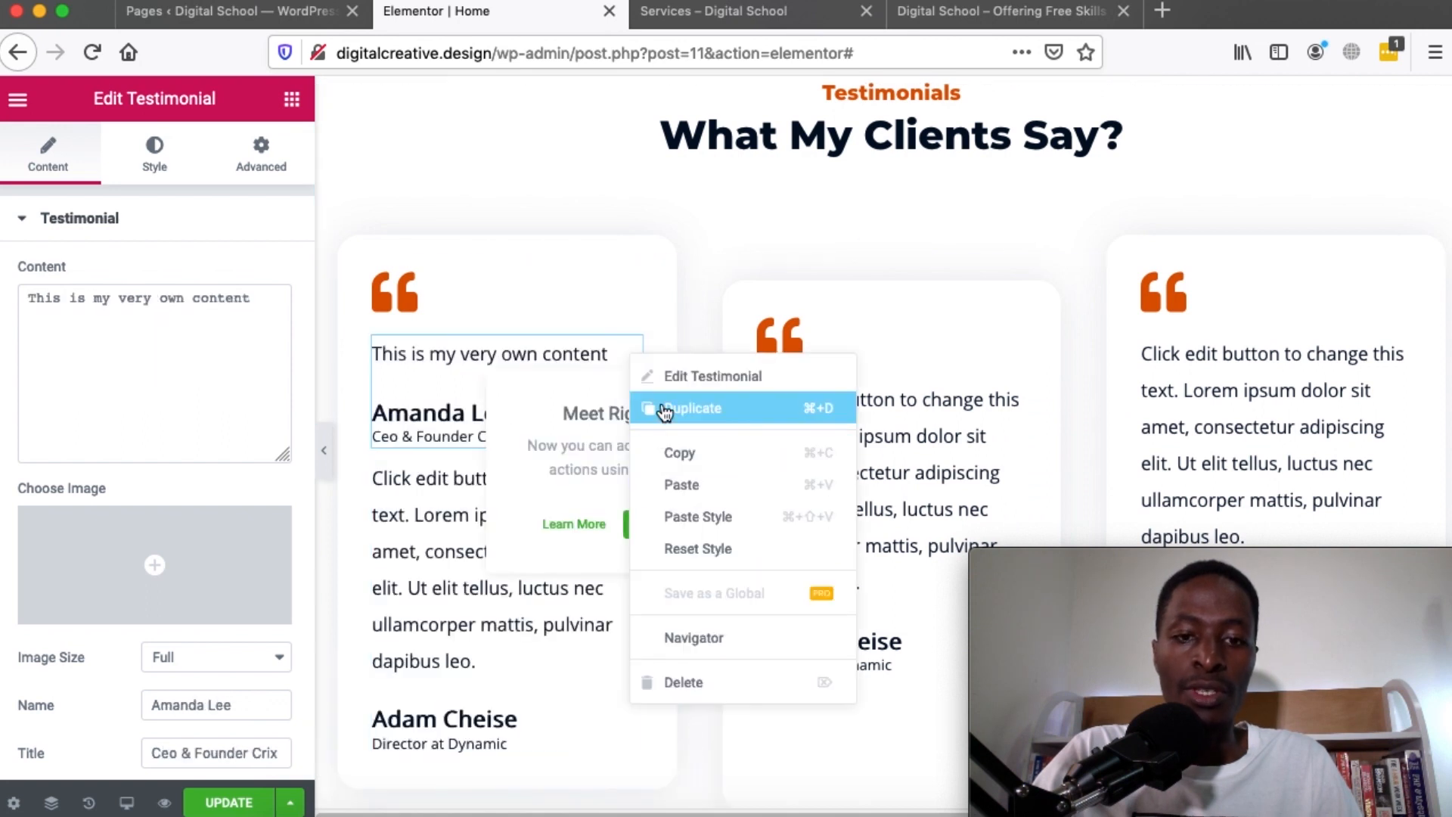
click(682, 683)
scroll(797, 382, down, 10)
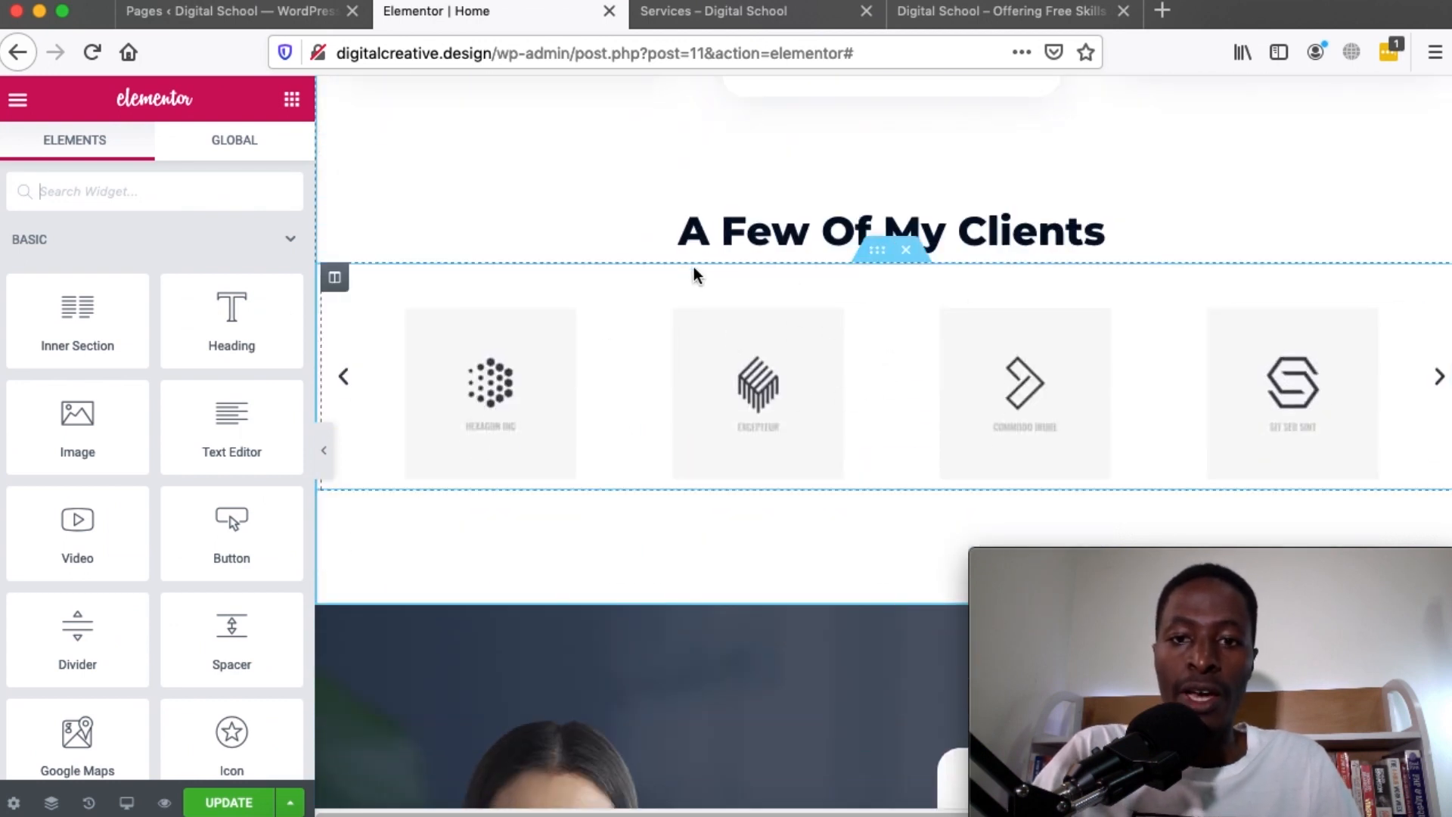
Insert an empty section above the dark section and show the template Library's Blocks
scroll(936, 185, up, 2)
scroll(936, 186, down, 3)
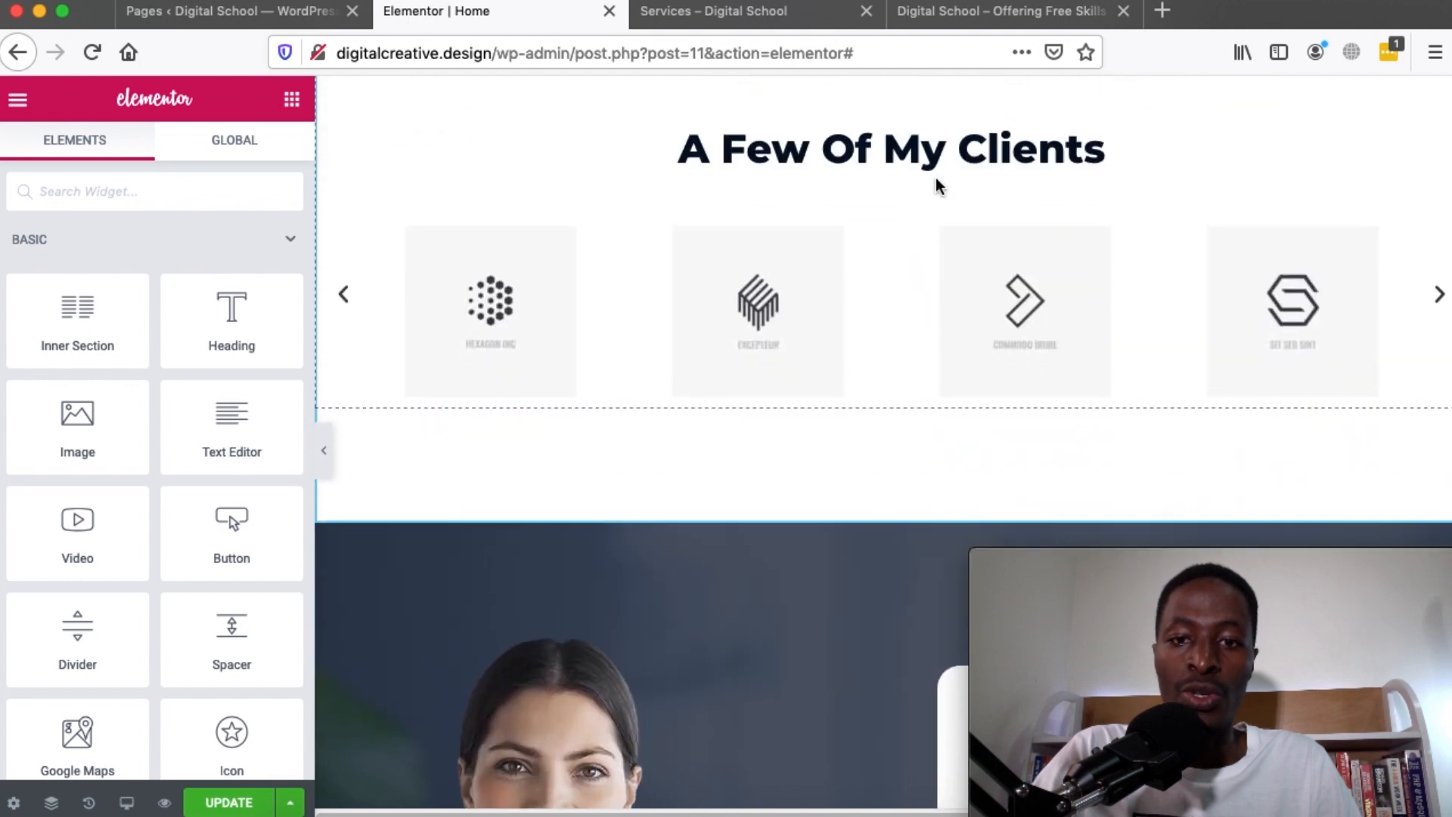
scroll(936, 187, up, 1)
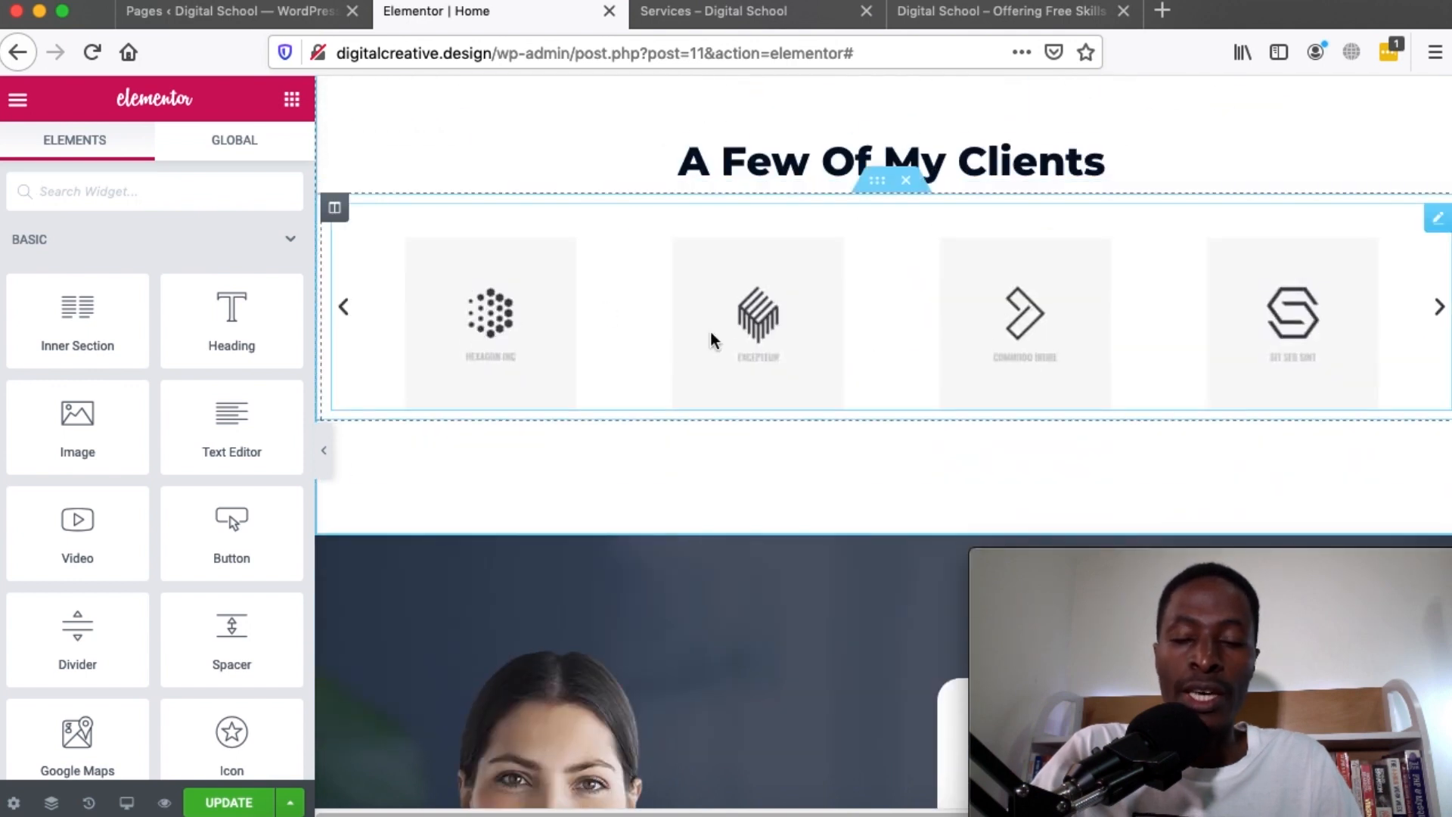
scroll(710, 333, up, 5)
scroll(710, 333, down, 9)
scroll(710, 332, up, 3)
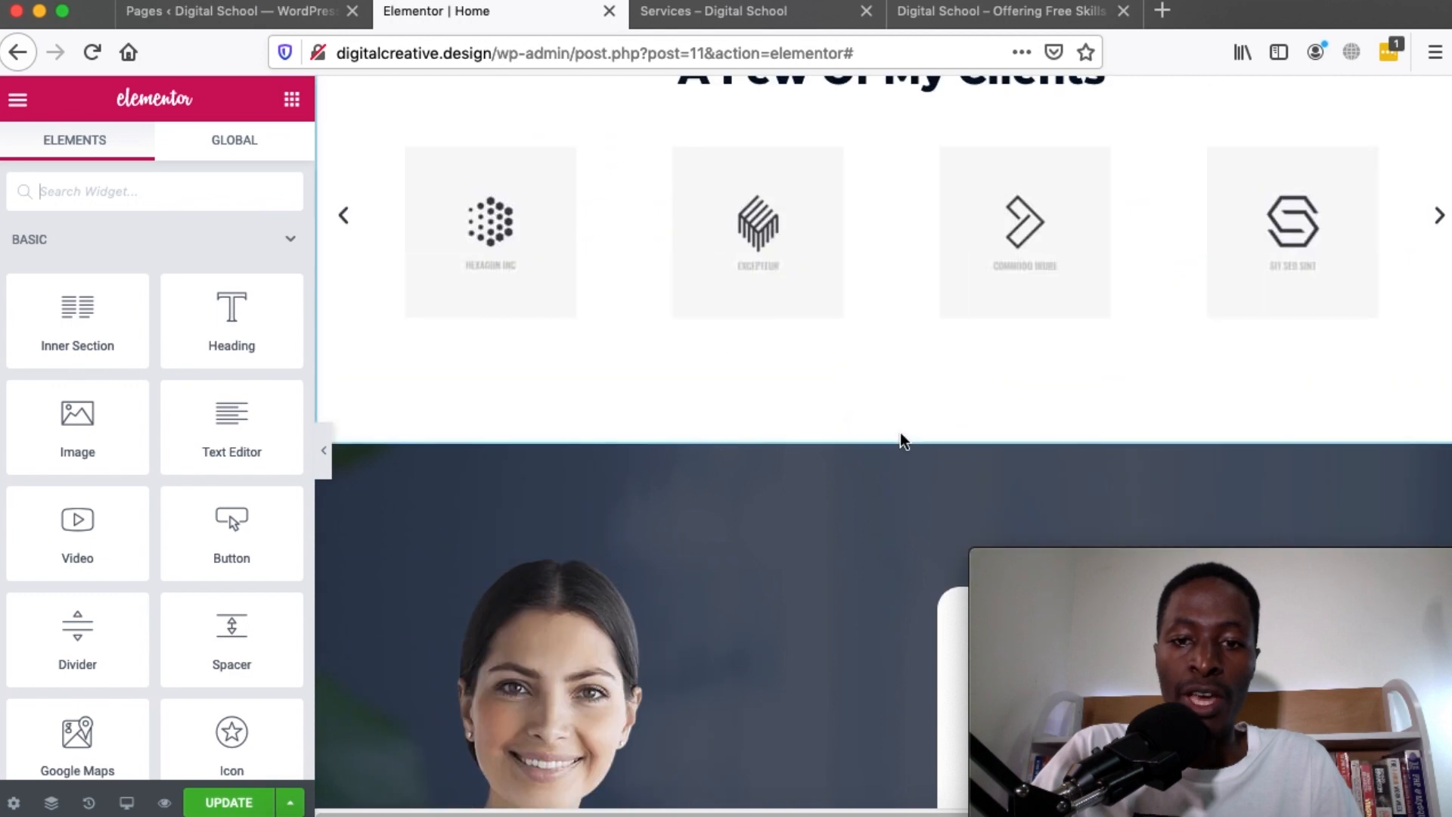
click(859, 440)
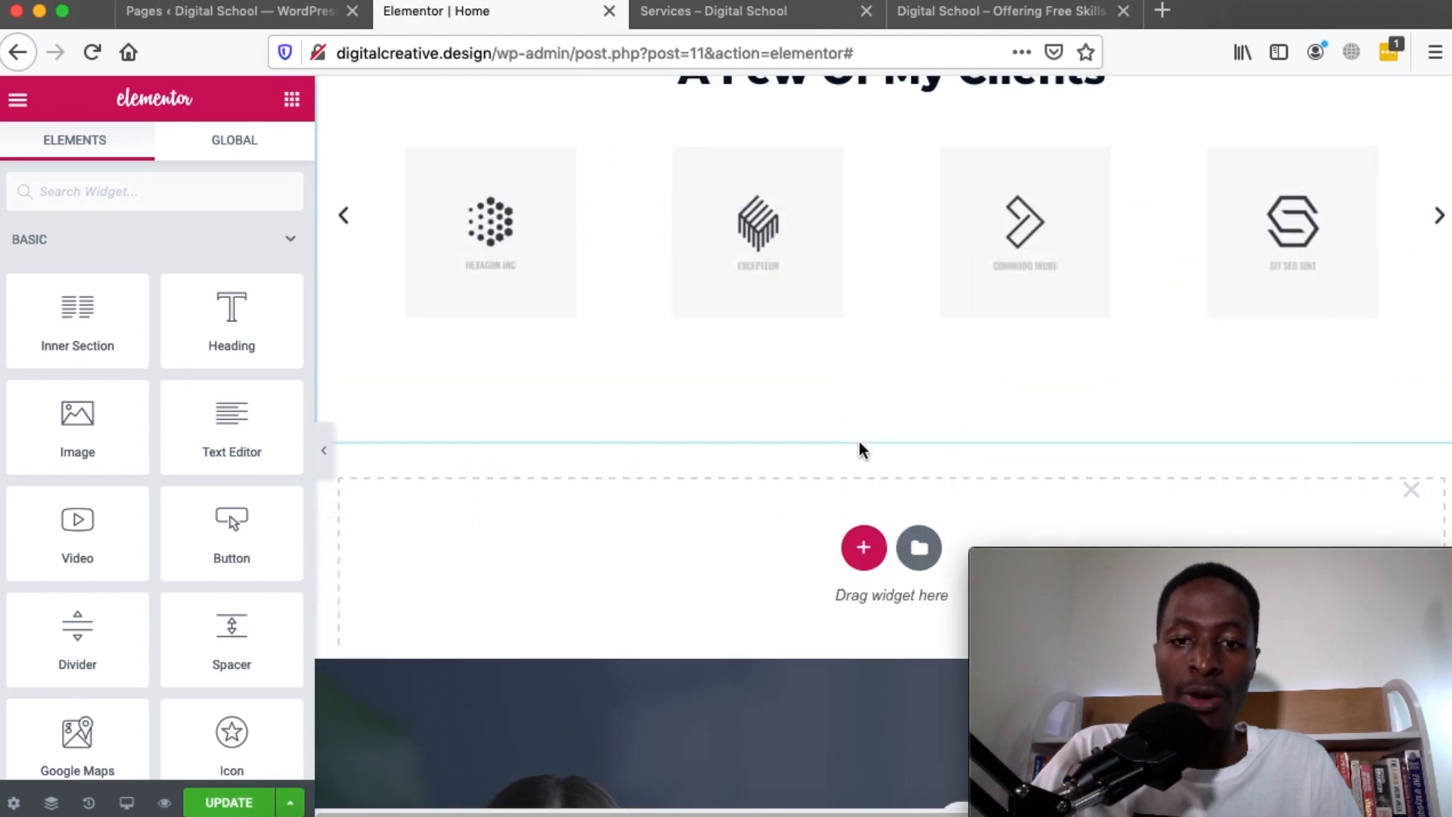
click(918, 538)
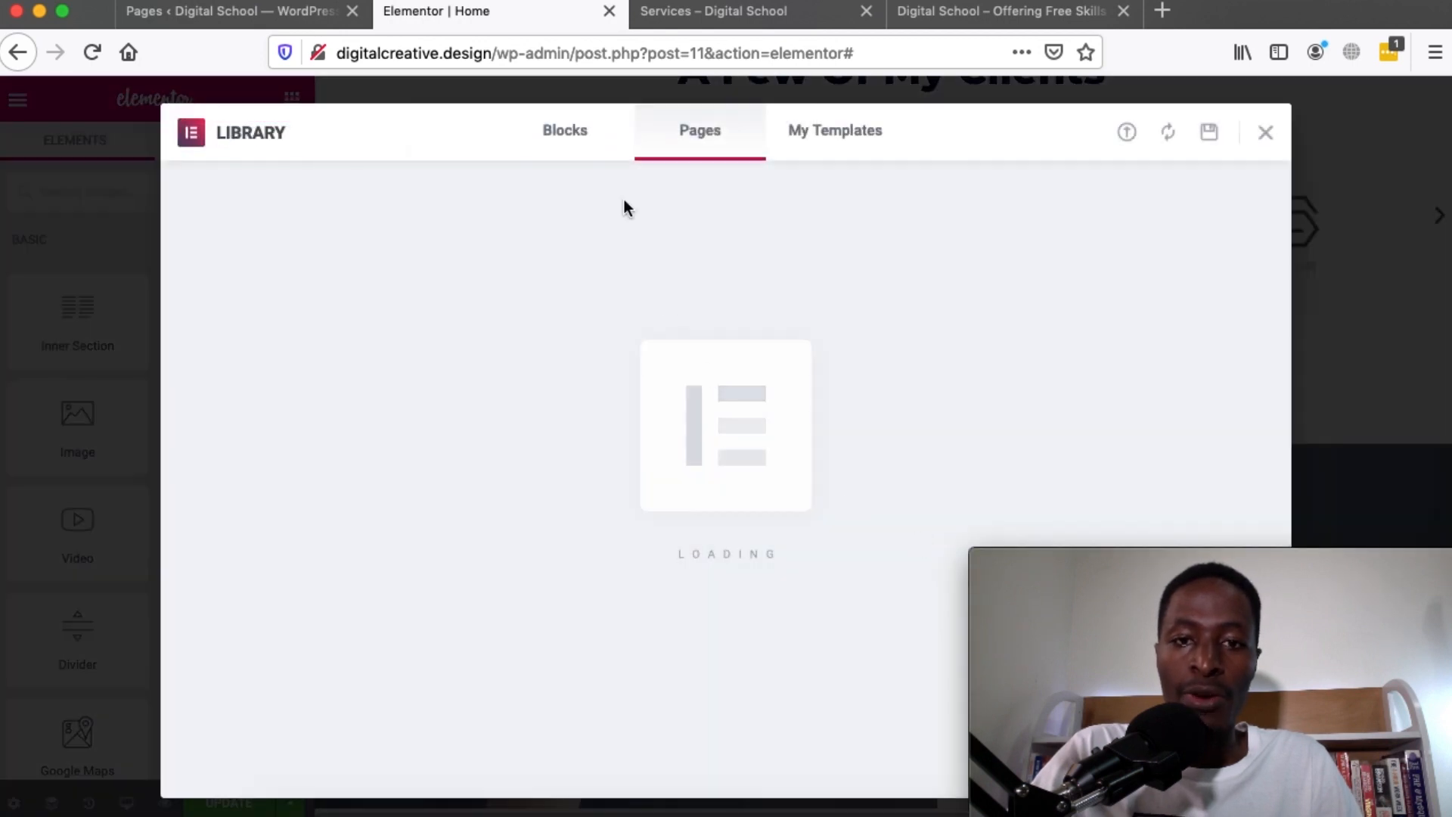
click(567, 135)
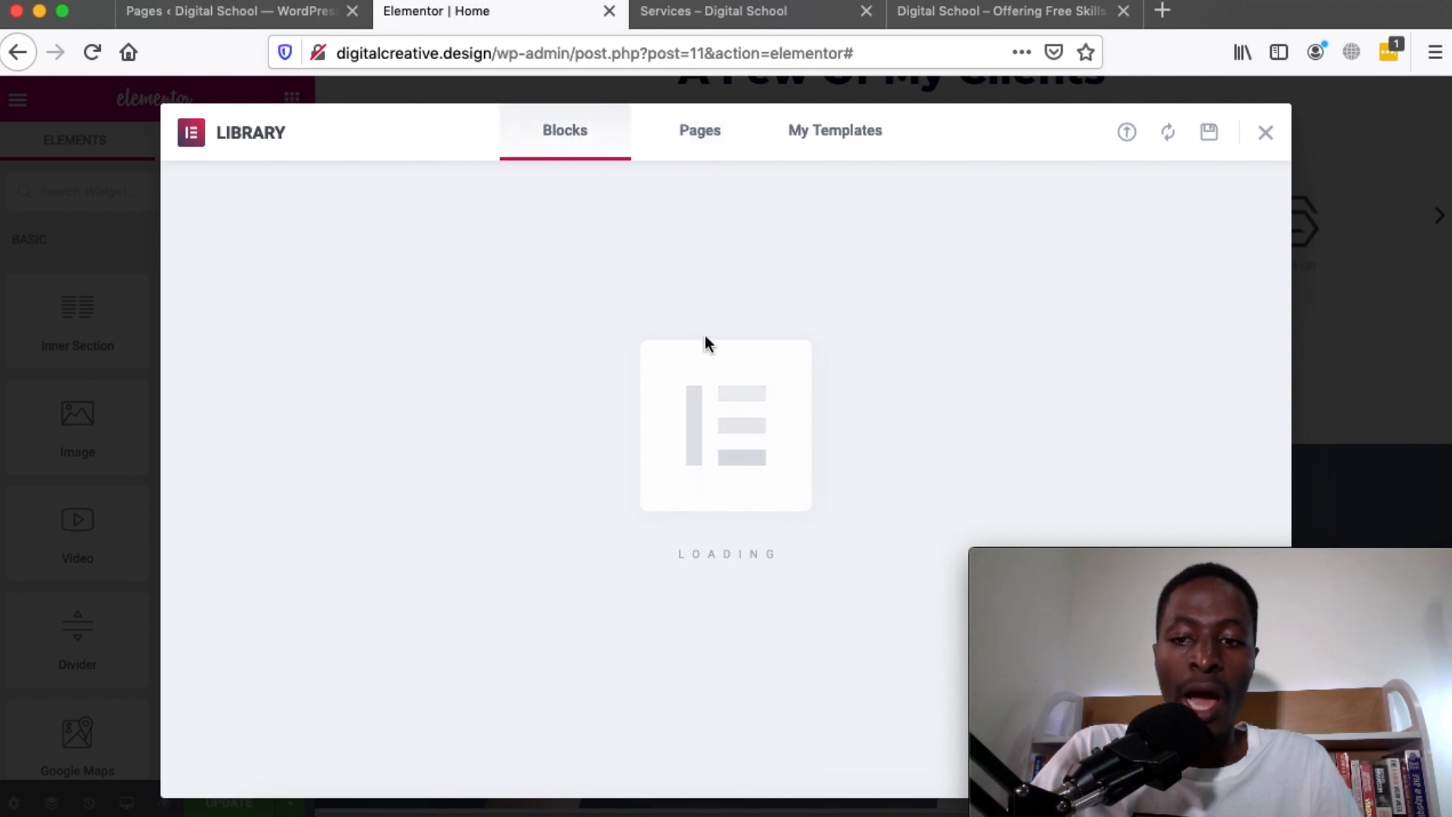
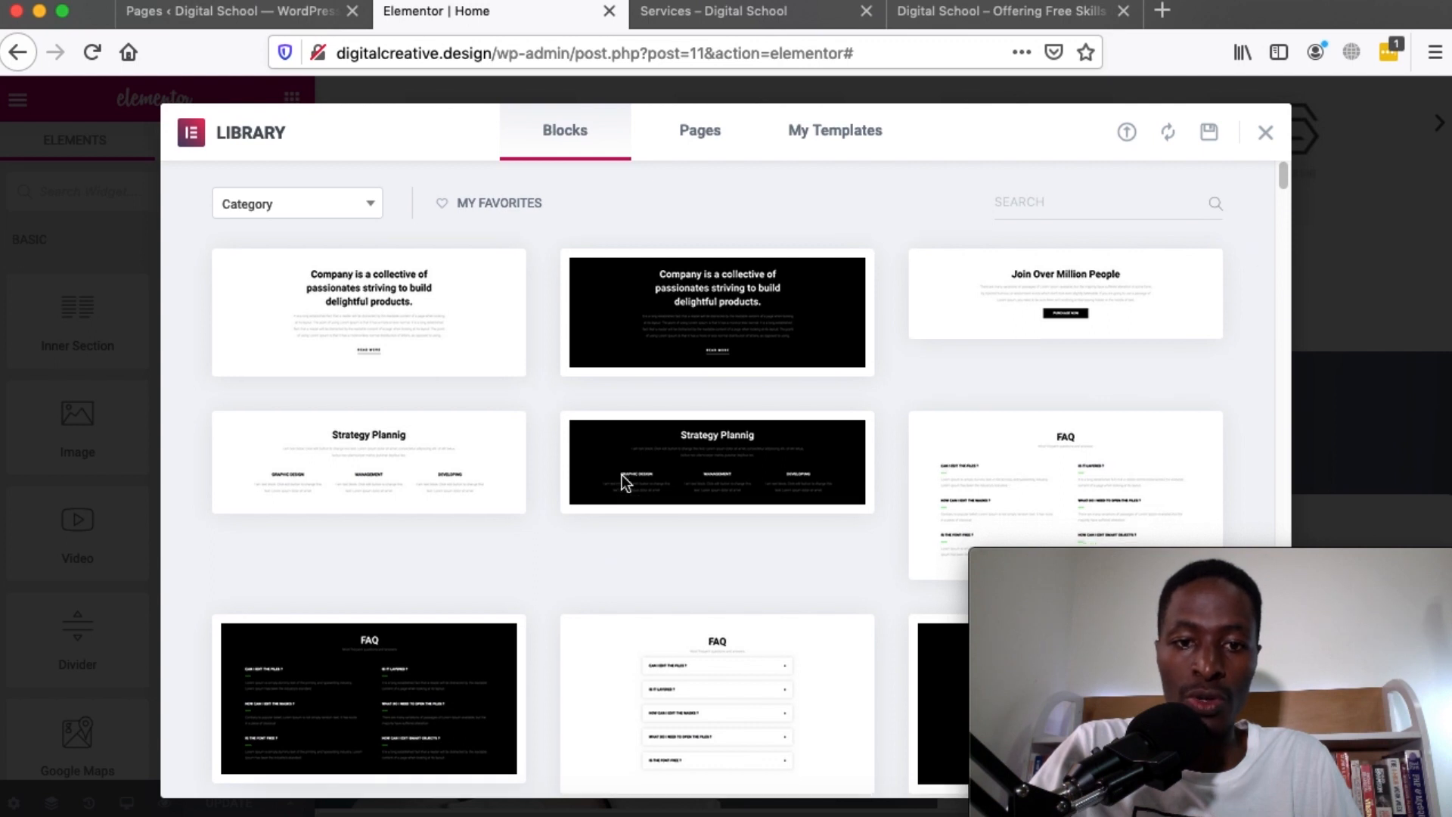
Insert the Team Section Slide block from the Library below the logo carousel
scroll(621, 476, down, 10)
scroll(621, 482, down, 8)
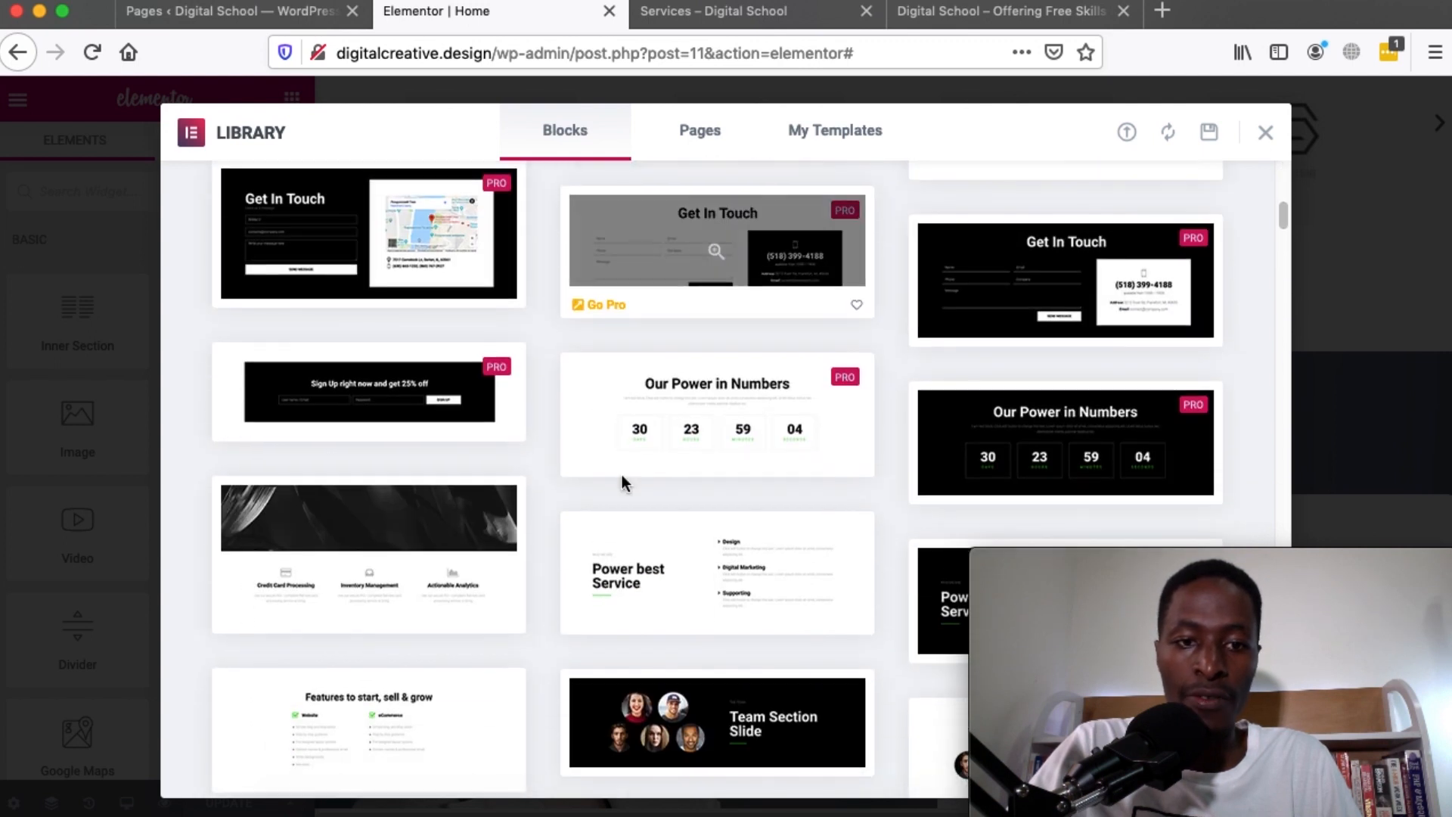
scroll(621, 483, down, 6)
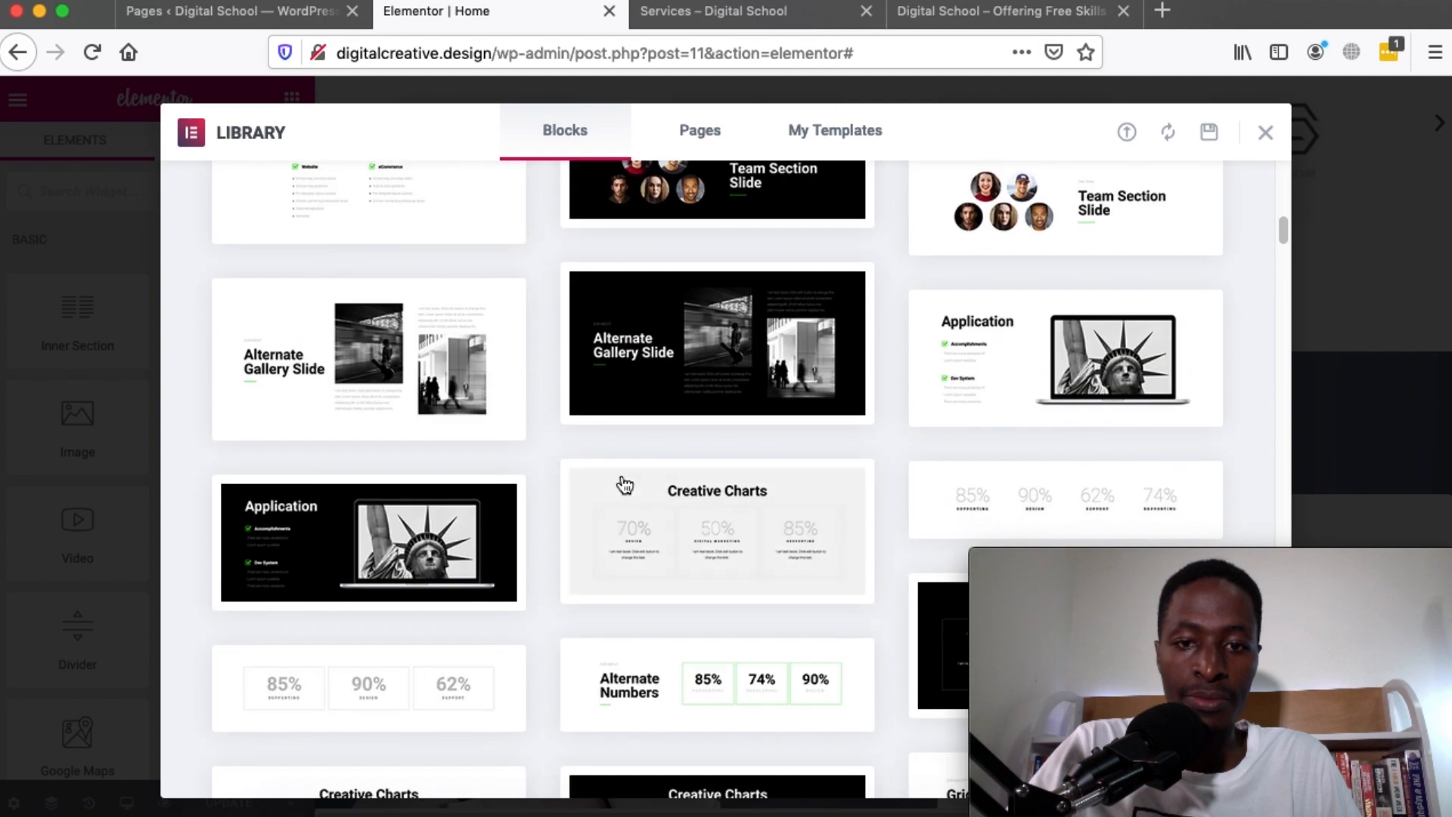
scroll(622, 480, up, 4)
scroll(622, 482, up, 2)
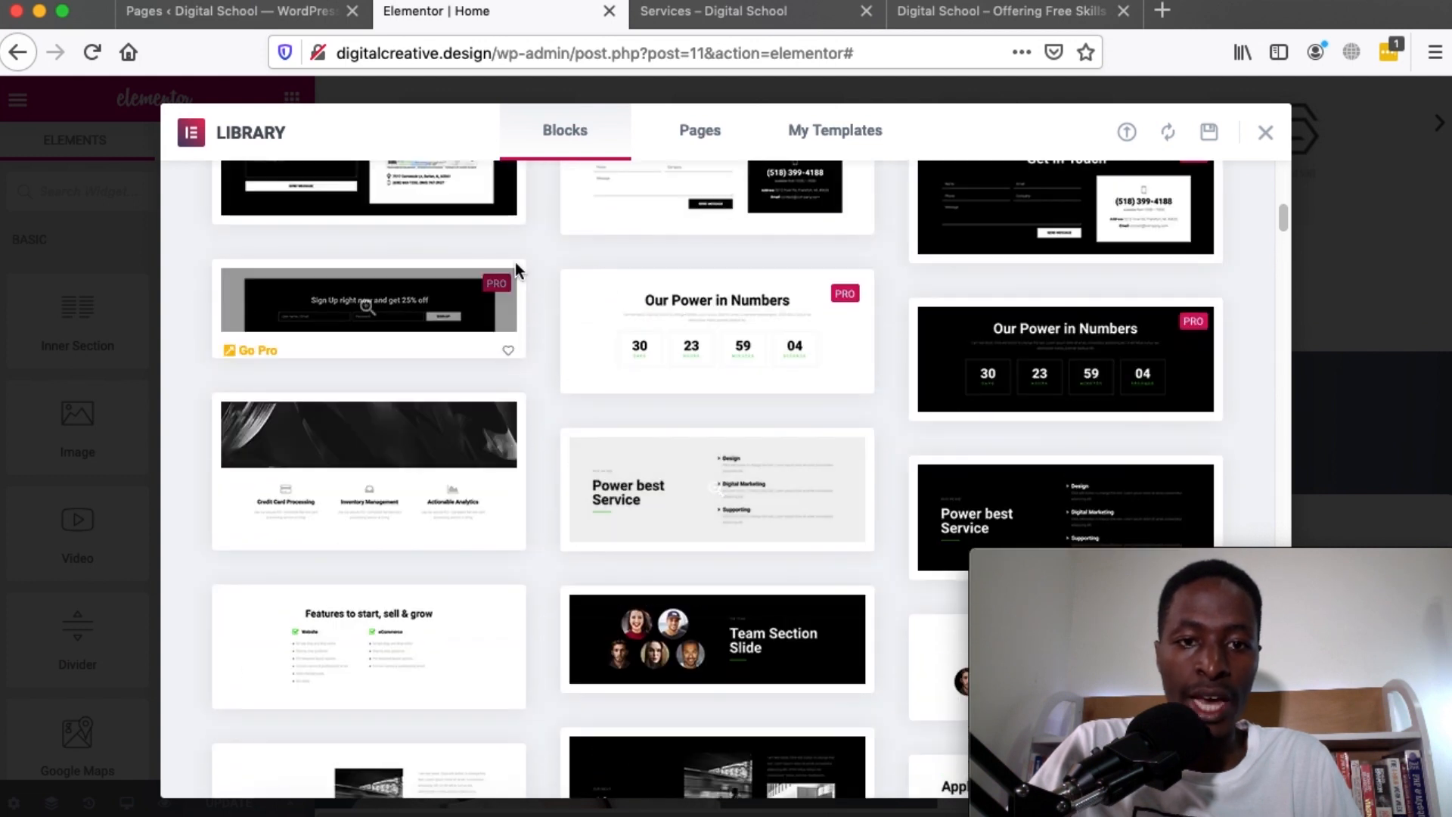
scroll(539, 475, down, 2)
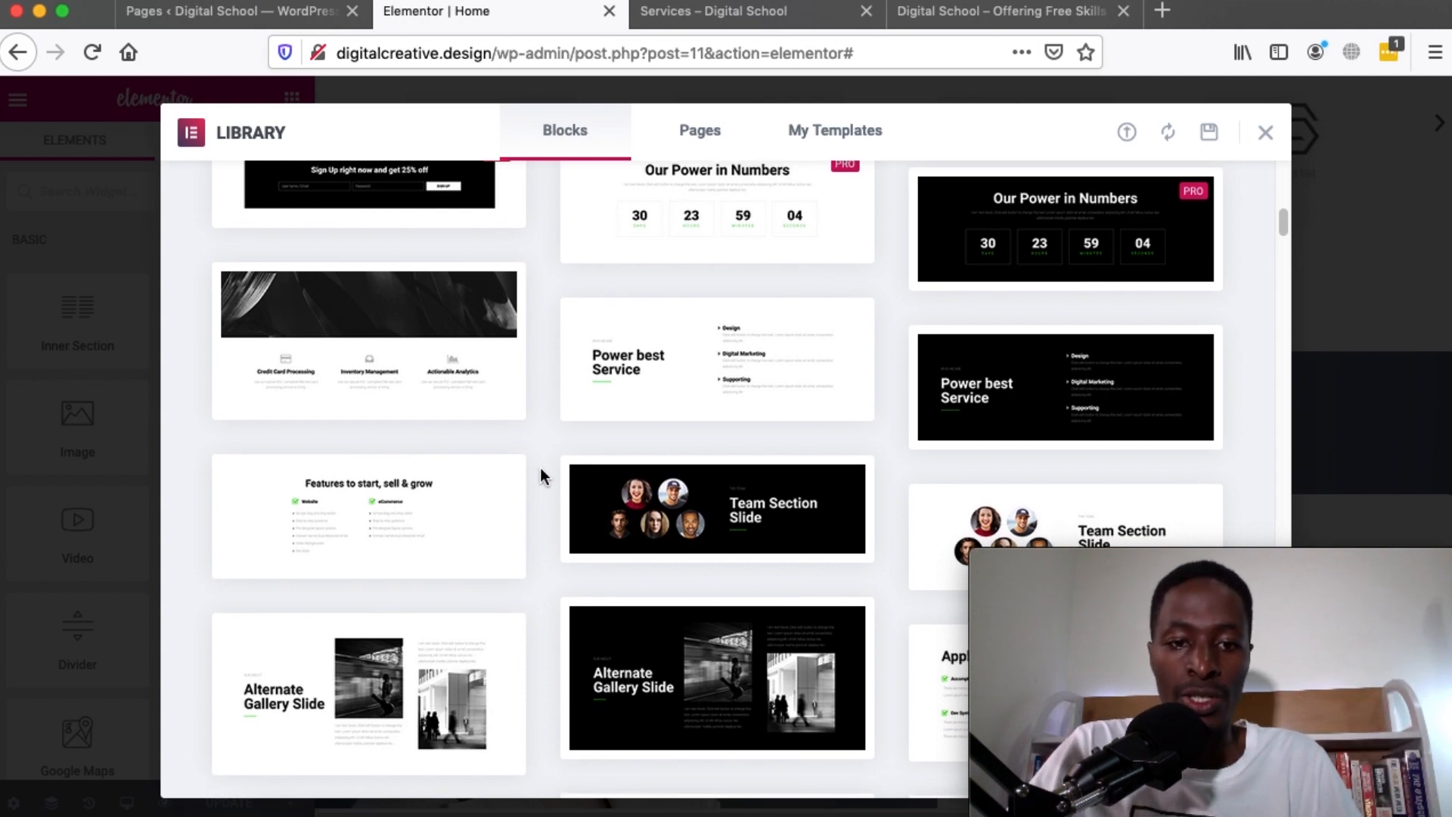
scroll(540, 475, down, 2)
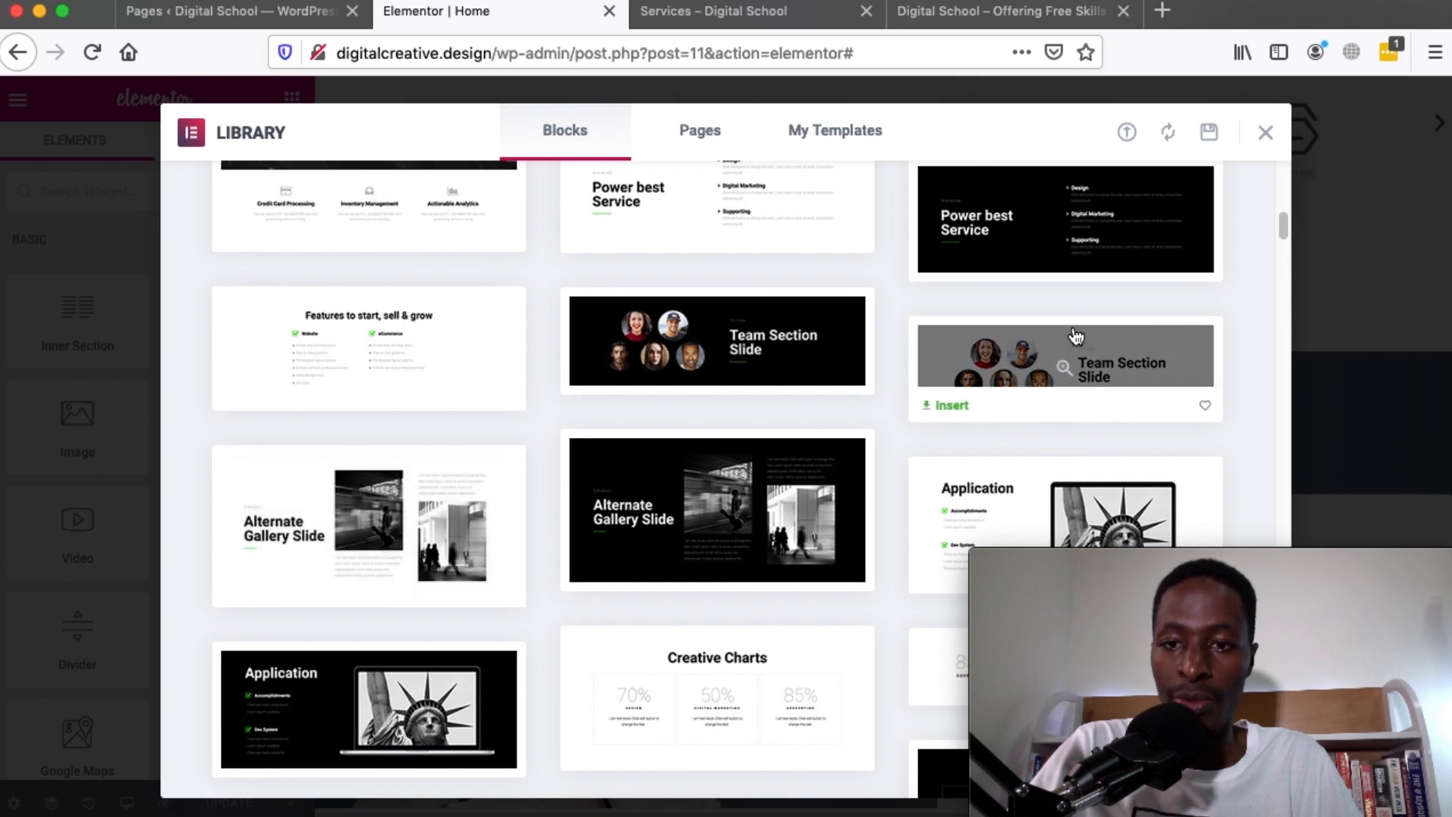
click(952, 407)
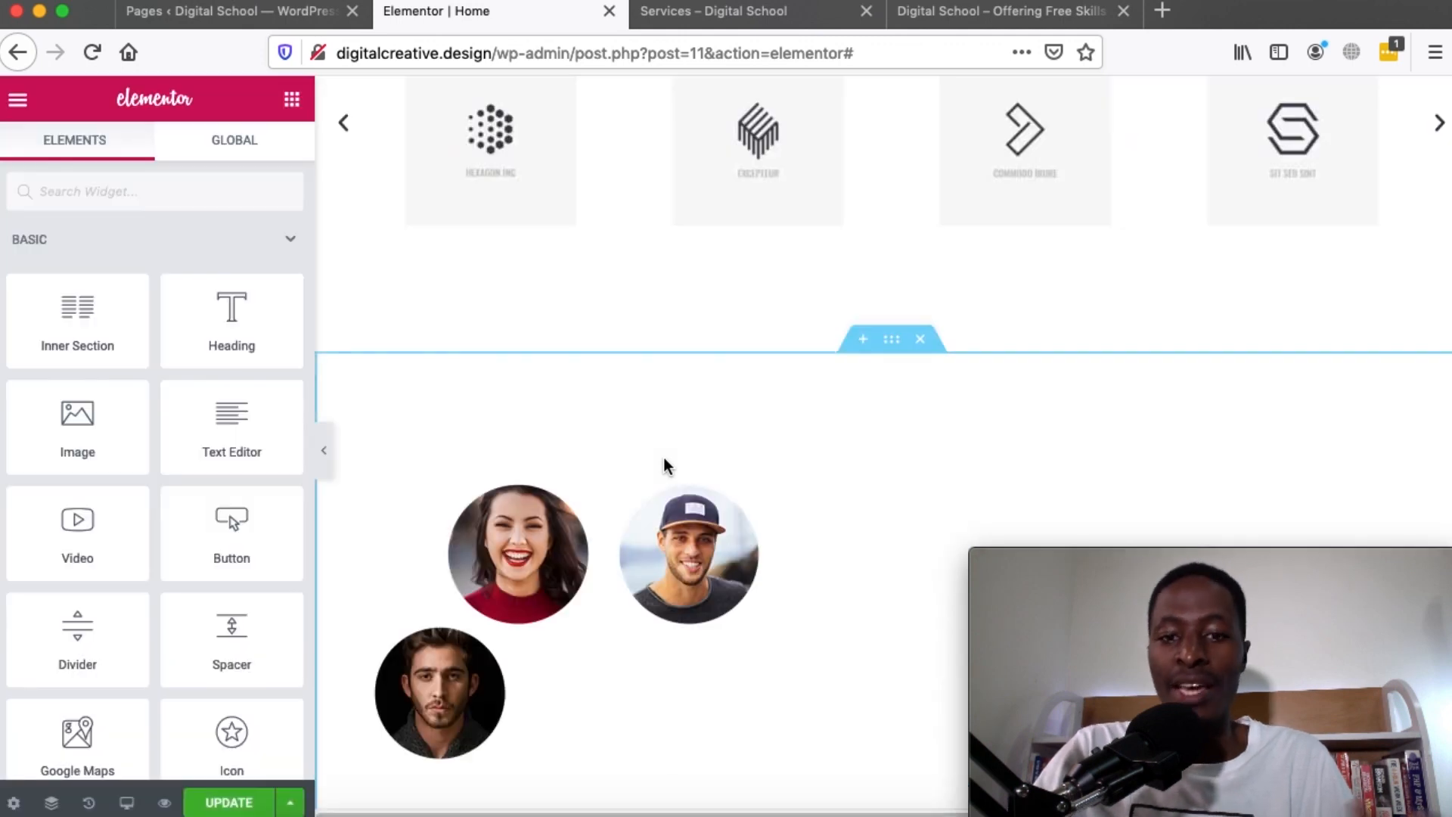
Move the 'Our Creative Team' heading column to the left of the team photos
scroll(664, 456, down, 1)
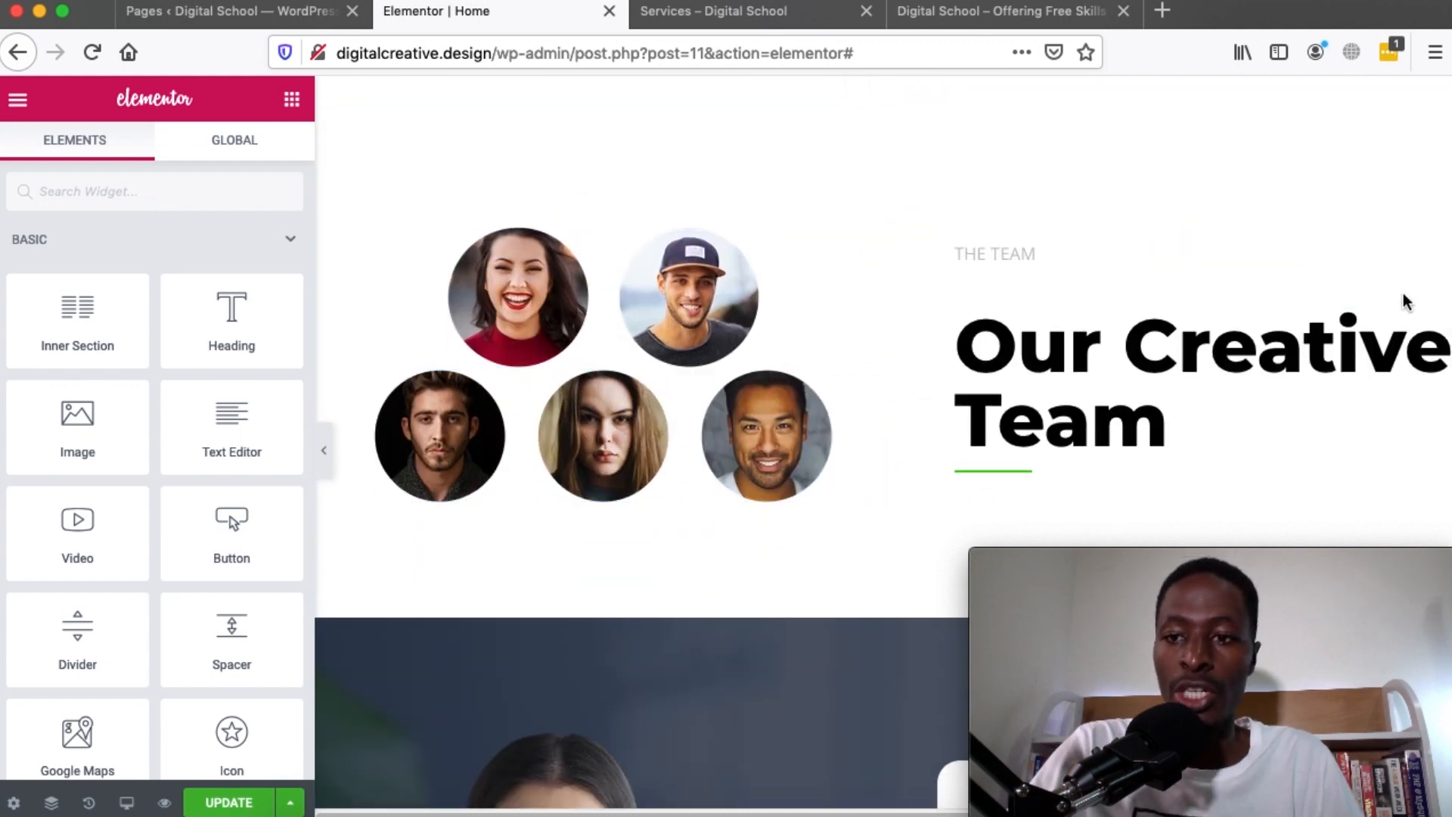
drag(905, 226, 492, 224)
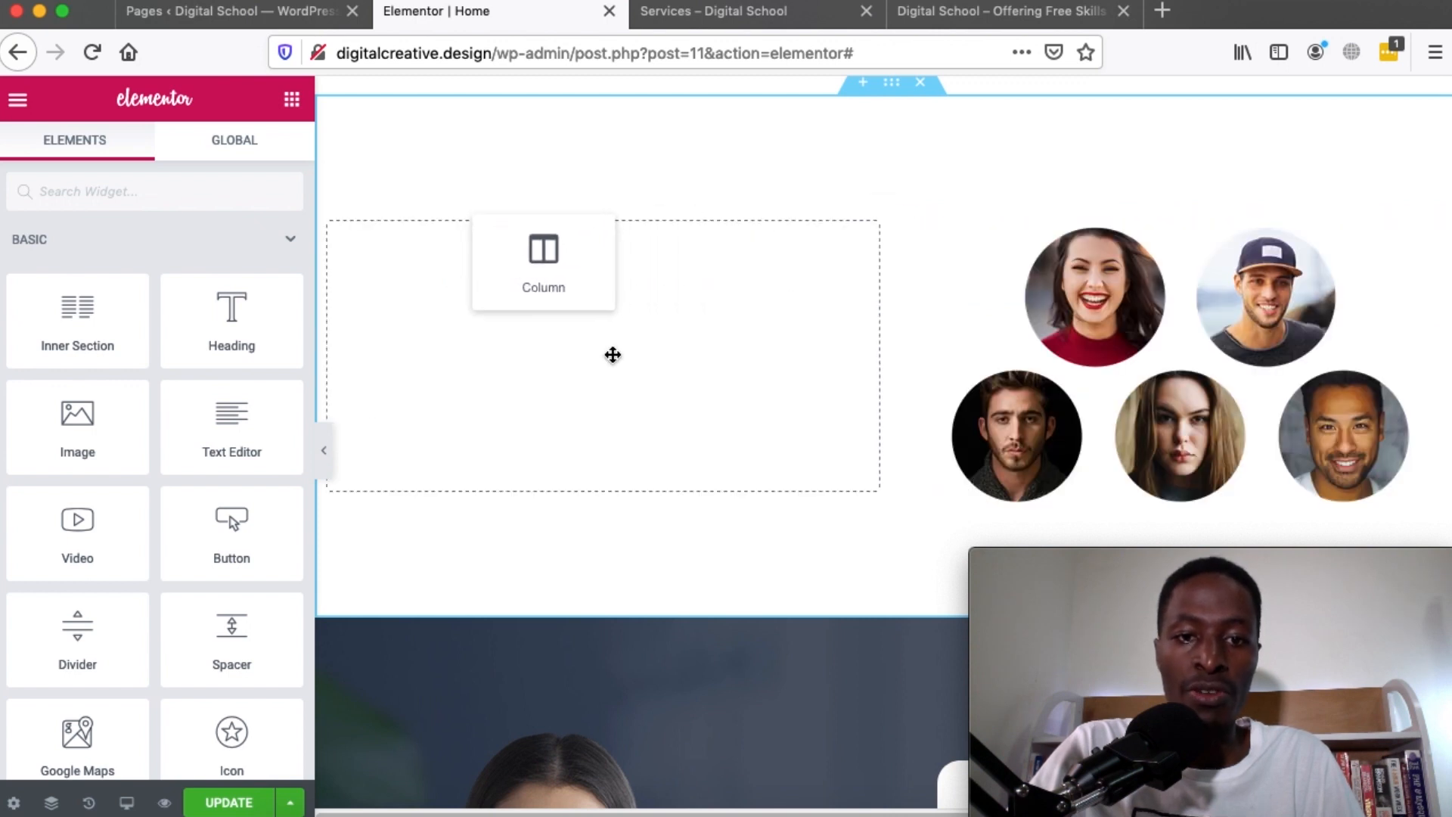
drag(612, 354, 610, 347)
Delete the Request A Quote section
scroll(856, 505, down, 5)
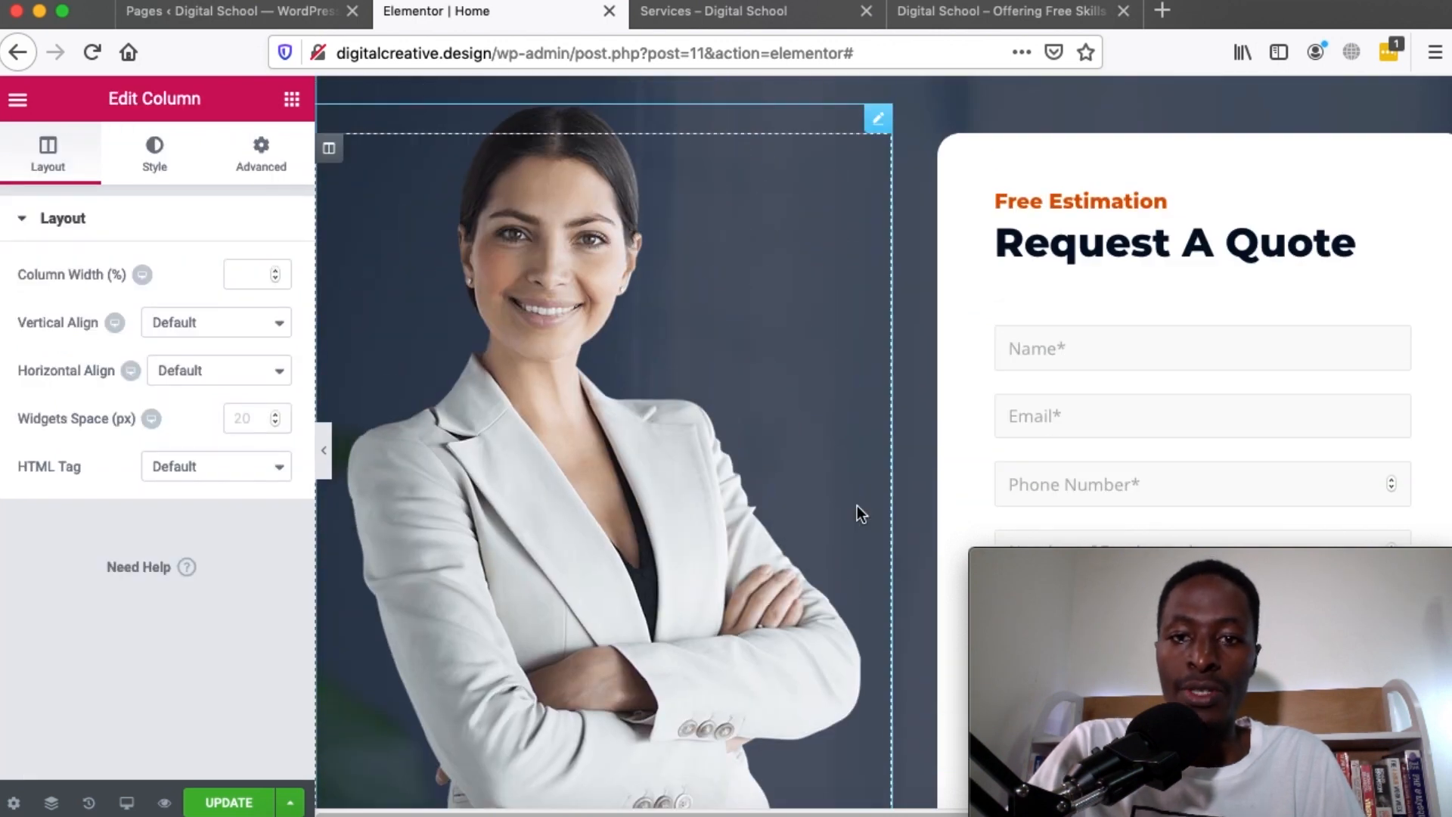
scroll(1184, 366, down, 5)
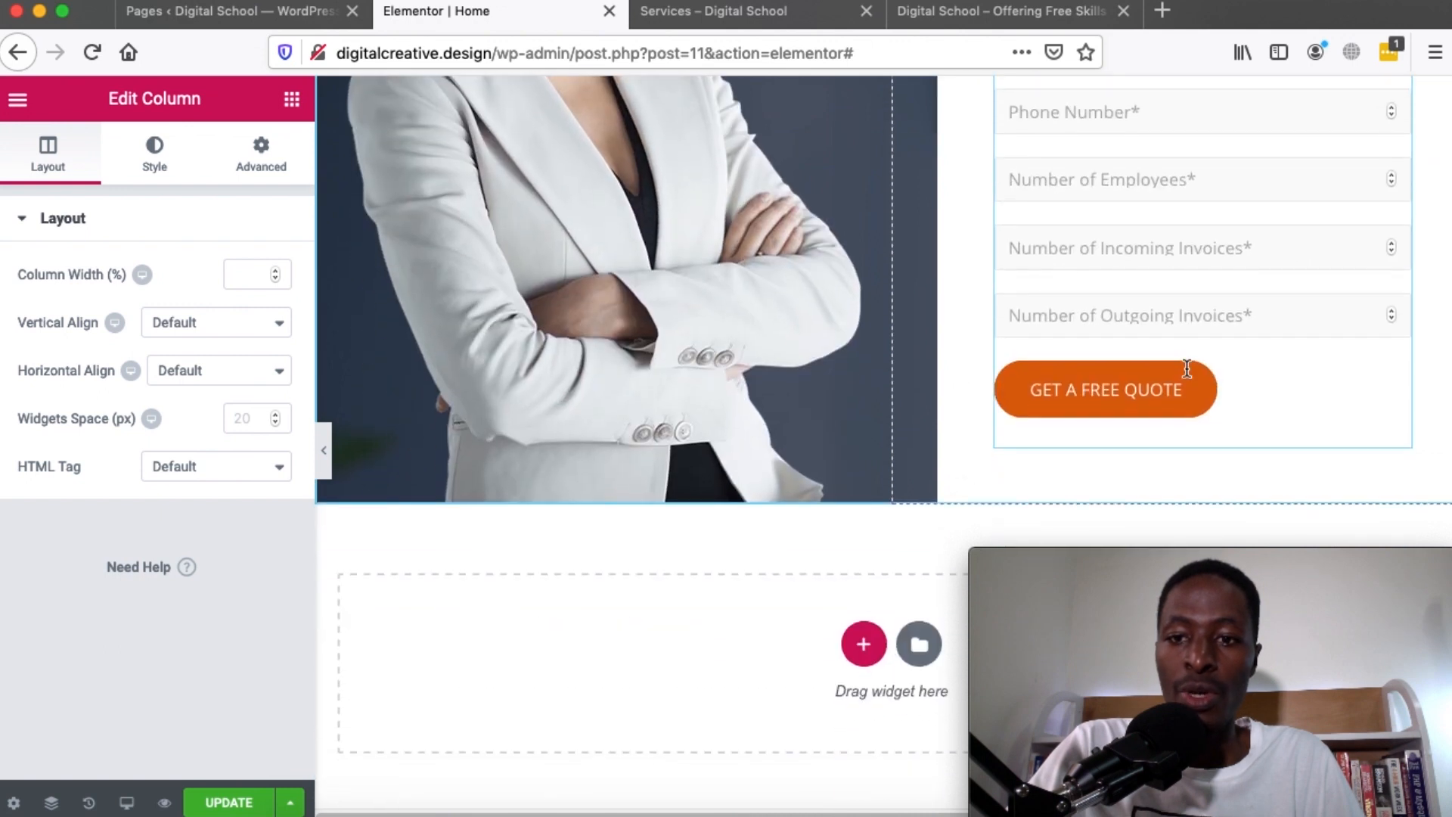
scroll(1186, 370, up, 10)
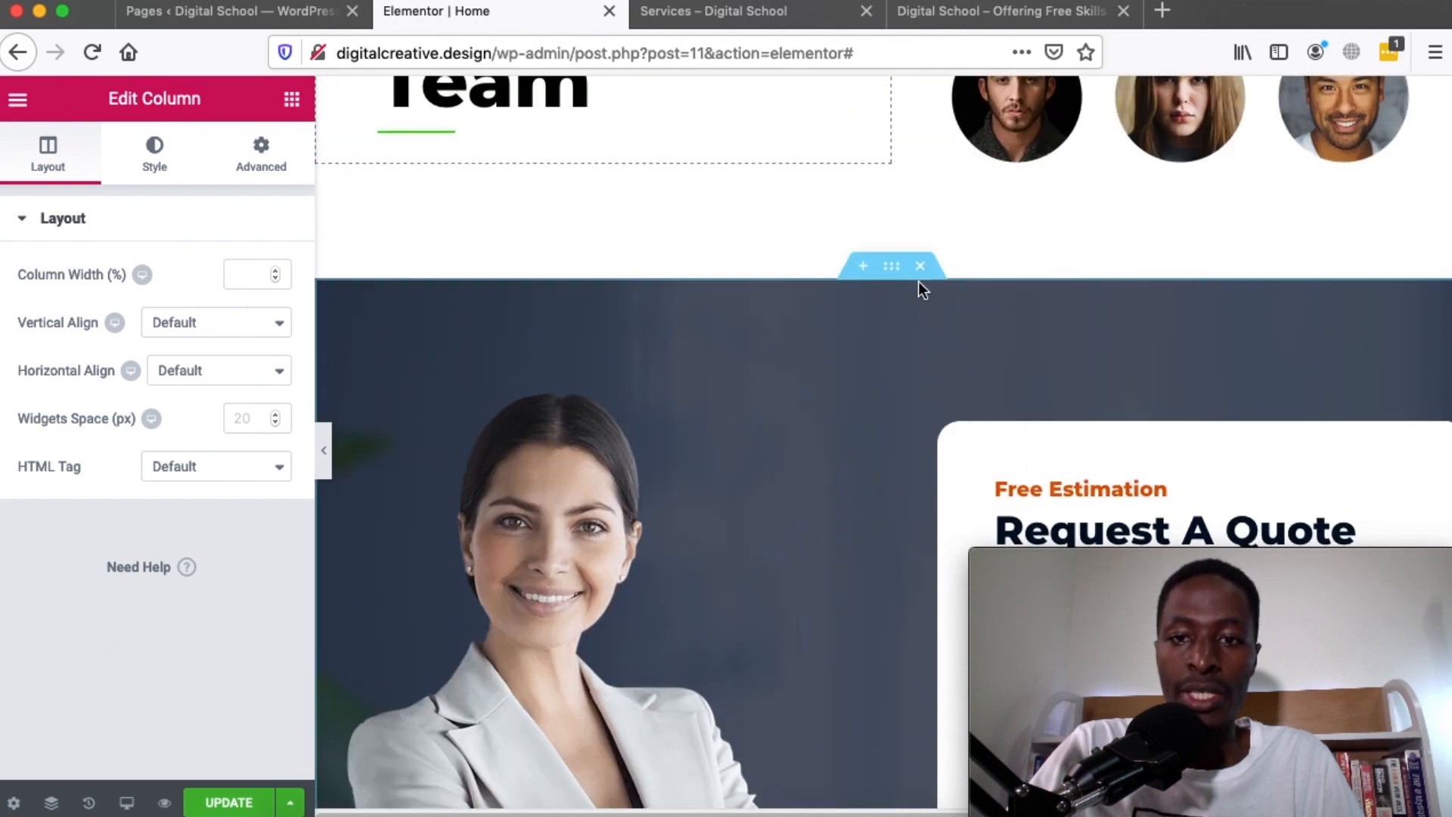
click(919, 267)
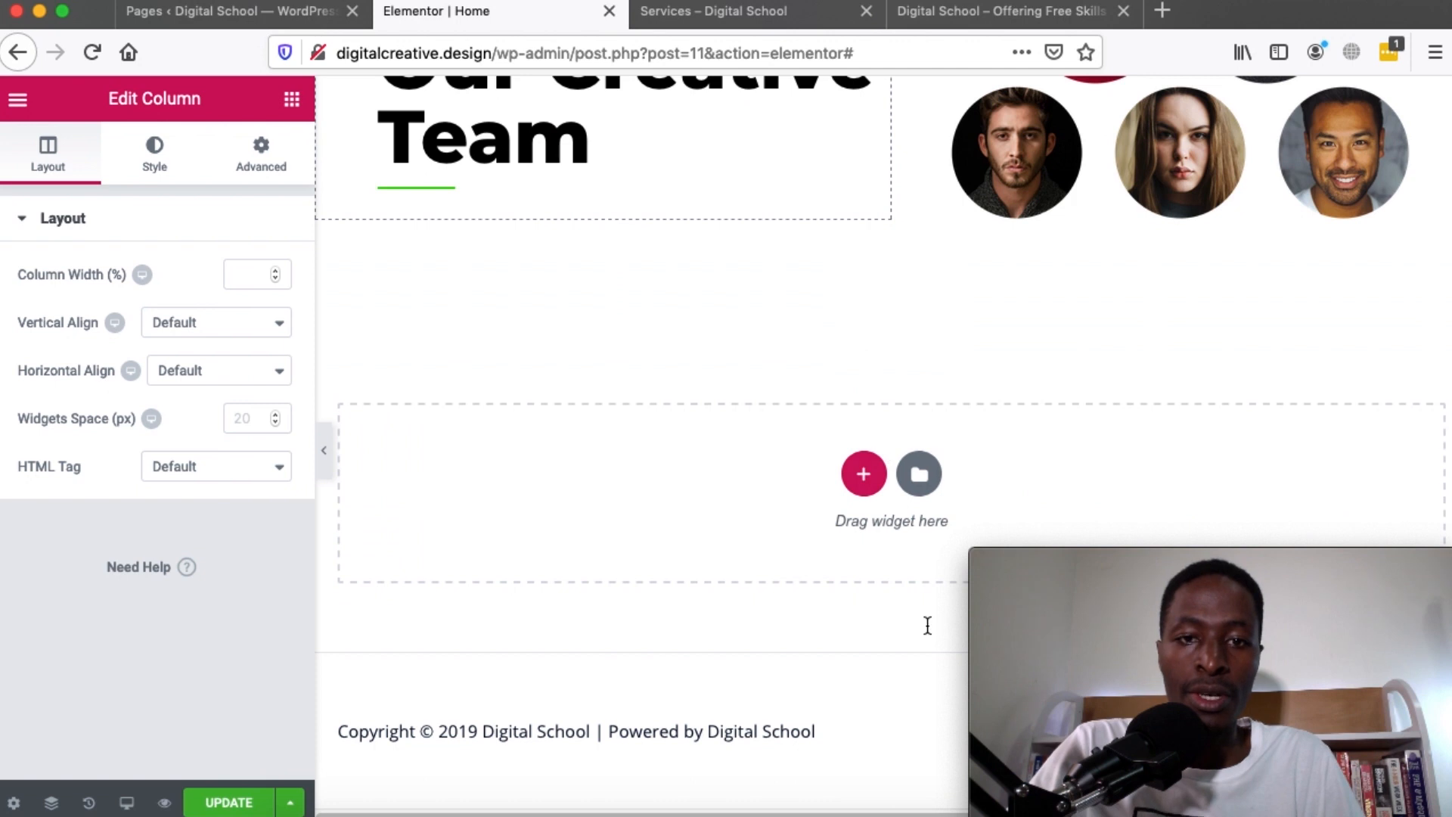
scroll(927, 624, up, 15)
scroll(927, 624, up, 12)
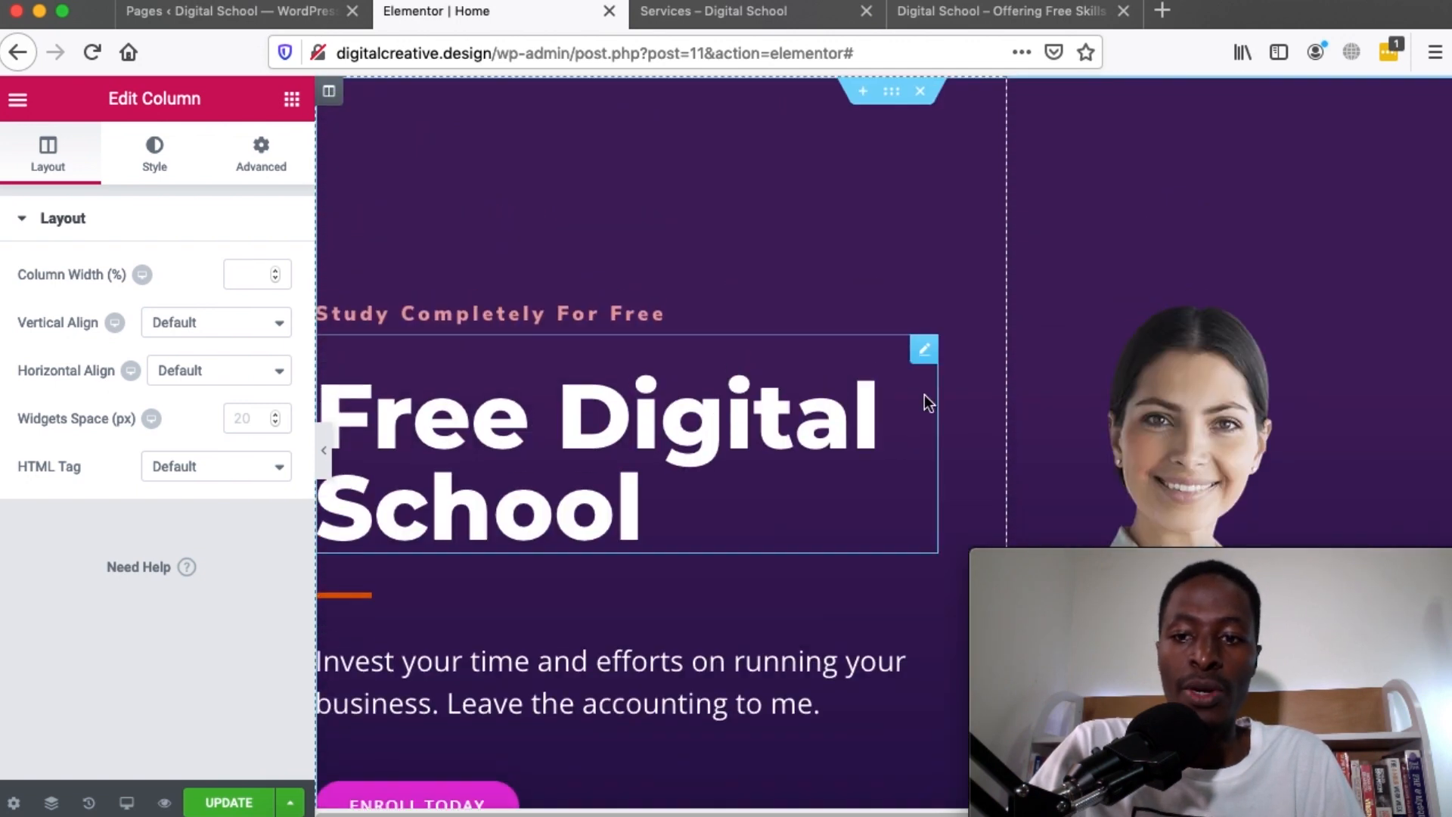
Remove the woman's photo from the Free Digital School hero image
scroll(787, 440, down, 3)
scroll(1173, 315, up, 3)
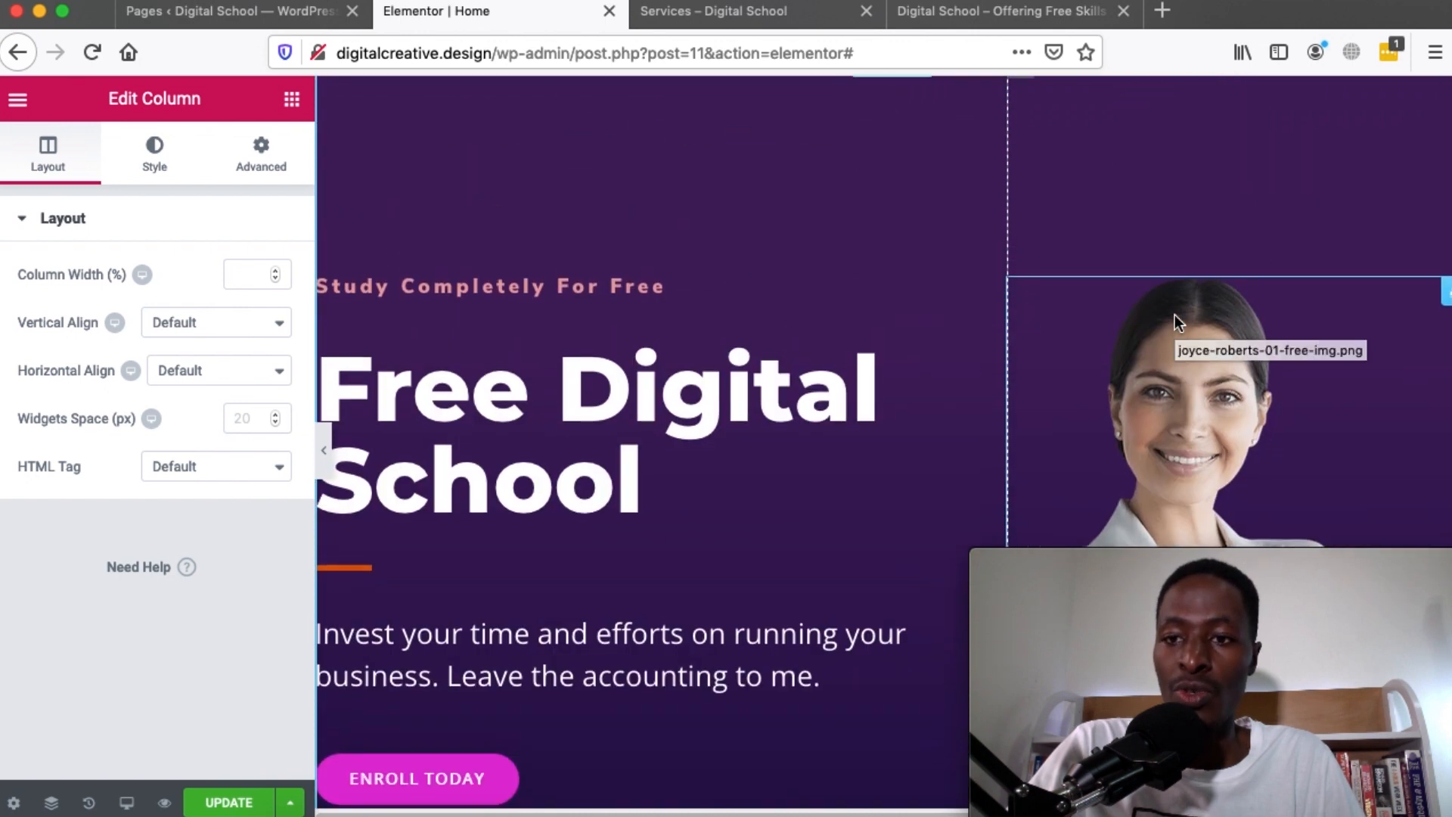
click(1446, 295)
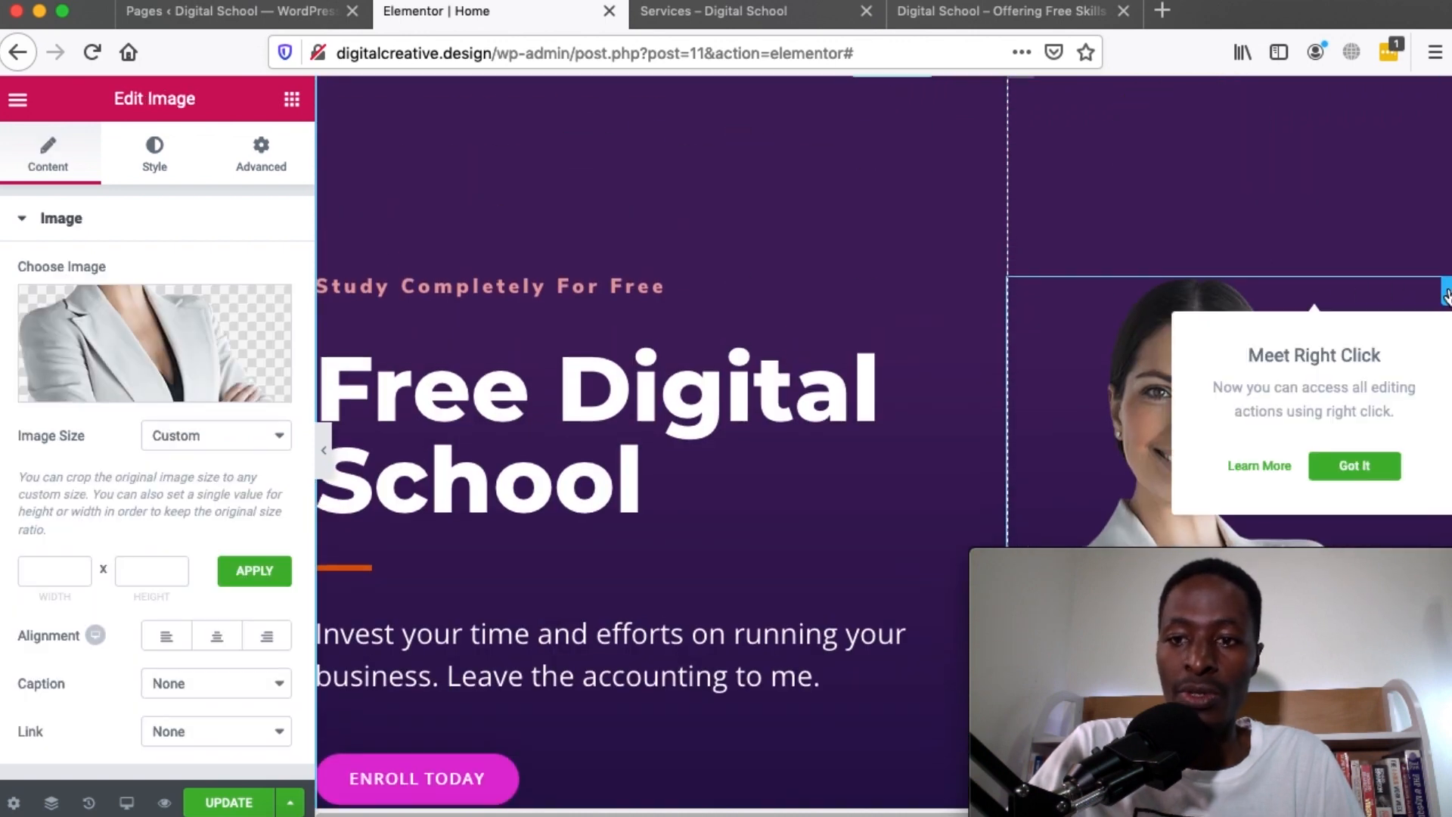
mouse_move(215, 379)
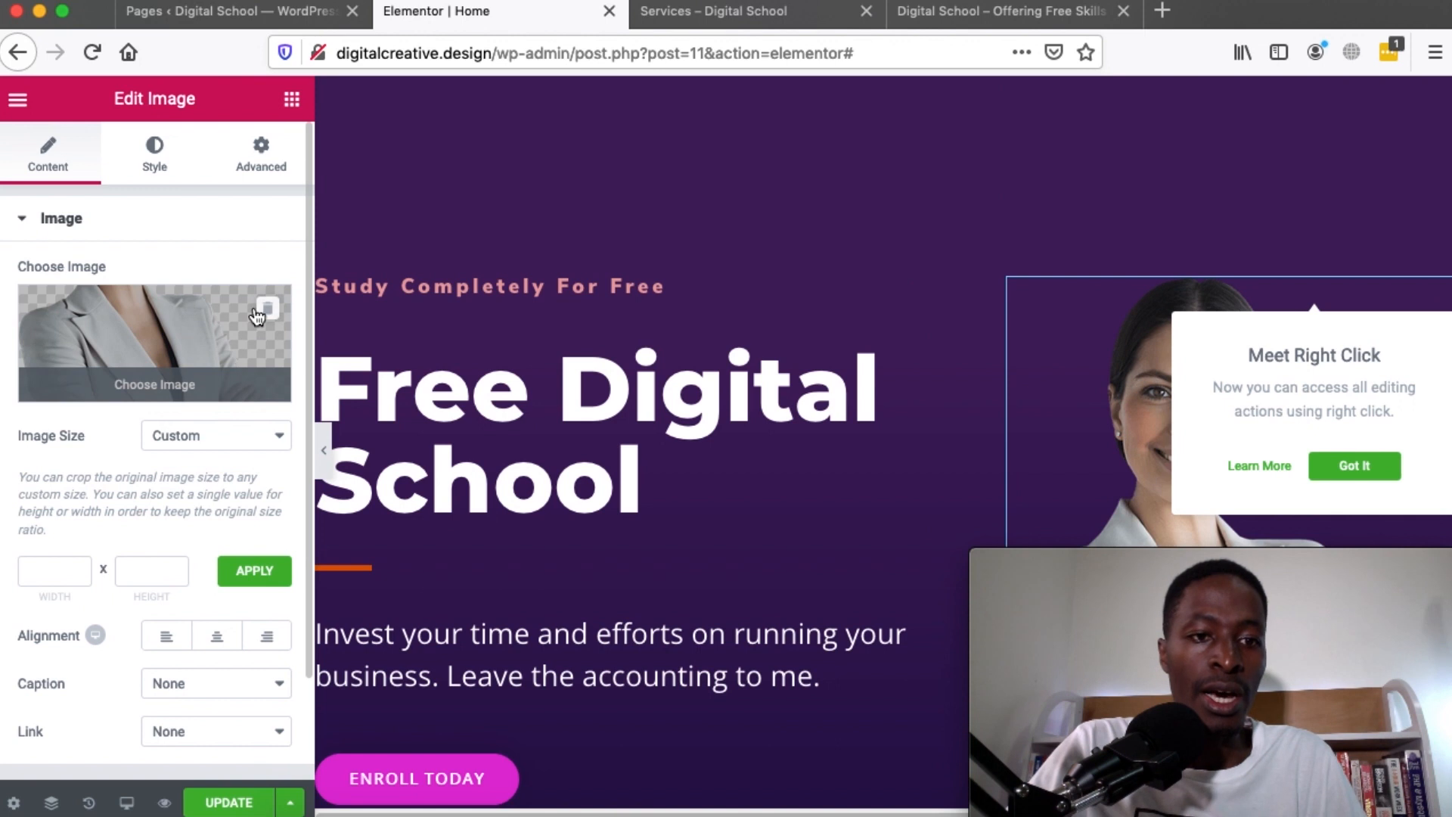
click(266, 311)
Browse the Media Library for a replacement image, then close it without choosing one
click(154, 336)
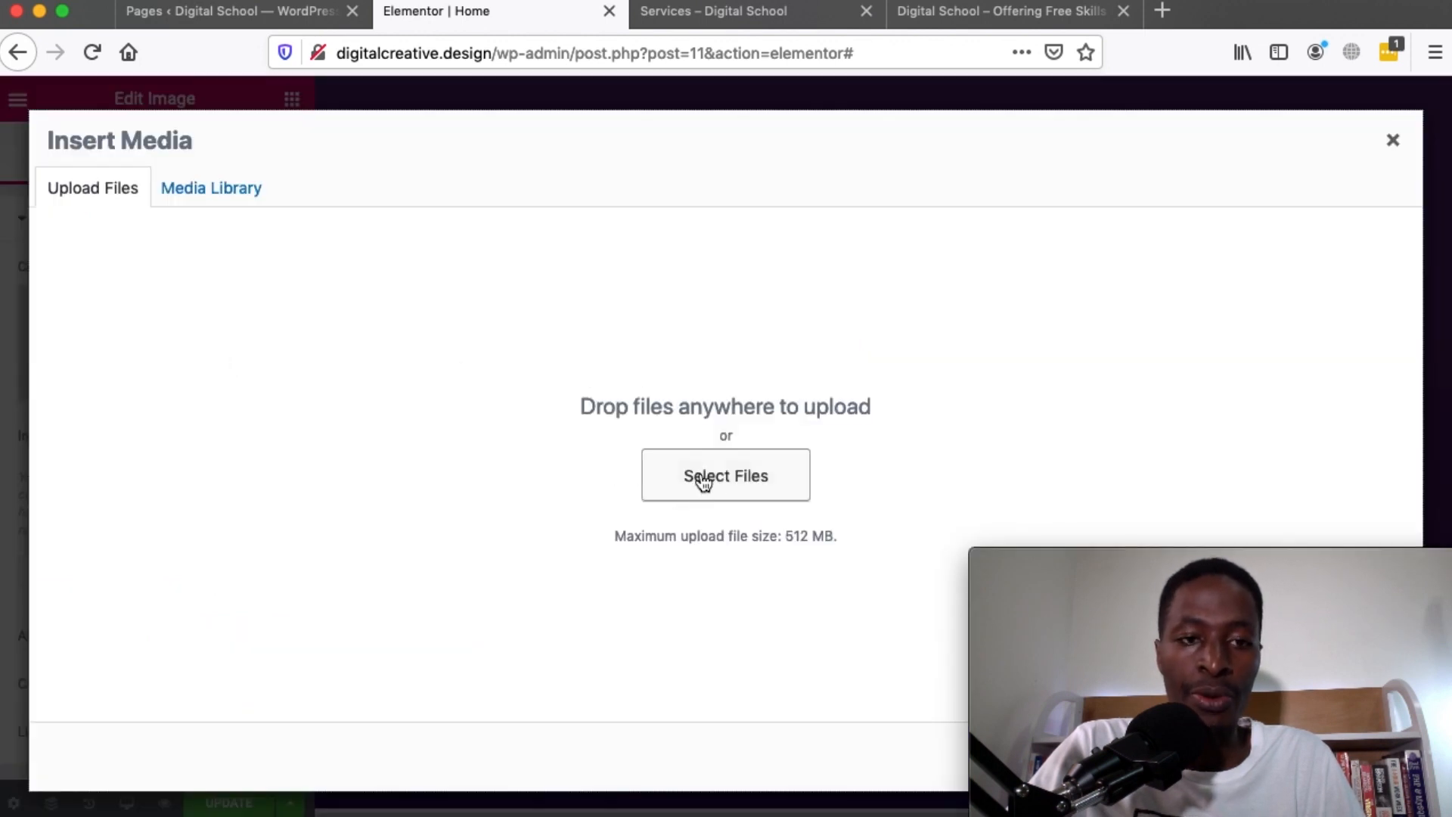
click(205, 190)
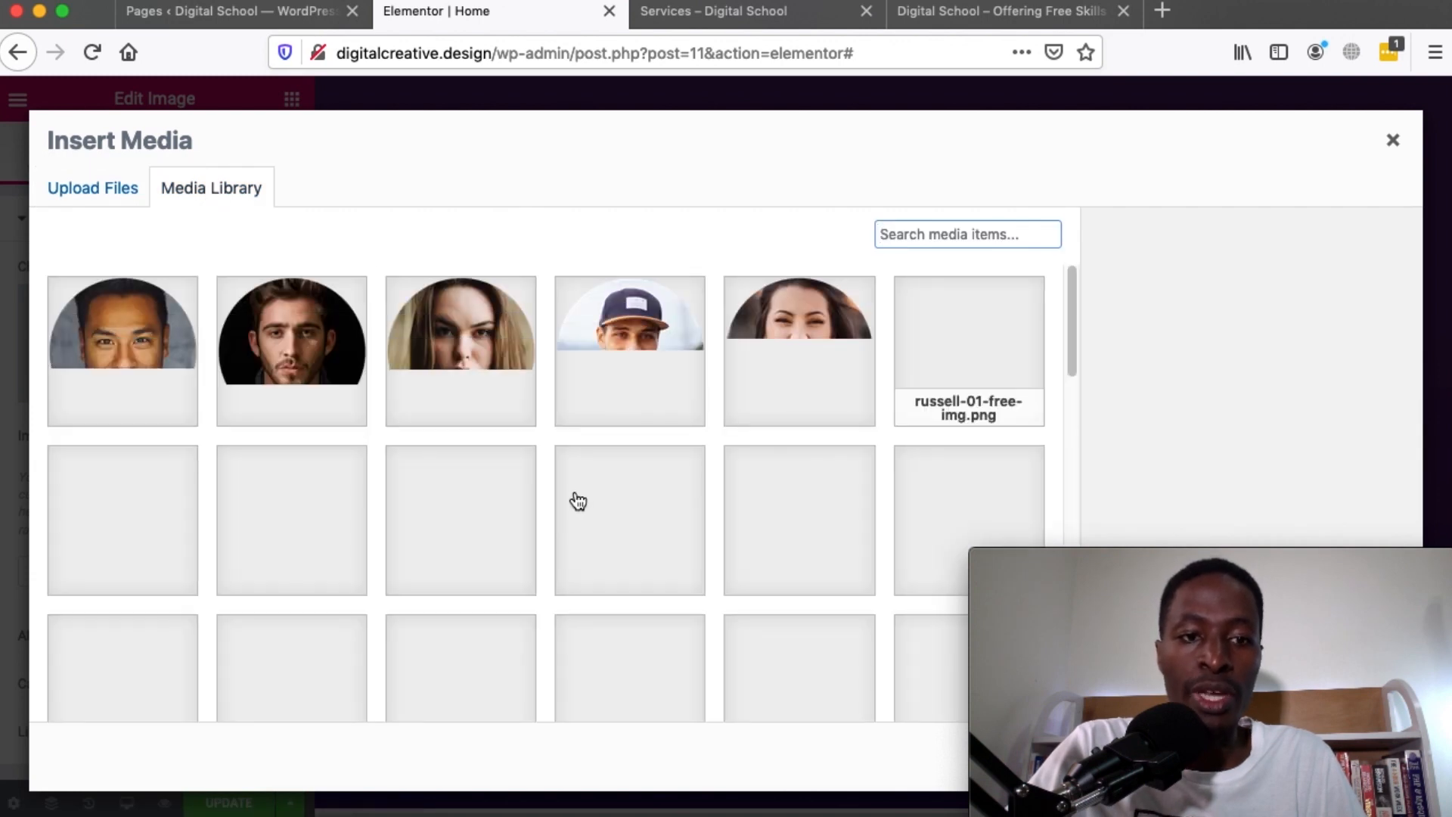
scroll(578, 501, down, 2)
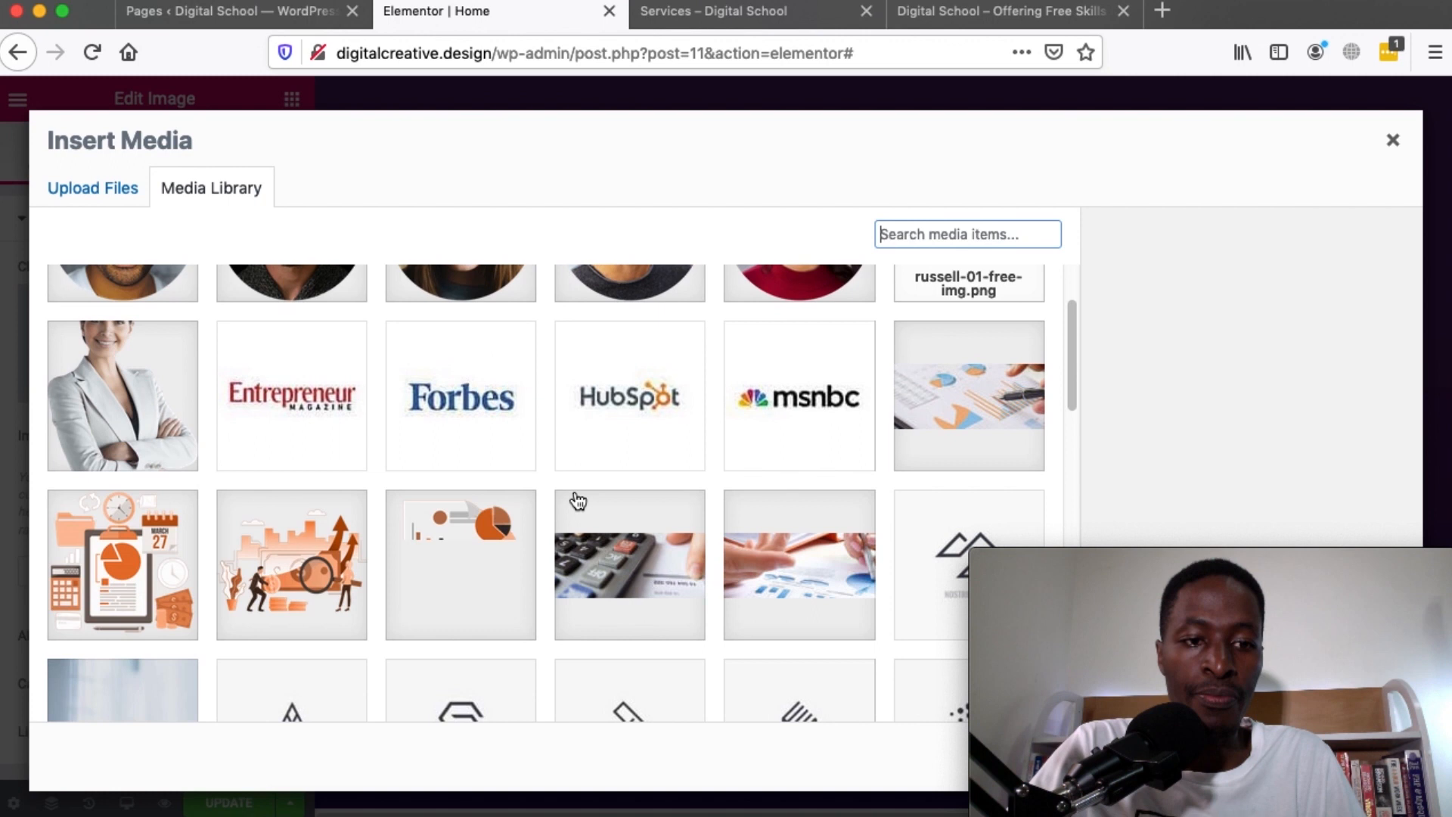
scroll(579, 502, down, 3)
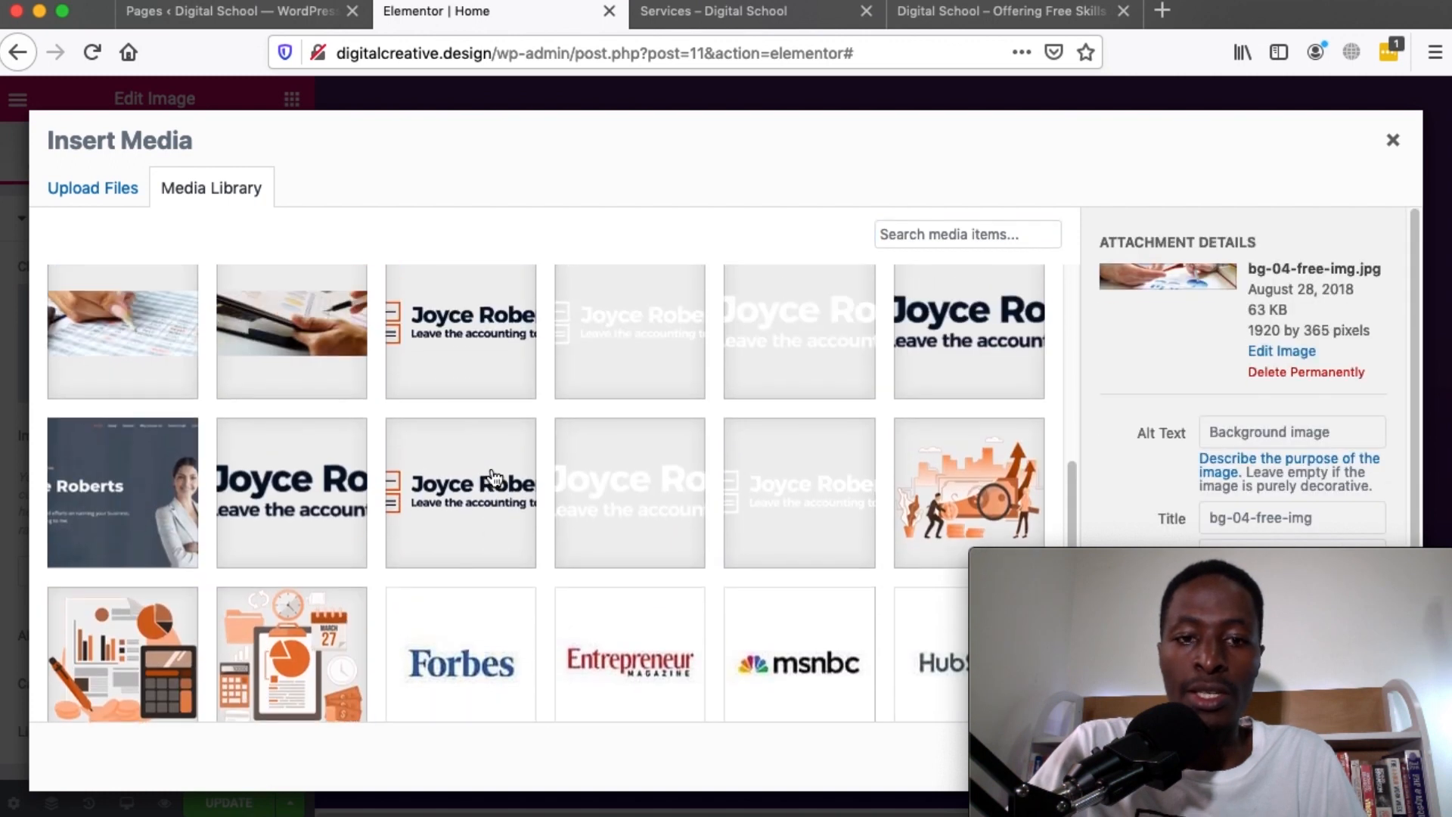
scroll(494, 477, up, 3)
scroll(494, 478, up, 6)
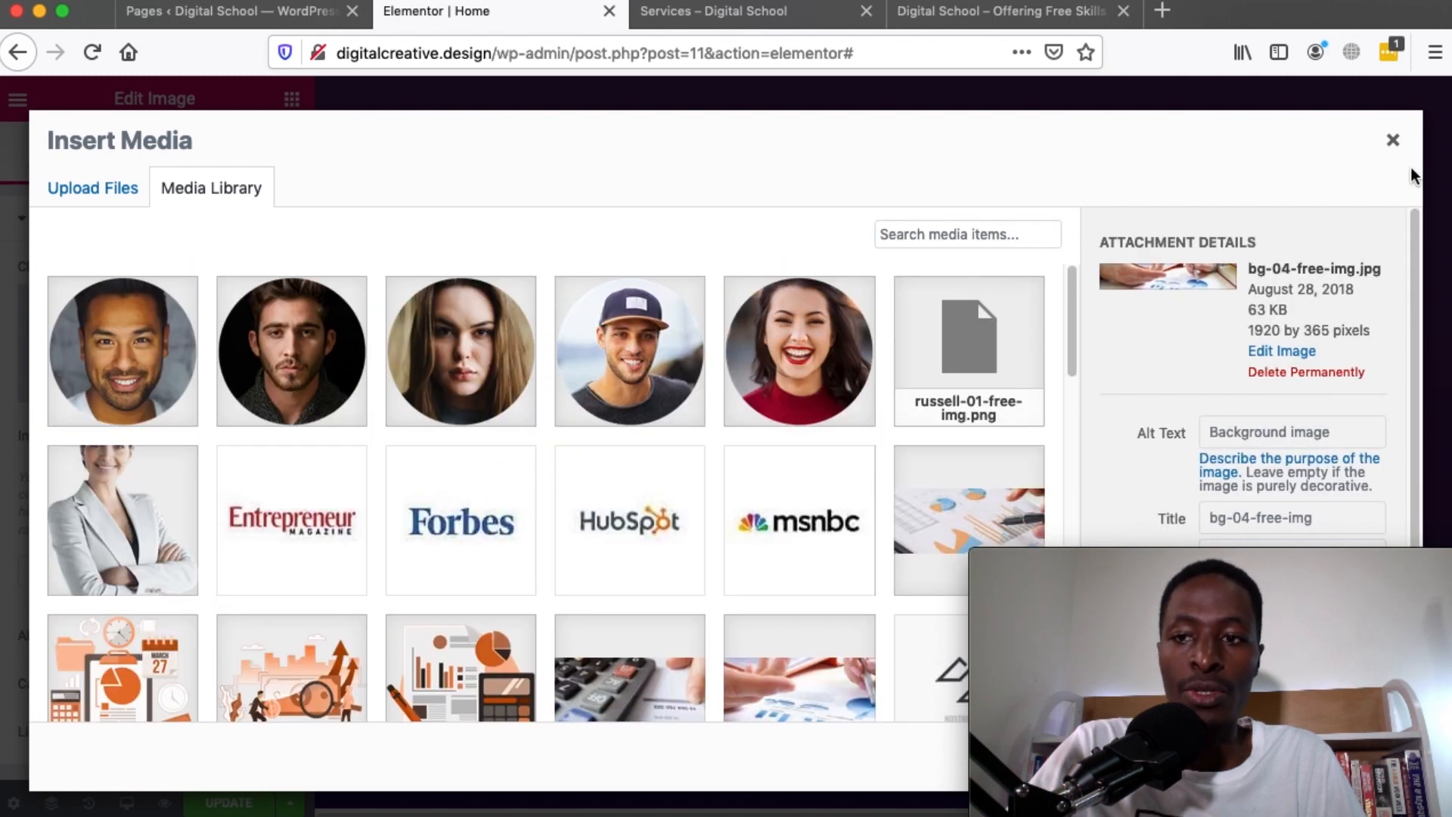
click(1395, 142)
Hide the editor panel to preview the hero section at full width
scroll(892, 491, down, 3)
scroll(895, 499, up, 3)
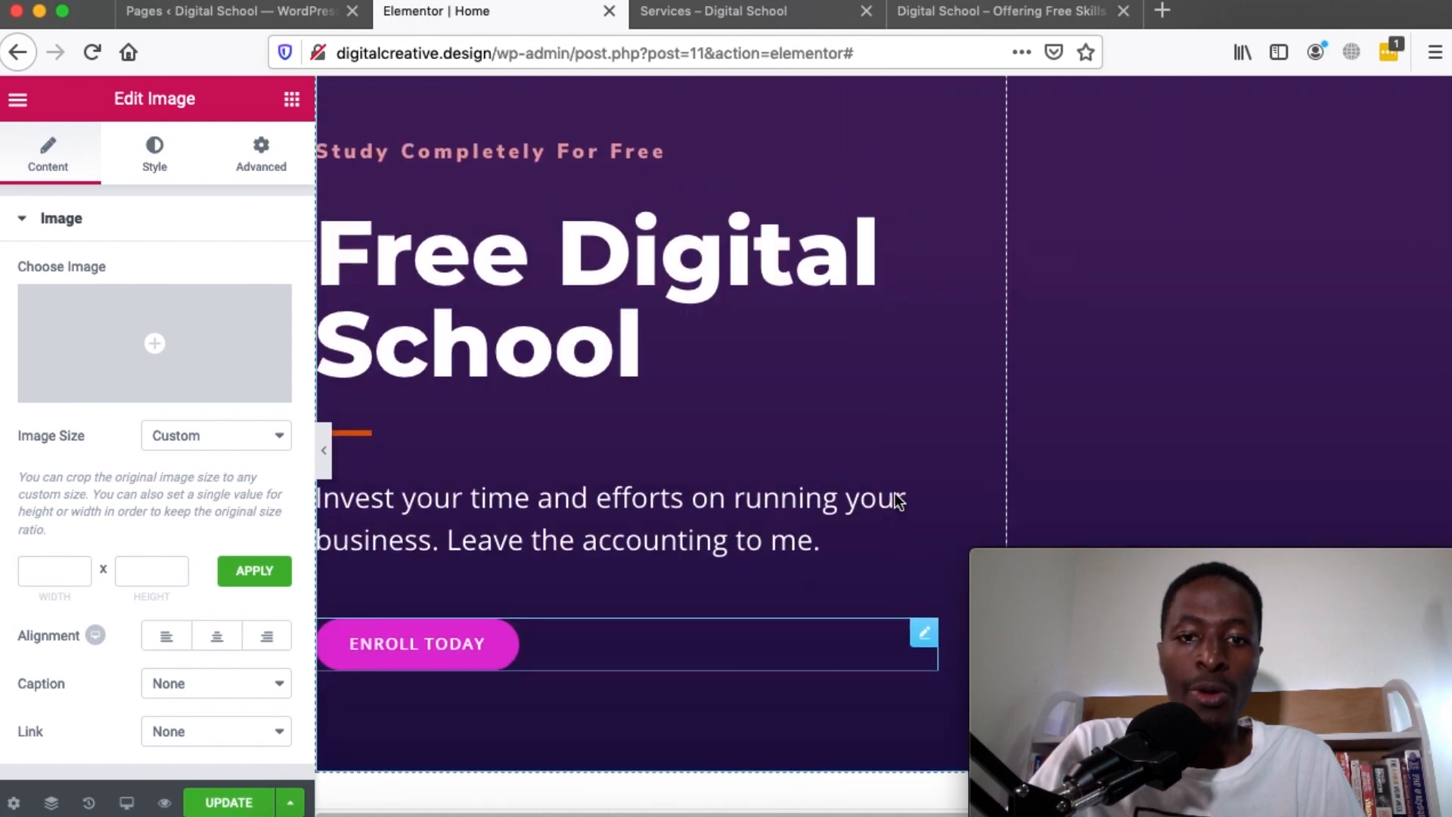
click(323, 463)
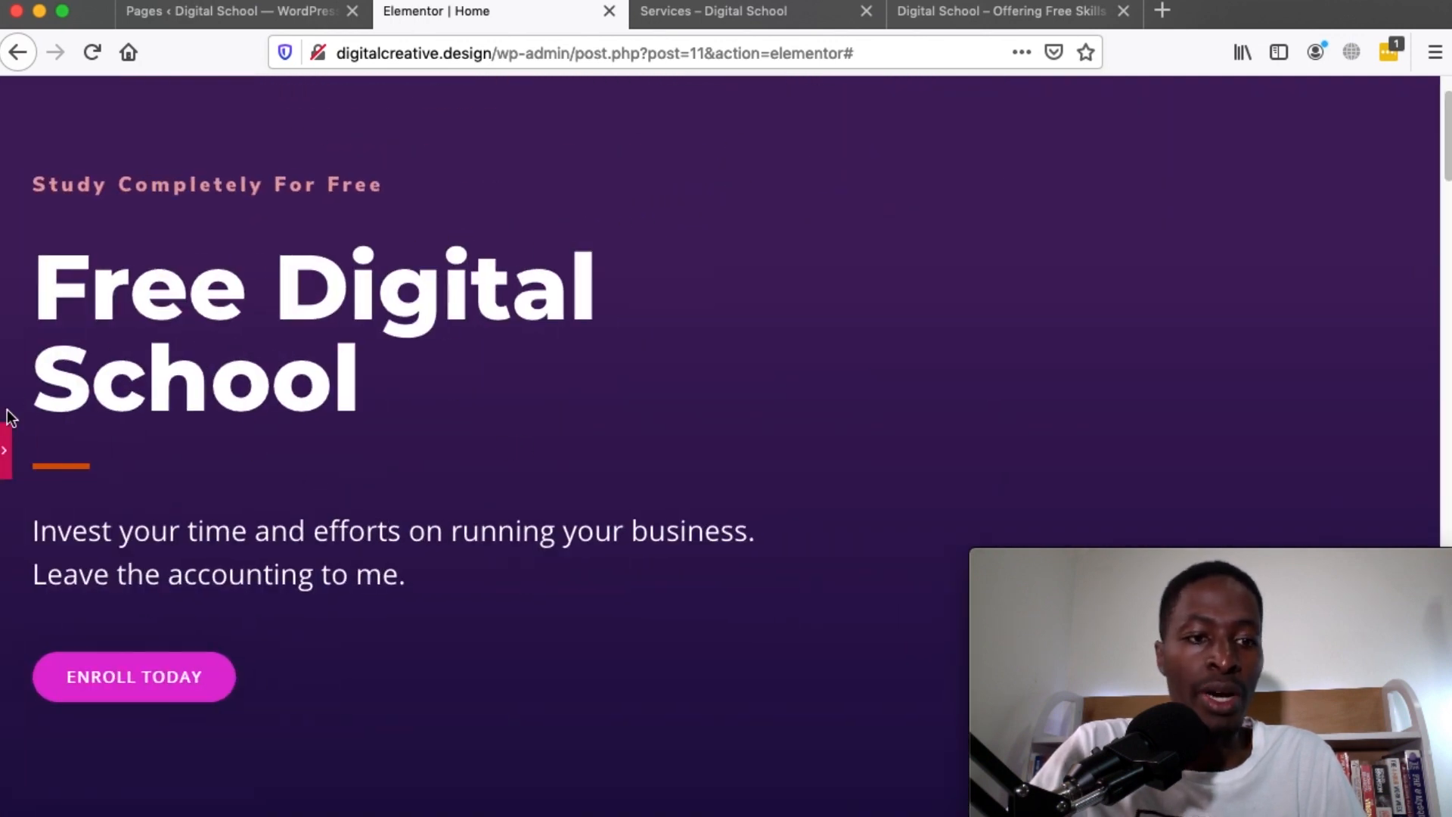
Change the hero section's Background Type from the purple gradient to Video
click(6, 450)
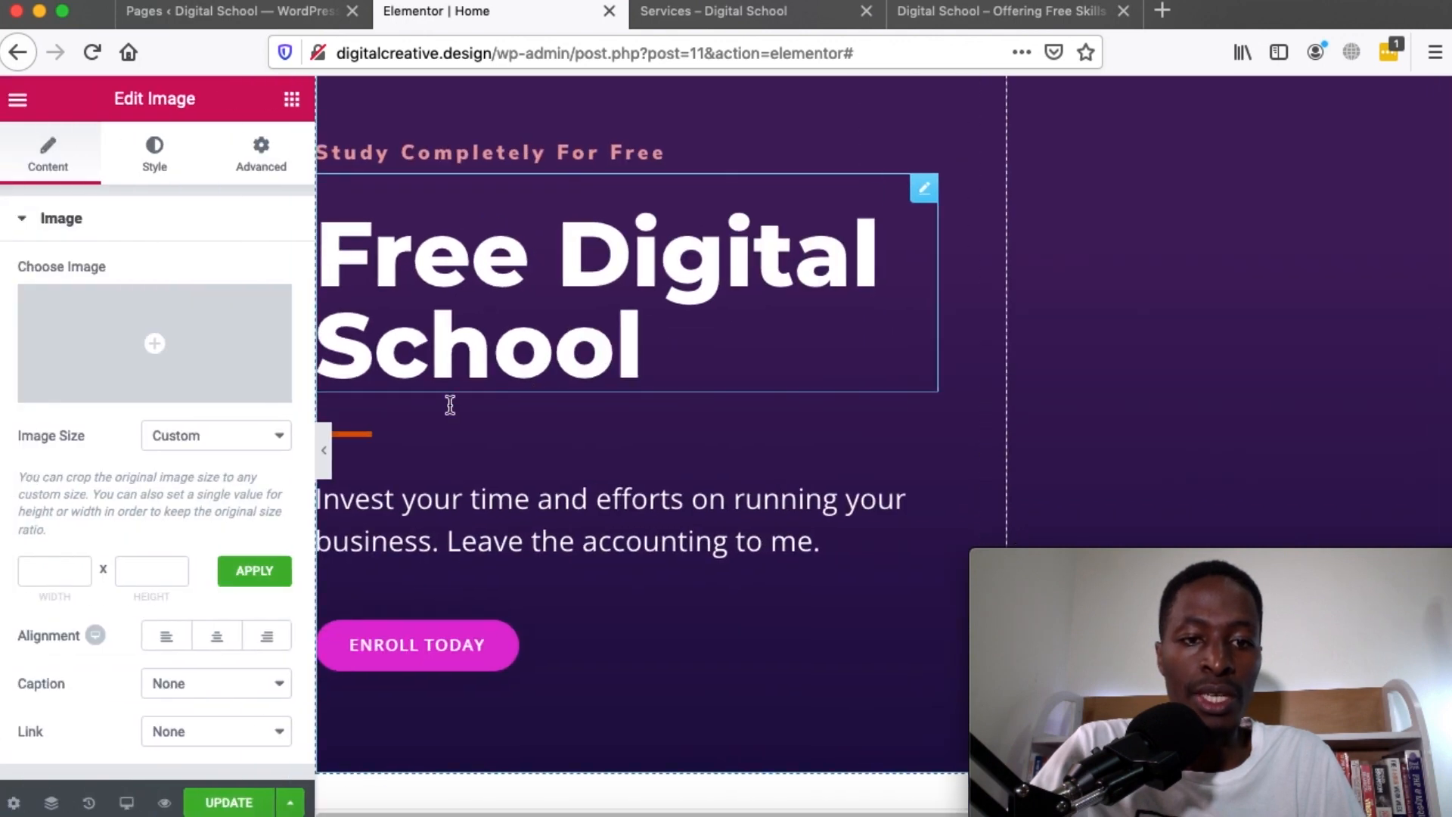
scroll(893, 282, up, 2)
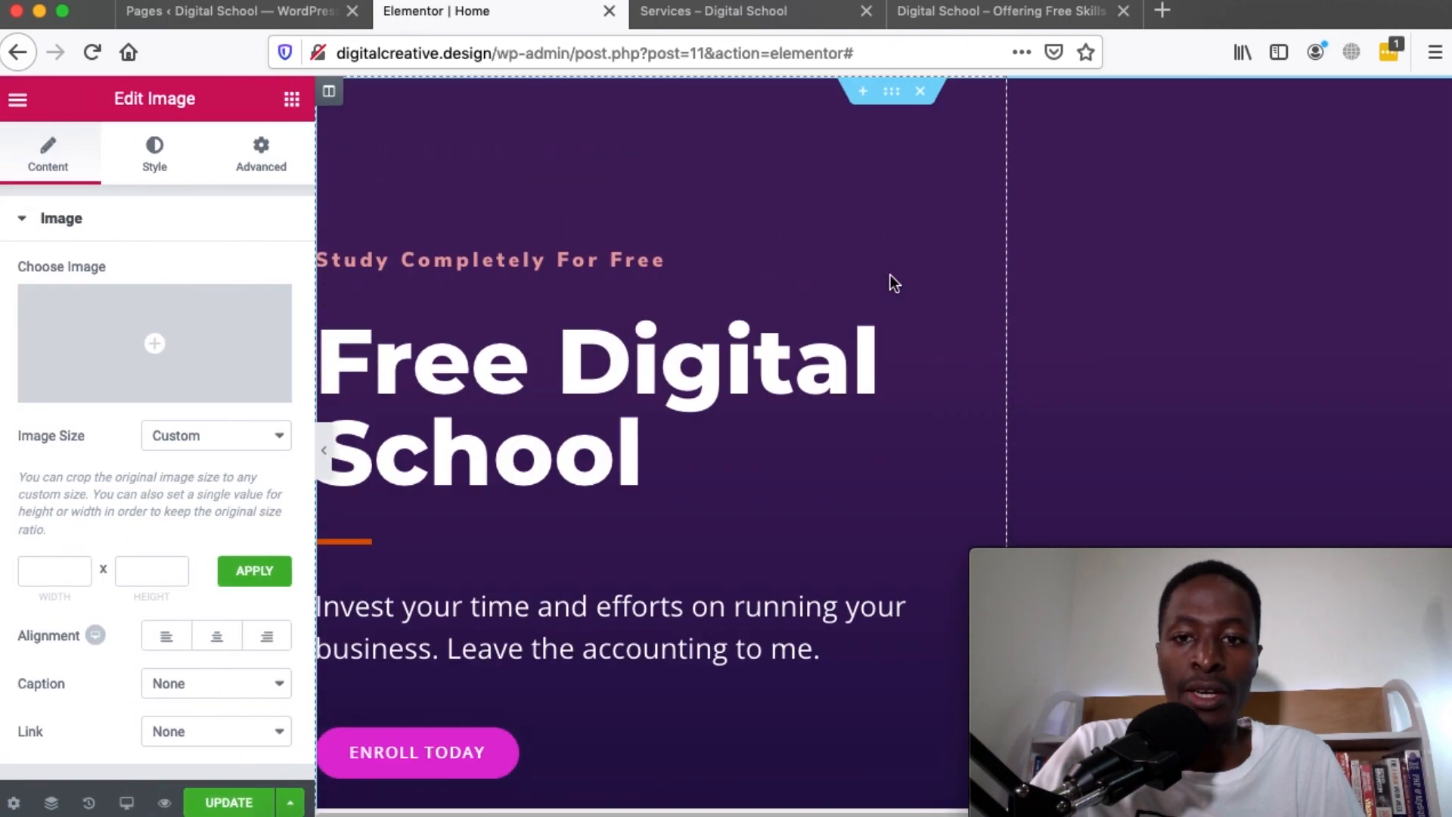
click(889, 93)
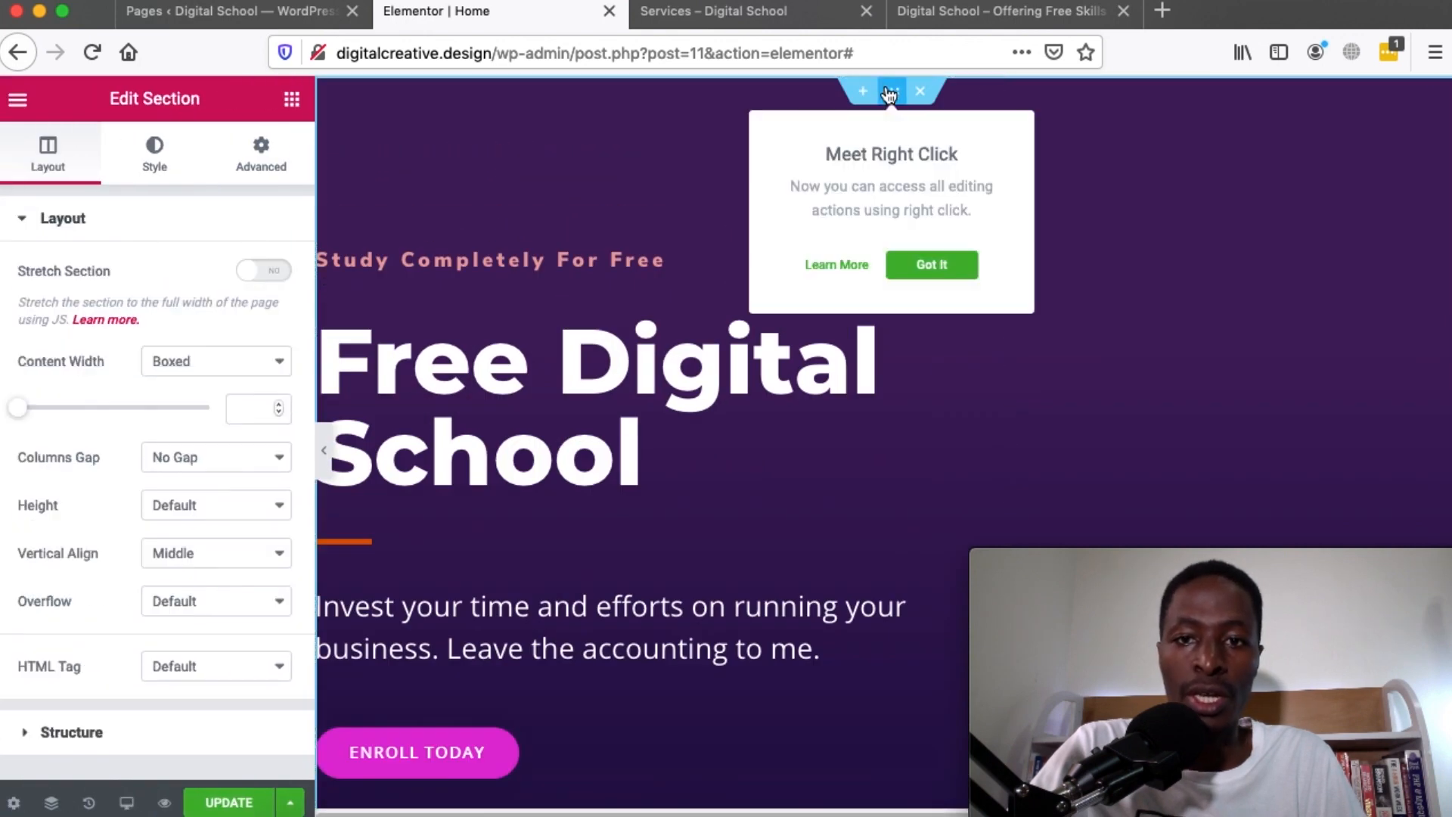
click(152, 159)
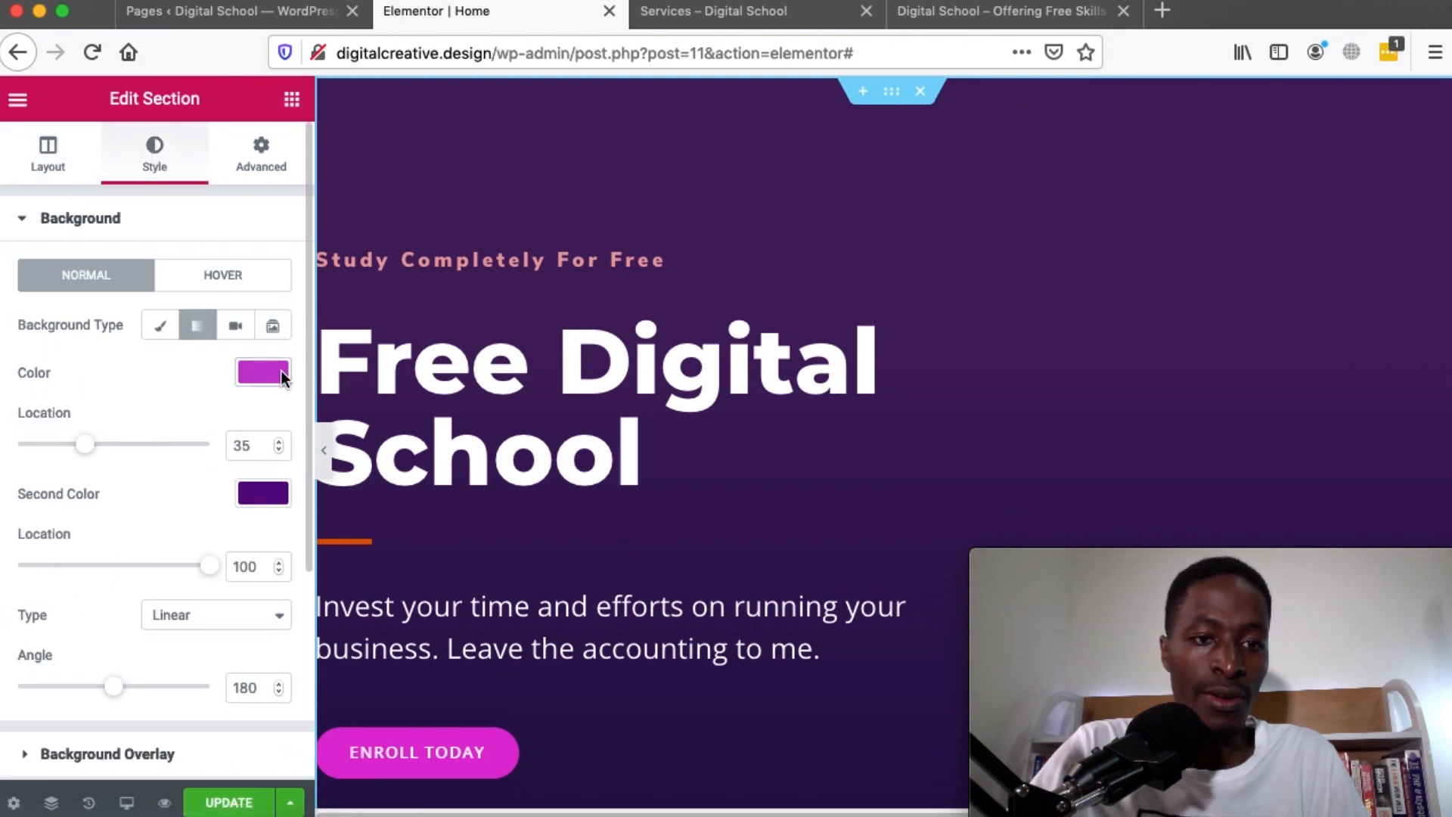
click(236, 327)
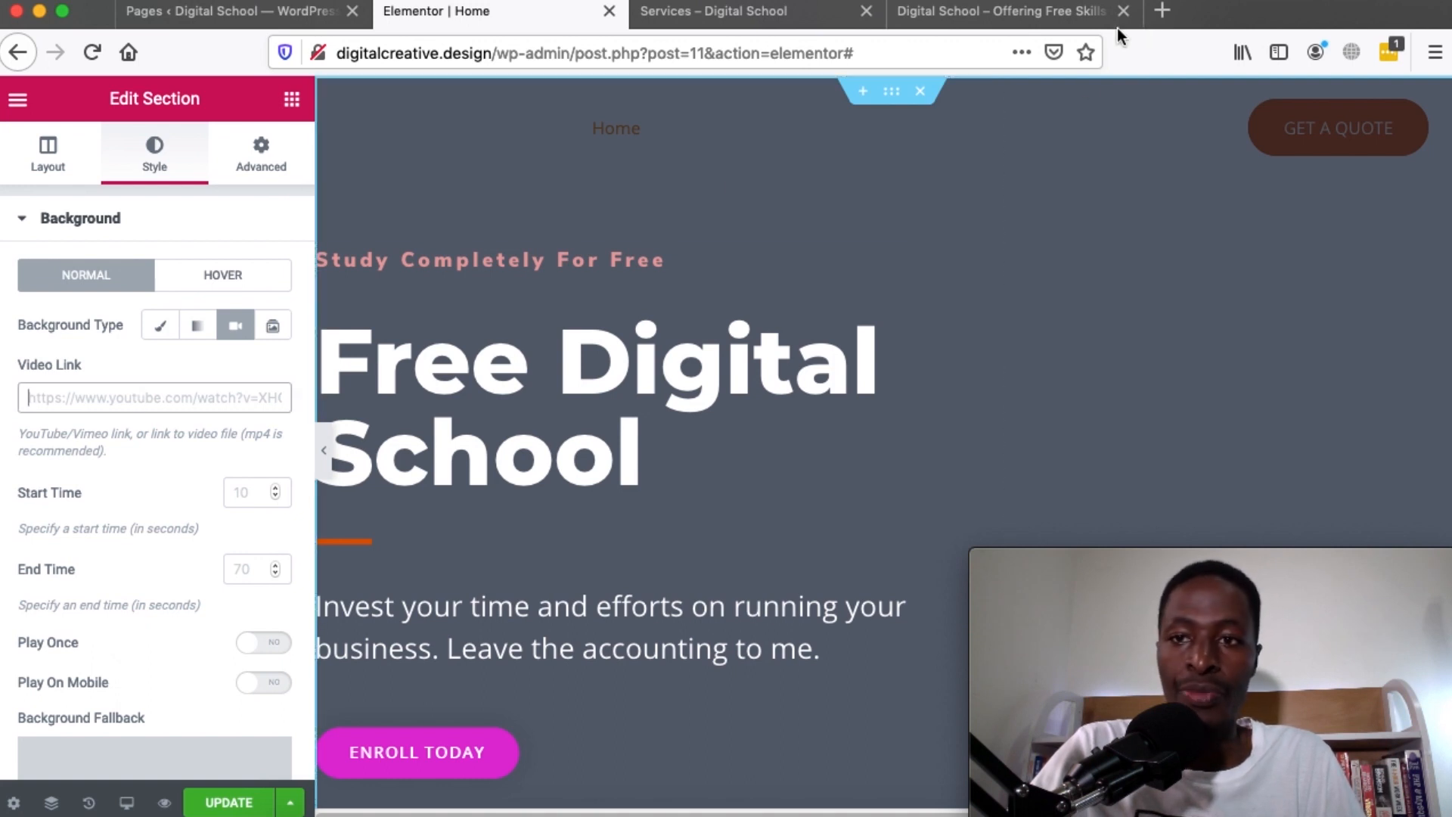
click(1162, 10)
Paste a YouTube link as the hero section's background video
text(y)
key(Return)
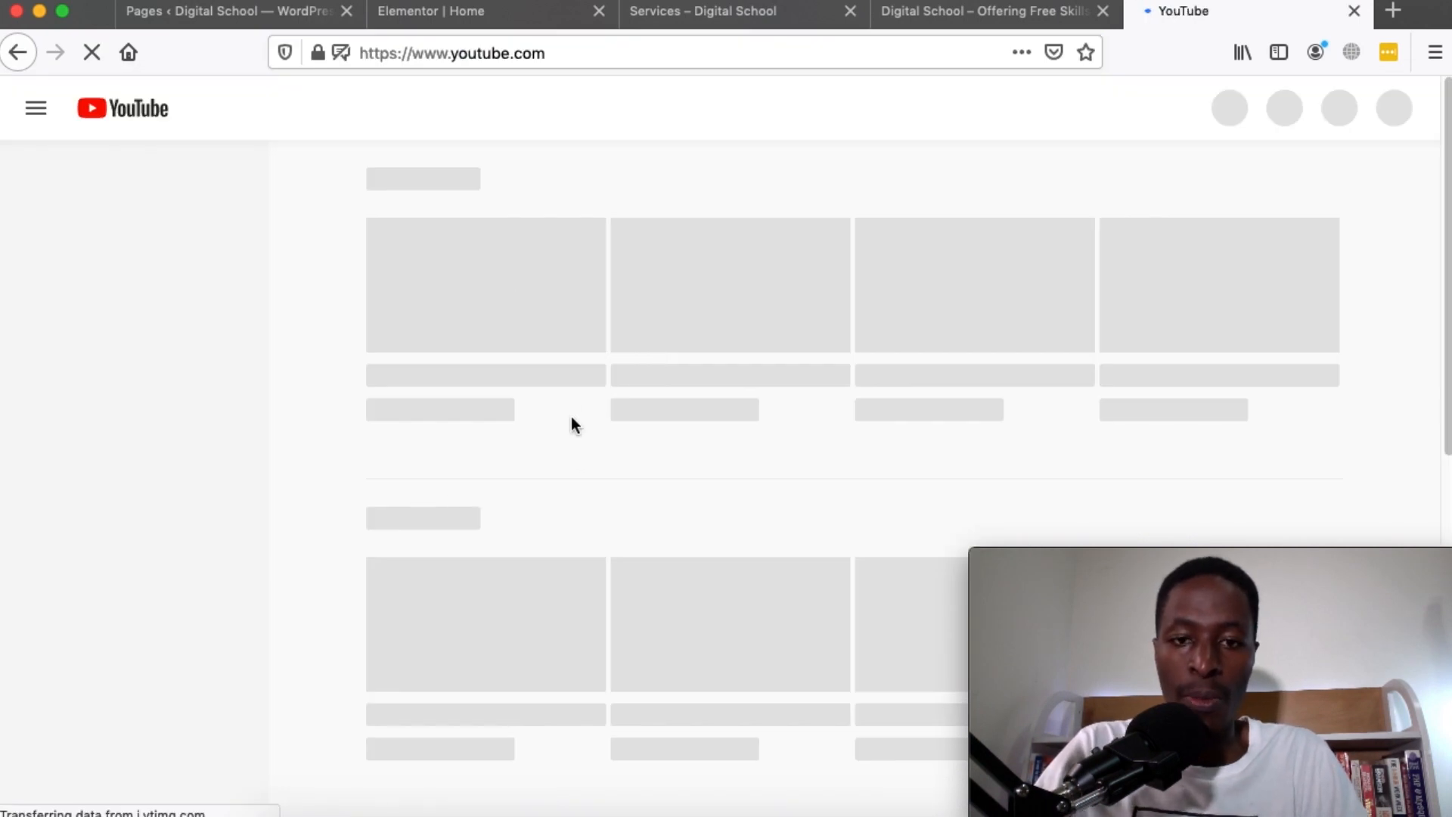
key(super+w)
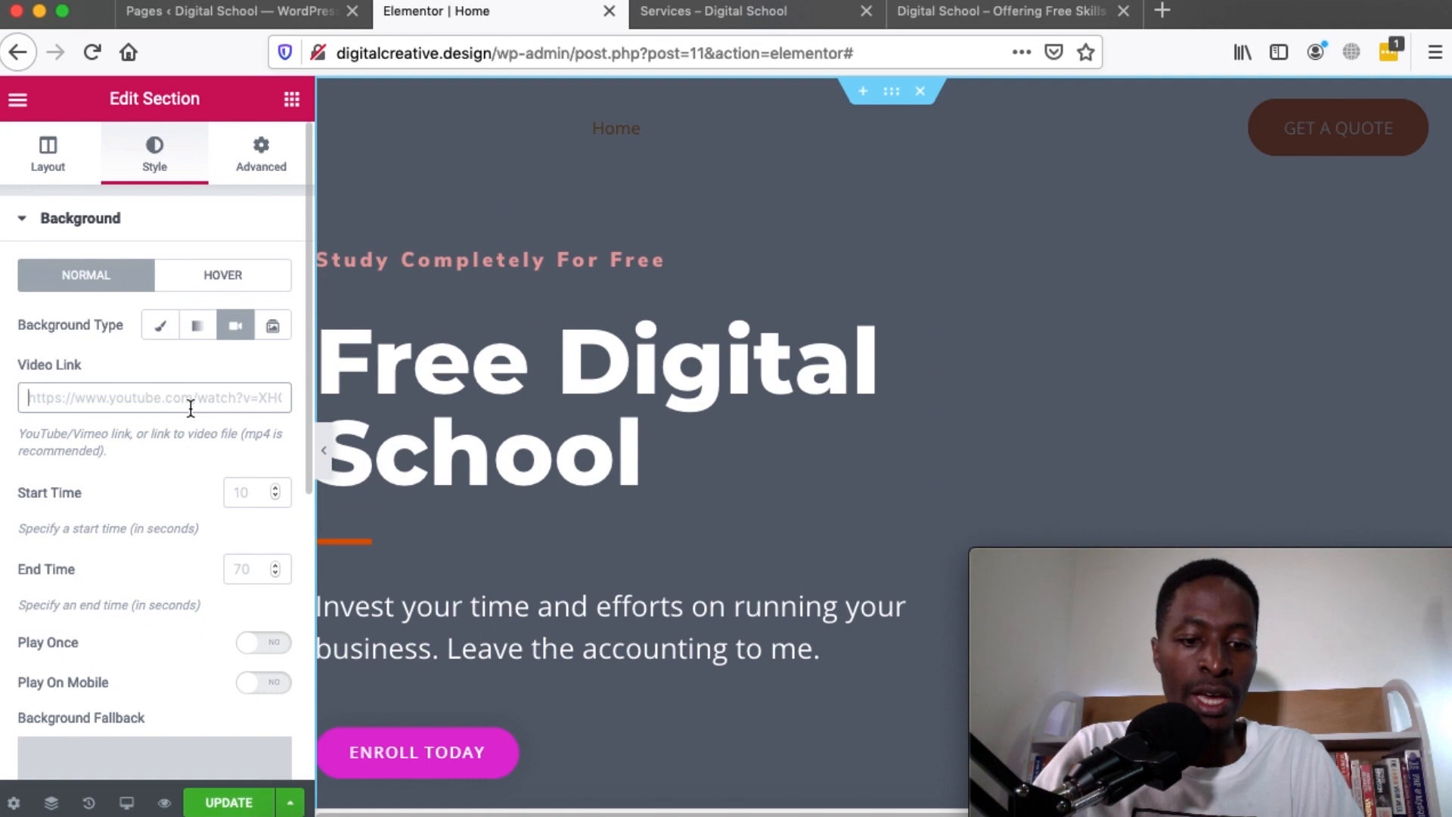
text(https://youtu.be/U0fk5L1ifbo?t=27)
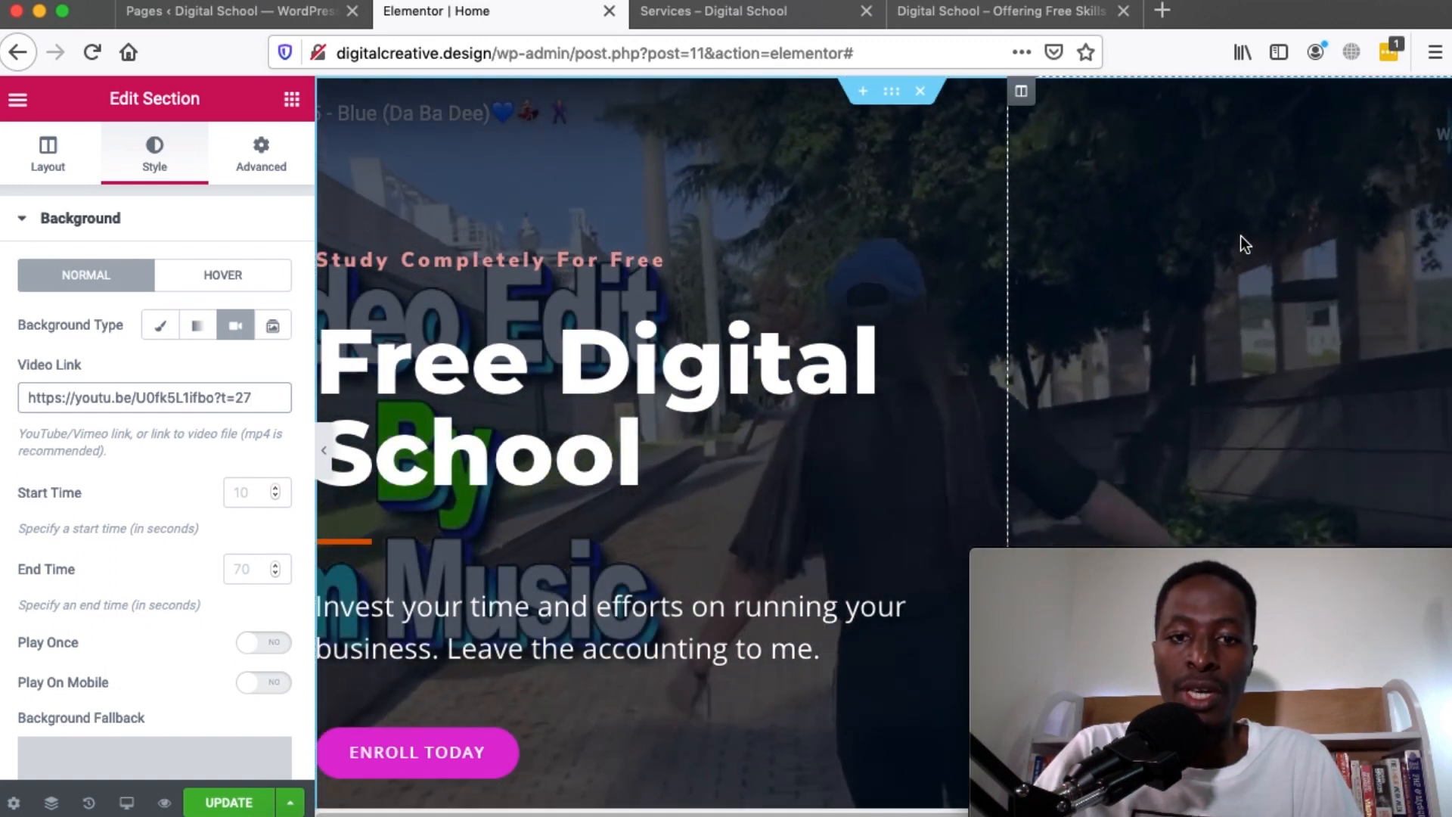
Adjust the background video's start and end times and turn Play On Mobile to YES
scroll(1240, 236, down, 2)
scroll(1240, 236, up, 2)
scroll(1209, 242, down, 2)
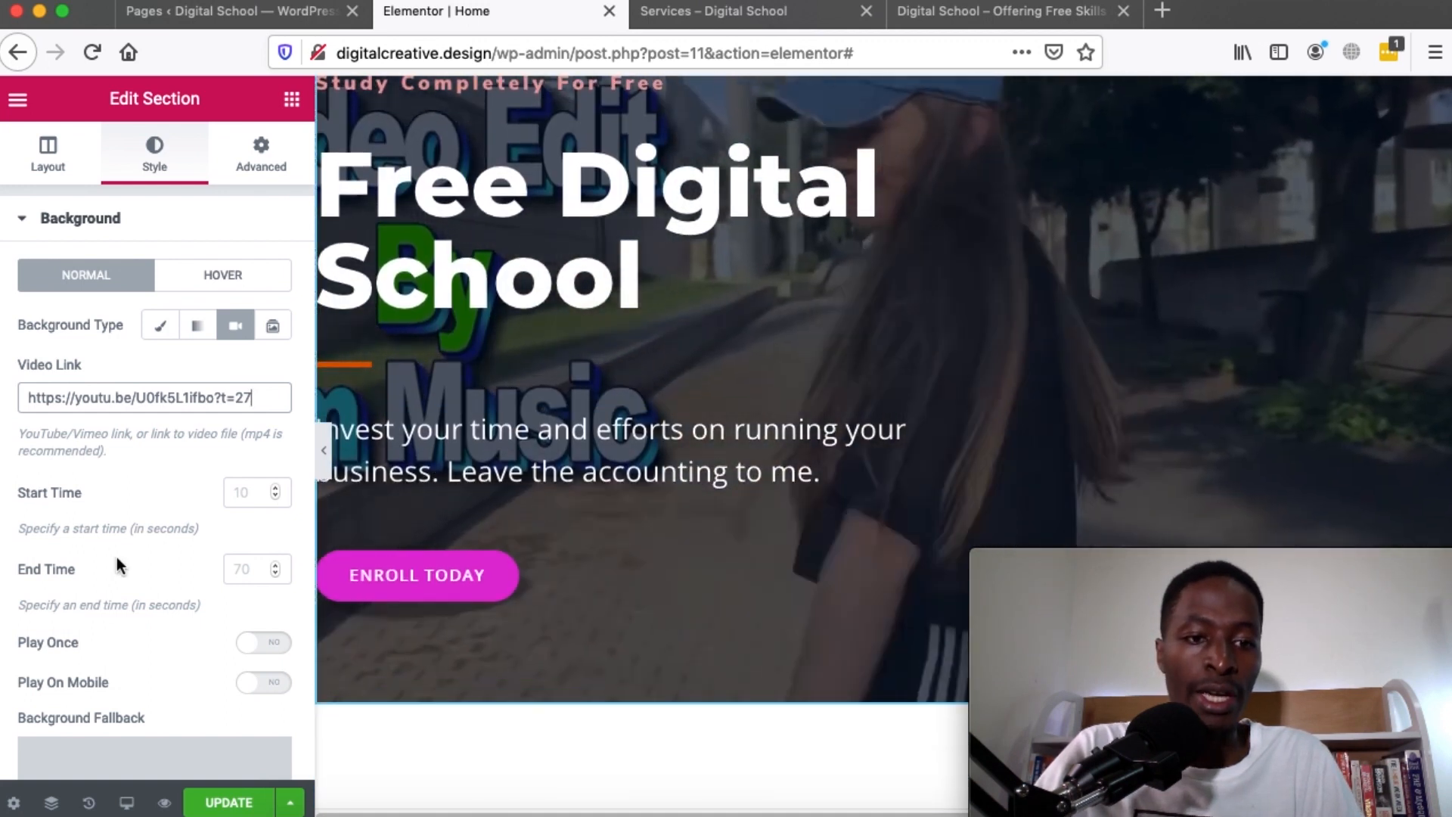
click(269, 503)
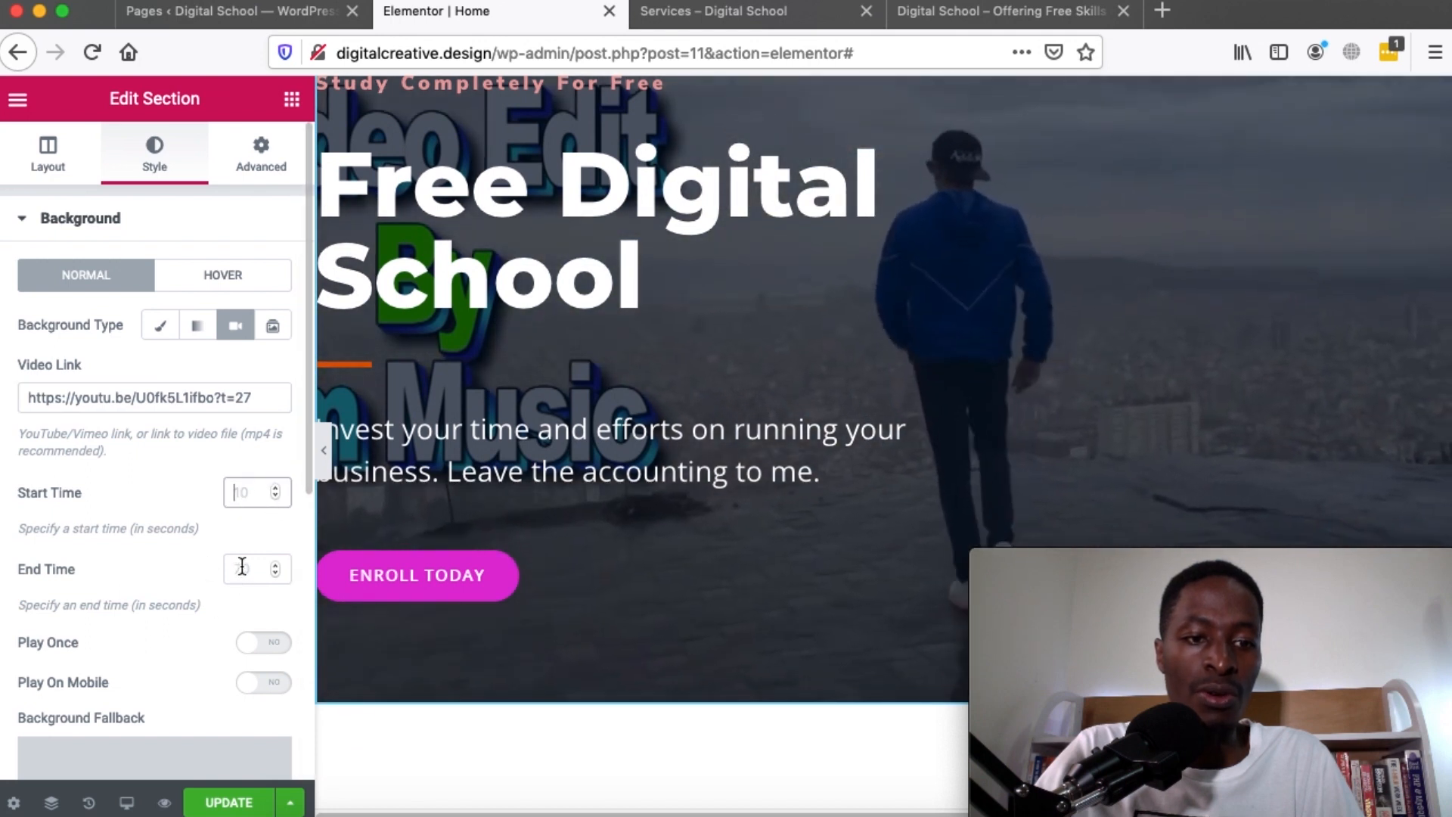
click(243, 568)
scroll(248, 683, down, 2)
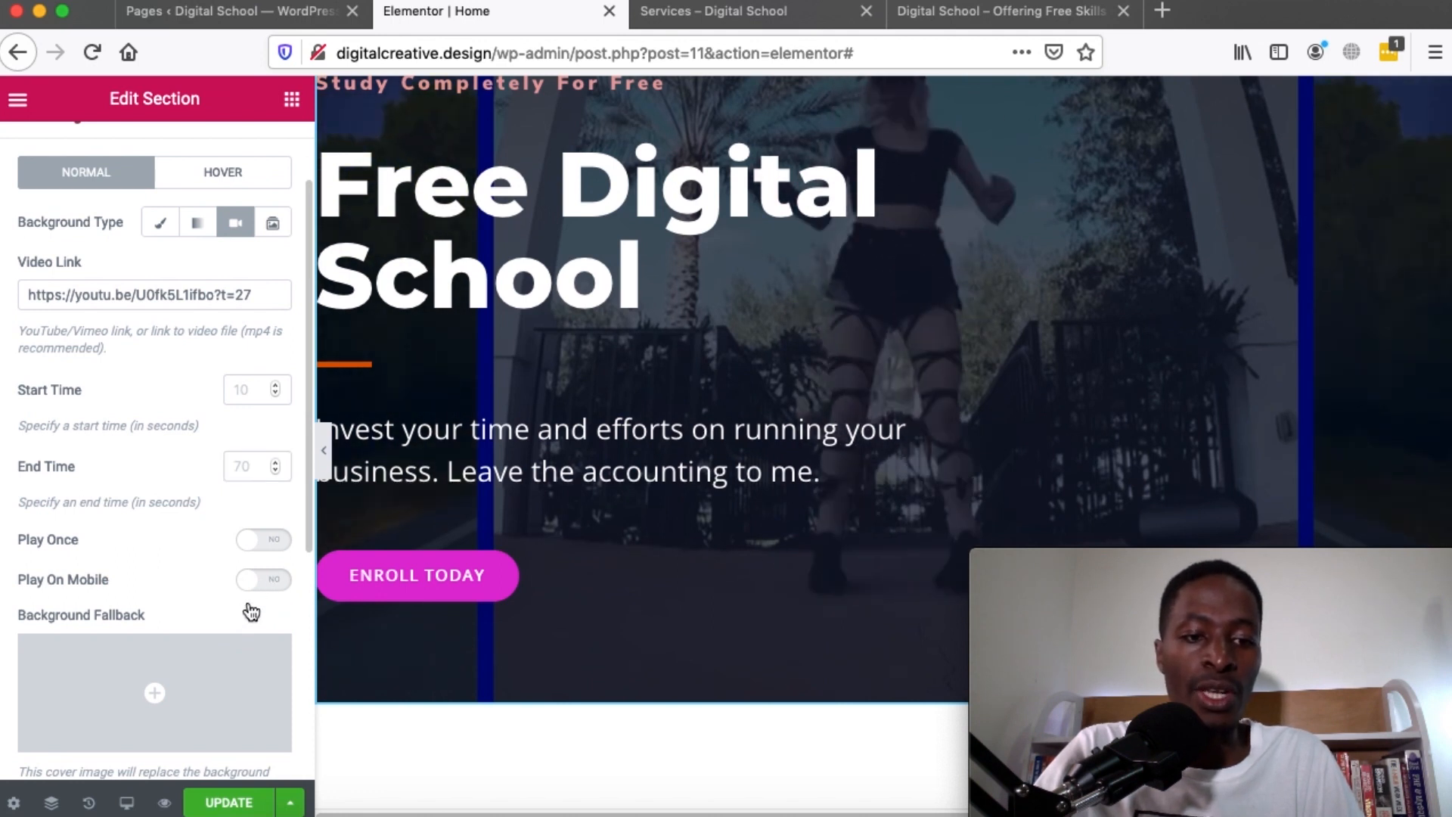
click(254, 587)
Preview the page in Mobile responsive mode
scroll(951, 195, up, 3)
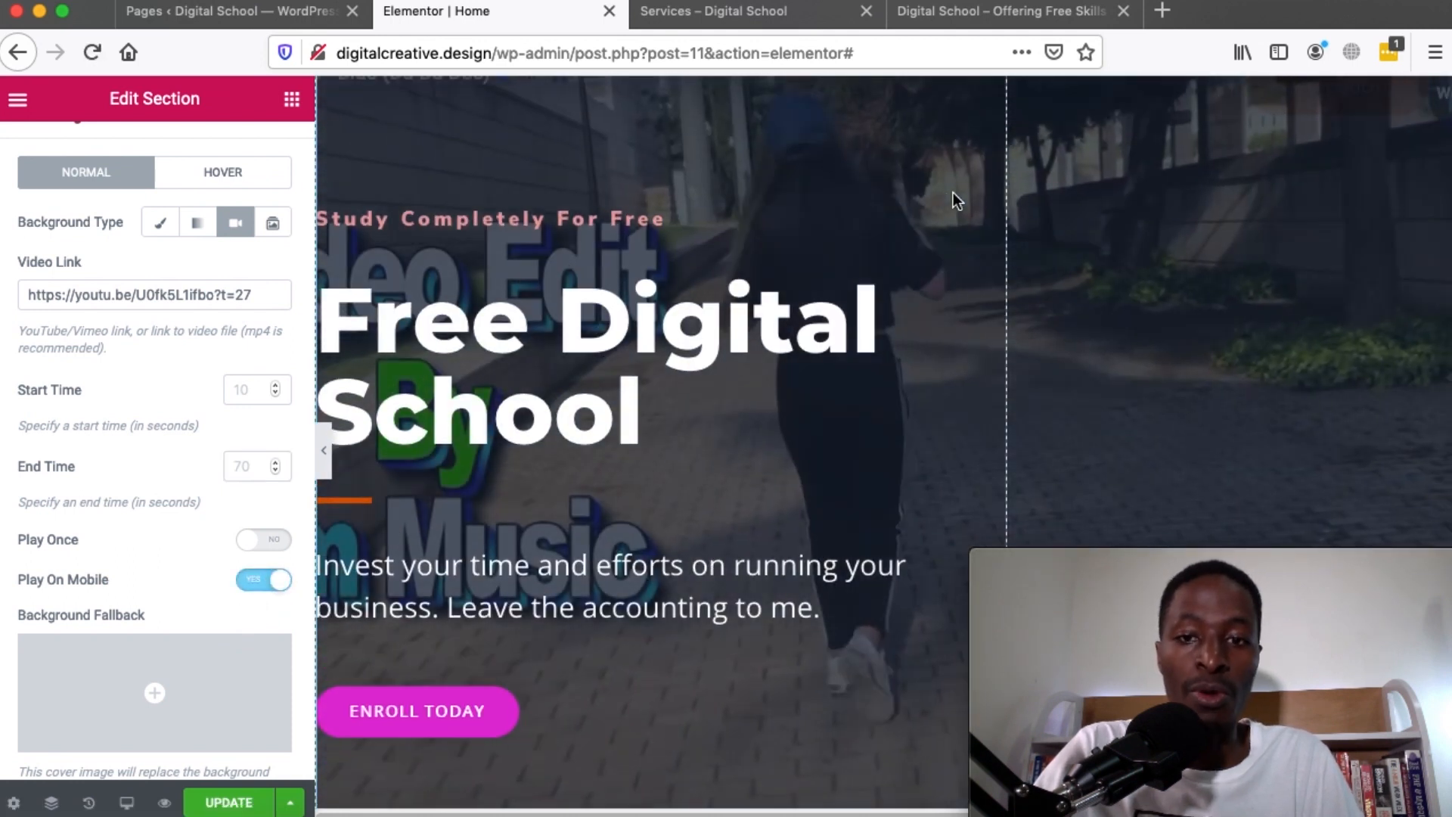
click(126, 803)
click(113, 745)
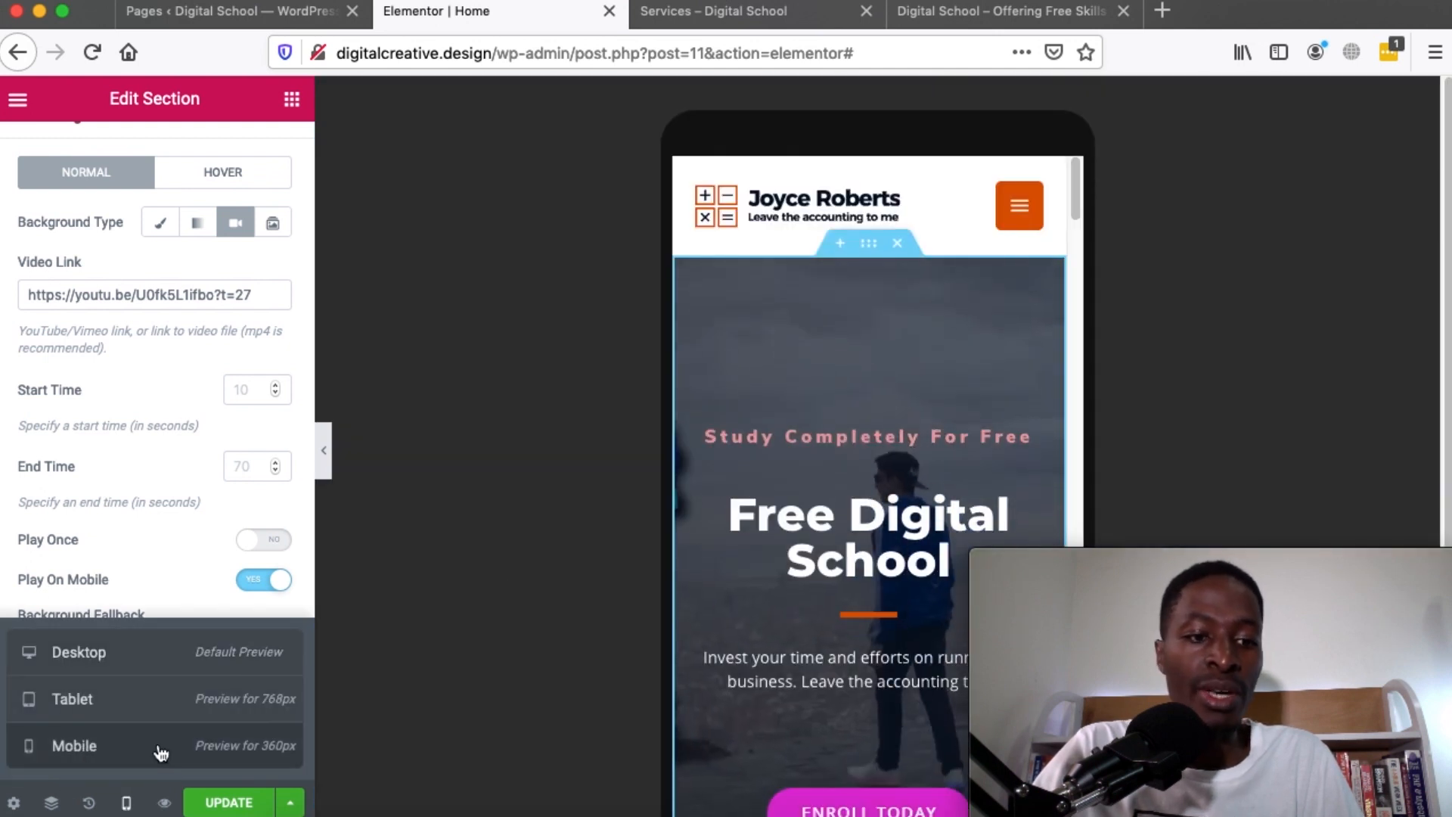
click(126, 802)
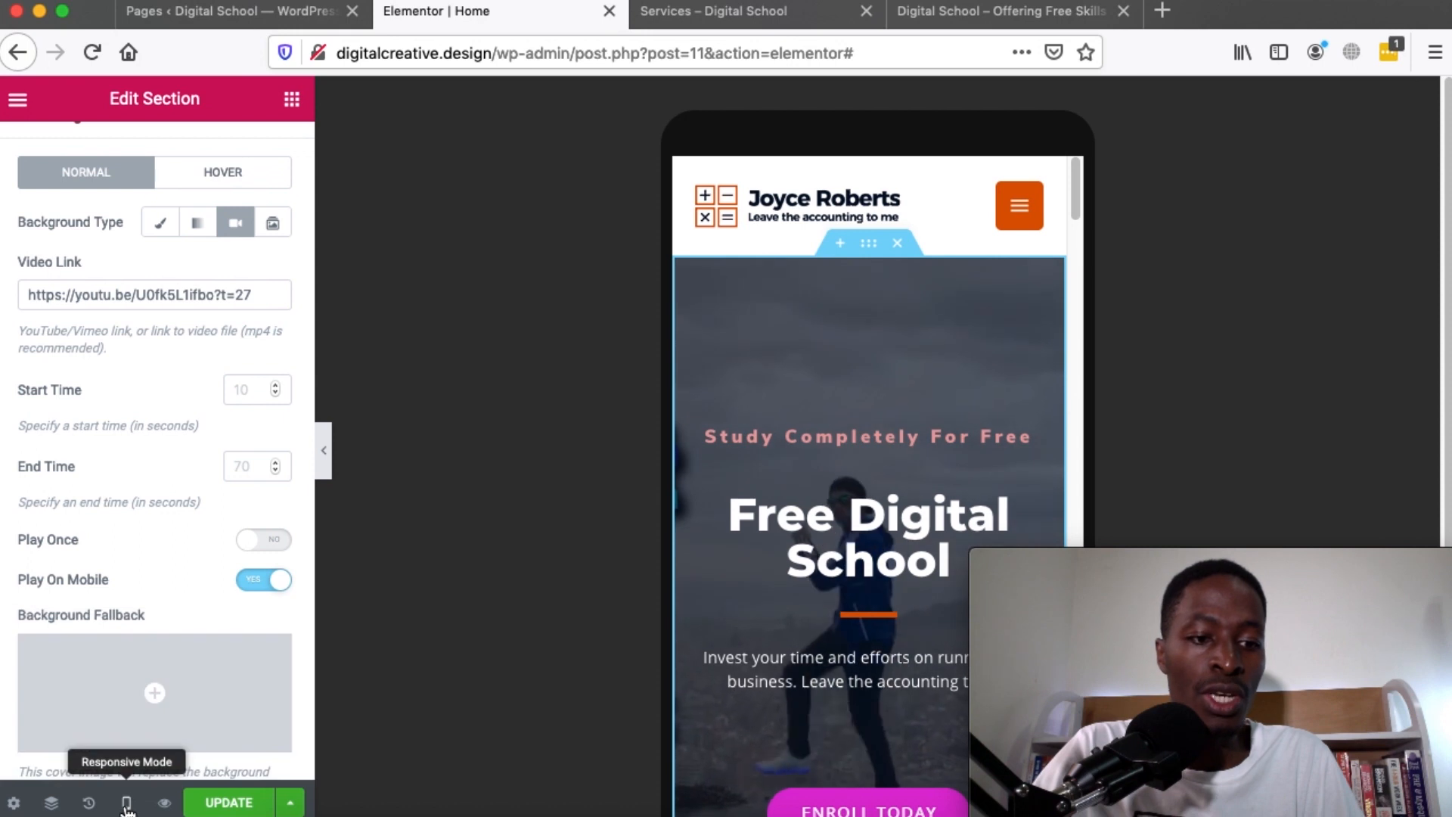
click(126, 802)
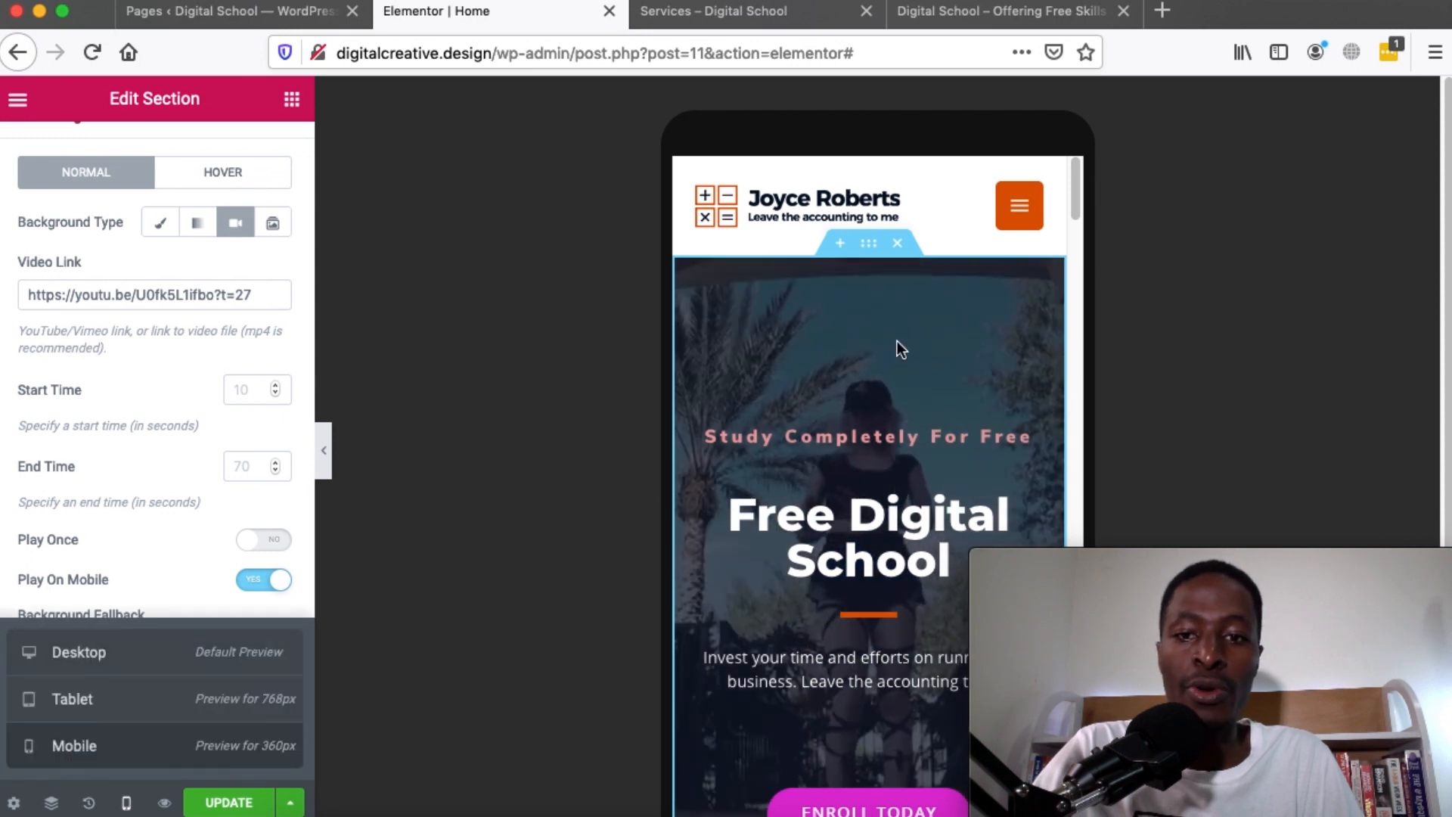
scroll(1003, 354, down, 10)
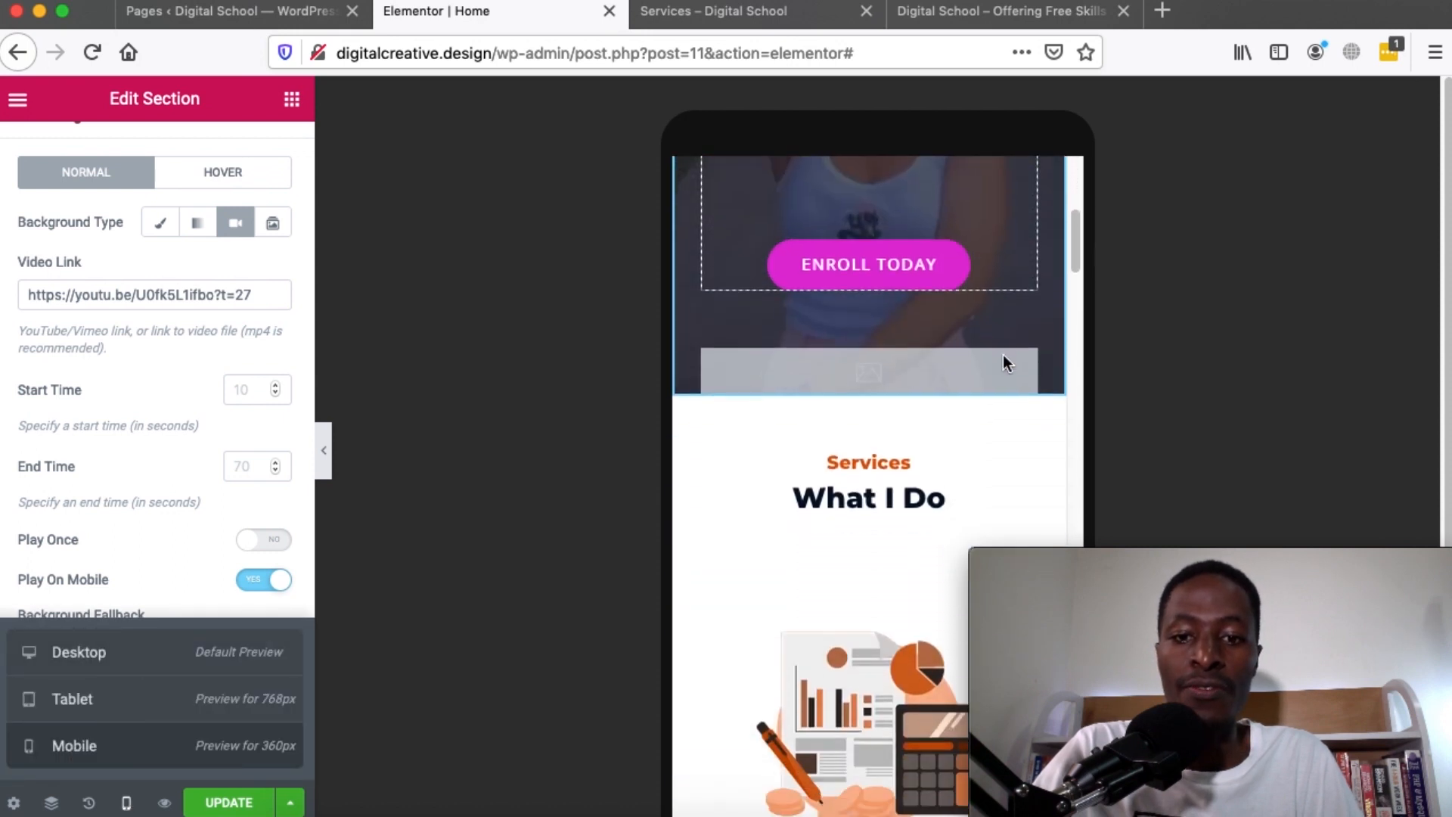
scroll(1002, 355, down, 5)
scroll(1003, 356, up, 7)
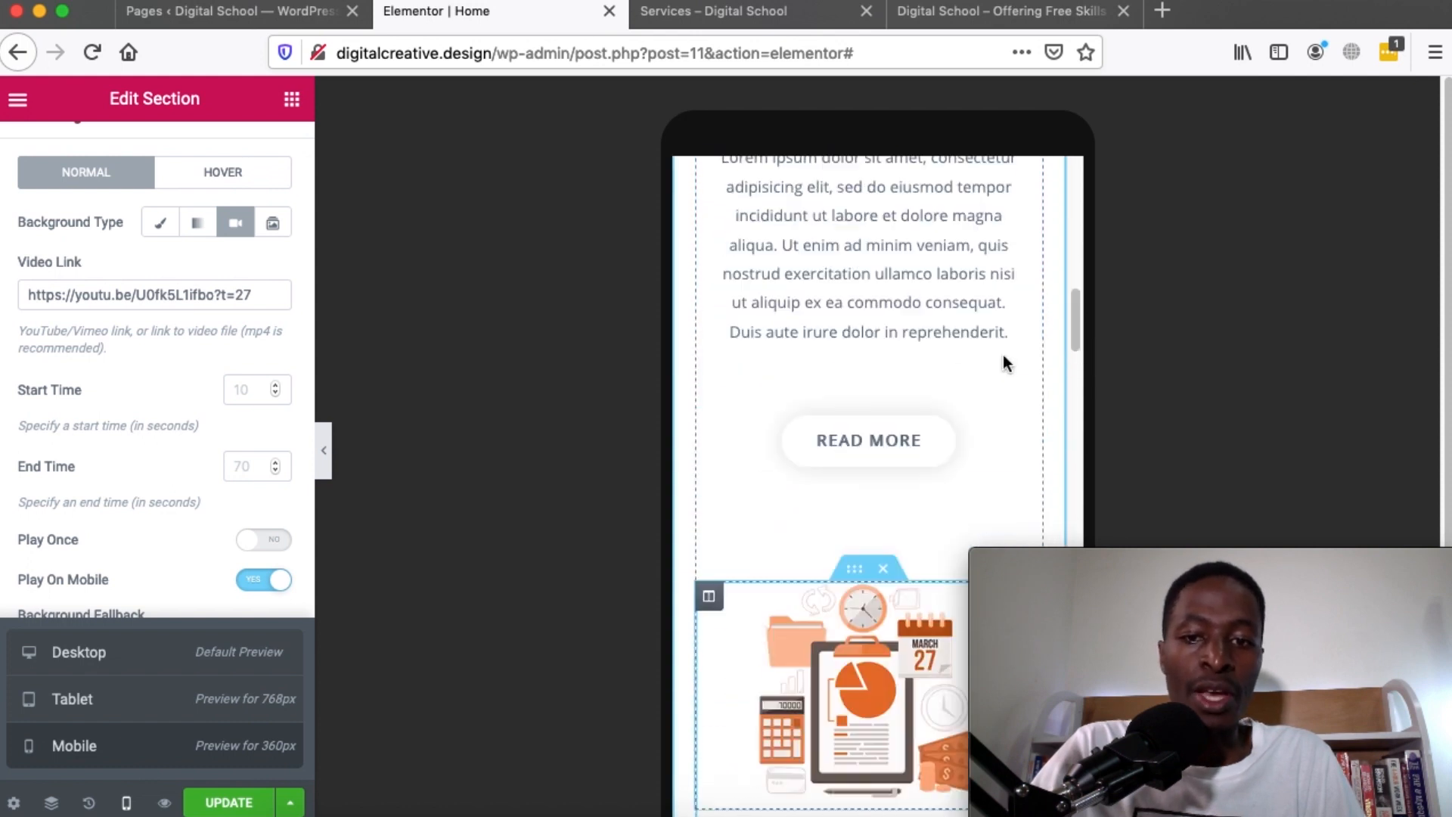
Switch the preview back to Desktop and save the Home page with Update
click(109, 652)
scroll(632, 490, up, 10)
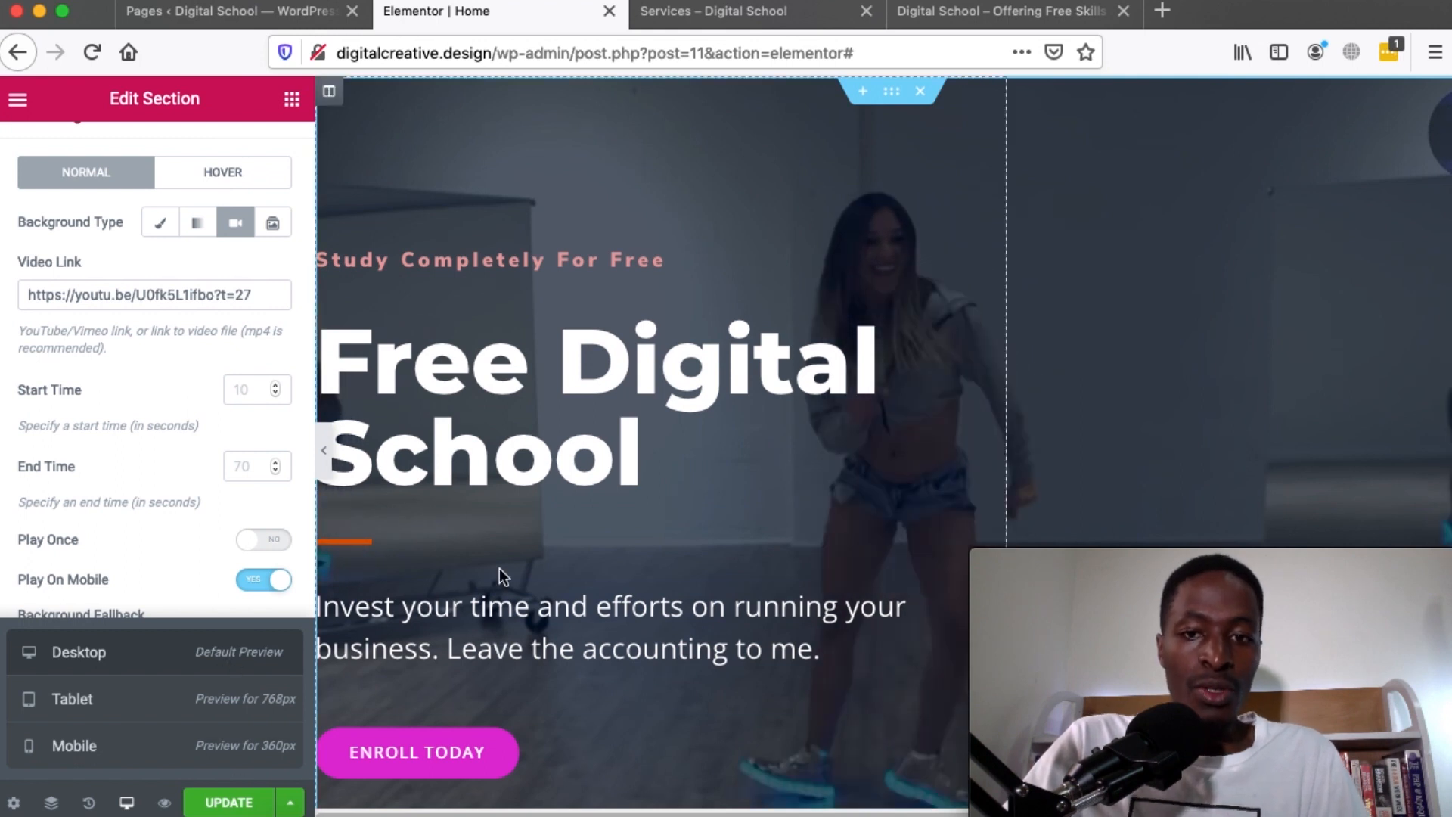
click(221, 803)
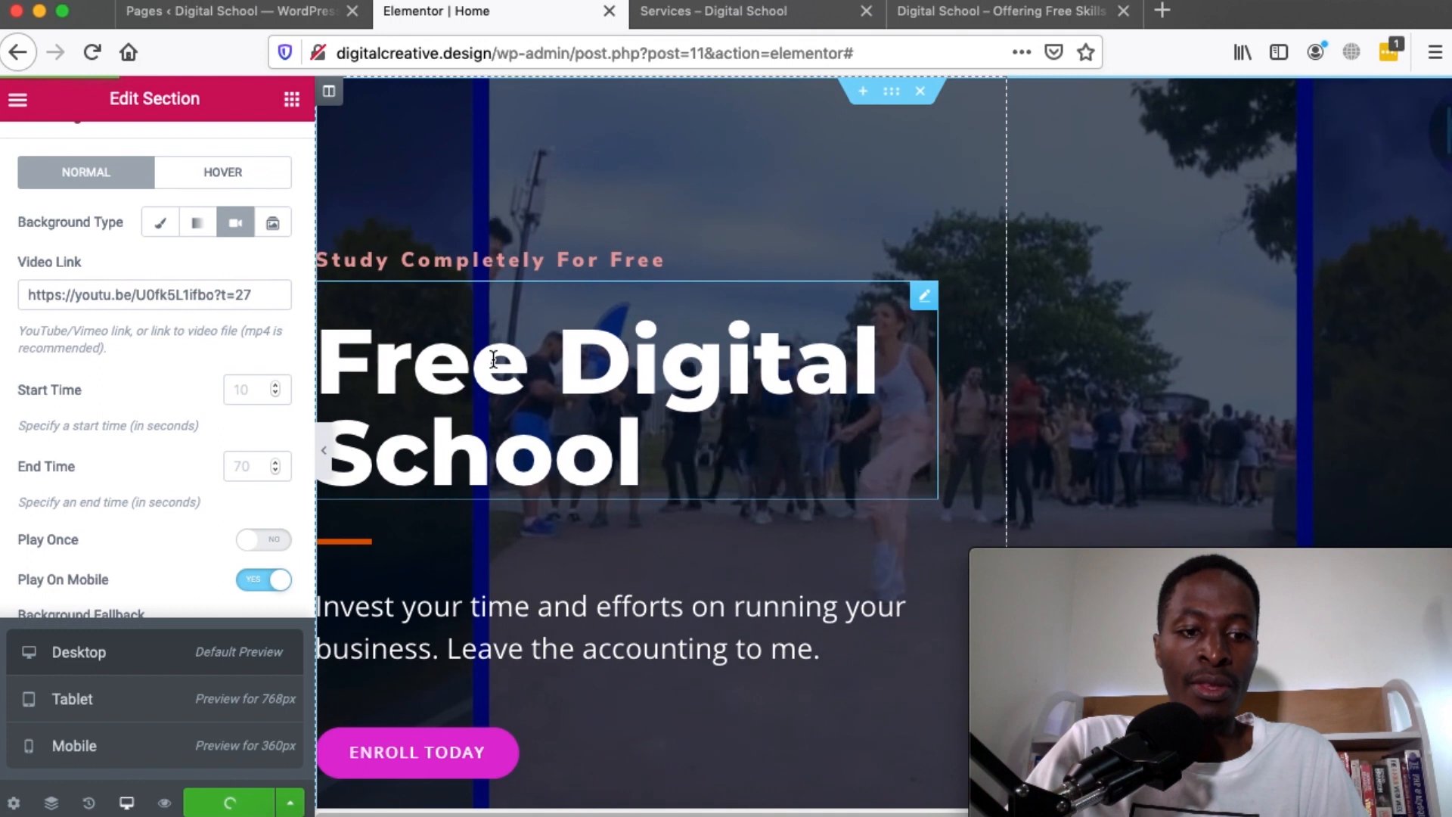
click(18, 99)
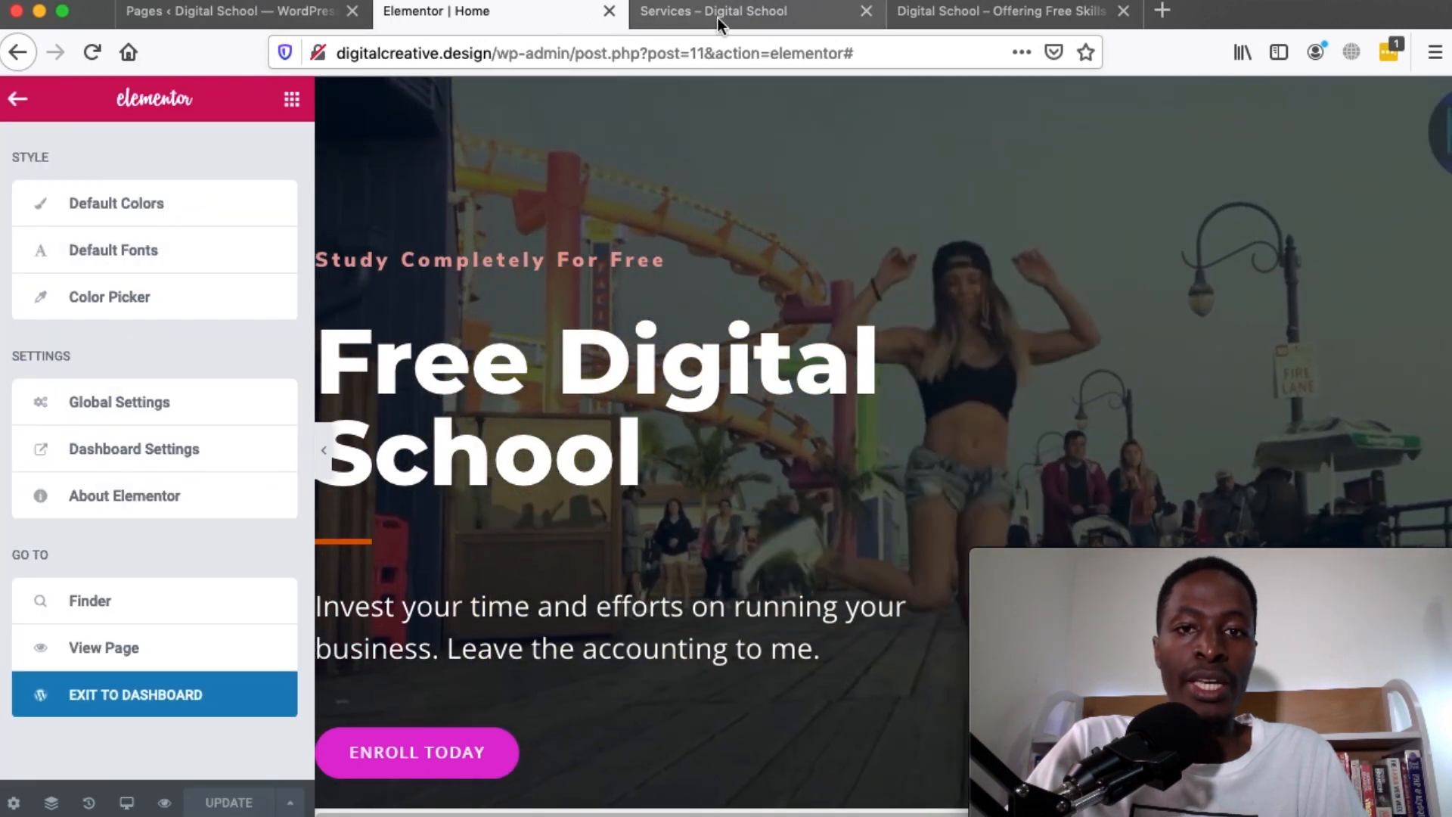
Preview the saved Home page in a new tab and glance at the live Services page
click(165, 802)
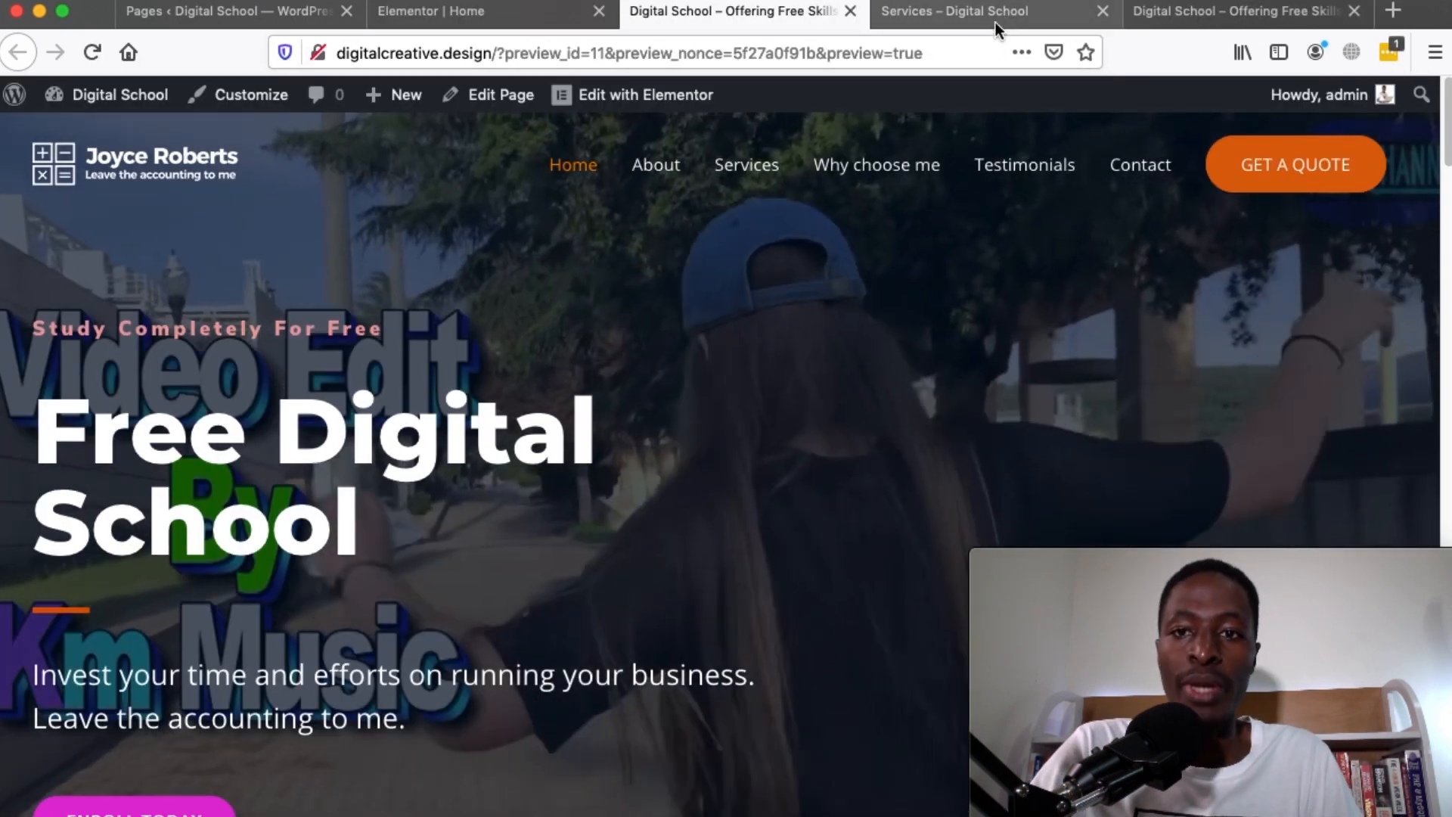
click(991, 18)
scroll(791, 455, up, 5)
scroll(791, 456, down, 3)
scroll(791, 455, up, 3)
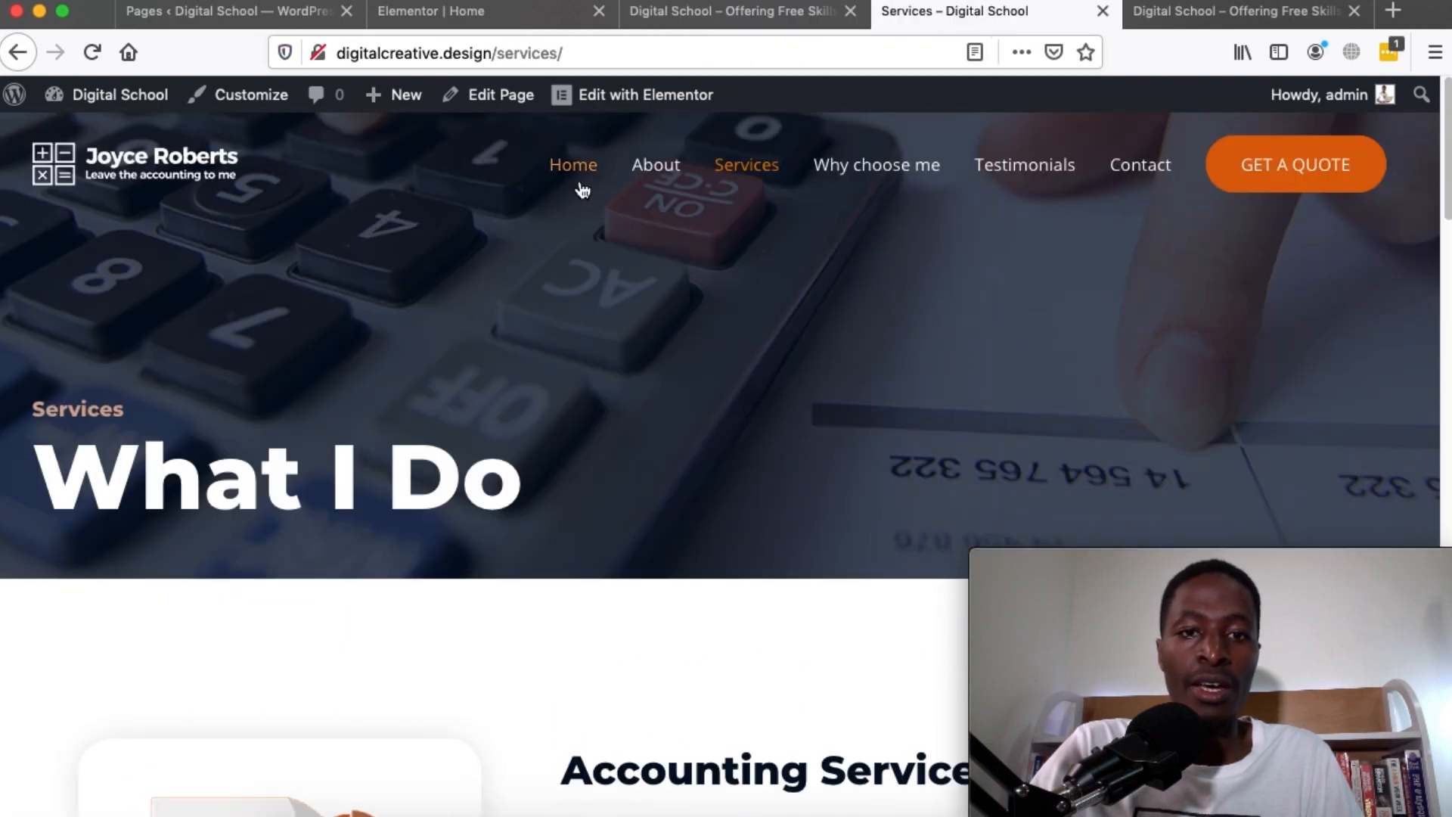
Scroll through the Home page preview, then return to the Home page editor
key(ctrl+shift+Tab)
scroll(730, 431, down, 10)
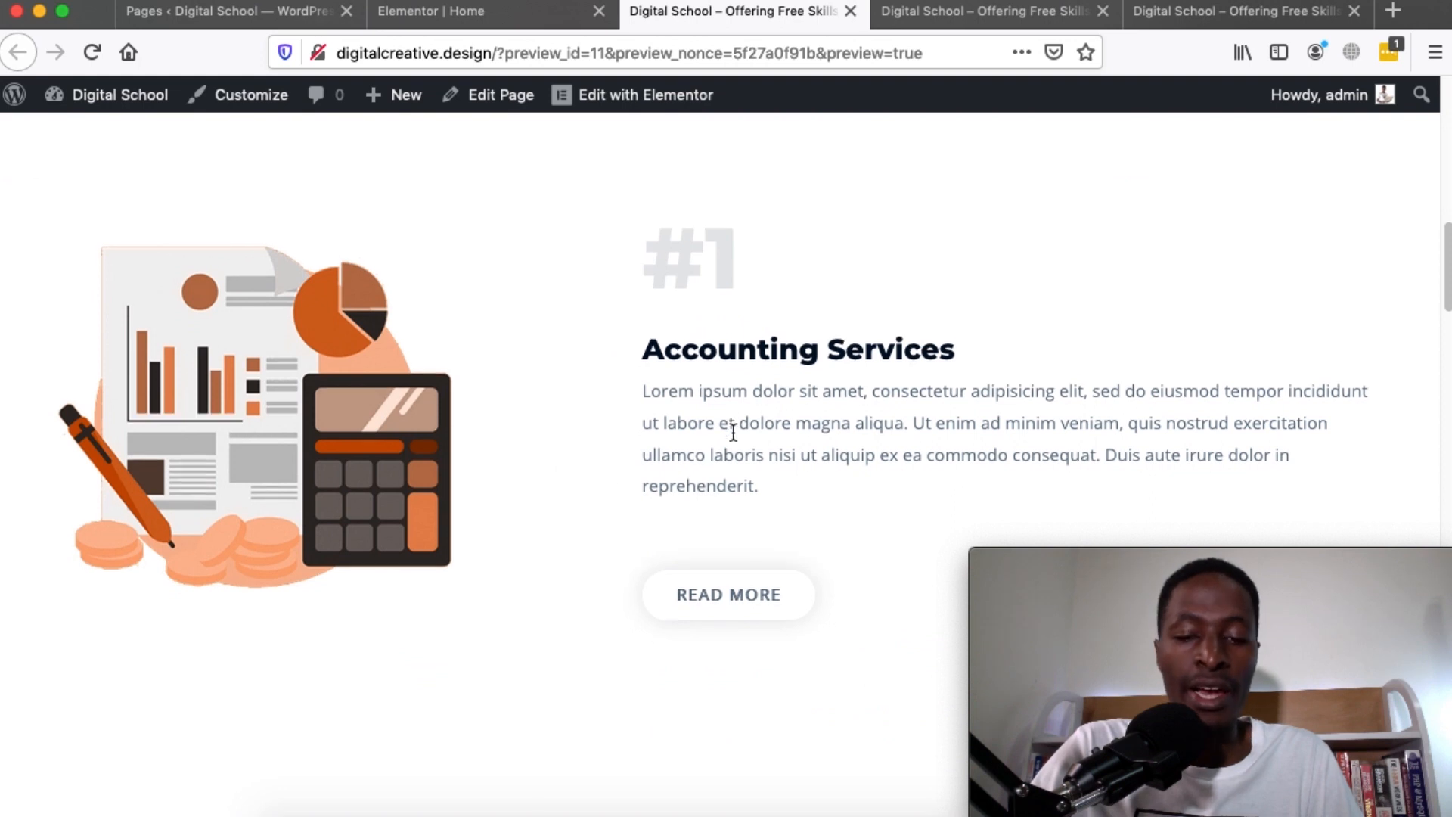
scroll(851, 447, down, 10)
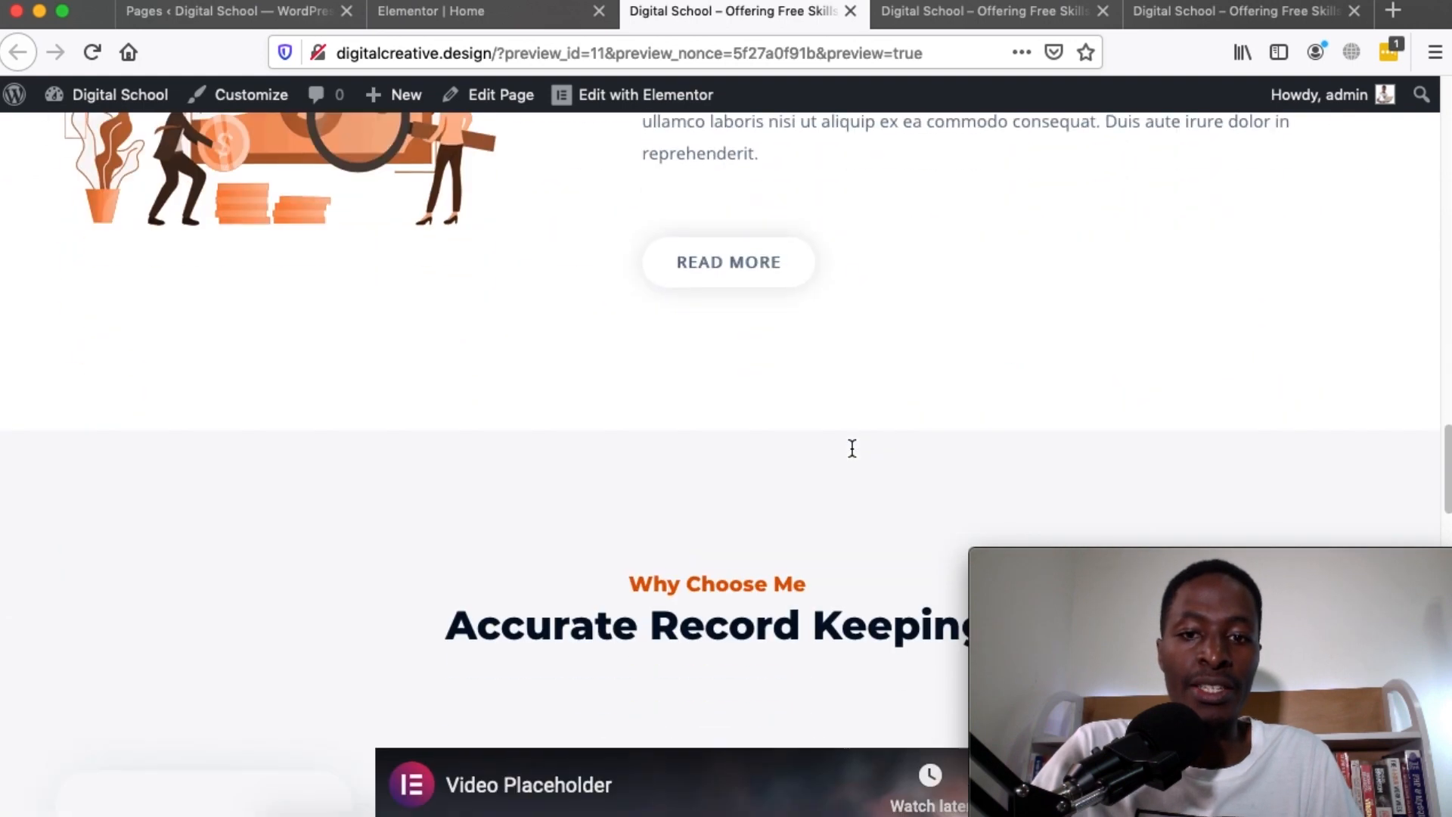
scroll(851, 447, up, 3)
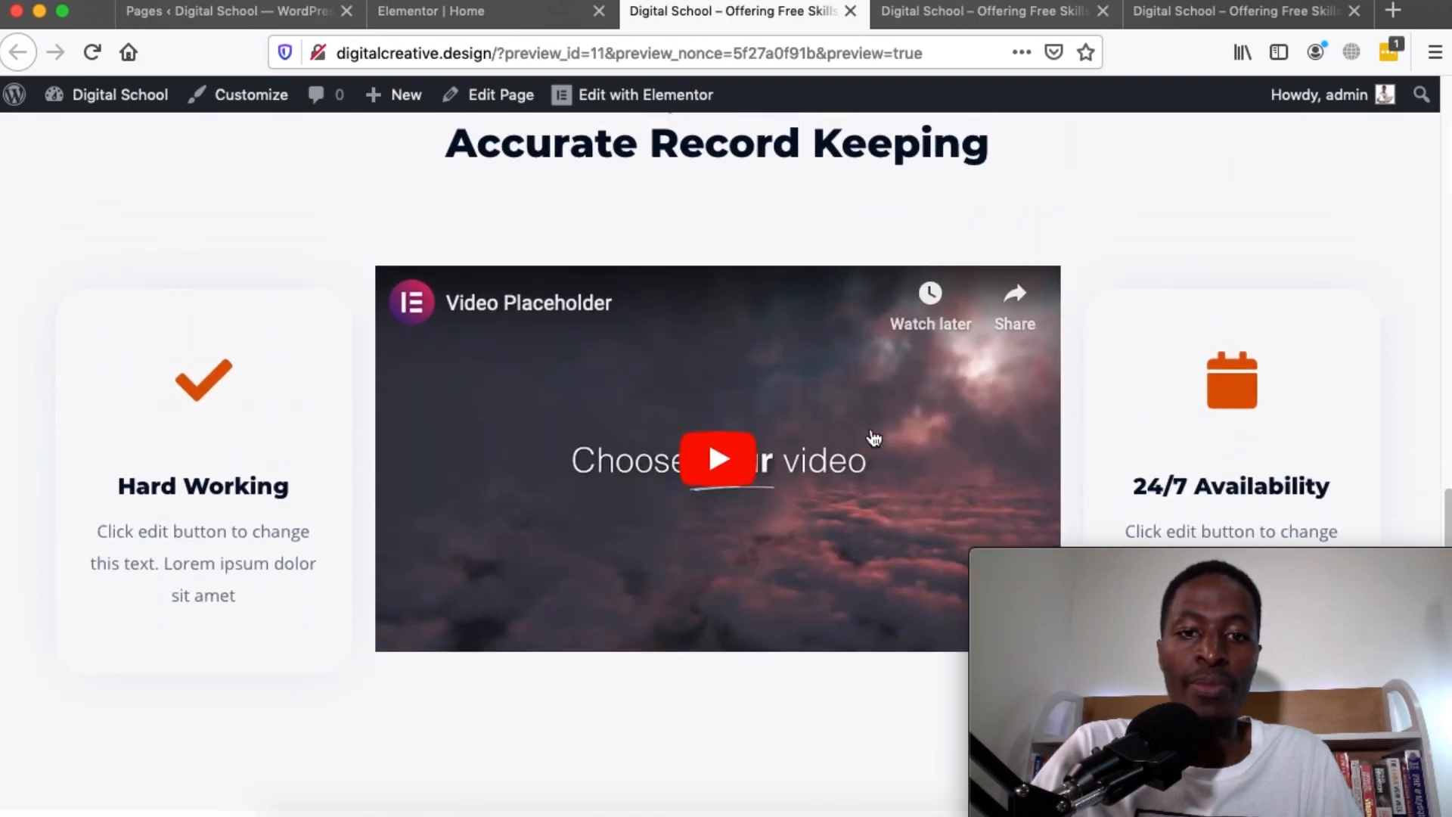
scroll(590, 505, down, 15)
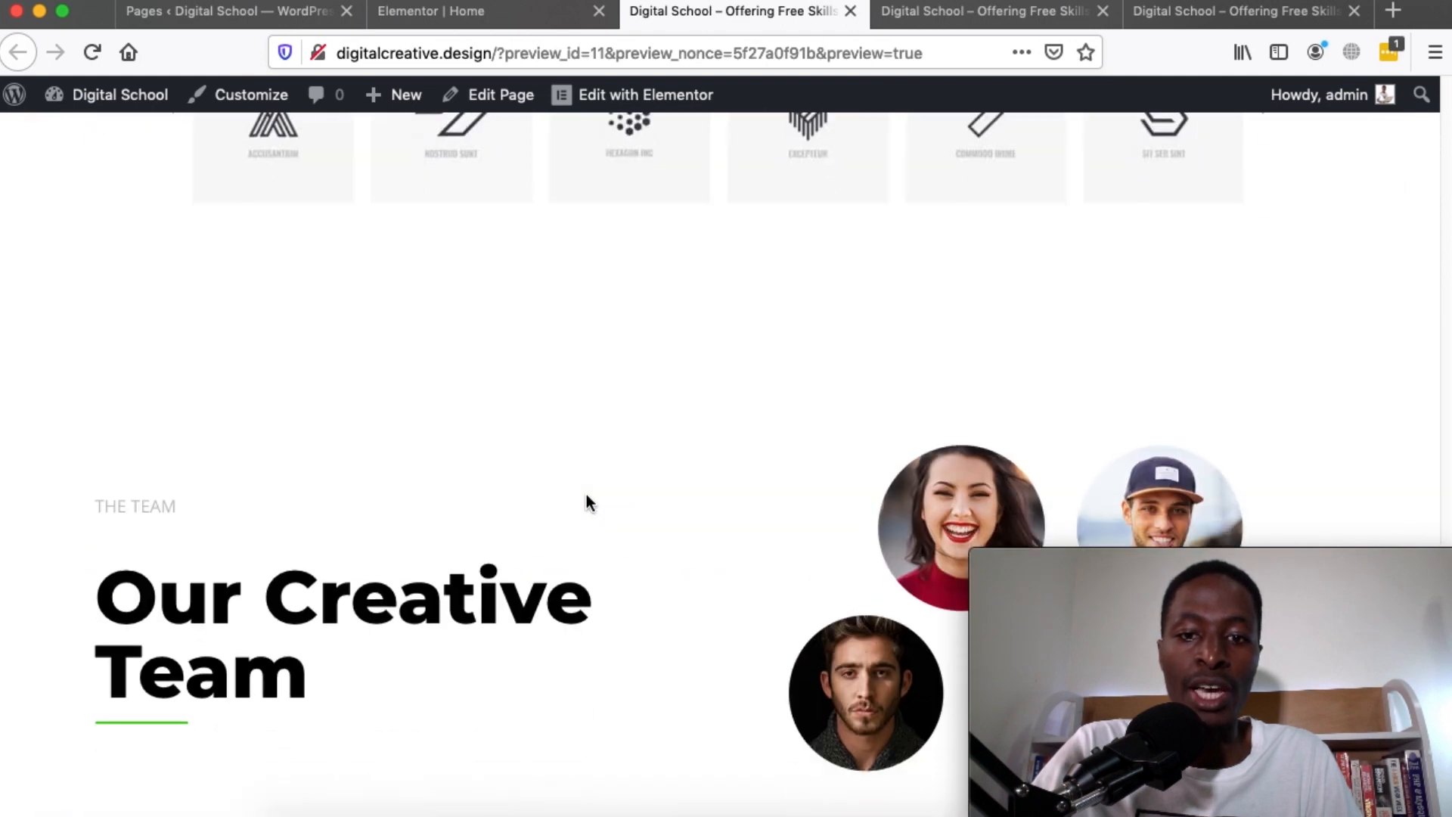
scroll(392, 365, up, 15)
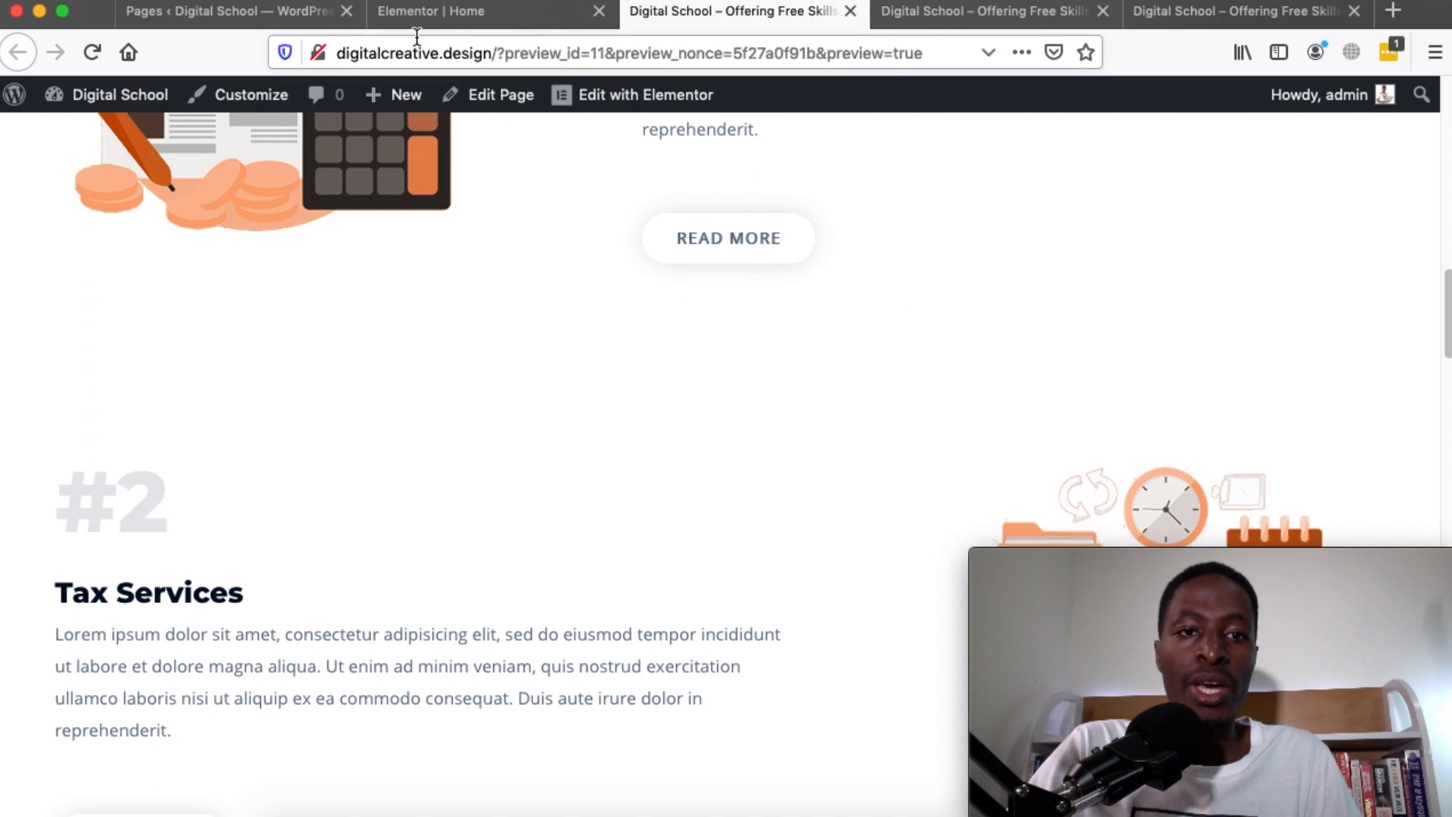
click(464, 12)
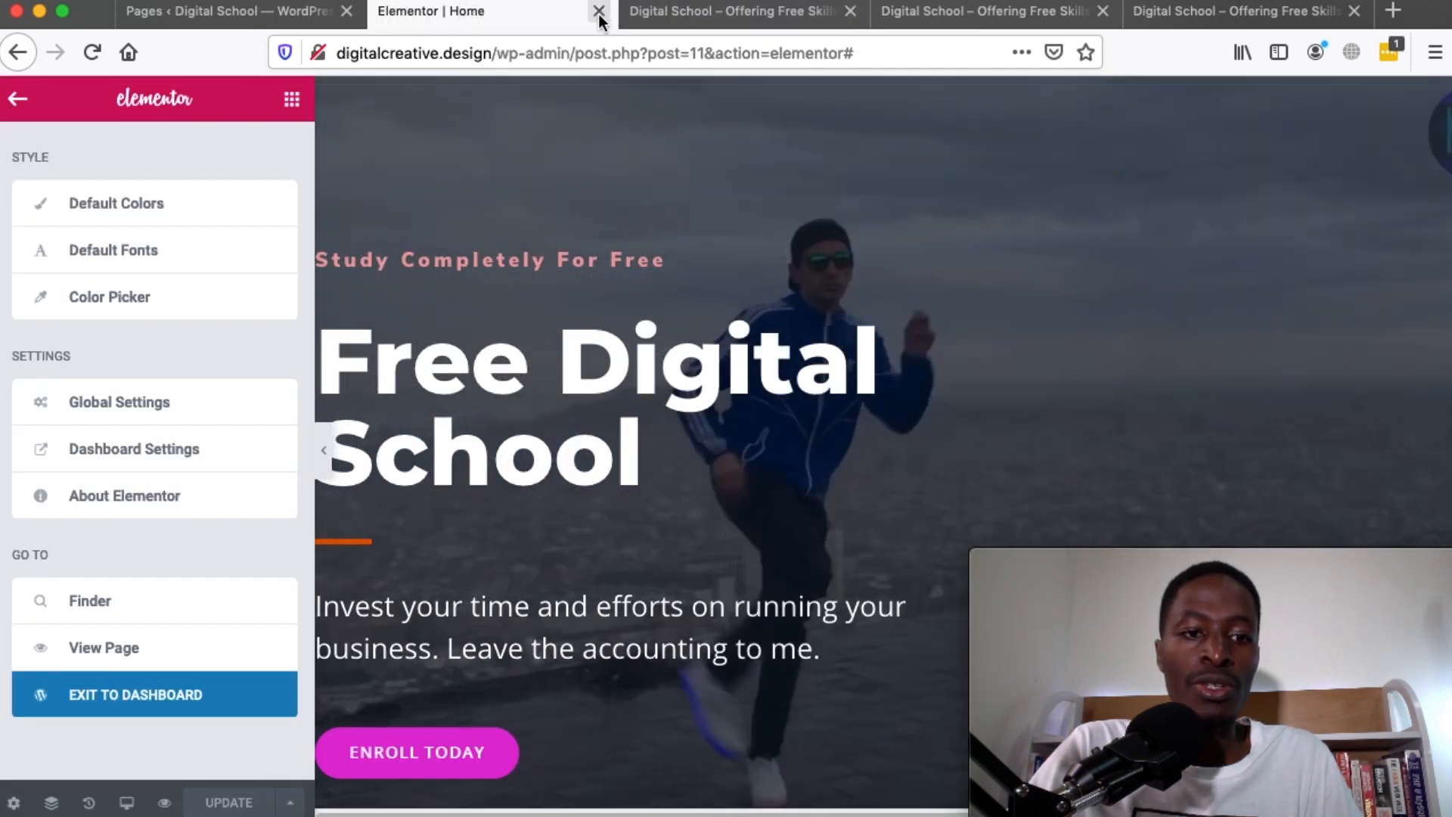
Close the Home editor and open the Contact page with Edit with Elementor from Pages
click(598, 12)
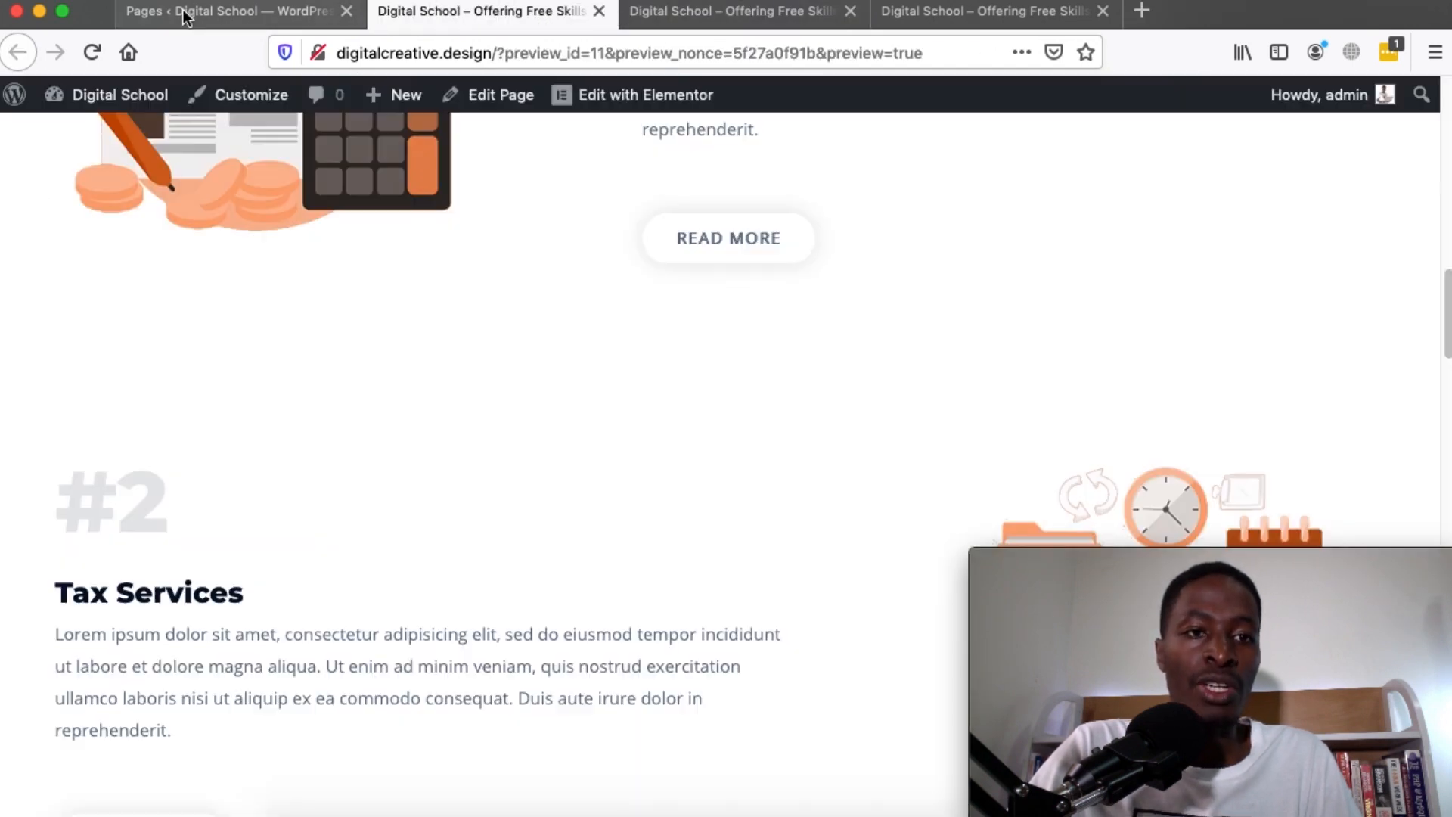
click(186, 12)
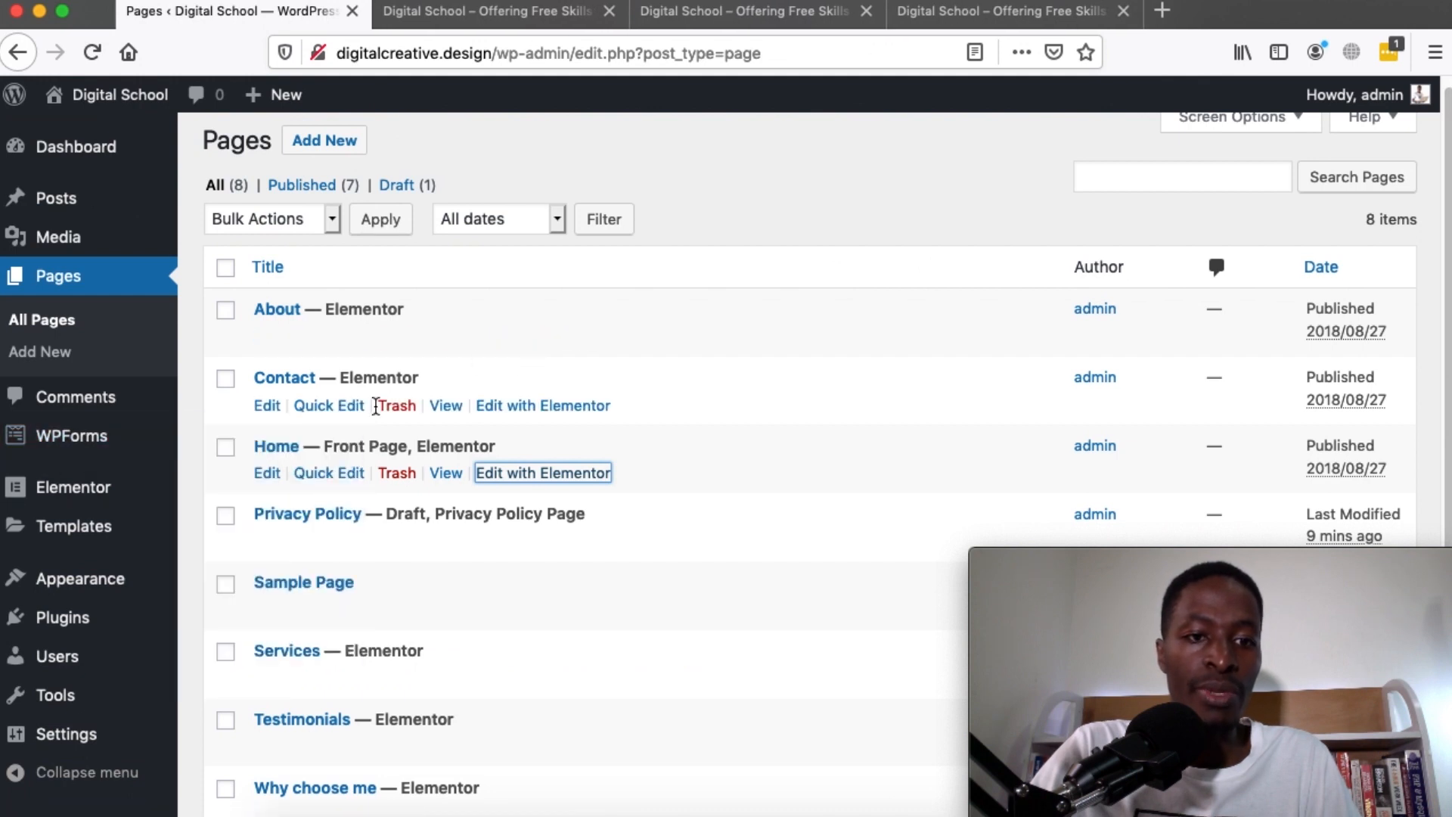
scroll(376, 406, down, 2)
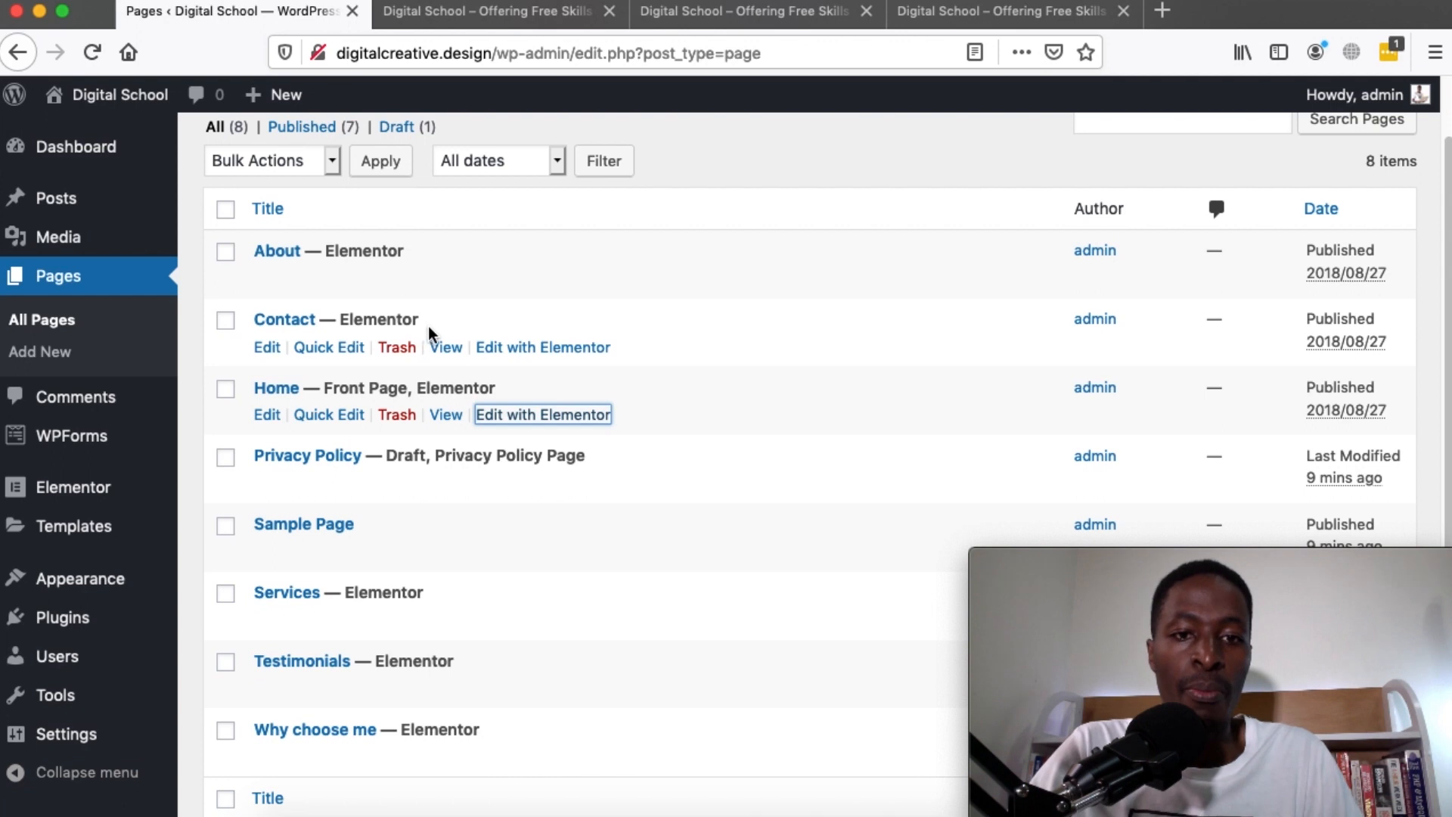
super+click(495, 353)
click(779, 13)
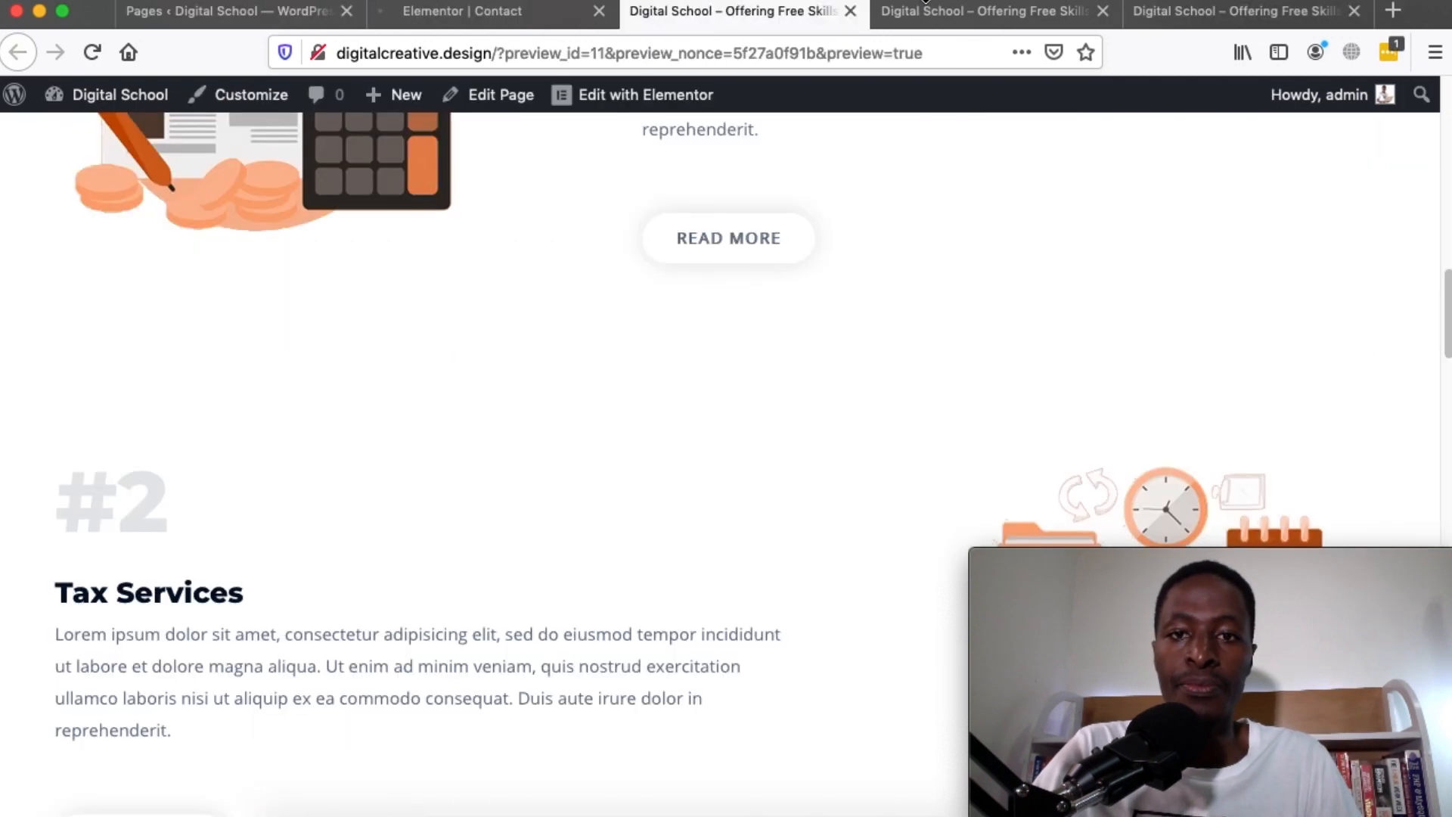
click(508, 17)
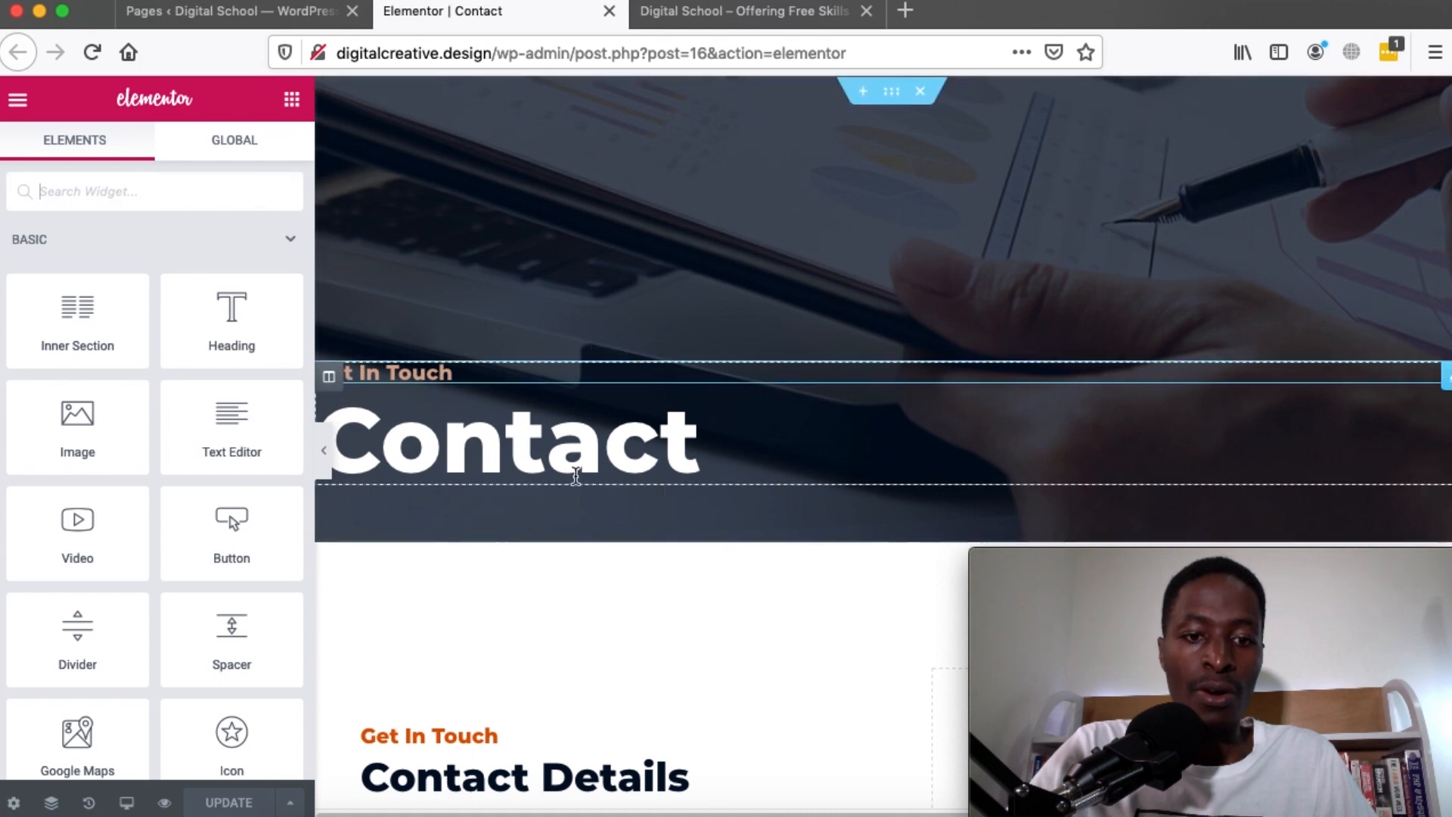
scroll(593, 499, down, 3)
scroll(593, 496, up, 3)
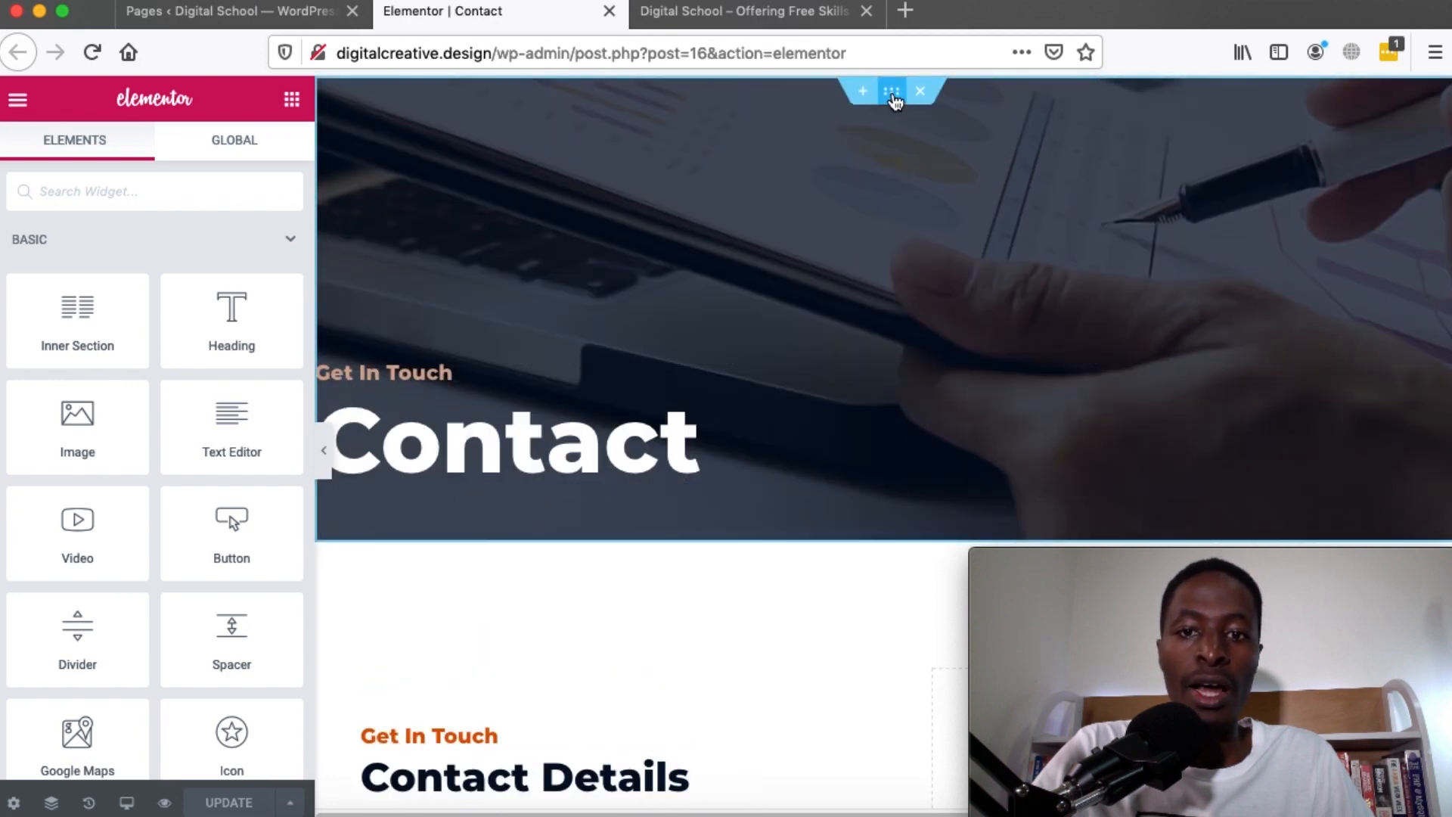
Inspect the Follow Us social icons widget and expand the Facebook icon's settings
scroll(827, 492, down, 9)
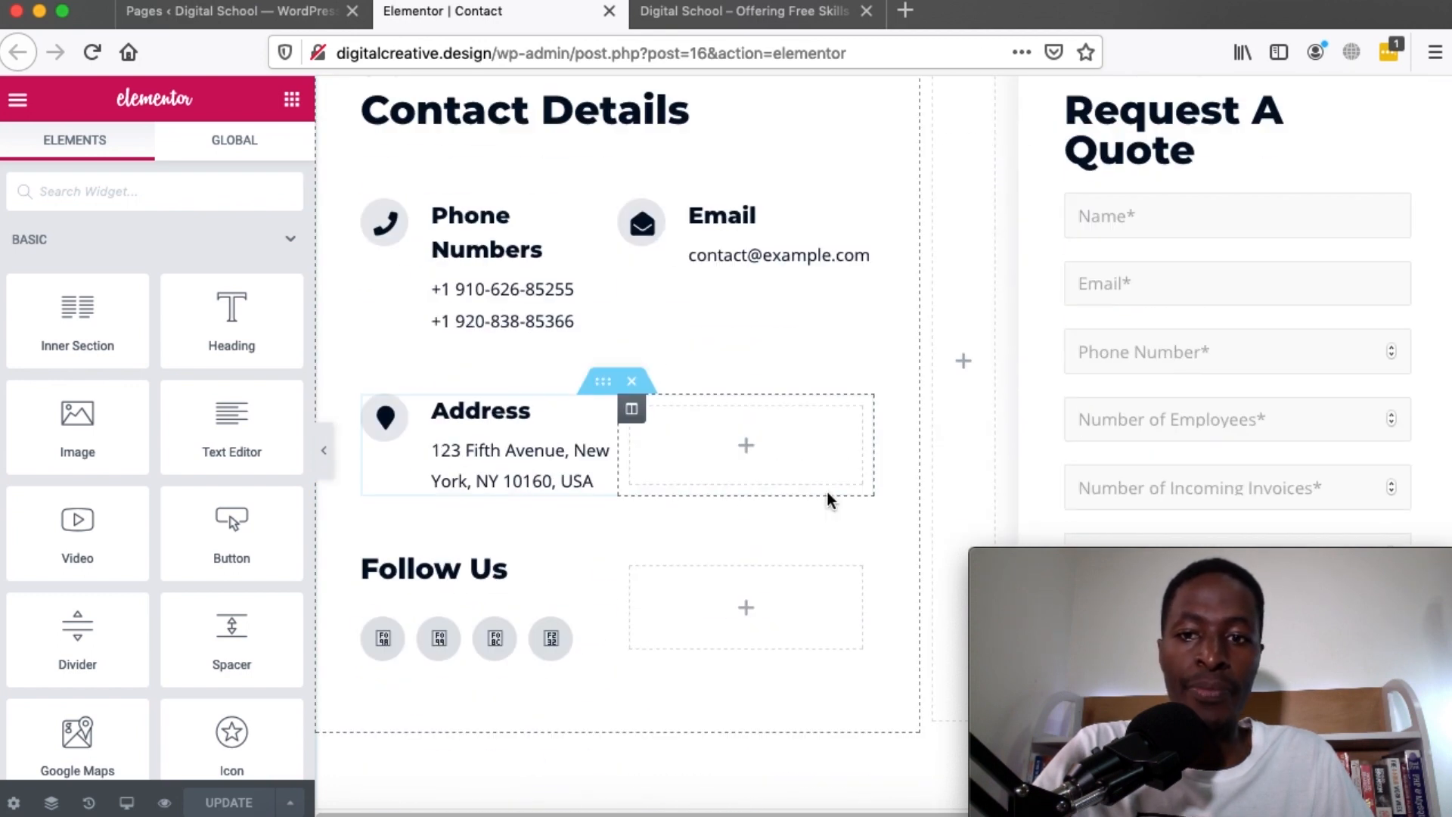
scroll(827, 491, down, 1)
scroll(827, 499, up, 2)
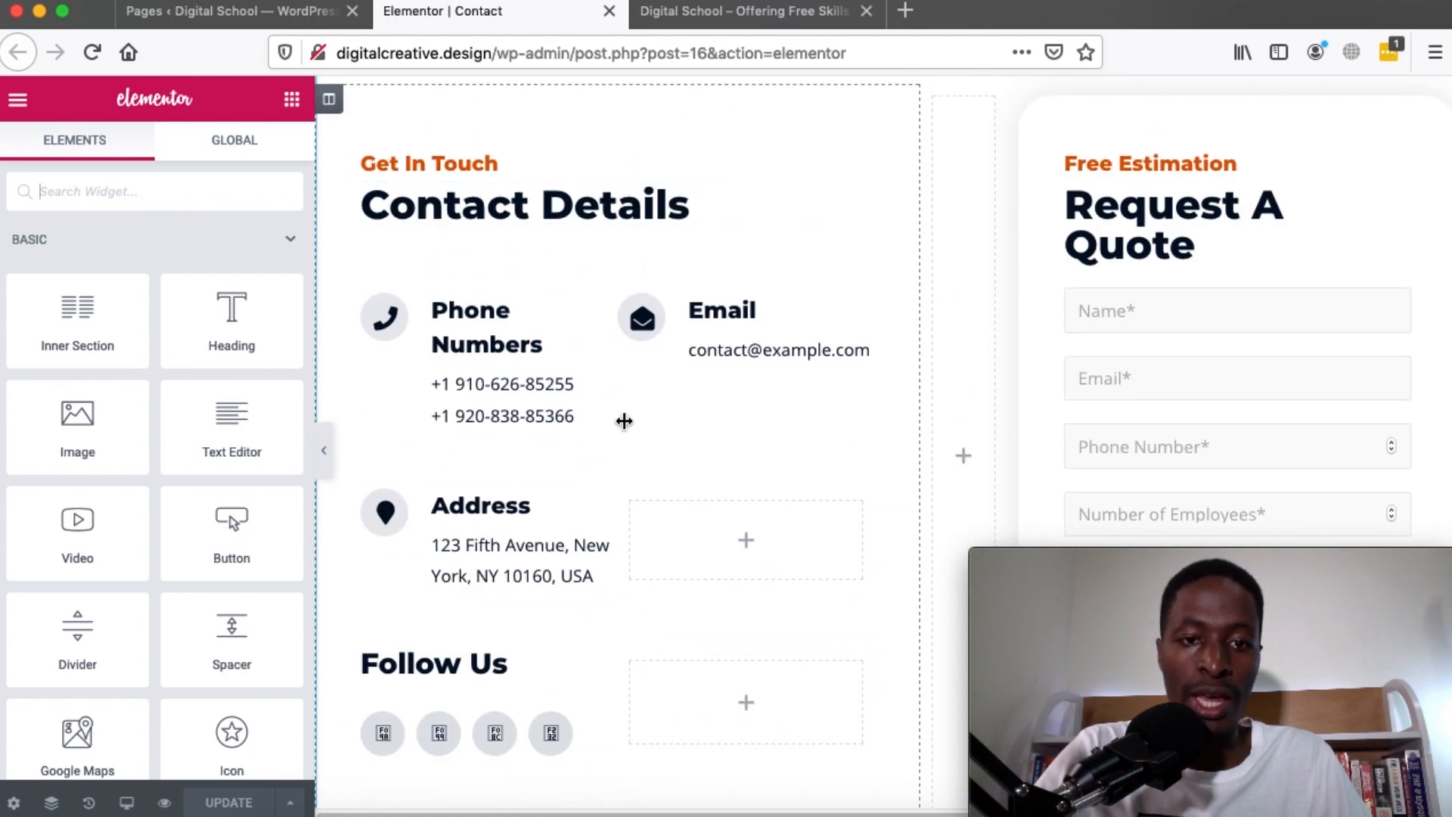
scroll(769, 419, down, 3)
scroll(783, 468, up, 1)
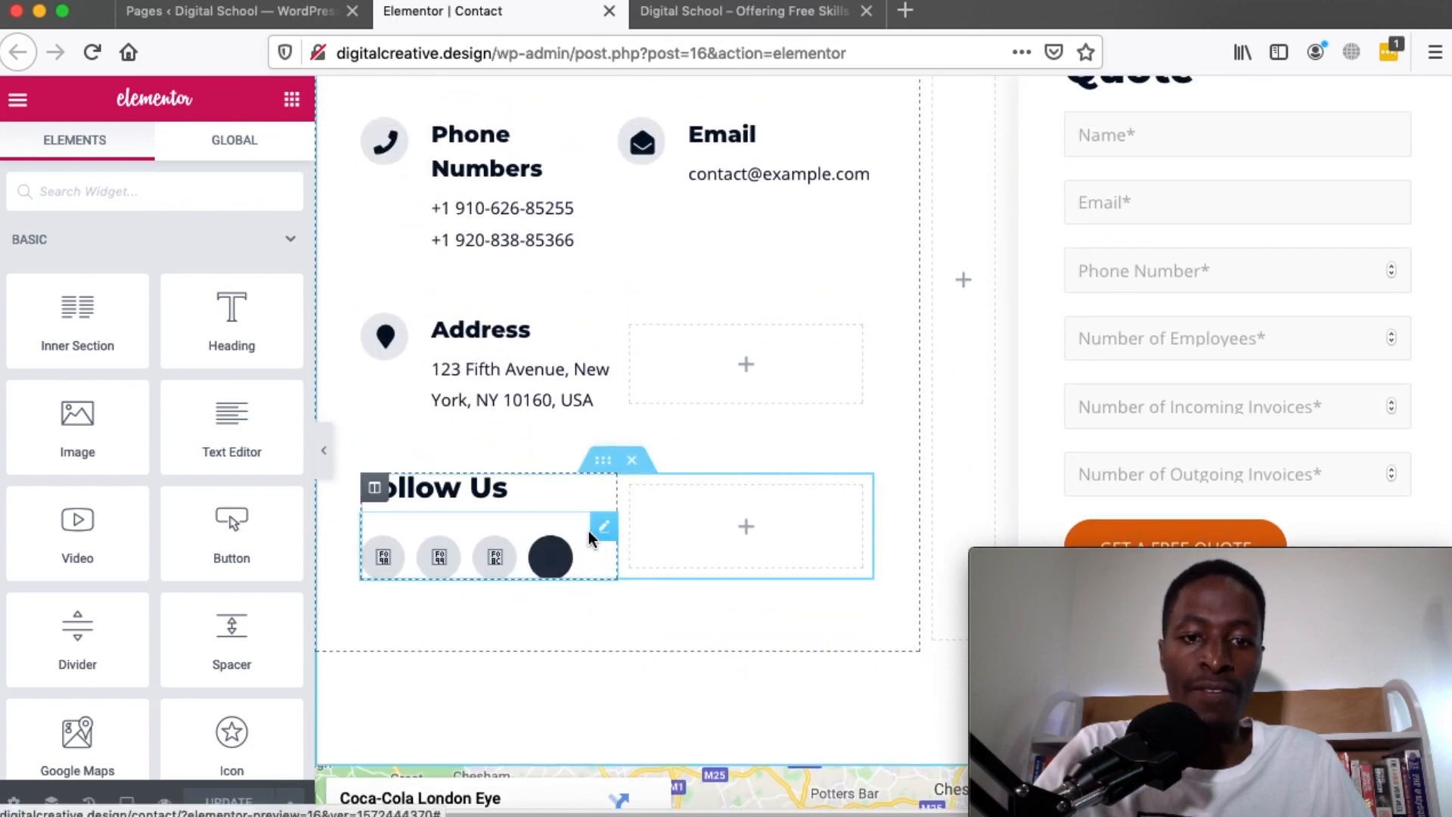
click(599, 534)
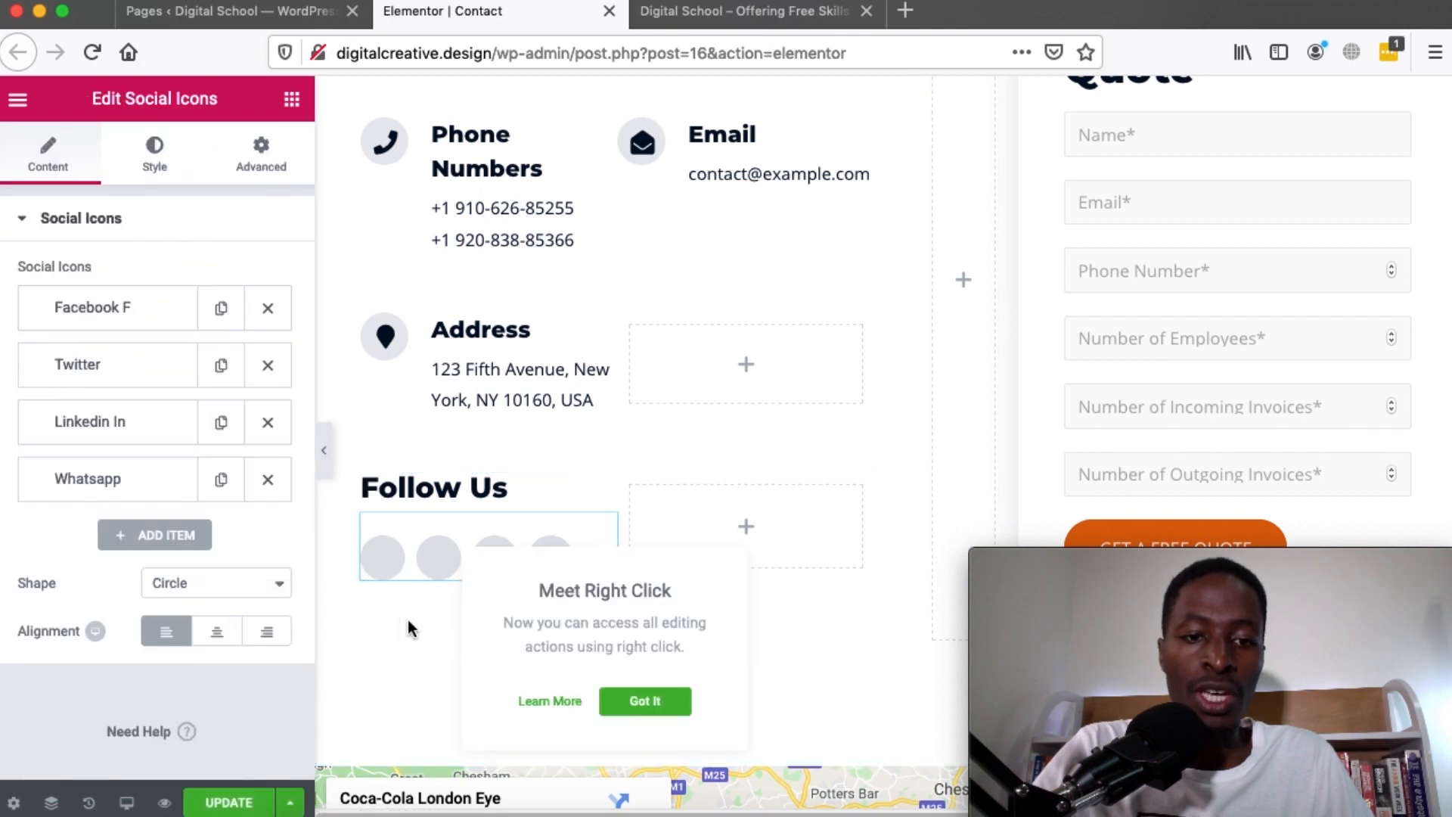
click(88, 324)
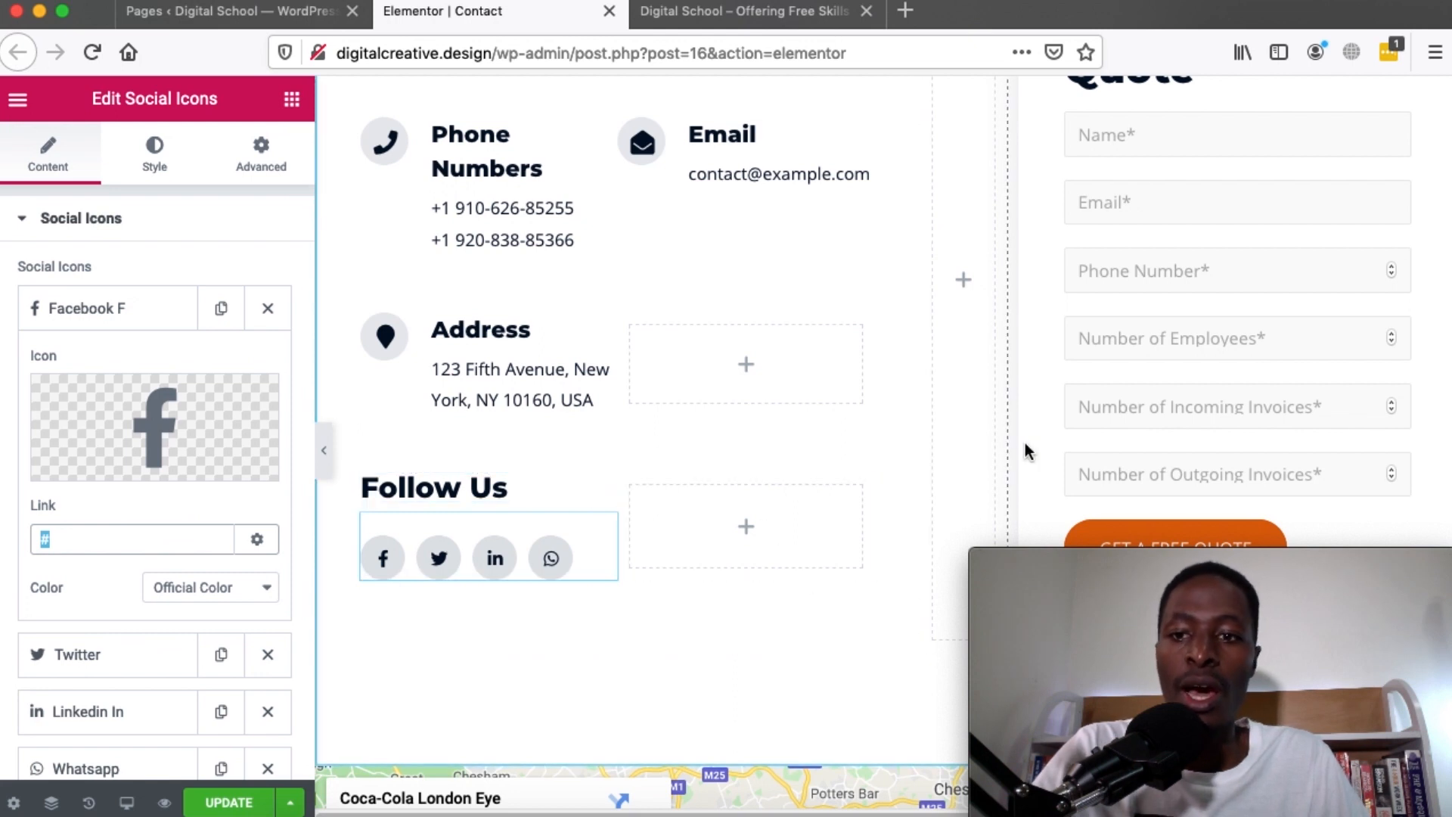
scroll(1023, 442, up, 3)
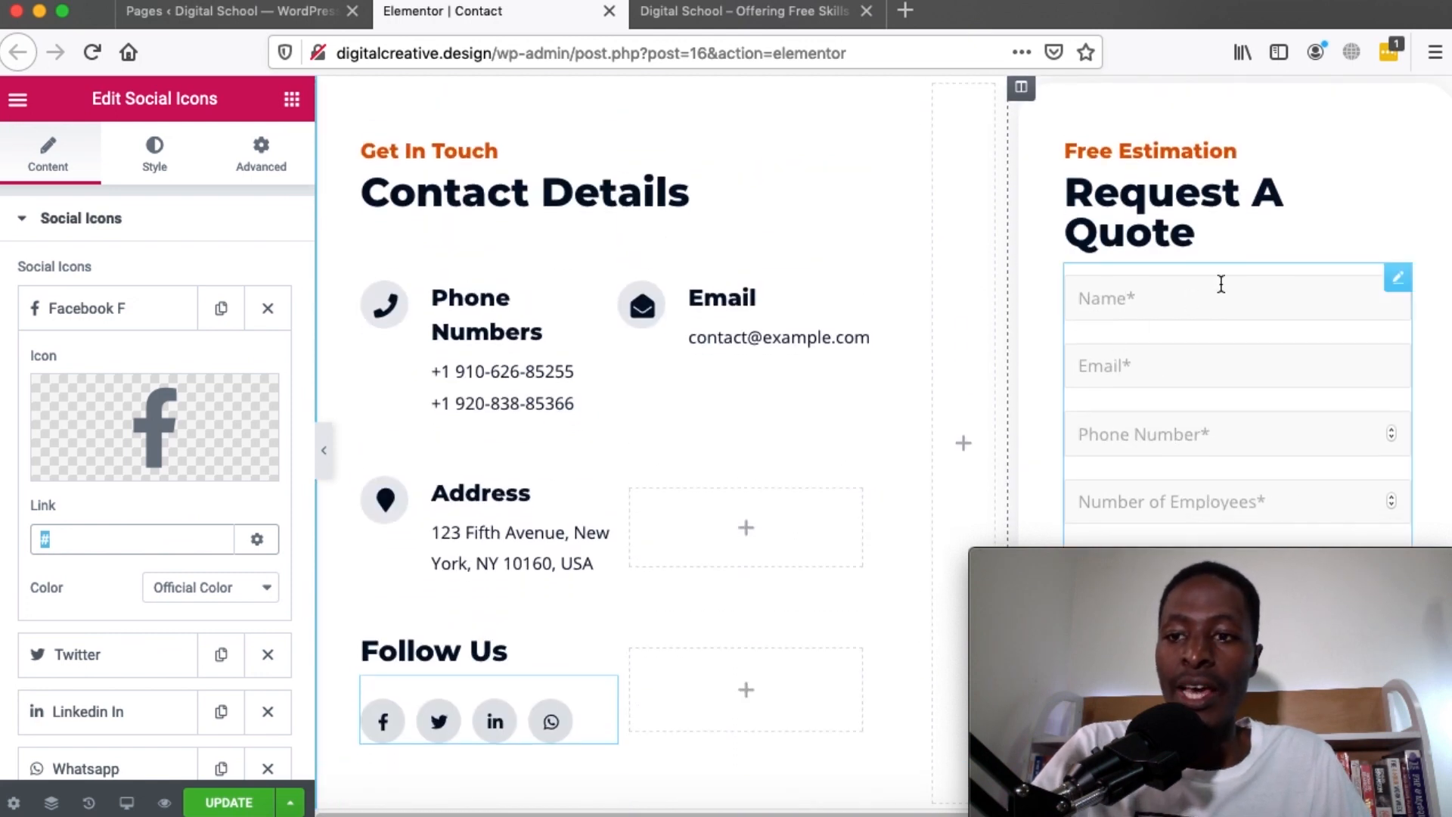
scroll(1218, 283, down, 5)
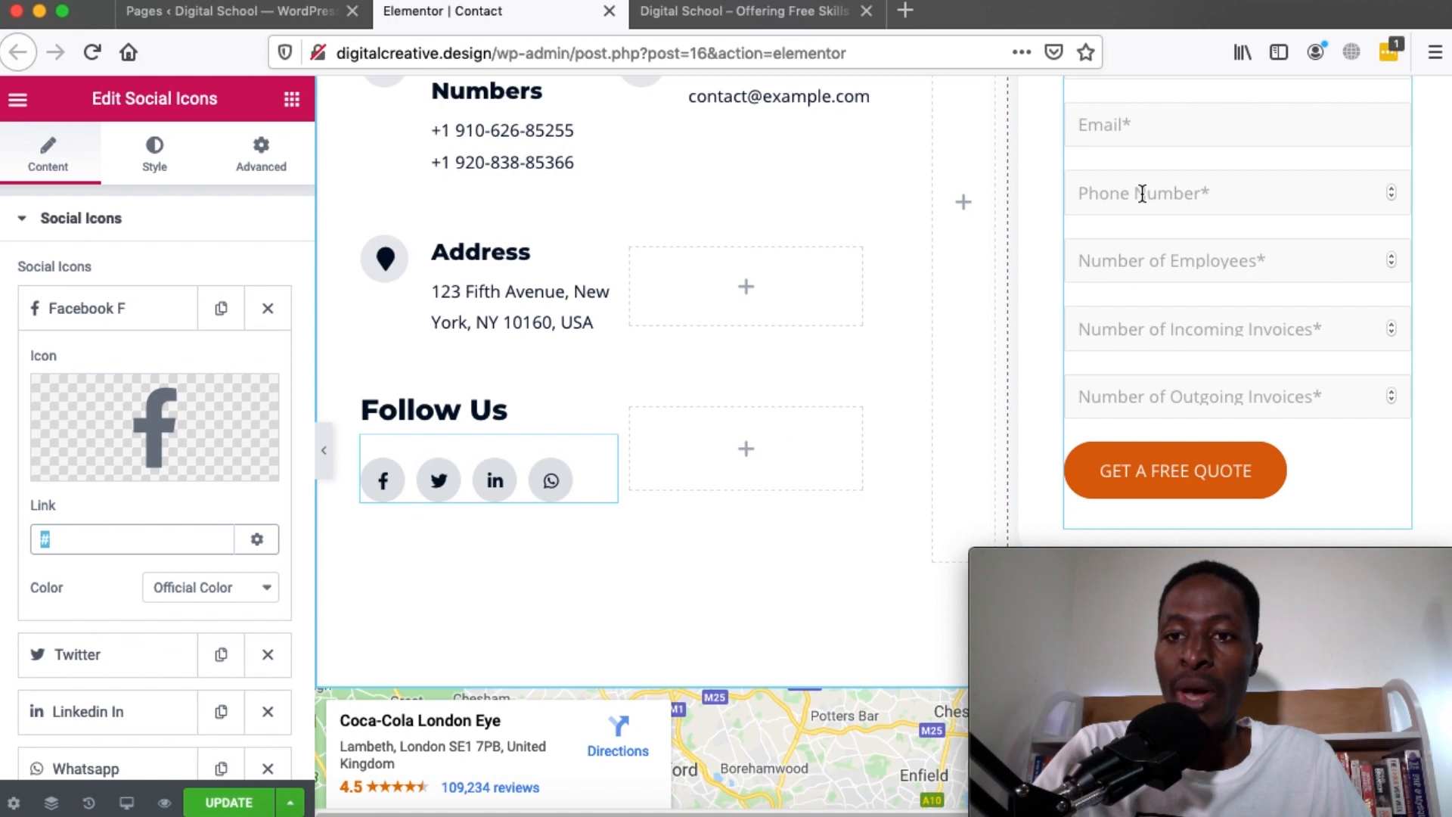
Open the quote form's shortcode settings to find it uses [wpforms id="5"]
click(1142, 194)
click(1141, 260)
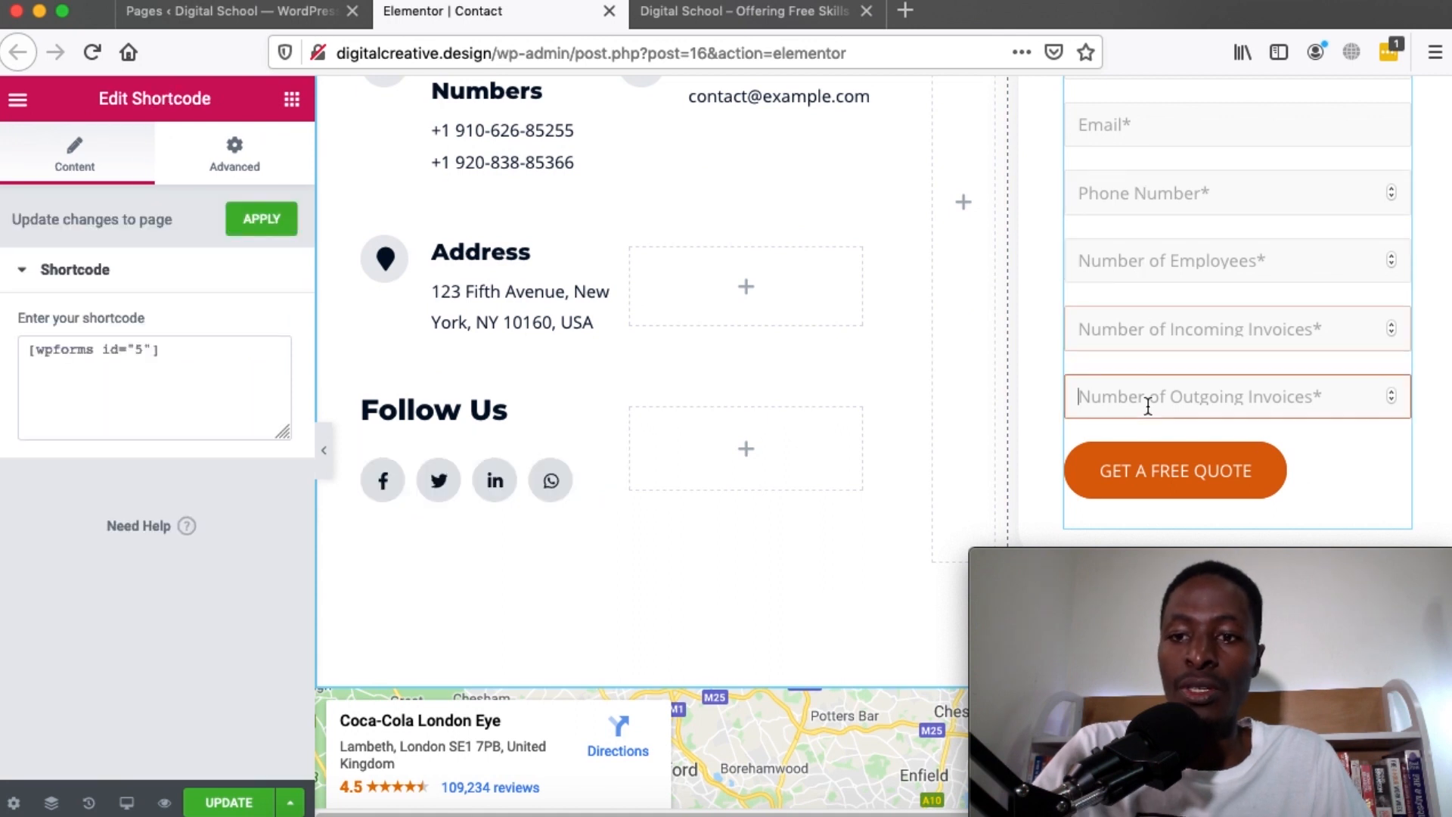
scroll(1147, 405, up, 3)
scroll(1186, 303, down, 14)
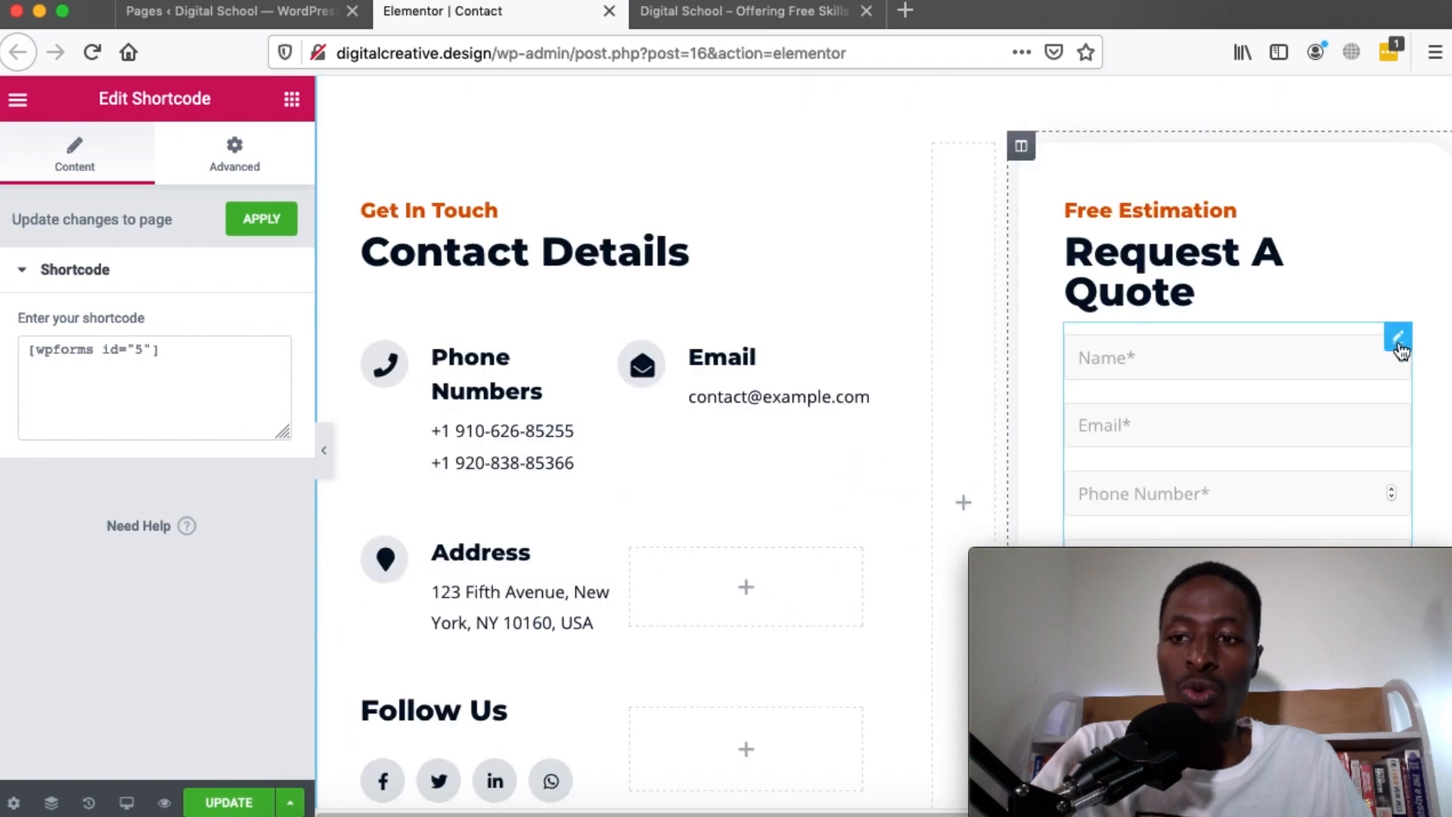
click(1399, 344)
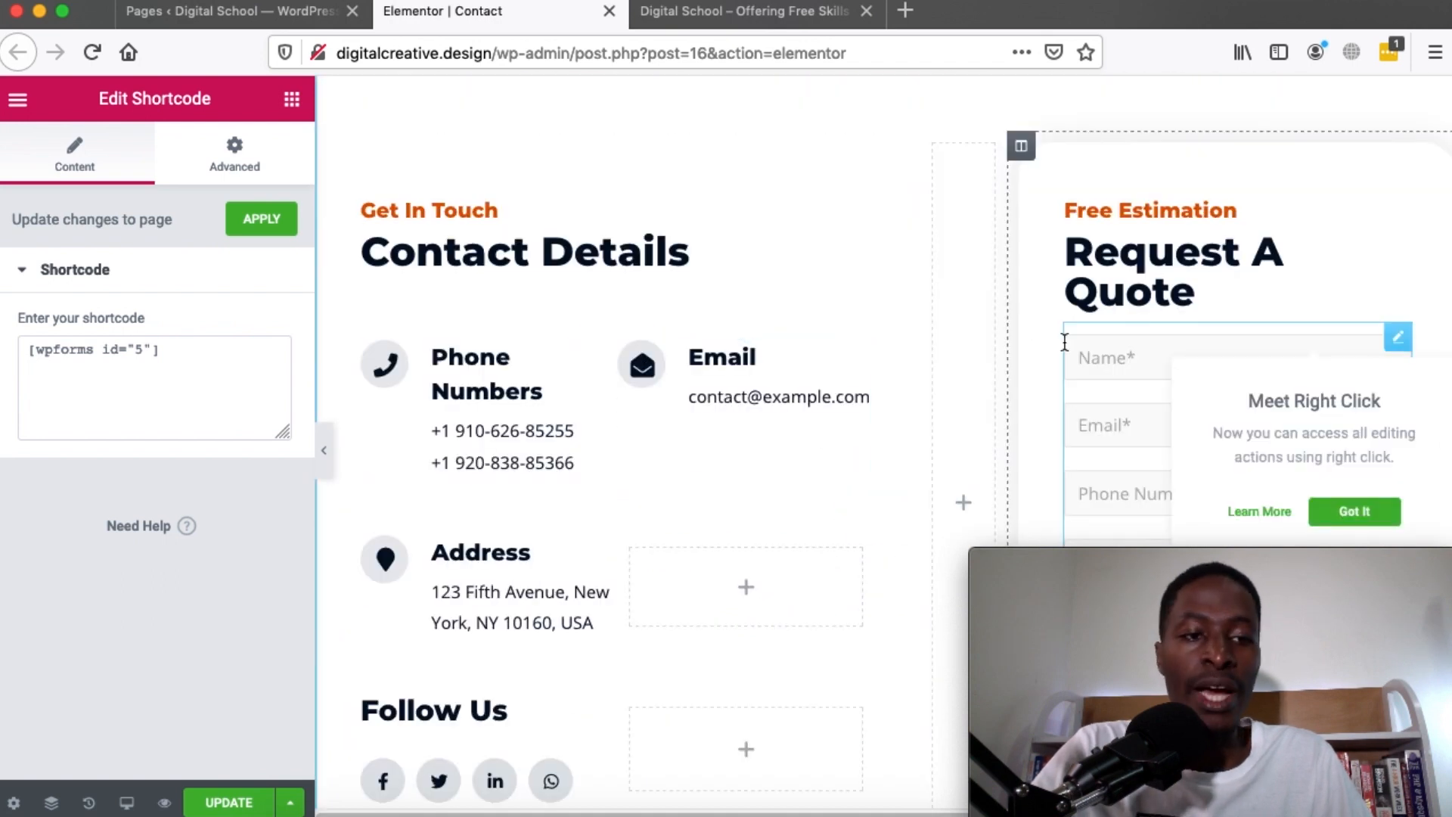
click(191, 11)
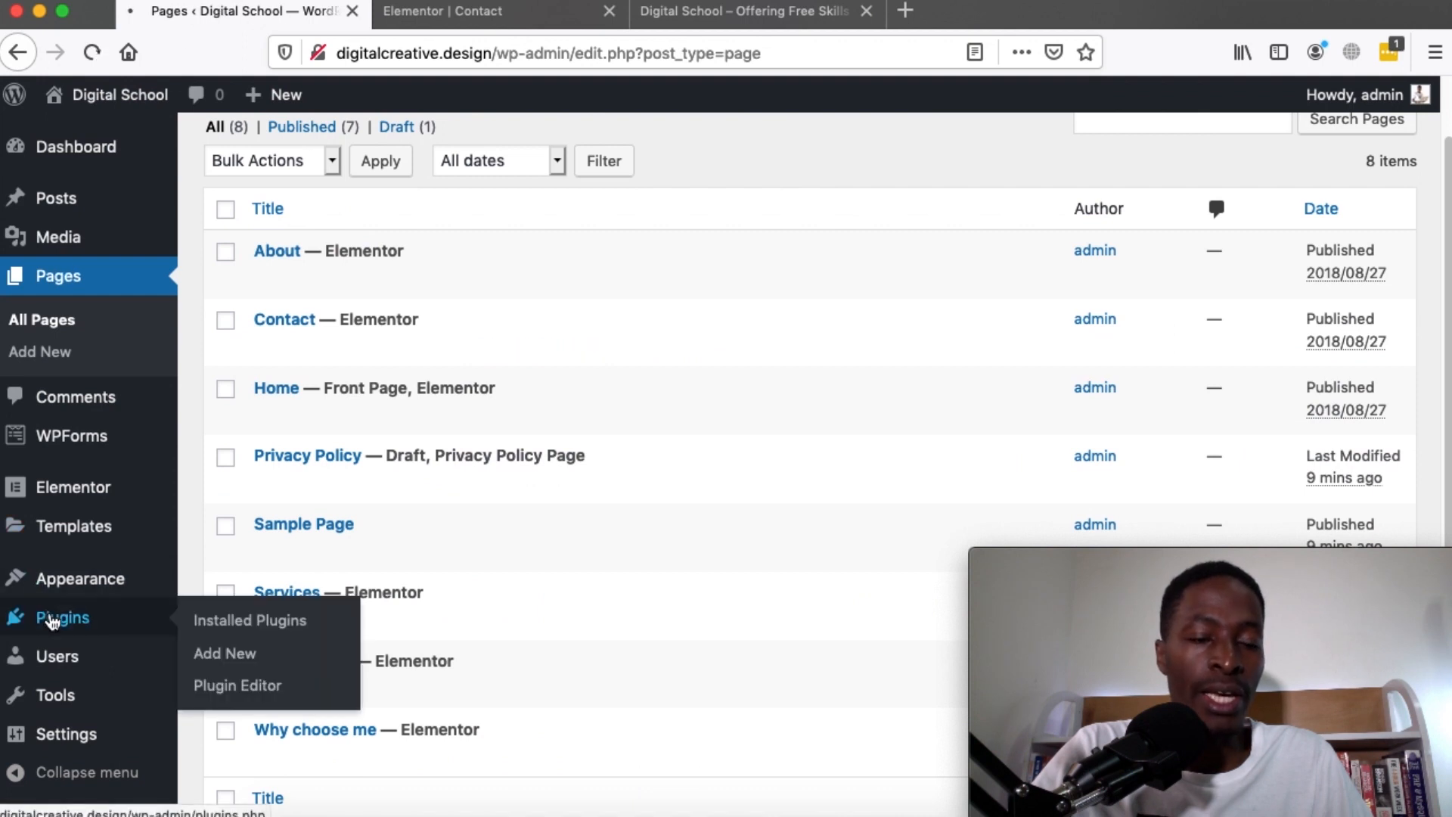
Search Add New plugins for 'wpforms' to confirm it is active, then open WPForms
click(55, 616)
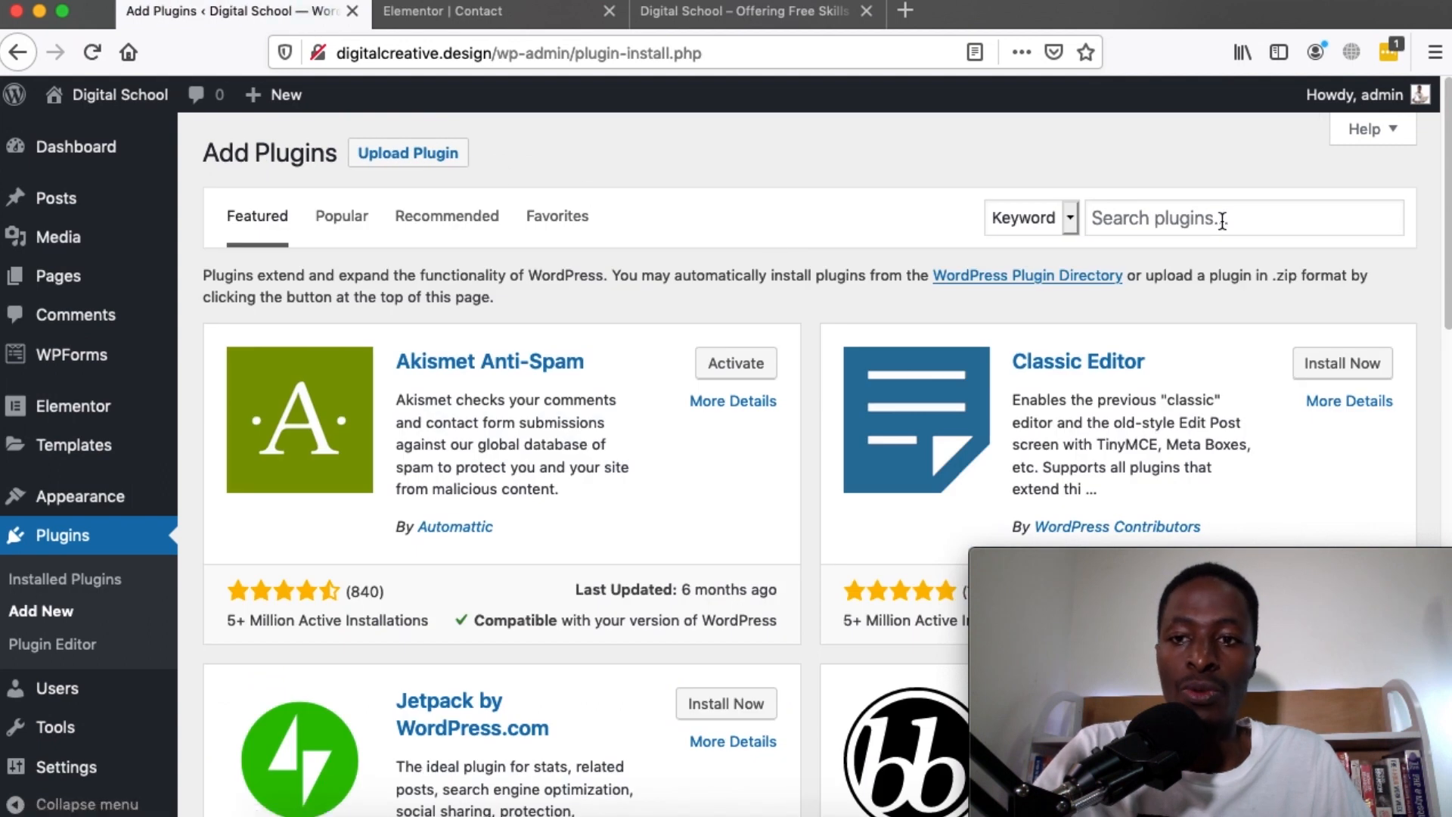
click(1222, 219)
text(q)
key(BackSpace)
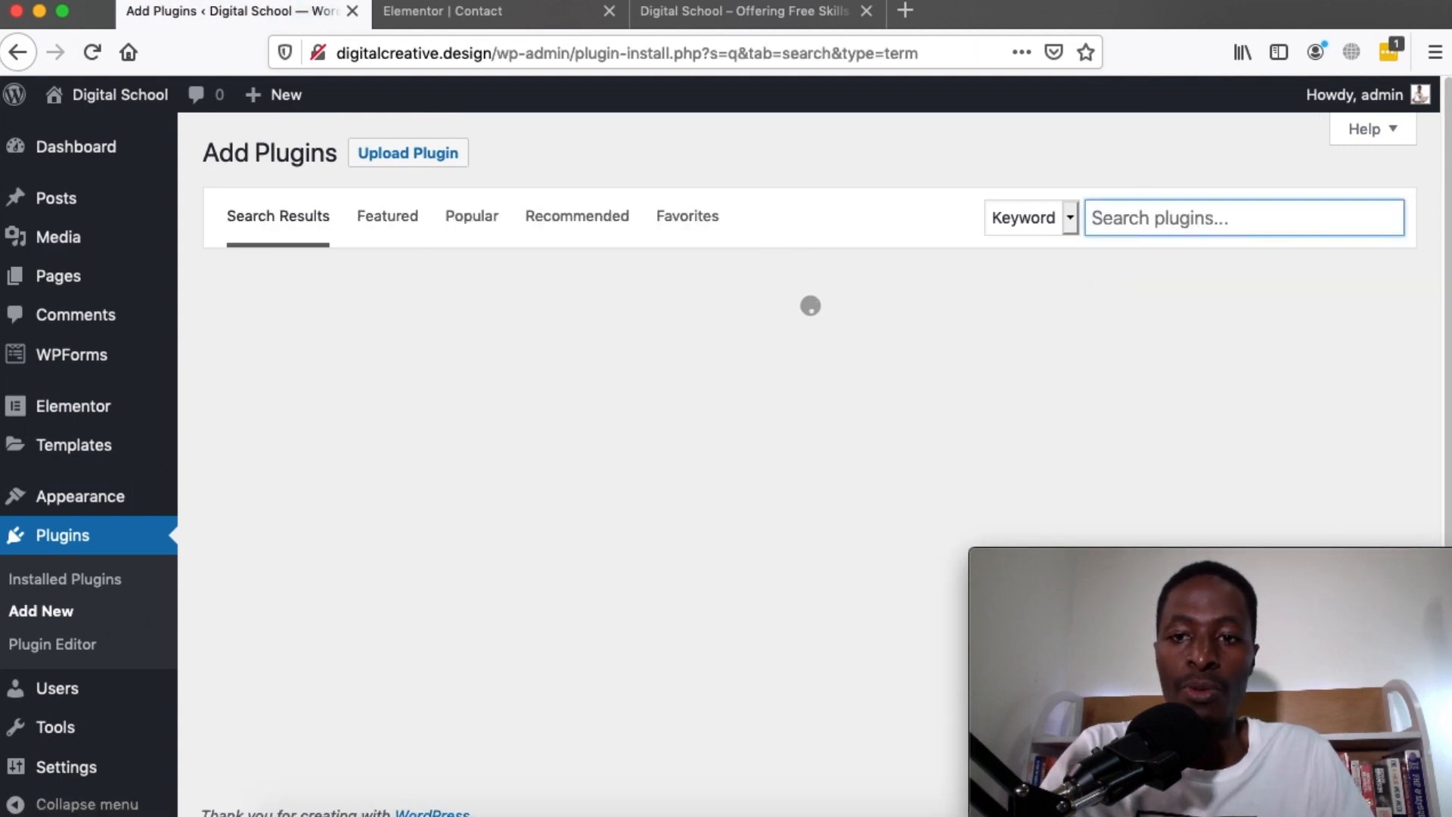
text(wpforms)
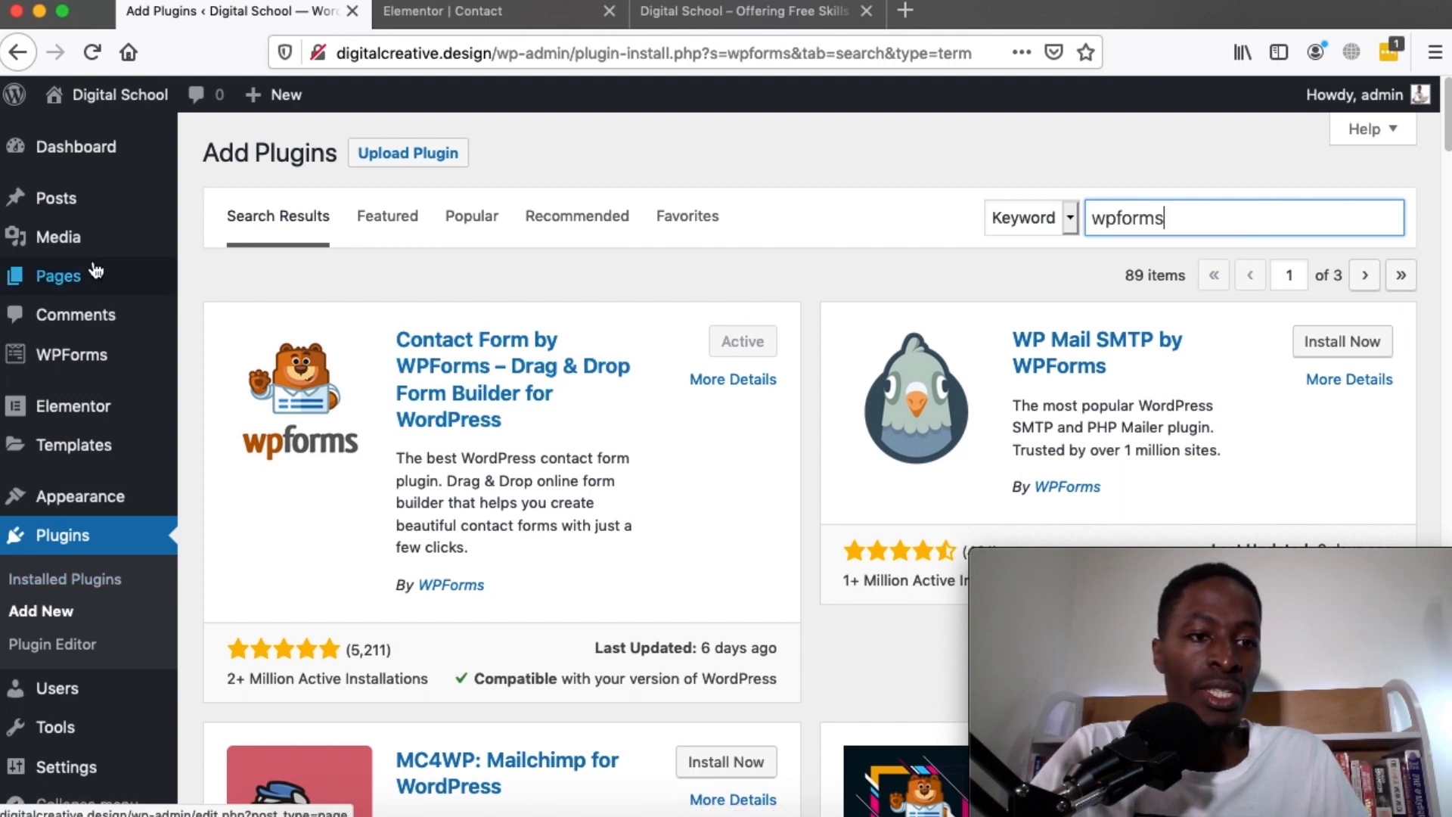
click(68, 362)
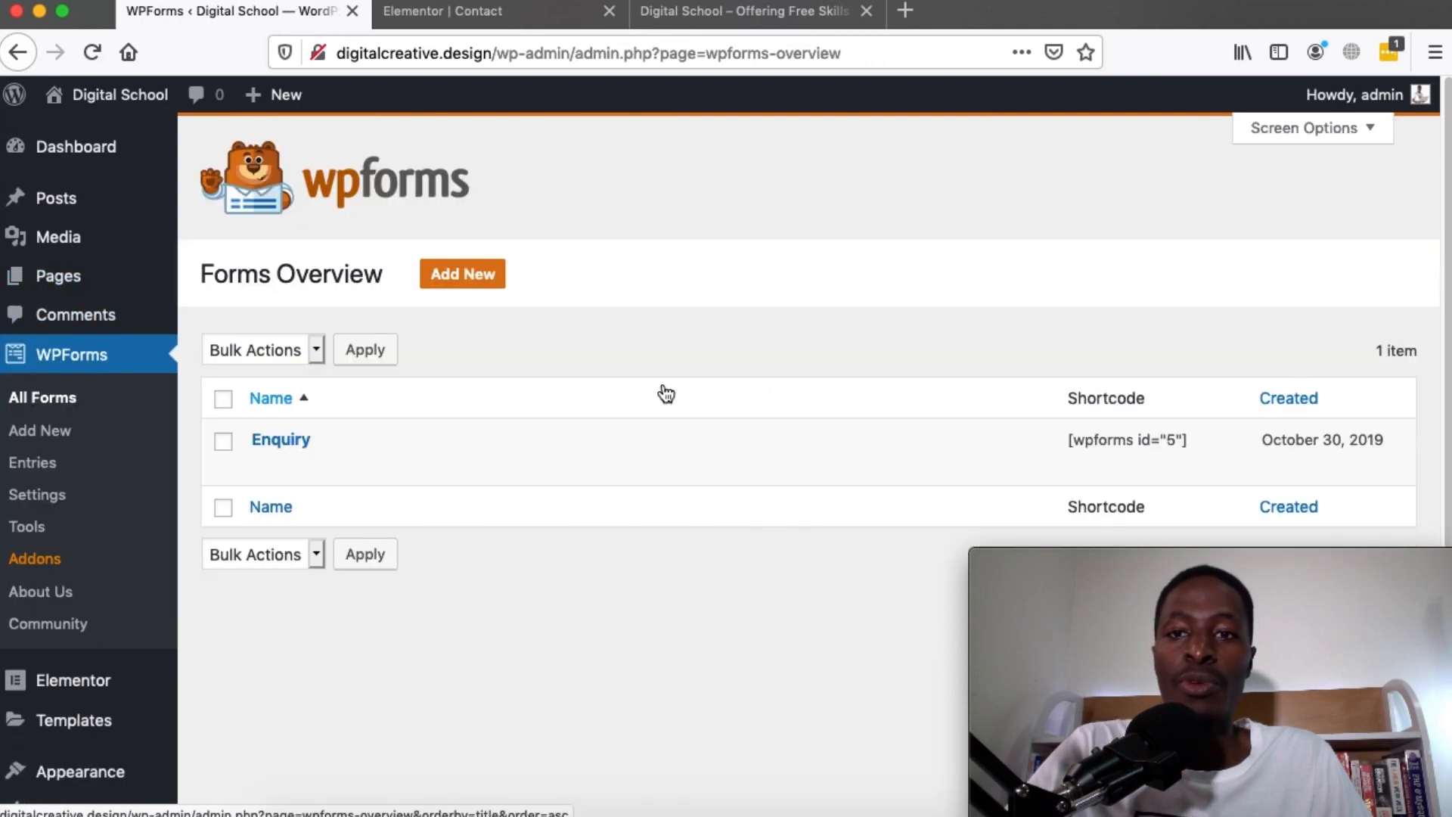
Start a new WPForms form from the Simple Contact Form template
scroll(666, 393, down, 3)
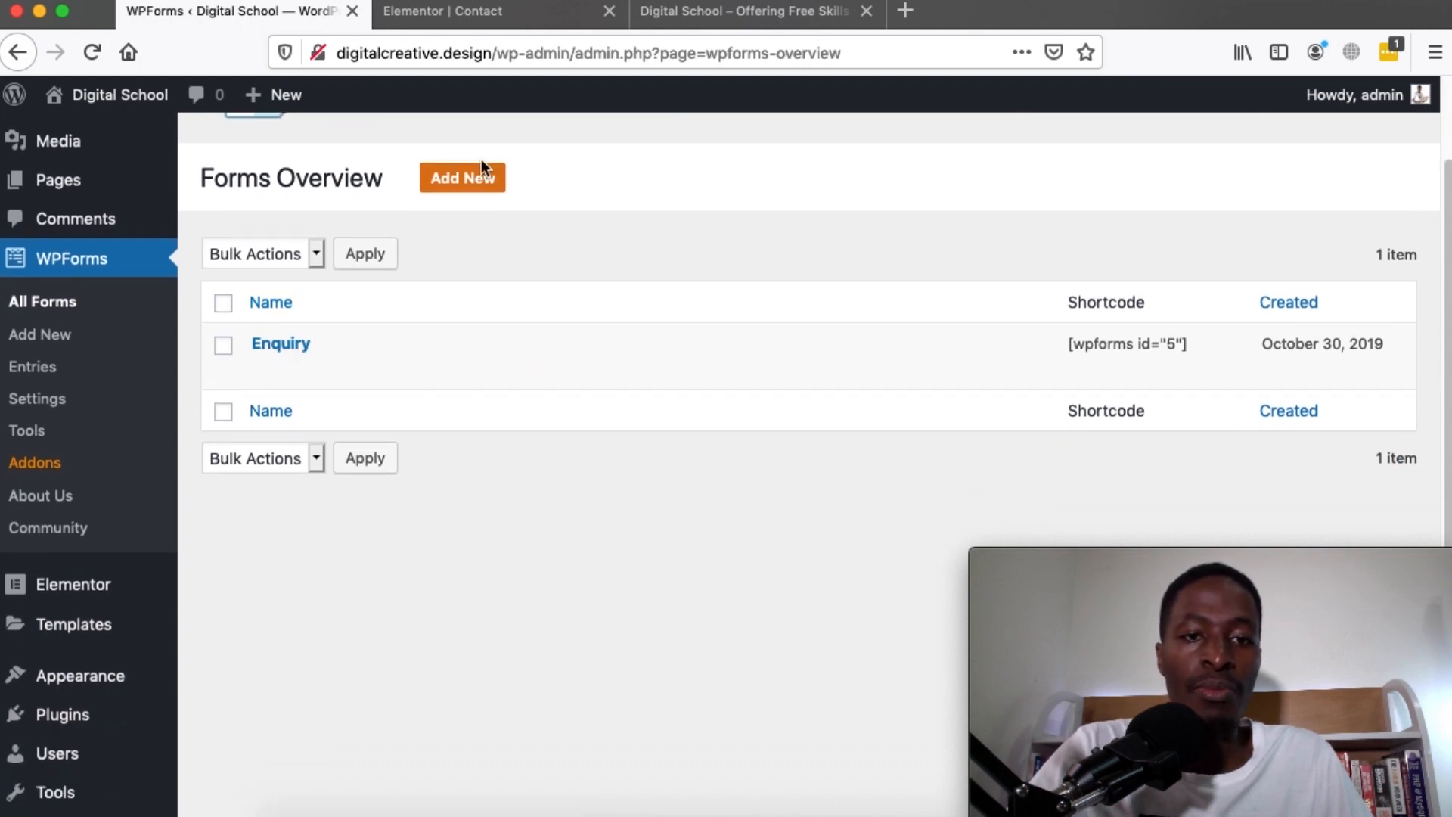
click(470, 180)
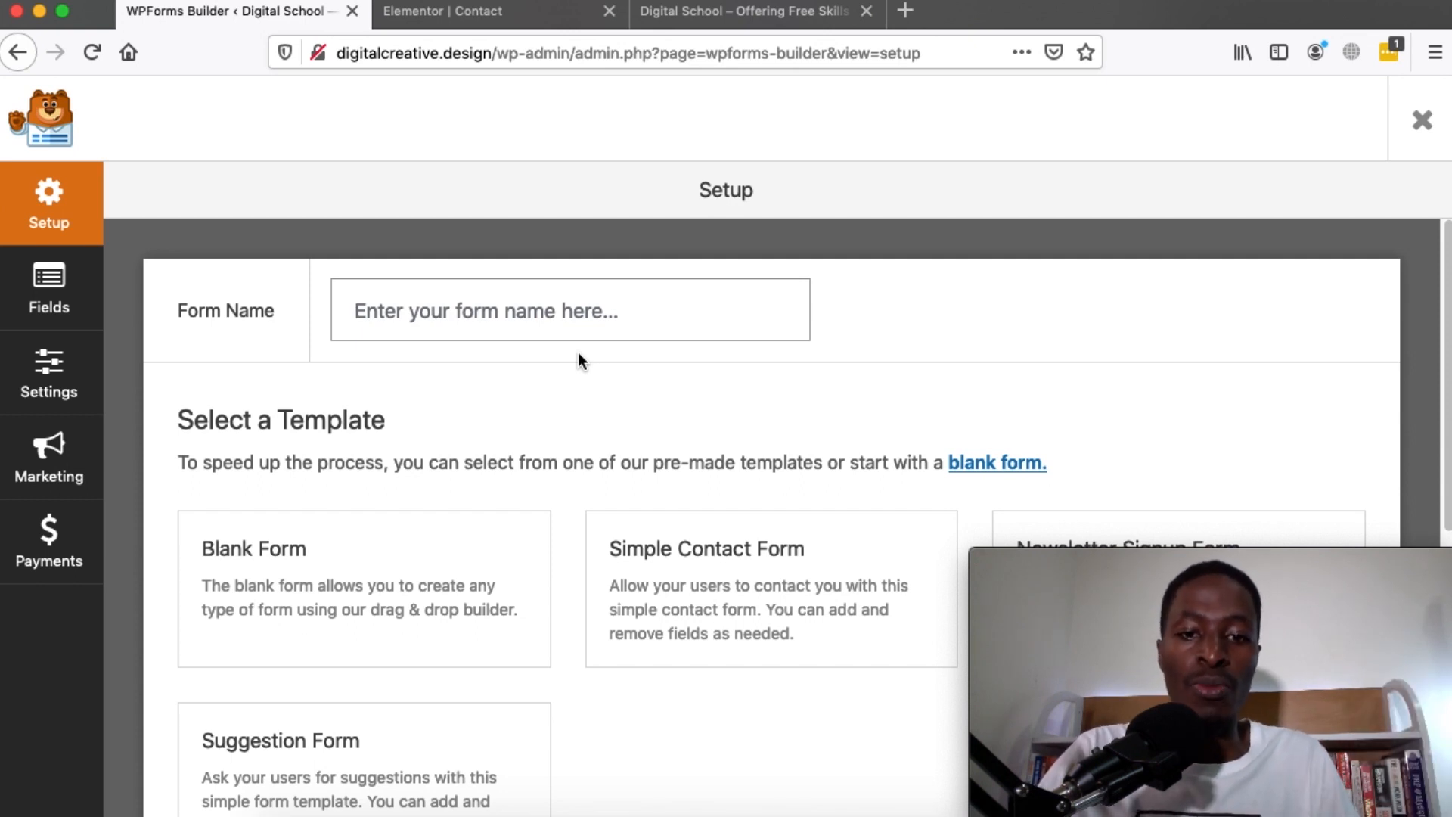
scroll(302, 461, down, 1)
scroll(732, 515, down, 5)
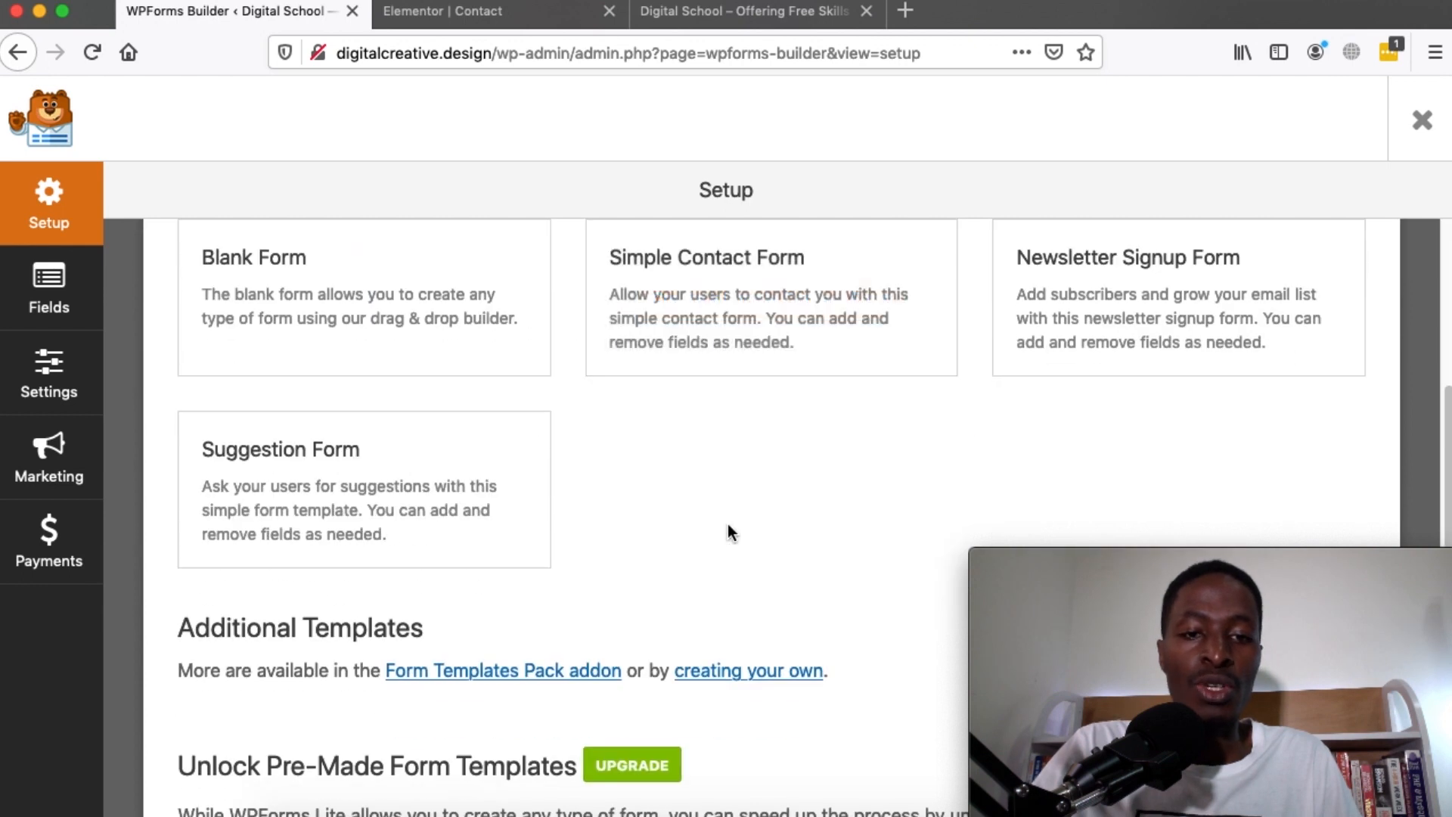
click(774, 311)
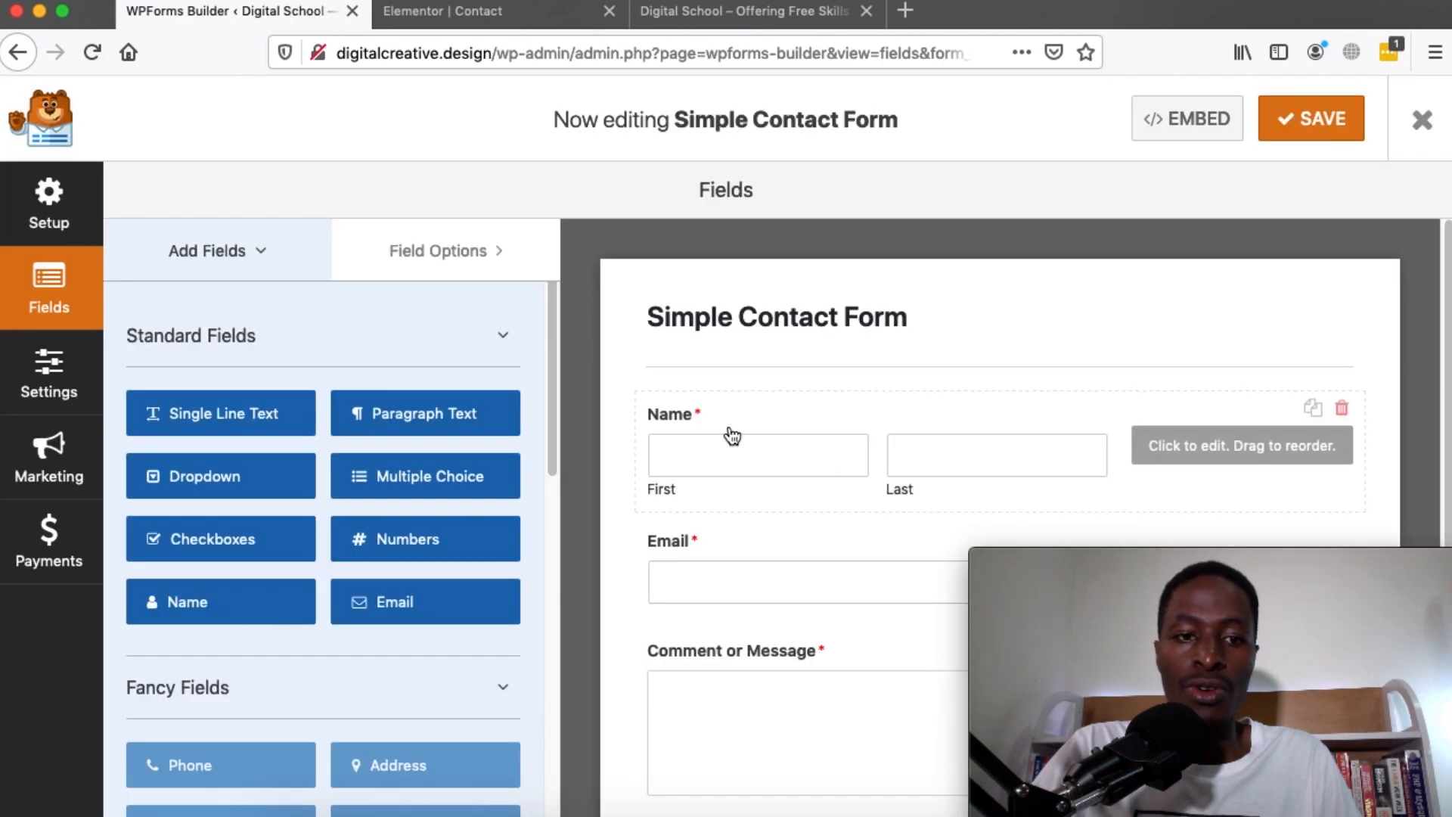
Copy the new form's embed shortcode and save the form (id 209)
scroll(731, 431, down, 2)
scroll(730, 436, up, 2)
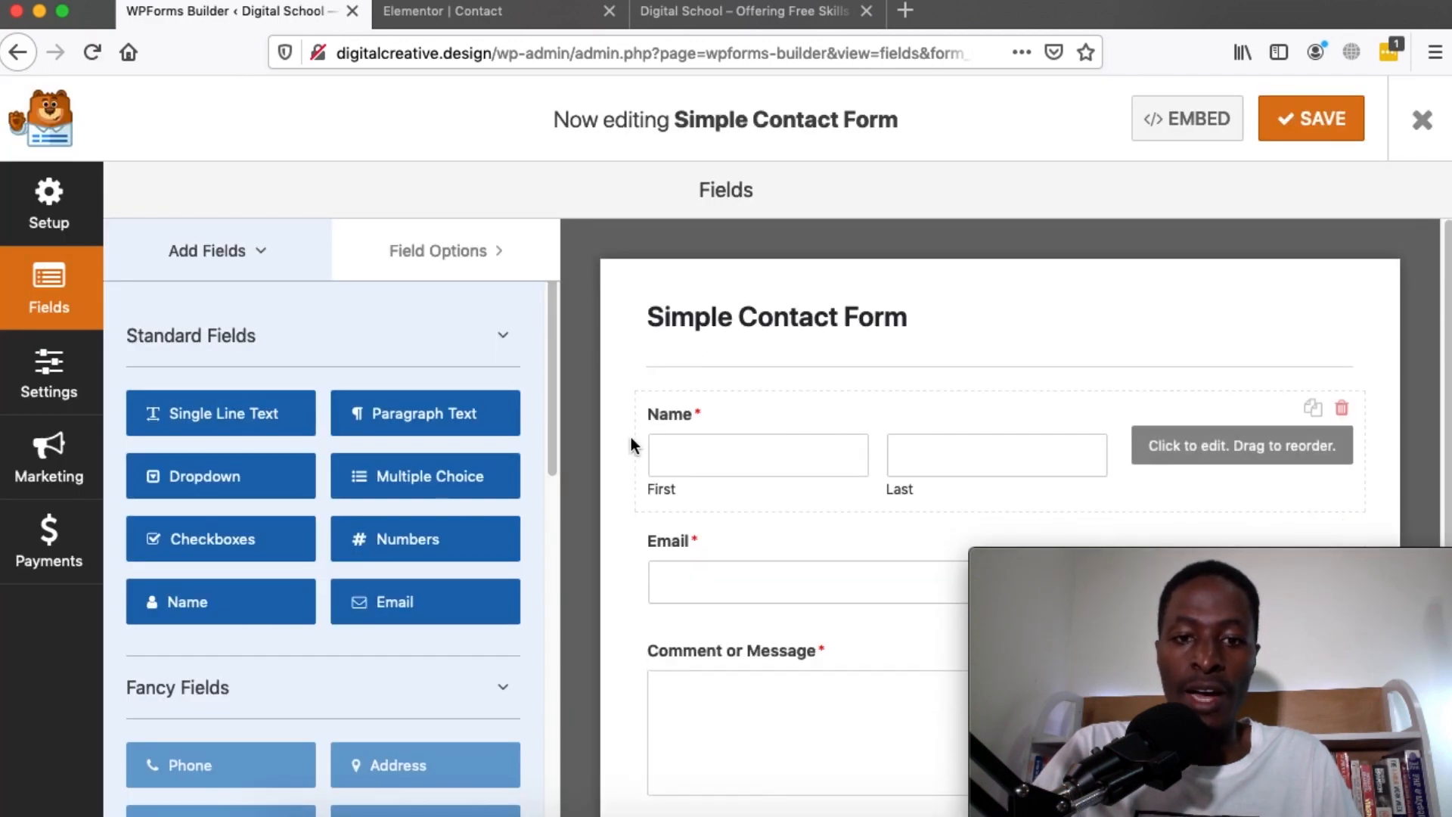
scroll(958, 439, down, 2)
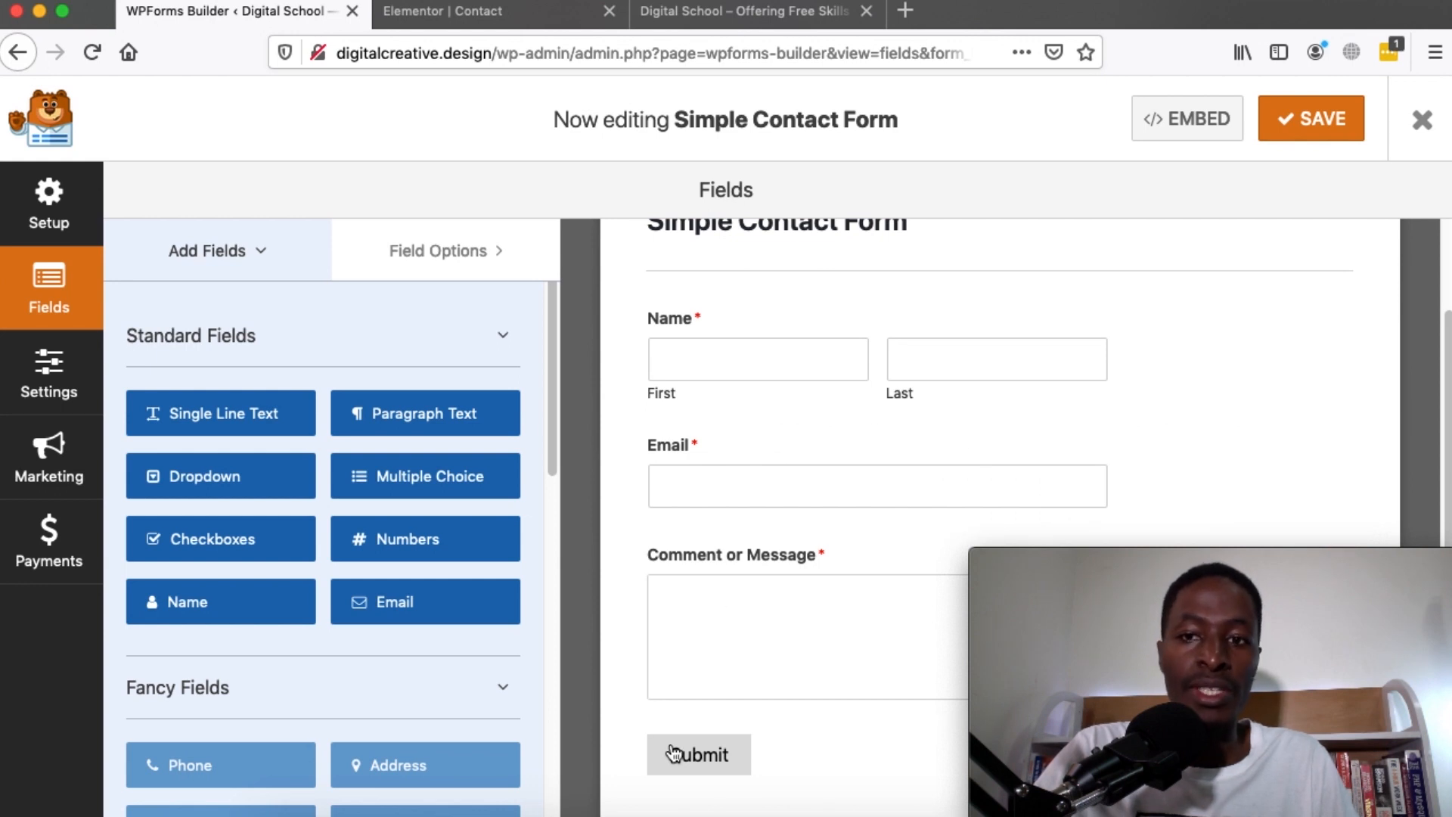
scroll(673, 752, up, 2)
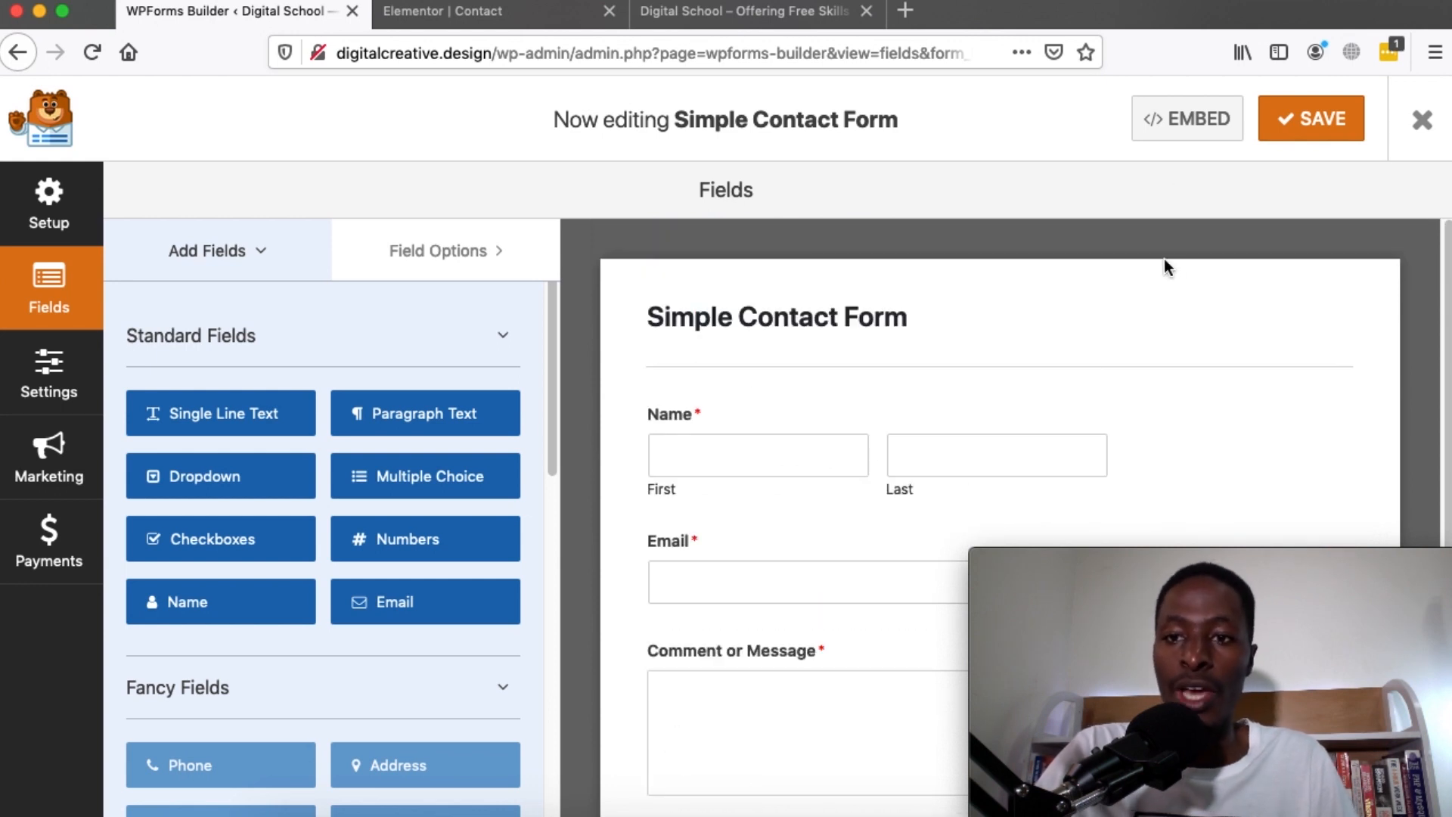
click(1187, 119)
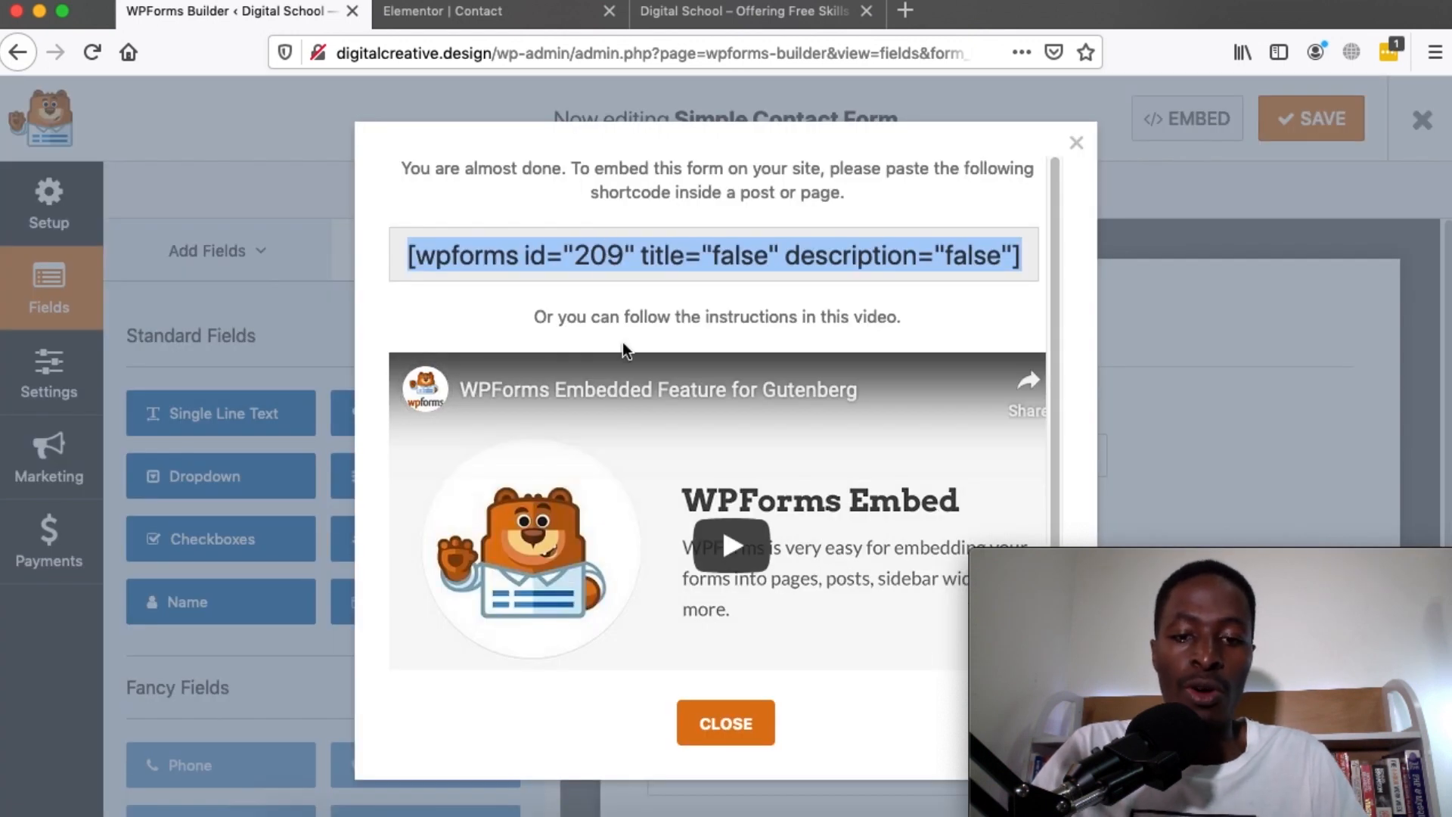
click(725, 722)
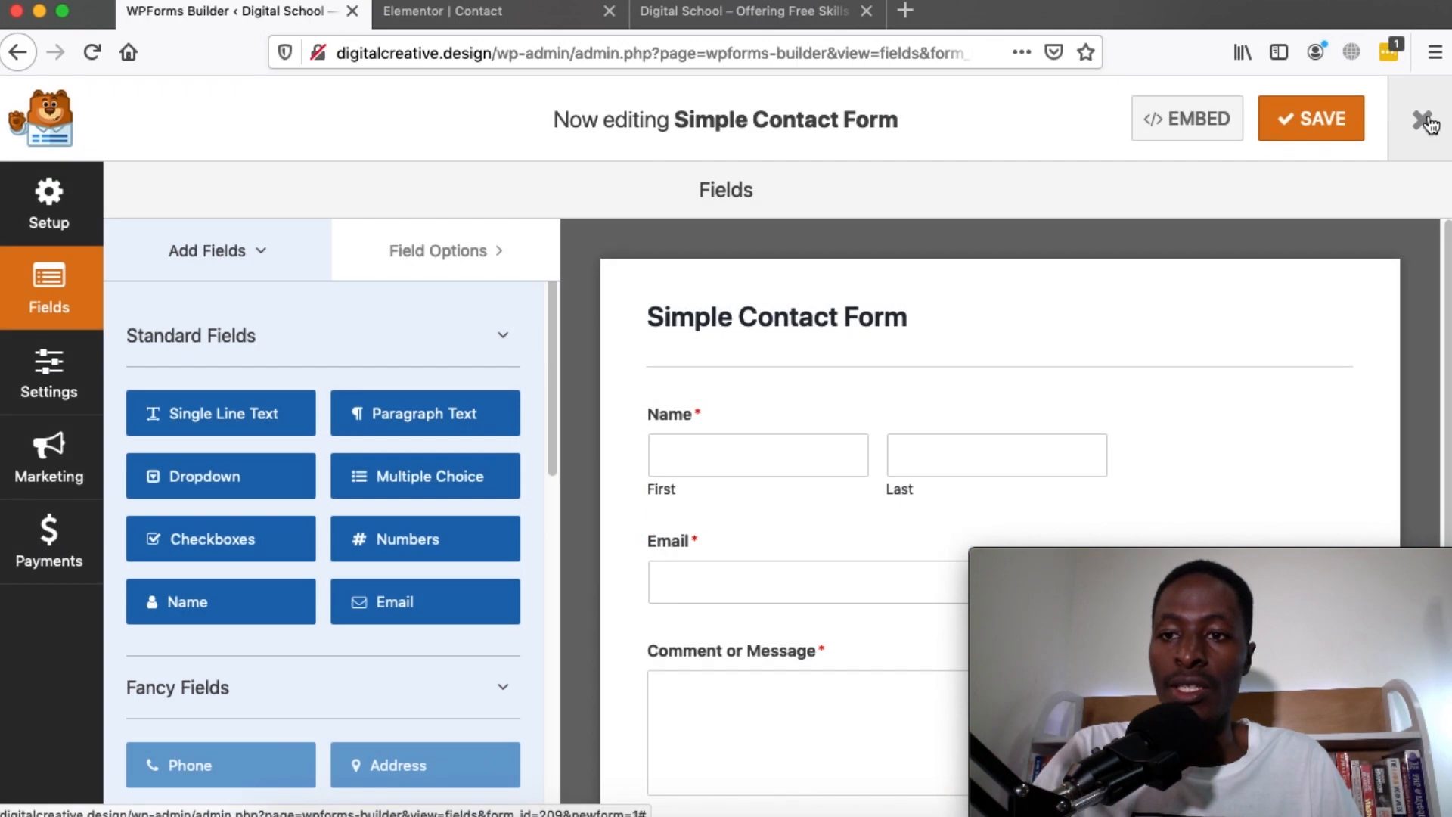
click(1423, 121)
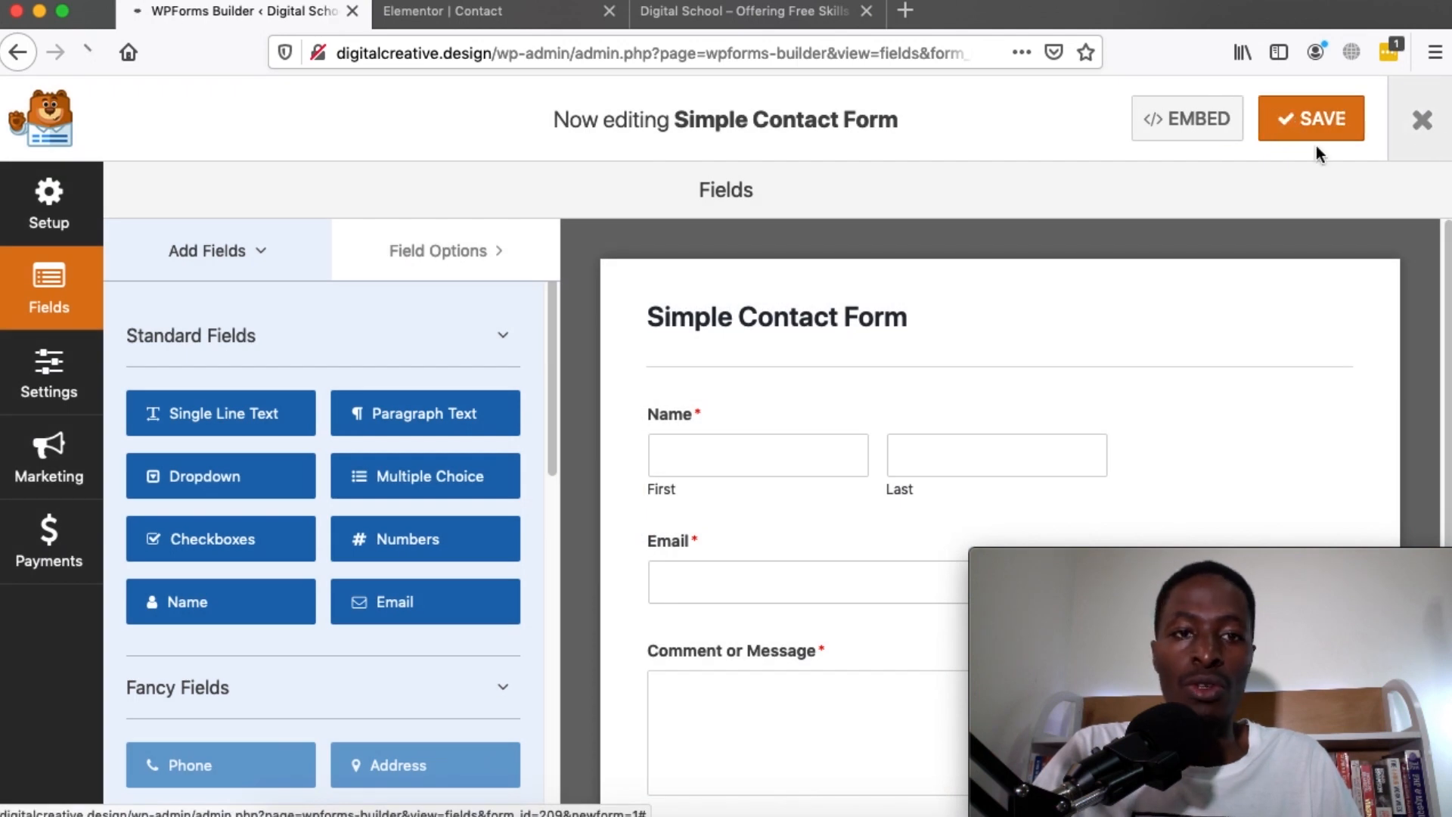
click(513, 10)
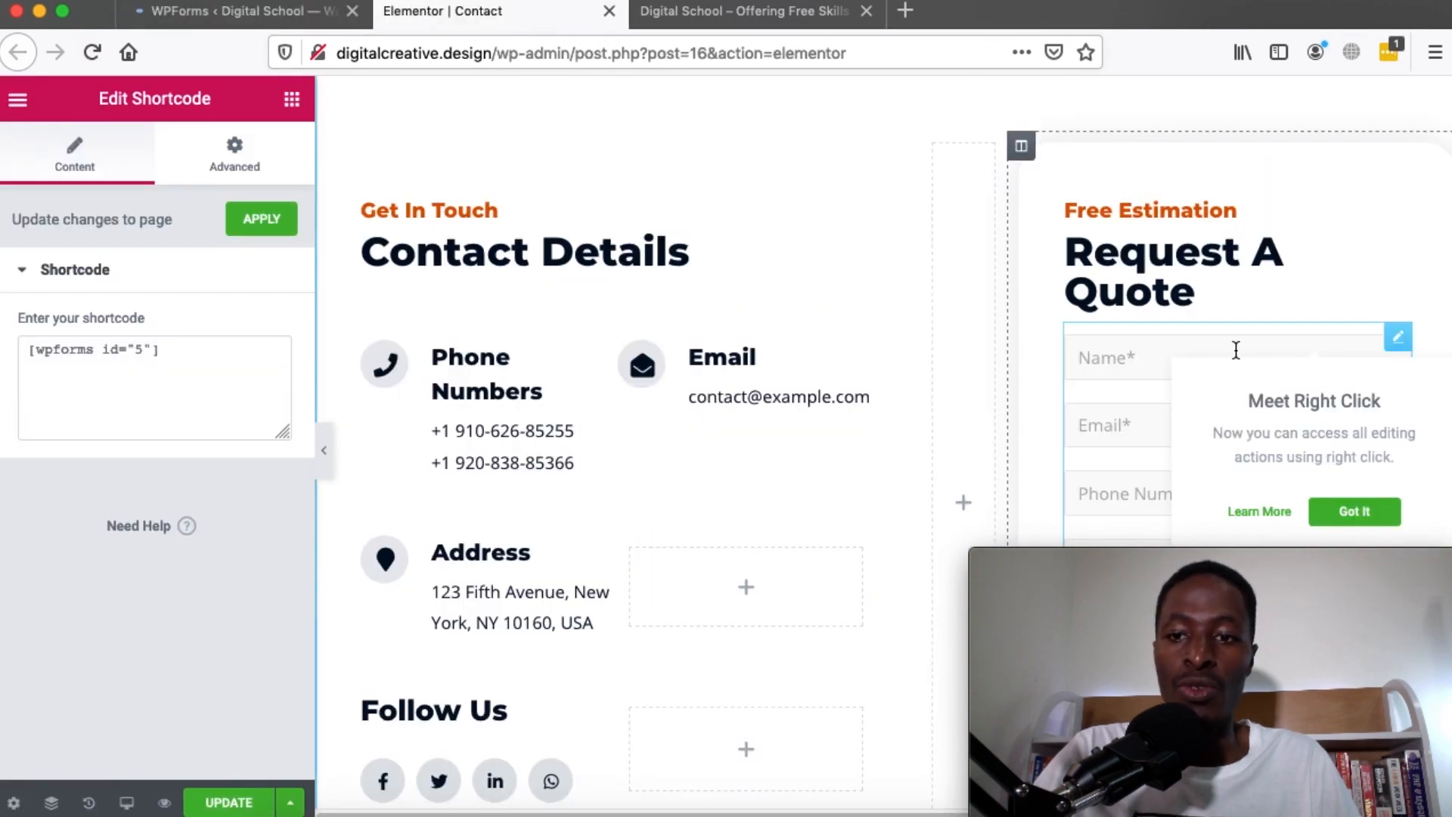
Replace the old form shortcode with [wpforms id="209" title="false" description="false"] and preview the page
triple_click(74, 347)
text([wpforms id="209" title="false" description="false"])
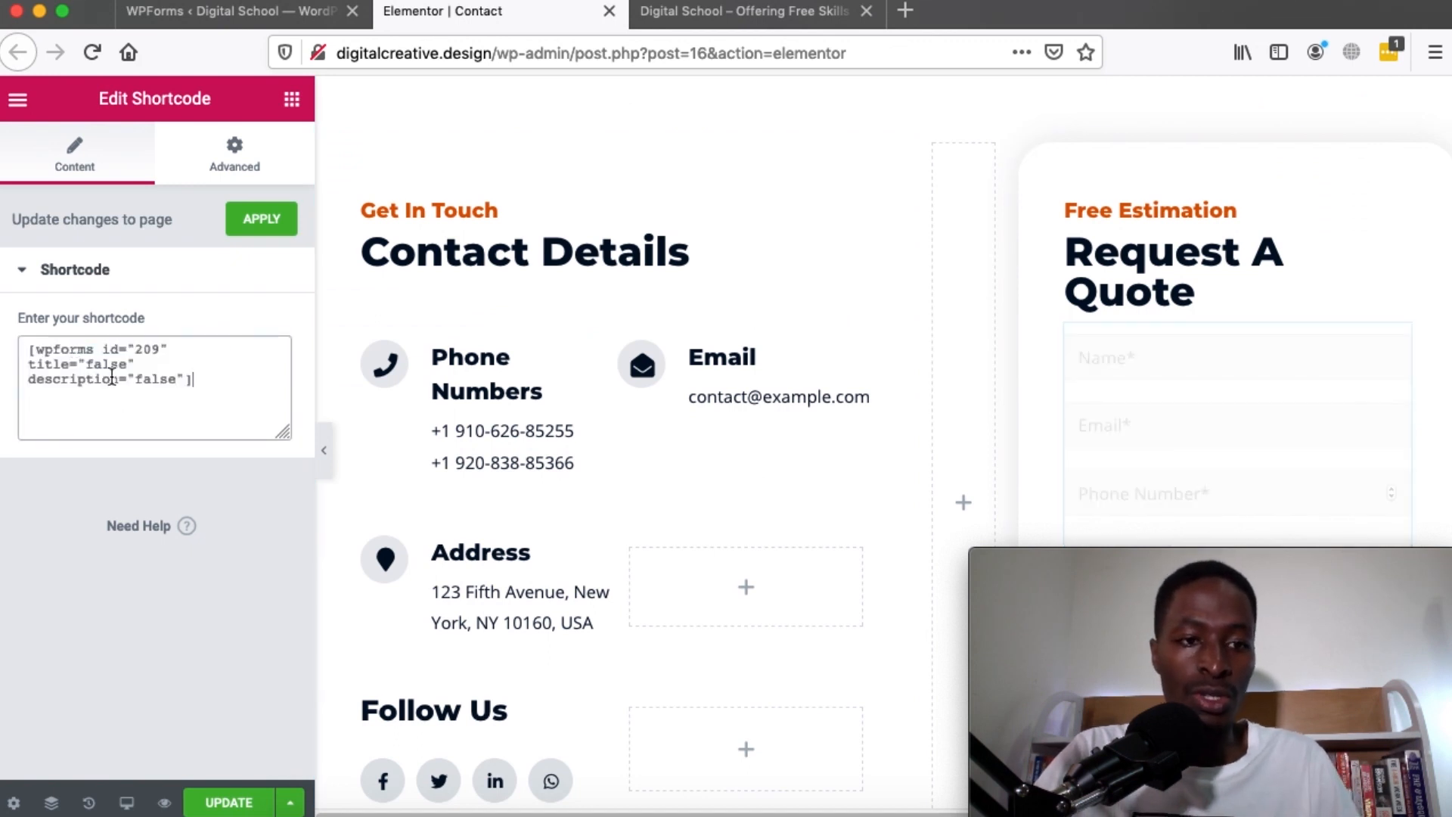
click(324, 449)
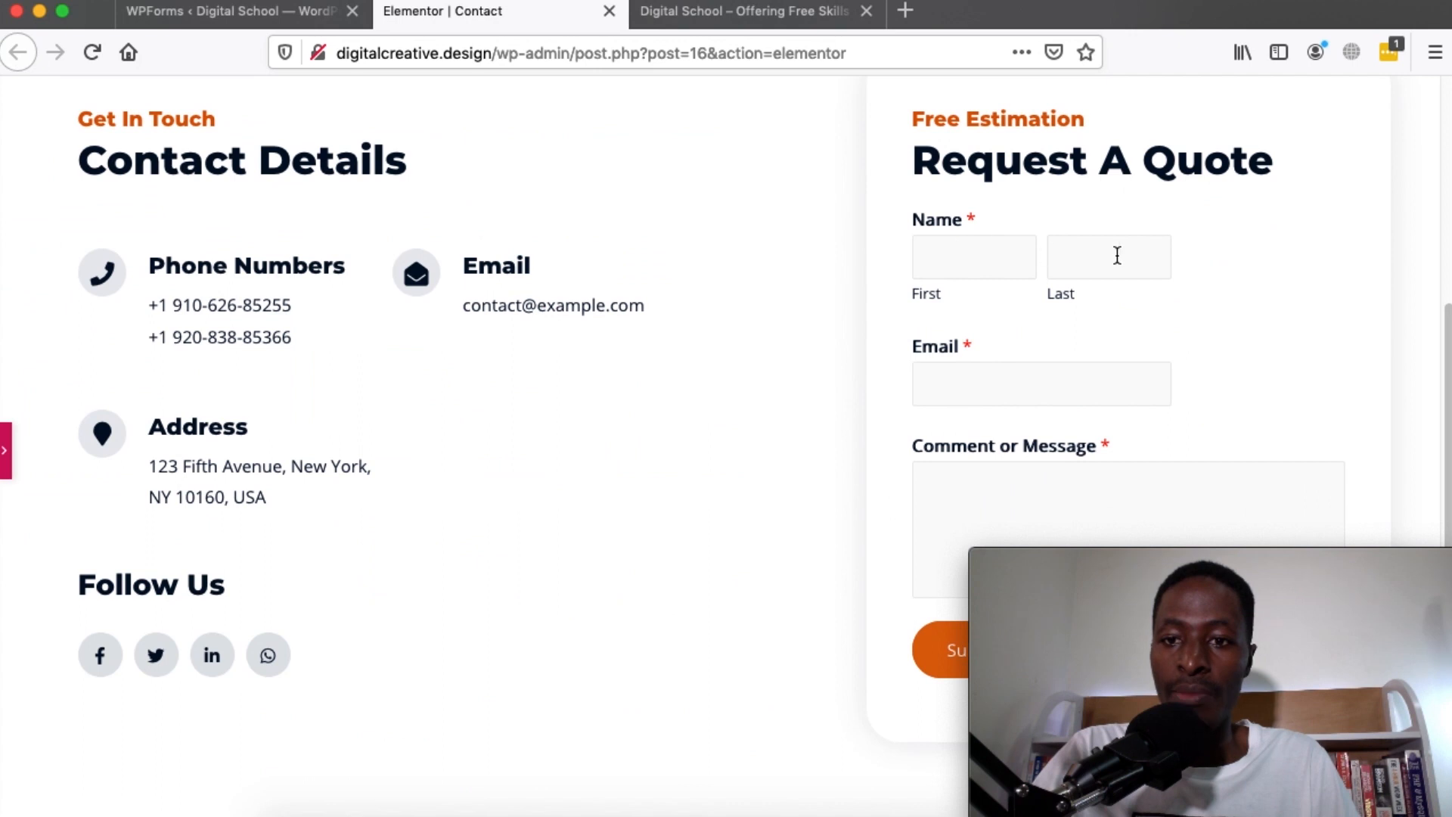
Check the new form's Name, Email and Message fields in the preview, then restore the editing panel
scroll(985, 373, down, 3)
scroll(985, 373, up, 4)
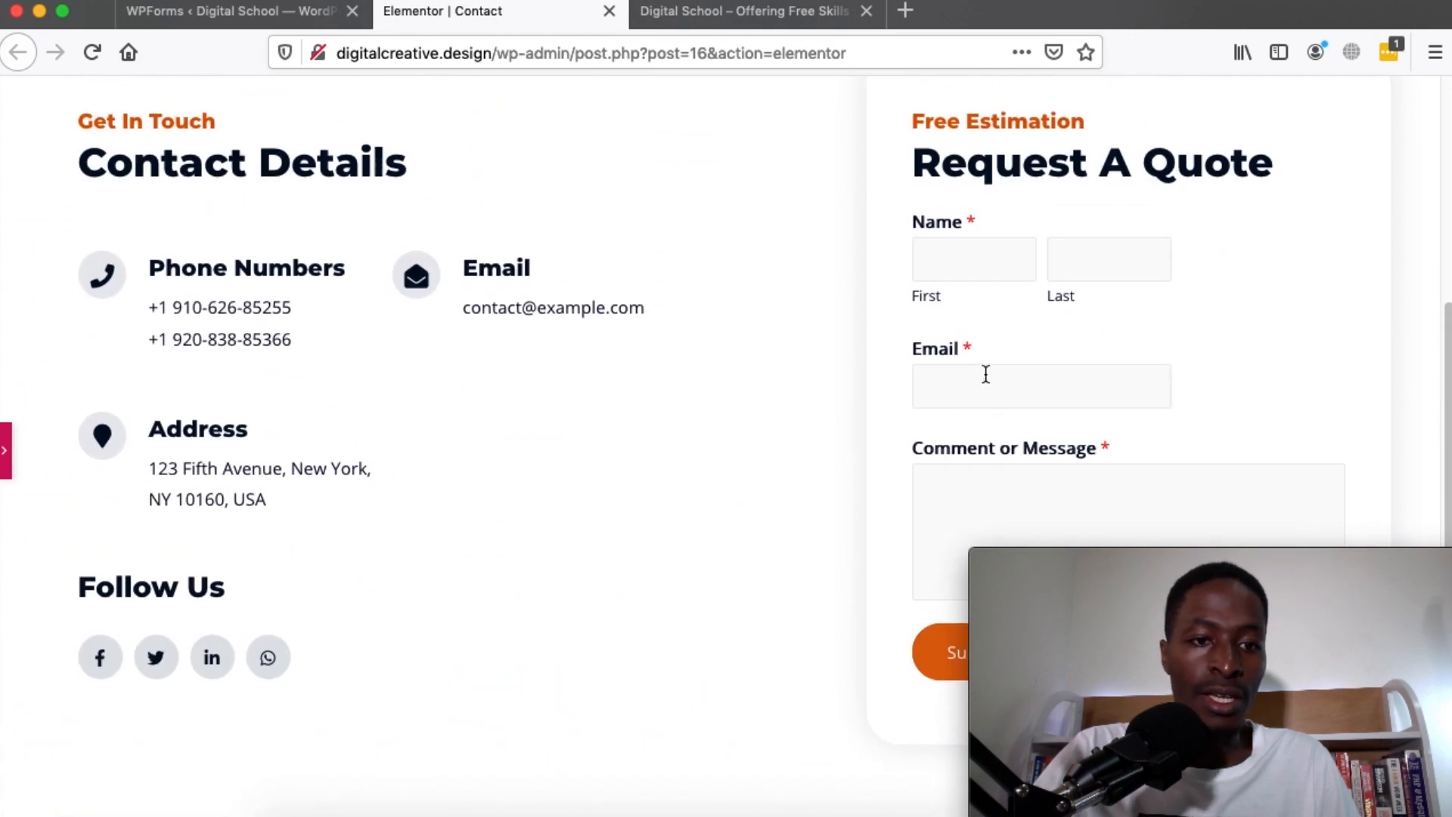
scroll(984, 373, down, 2)
scroll(976, 369, up, 1)
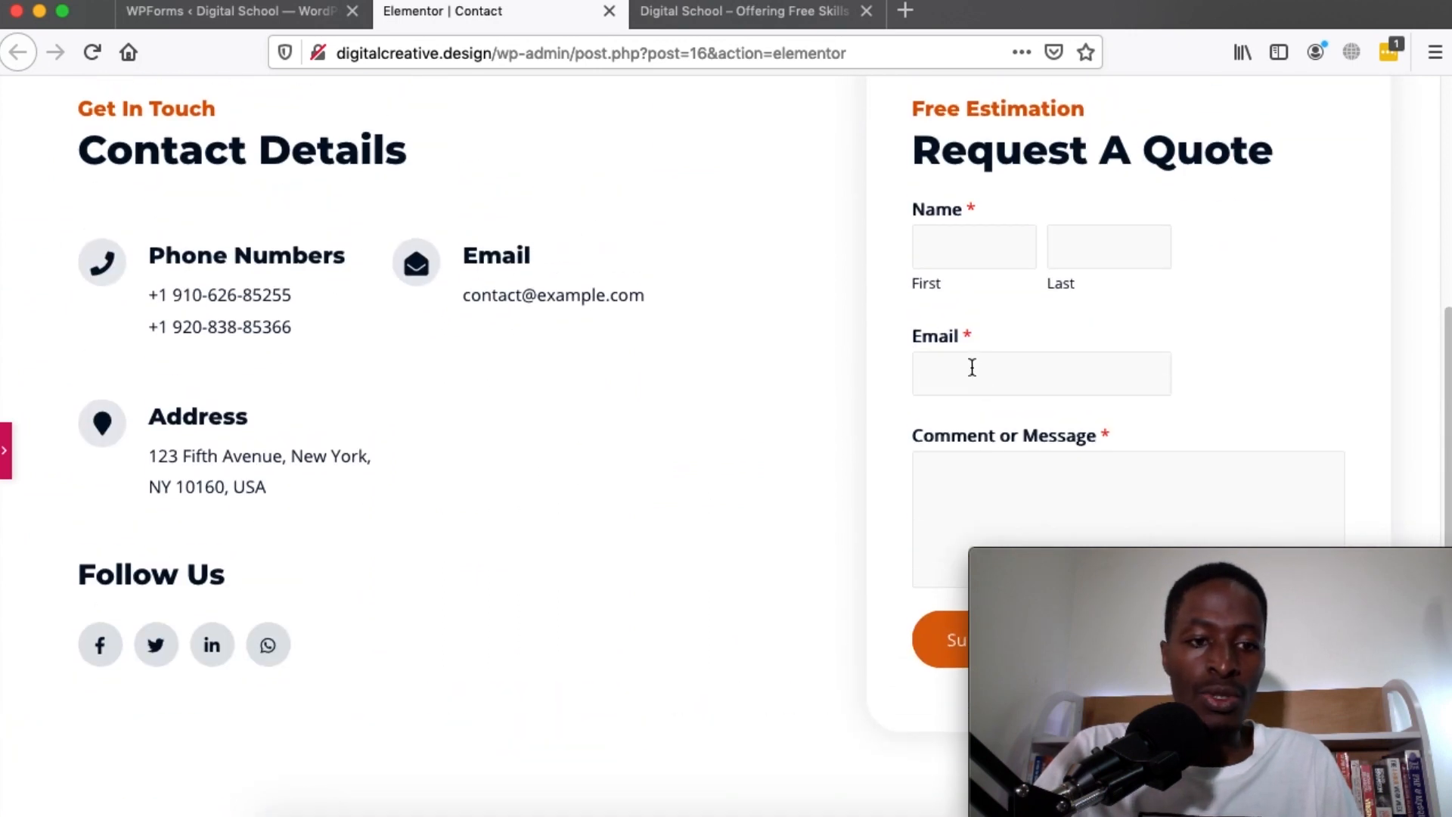
click(4, 454)
scroll(764, 439, down, 5)
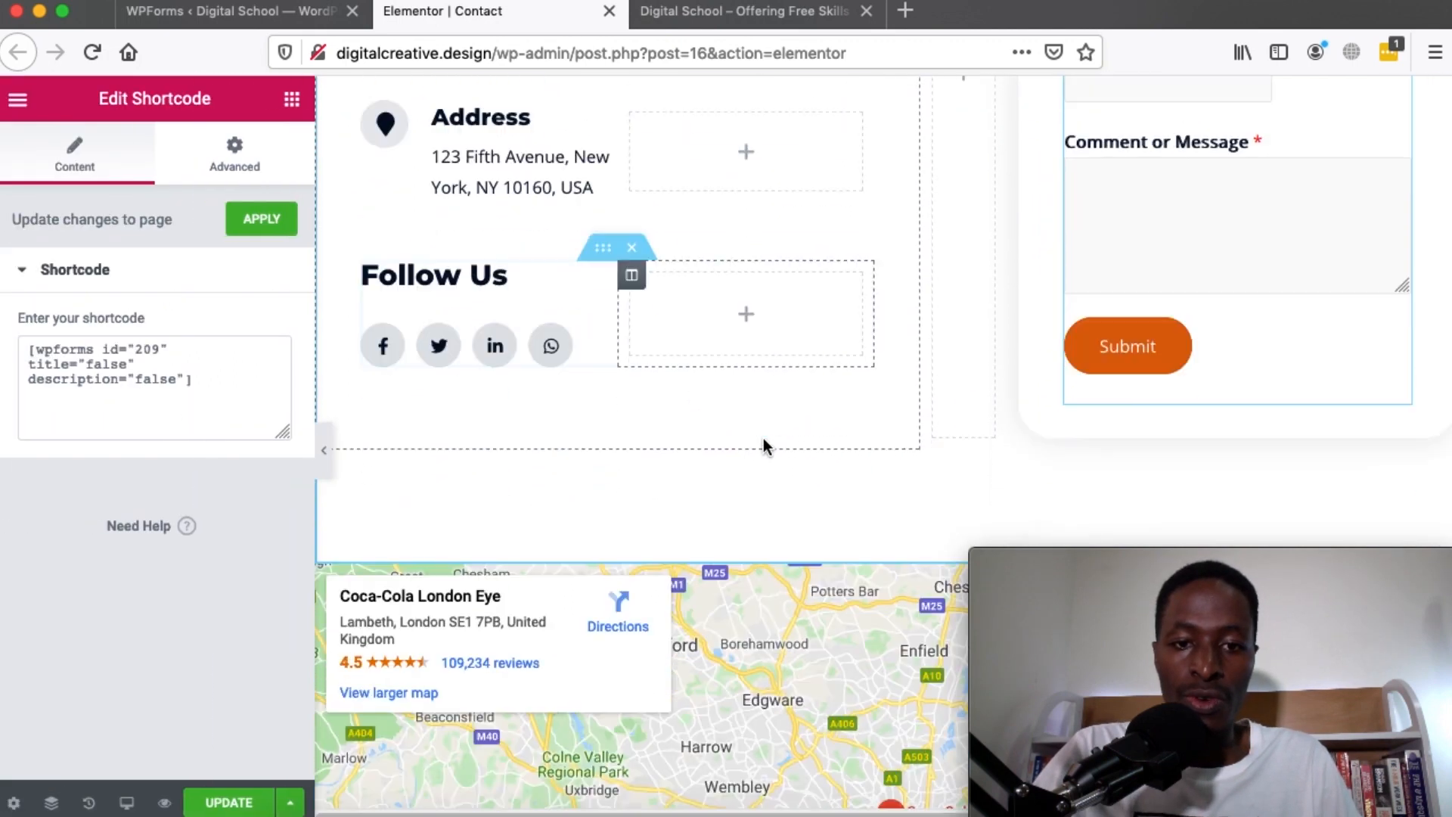
scroll(764, 442, up, 1)
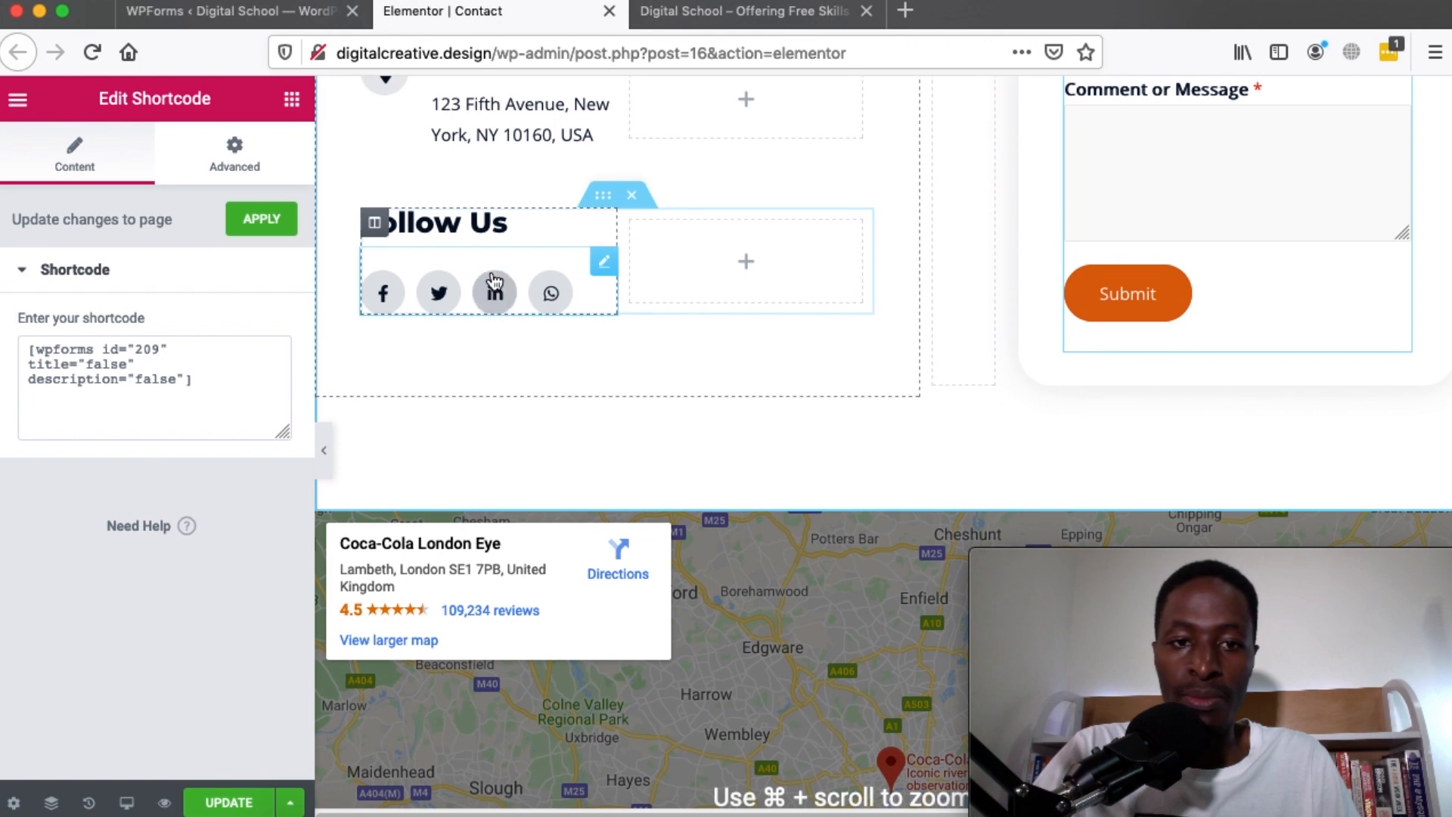
Move the Follow Us block below the form and delete the Contact Details column
drag(602, 195, 1187, 370)
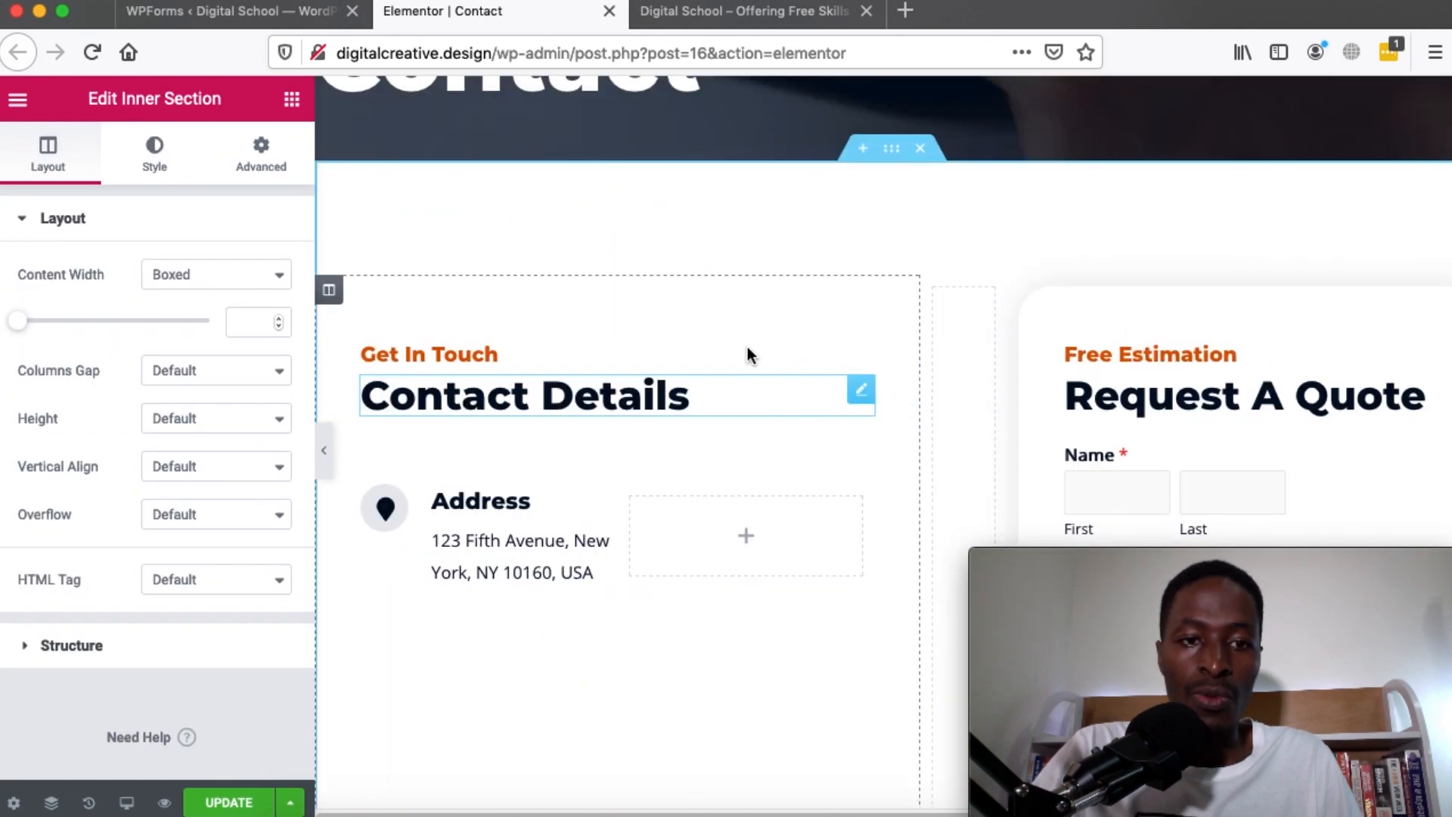
right_click(327, 292)
click(468, 642)
scroll(697, 250, down, 2)
scroll(697, 250, up, 4)
scroll(699, 251, down, 4)
scroll(698, 251, up, 3)
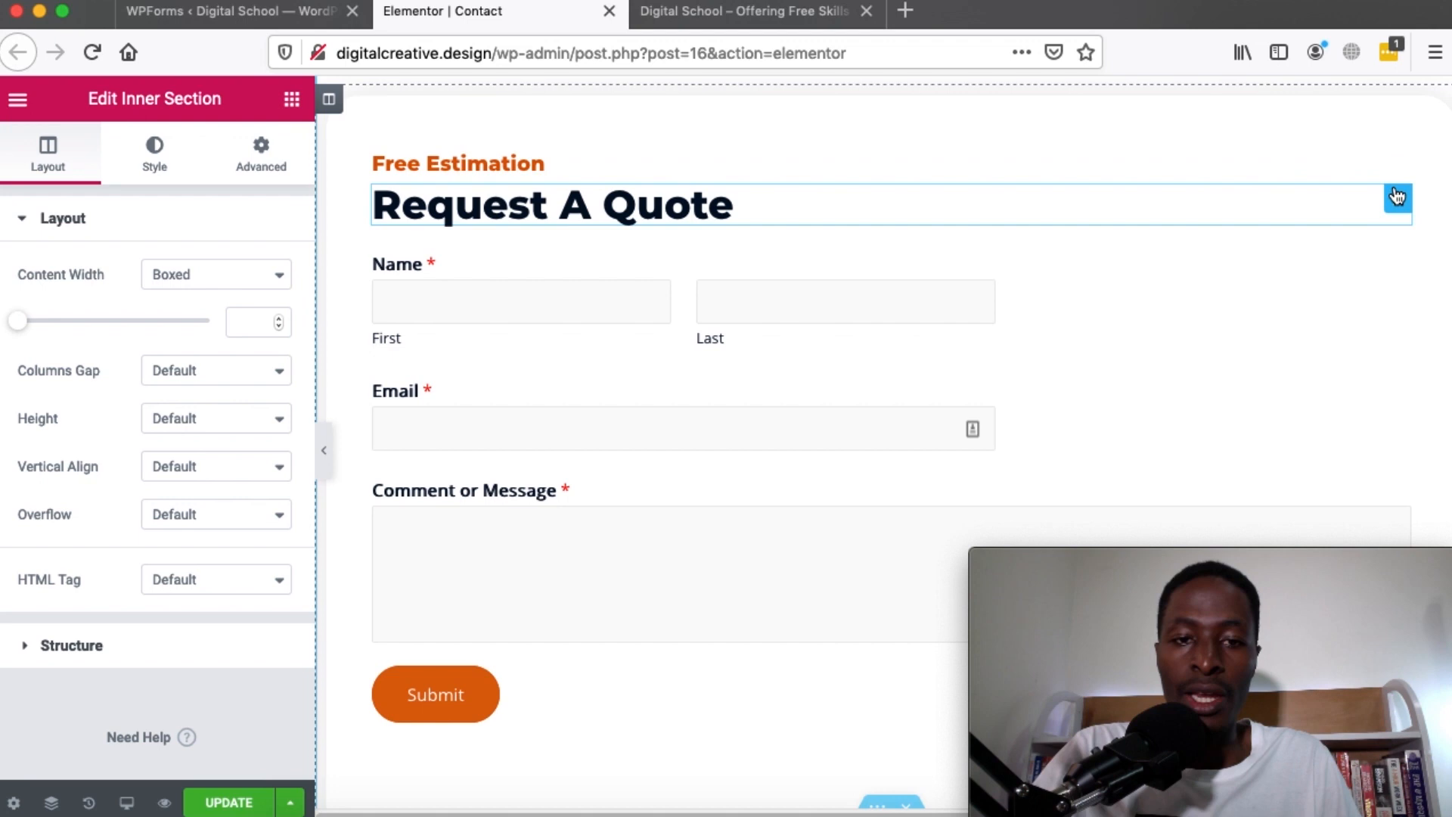
Replace the 'Request A Quote' heading with 'Write To Us Today' and scroll down to the map
click(1396, 197)
triple_click(82, 307)
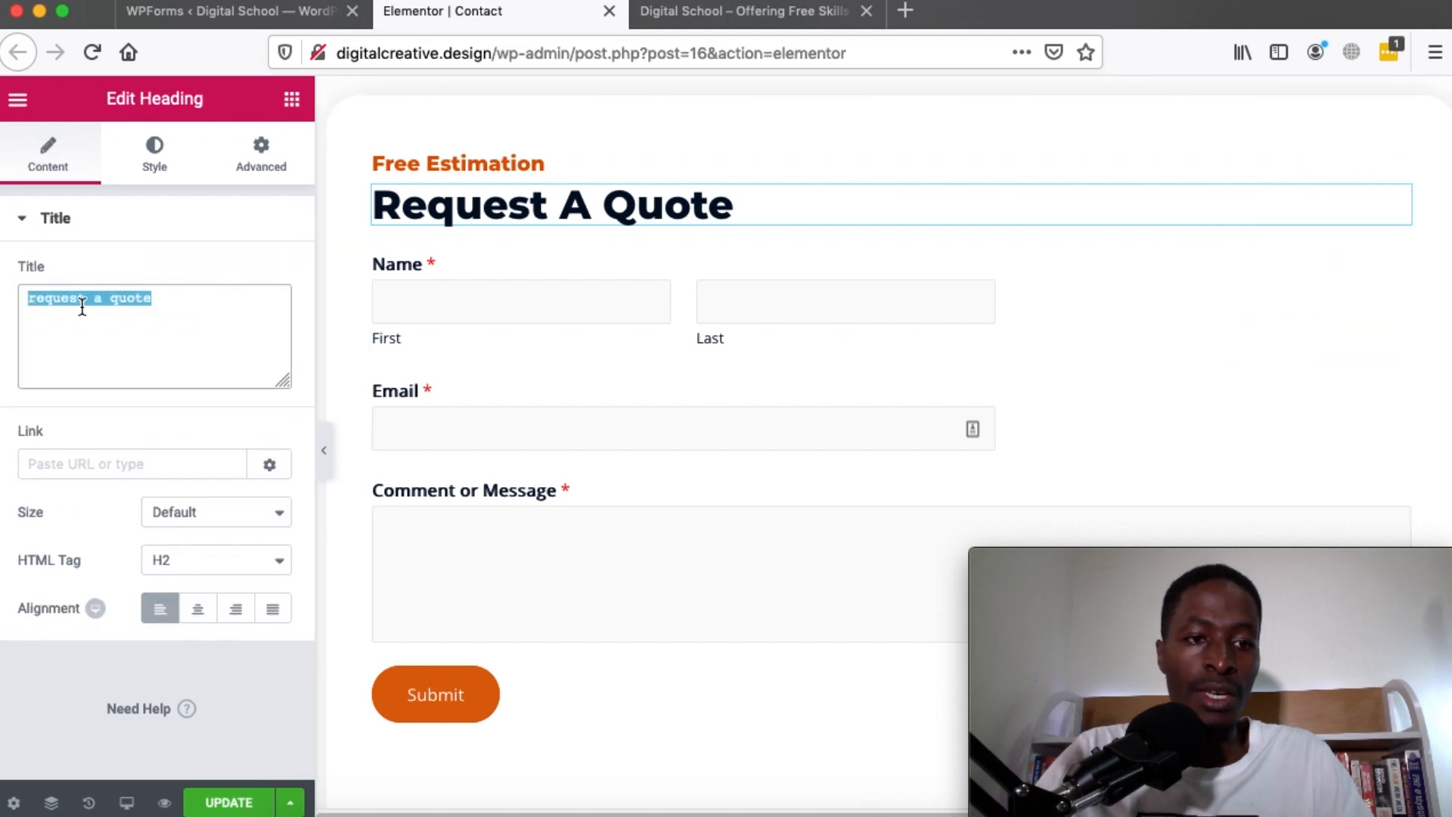
text(Write)
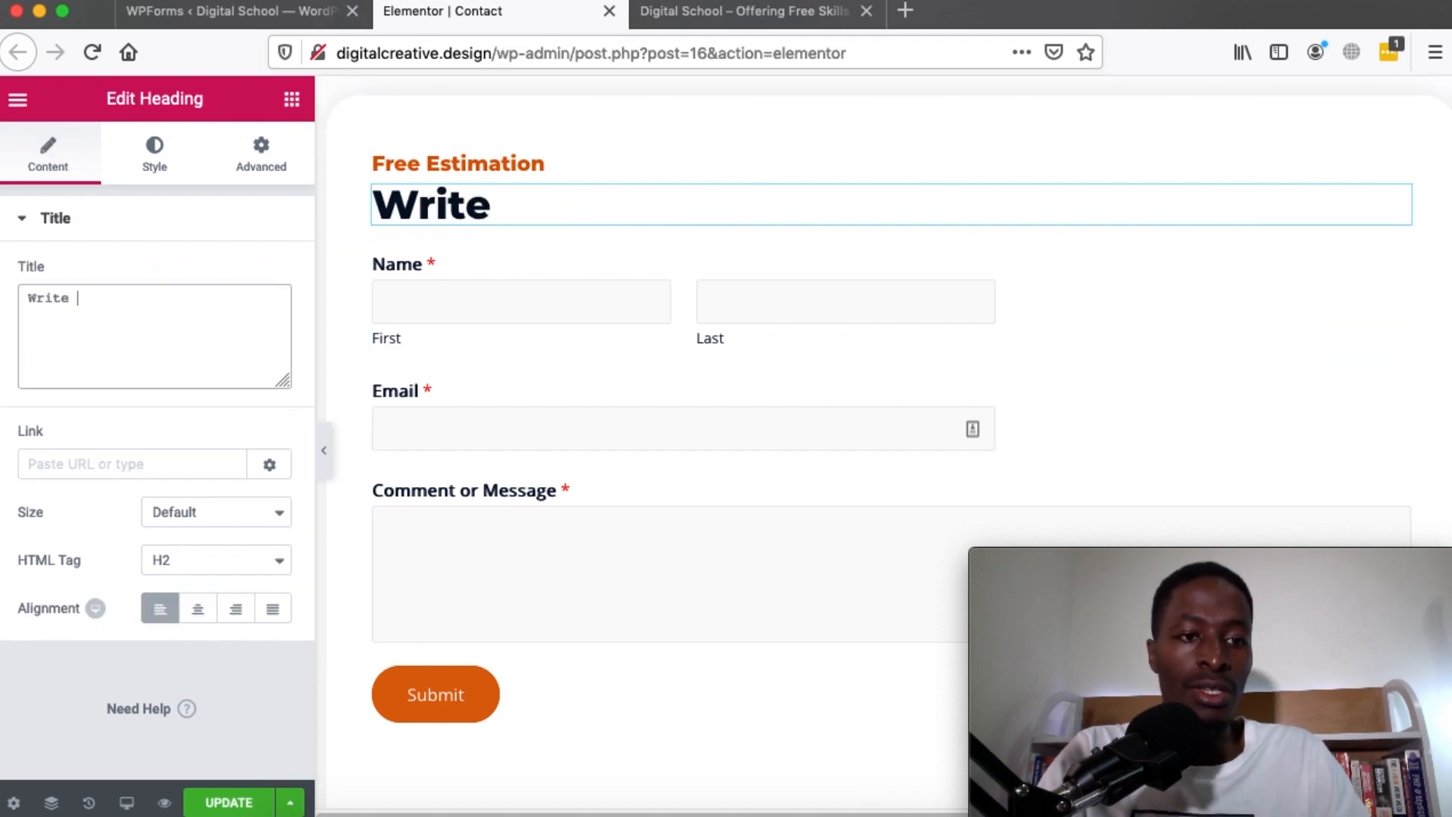
text( To Us Toda)
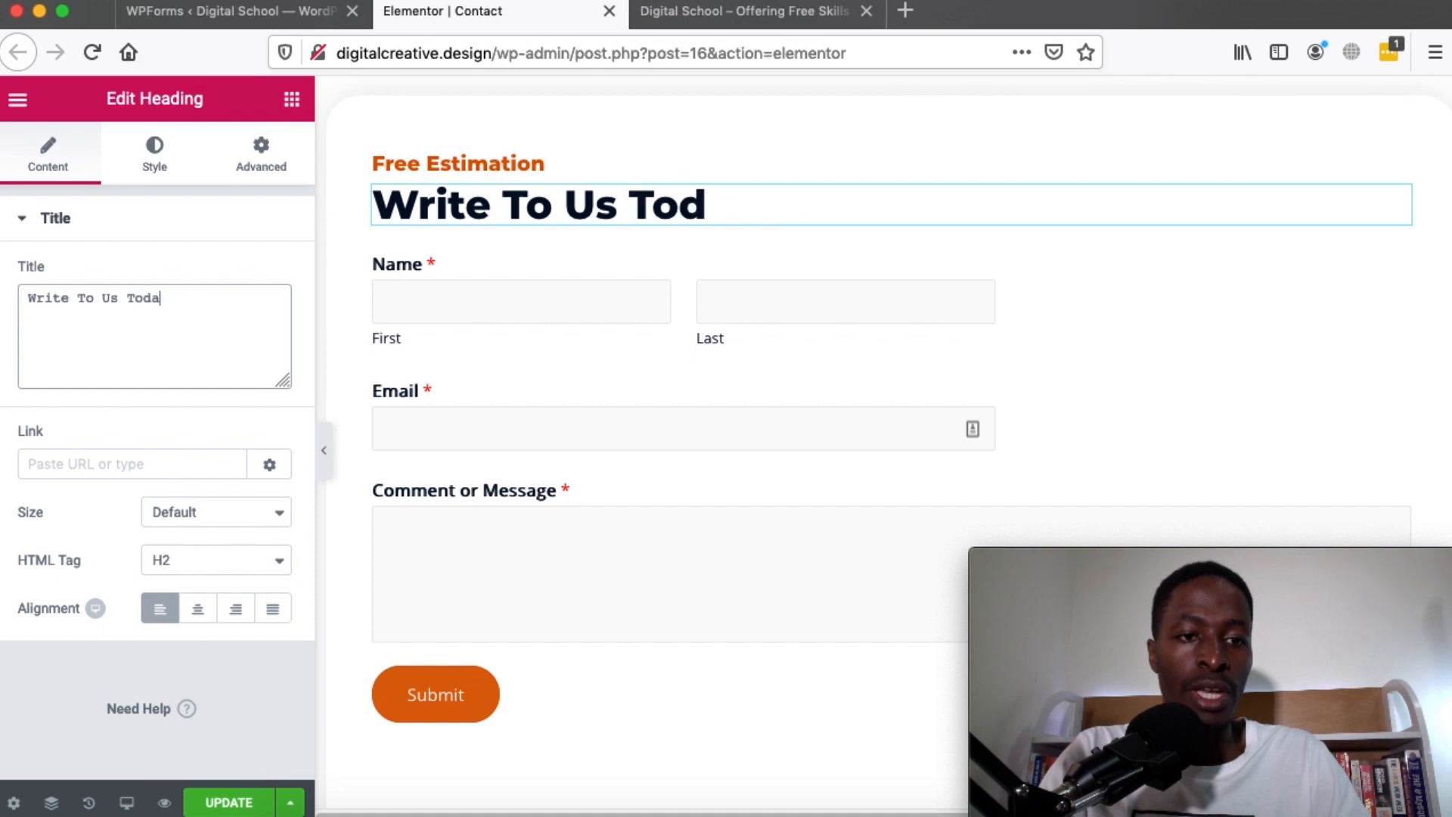
text(y)
scroll(456, 447, down, 7)
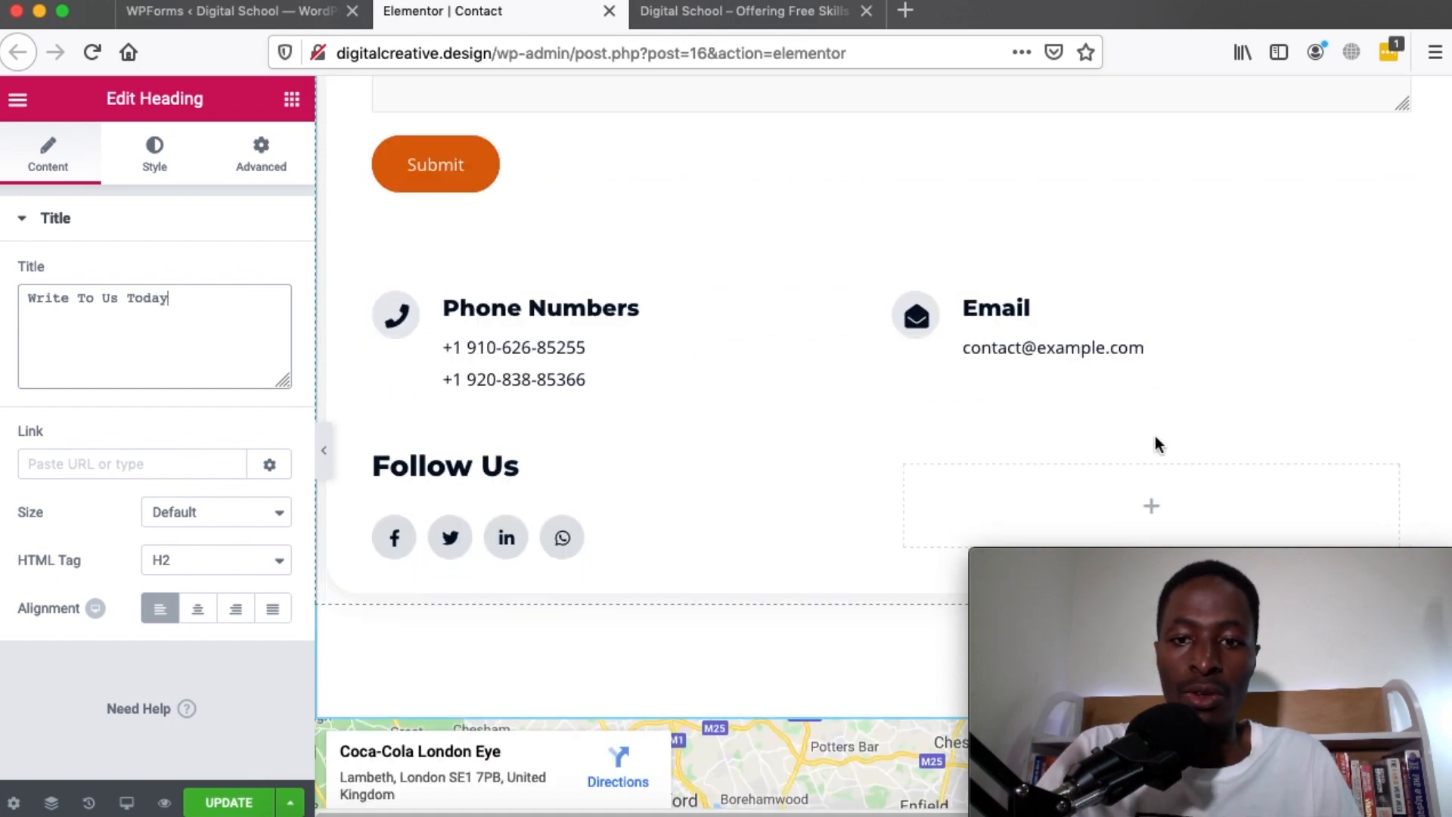
scroll(989, 452, down, 3)
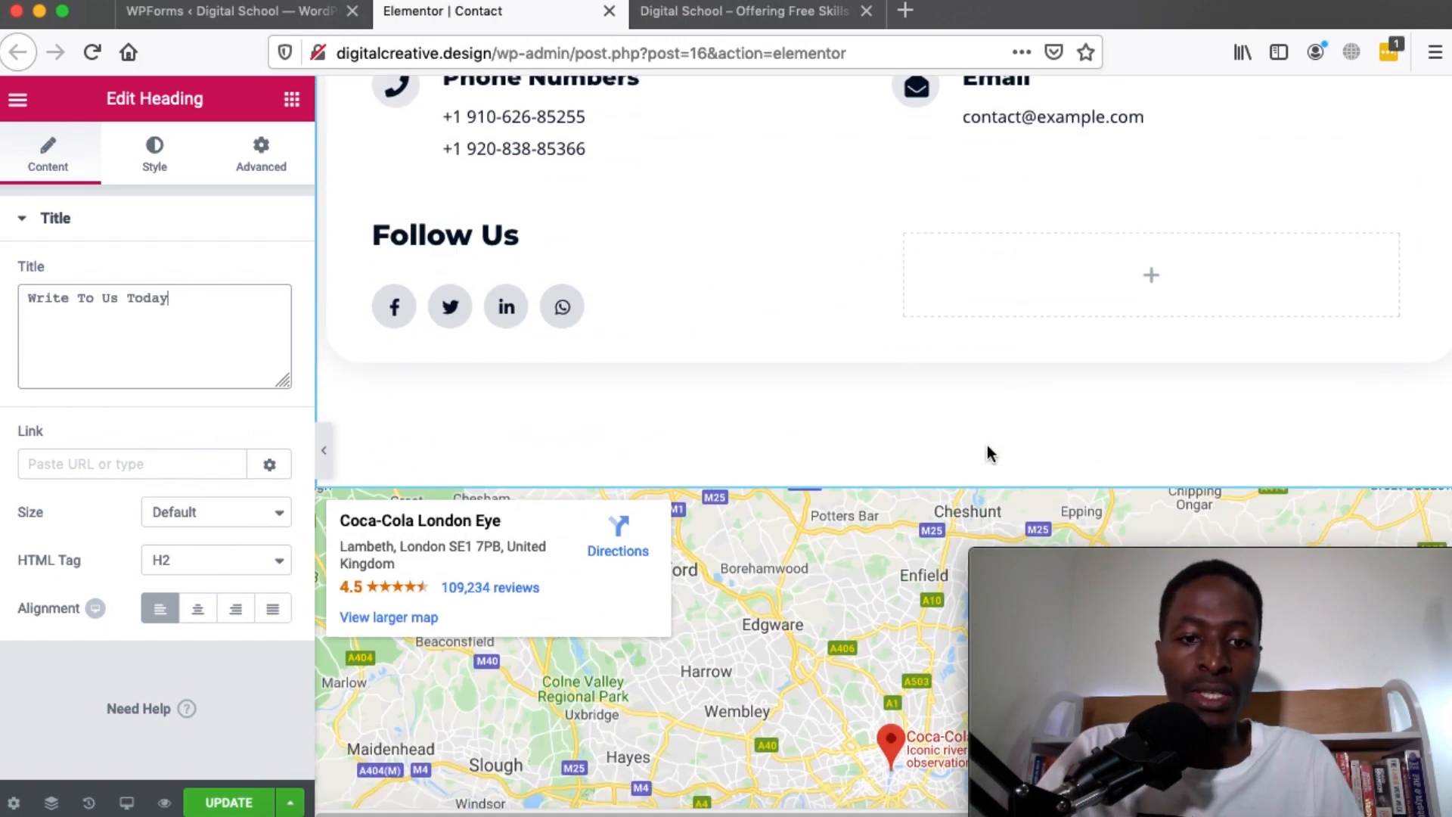
scroll(987, 444, down, 10)
scroll(989, 454, up, 6)
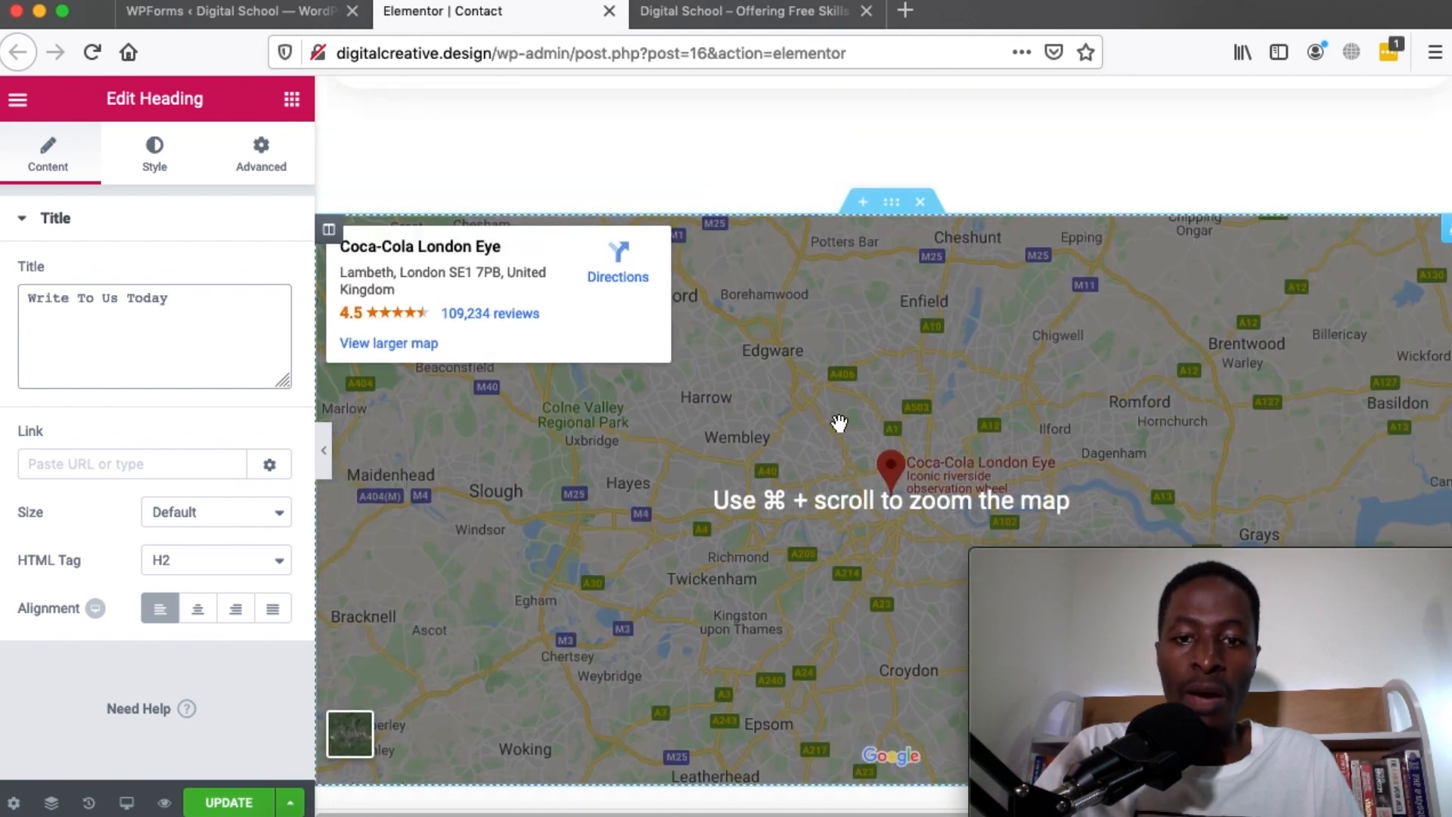
scroll(840, 423, down, 5)
scroll(839, 423, up, 6)
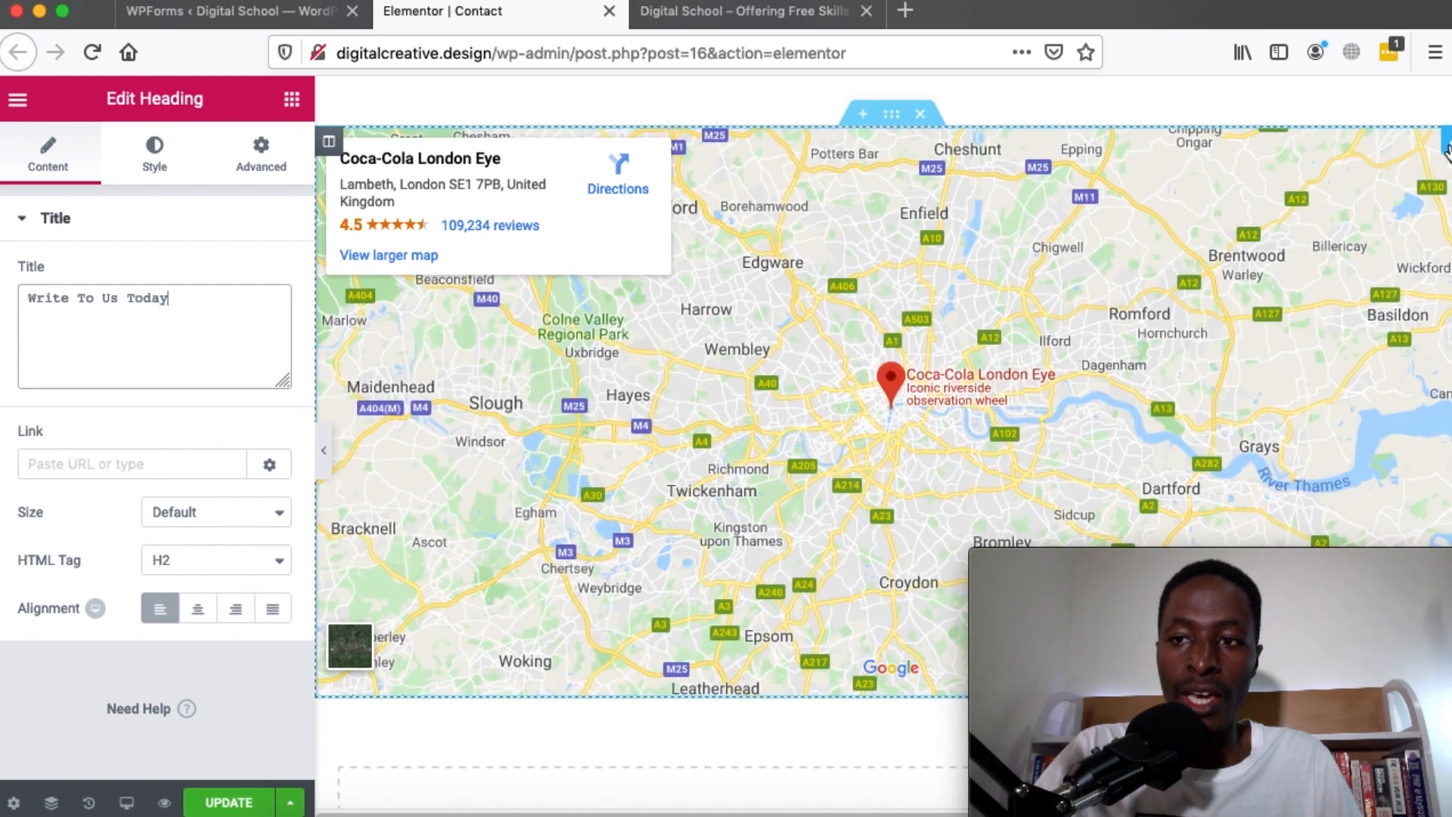
Set the Google Map location to 'Cape Town, South Africa' with height 308 and zoom 13
click(766, 302)
triple_click(79, 301)
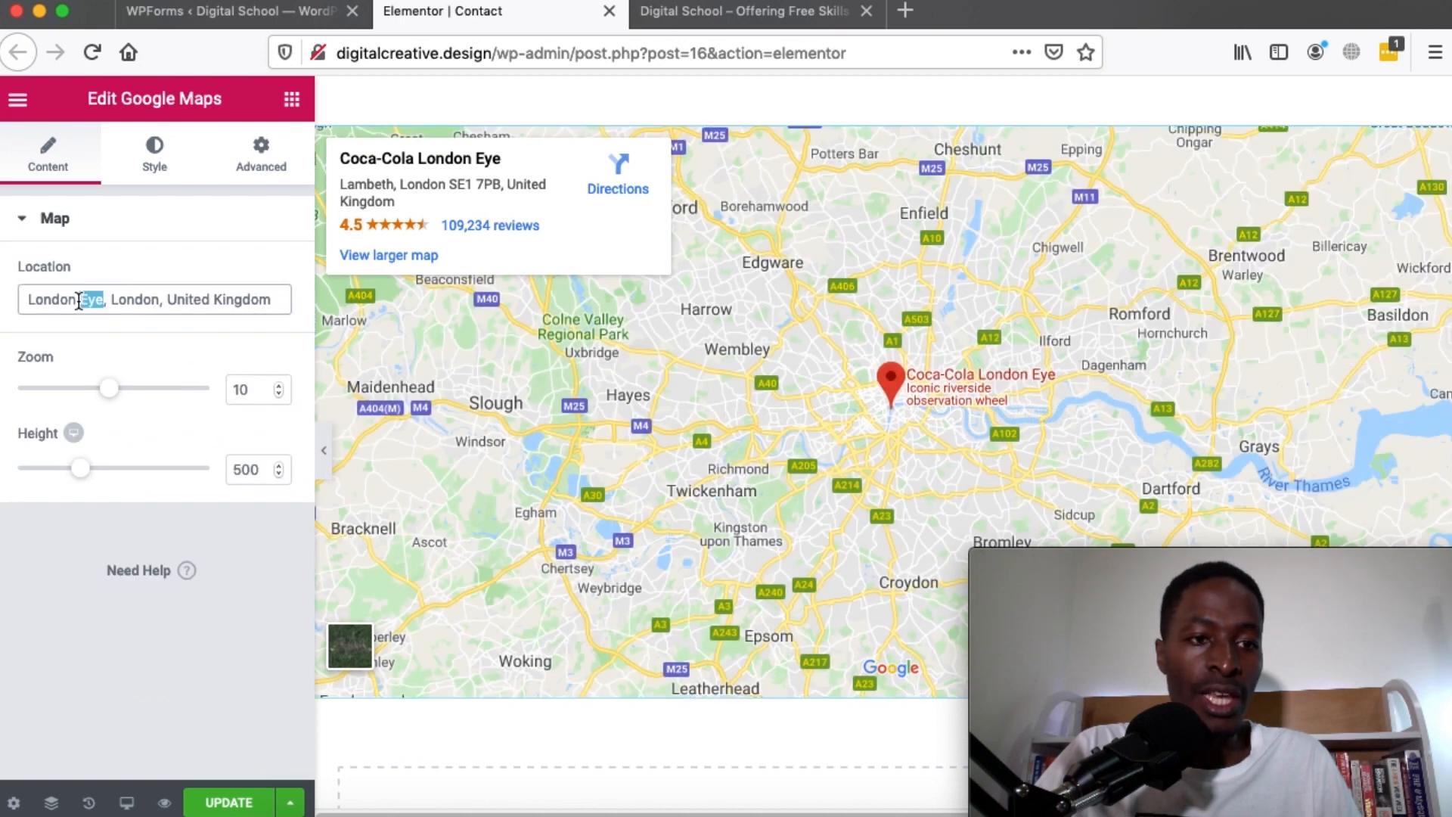
triple_click(56, 299)
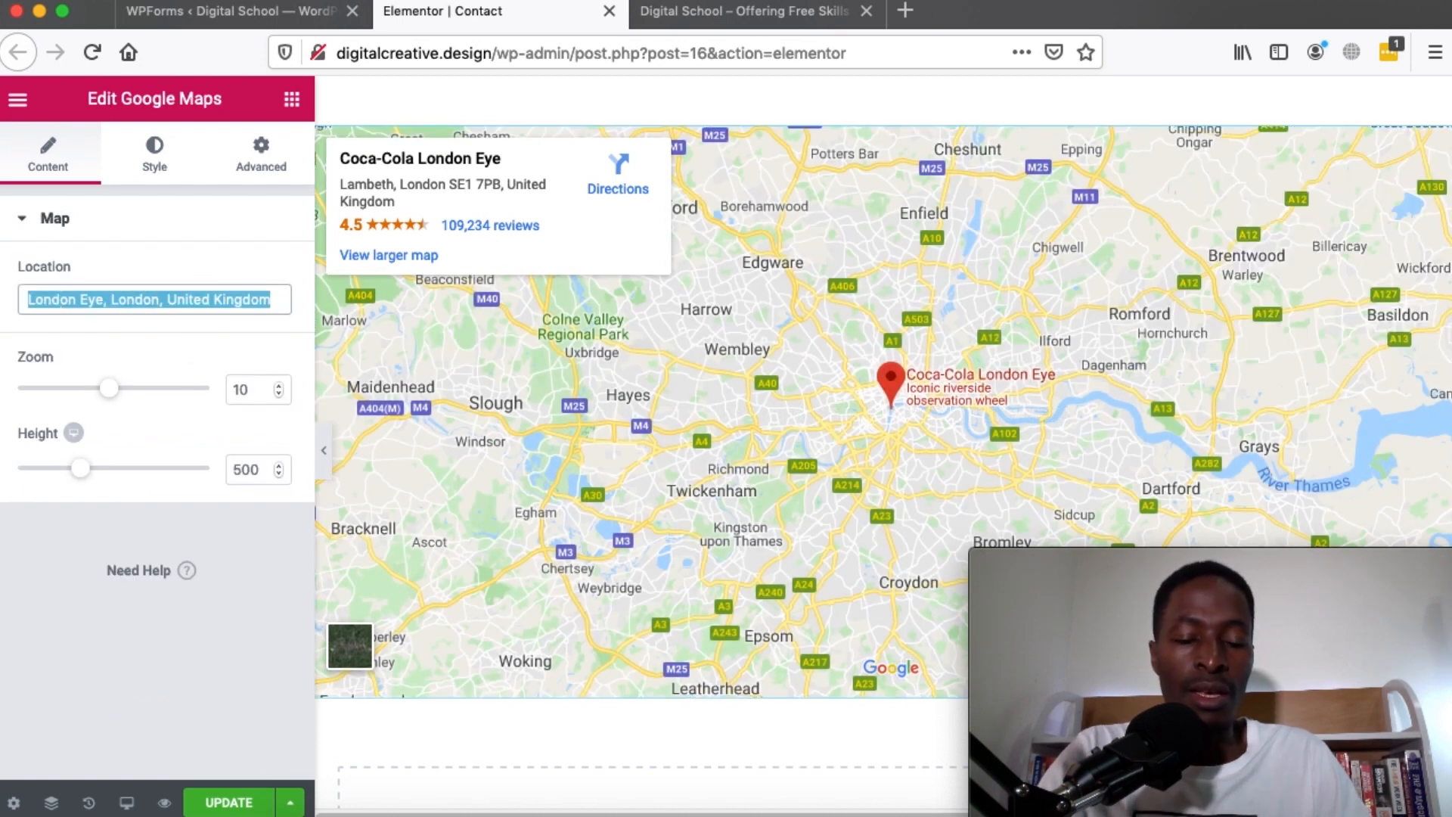
text(Cape Town, Sout)
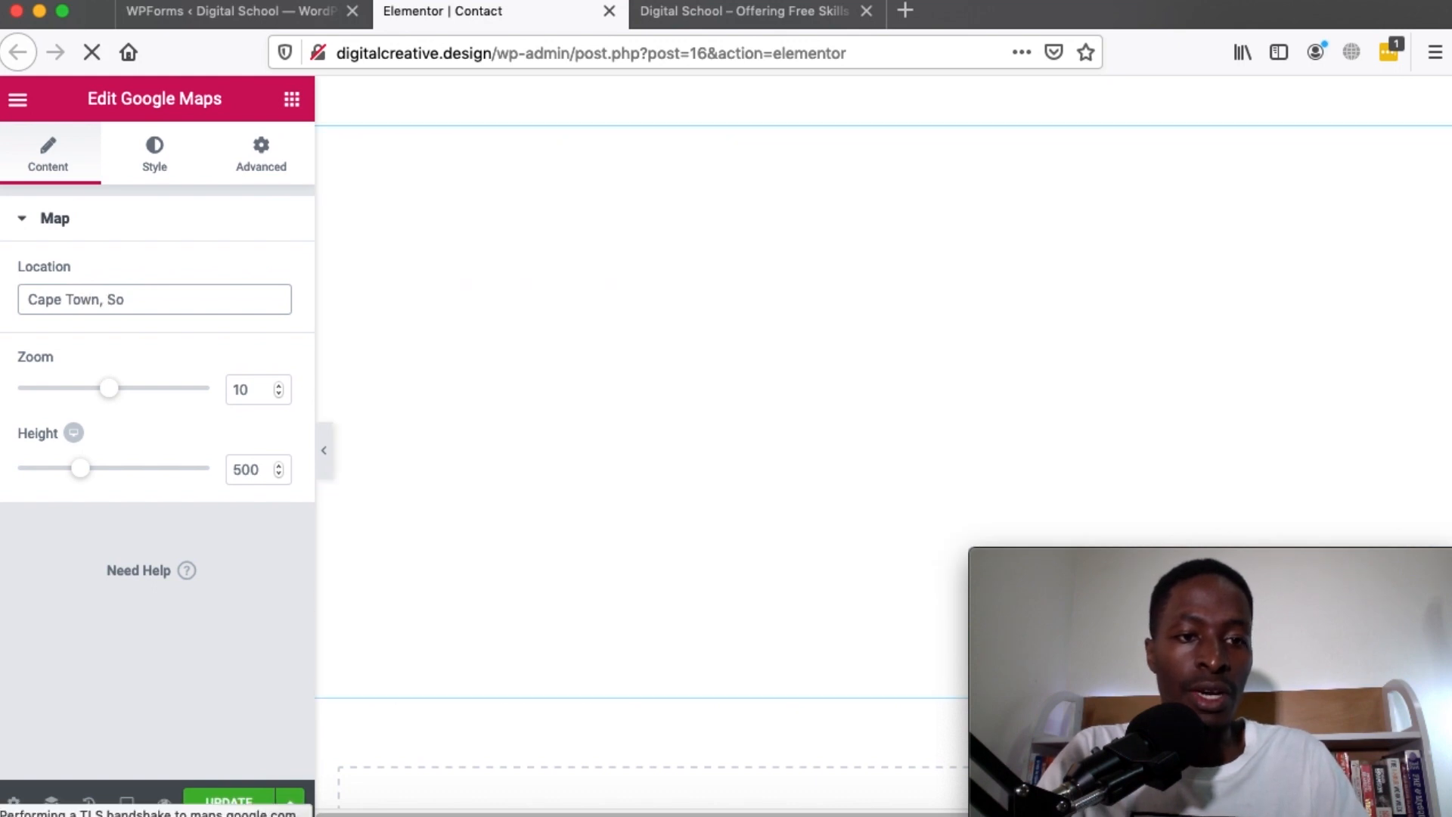
text(h Africa)
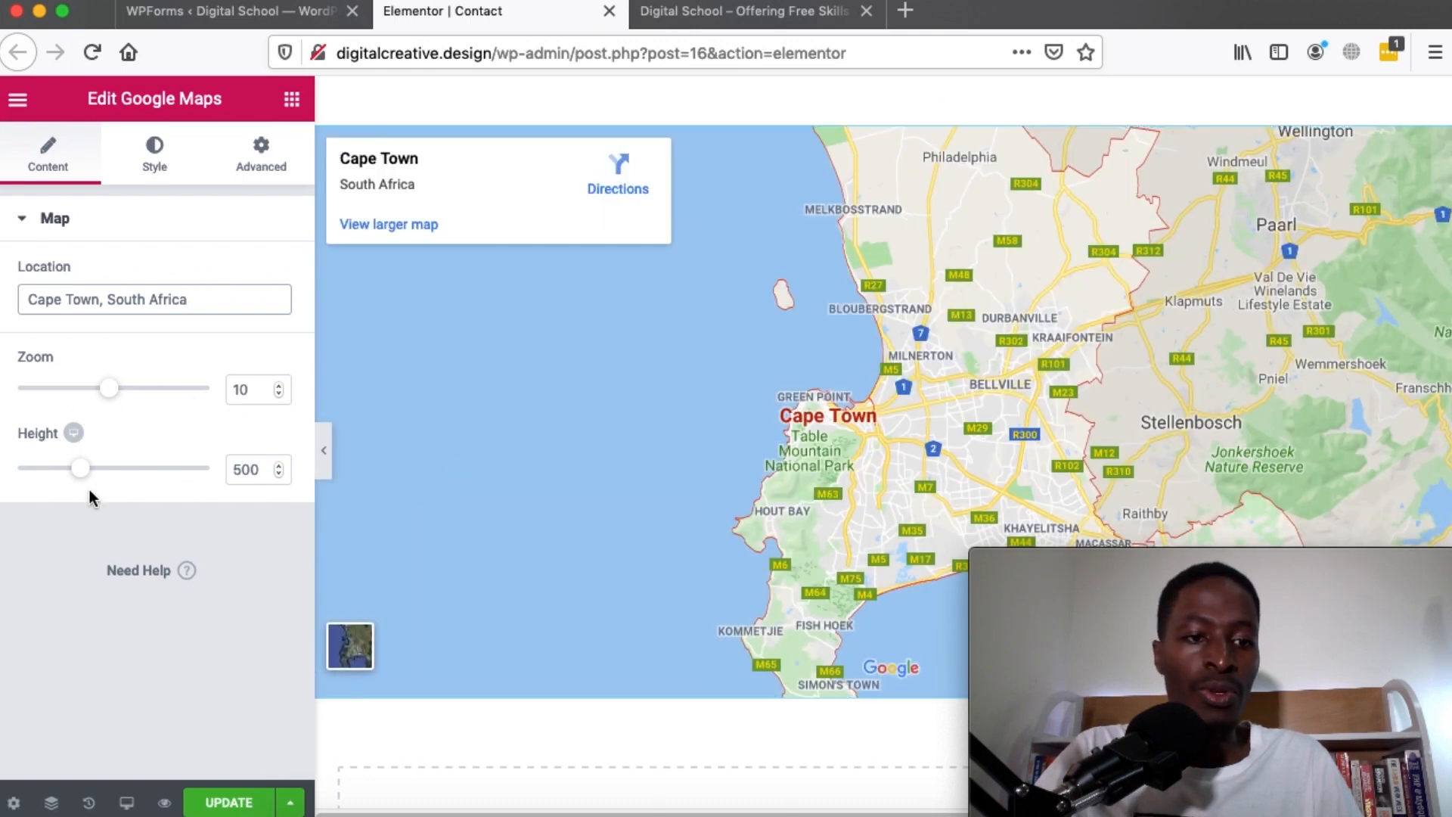
drag(88, 481, 57, 478)
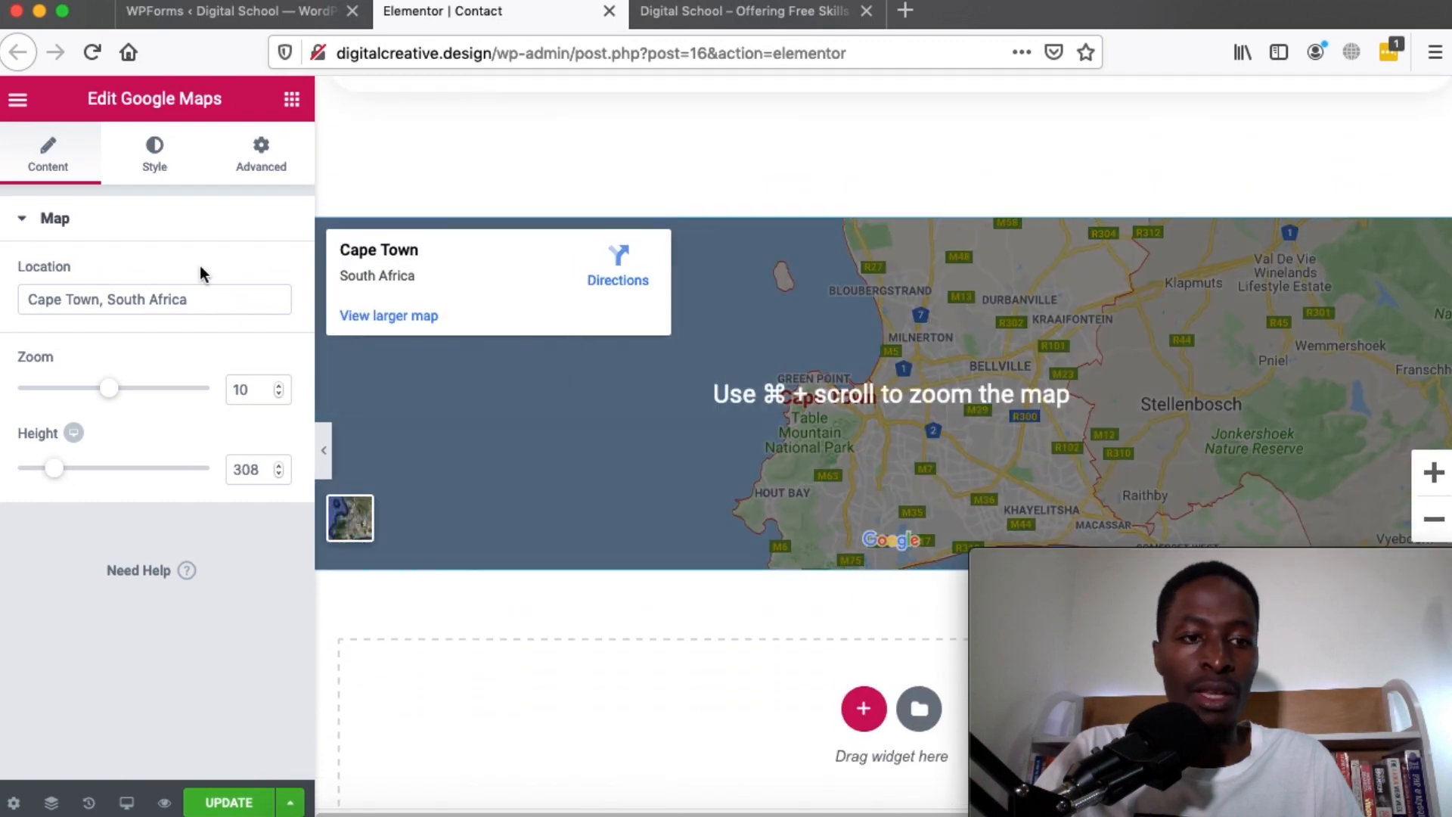
drag(105, 397, 138, 395)
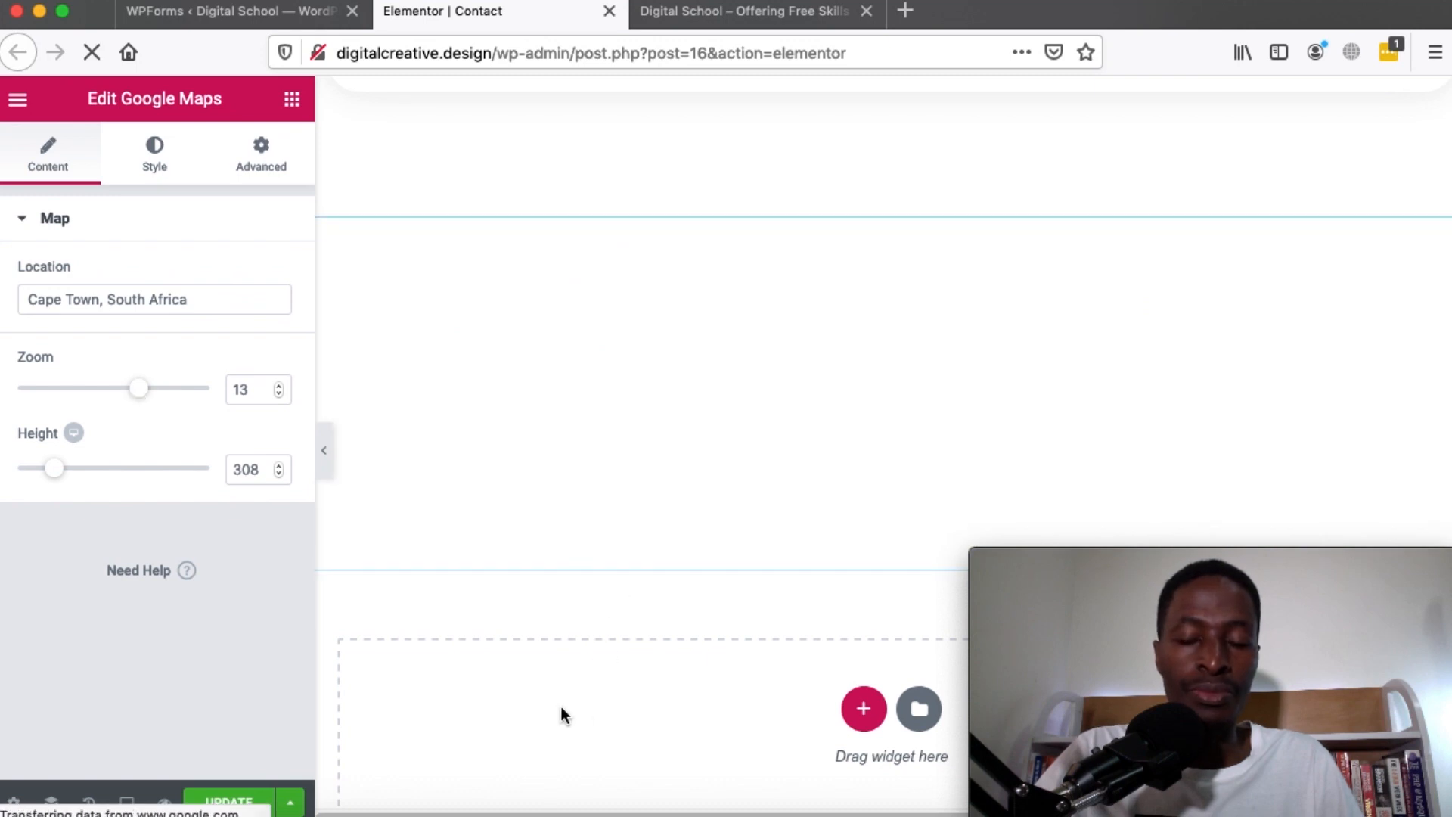
scroll(561, 714, down, 6)
scroll(561, 714, up, 4)
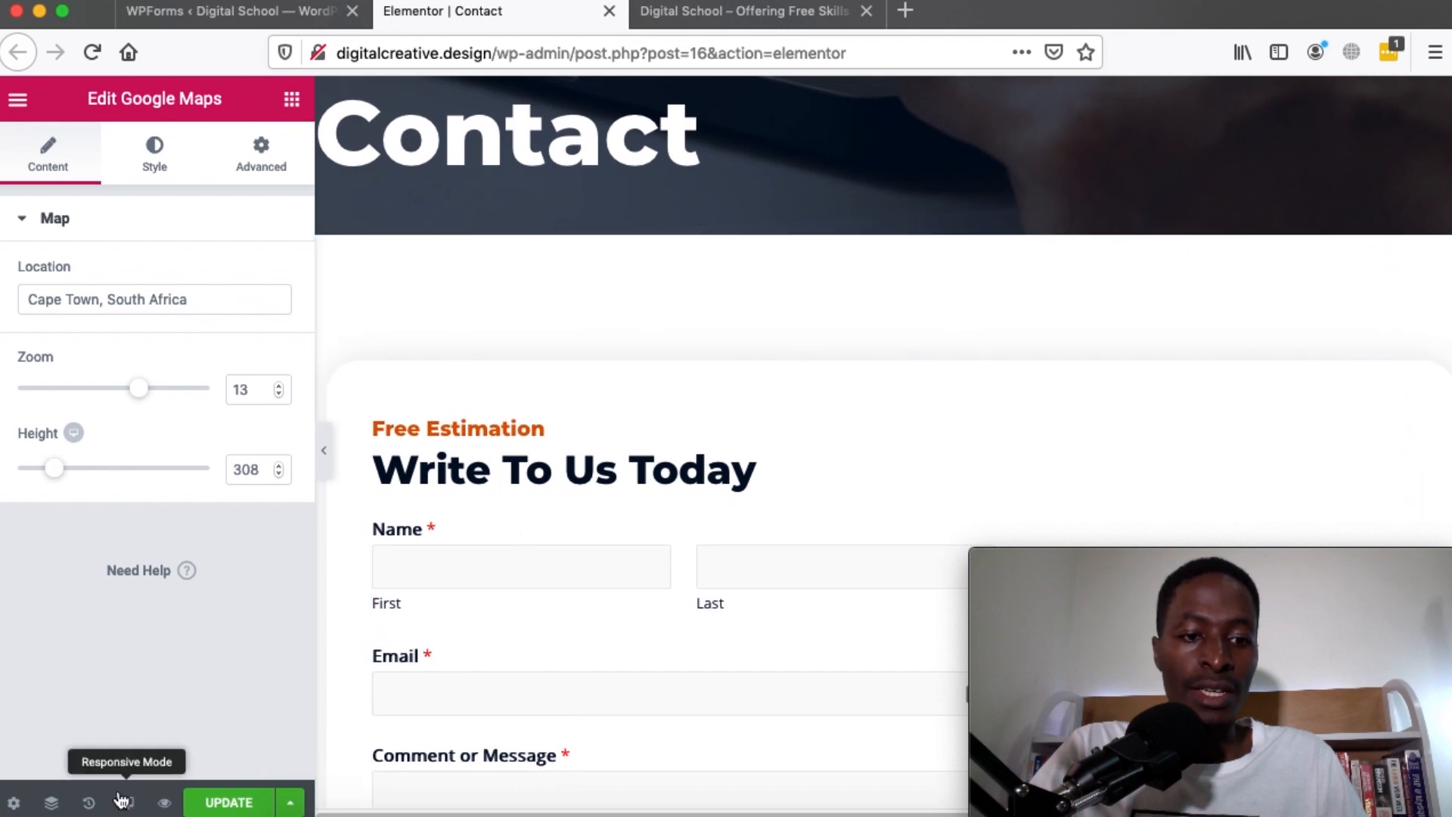
Reload the live site's homepage and open the live Contact page
click(678, 15)
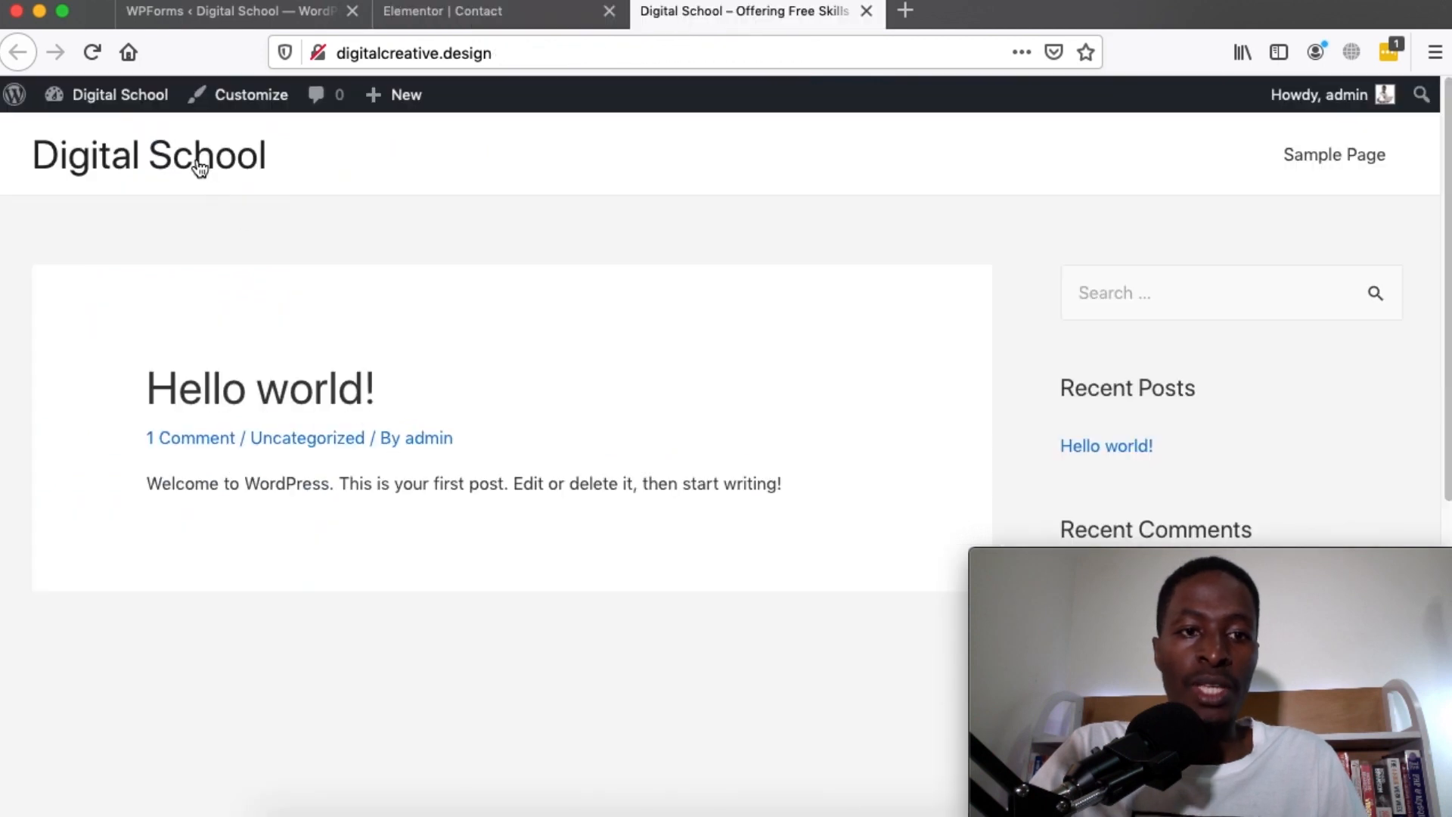
click(199, 168)
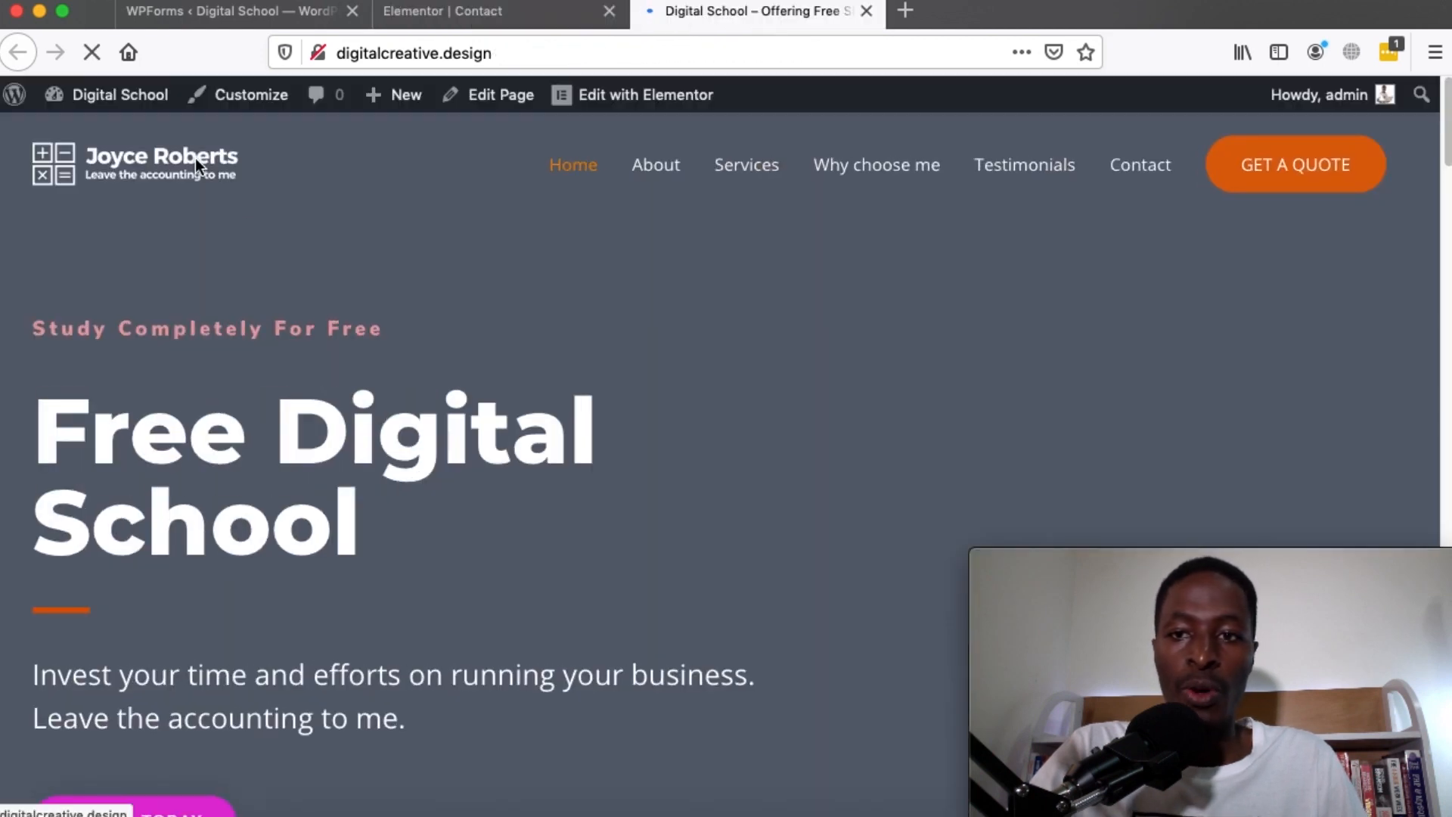
click(1137, 165)
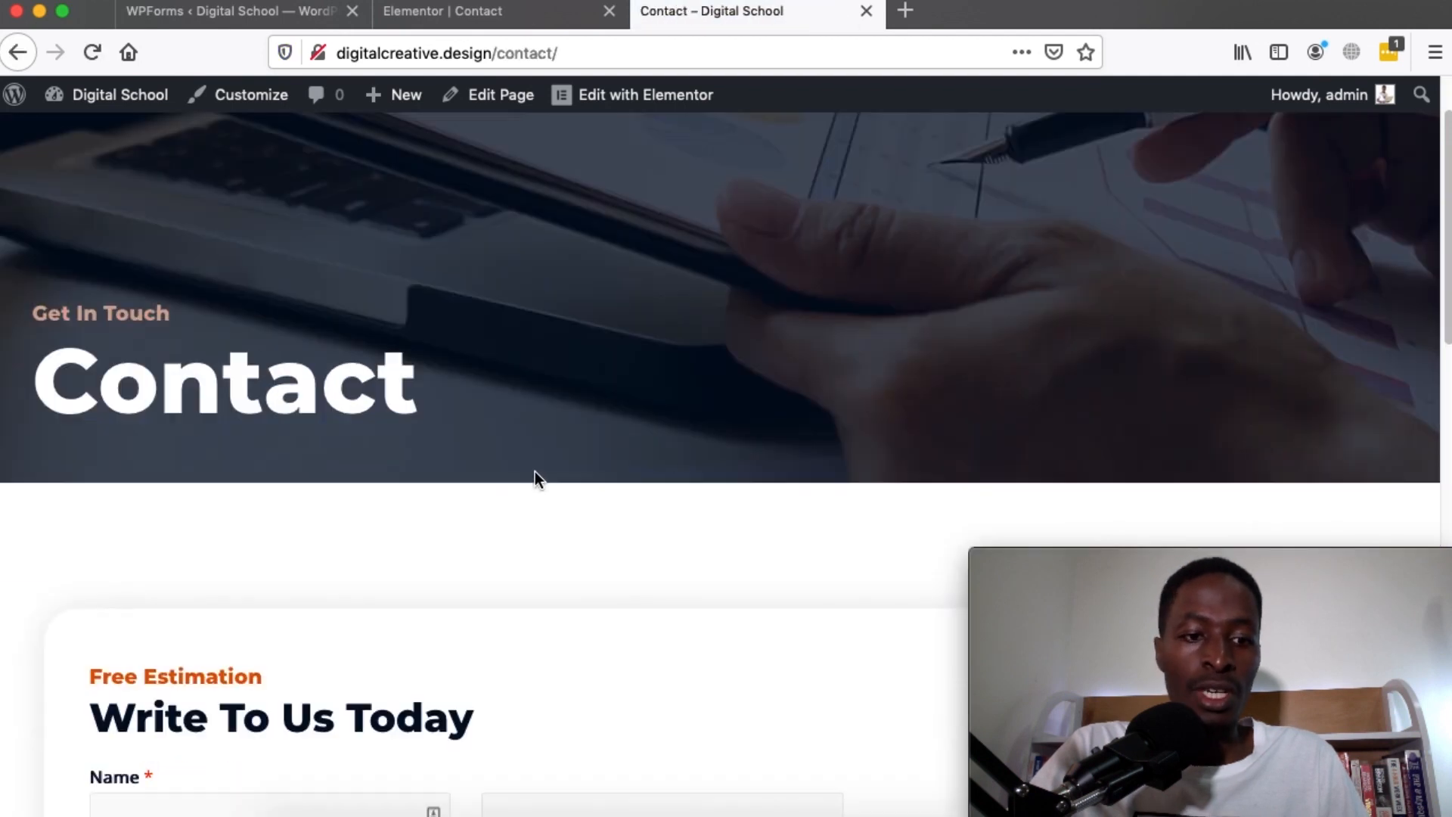
scroll(534, 472, down, 5)
scroll(366, 569, down, 3)
Try the First name, Last name, Email and Comment or Message fields, then scroll to the map
click(121, 238)
click(509, 234)
click(260, 343)
click(318, 482)
scroll(356, 642, down, 2)
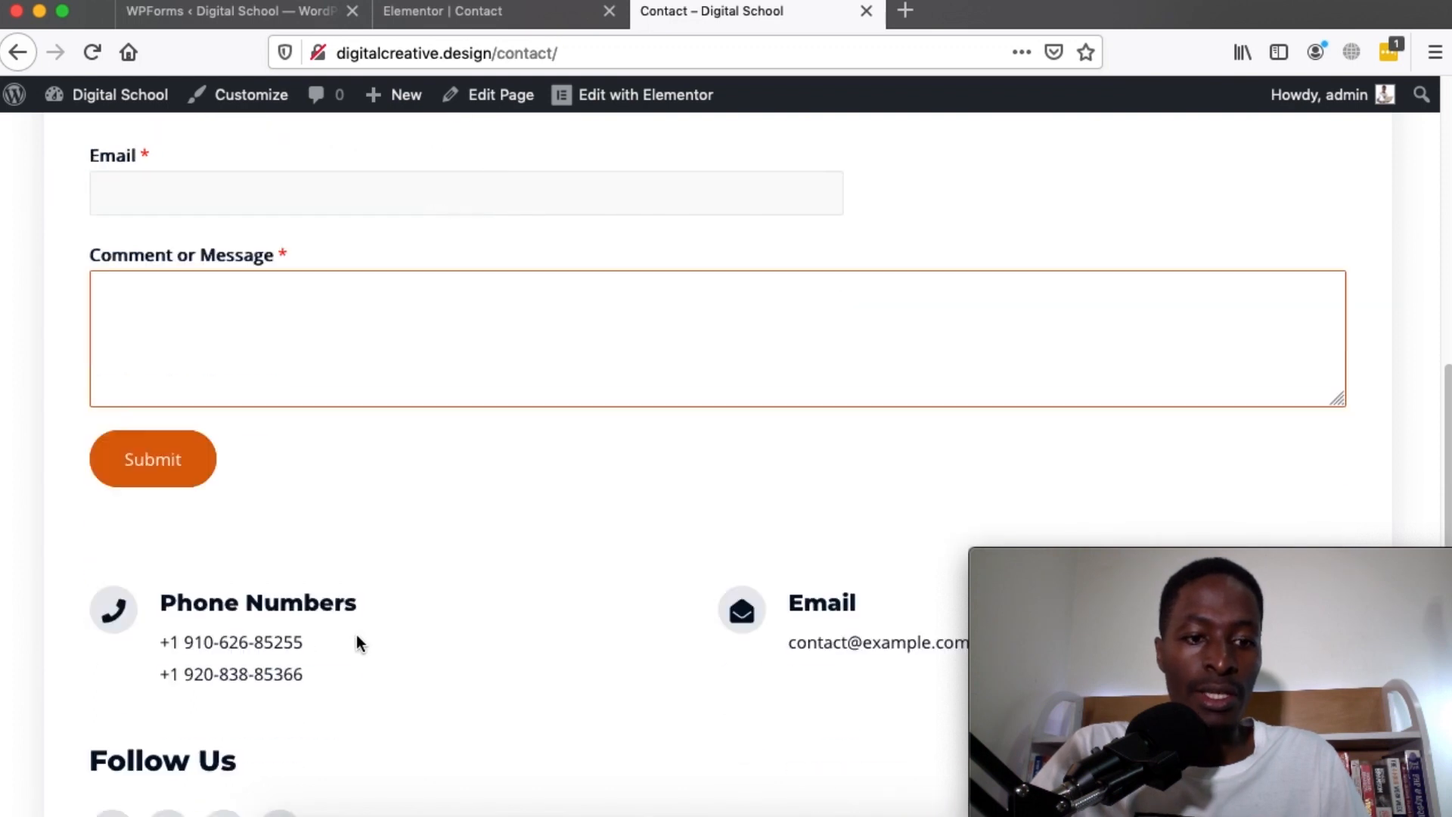
scroll(357, 639, down, 4)
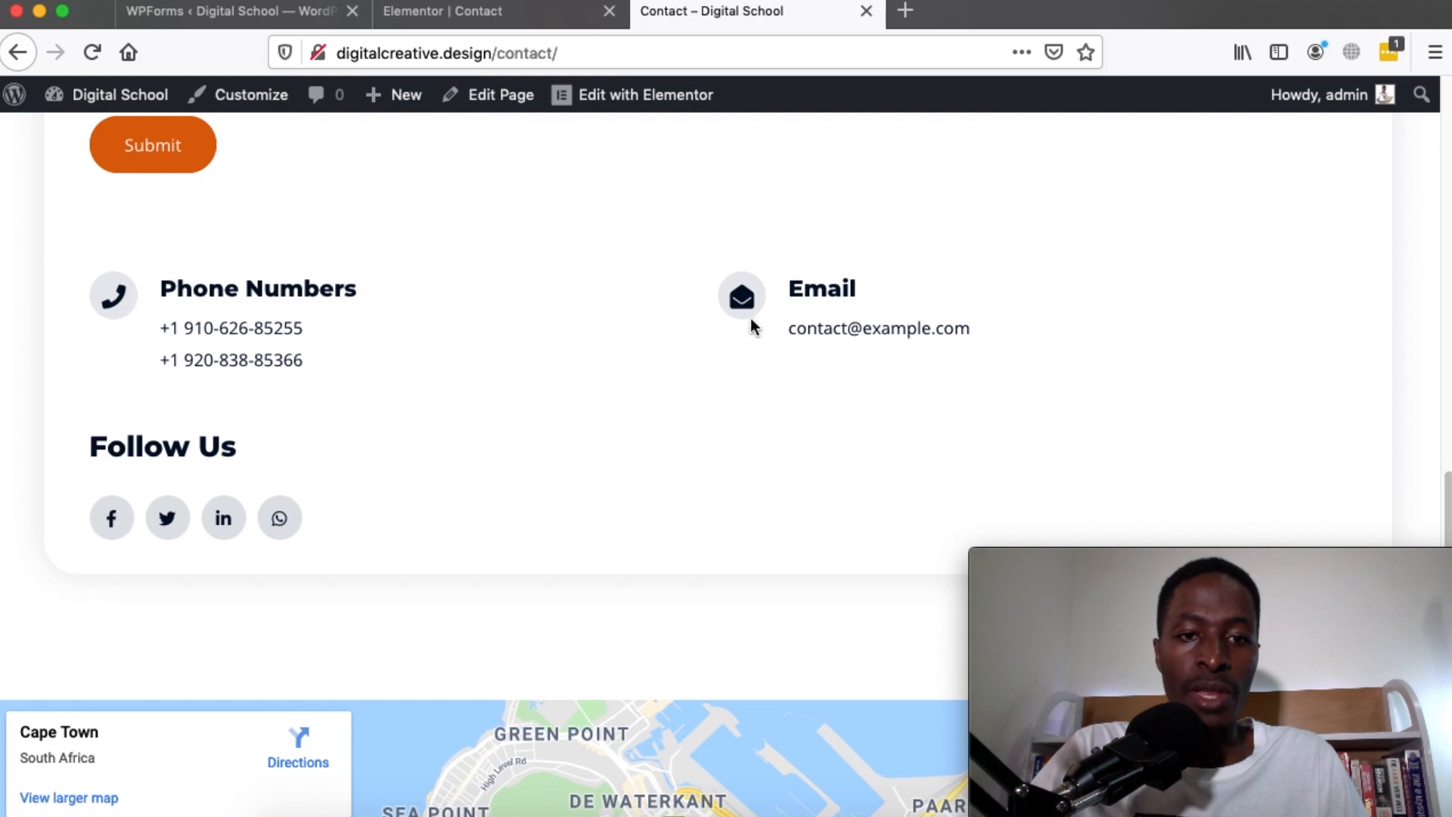
scroll(313, 487, down, 5)
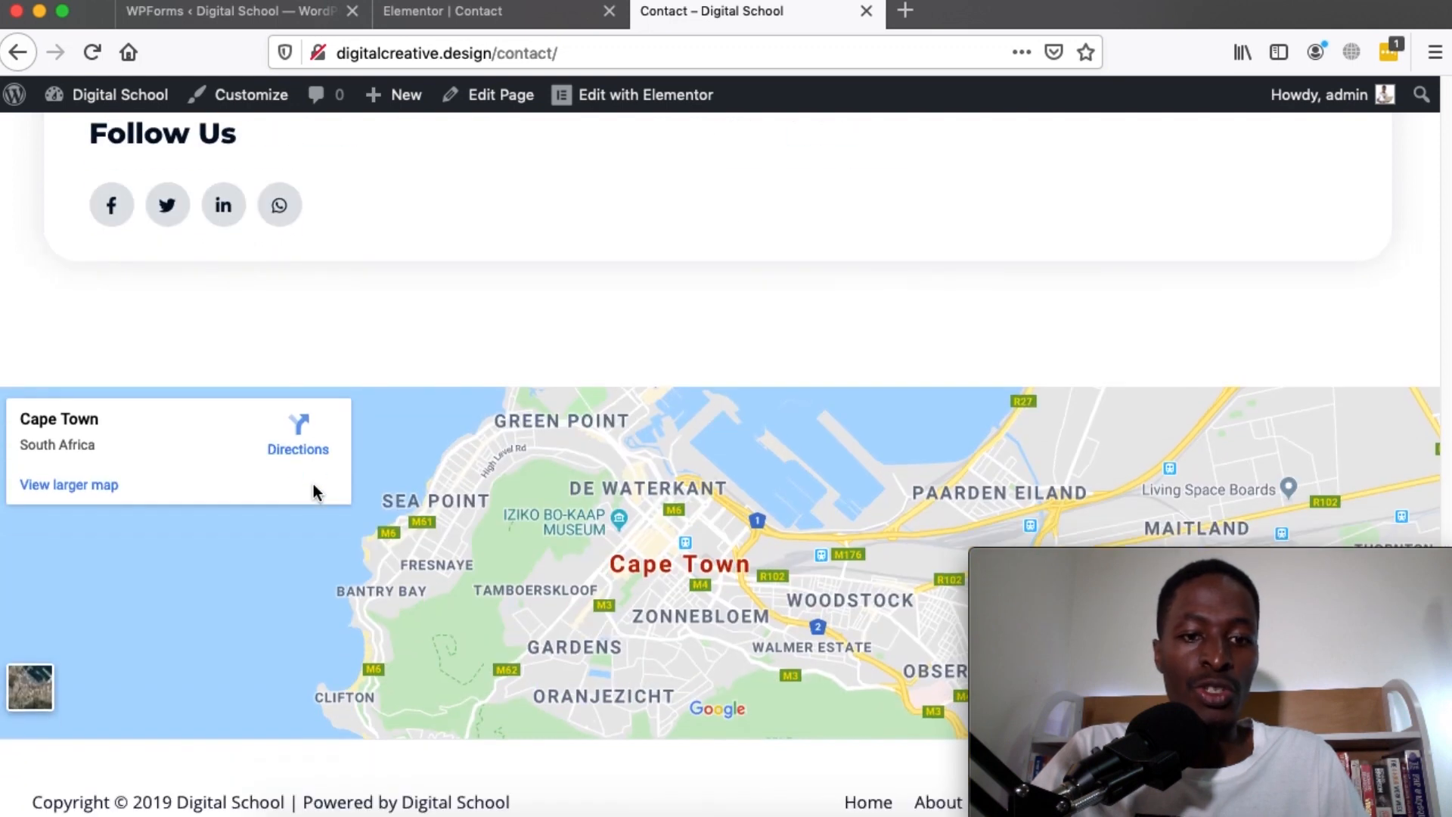
Compare the editor with the live Contact page, then return to the WPForms Forms Overview
click(461, 23)
scroll(627, 437, down, 1)
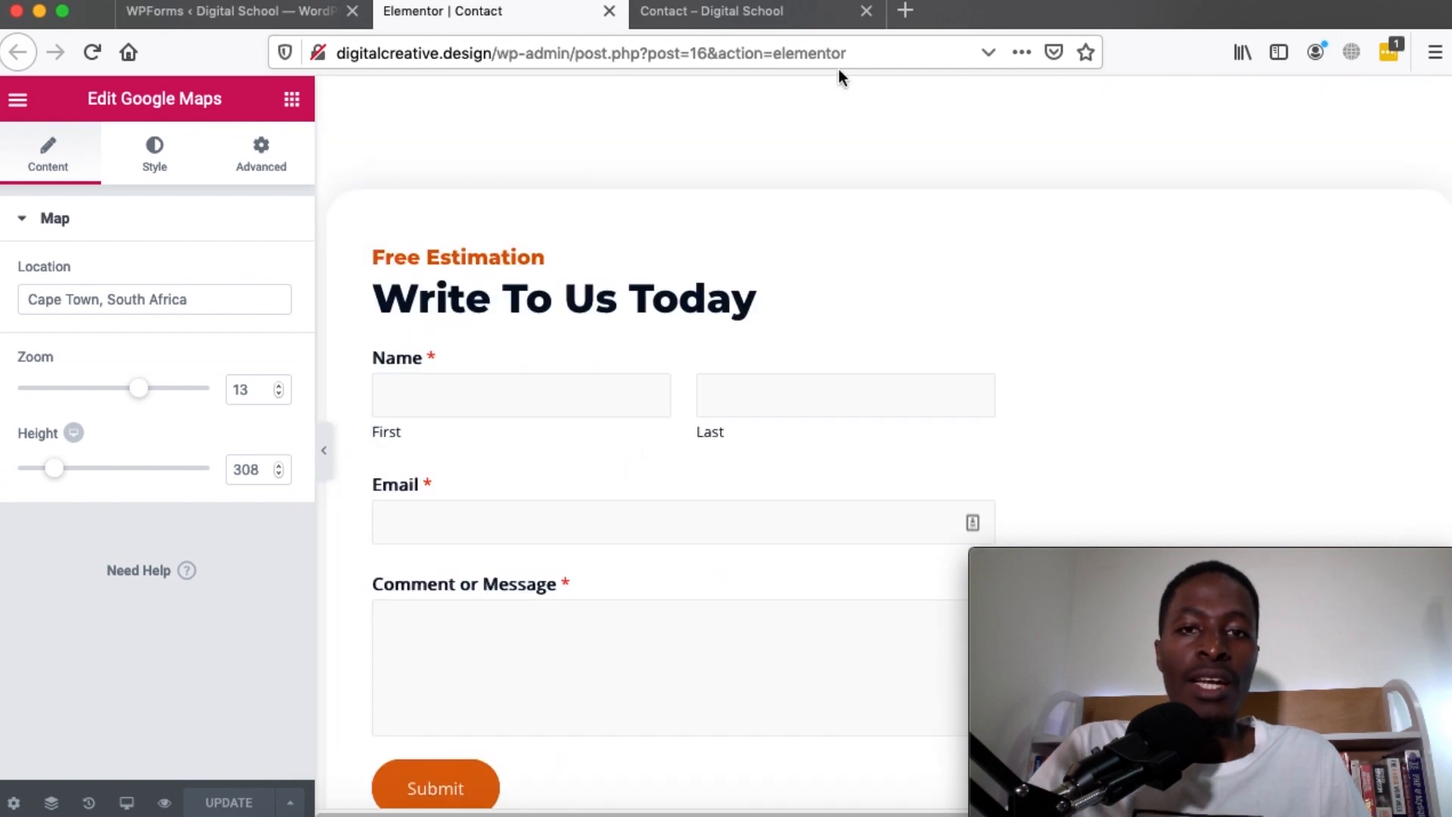
click(743, 11)
scroll(745, 336, up, 15)
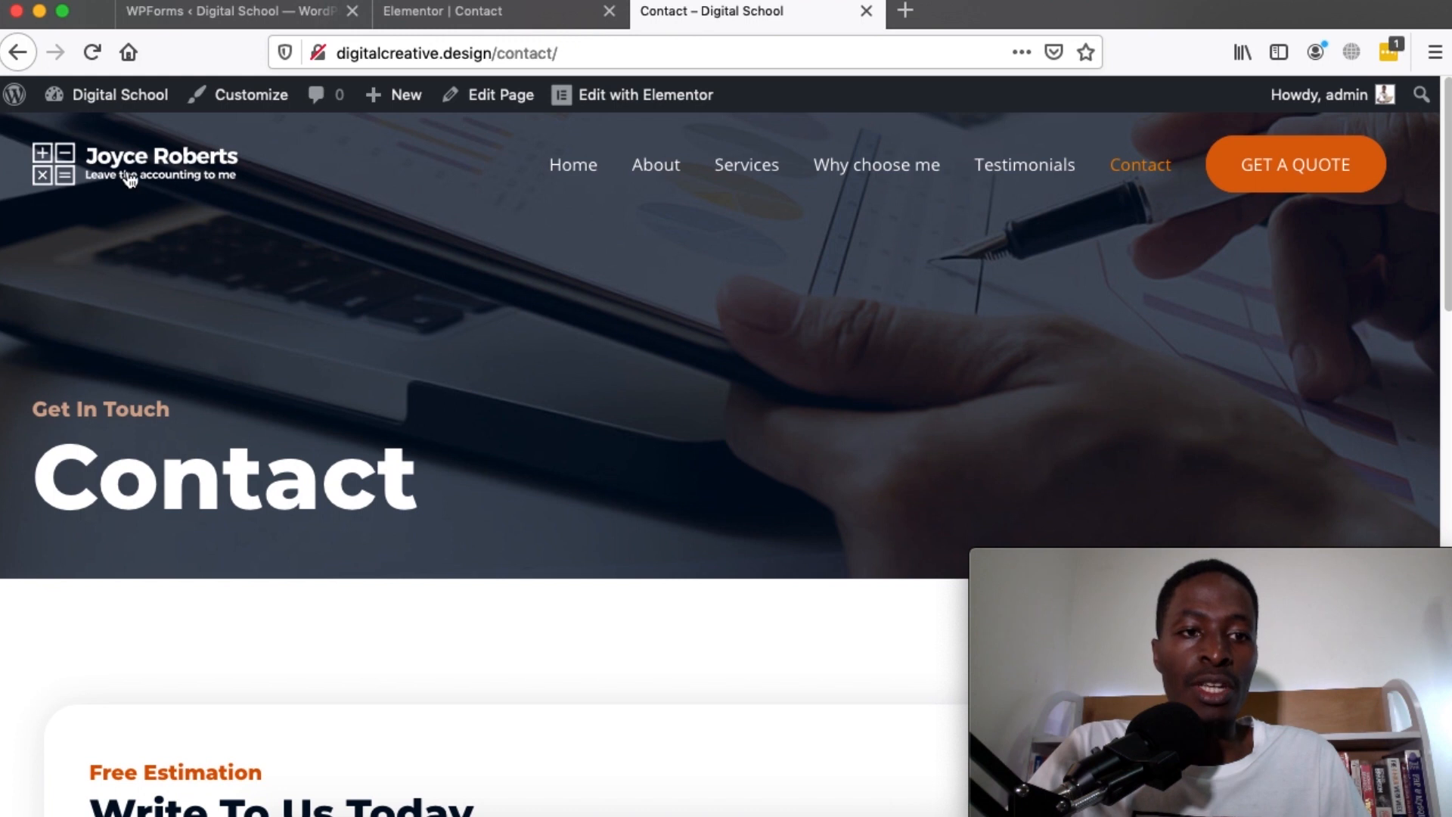
click(469, 16)
click(217, 17)
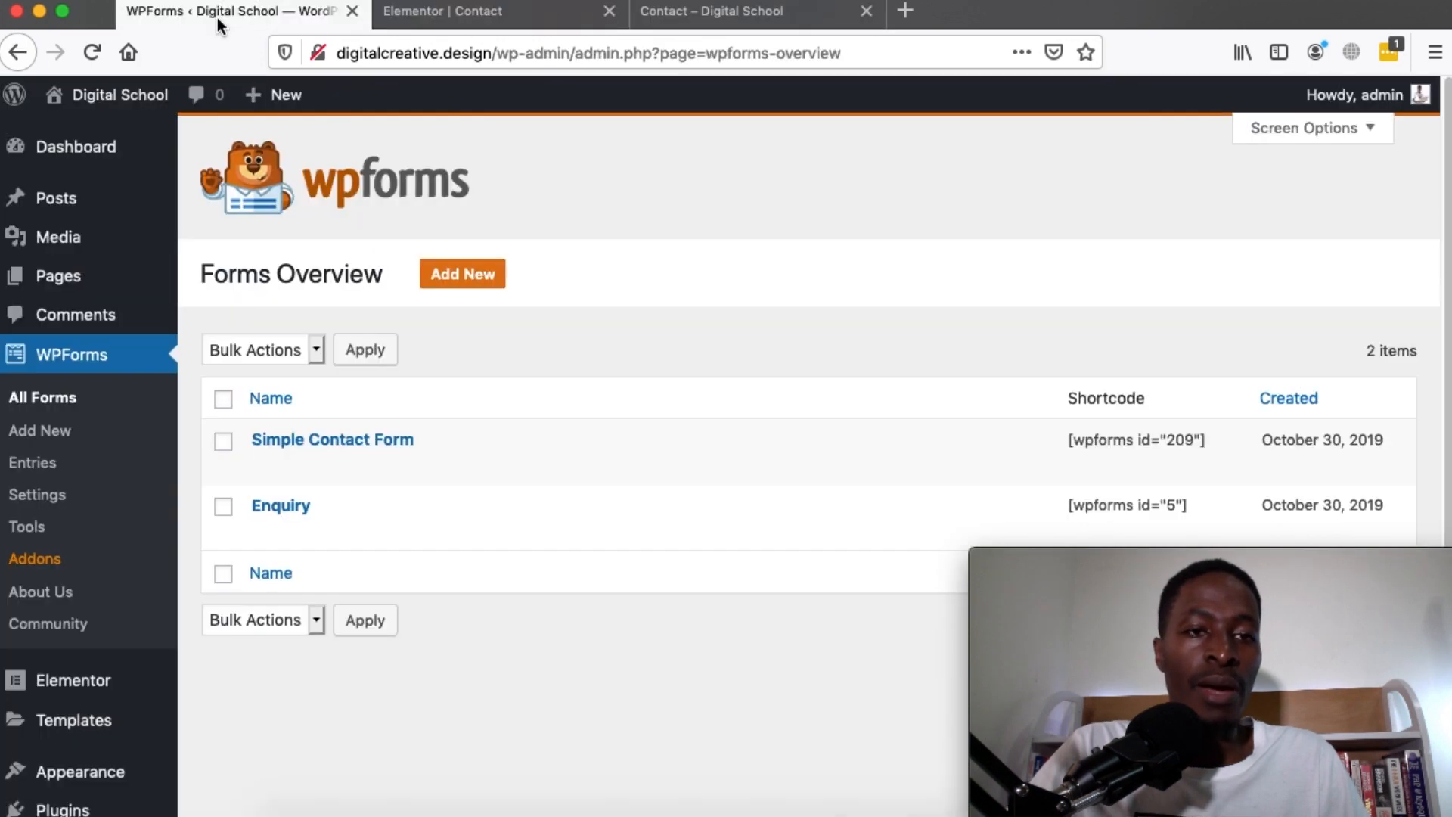
mouse_move(108, 142)
scroll(88, 609, down, 3)
mouse_move(85, 608)
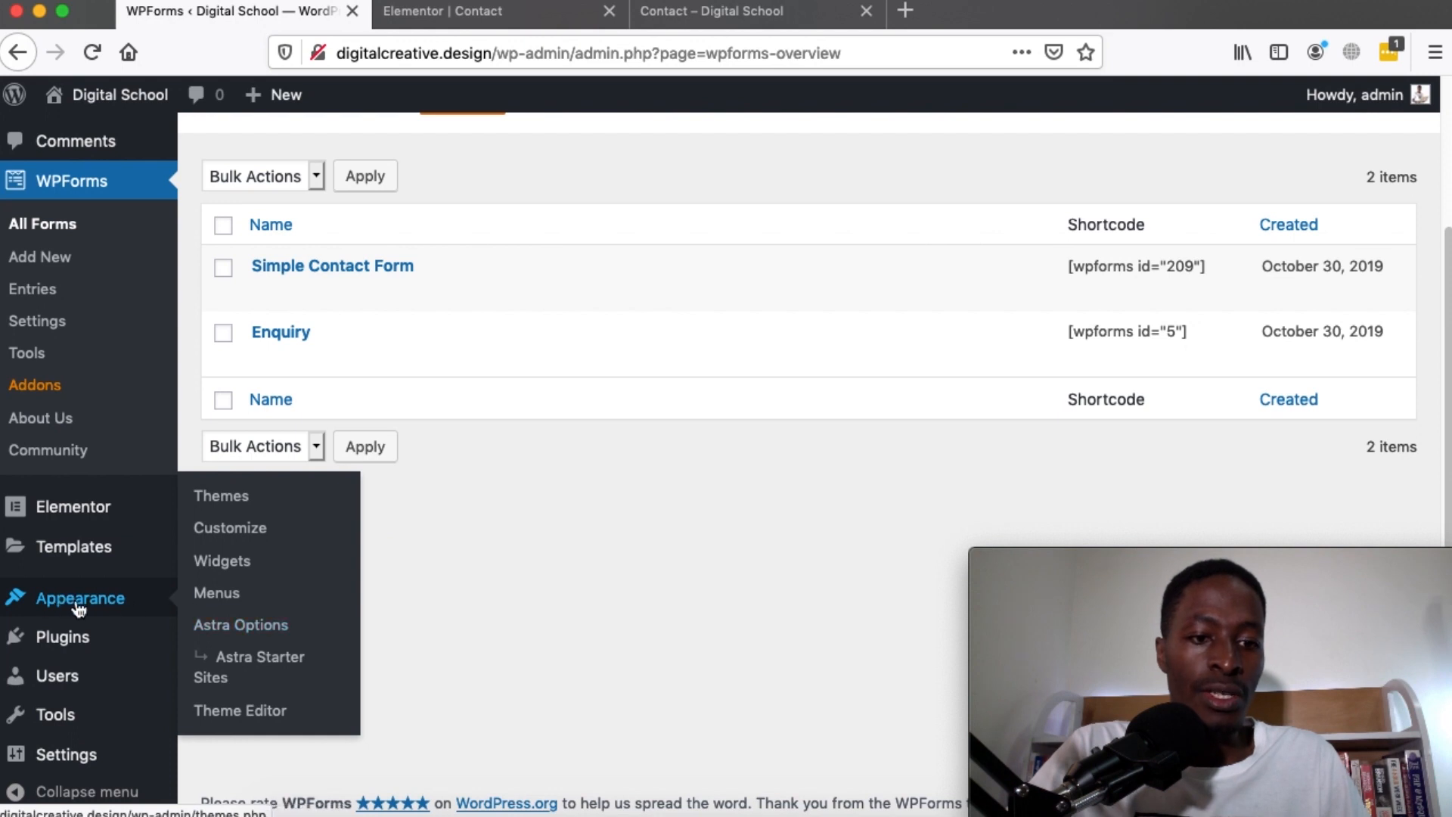
Go to the Customizer's header Site Identity settings and remove the current site logo
click(247, 527)
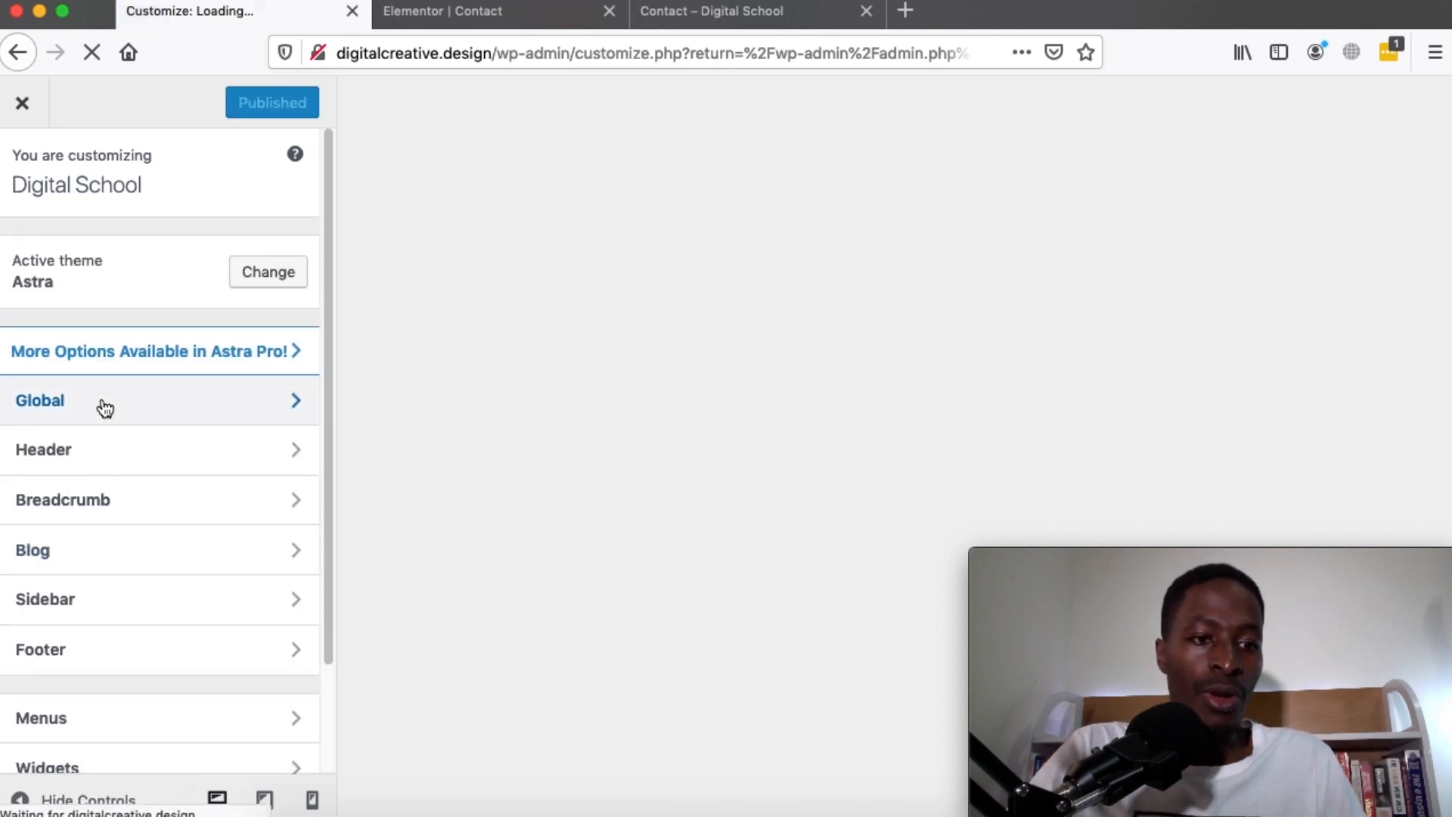
click(195, 455)
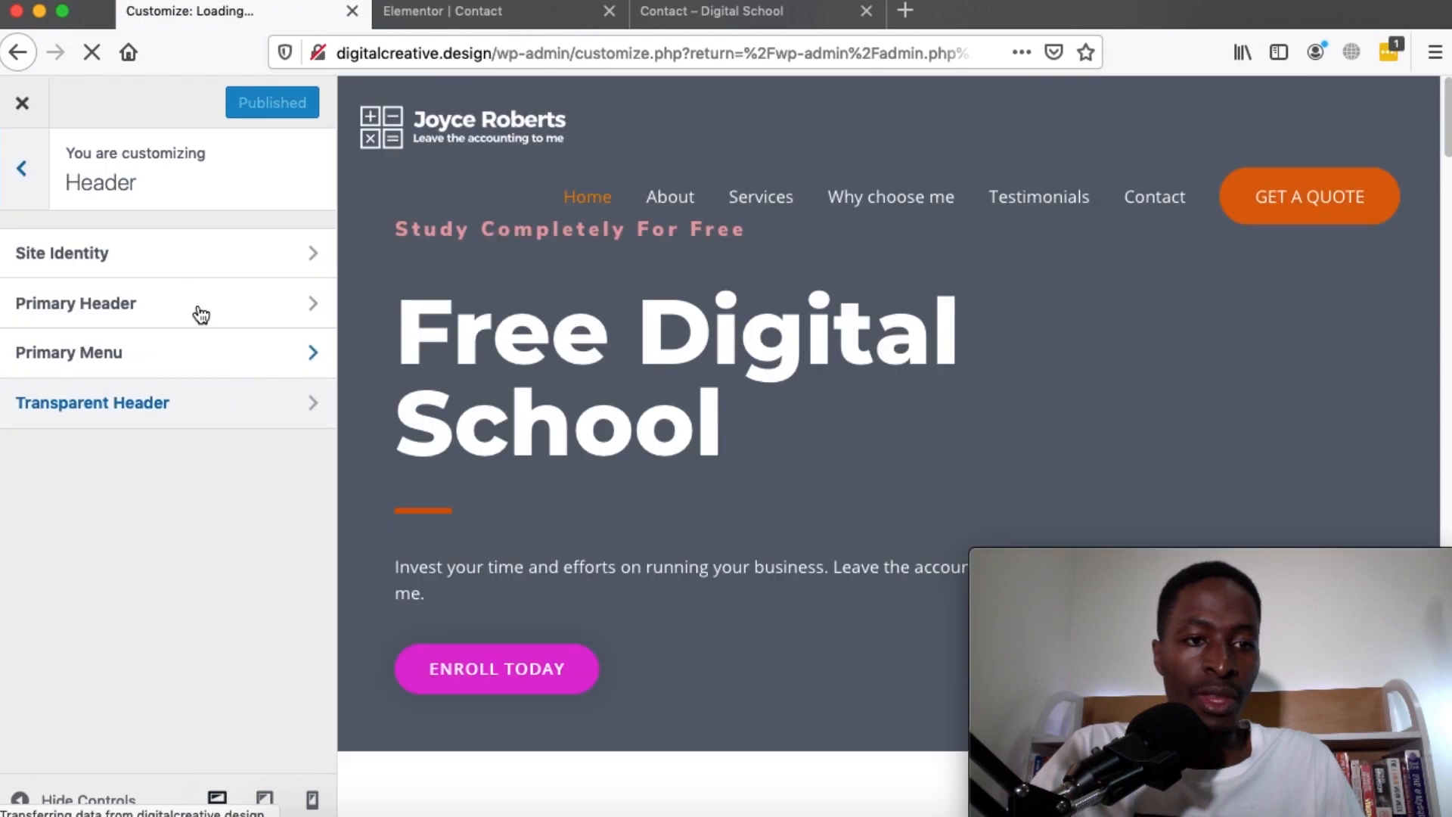
click(150, 258)
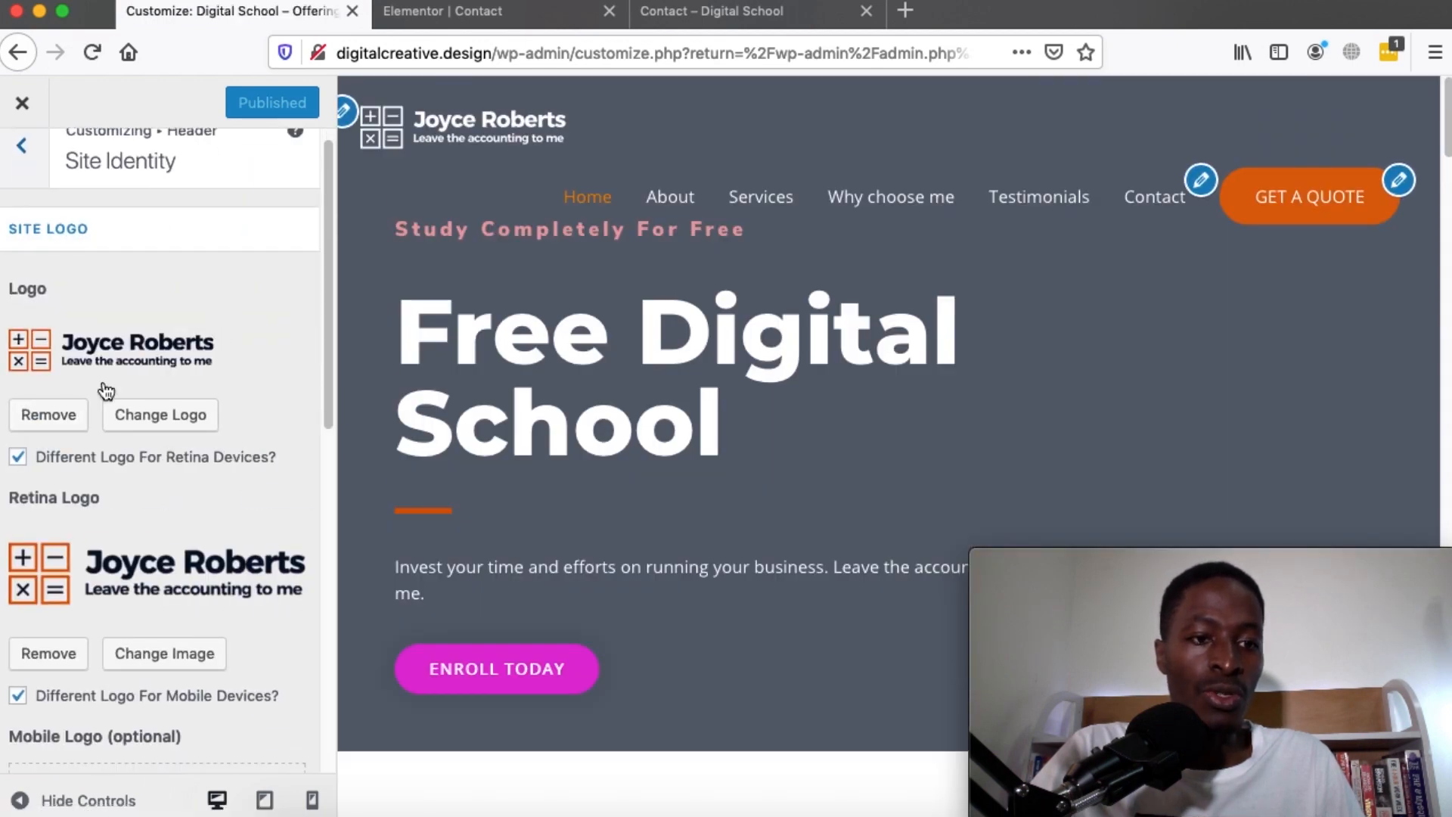
scroll(106, 390, down, 2)
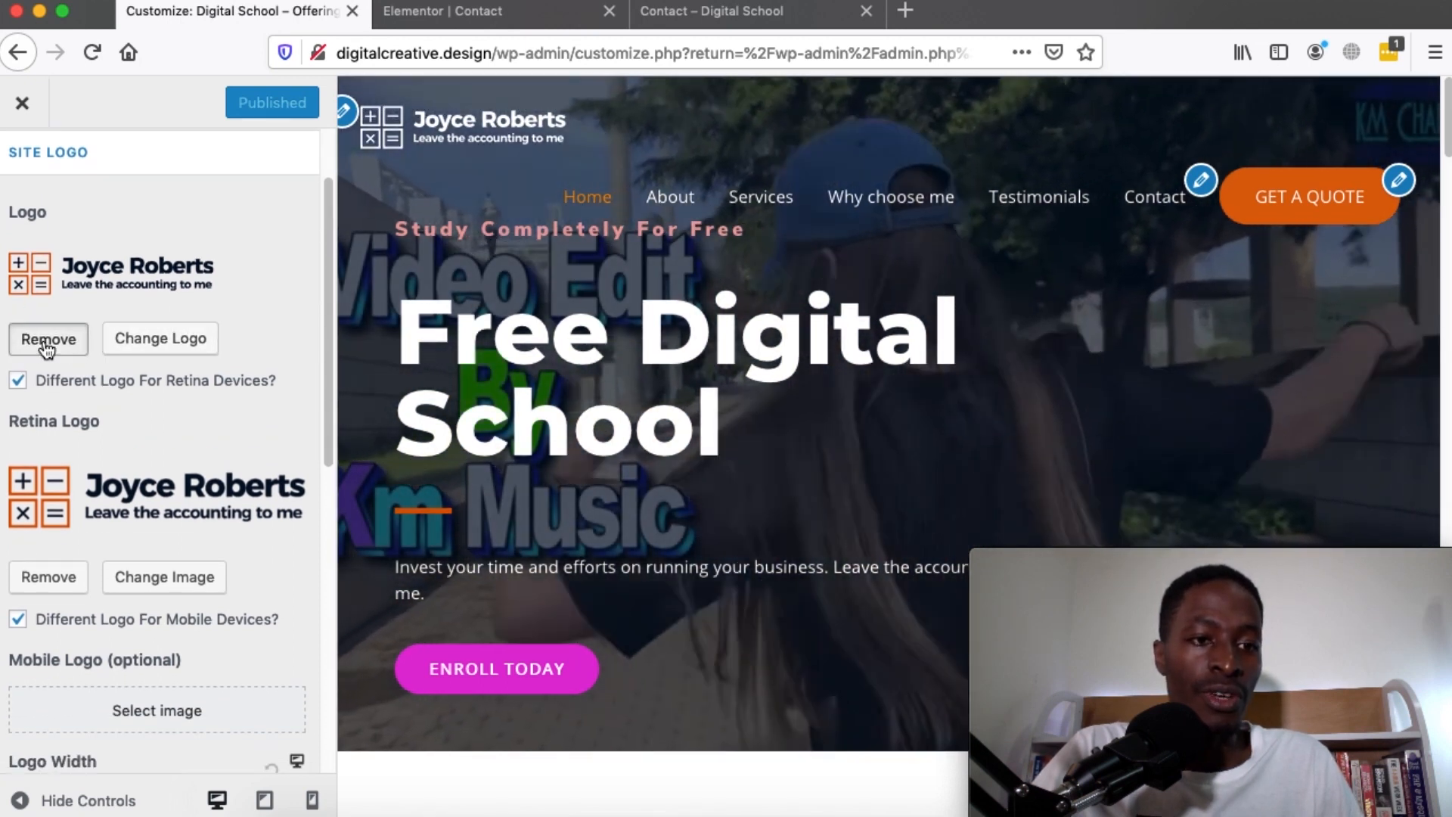
click(46, 340)
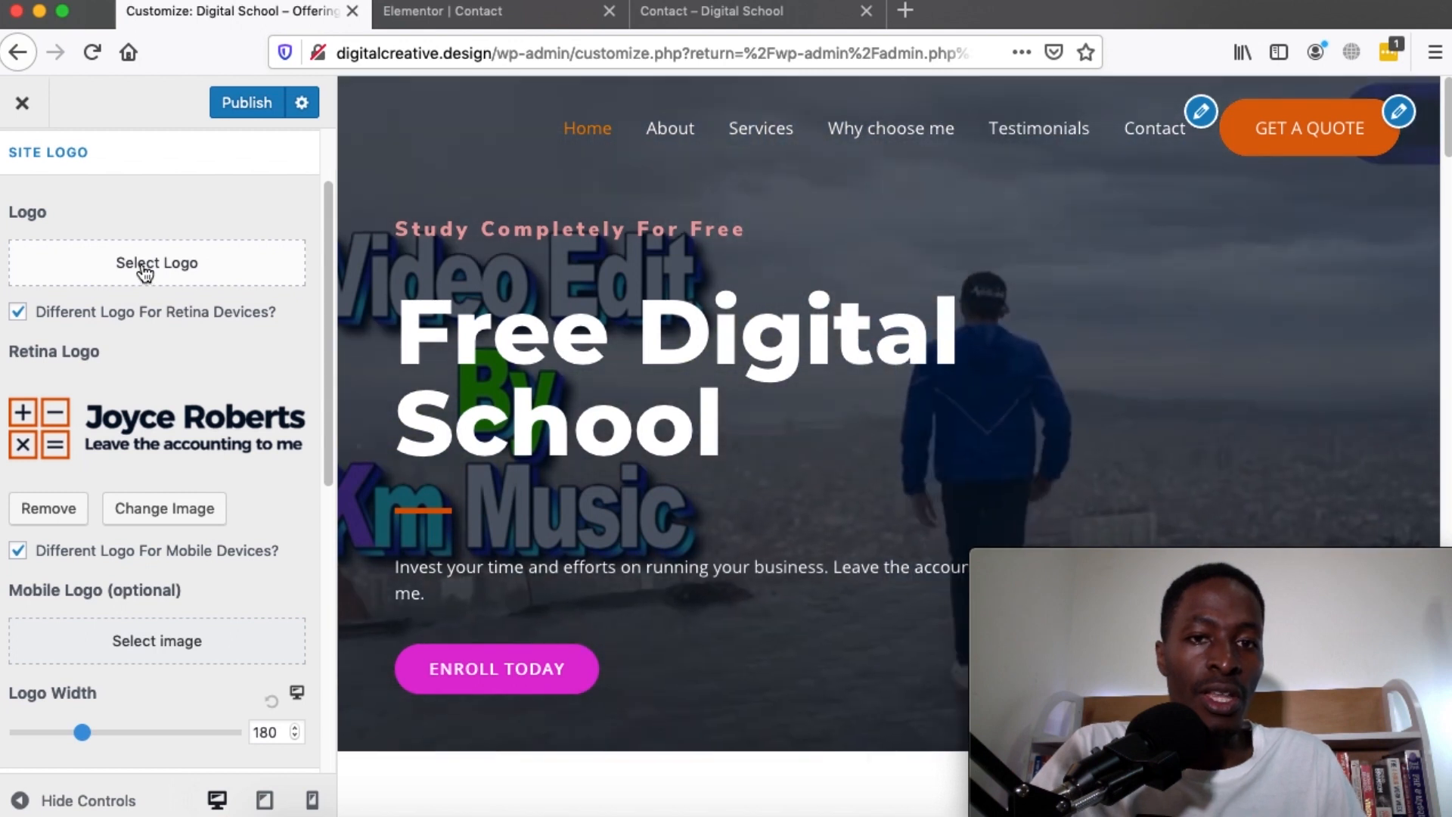
Choose the HubSpot image from the media library as the logo, skipping cropping
click(144, 267)
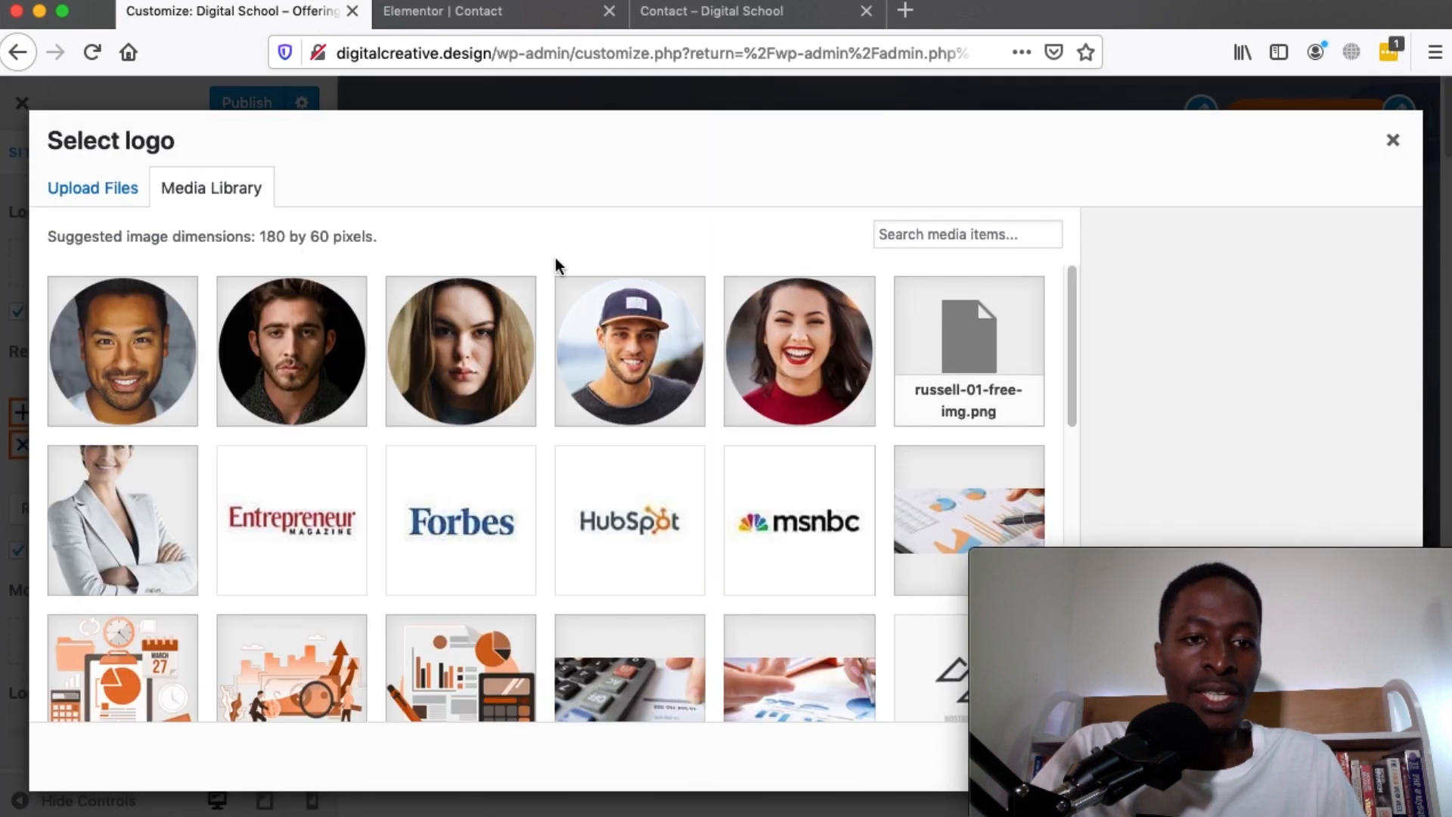
scroll(479, 486, down, 3)
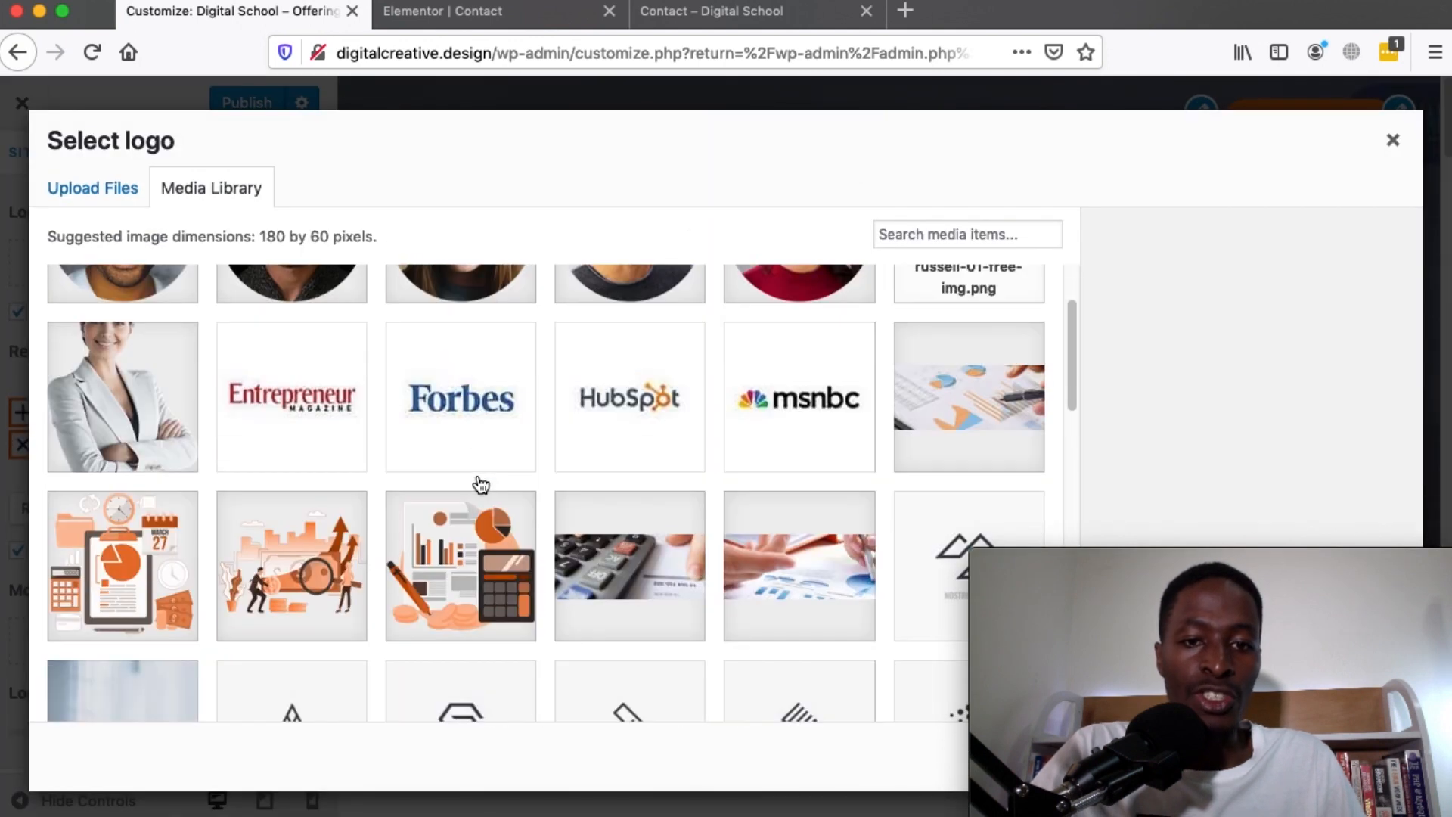
click(641, 430)
scroll(639, 425, down, 5)
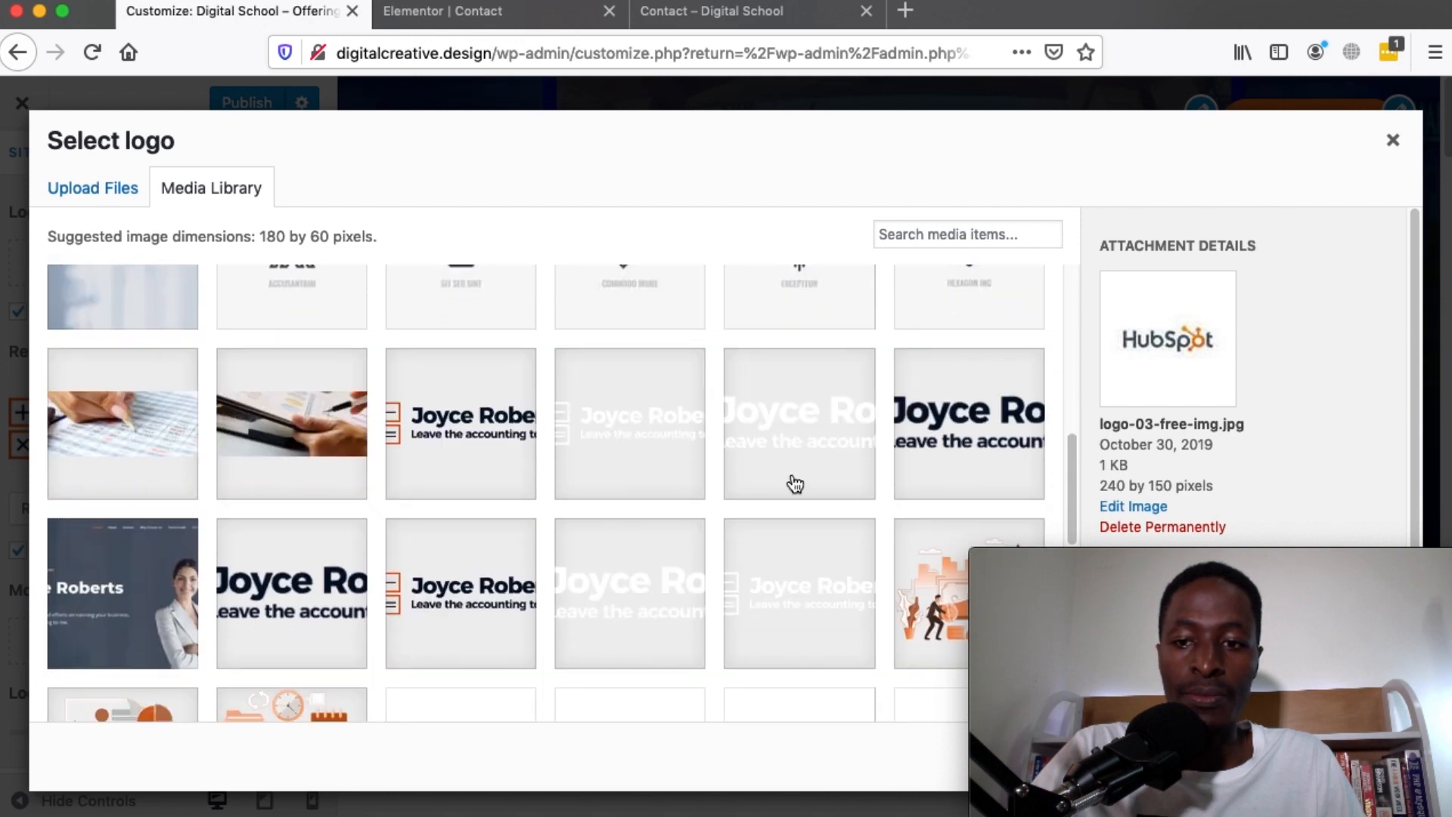
scroll(860, 477, down, 3)
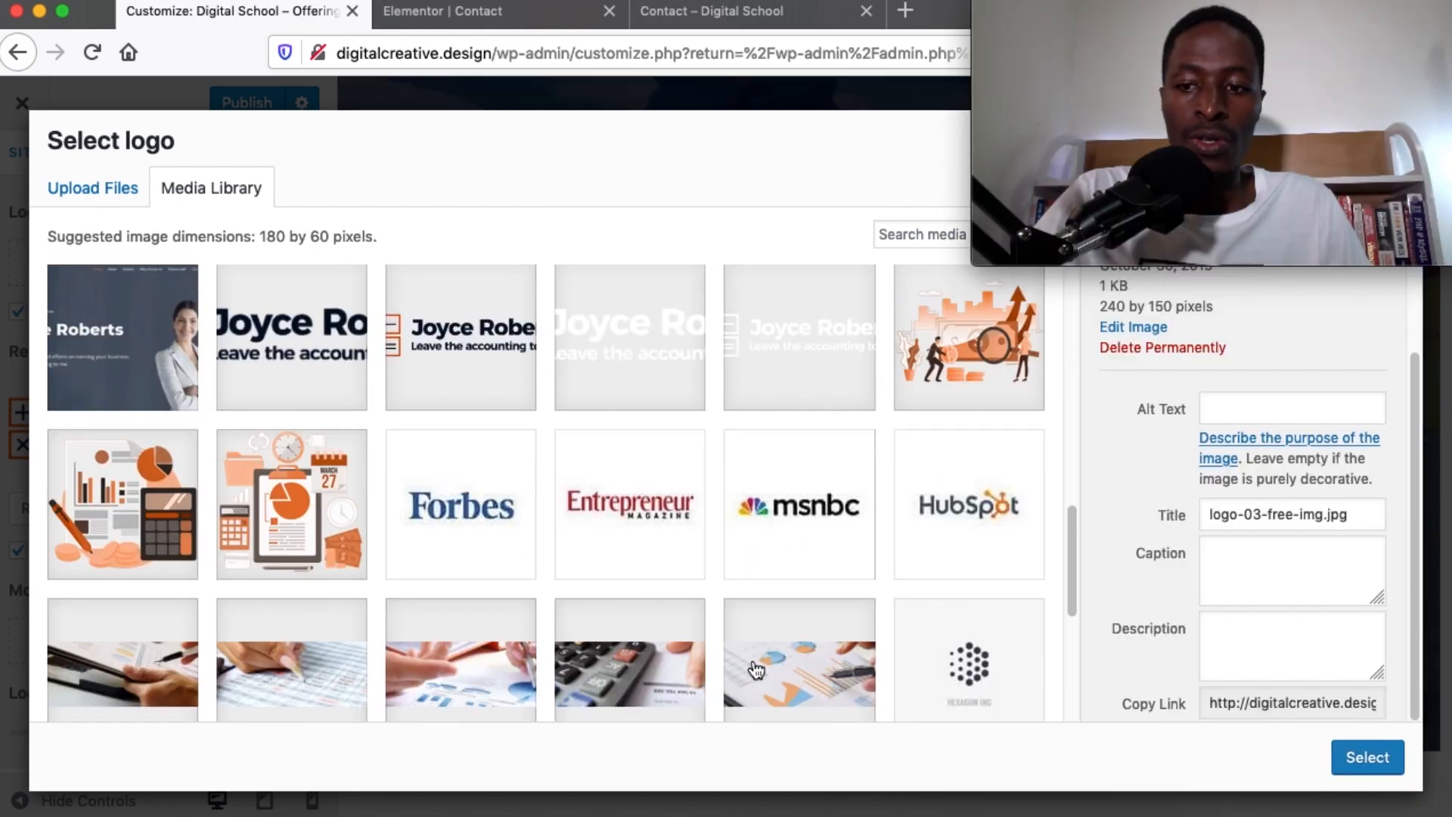
click(1369, 759)
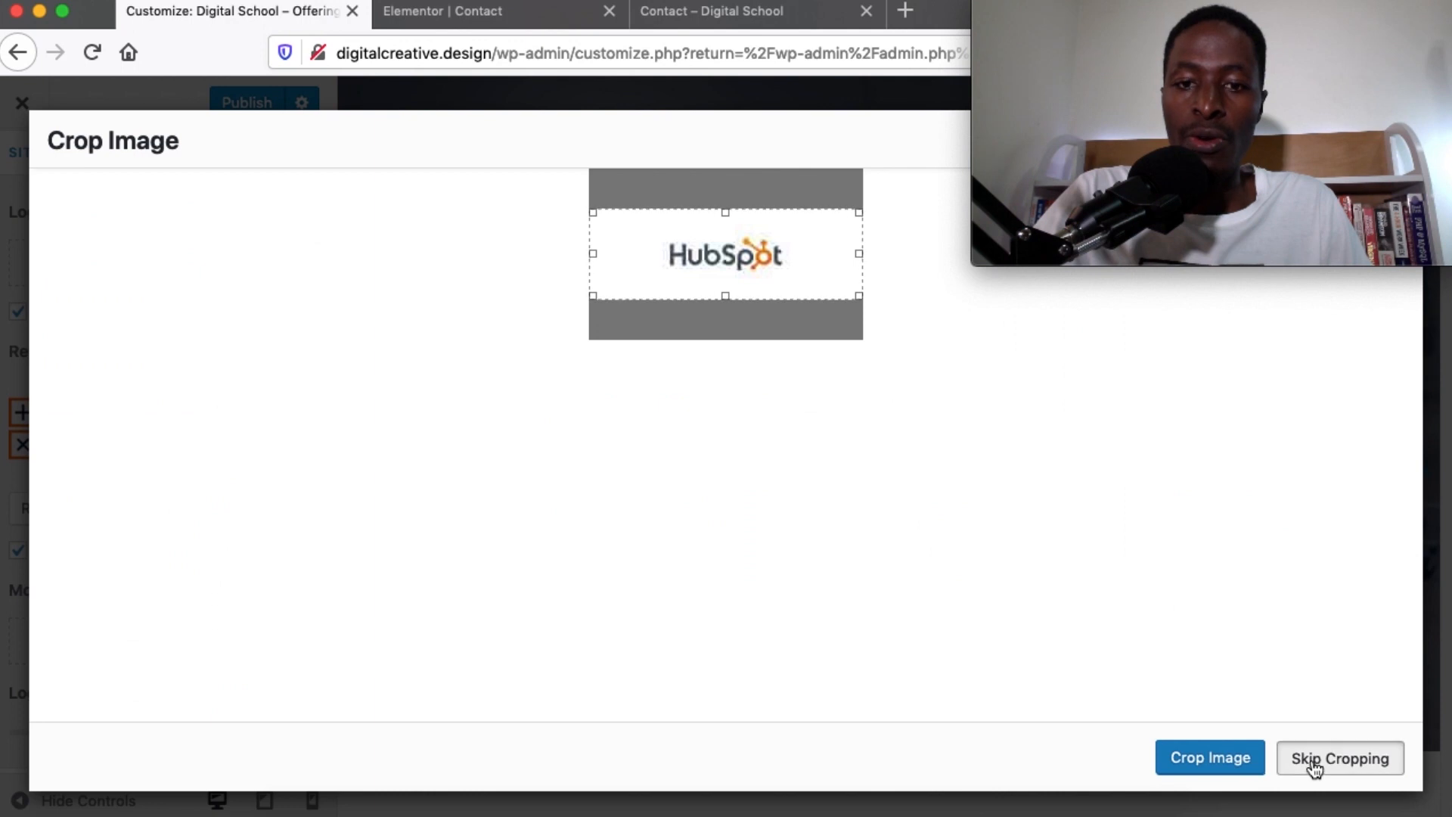
click(1314, 760)
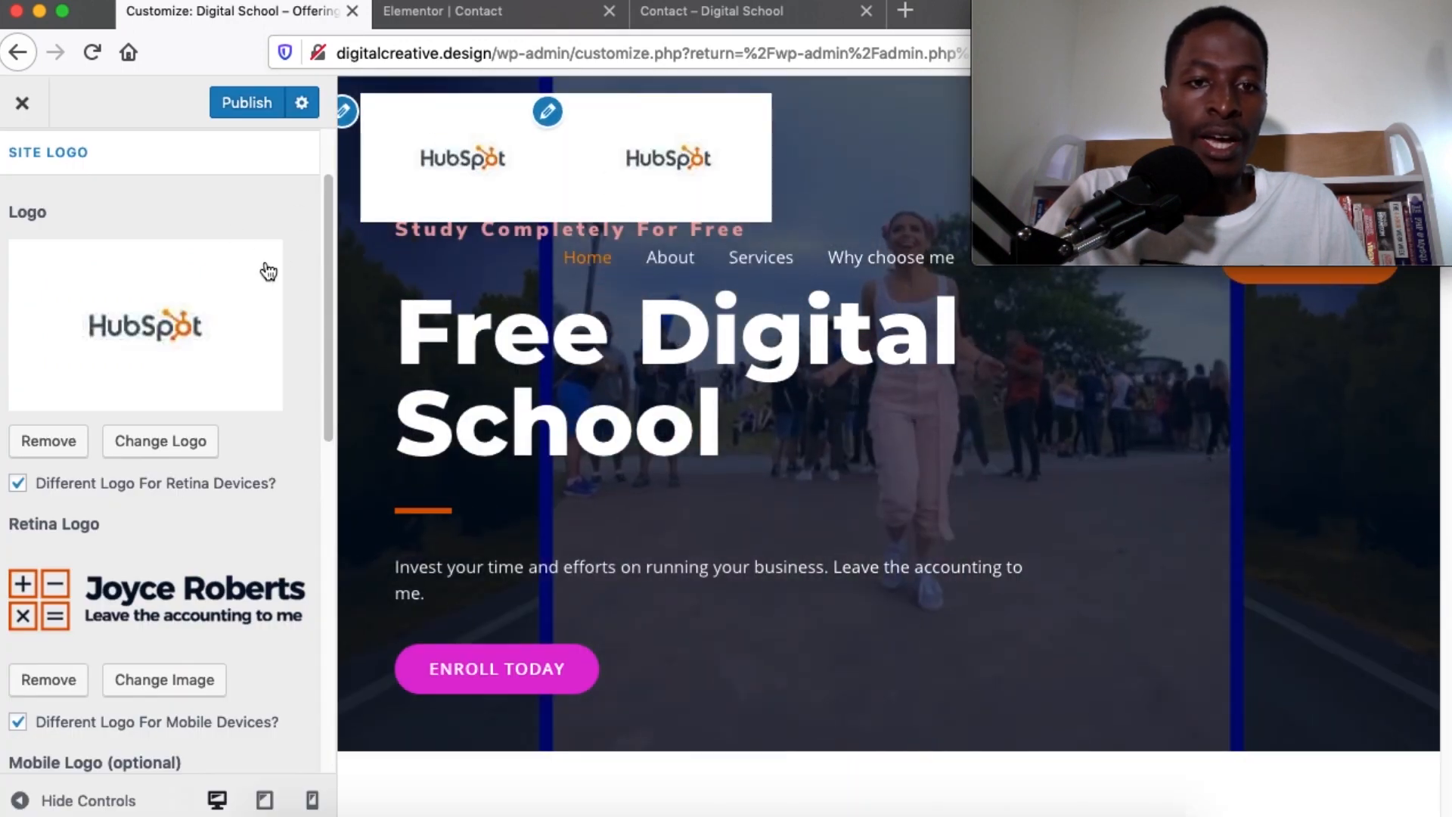
Replace the HubSpot logo with the logo1.png accounting logo from the media library
click(52, 444)
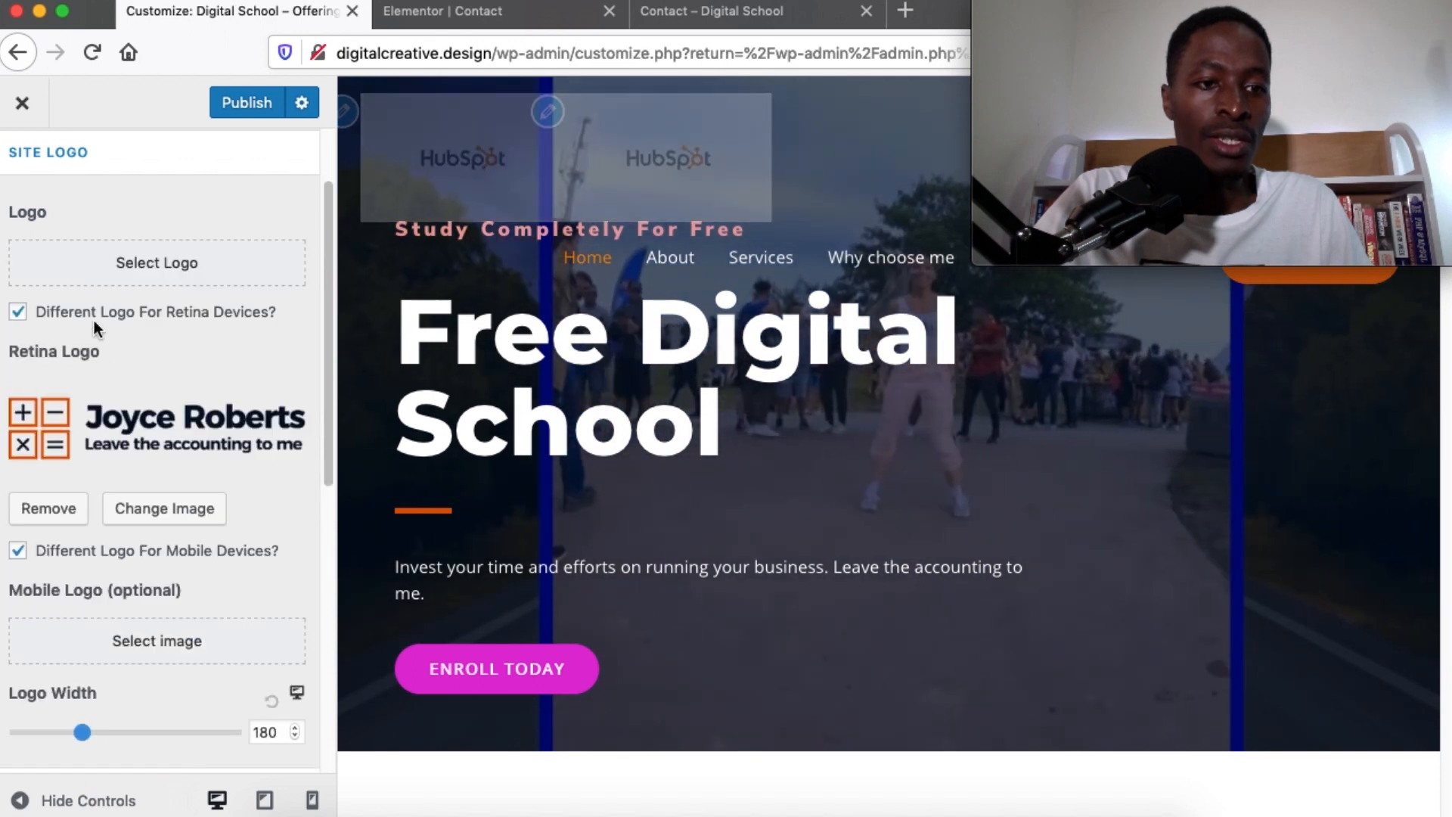
click(147, 261)
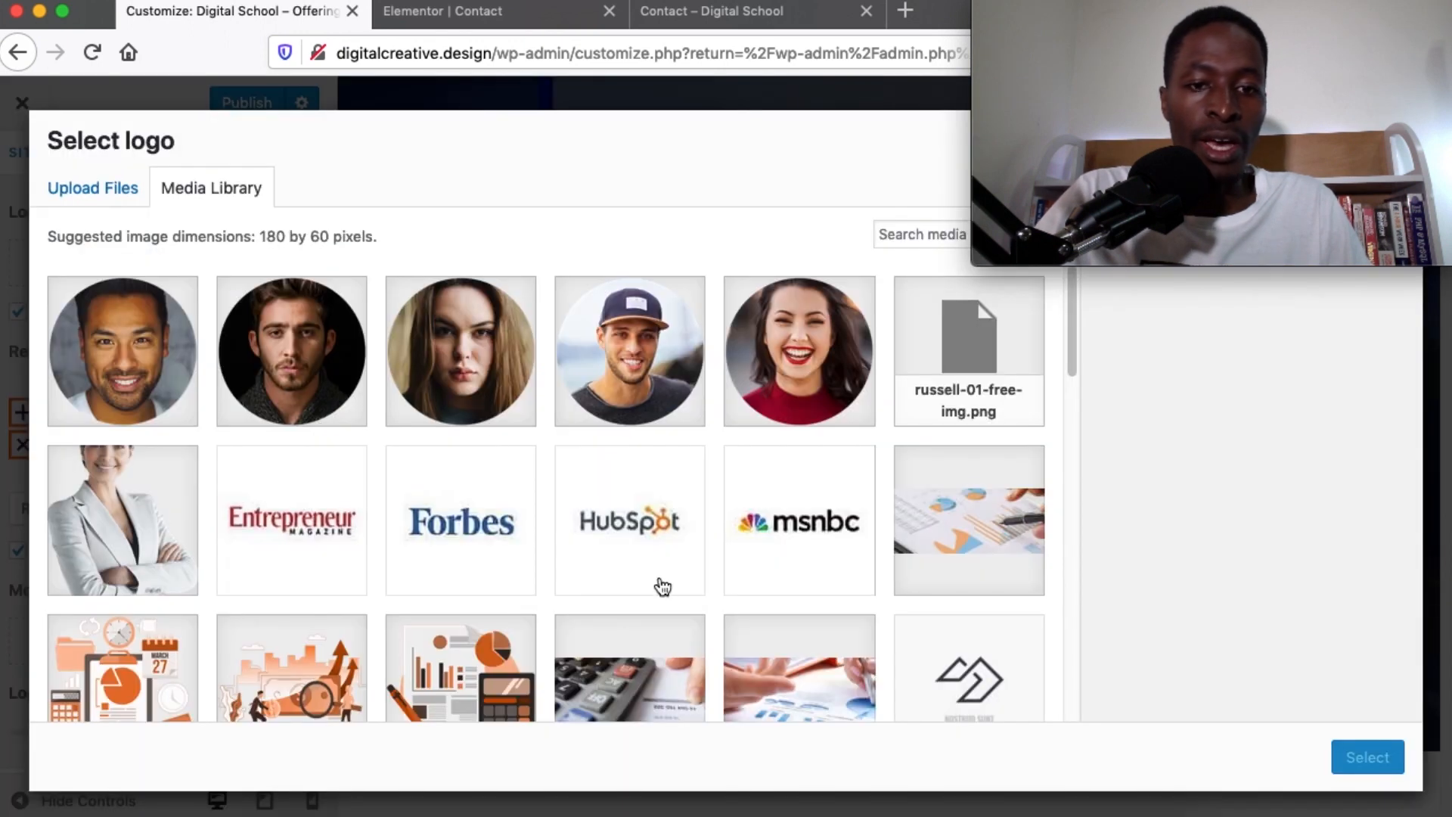
scroll(662, 586, down, 2)
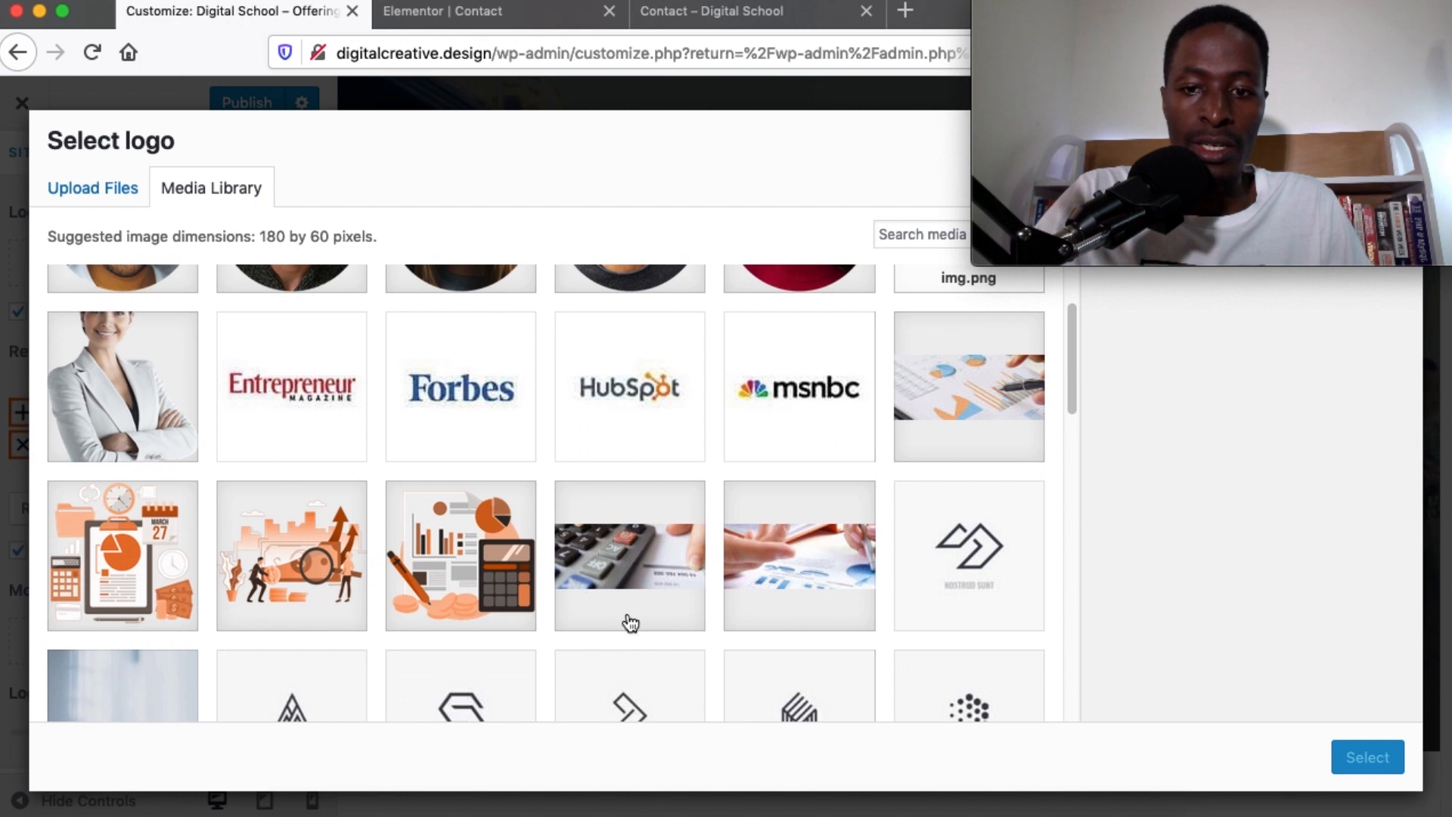
scroll(631, 623, down, 5)
click(425, 477)
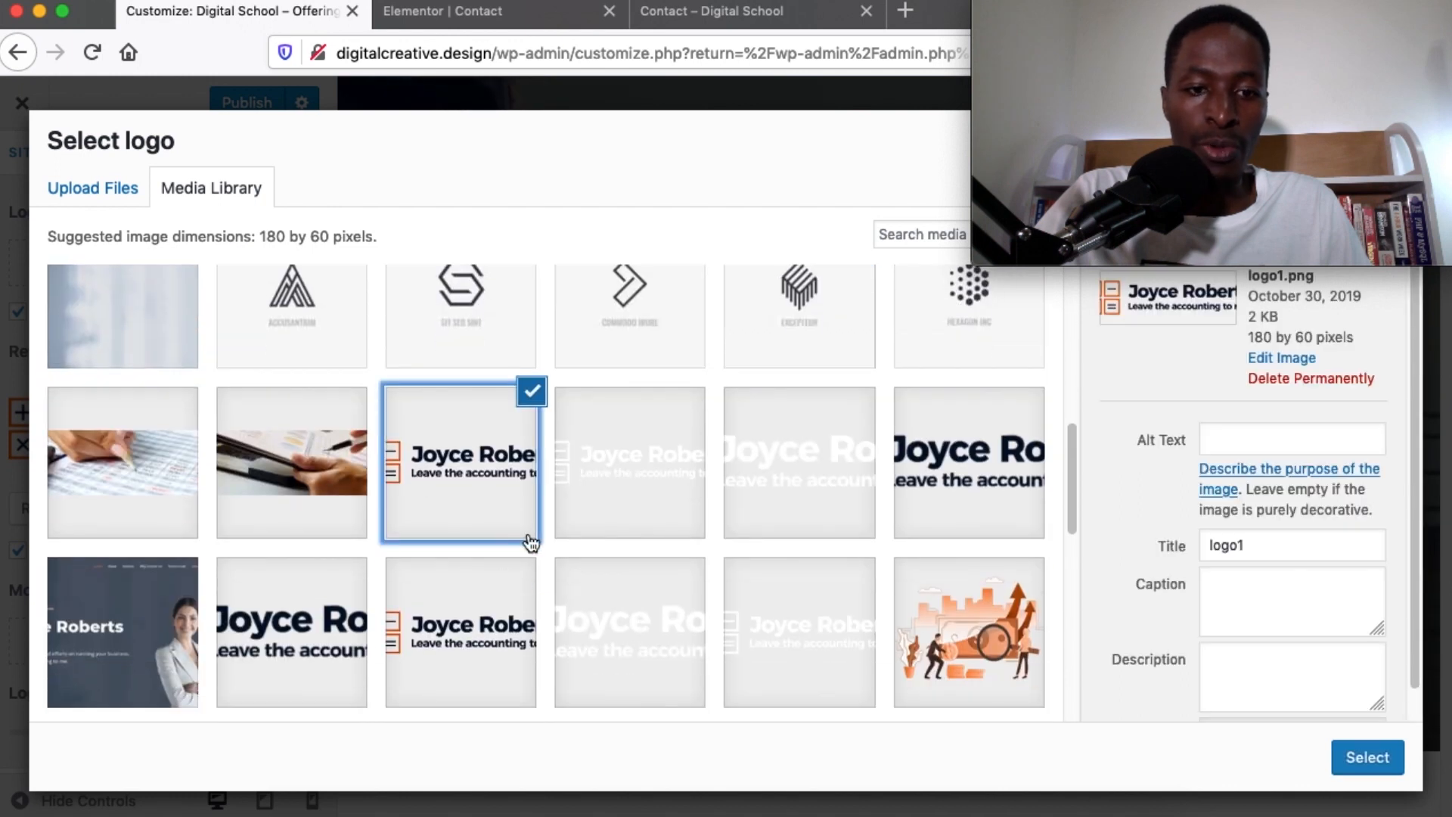
click(1368, 758)
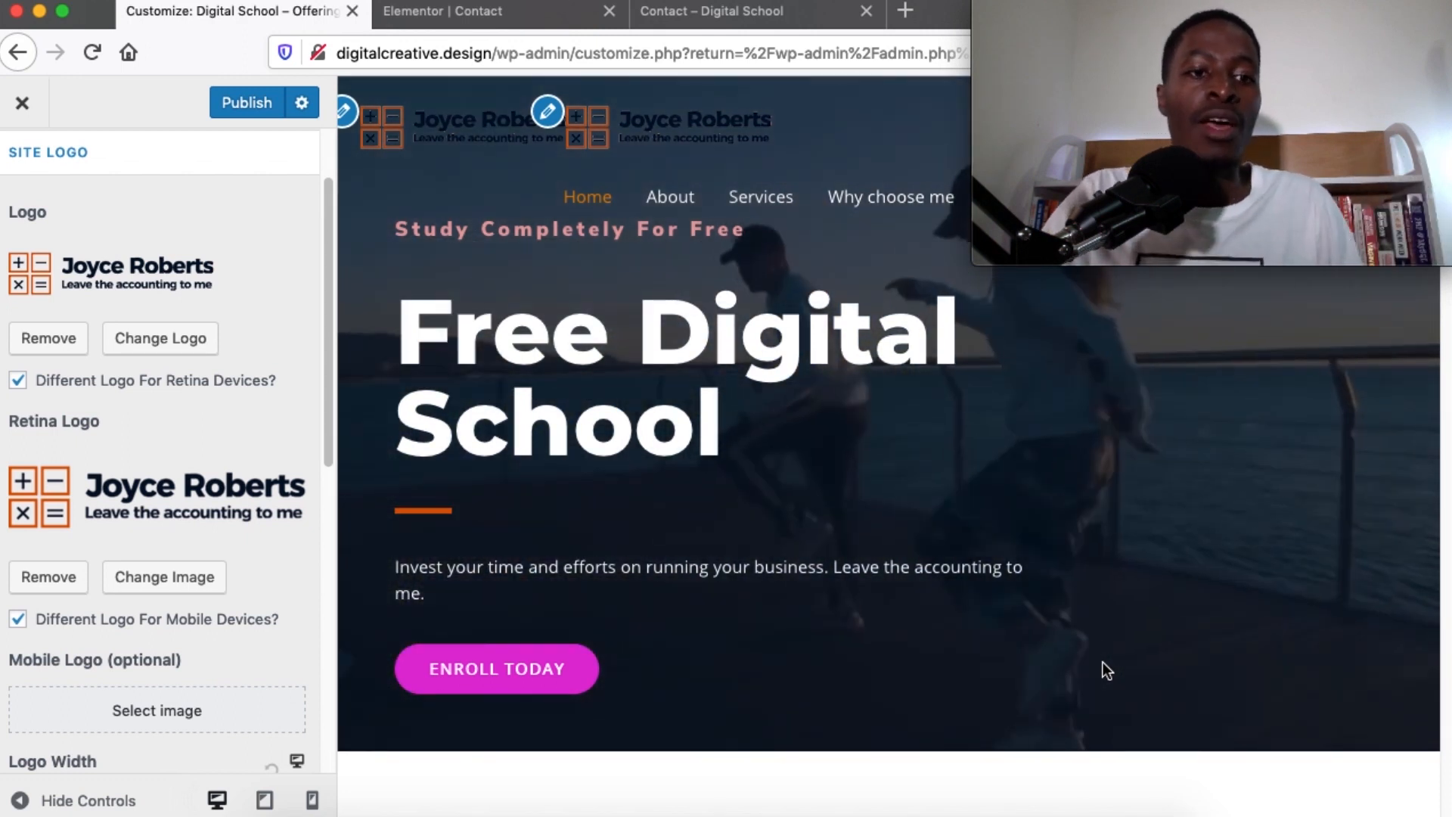
Scroll the Customizer panel and close the Customizer
scroll(271, 549, down, 4)
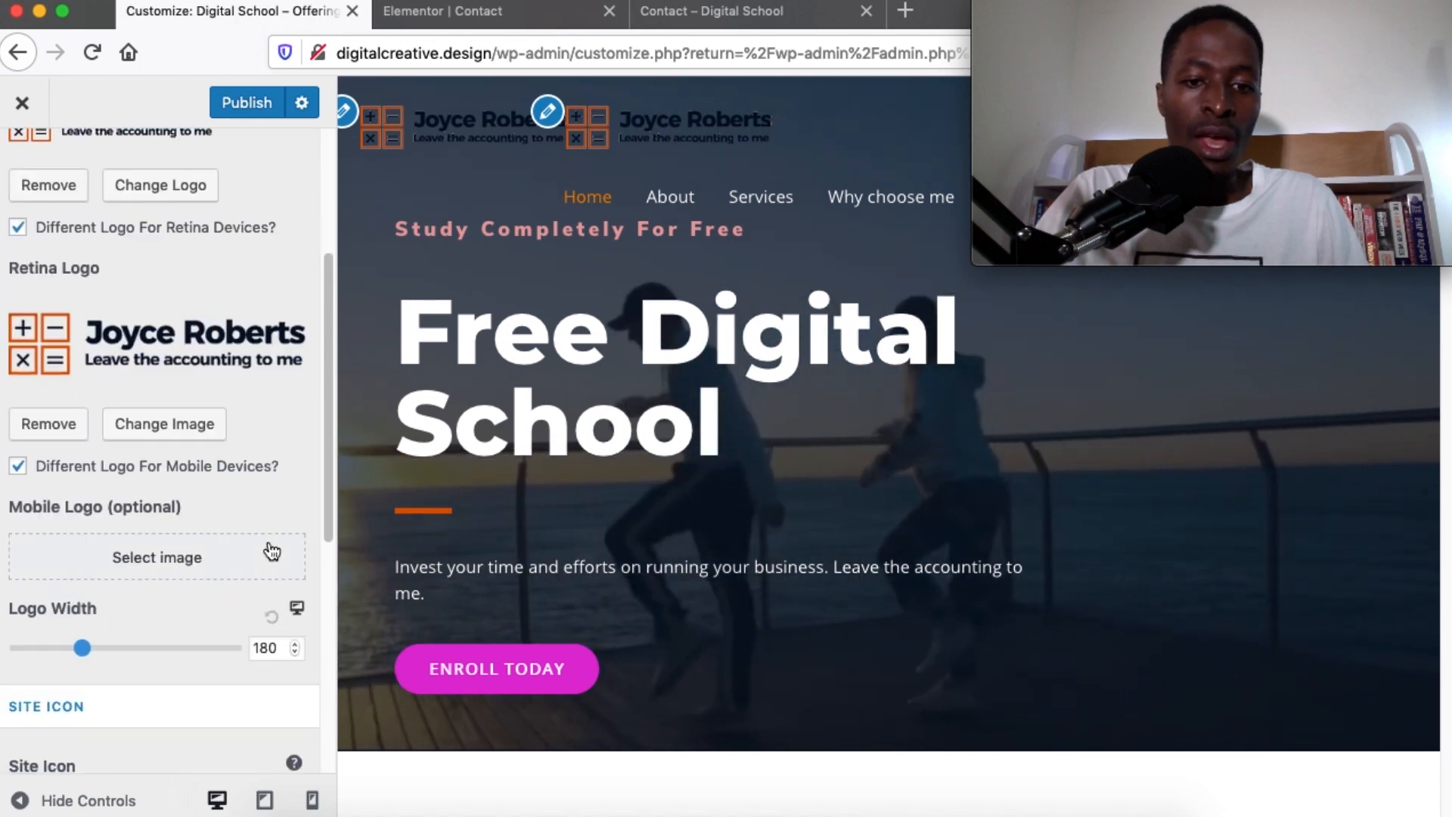
scroll(271, 549, down, 10)
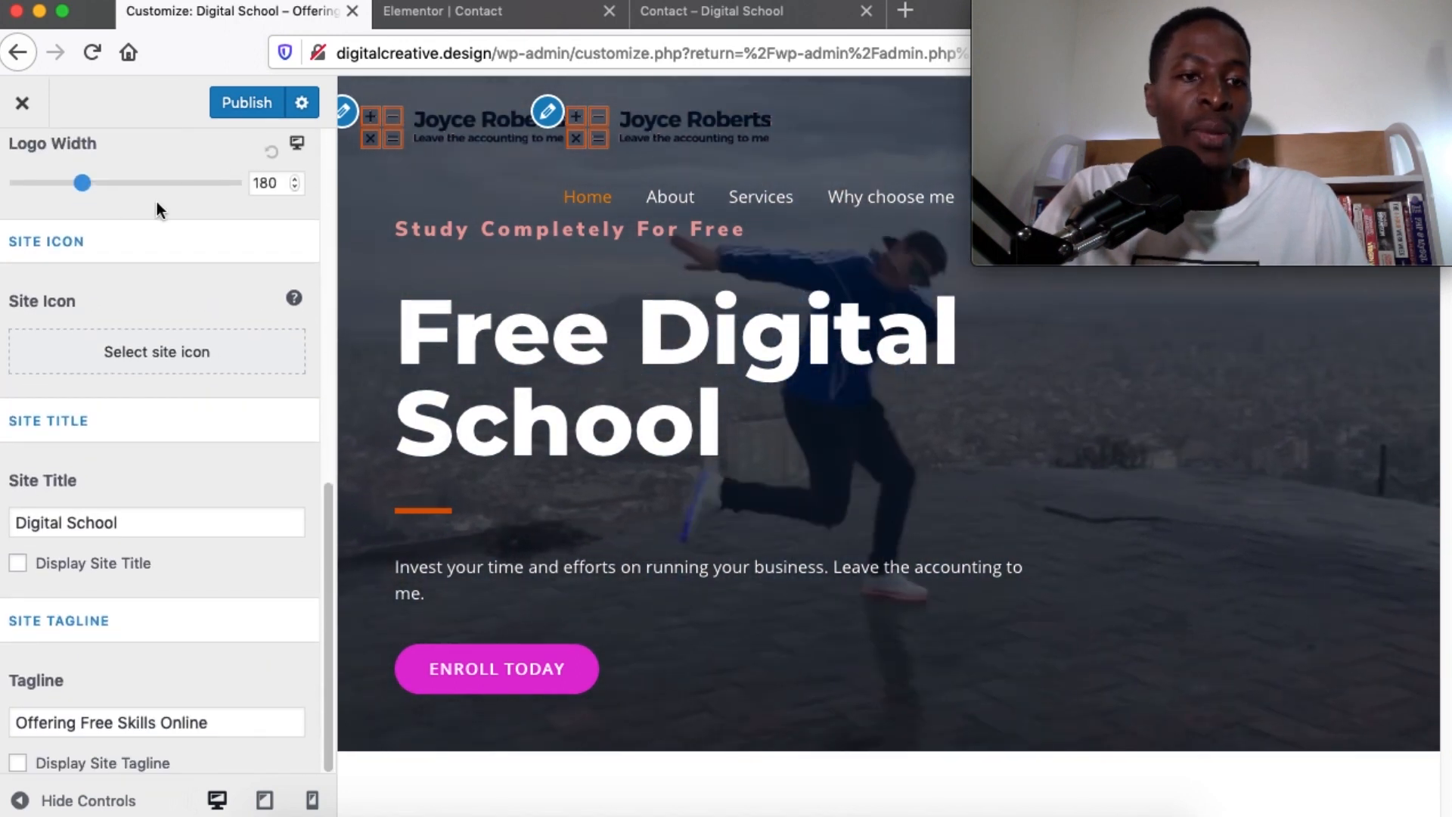
click(22, 102)
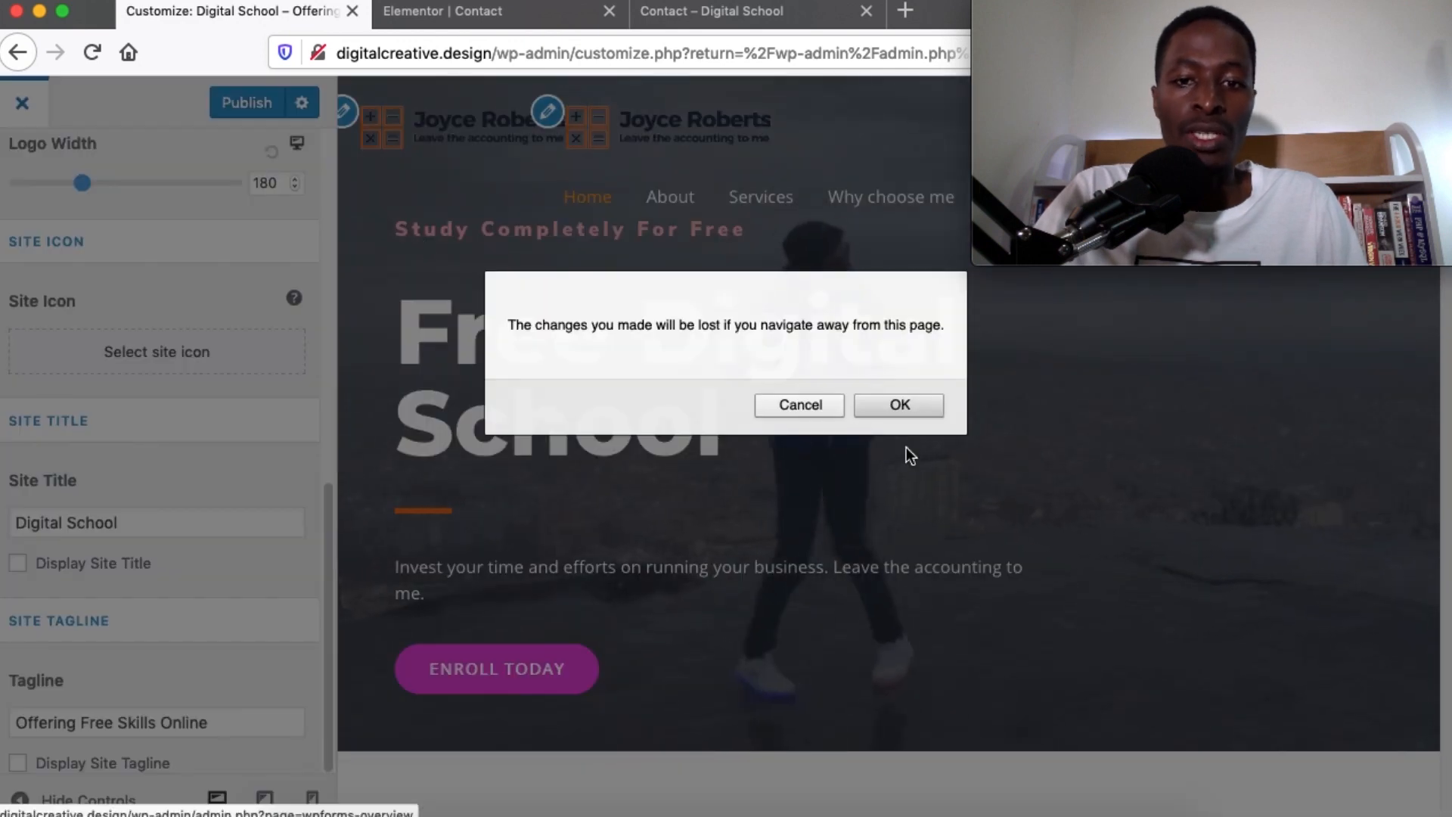
Confirm leaving the Customizer, glance at the live Contact page, and head to Appearance > Menus
click(891, 407)
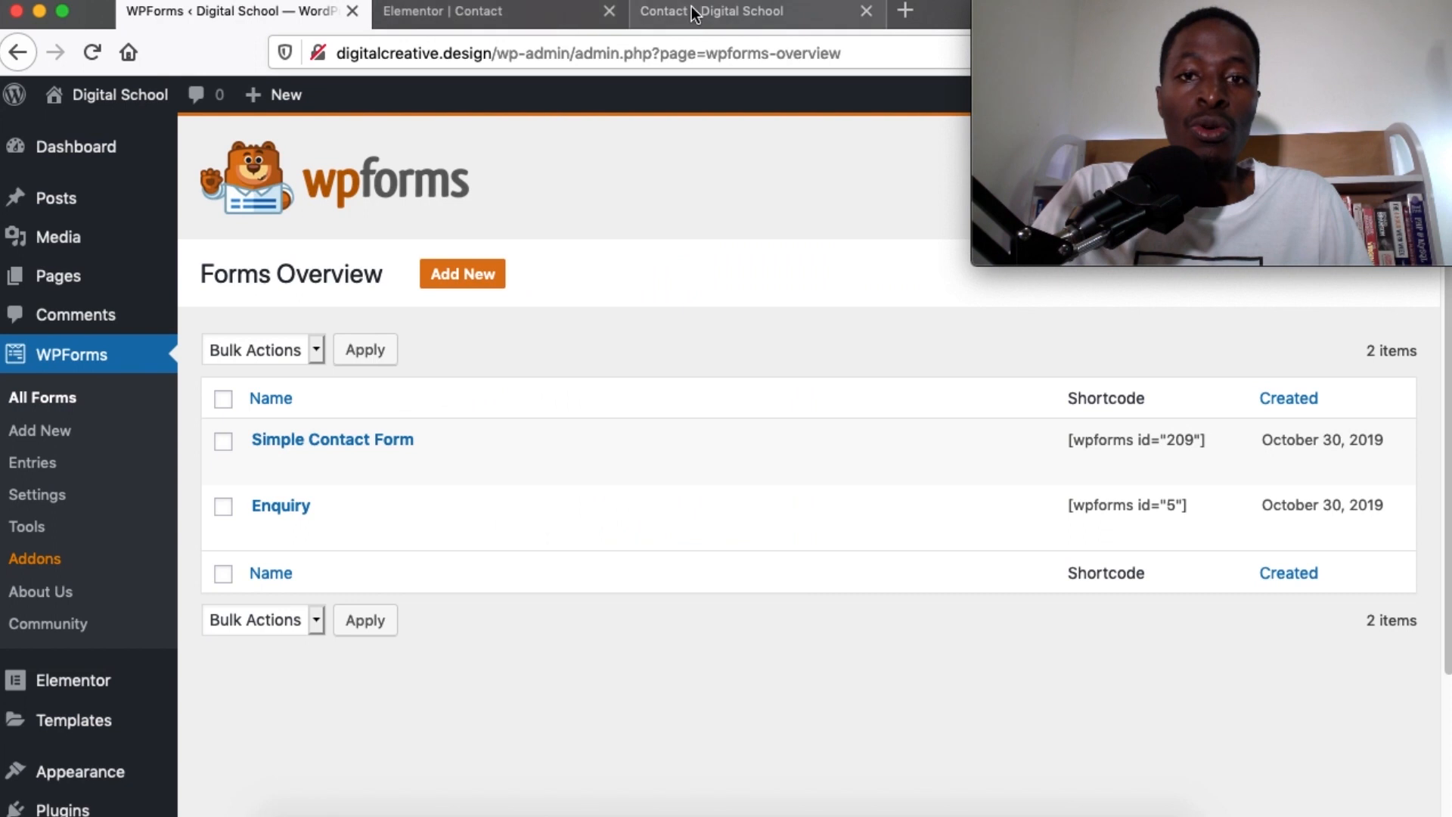
click(665, 11)
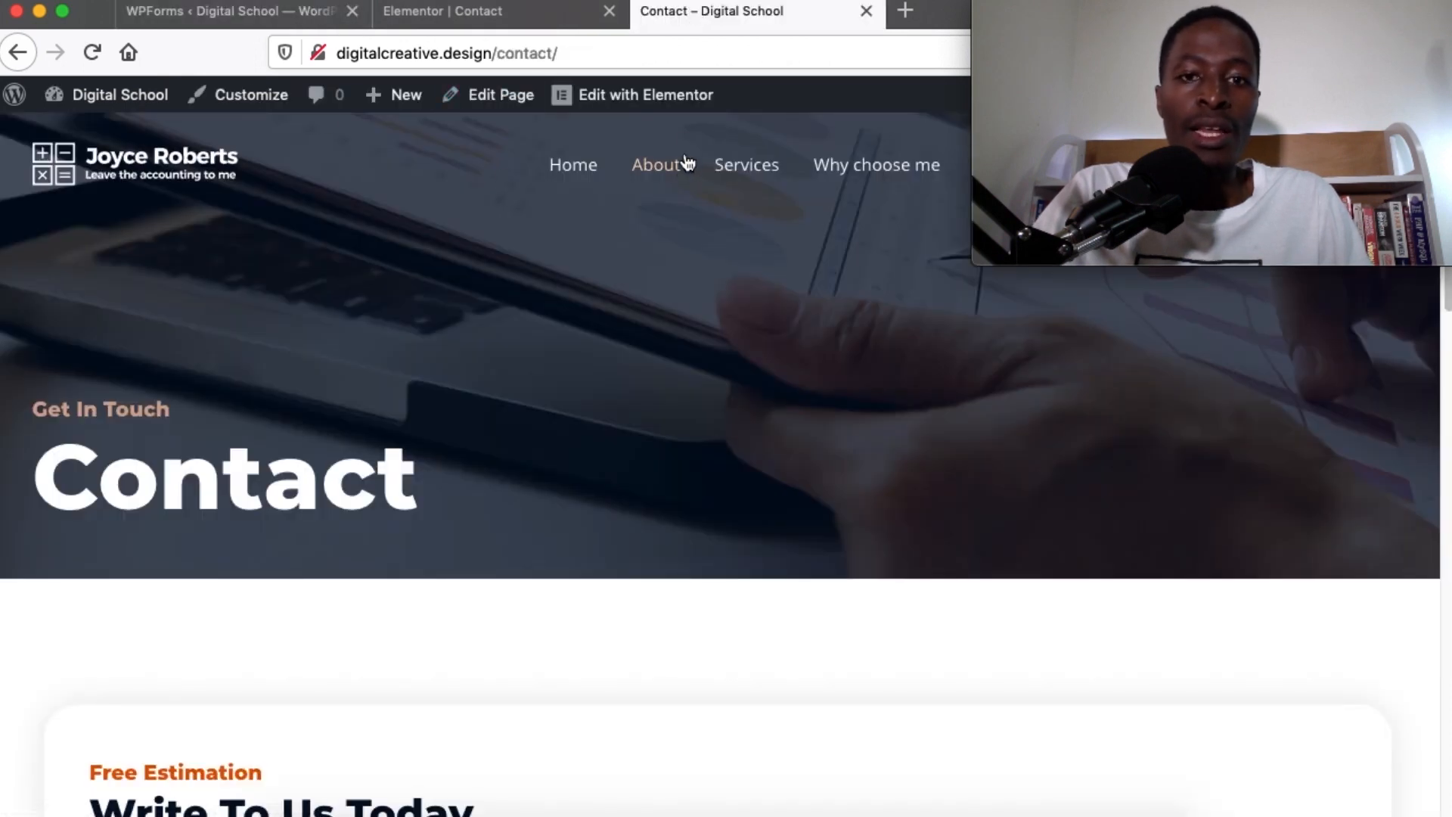
mouse_move(1079, 17)
drag(1097, 11, 1104, 550)
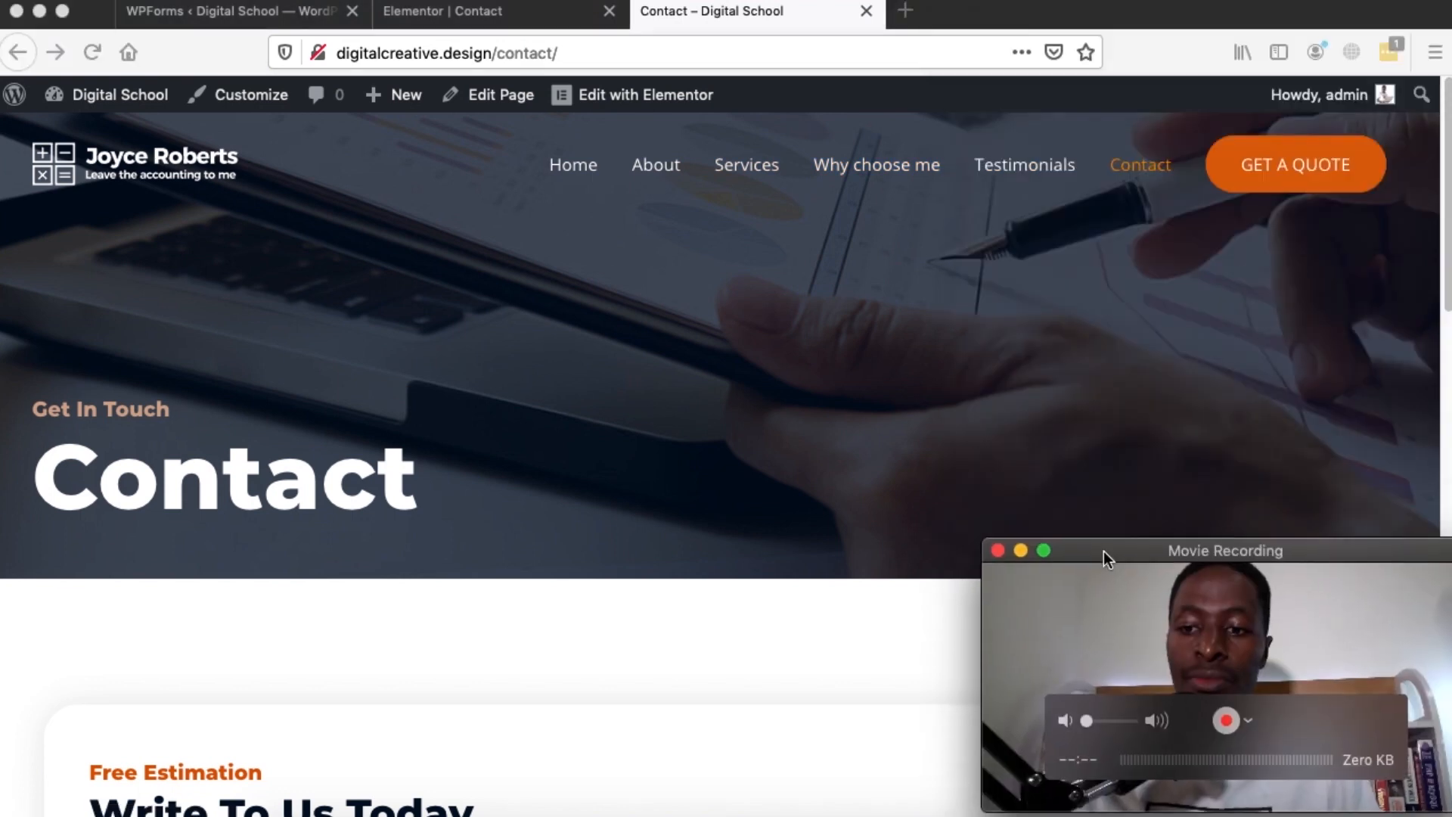
click(211, 12)
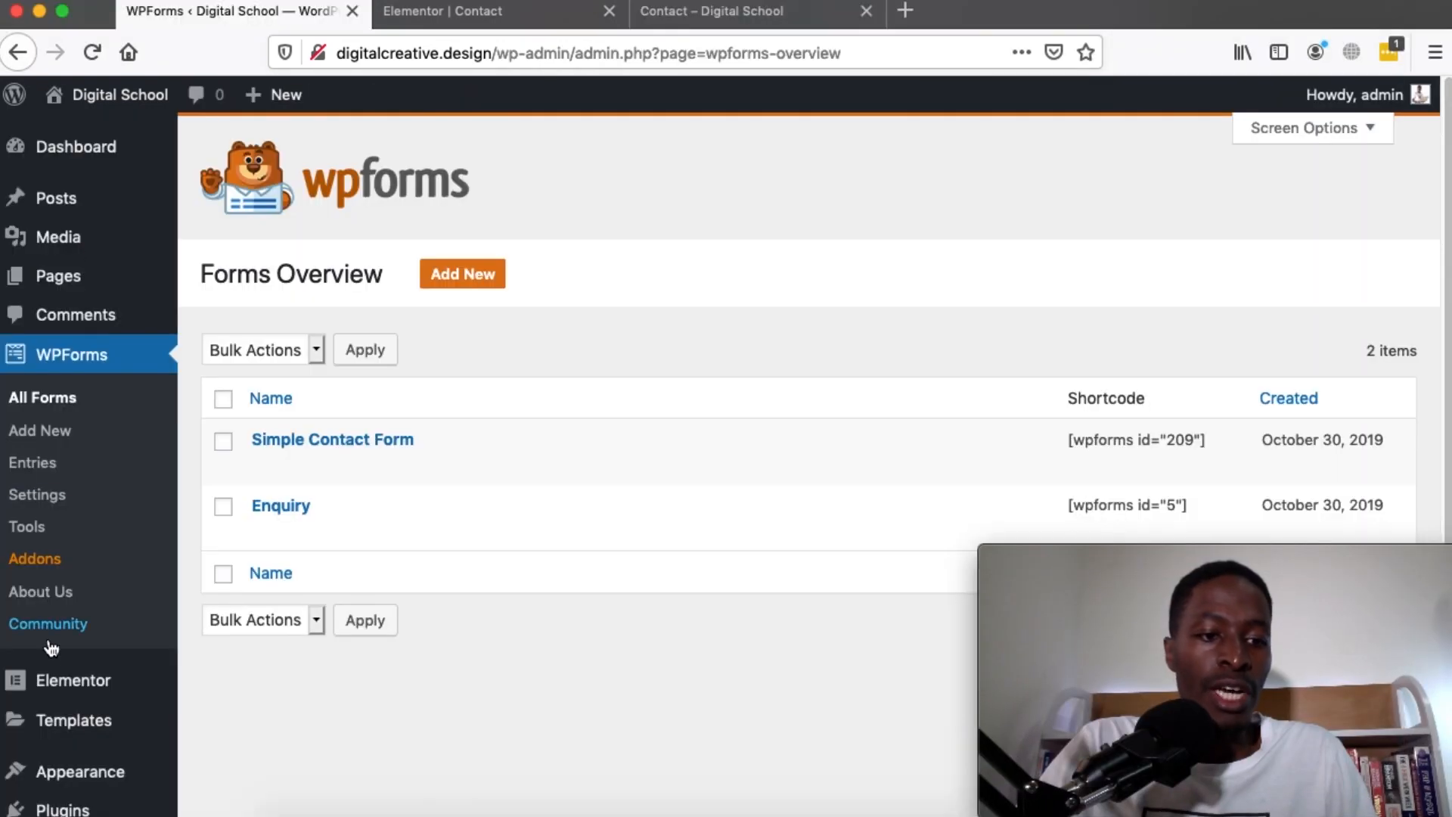
mouse_move(76, 775)
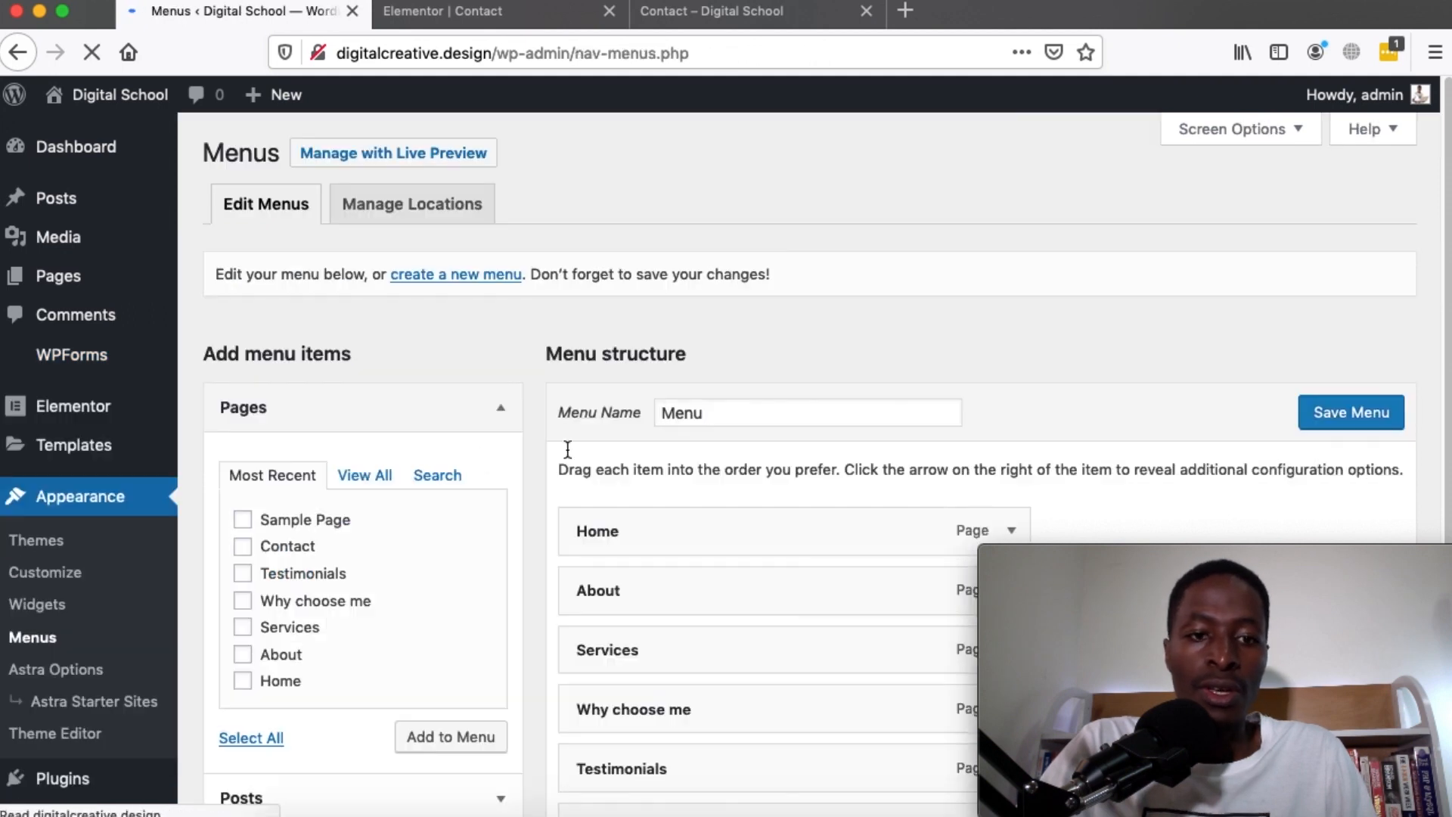
Remove Testimonials from the menu and nest Why choose me under About
scroll(981, 415, down, 5)
click(1011, 406)
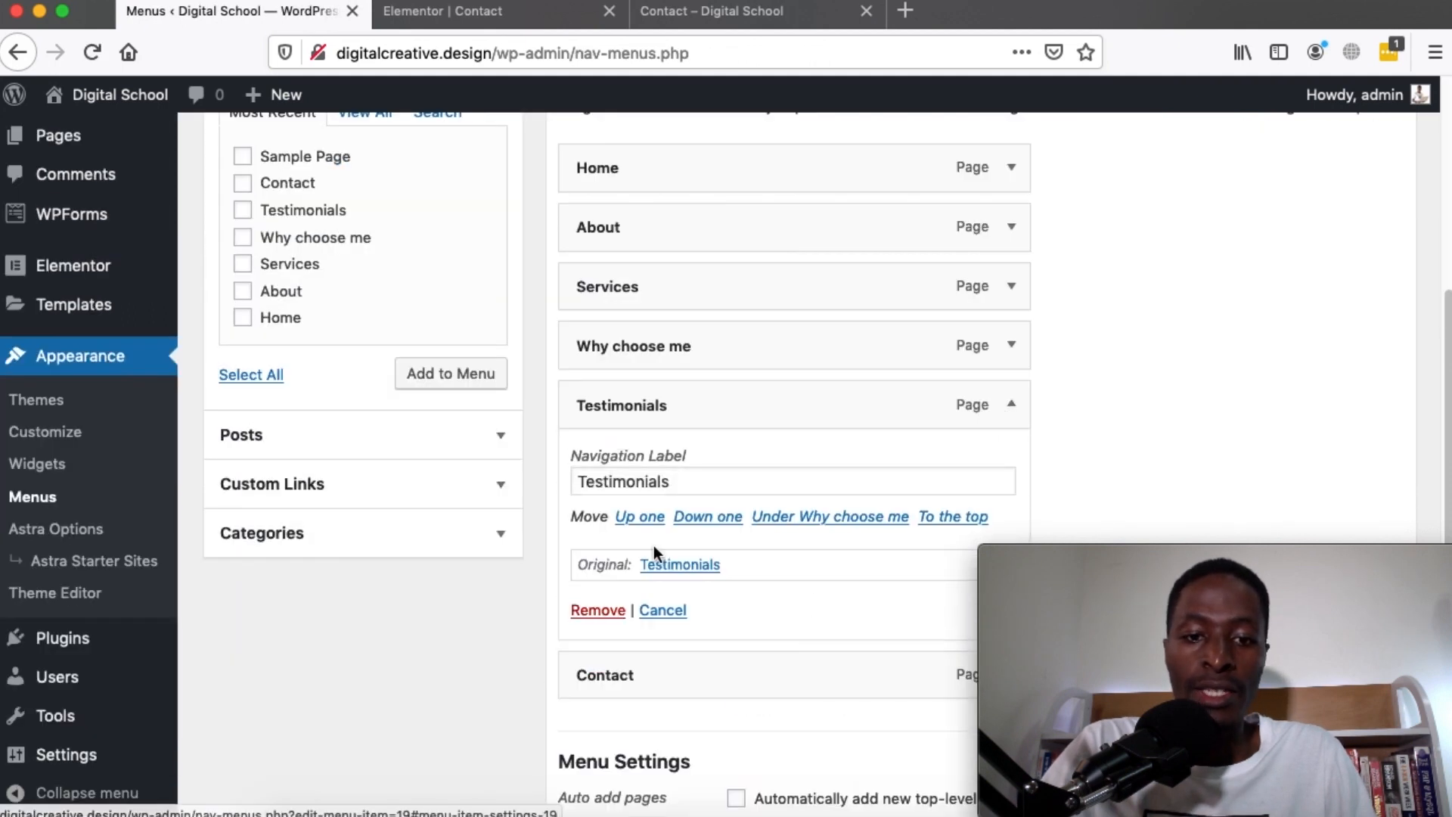
scroll(651, 554, down, 3)
click(600, 473)
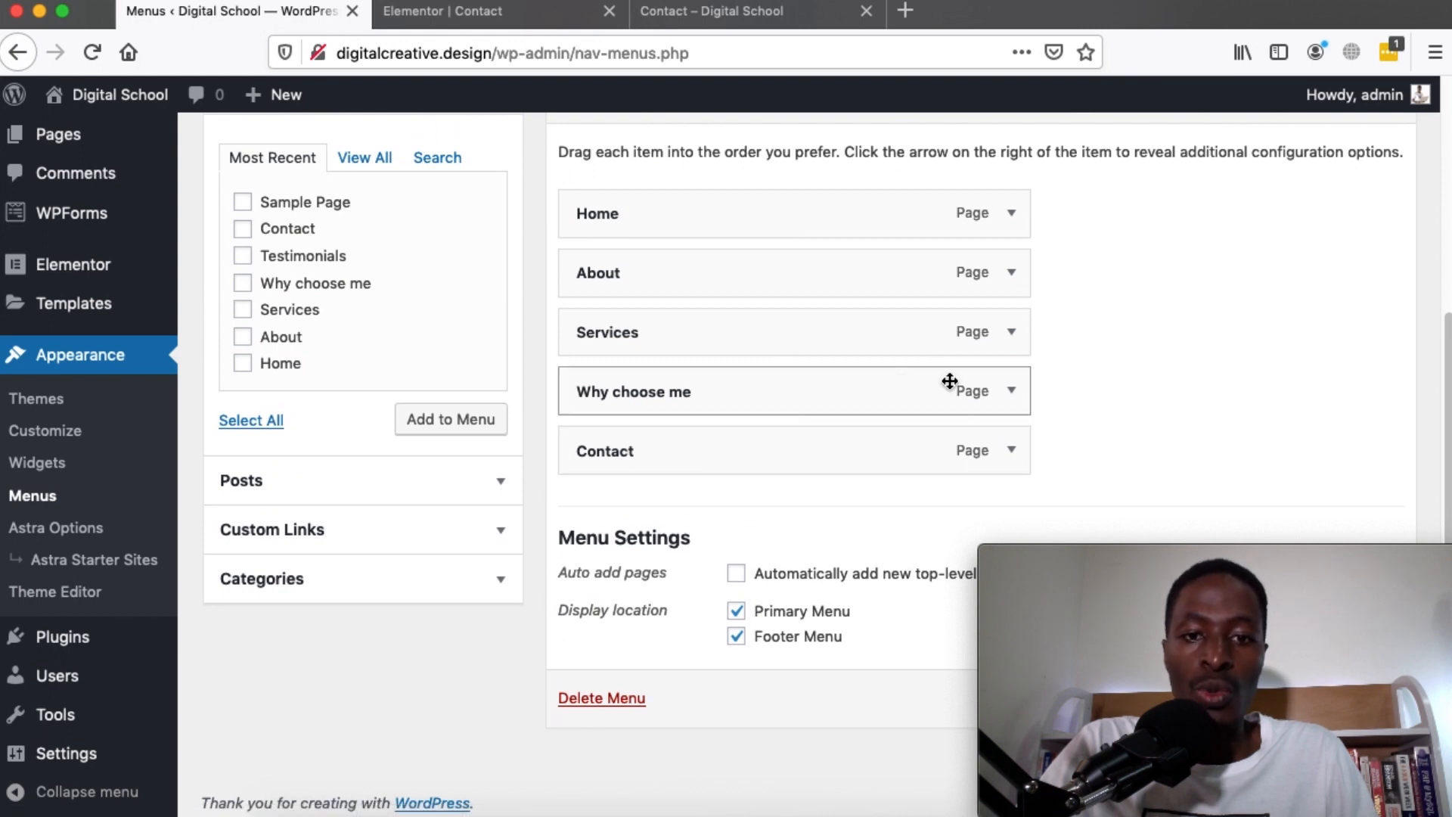
drag(682, 403, 669, 374)
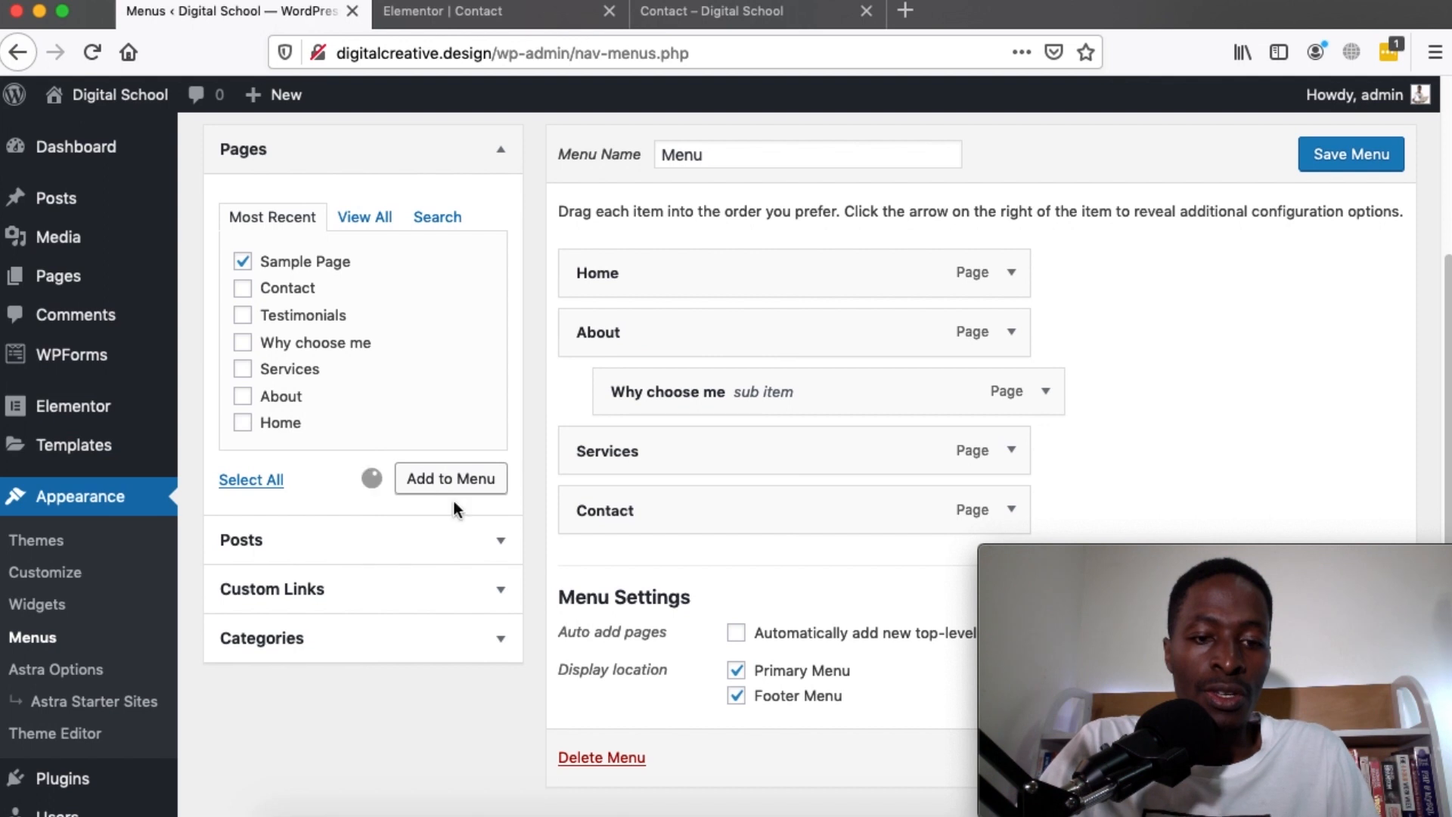
Place Sample Page between Services and Contact and relabel it 'Experiences'
drag(694, 516, 694, 456)
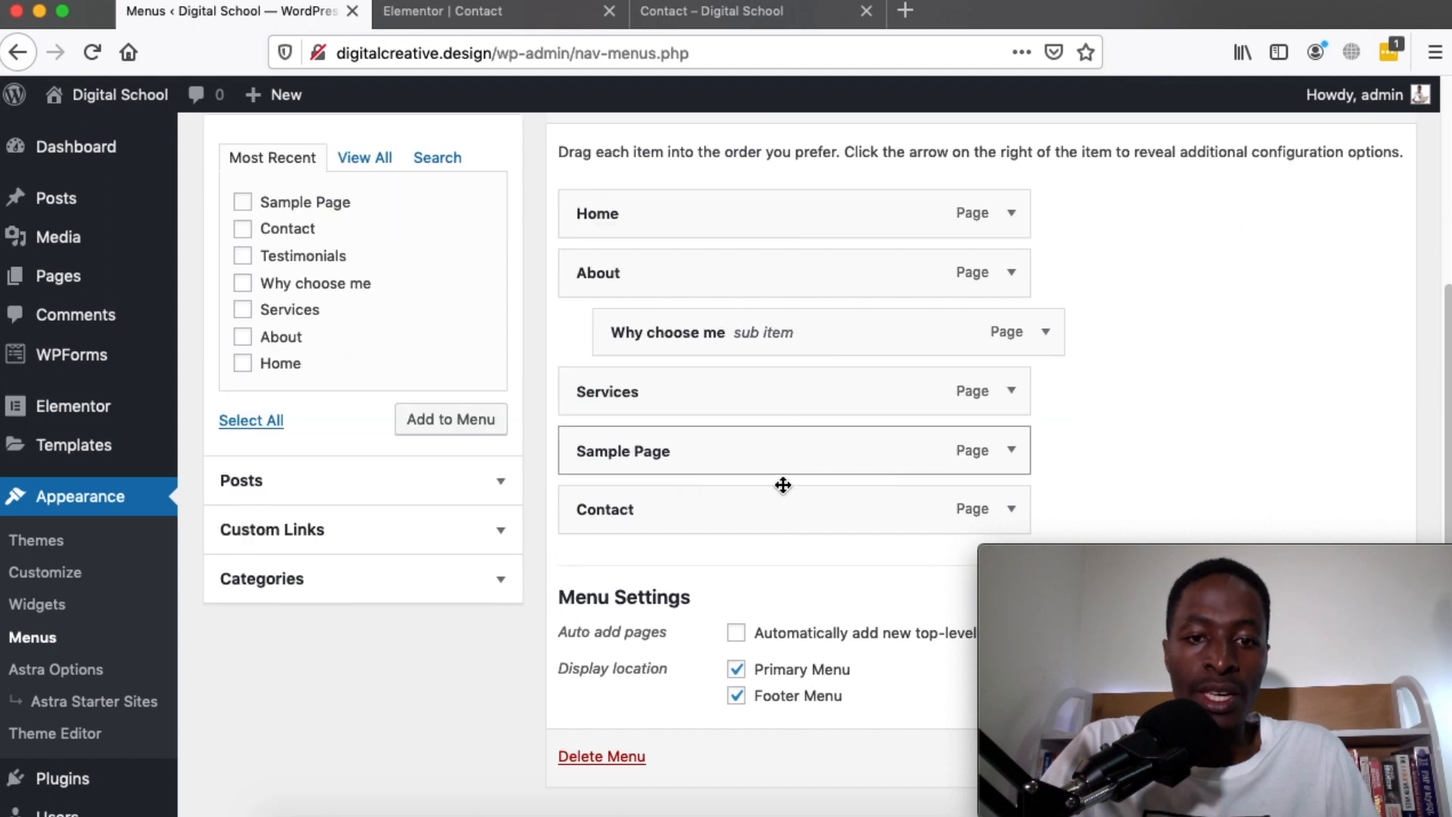
click(1010, 451)
scroll(657, 530, down, 3)
triple_click(613, 383)
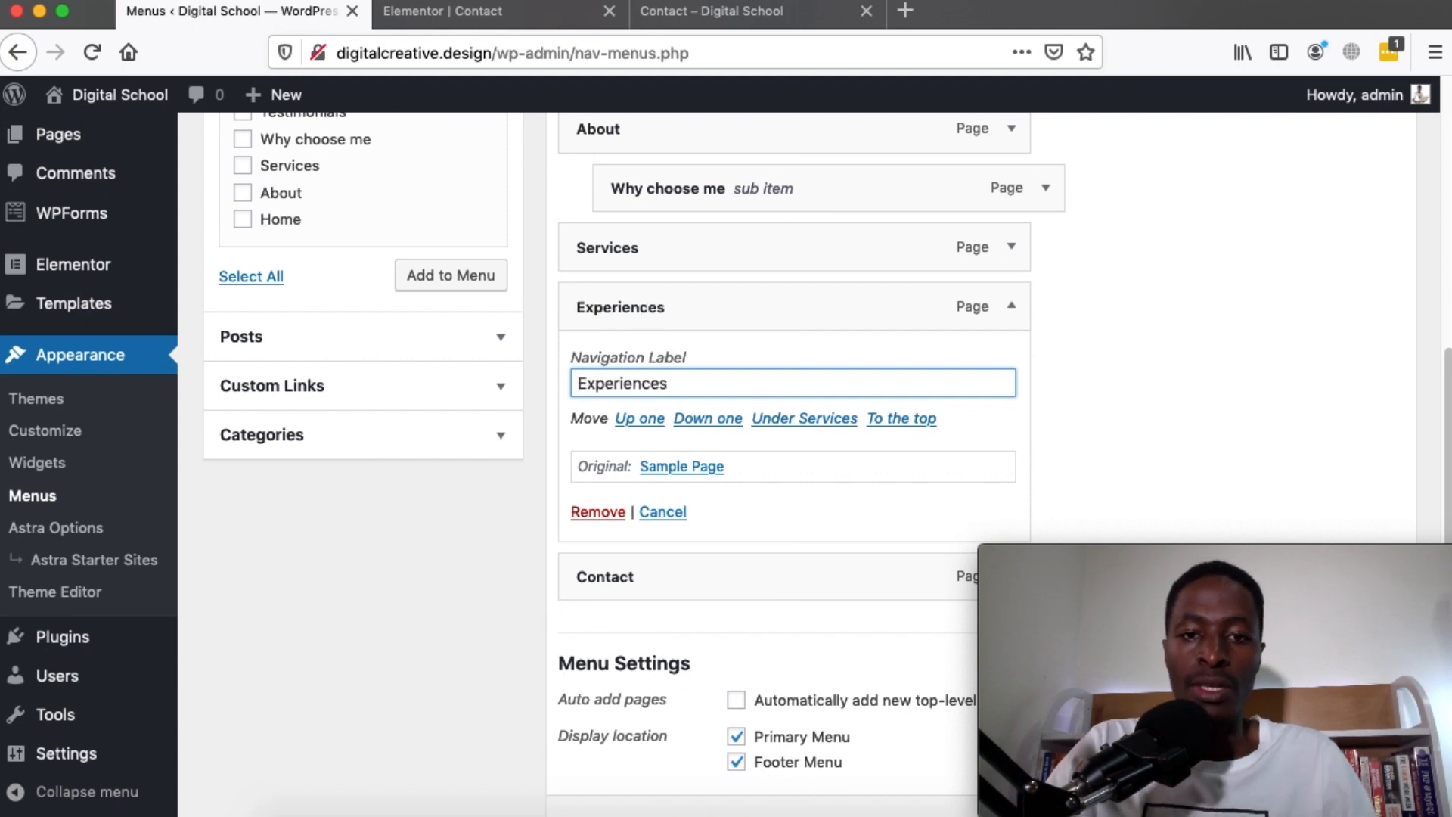
scroll(787, 484, down, 2)
scroll(787, 484, up, 10)
scroll(1202, 401, down, 2)
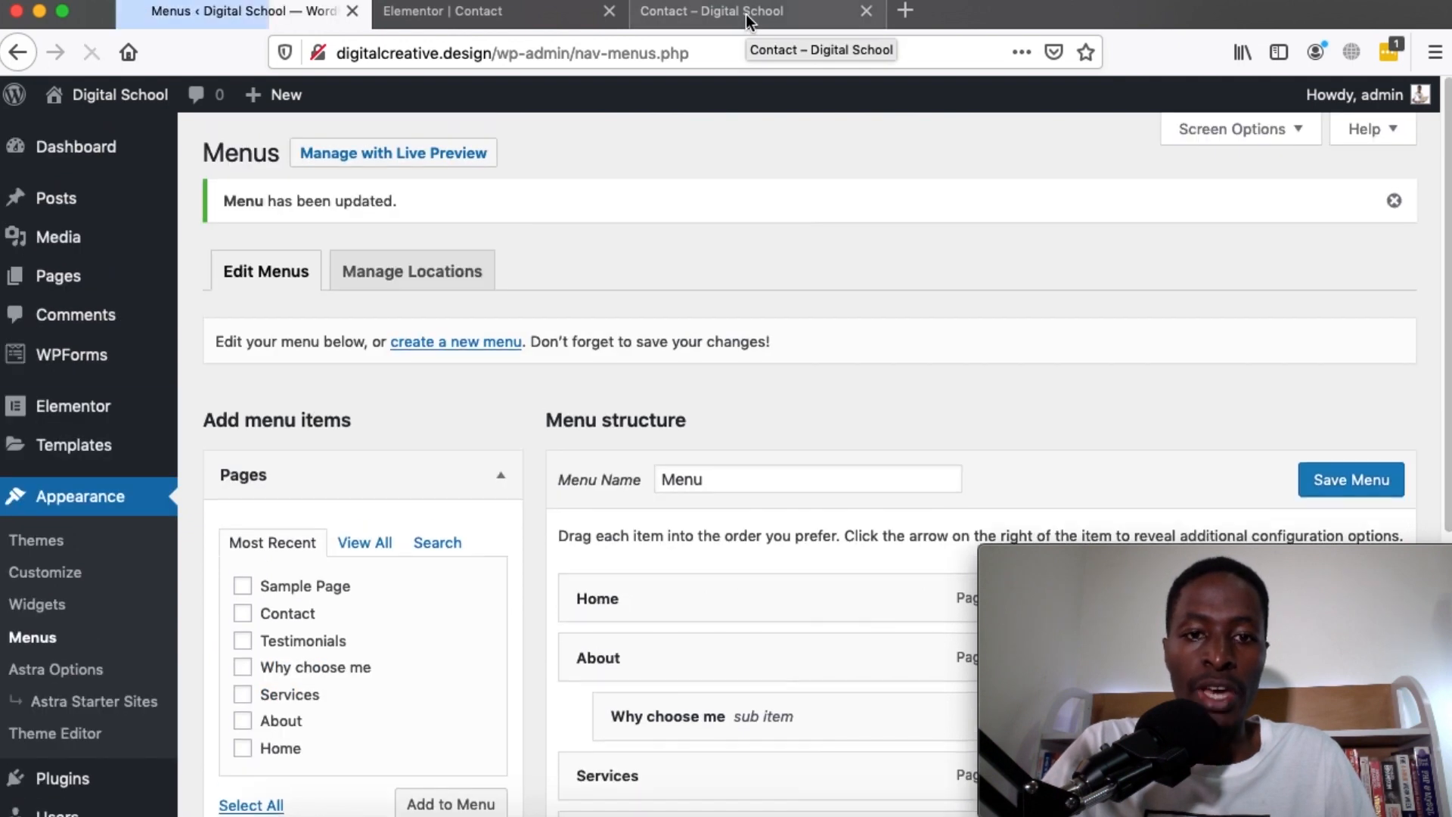
click(746, 14)
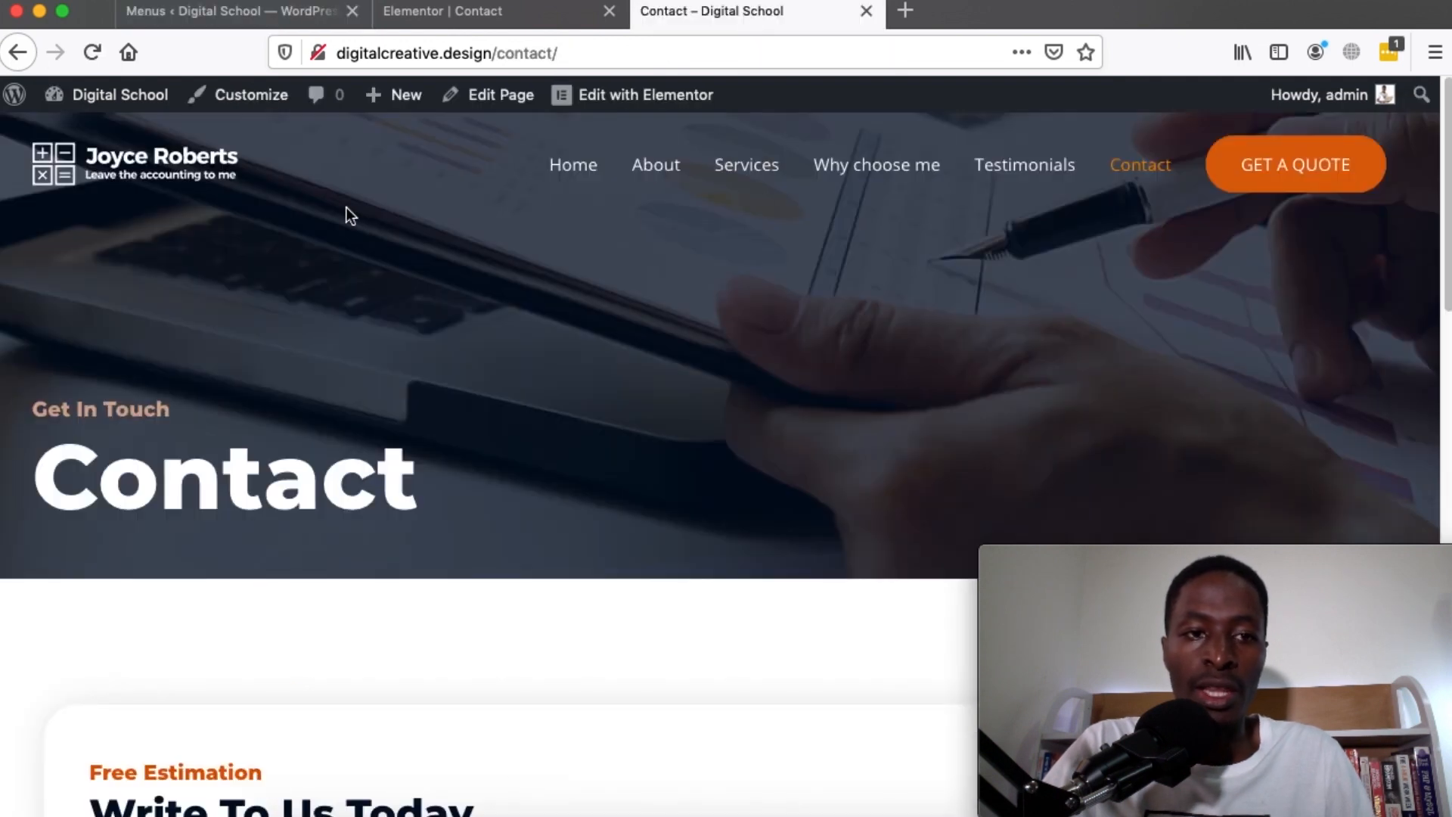
View the home page's updated menu, glance at the Contact page in Elementor, then reopen Menus admin
click(965, 12)
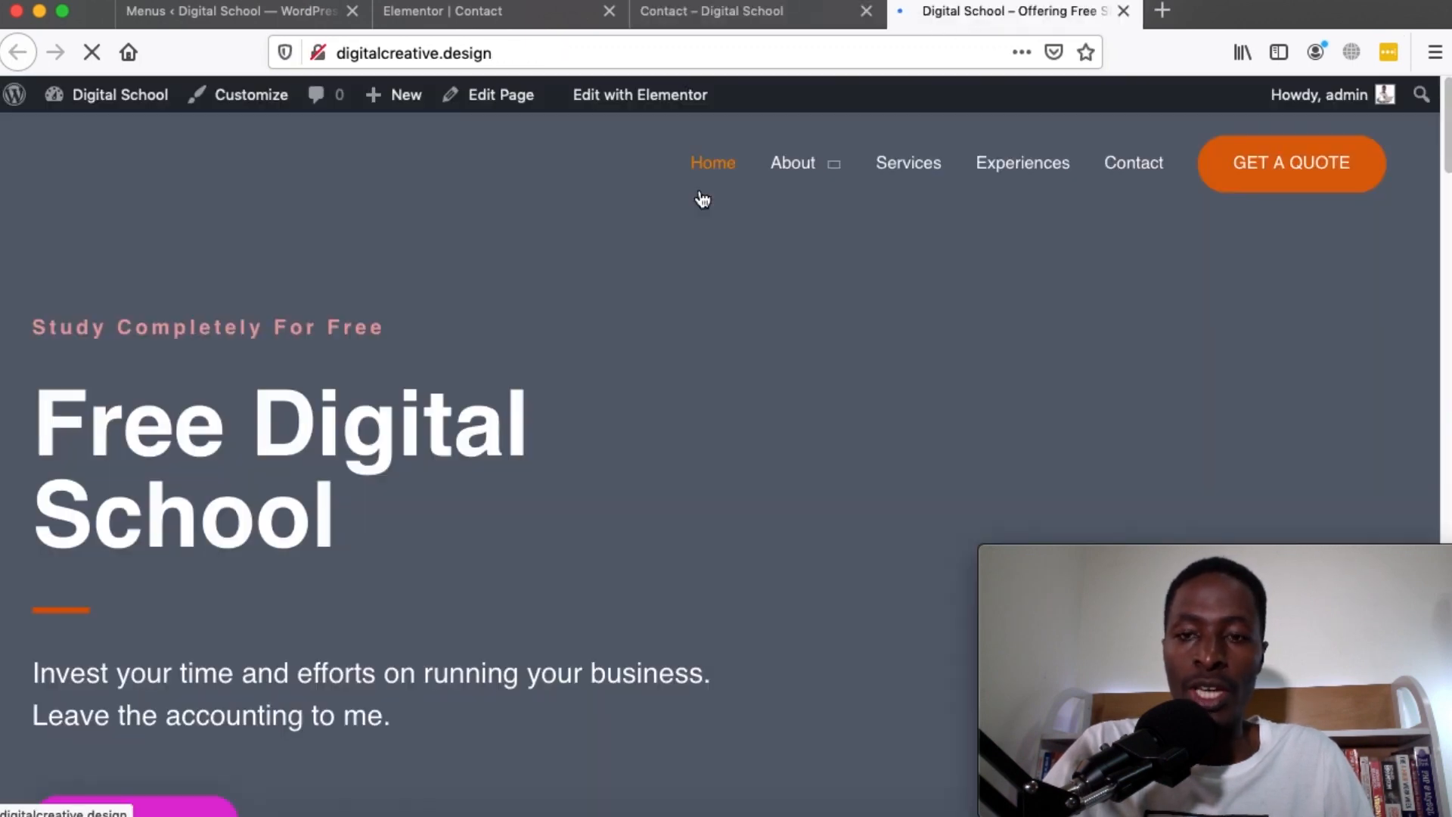
mouse_move(835, 176)
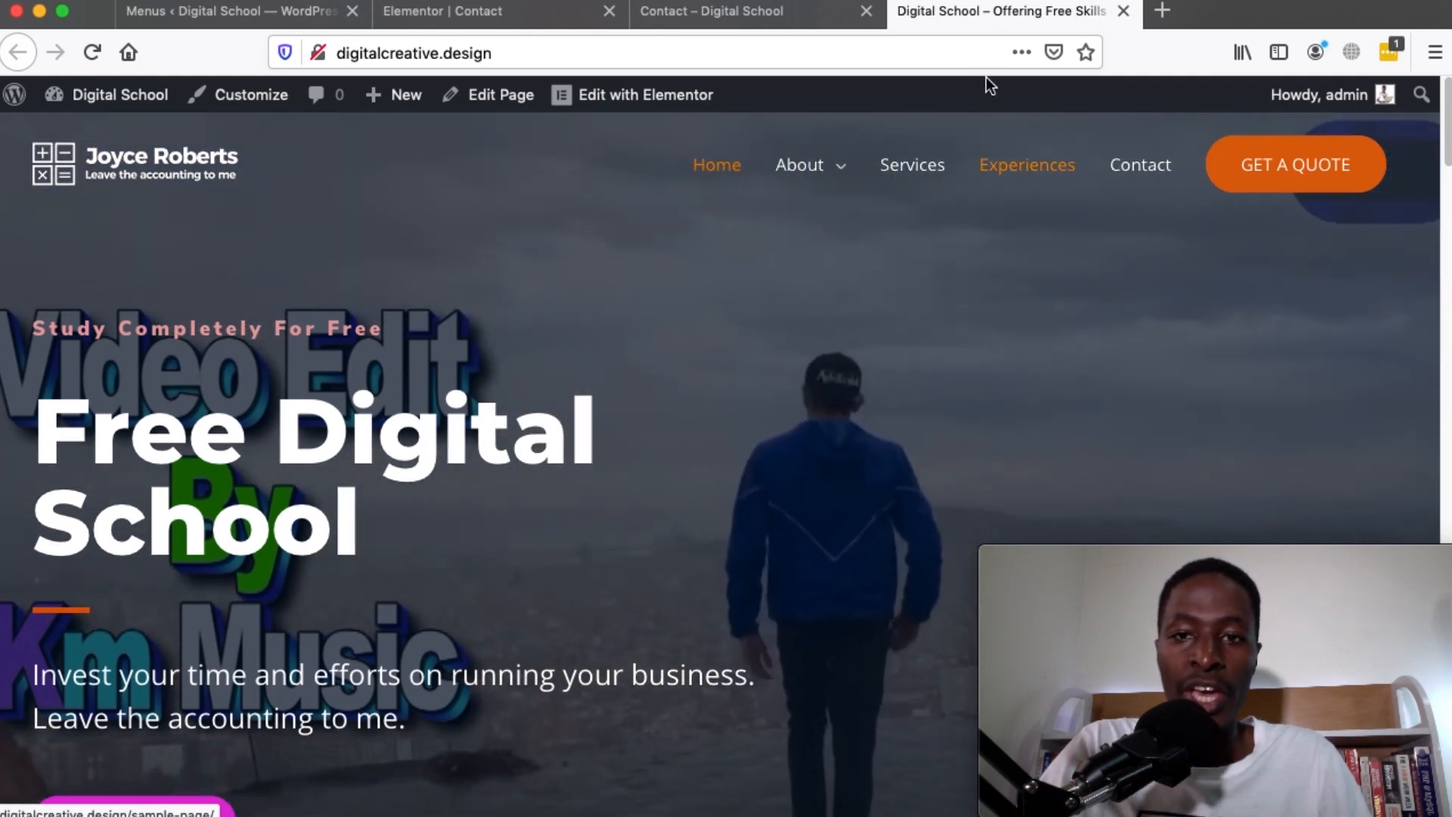
click(689, 12)
click(441, 17)
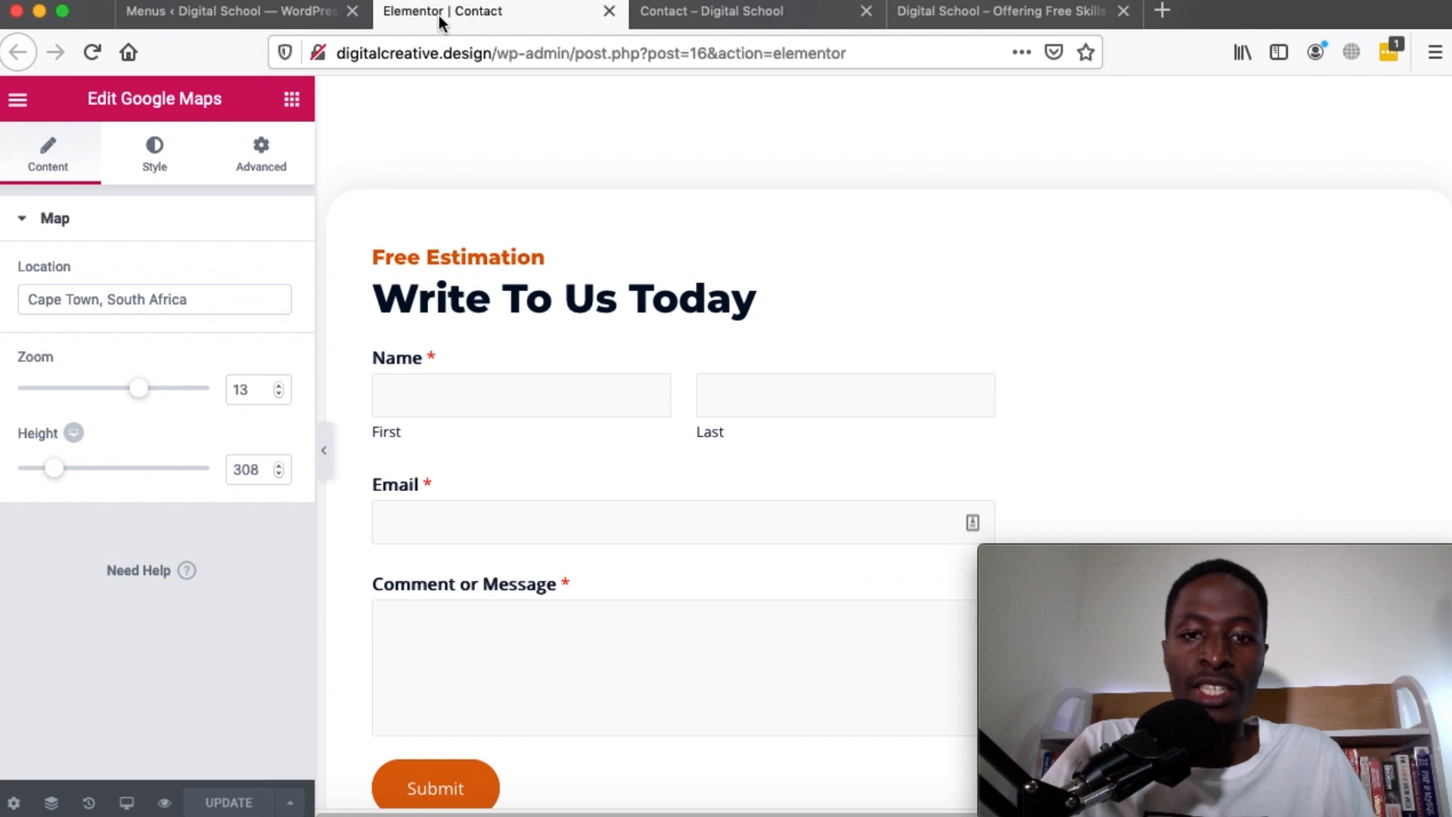
scroll(695, 188, down, 14)
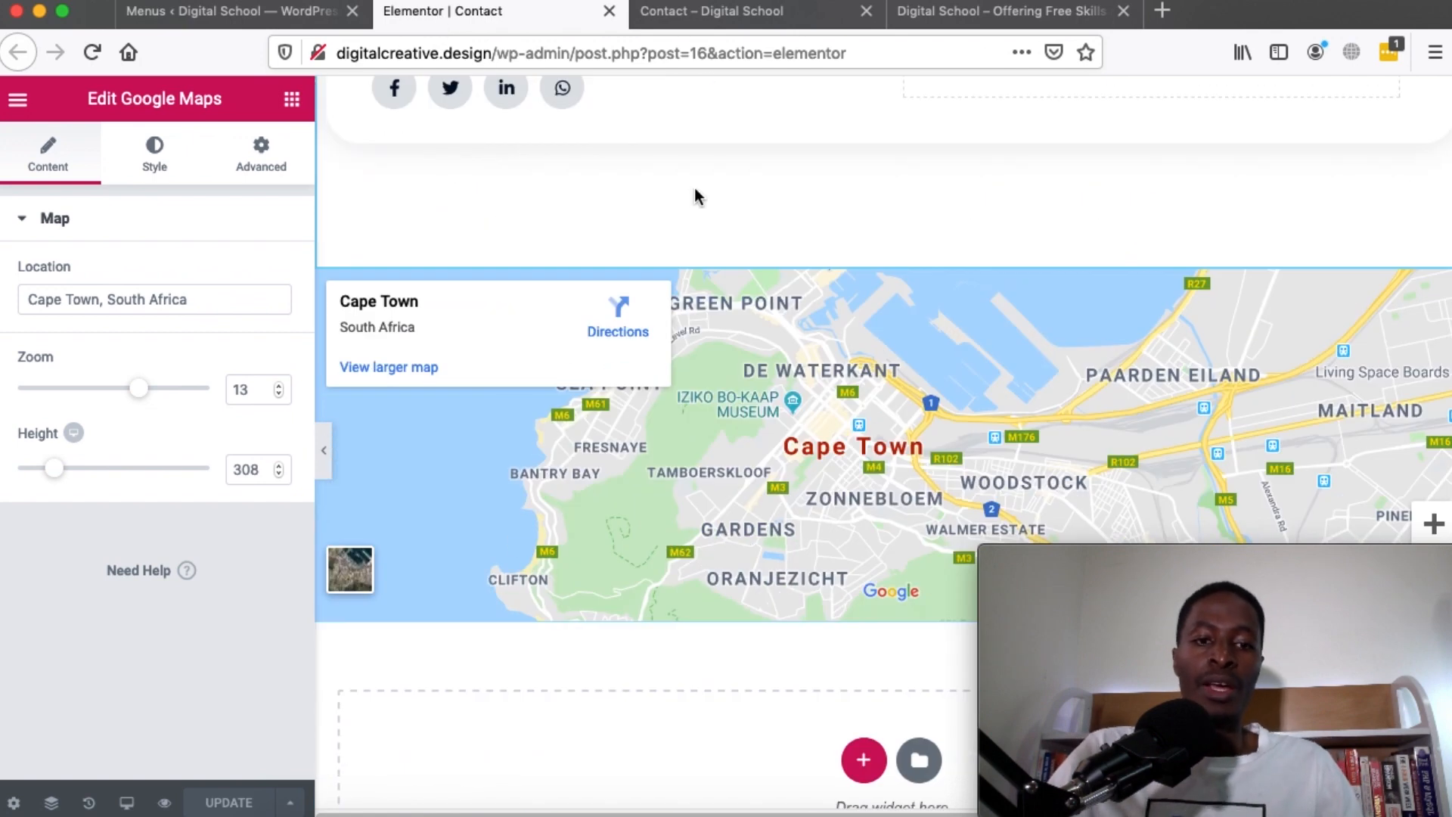
scroll(694, 187, up, 10)
click(175, 17)
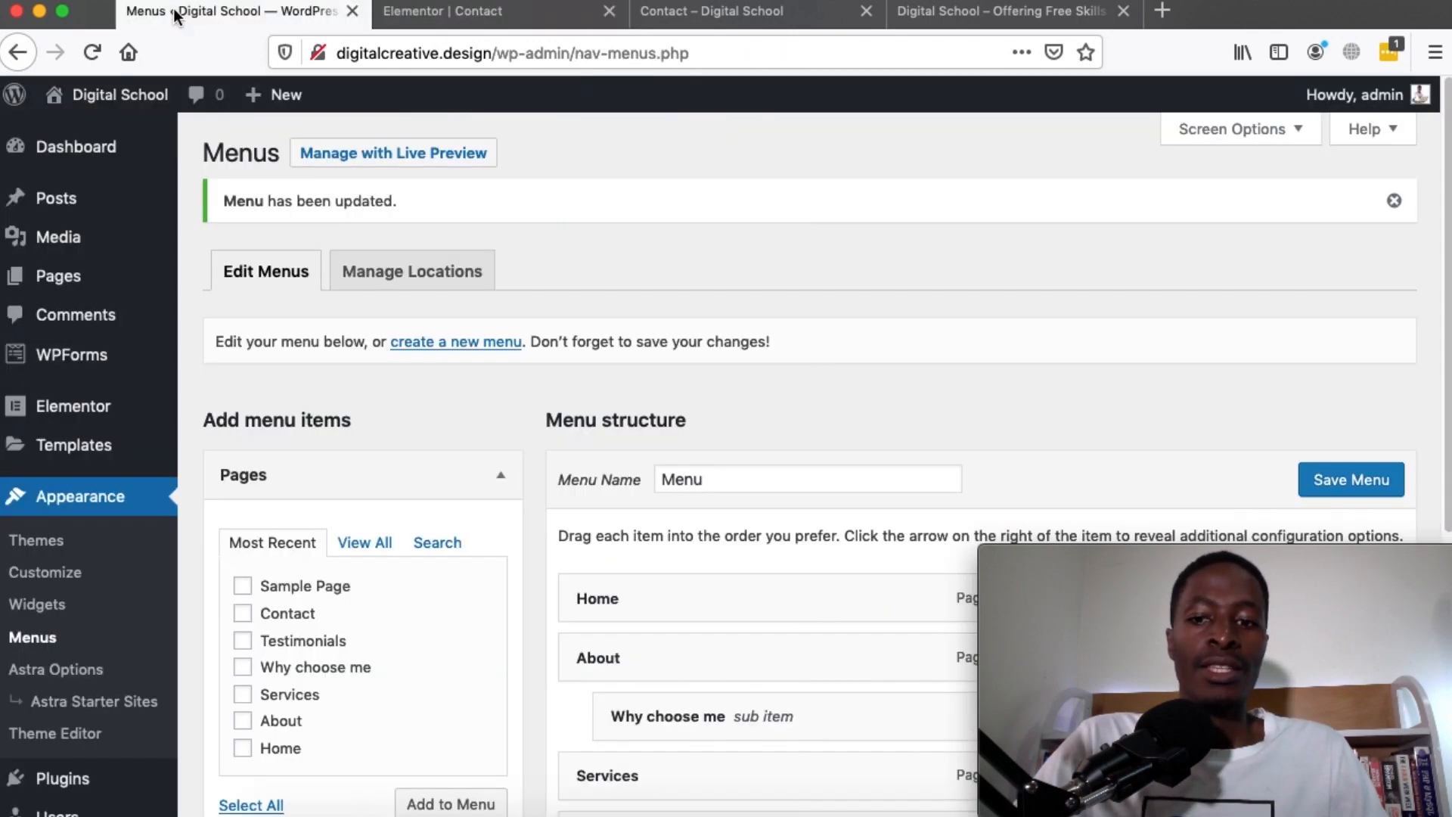